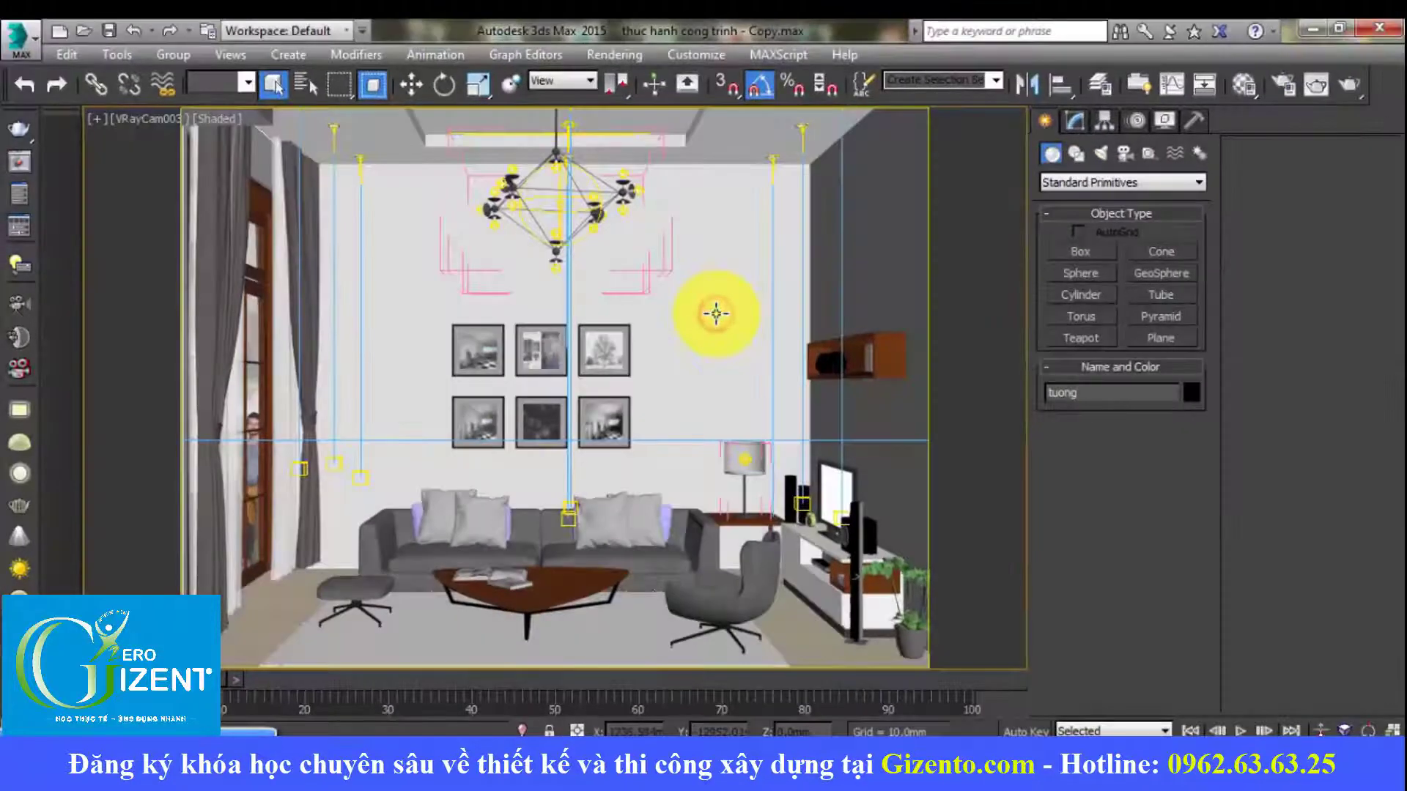
# Step: Select the wall behind the sofa and the hanging chandelier in the viewport
pyautogui.click(678, 305)
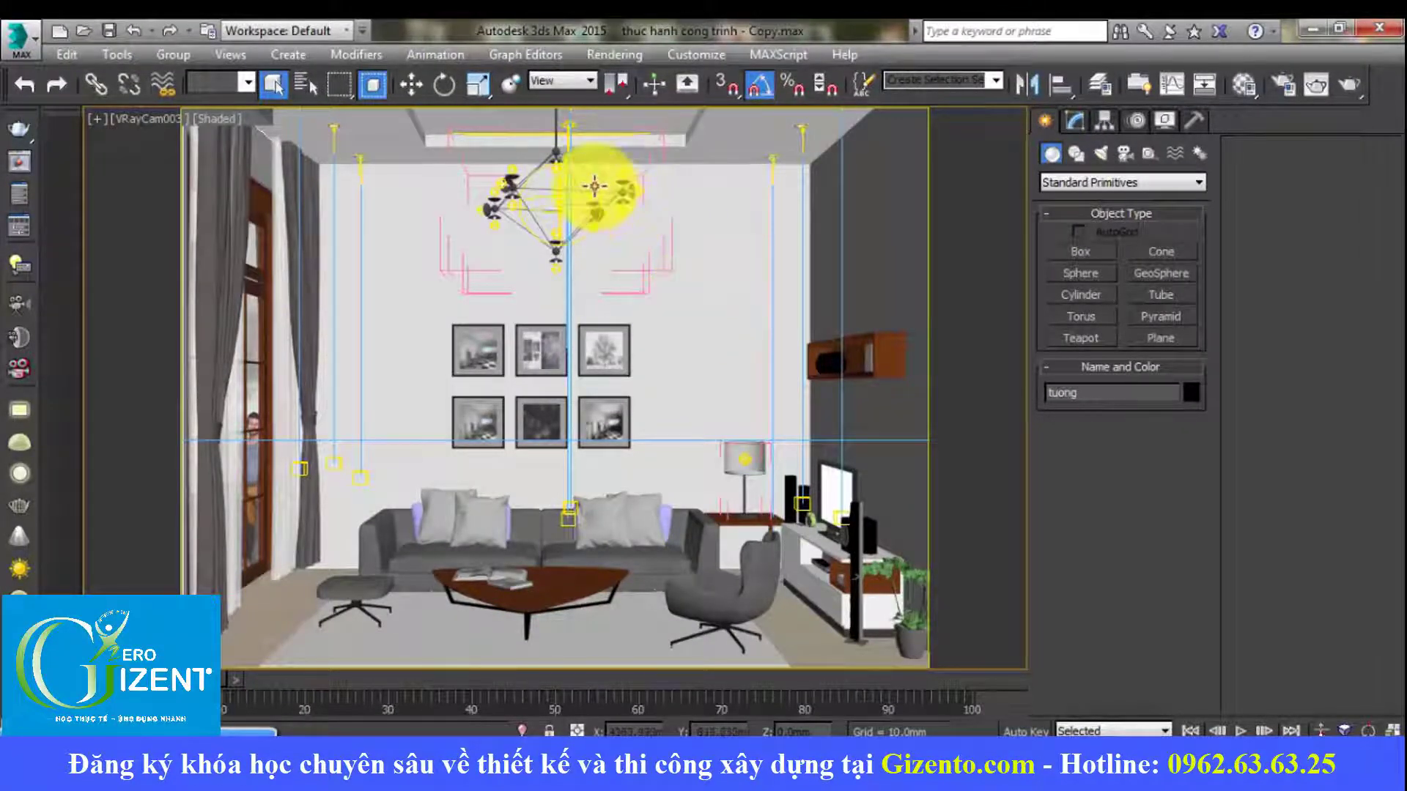
pyautogui.click(589, 188)
pyautogui.click(718, 380)
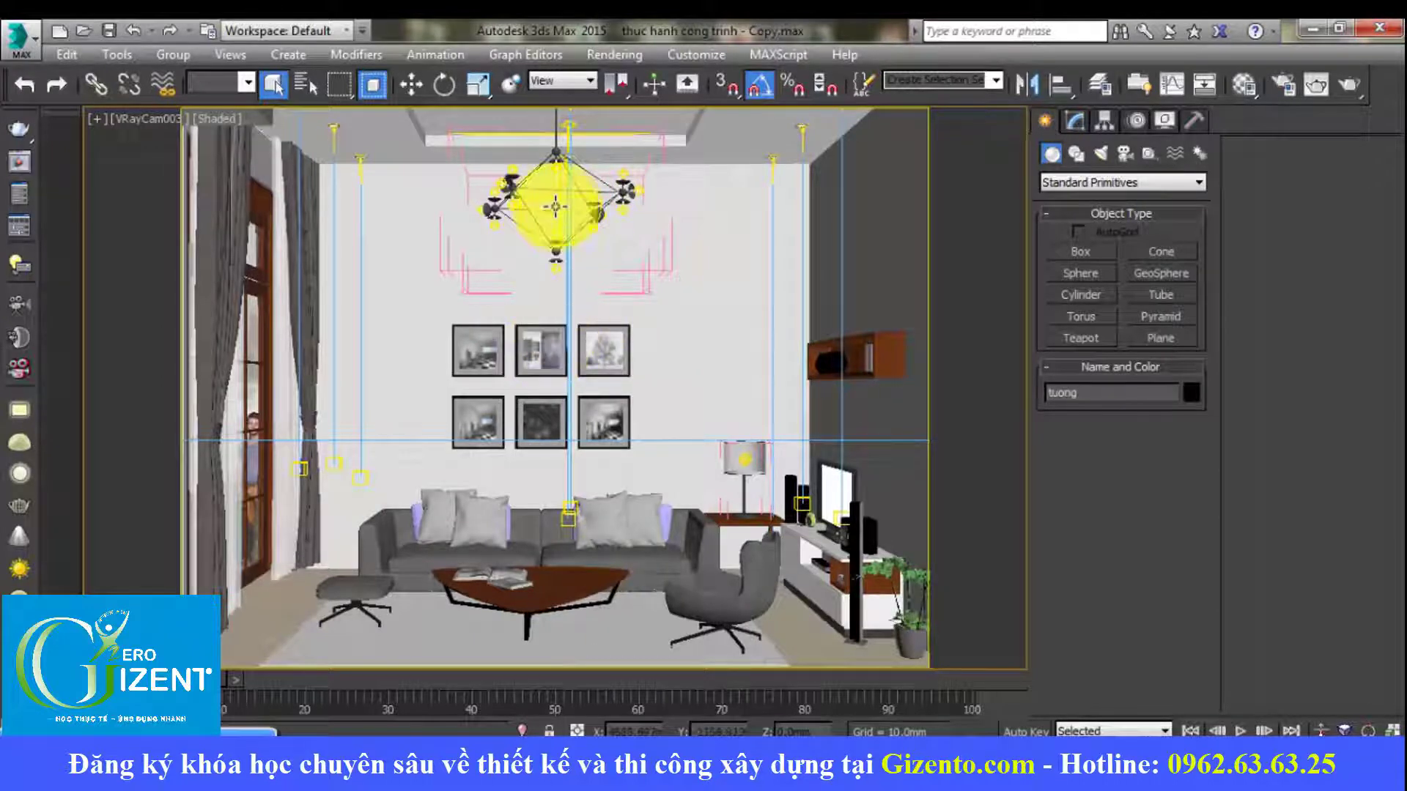
# Step: Review the Common and V-Ray render settings, including image sampler type and Color mapping
pyautogui.click(1288, 88)
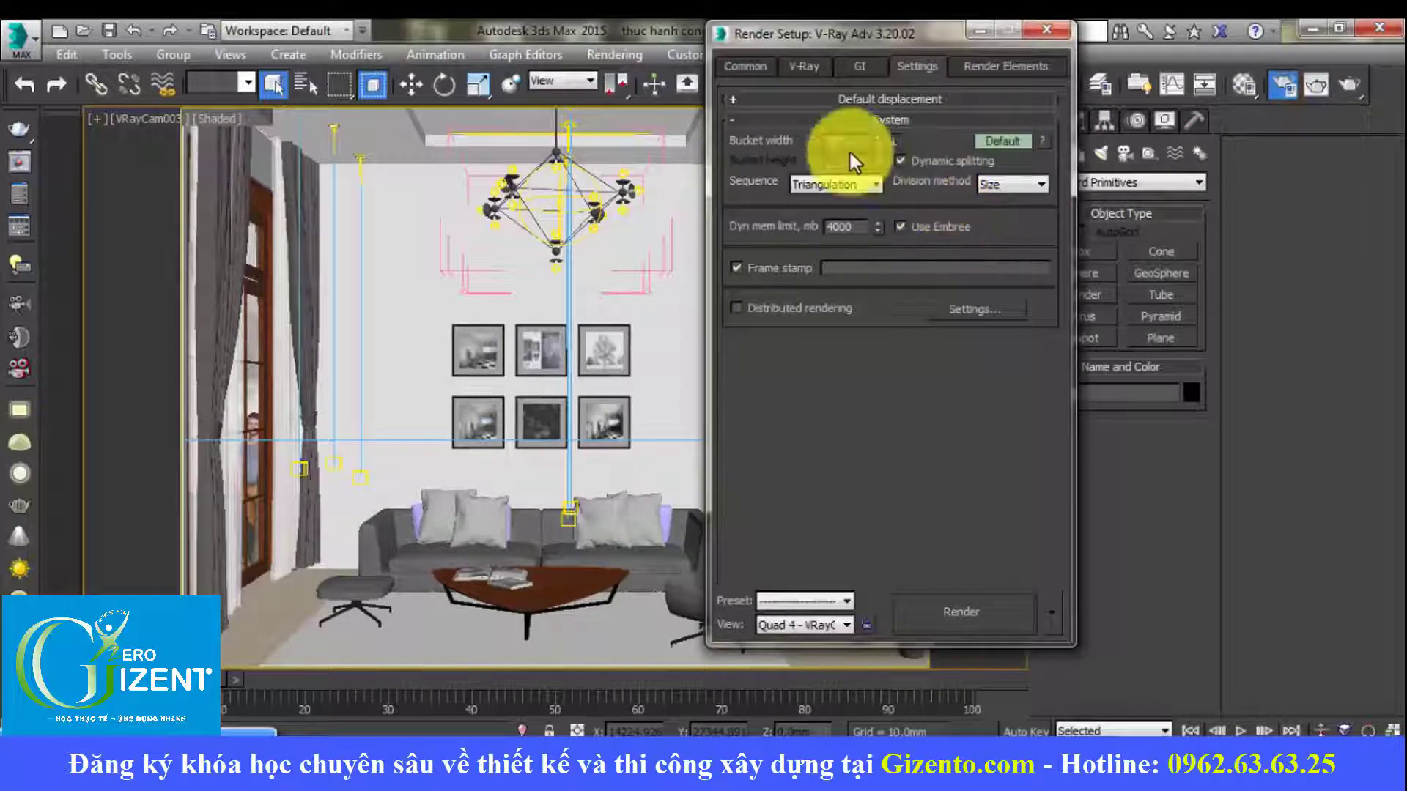
pyautogui.click(753, 65)
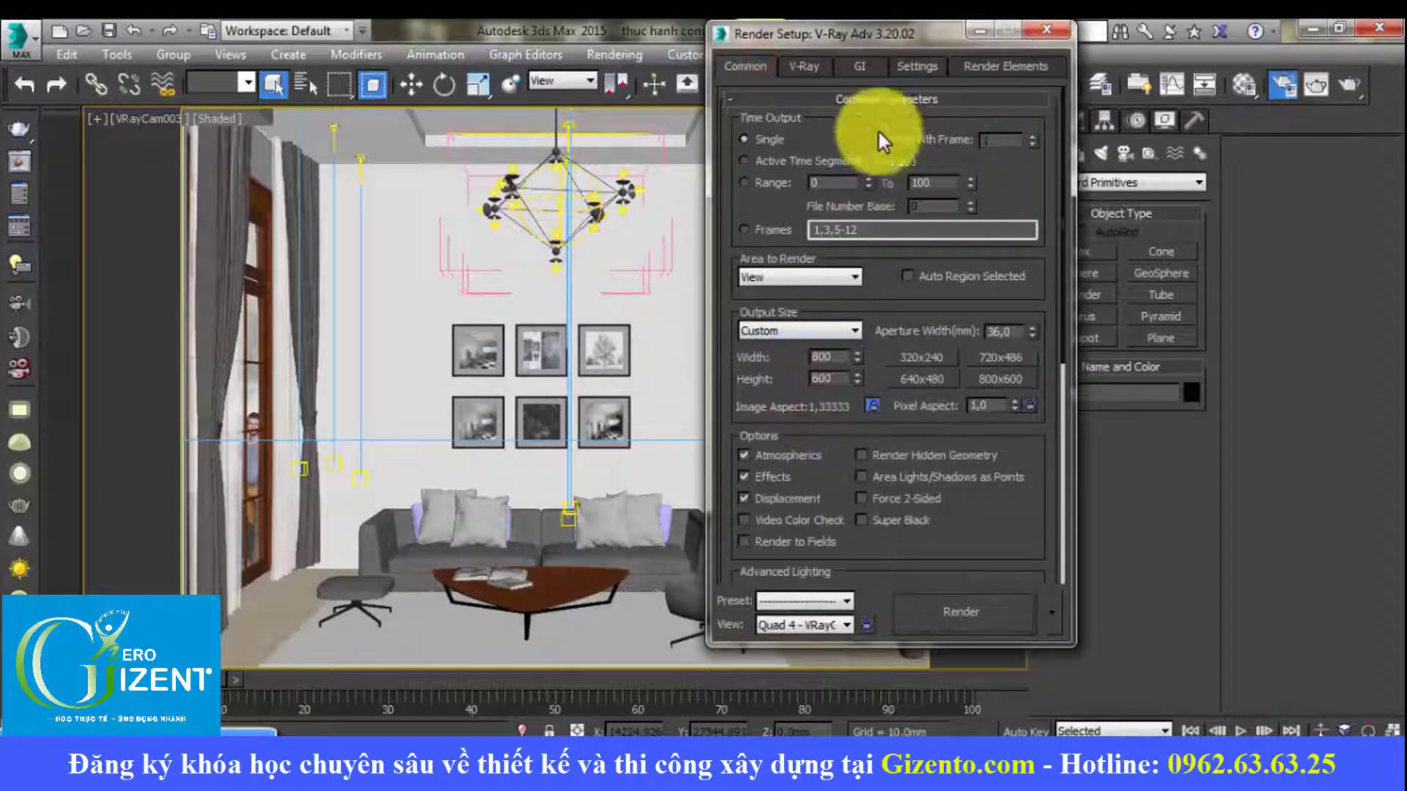
pyautogui.click(815, 67)
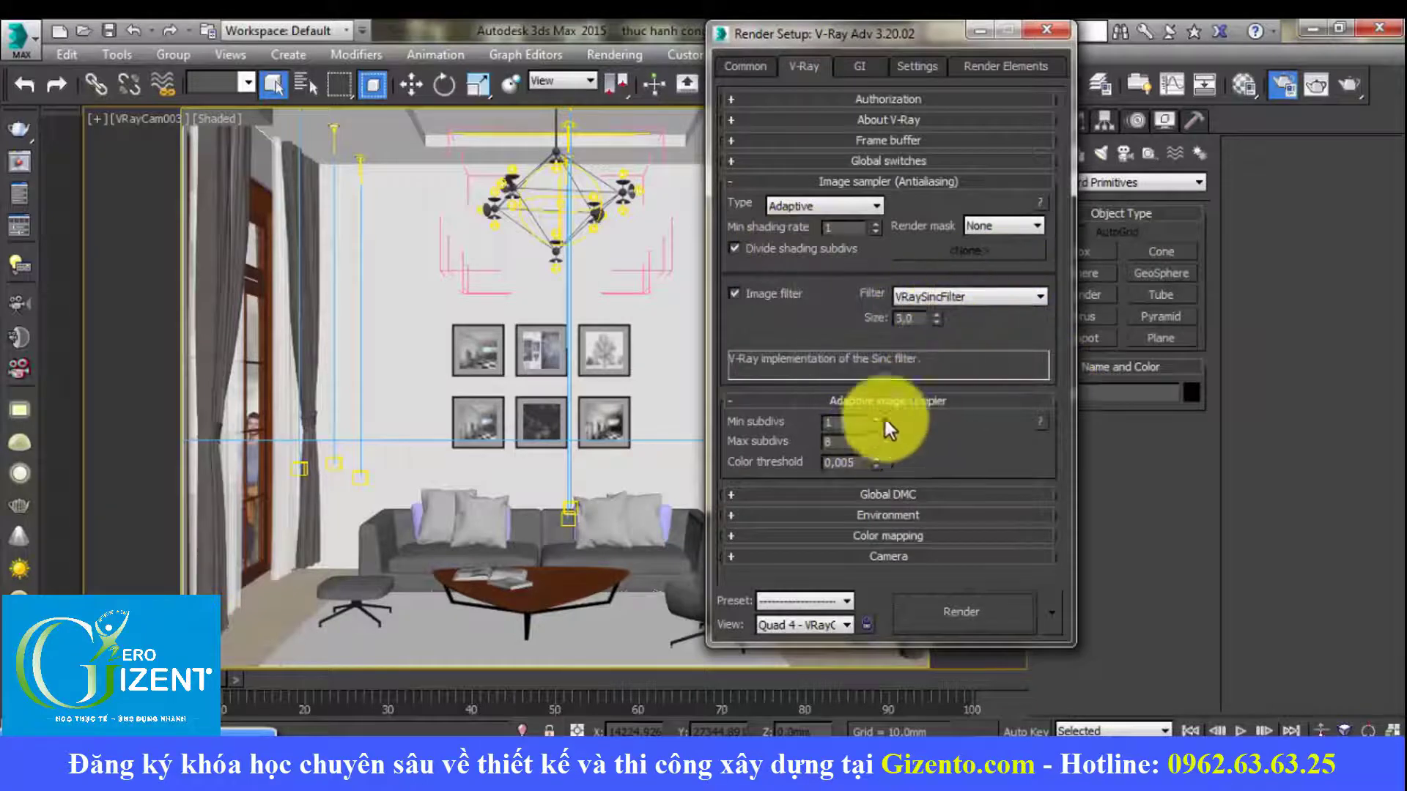
pyautogui.click(838, 213)
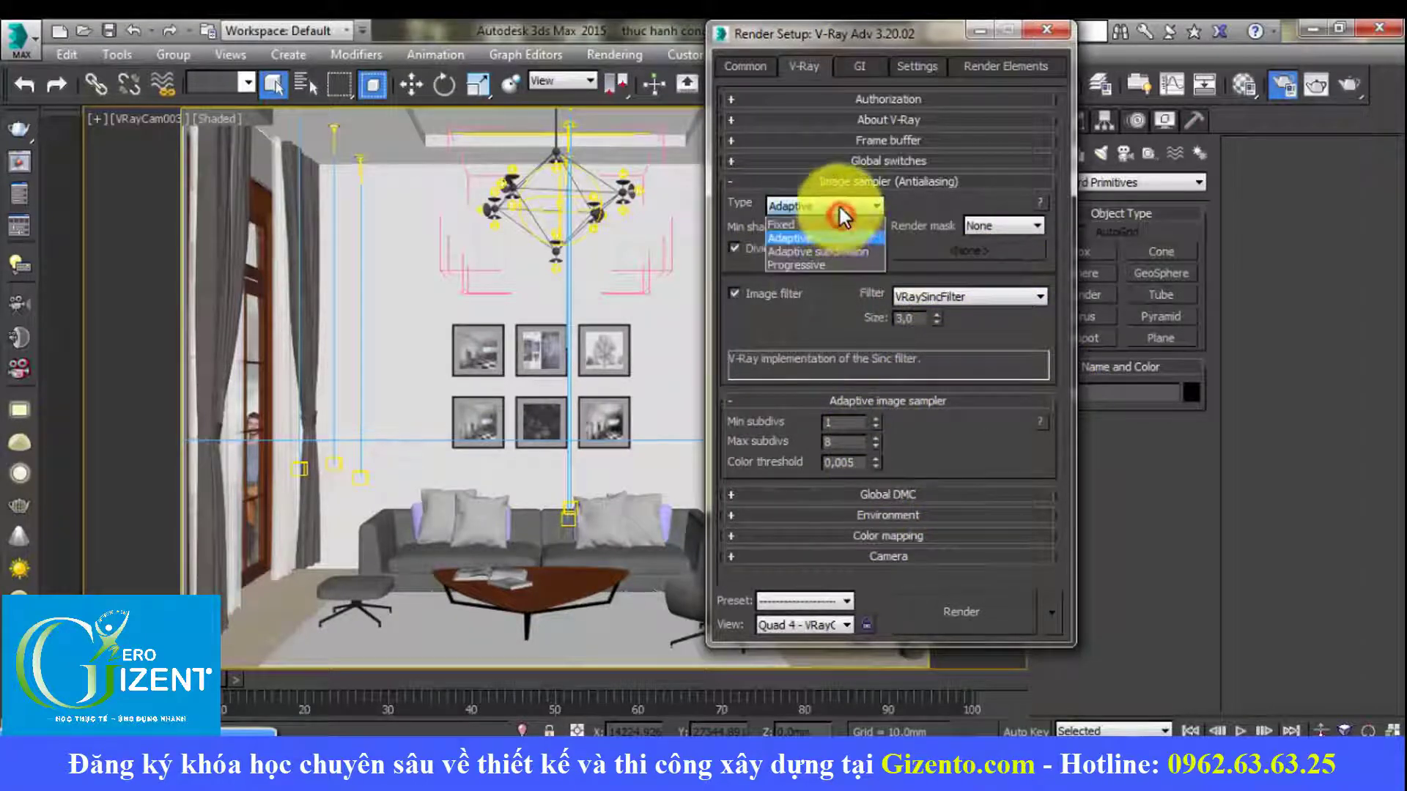
pyautogui.click(889, 536)
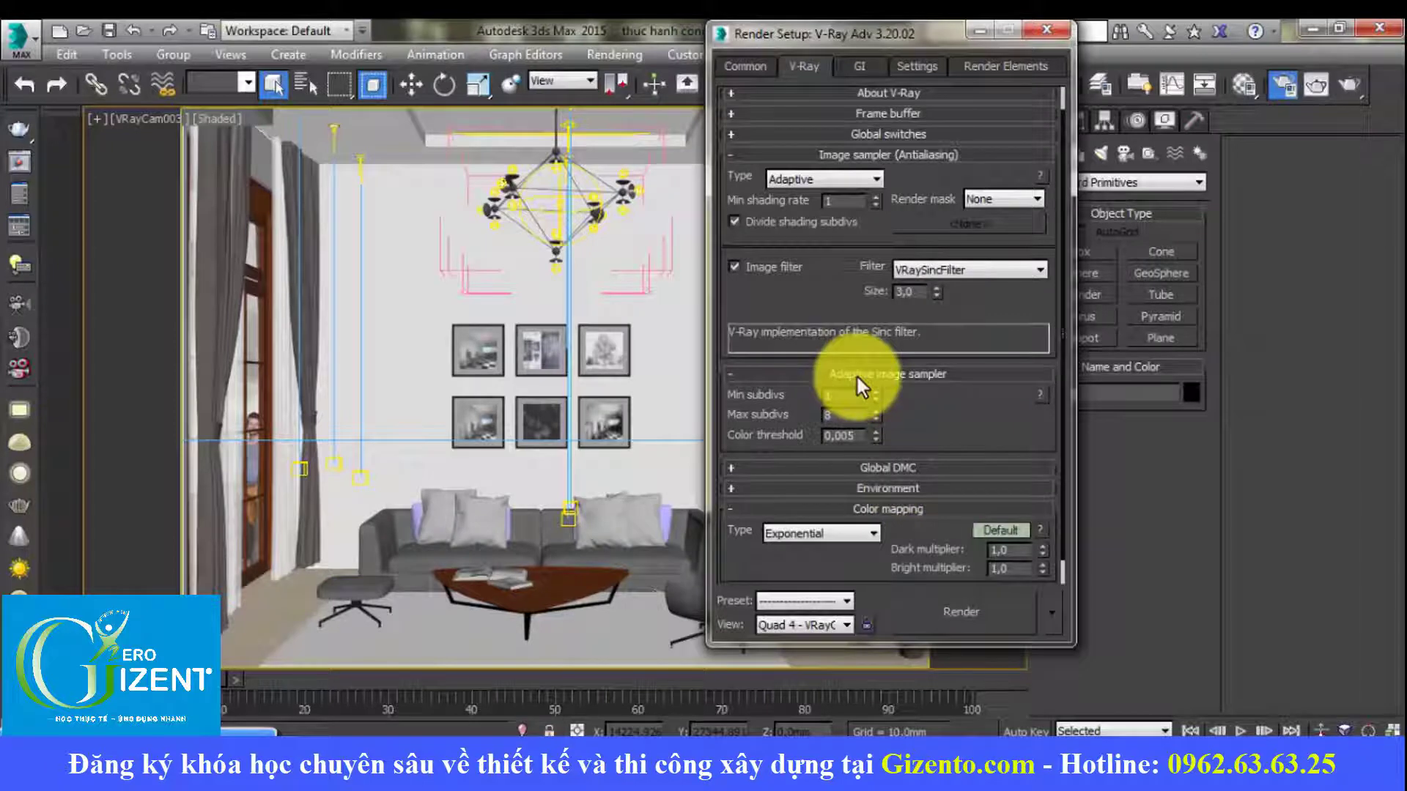
pyautogui.click(901, 507)
pyautogui.click(889, 536)
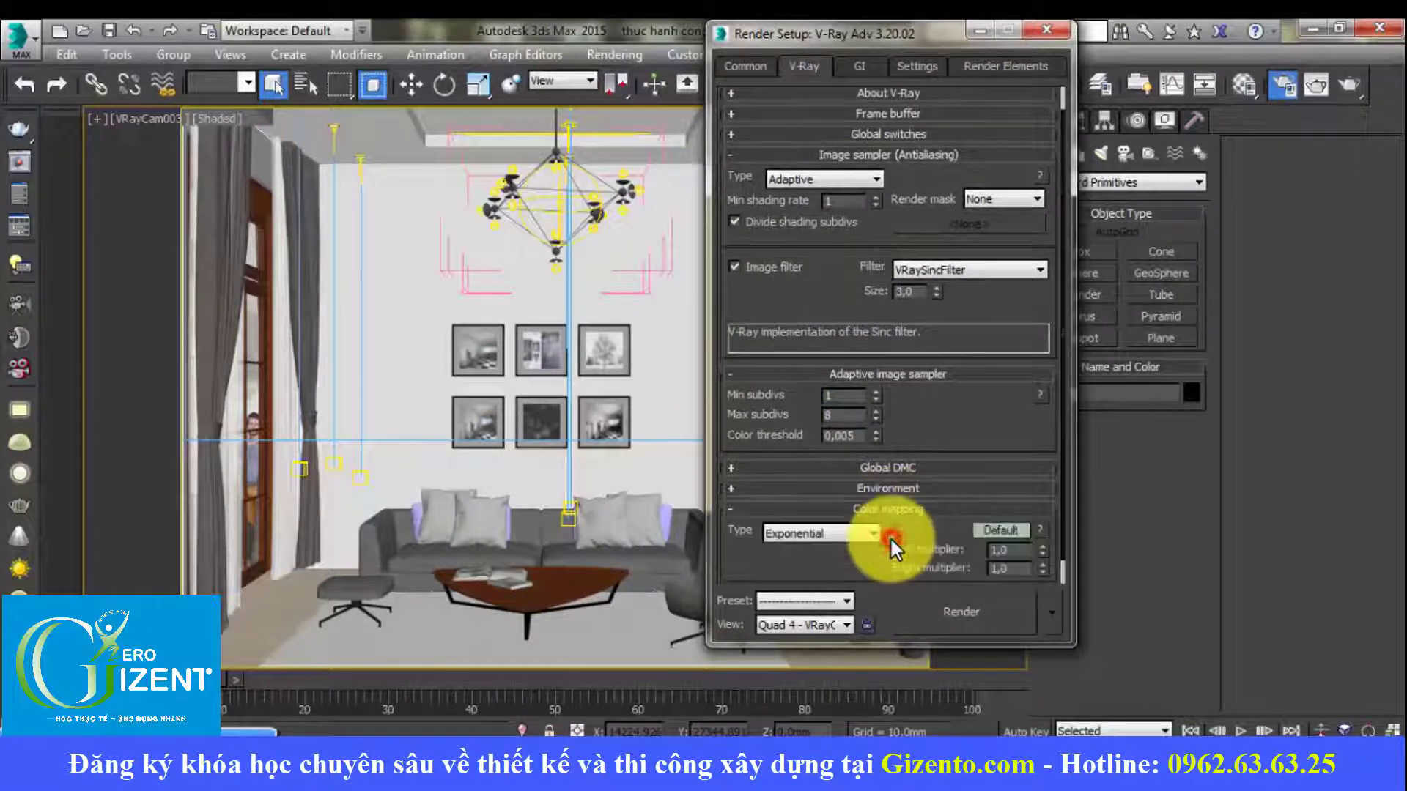
pyautogui.click(894, 509)
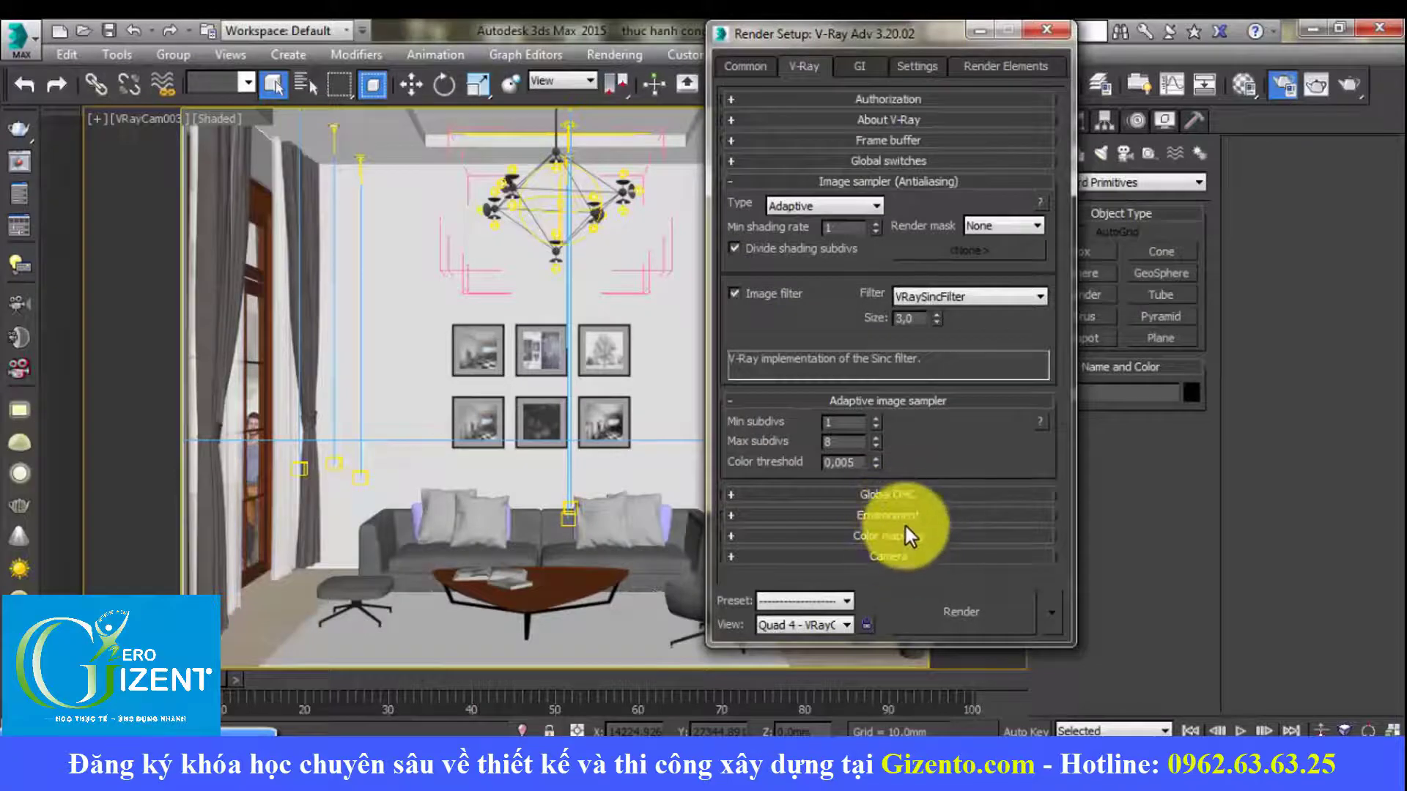
pyautogui.click(847, 180)
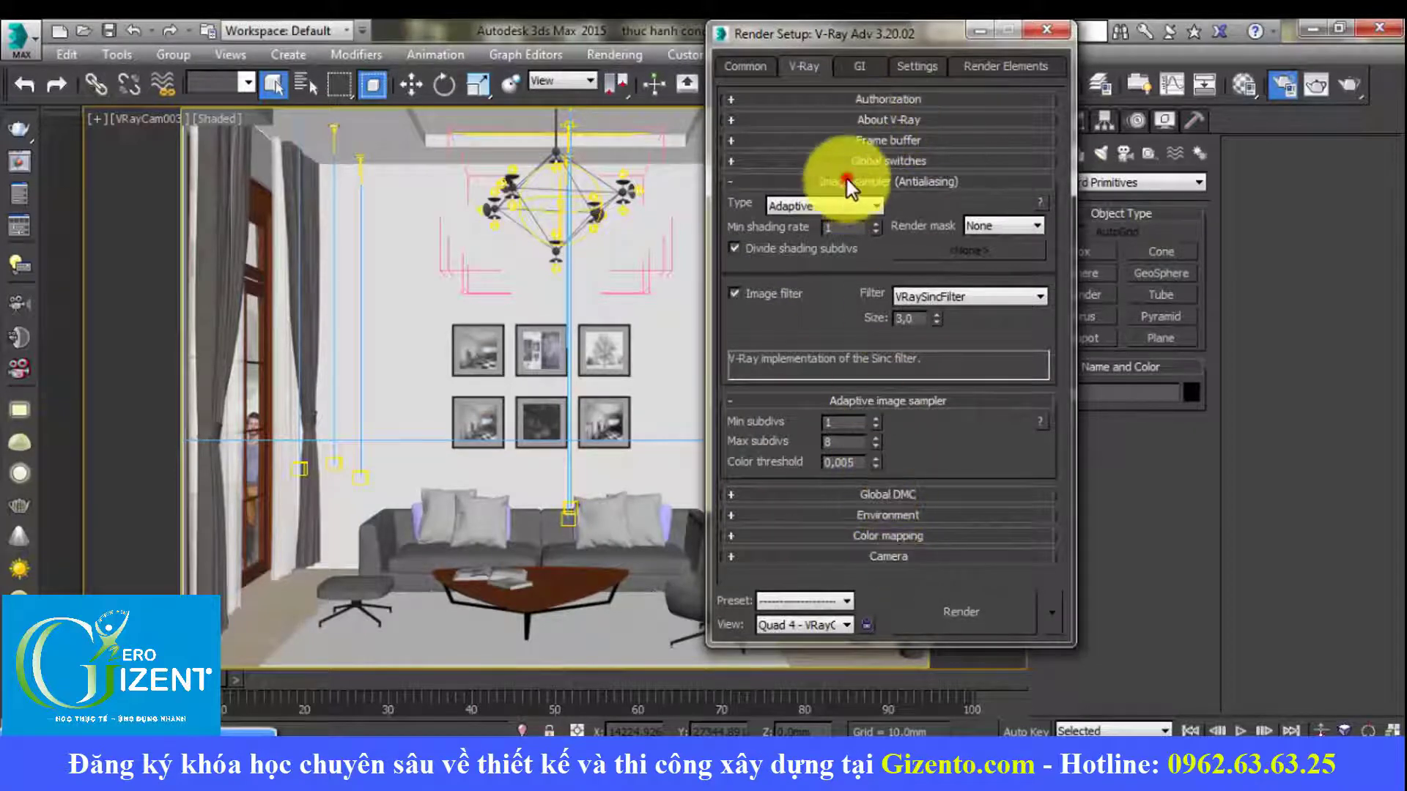
# Step: Inspect the GI settings (Irradiance map presets, Light cache) and System tab, then close render settings
pyautogui.click(861, 65)
pyautogui.click(877, 204)
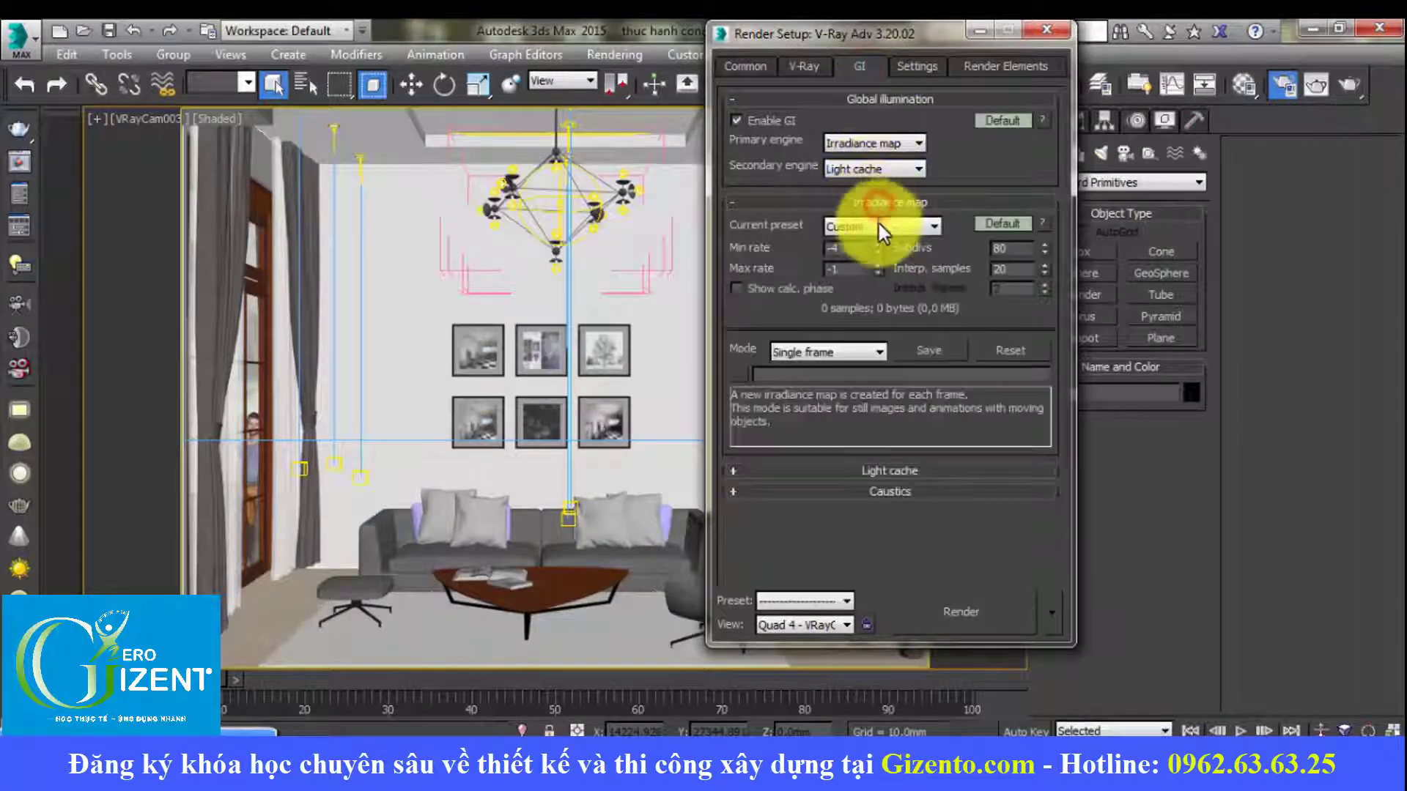
pyautogui.click(840, 248)
pyautogui.click(875, 202)
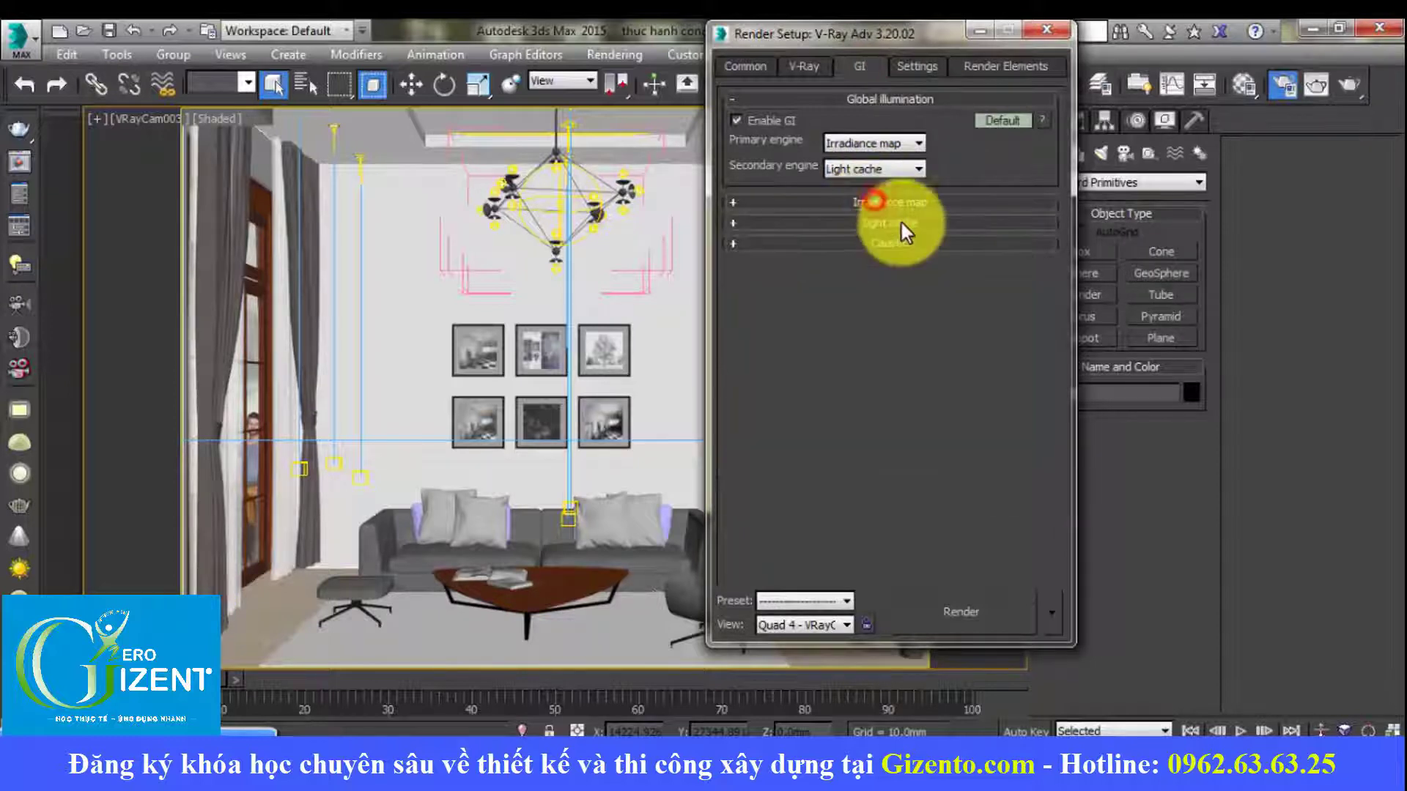
pyautogui.click(901, 223)
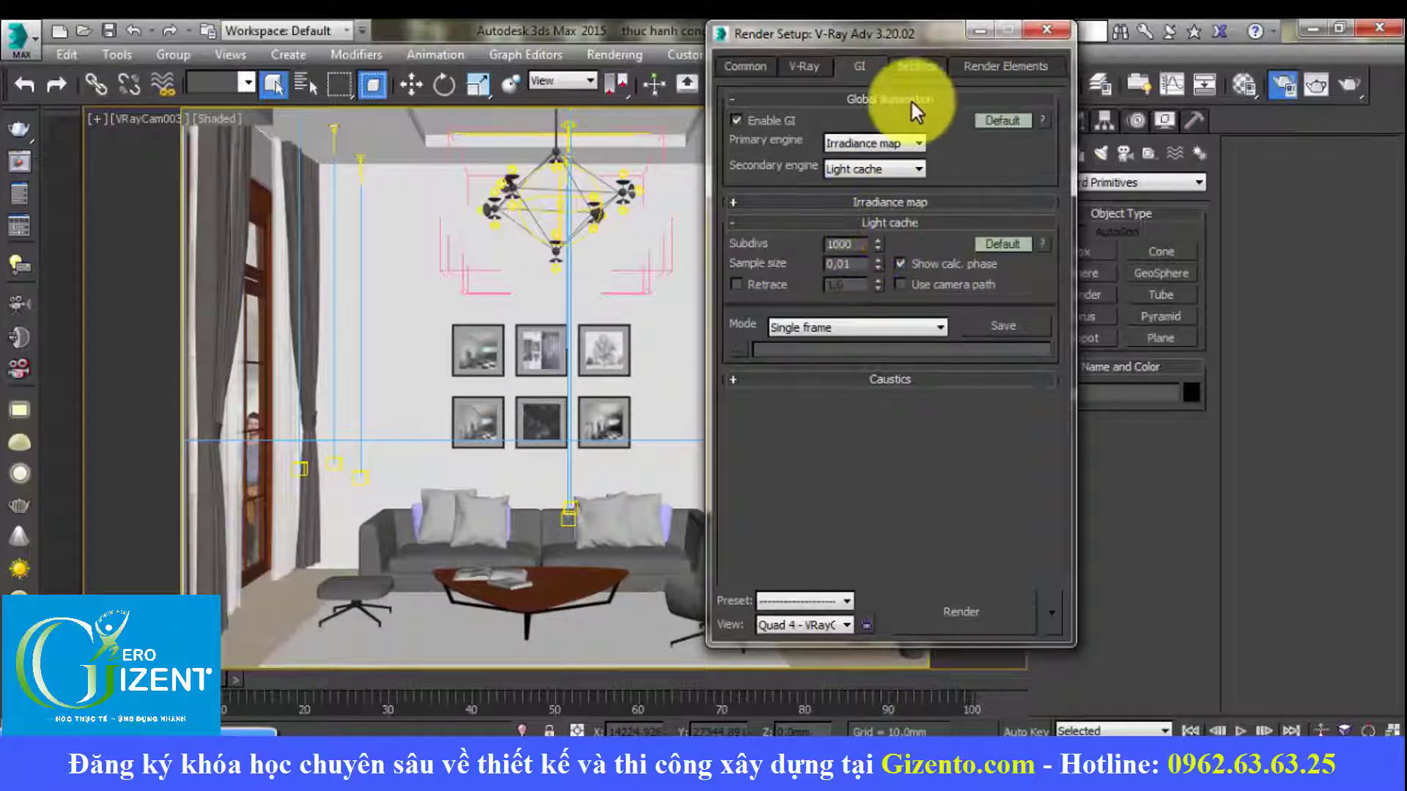
pyautogui.click(907, 64)
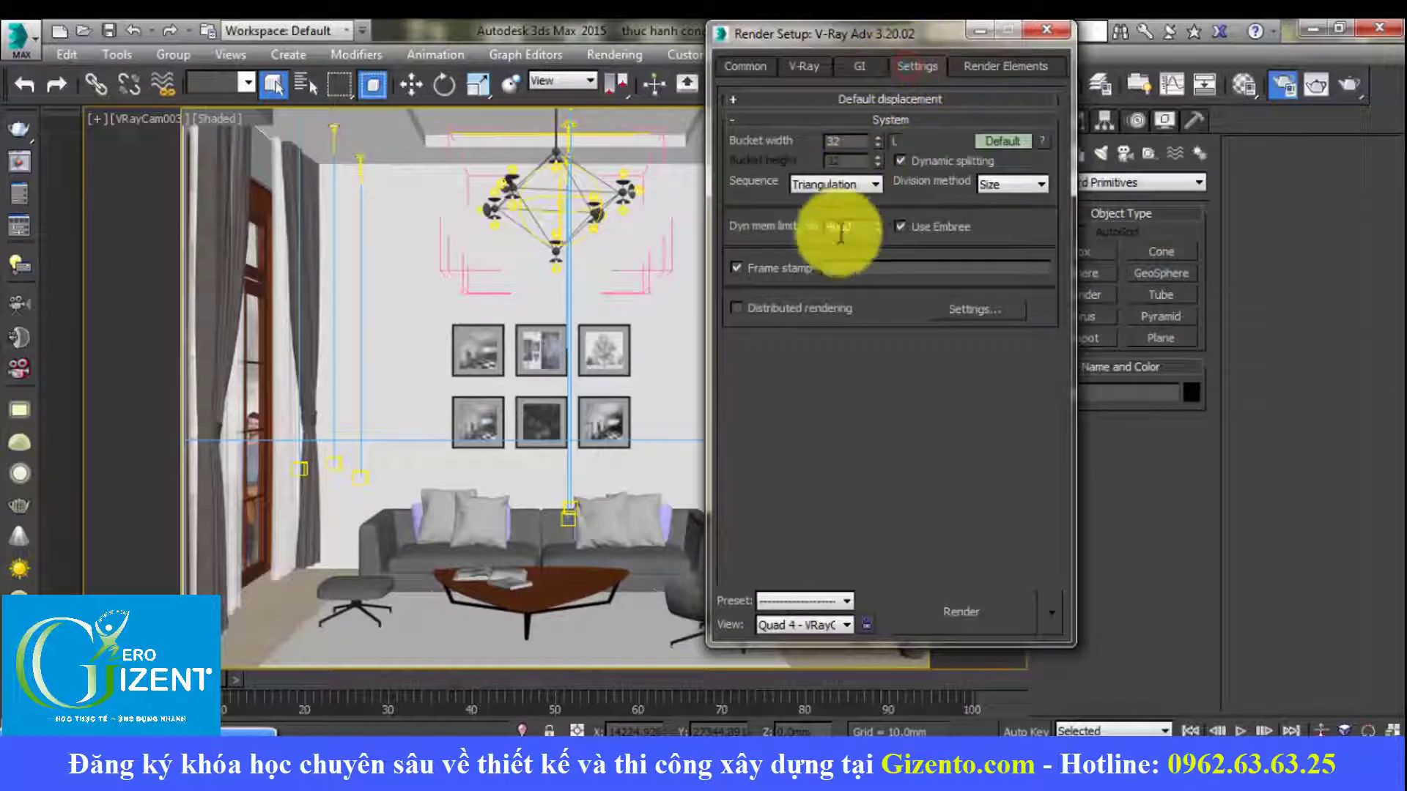
pyautogui.click(1052, 30)
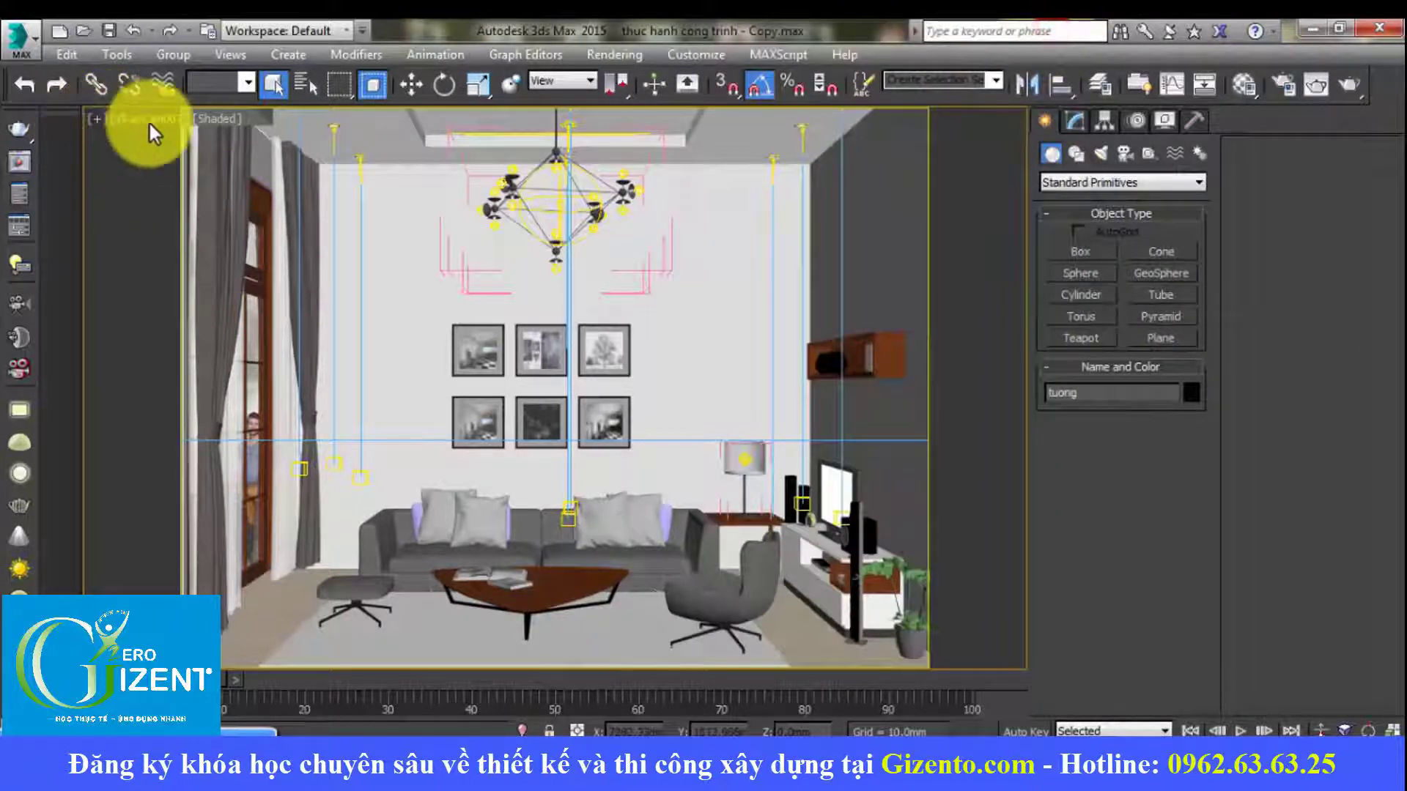
# Step: Switch the viewport to camera VRayCam003 and review its parameters
pyautogui.click(144, 121)
pyautogui.click(224, 515)
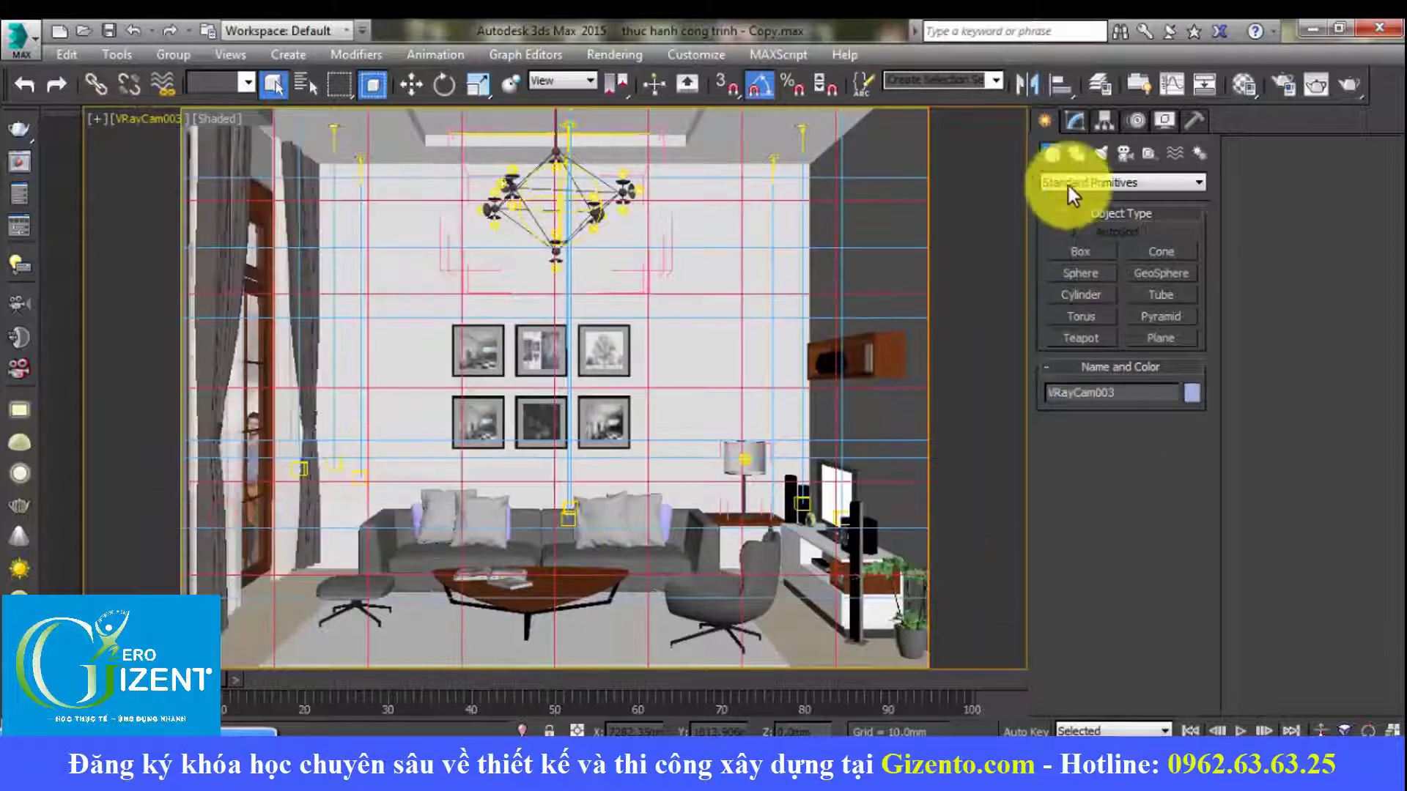
pyautogui.click(1071, 120)
pyautogui.scroll(-2, 1049, 623)
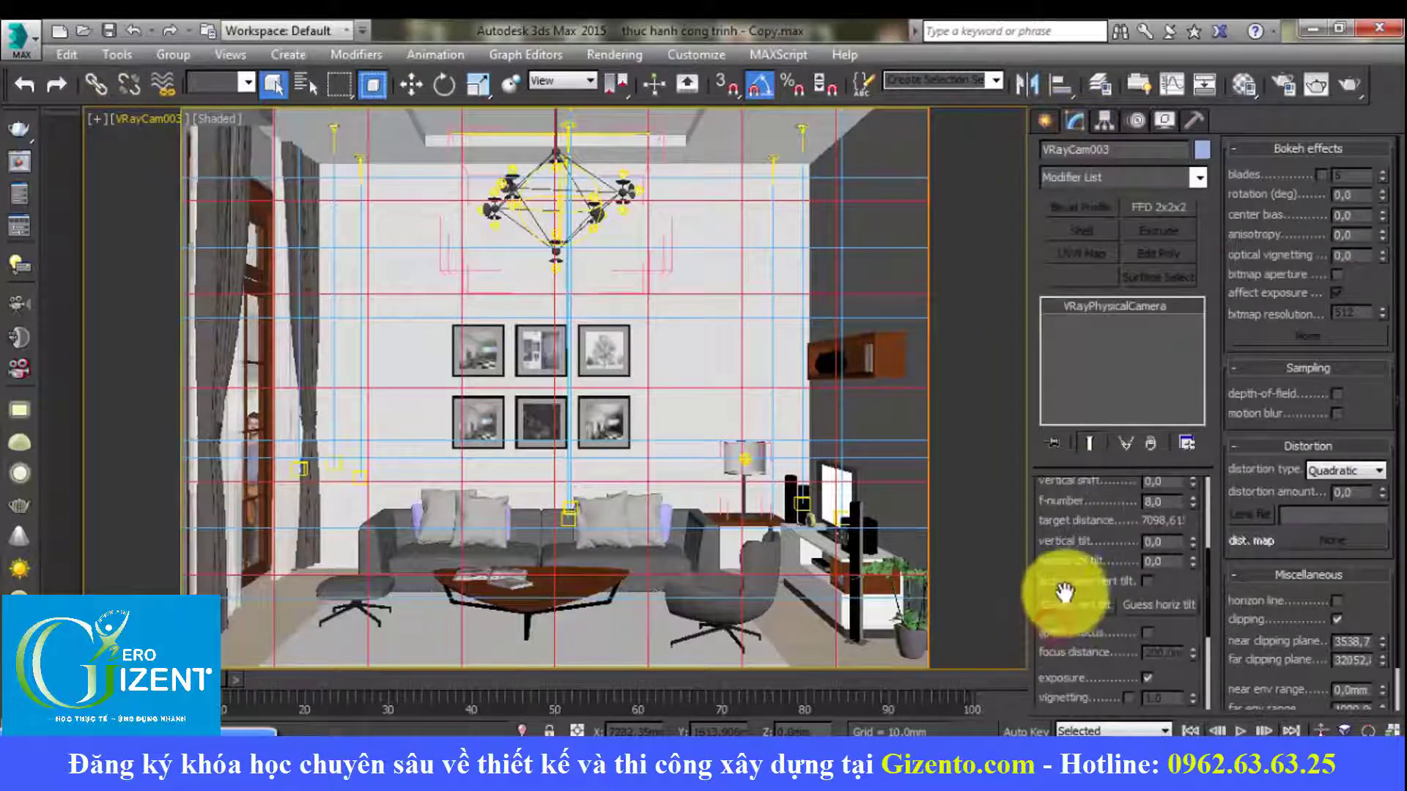
pyautogui.scroll(-2, 1055, 590)
pyautogui.scroll(-2, 1045, 590)
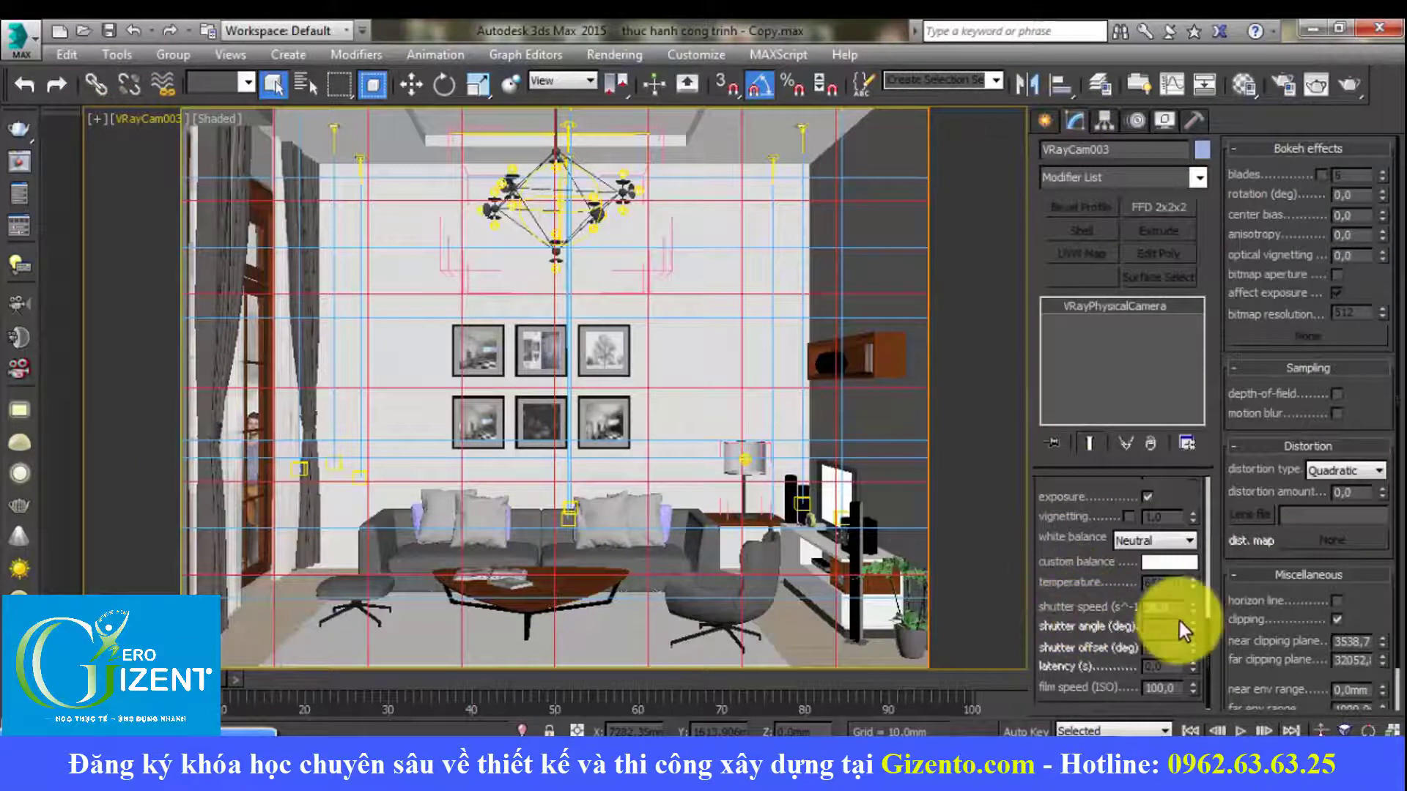
pyautogui.scroll(1, 1070, 582)
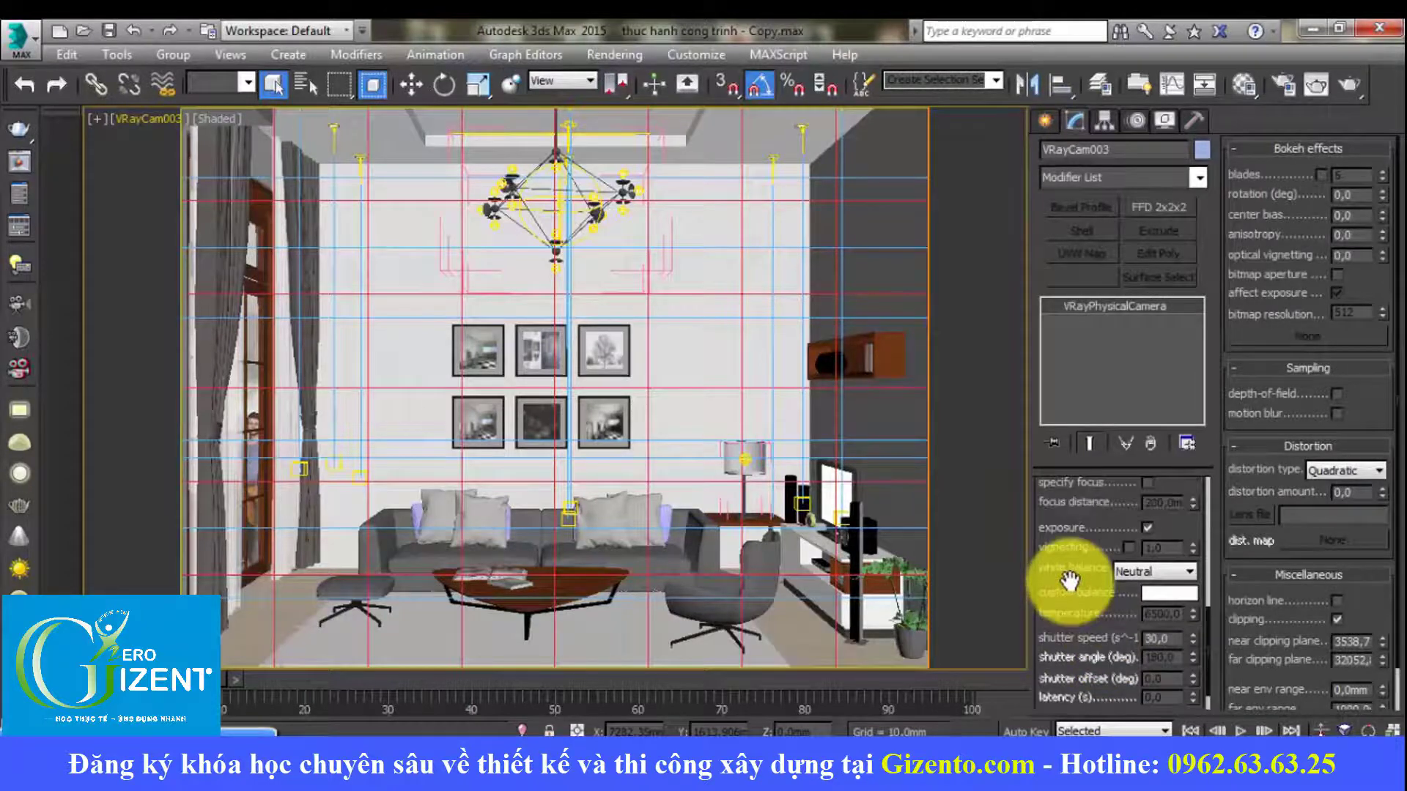
pyautogui.scroll(1, 1067, 579)
# Step: Change to a free perspective view zoomed out over the whole building, selecting the sun and ground plane
pyautogui.click(709, 359)
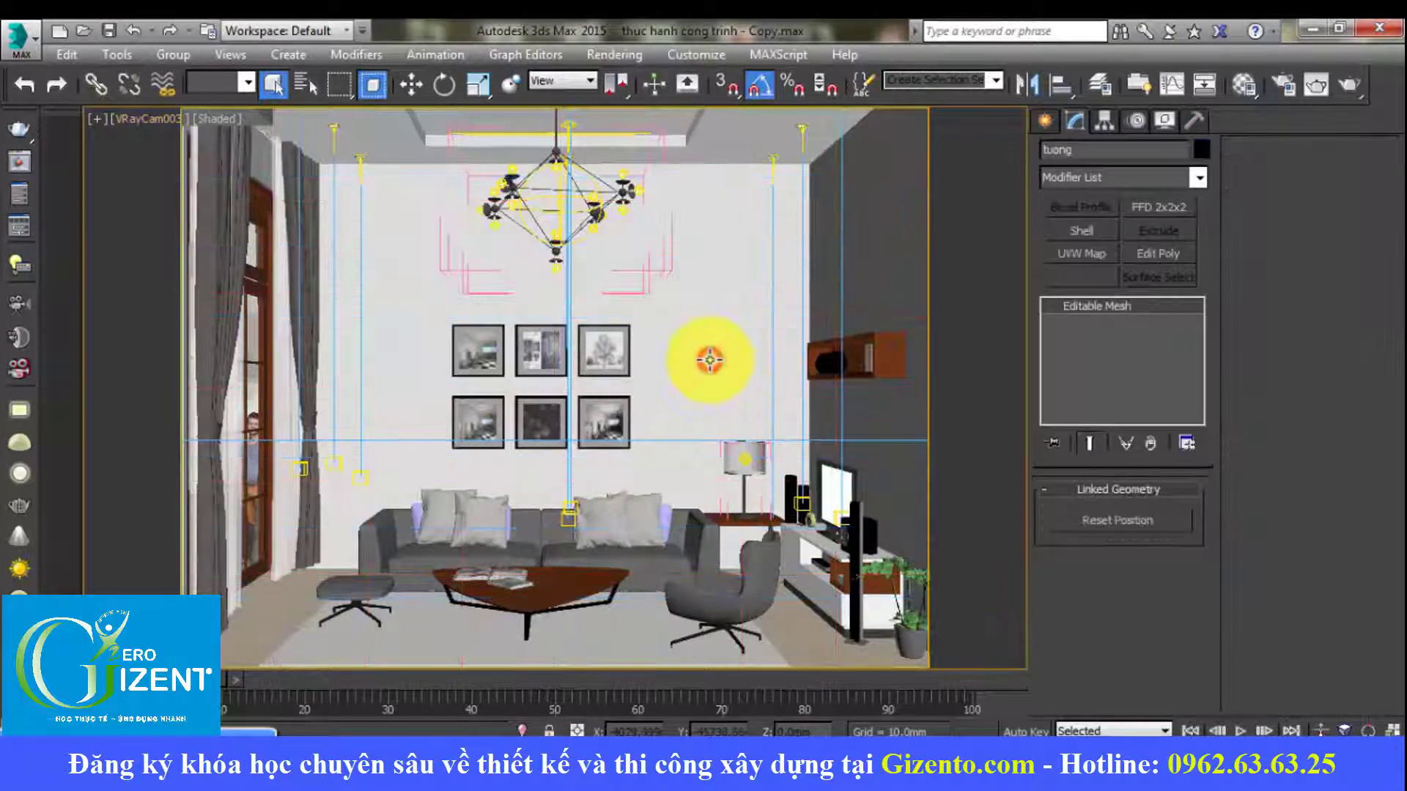
pyautogui.press('p')
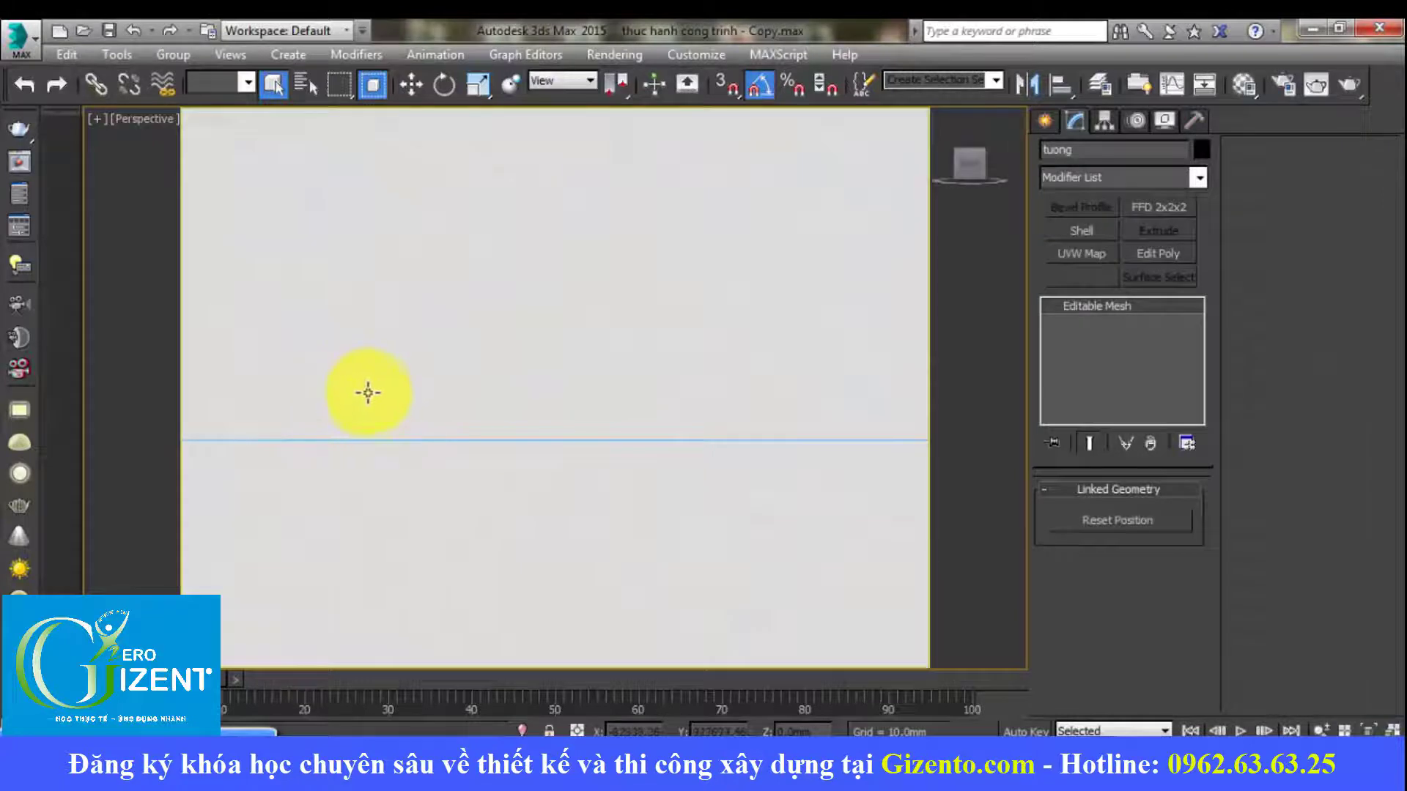
pyautogui.scroll(-5, 439, 403)
pyautogui.moveTo(575, 414); pyautogui.dragTo(808, 431, button='middle')
pyautogui.scroll(-4, 649, 191)
pyautogui.click(650, 191)
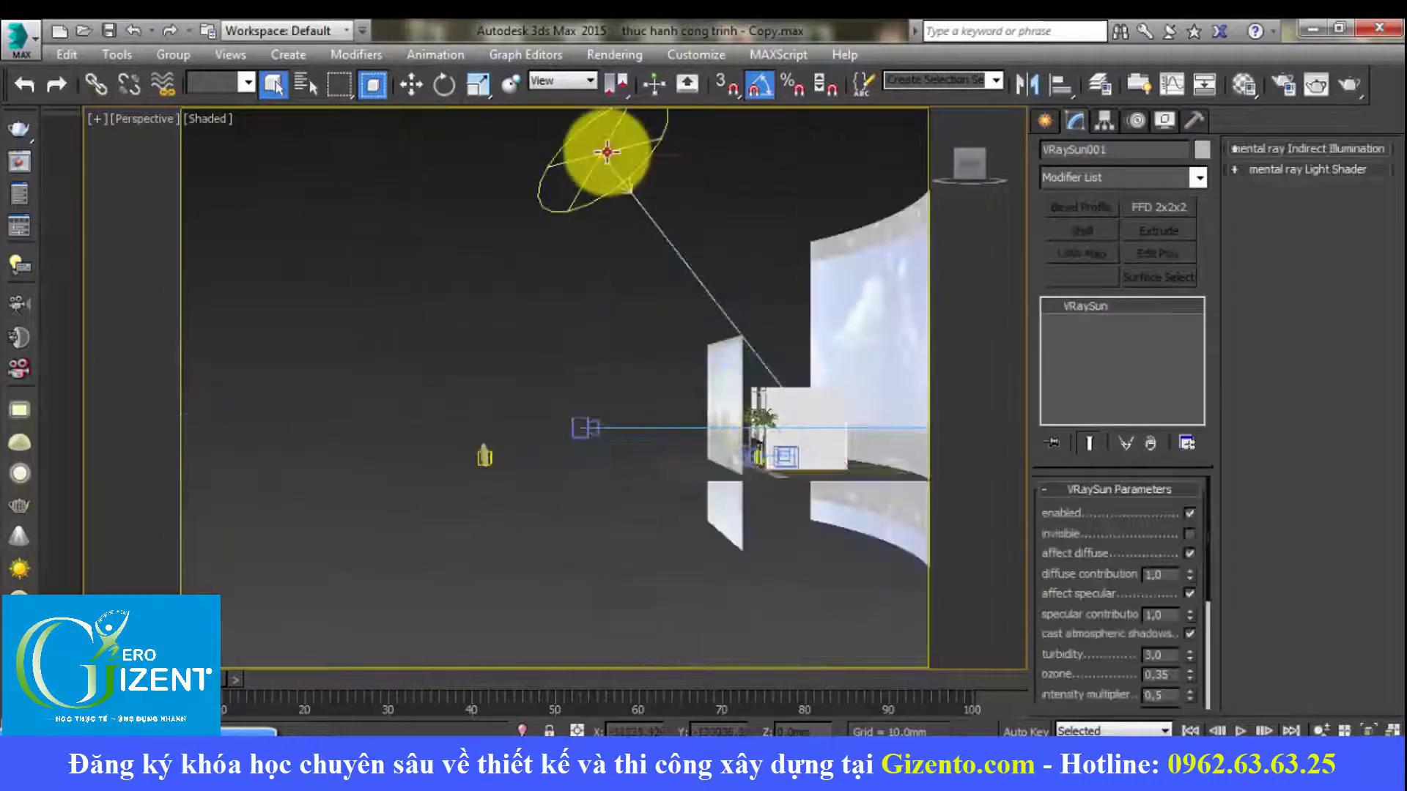
pyautogui.scroll(-3, 1083, 578)
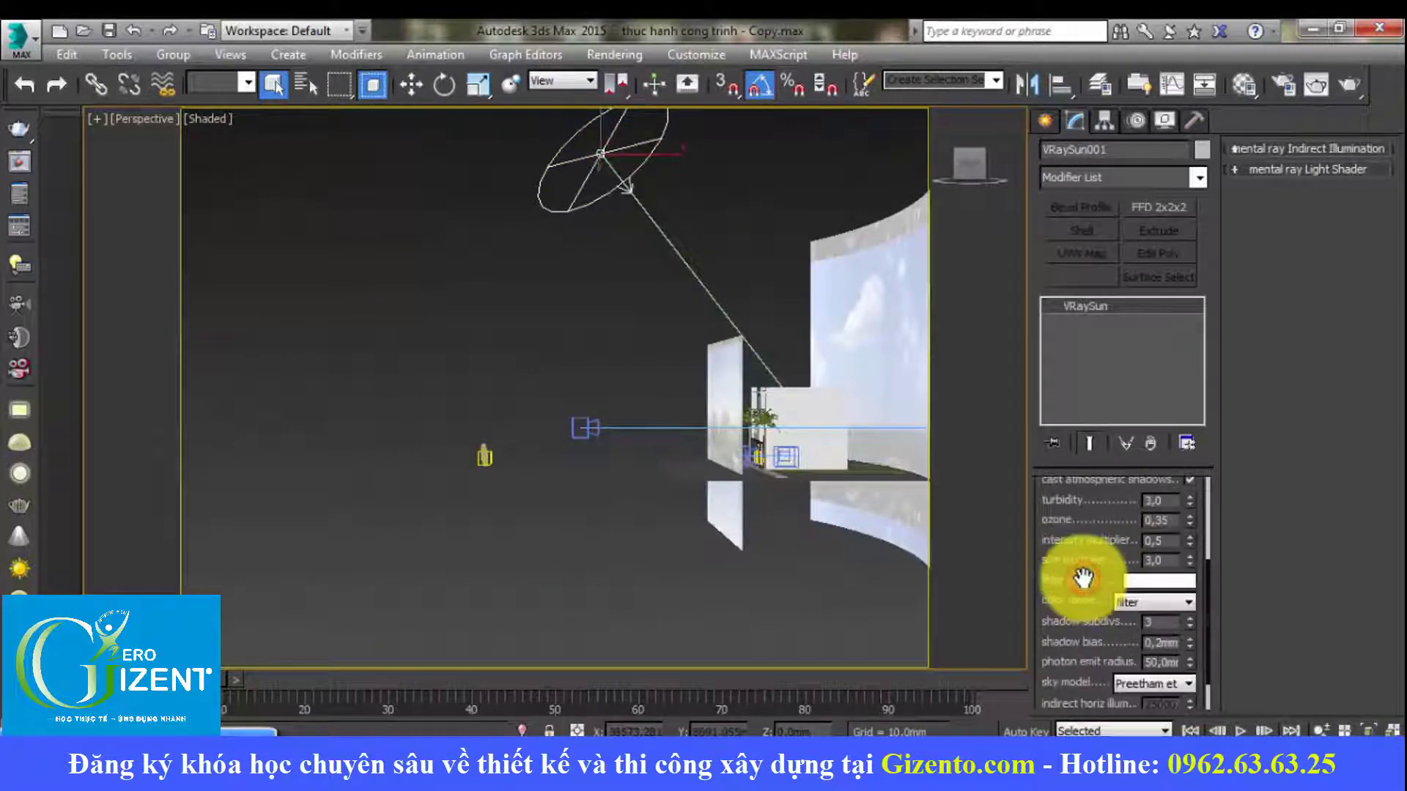
pyautogui.click(779, 478)
# Step: View the scene through camera VRayCam003 again
pyautogui.press('c')
pyautogui.click(630, 280)
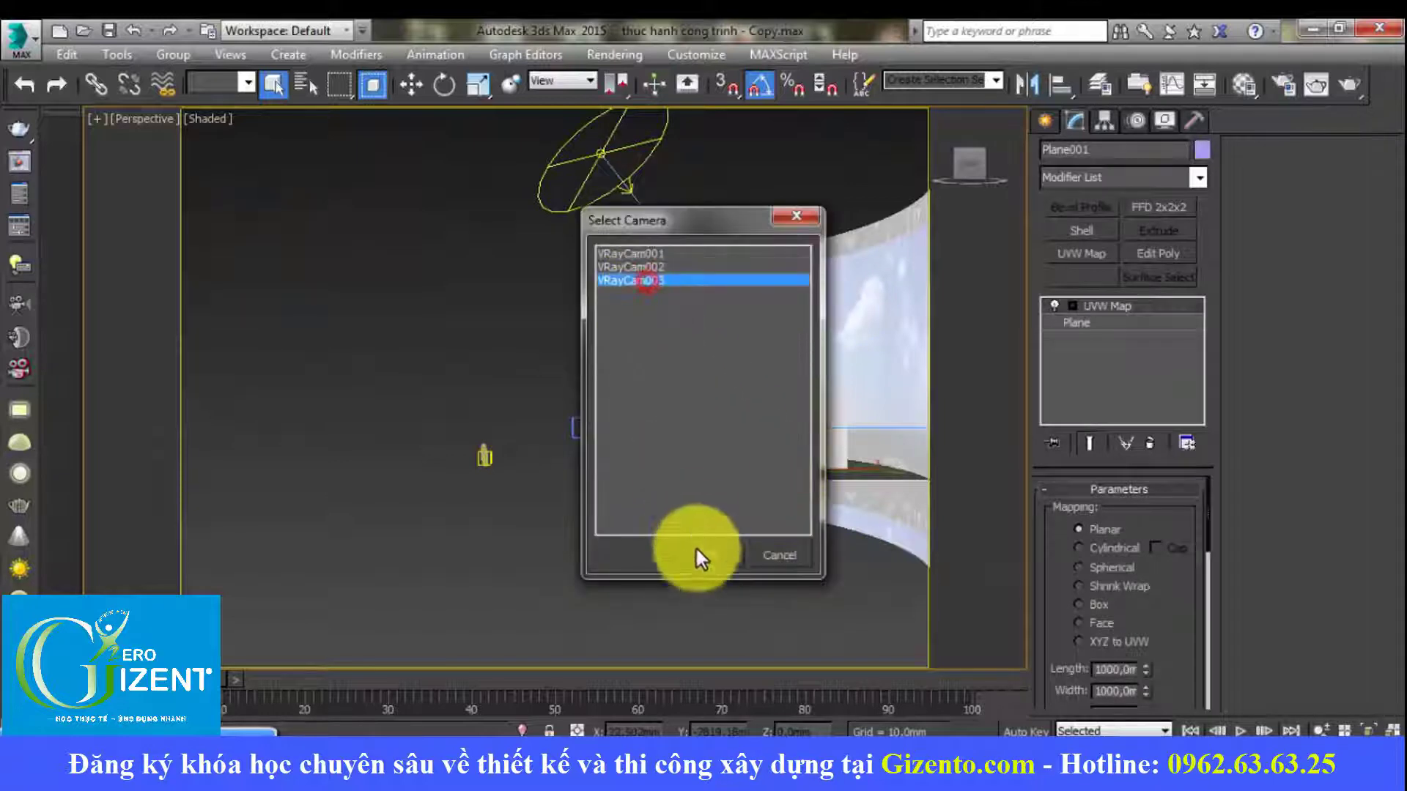
pyautogui.click(703, 555)
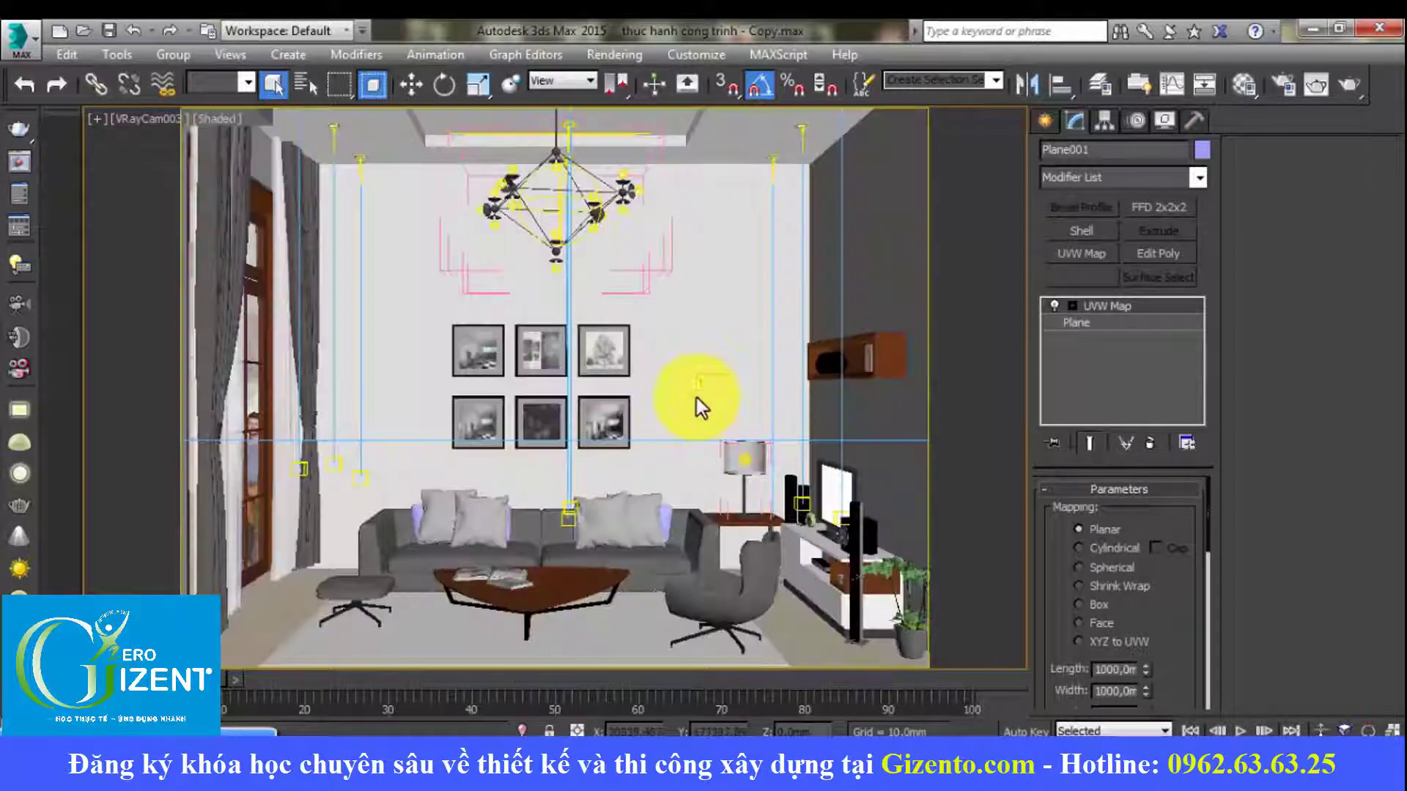
pyautogui.click(774, 586)
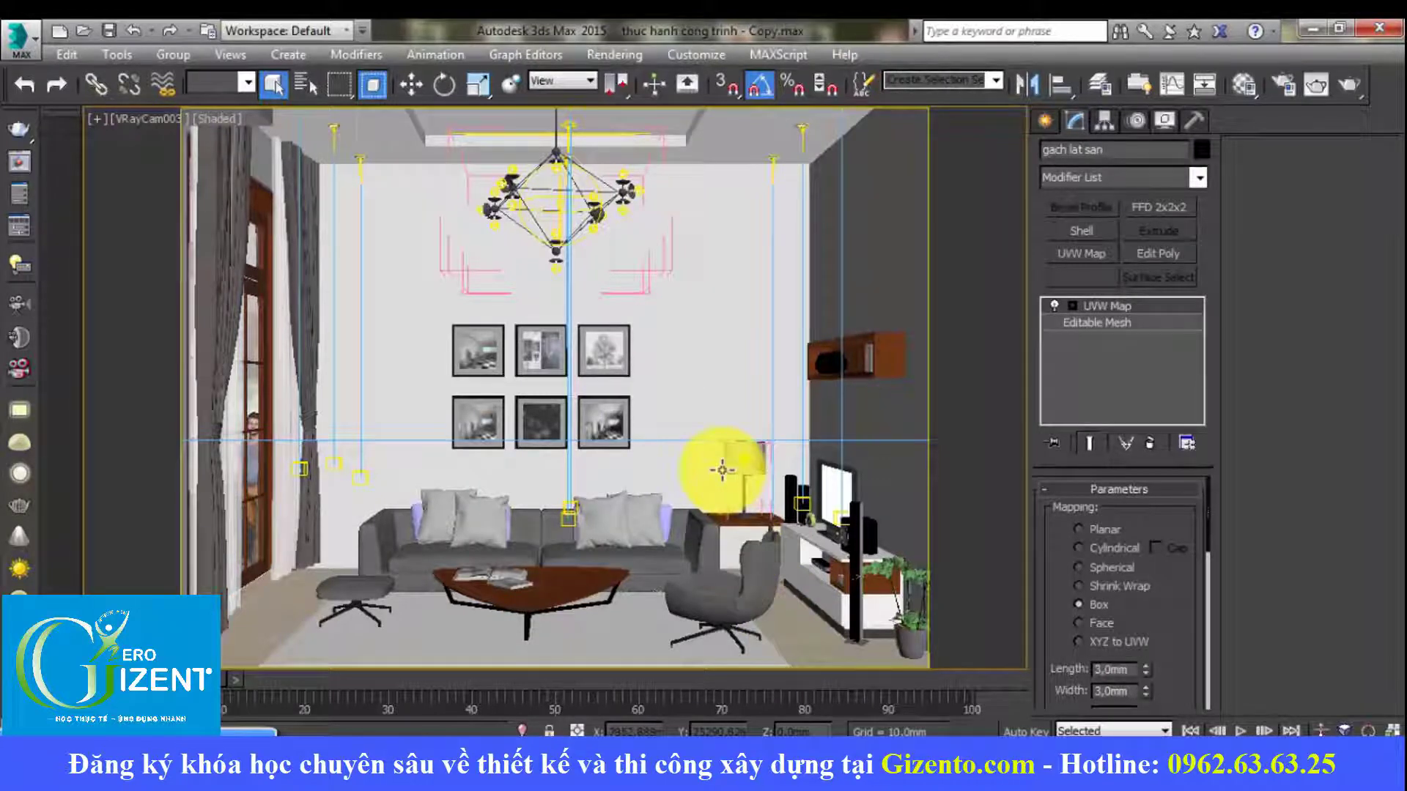
# Step: Select the top-middle picture frame, zoom to it in perspective, and orbit to an angled view
pyautogui.click(525, 342)
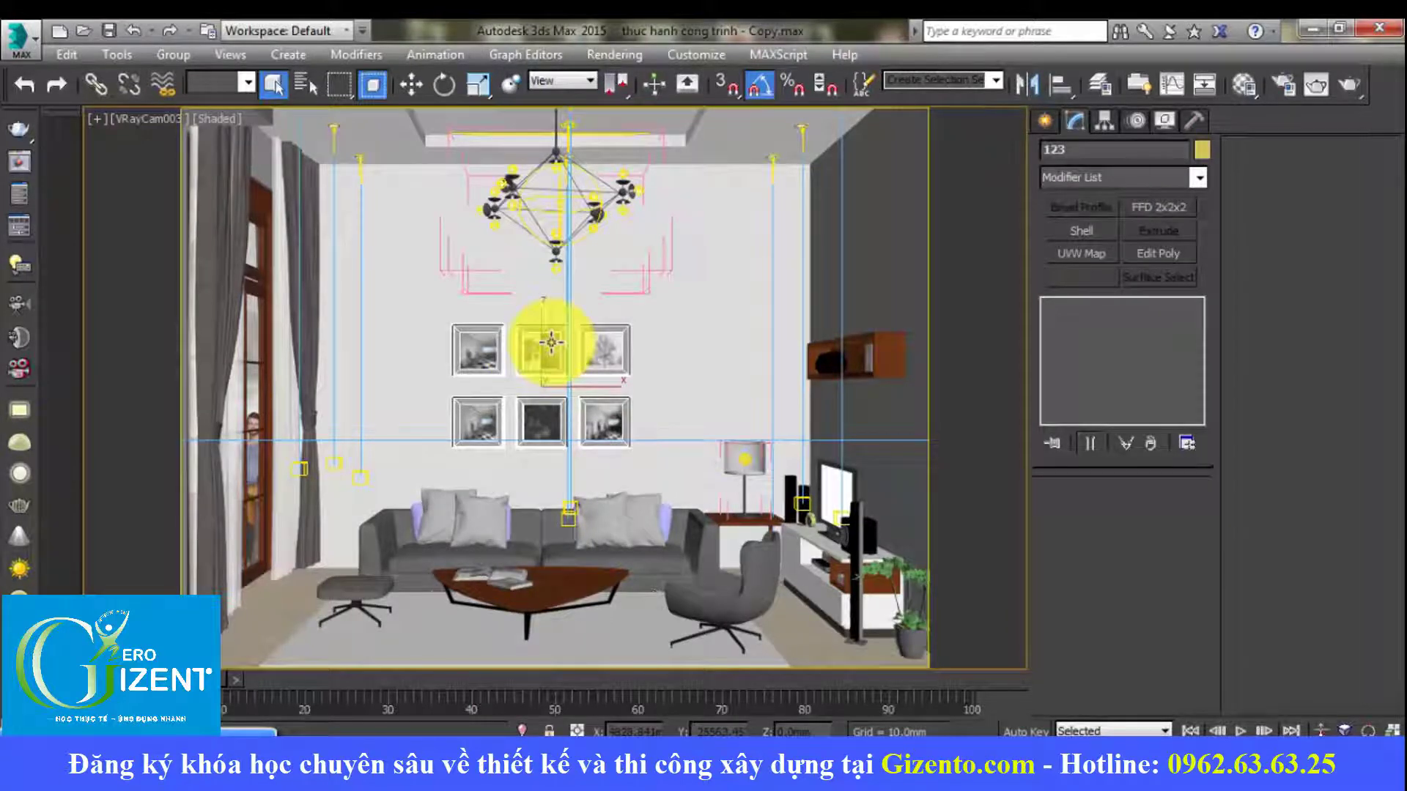
pyautogui.press('p')
pyautogui.press('z')
pyautogui.moveTo(550, 351)
pyautogui.keyDown('alt'); pyautogui.mouseDown(button='middle')
pyautogui.moveTo(606, 314)
pyautogui.moveTo(682, 367)
pyautogui.moveTo(464, 235)
pyautogui.moveTo(534, 245)
pyautogui.mouseUp(button='middle'); pyautogui.keyUp('alt')
# Step: Eyedrop the picture frames' Leather_black material into a free Material Editor slot
pyautogui.press('m')
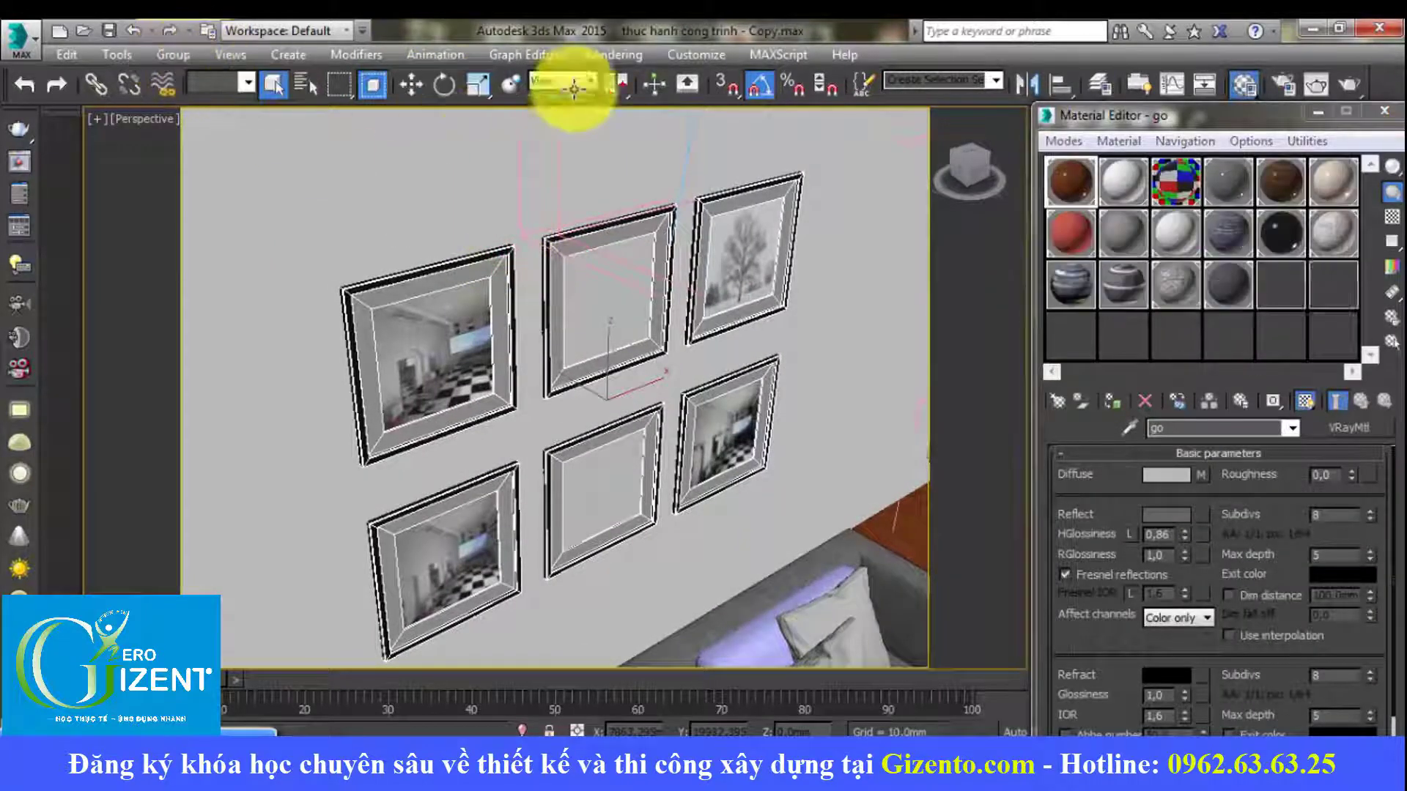
pyautogui.click(187, 55)
pyautogui.click(202, 128)
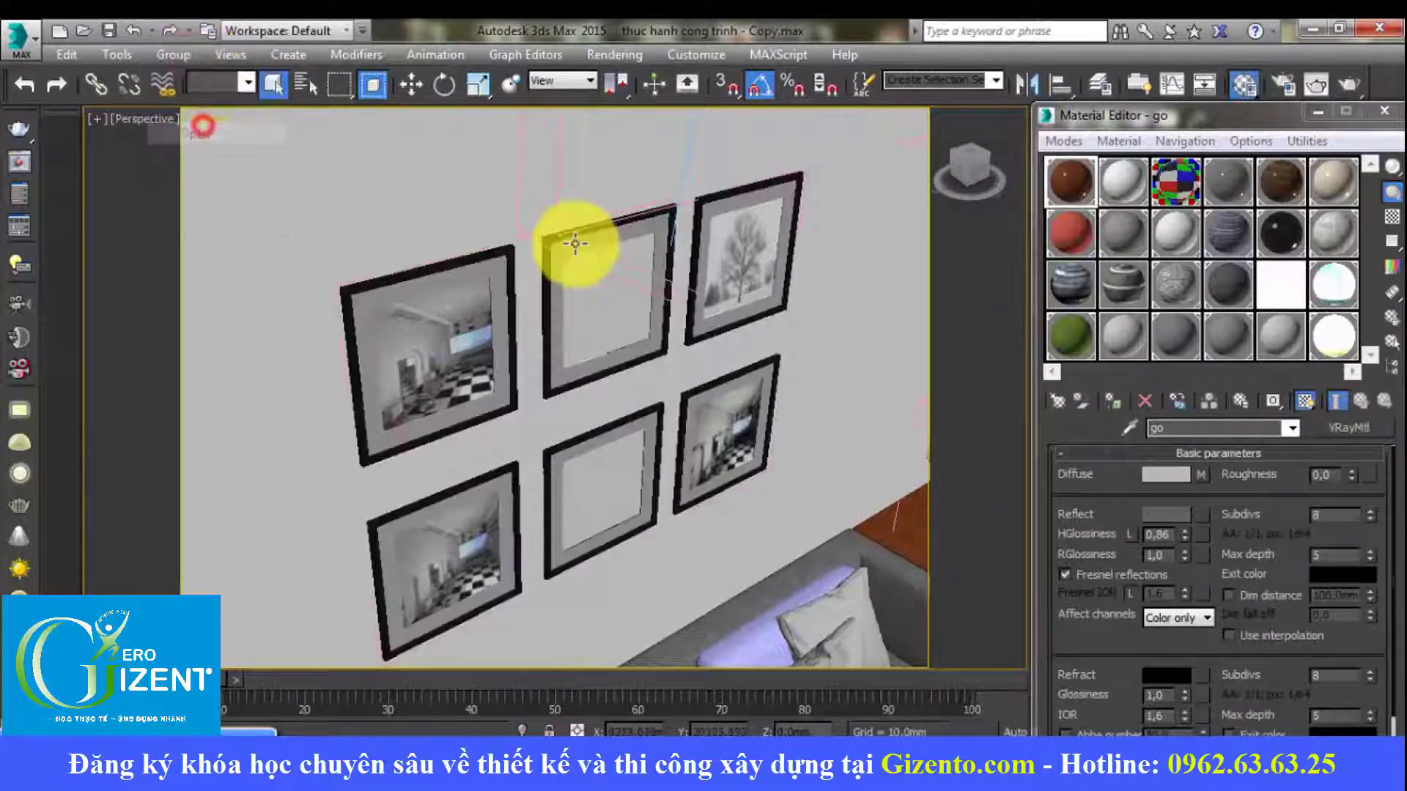
pyautogui.click(503, 249)
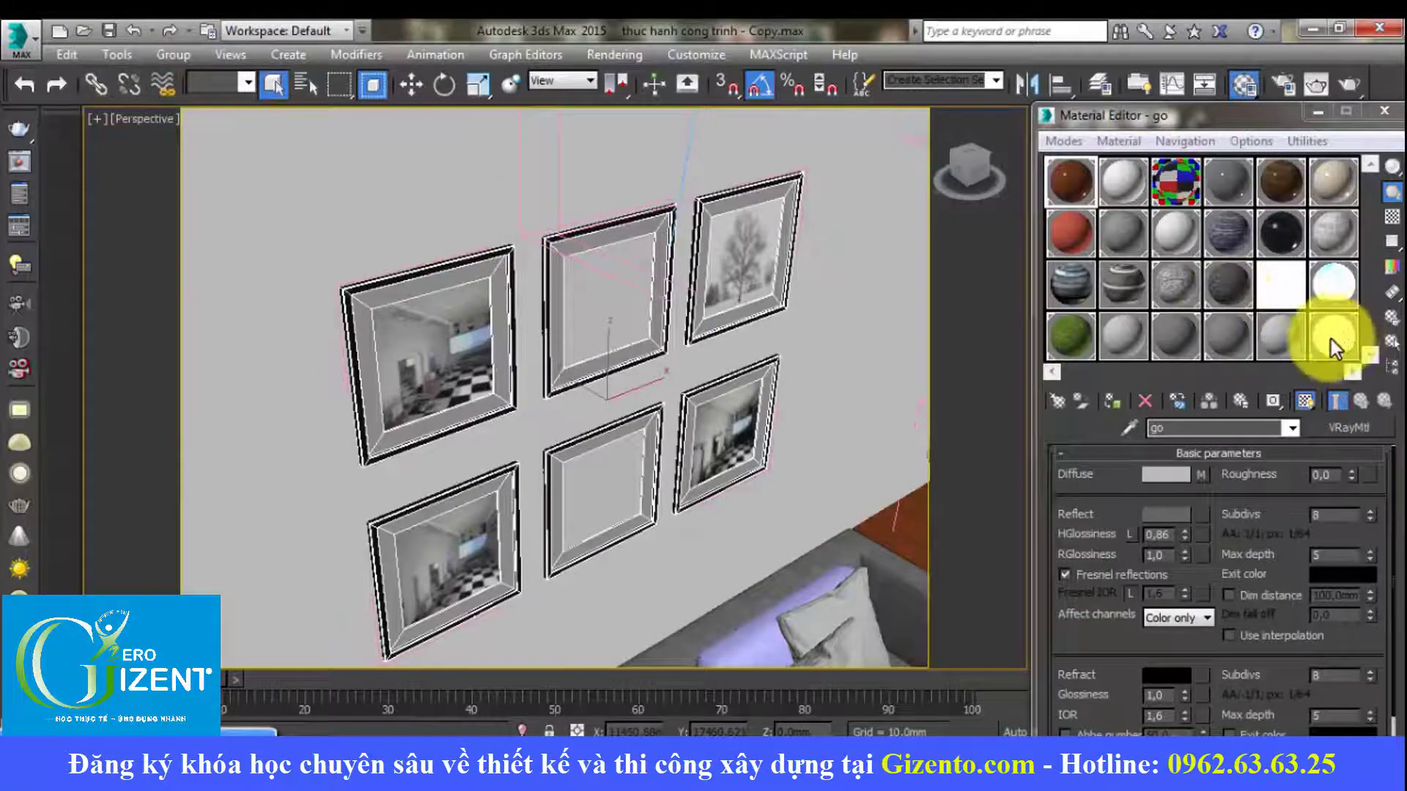
pyautogui.click(1289, 340)
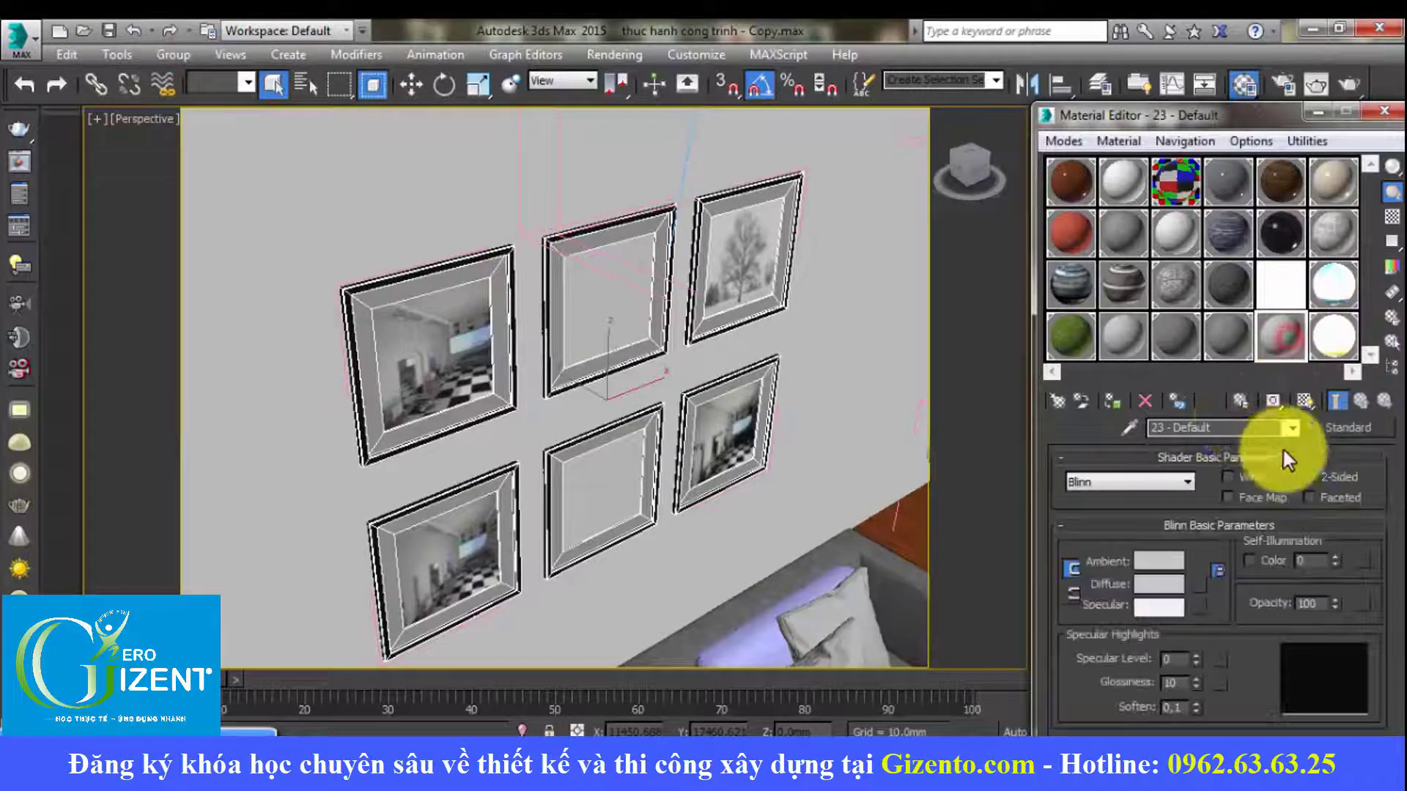
pyautogui.click(1136, 429)
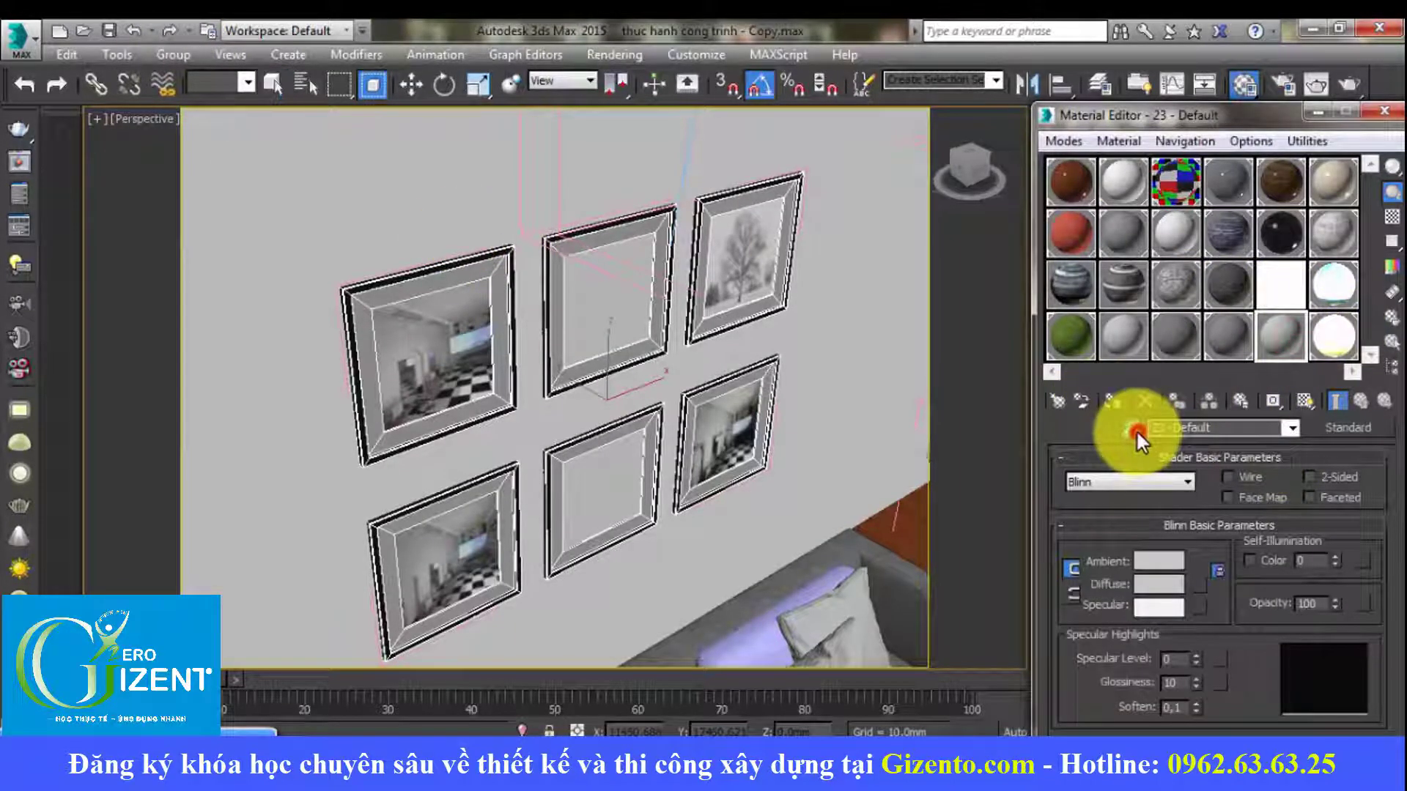
pyautogui.click(602, 222)
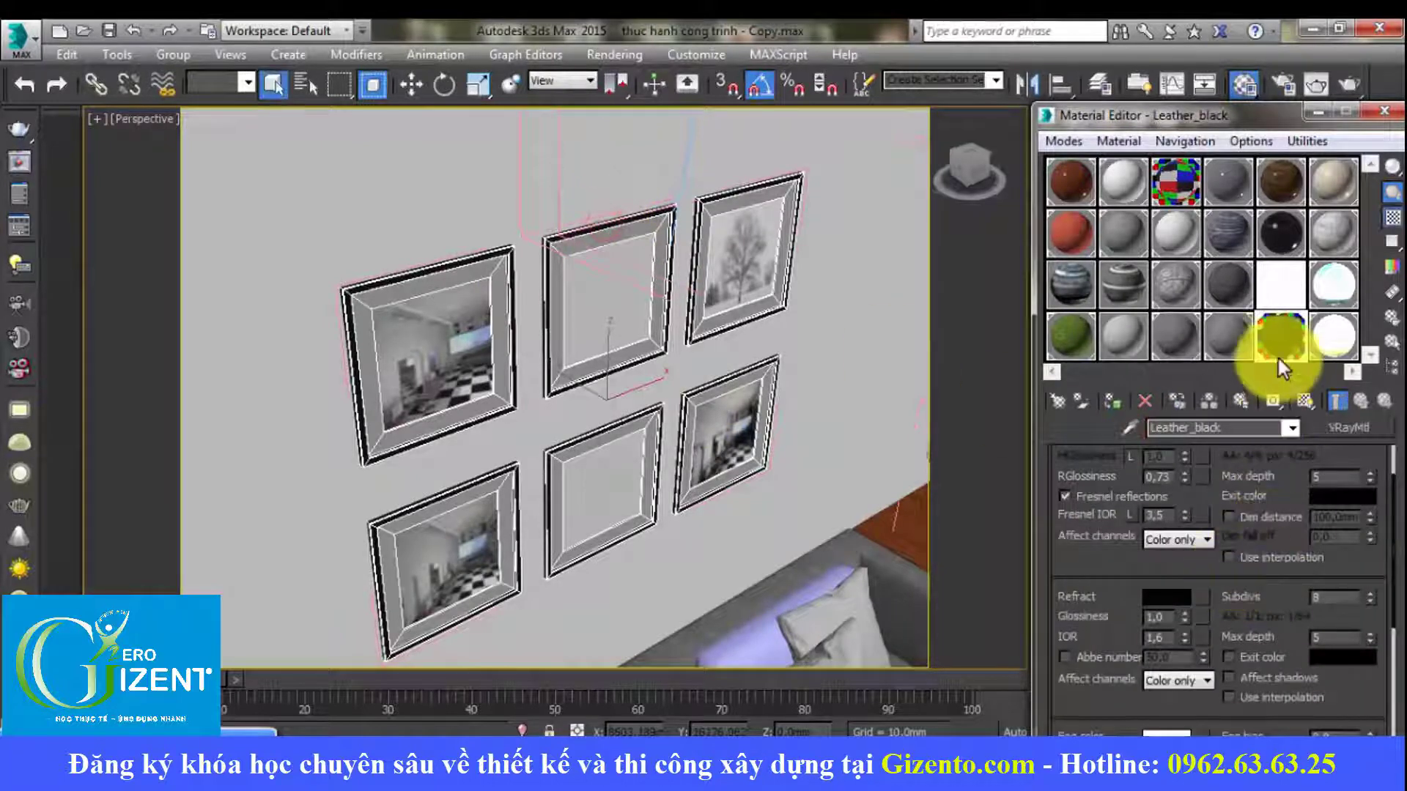
# Step: Copy the brown 'go' material onto Leather_black and close the Material Editor
pyautogui.click(1051, 177)
pyautogui.rightClick(1350, 430)
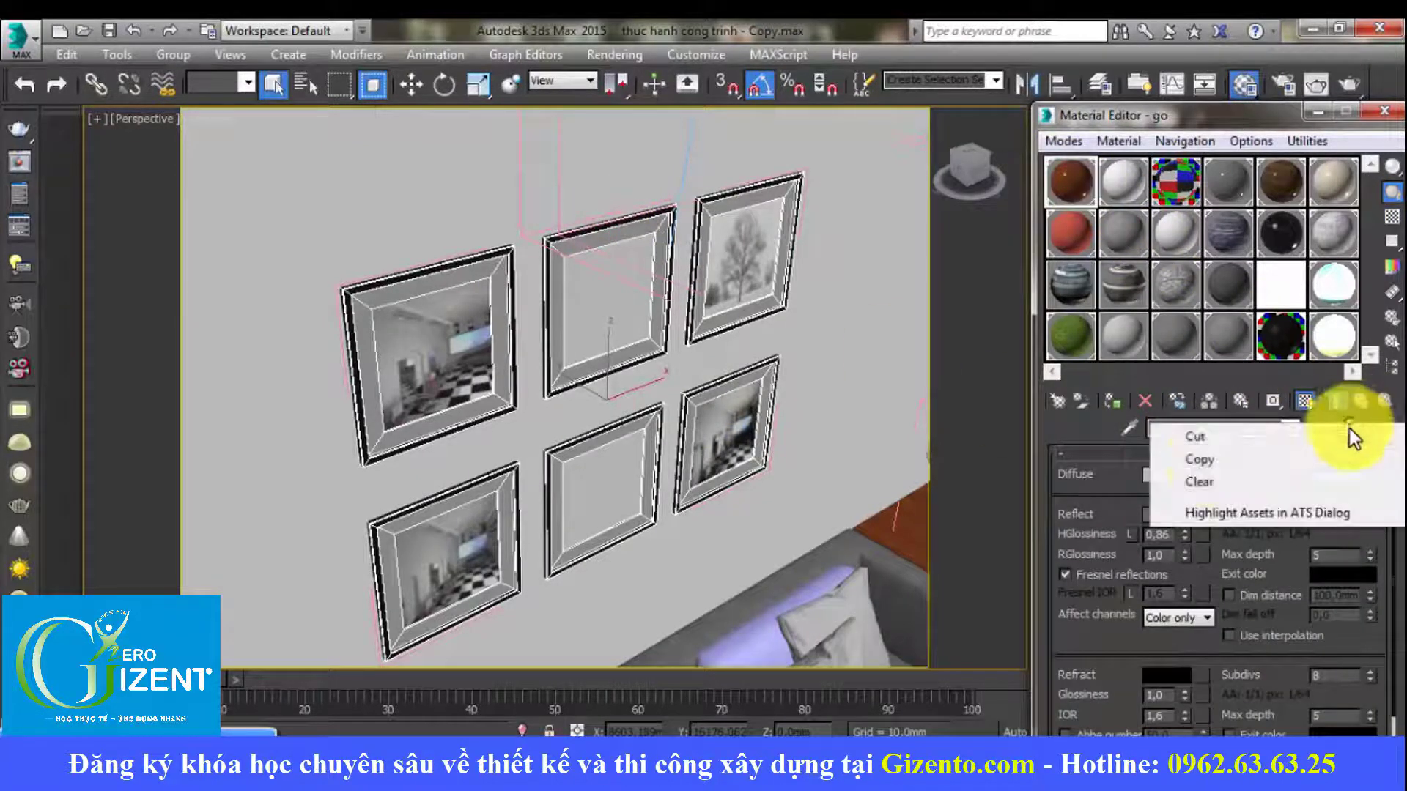
pyautogui.click(1209, 460)
pyautogui.click(1282, 326)
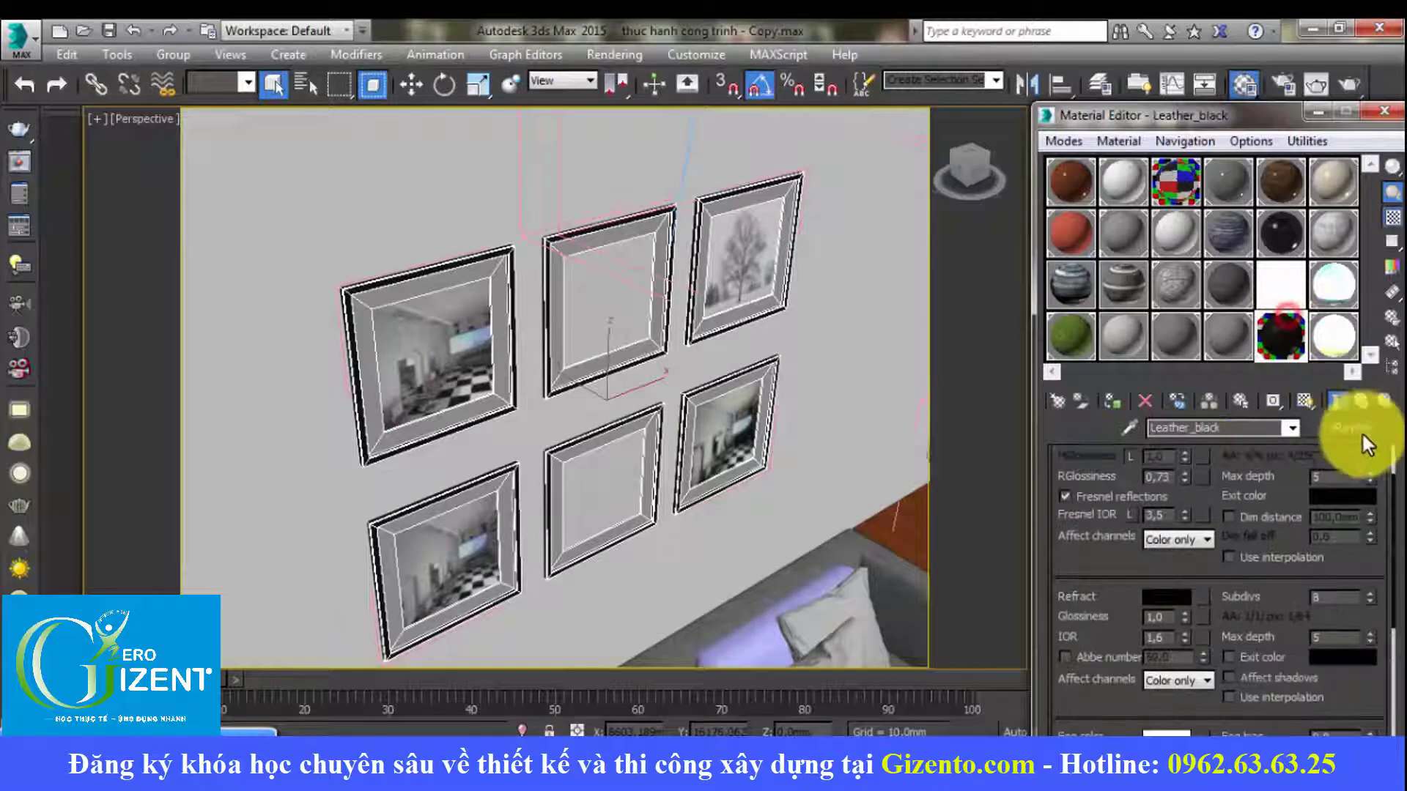
pyautogui.rightClick(1350, 434)
pyautogui.click(1290, 494)
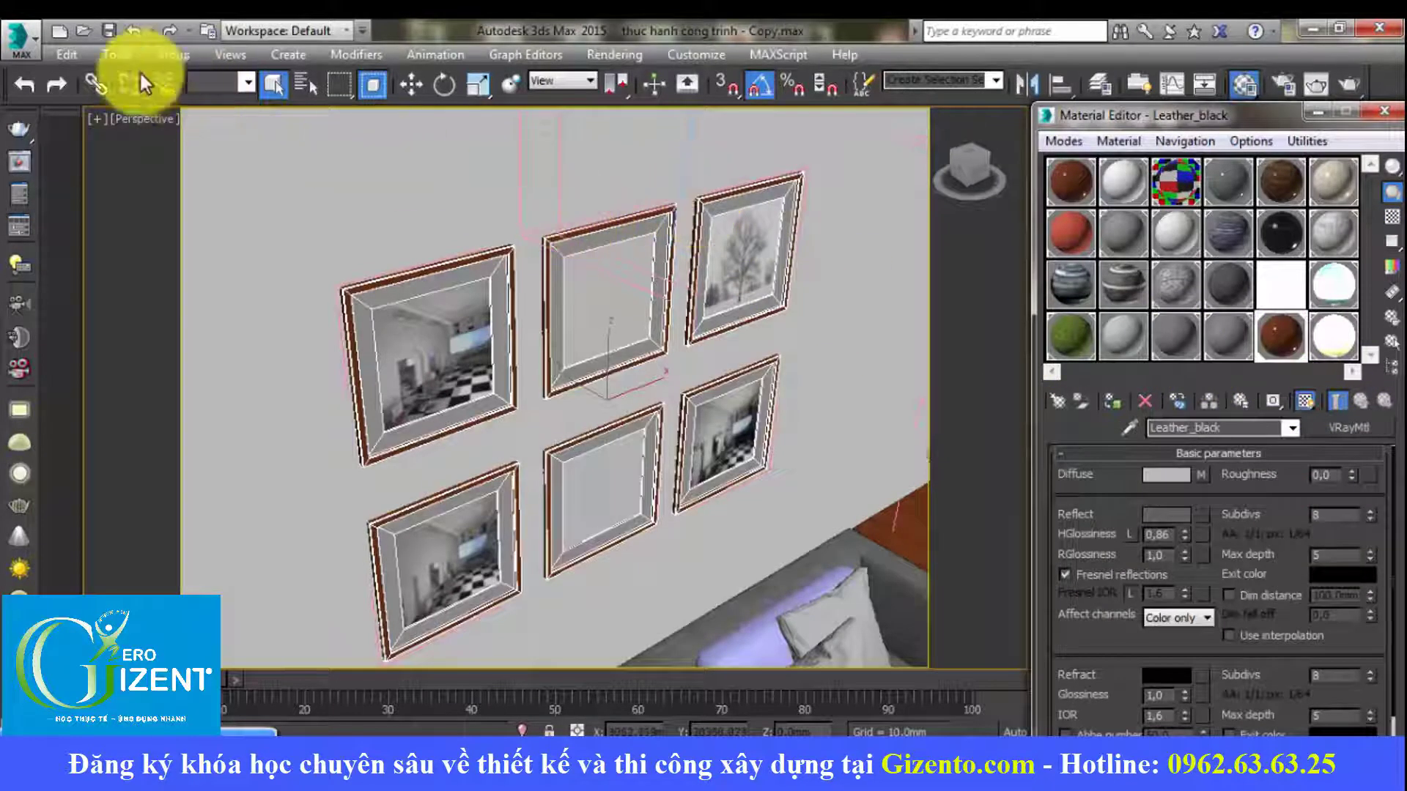
pyautogui.click(156, 54)
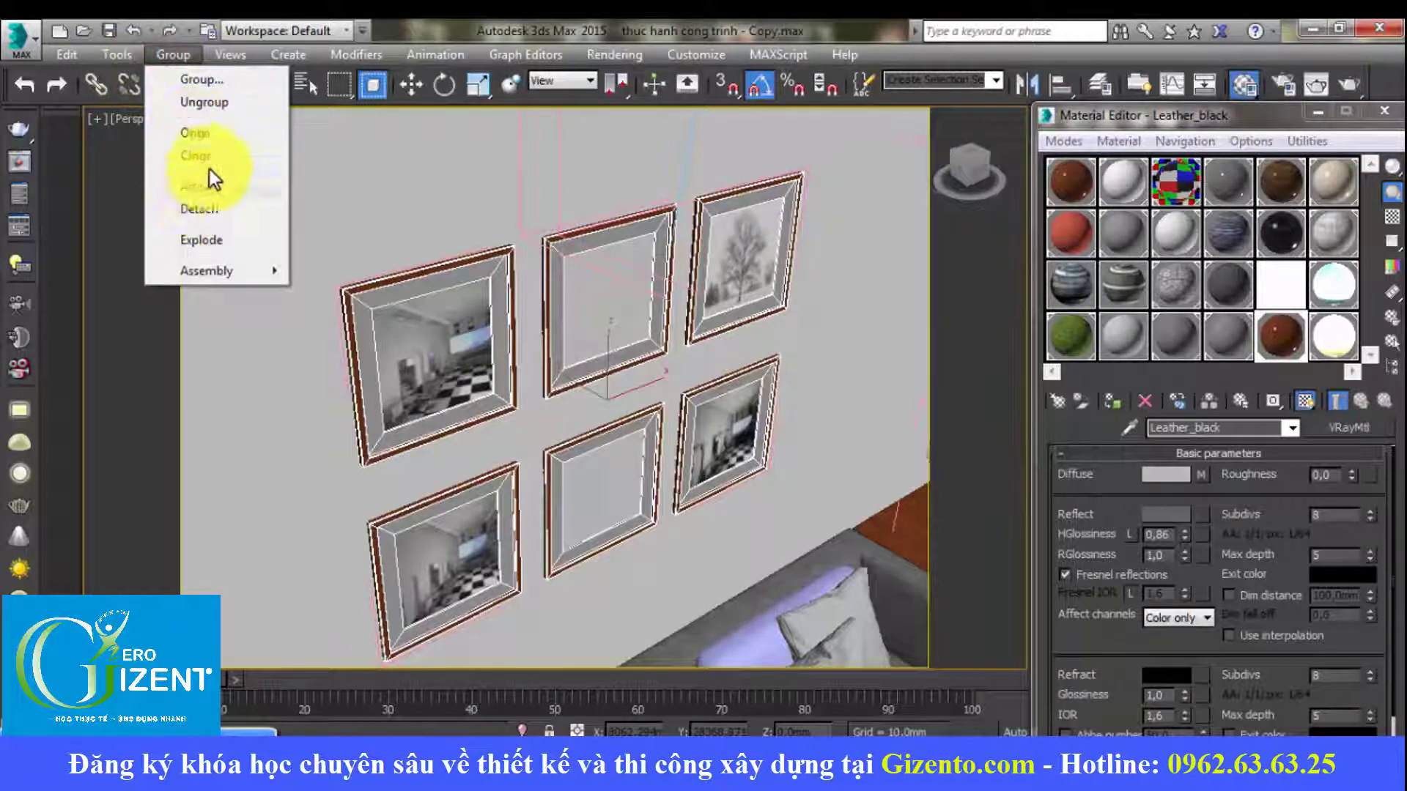
pyautogui.click(424, 176)
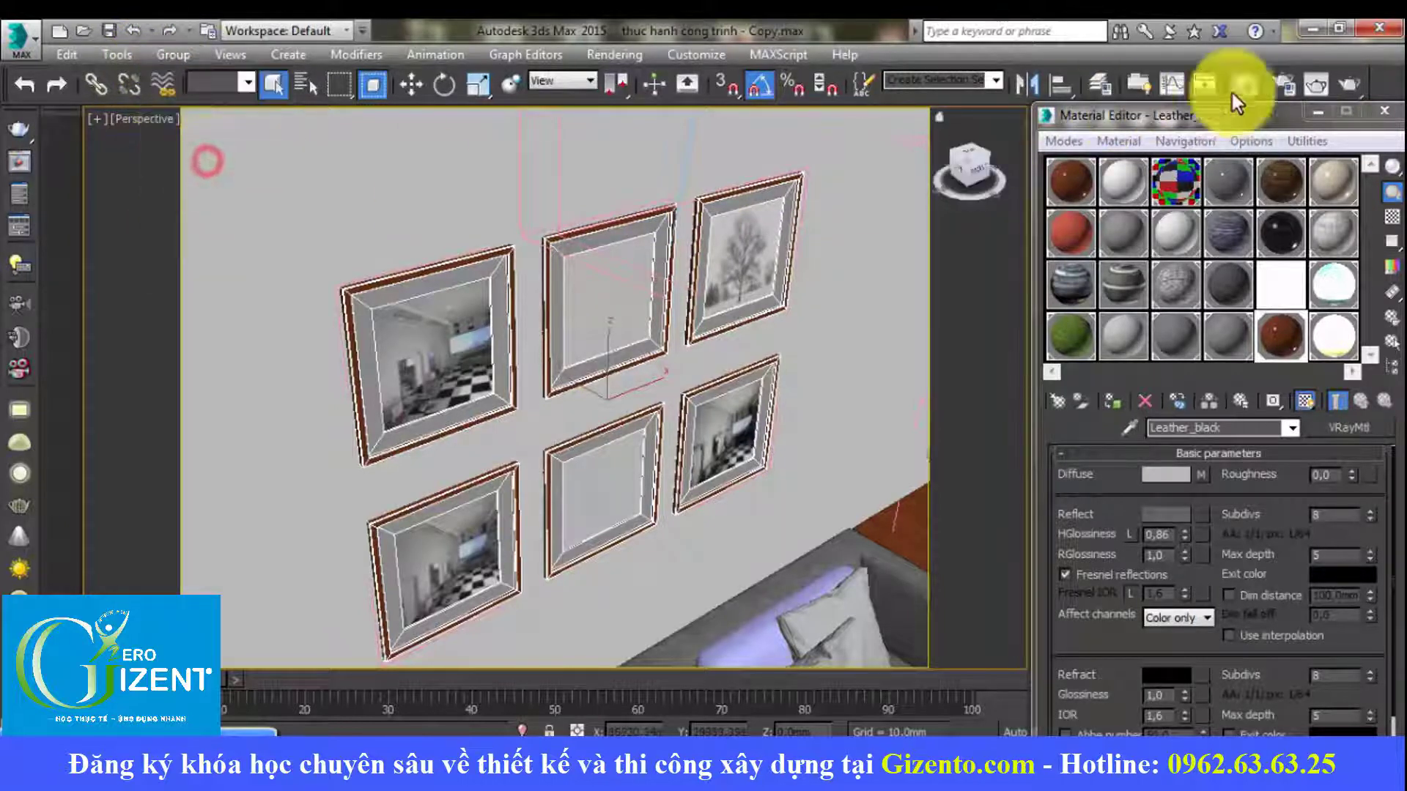
pyautogui.click(1383, 110)
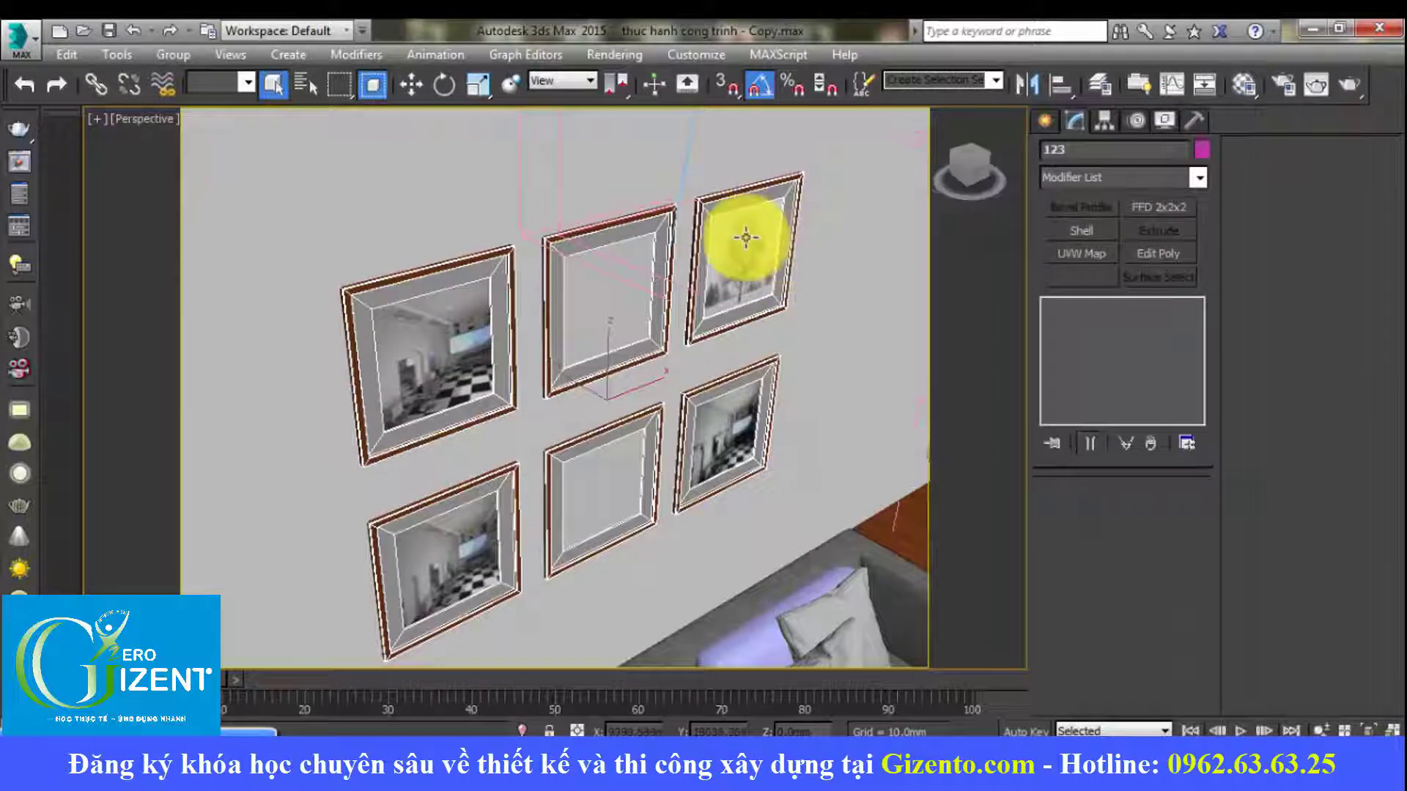
# Step: Look through VRayCam003, select the carpet, and render the view at 800 x 600 with Shift+Q
pyautogui.press('c')
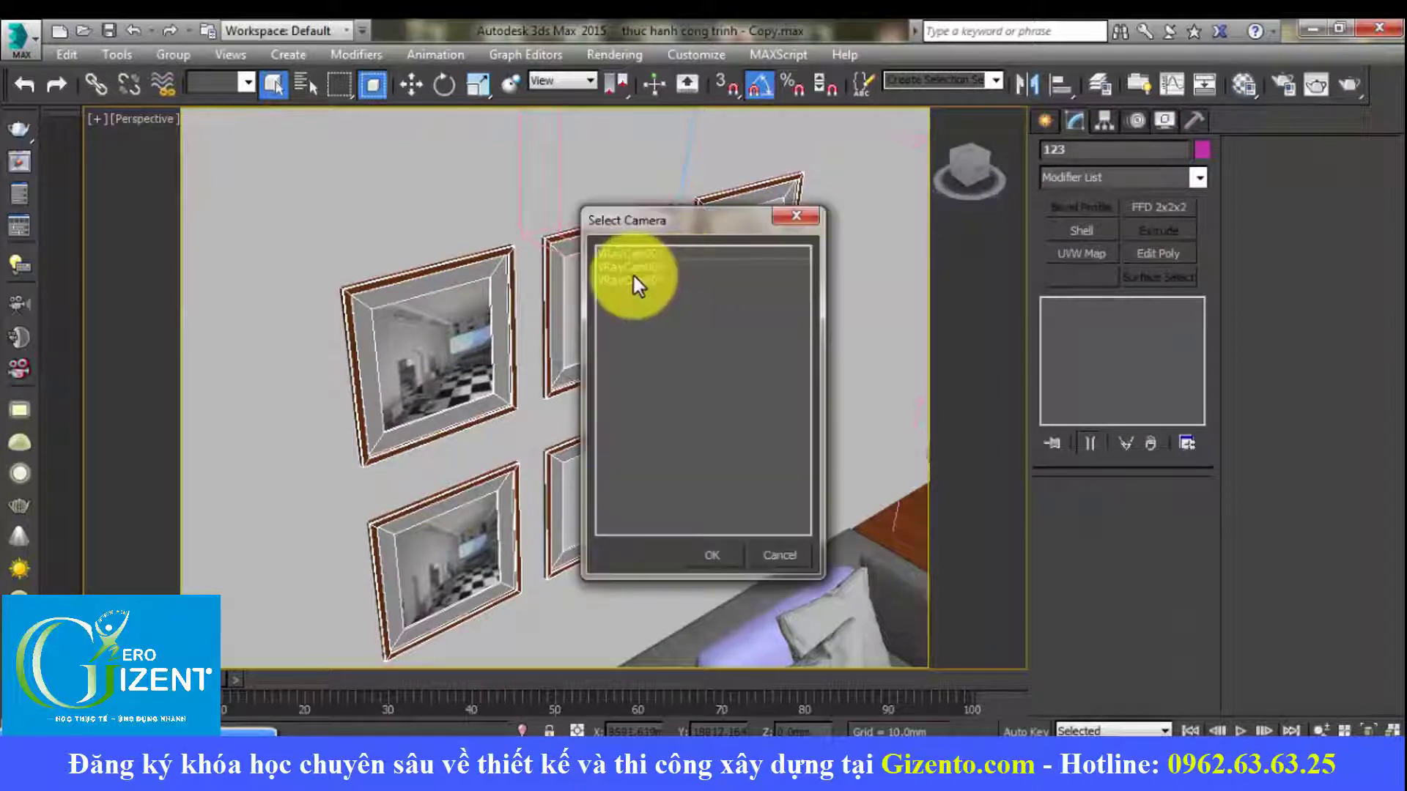
pyautogui.click(634, 278)
pyautogui.click(719, 556)
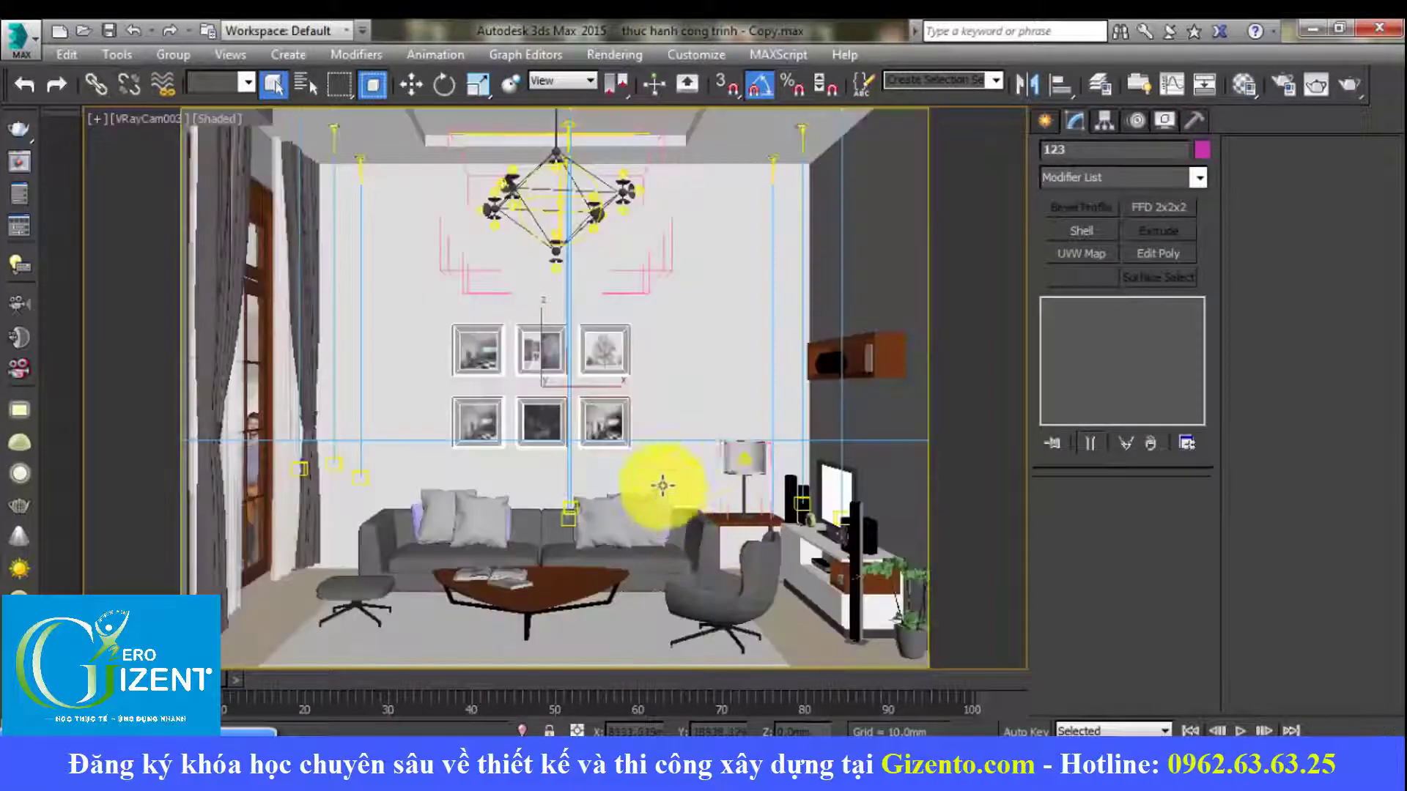
pyautogui.click(707, 370)
pyautogui.click(628, 608)
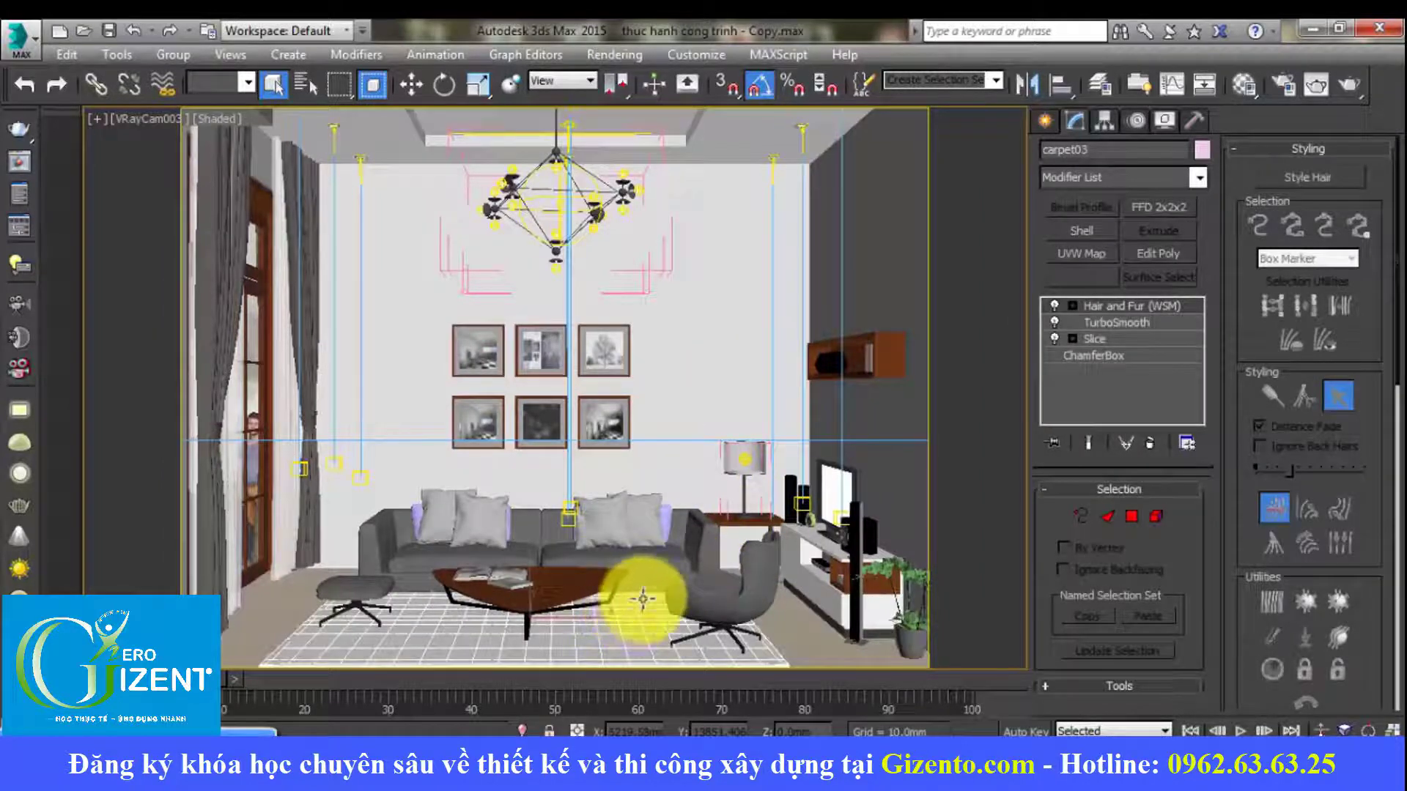
pyautogui.hotkey('shift', 'q')
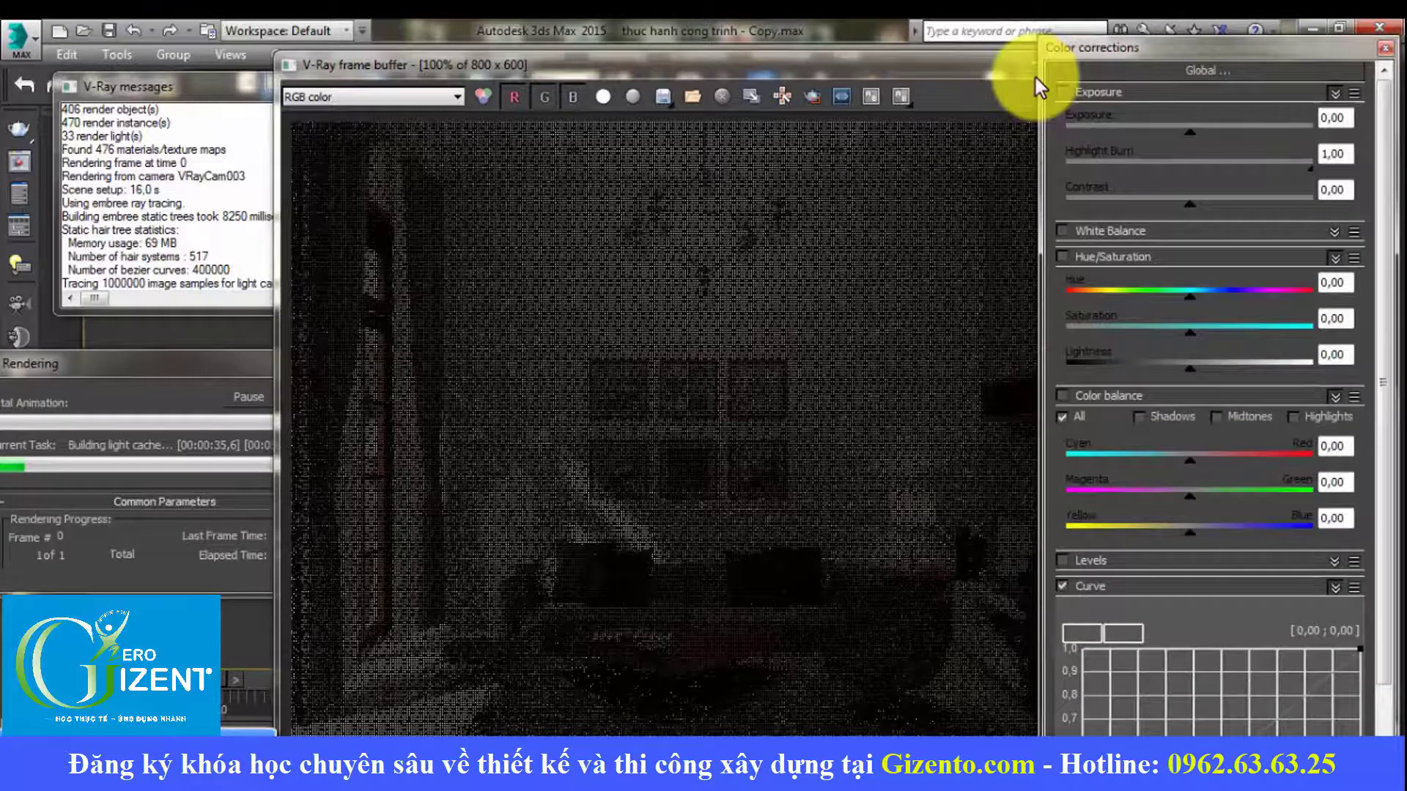
# Step: Set VFB color corrections to exposure 0,13, contrast 0,10, with the curve bent upward
pyautogui.scroll(-3, 1035, 78)
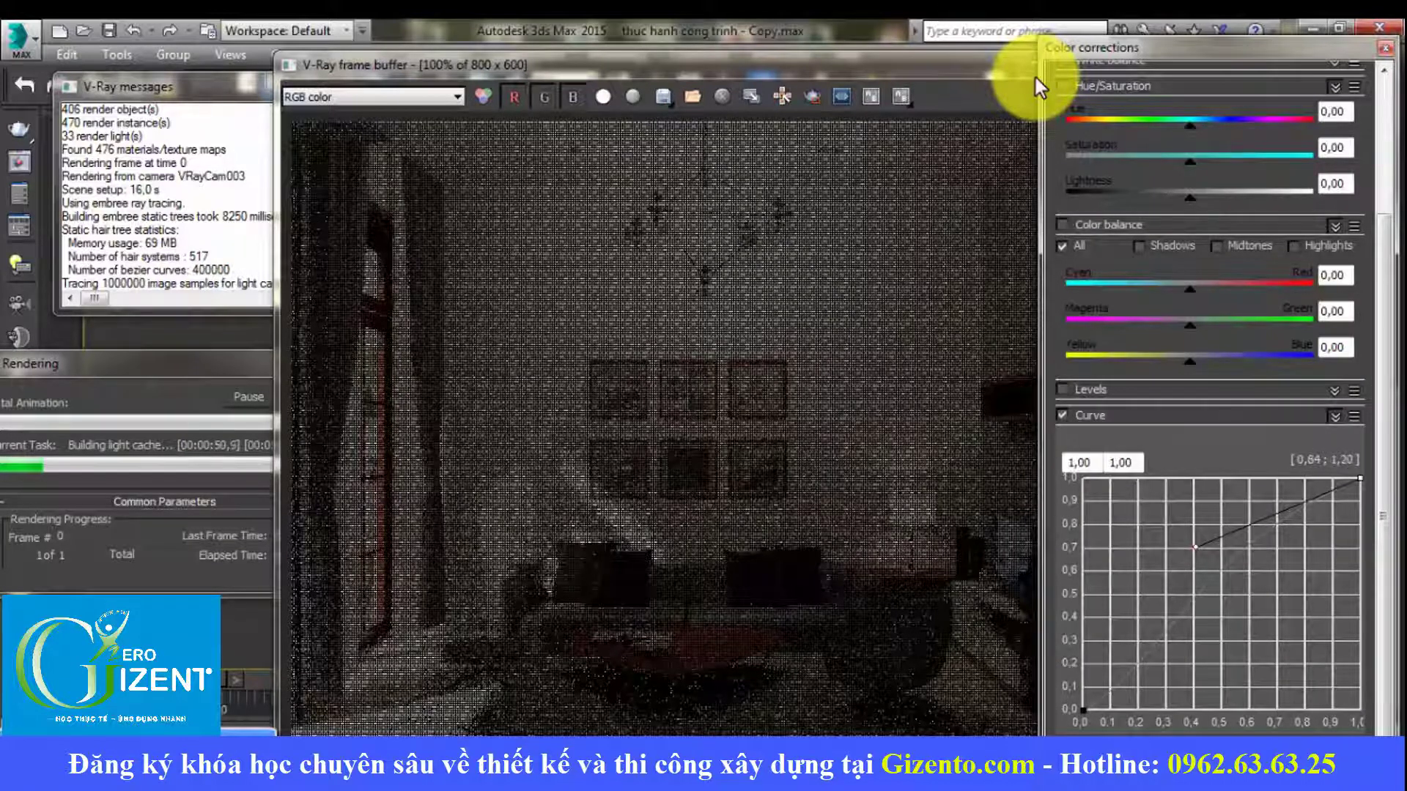
pyautogui.scroll(1, 1035, 77)
pyautogui.scroll(3, 1035, 77)
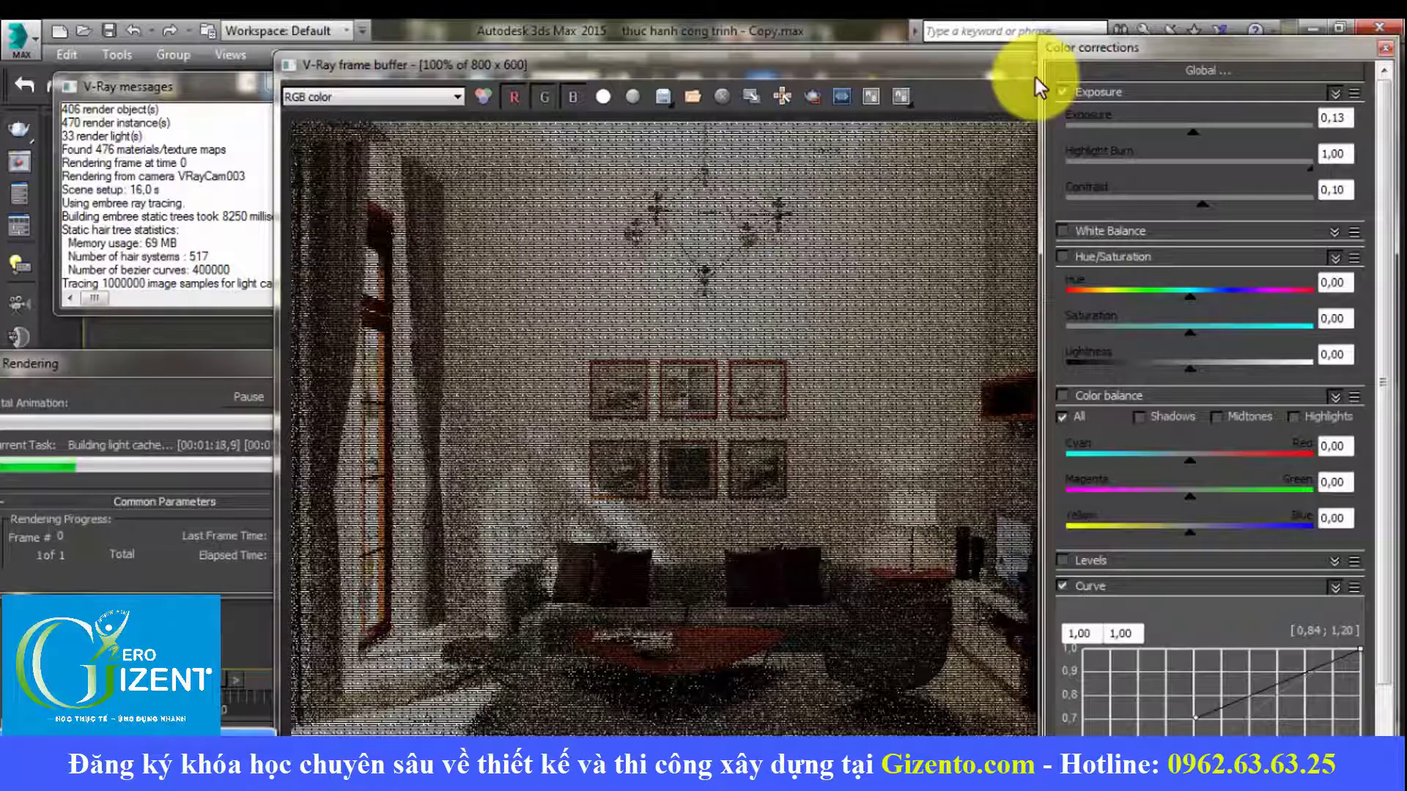
# Step: Close the VFB Color corrections panel and let the render finish
pyautogui.click(1036, 77)
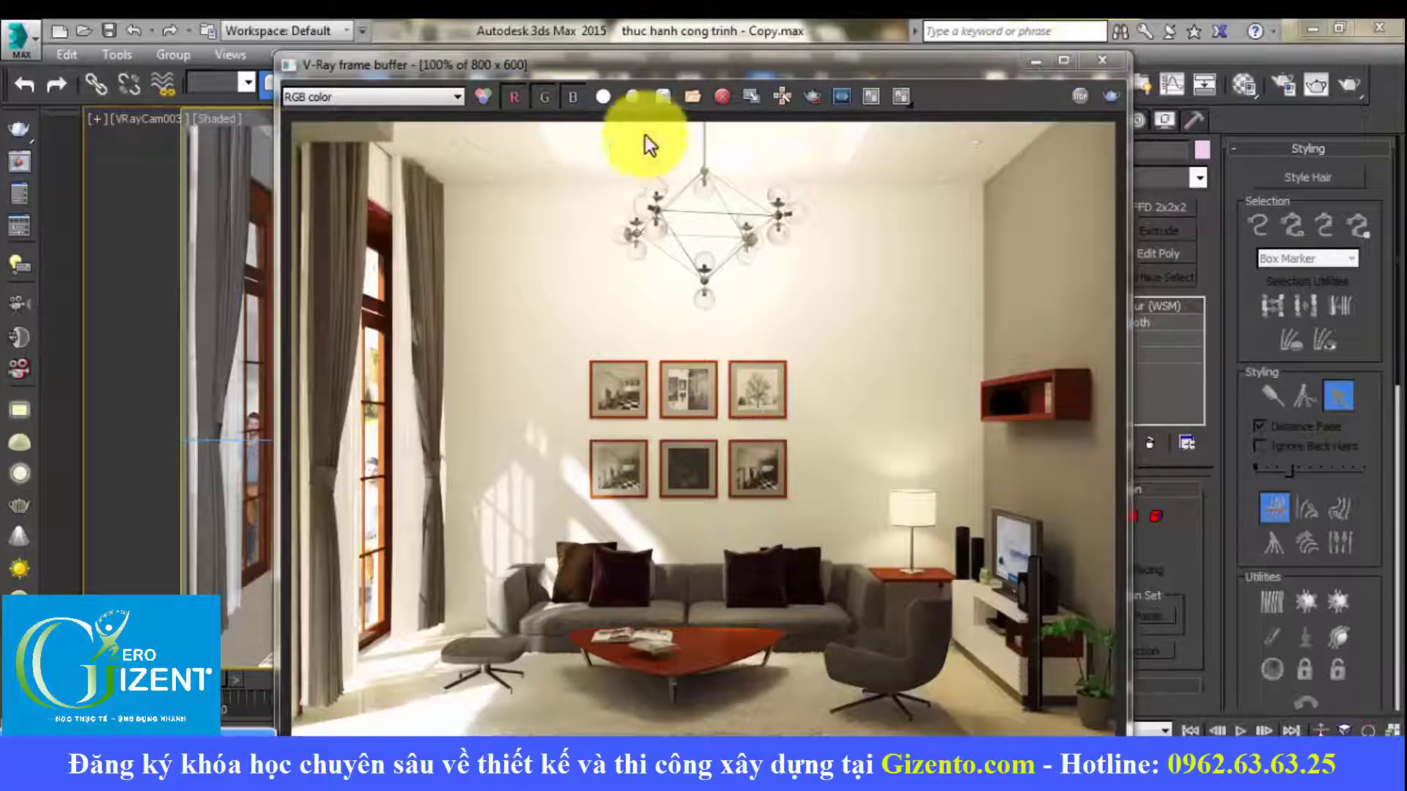
# Step: Begin saving the render and browse to Desktop > anh luong > anh ren
pyautogui.click(657, 99)
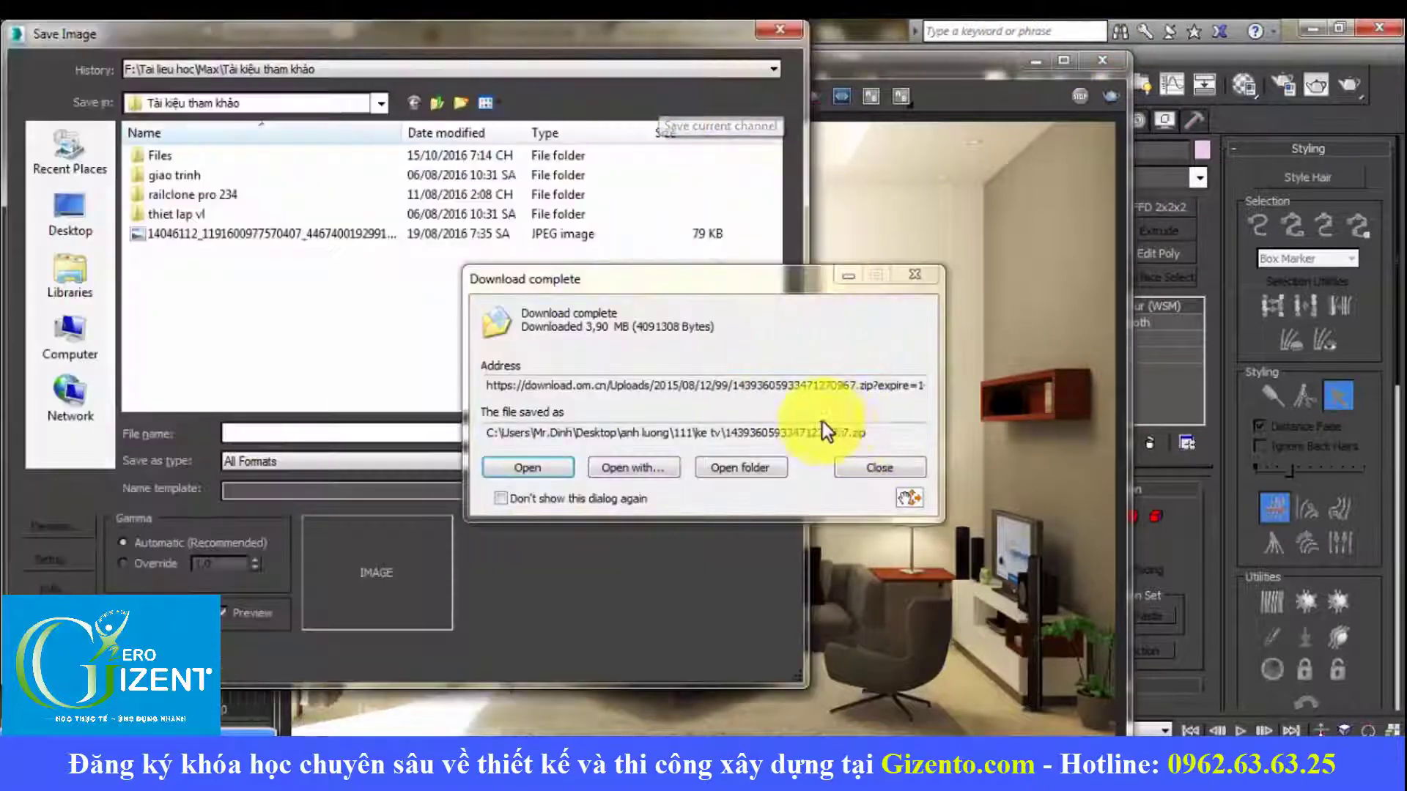
pyautogui.click(850, 284)
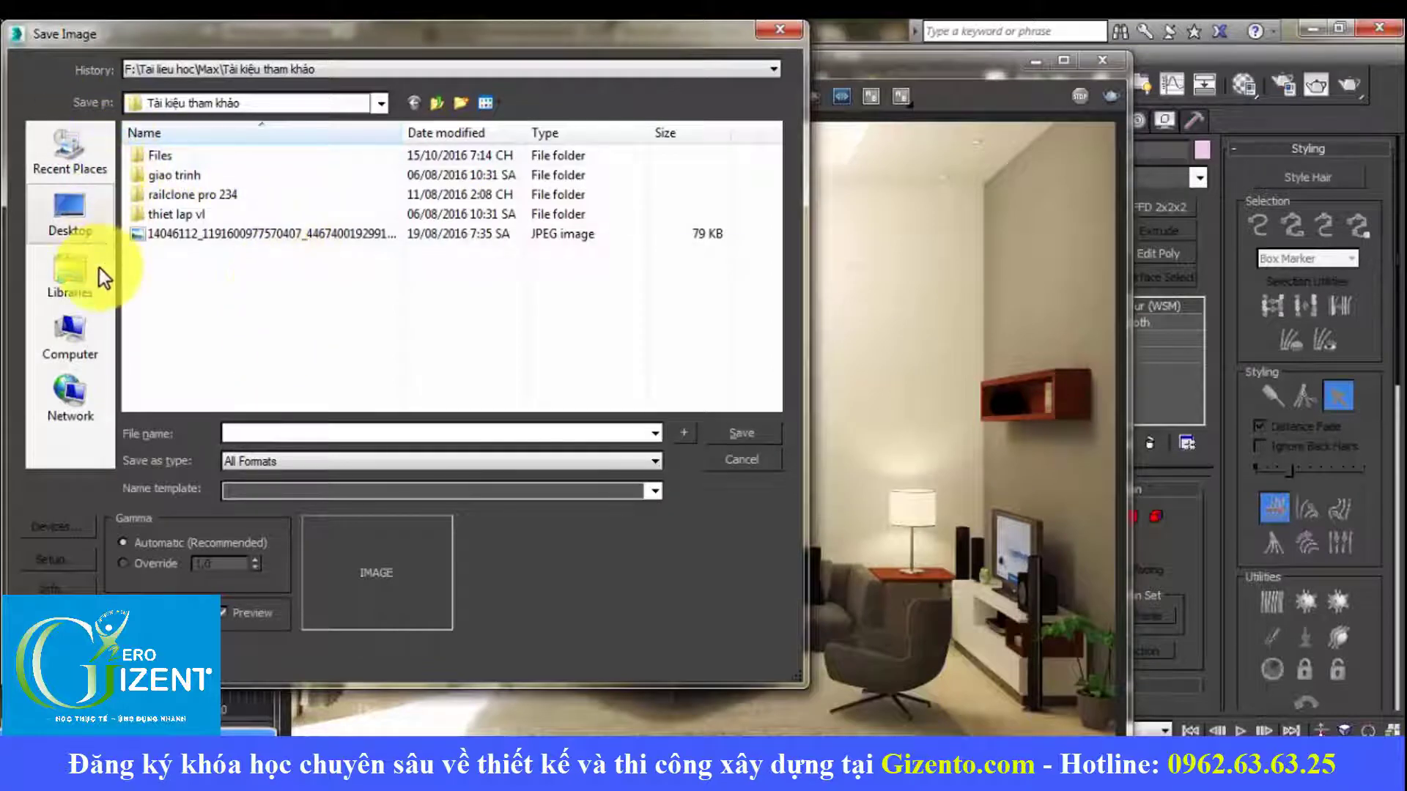
pyautogui.click(92, 235)
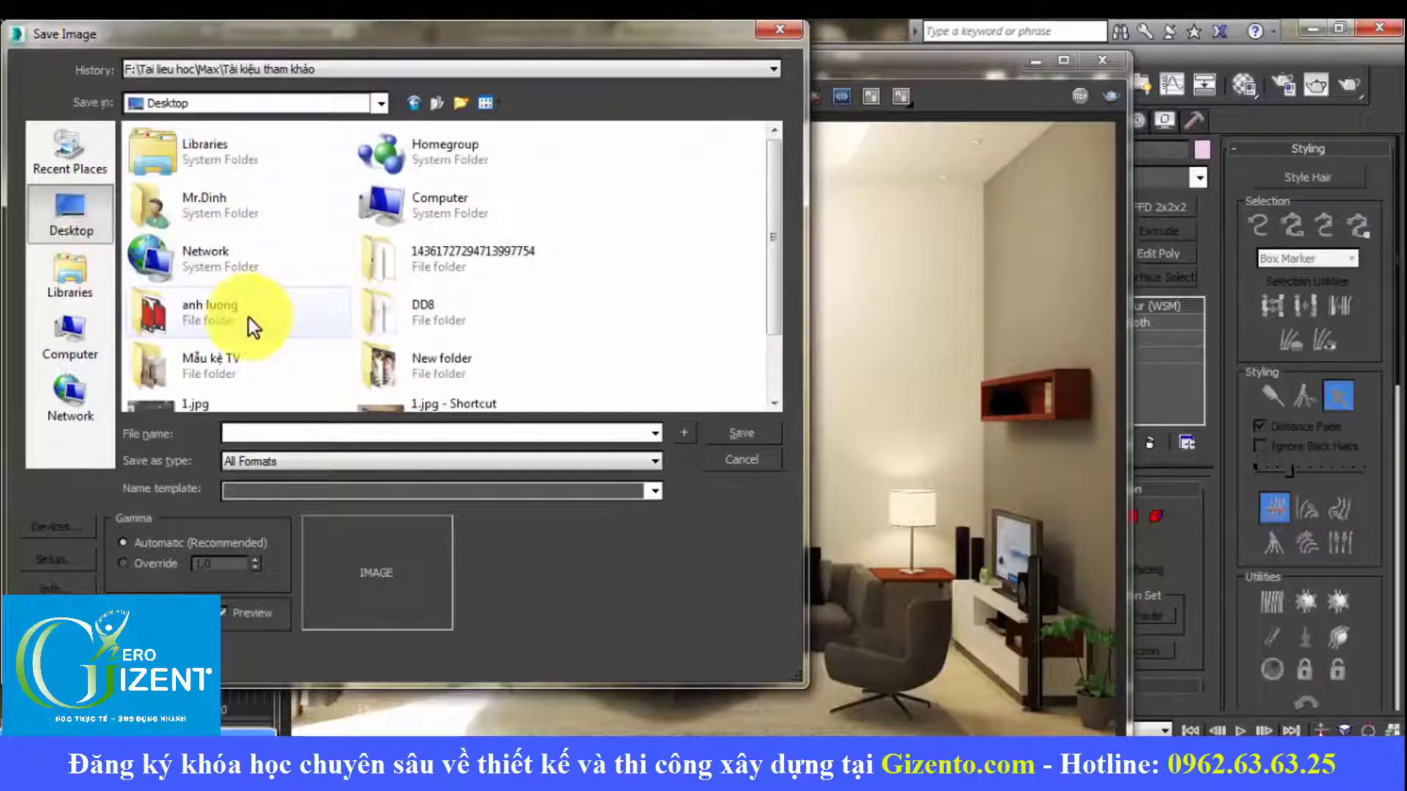
pyautogui.doubleClick(248, 317)
pyautogui.doubleClick(183, 178)
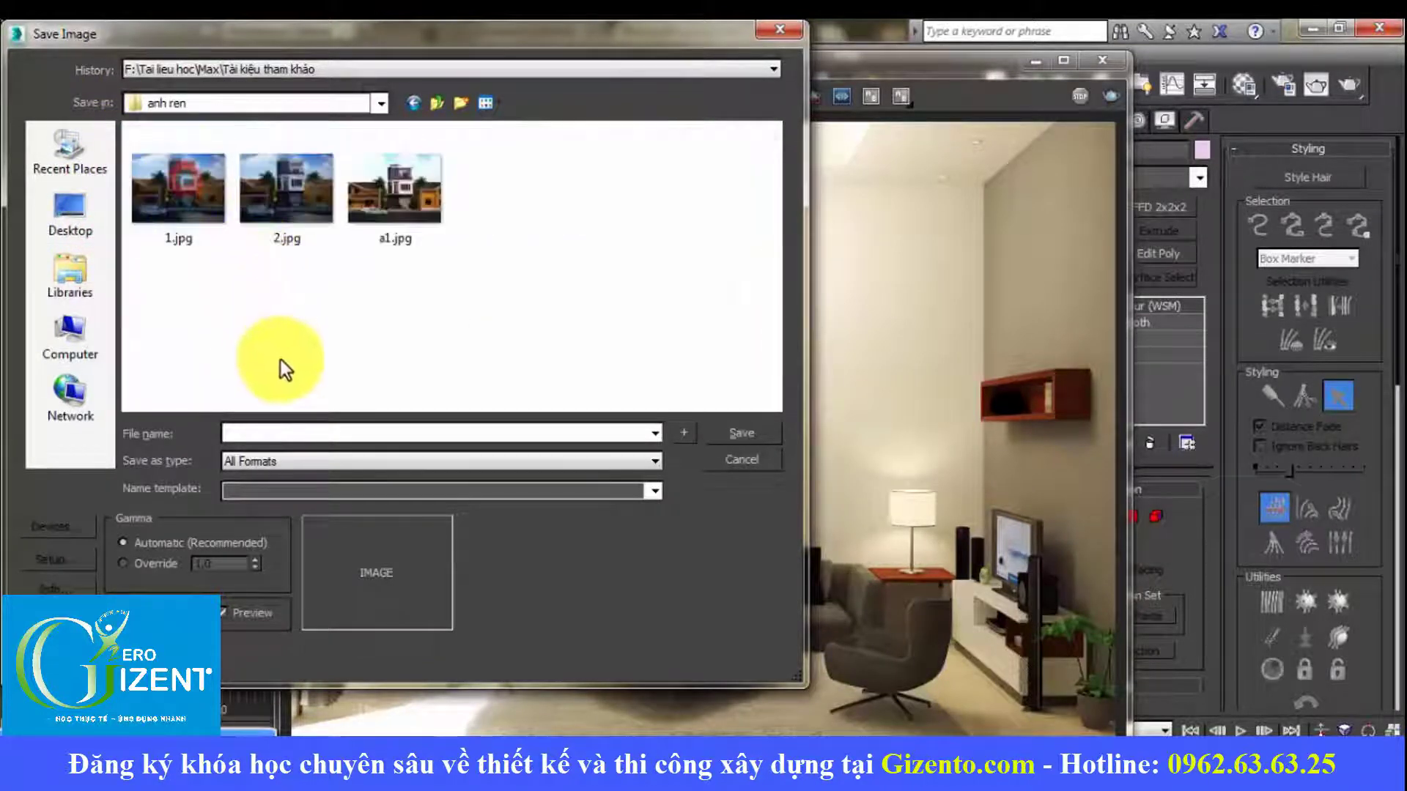
# Step: Save the image as JPEG 'a2' with gamma override 1,0 and quality 95
pyautogui.click(280, 426)
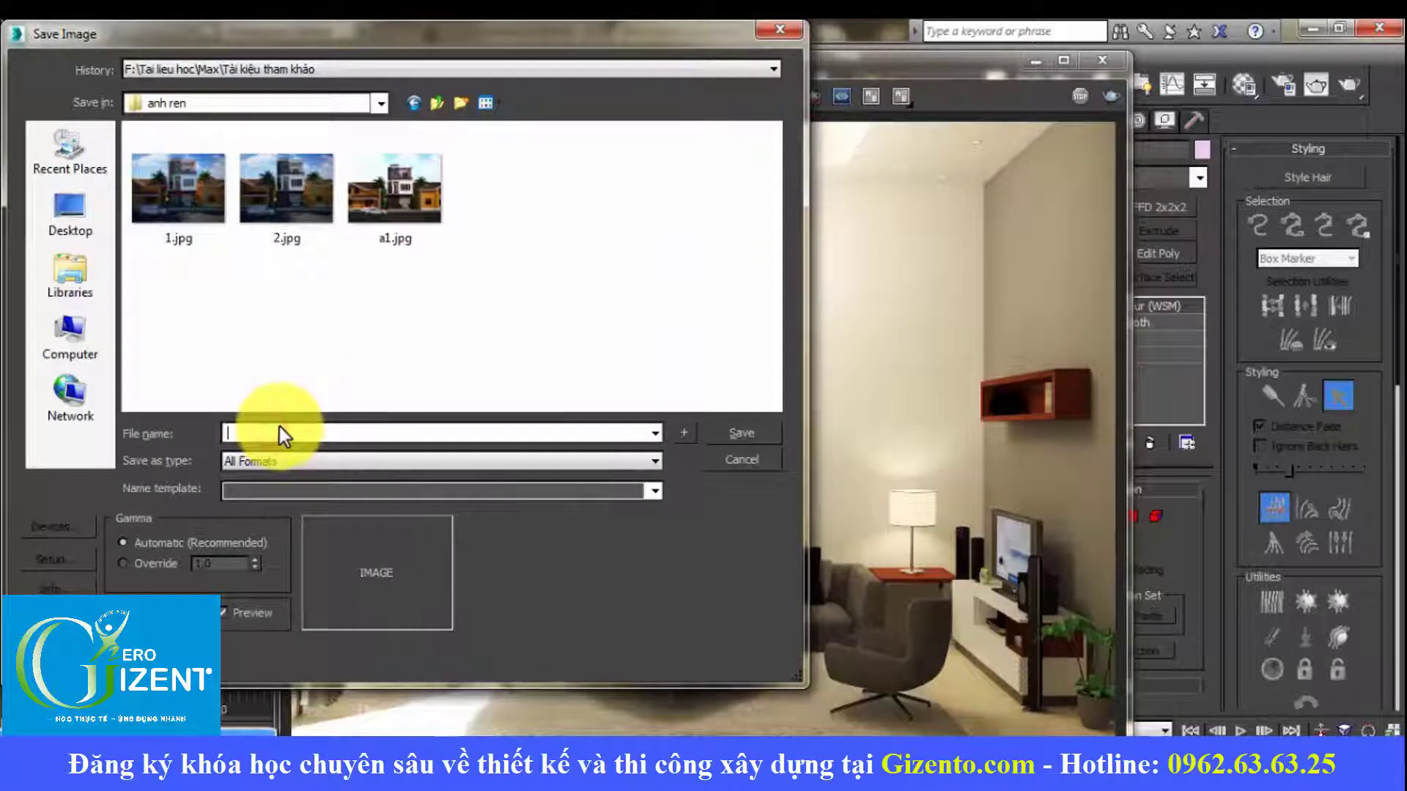
pyautogui.write('a2')
pyautogui.click(336, 464)
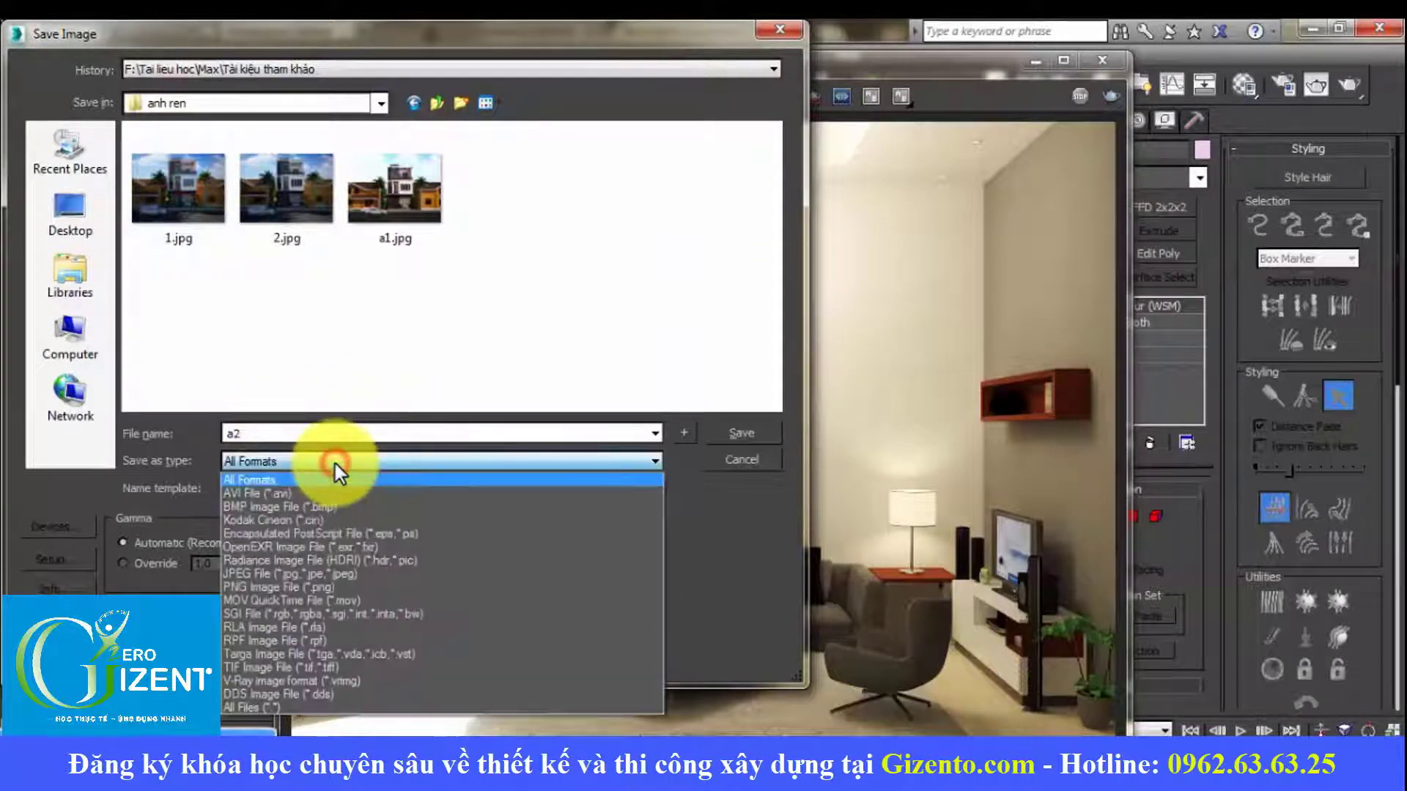
pyautogui.press('j')
pyautogui.press('Return')
pyautogui.click(145, 558)
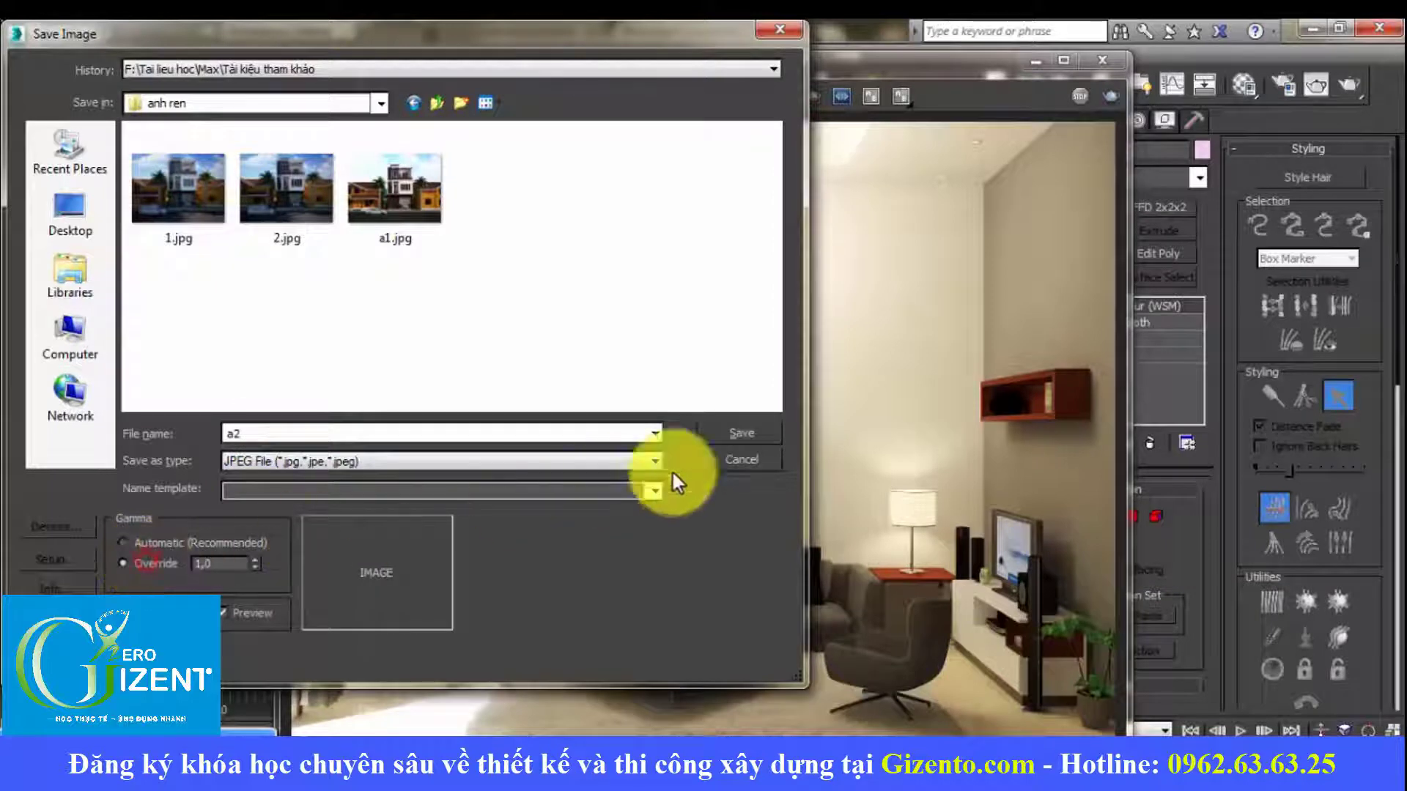
pyautogui.click(743, 435)
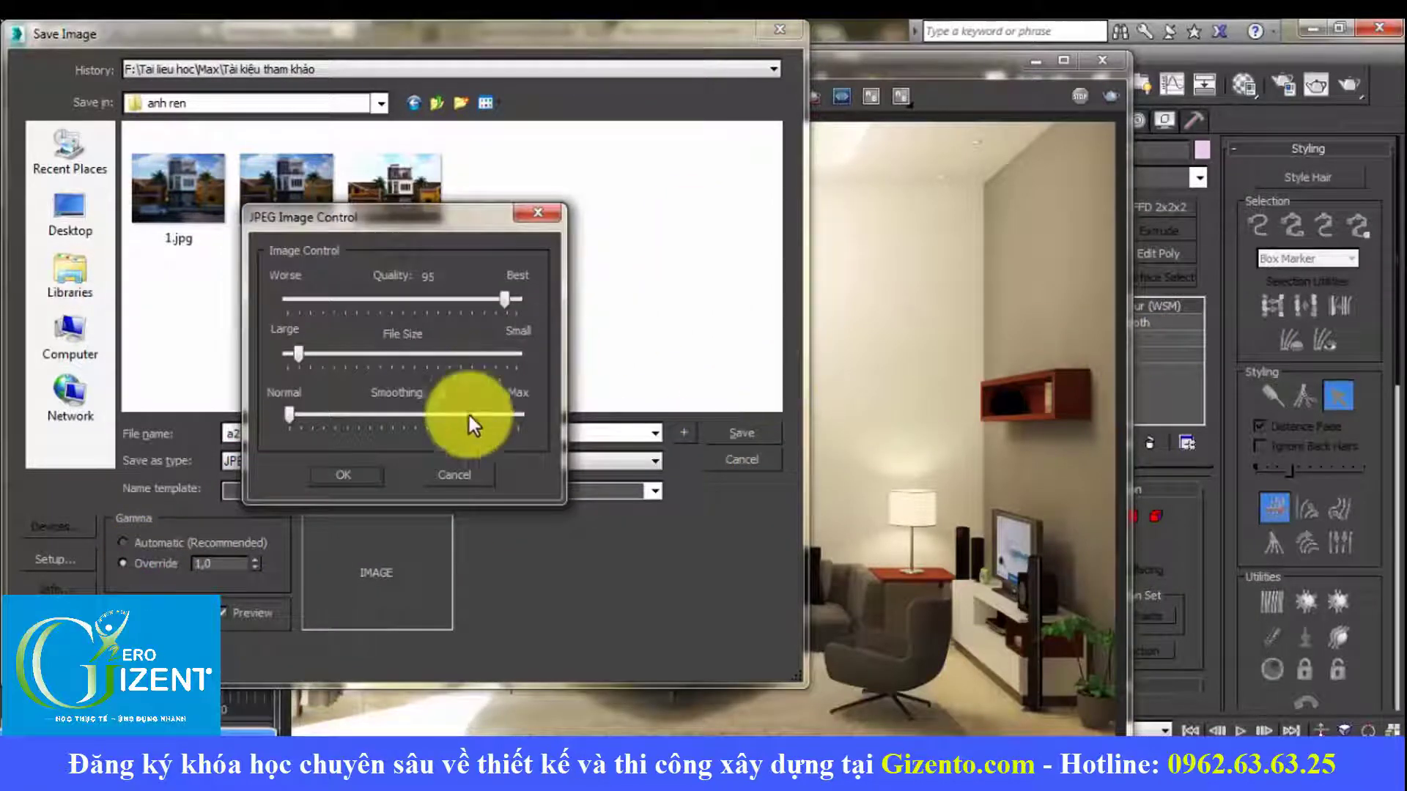
pyautogui.click(348, 474)
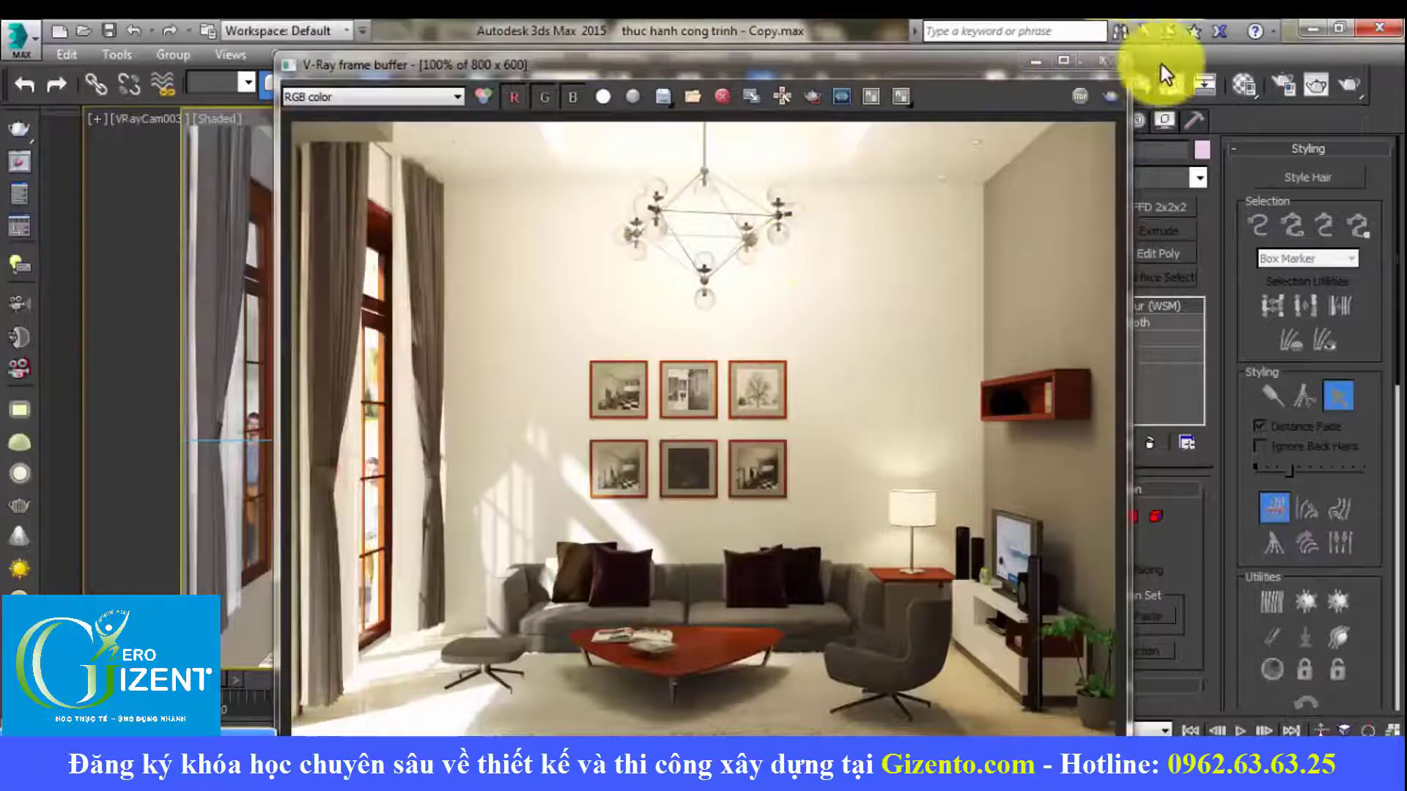
# Step: Close the frame buffer and nudge picture-frame group 123 slightly right along the wall
pyautogui.click(1101, 61)
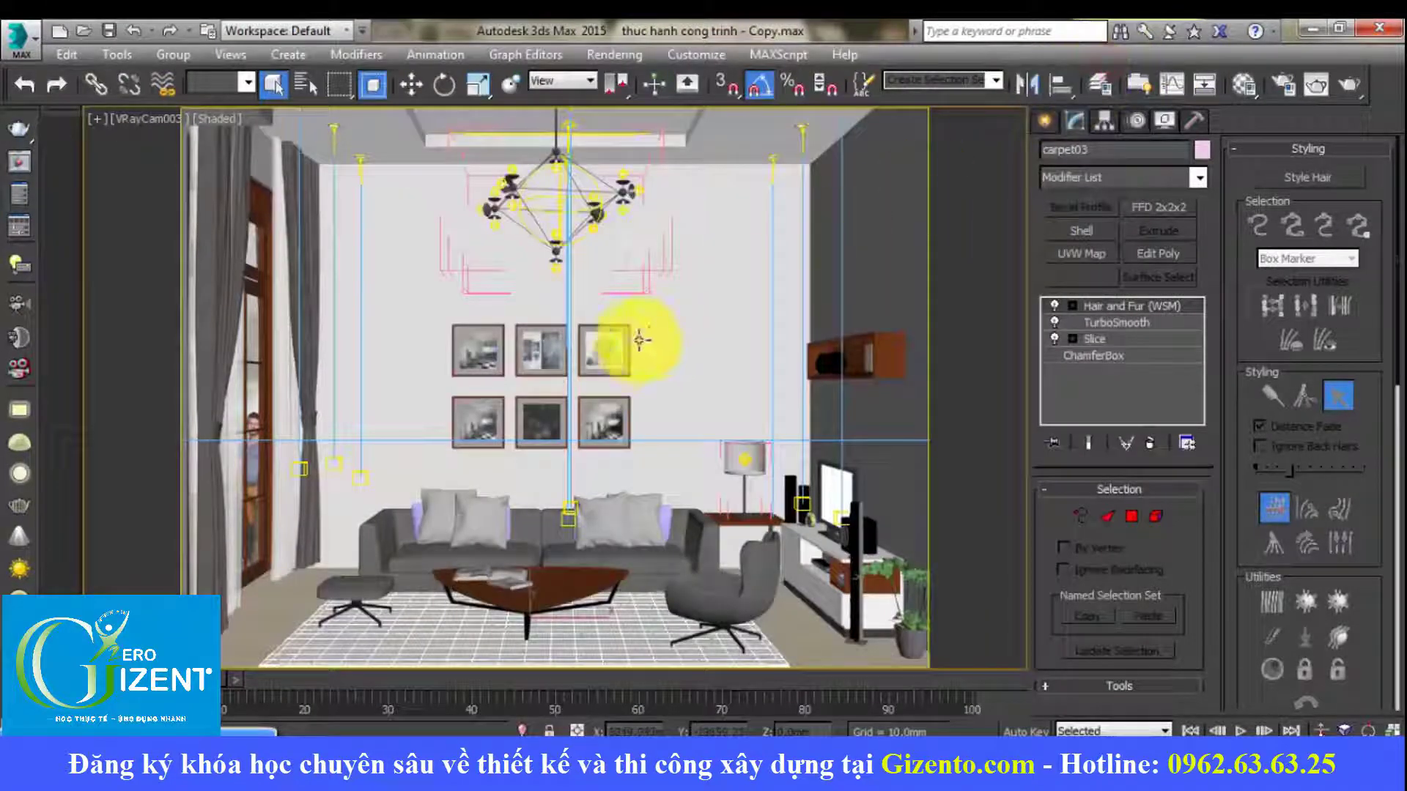
pyautogui.click(616, 344)
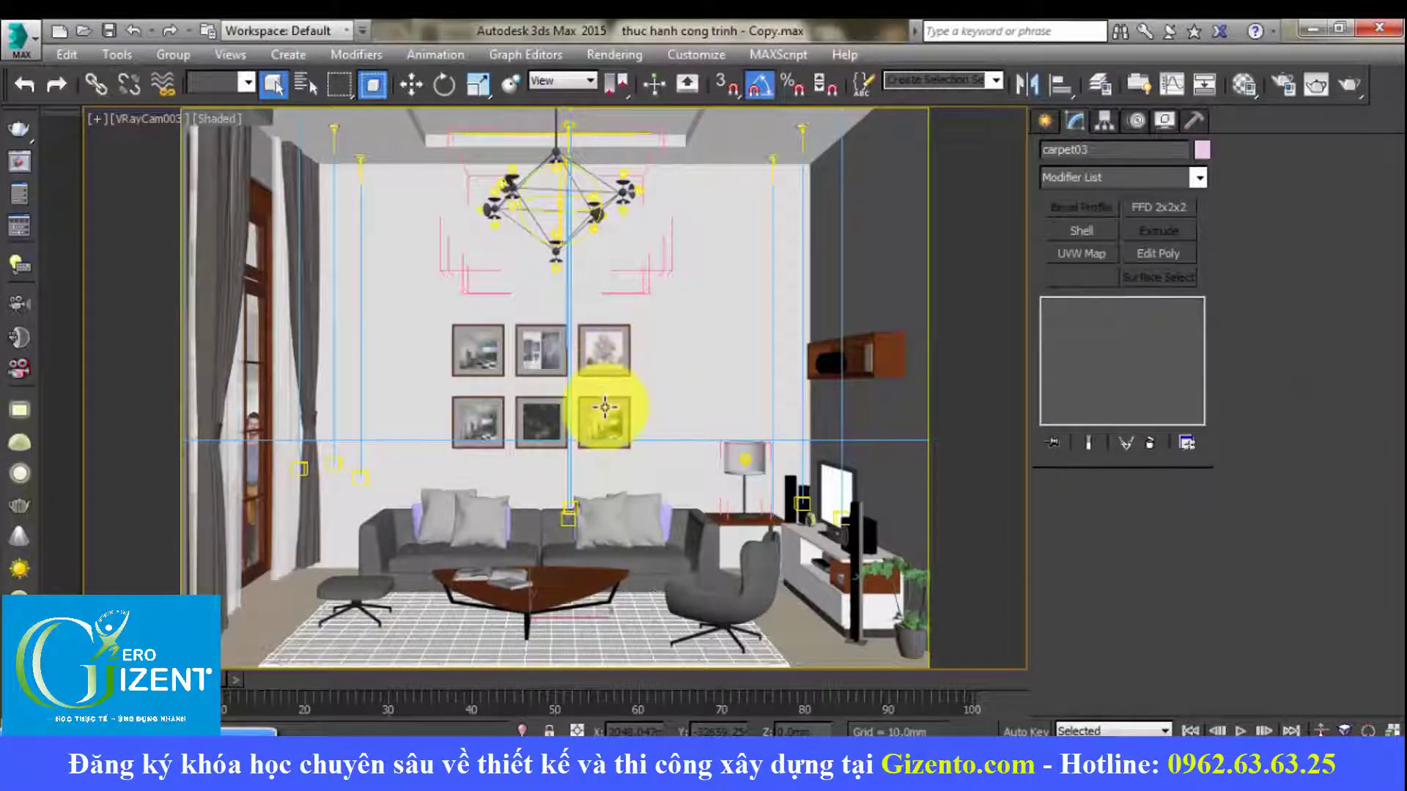
pyautogui.click(603, 352)
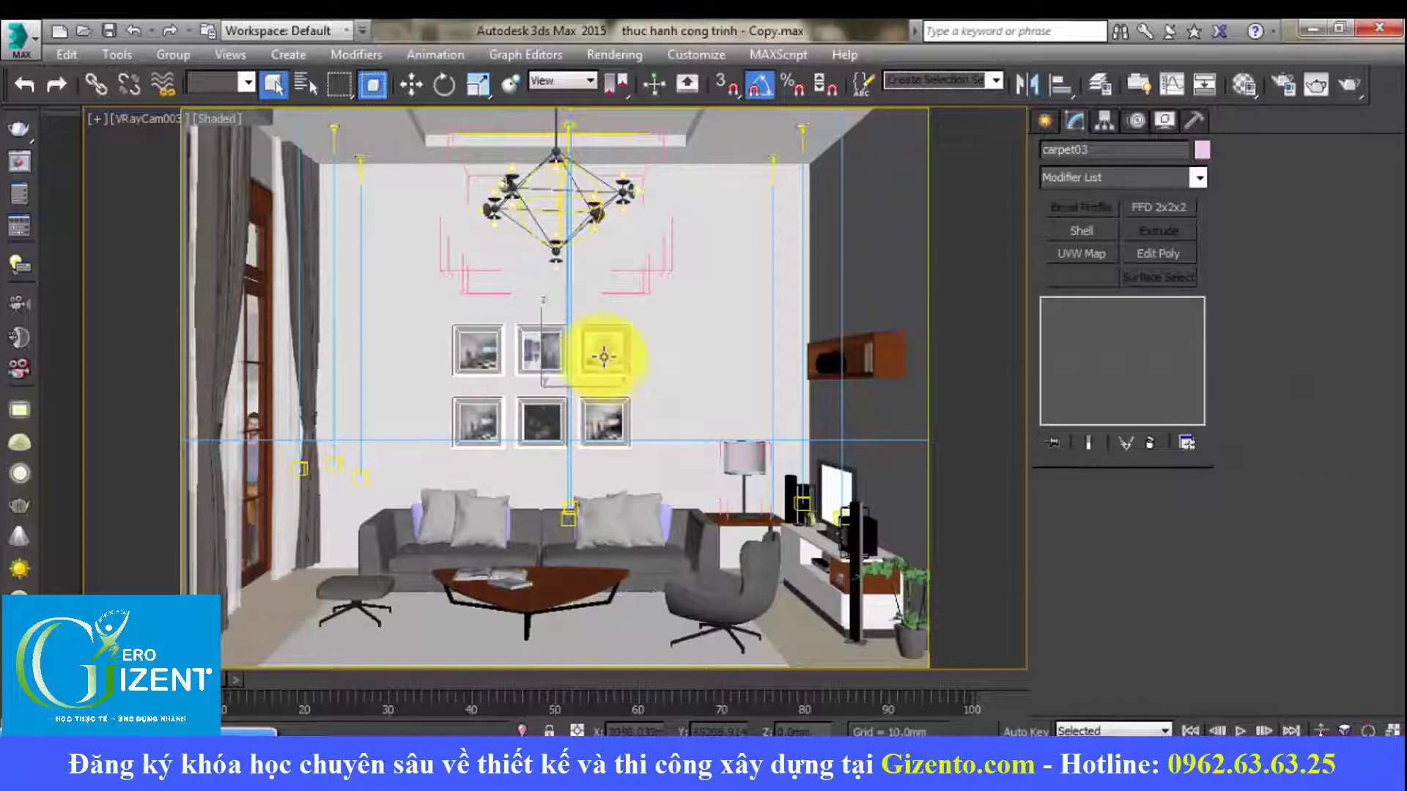
pyautogui.click(409, 85)
pyautogui.click(602, 391)
pyautogui.moveTo(603, 391); pyautogui.dragTo(612, 393)
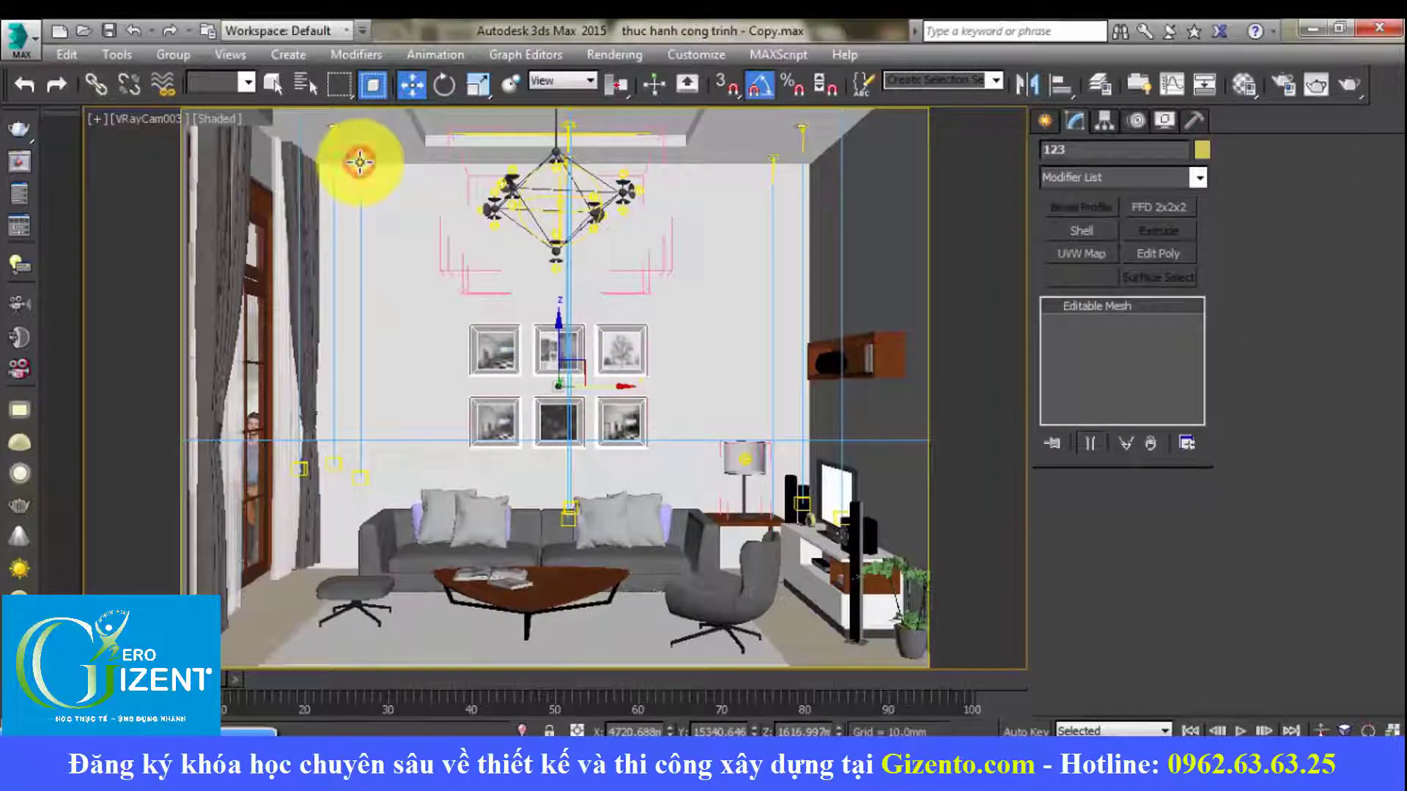
# Step: Set the VRayIES008 light's Power to 20000
pyautogui.click(361, 156)
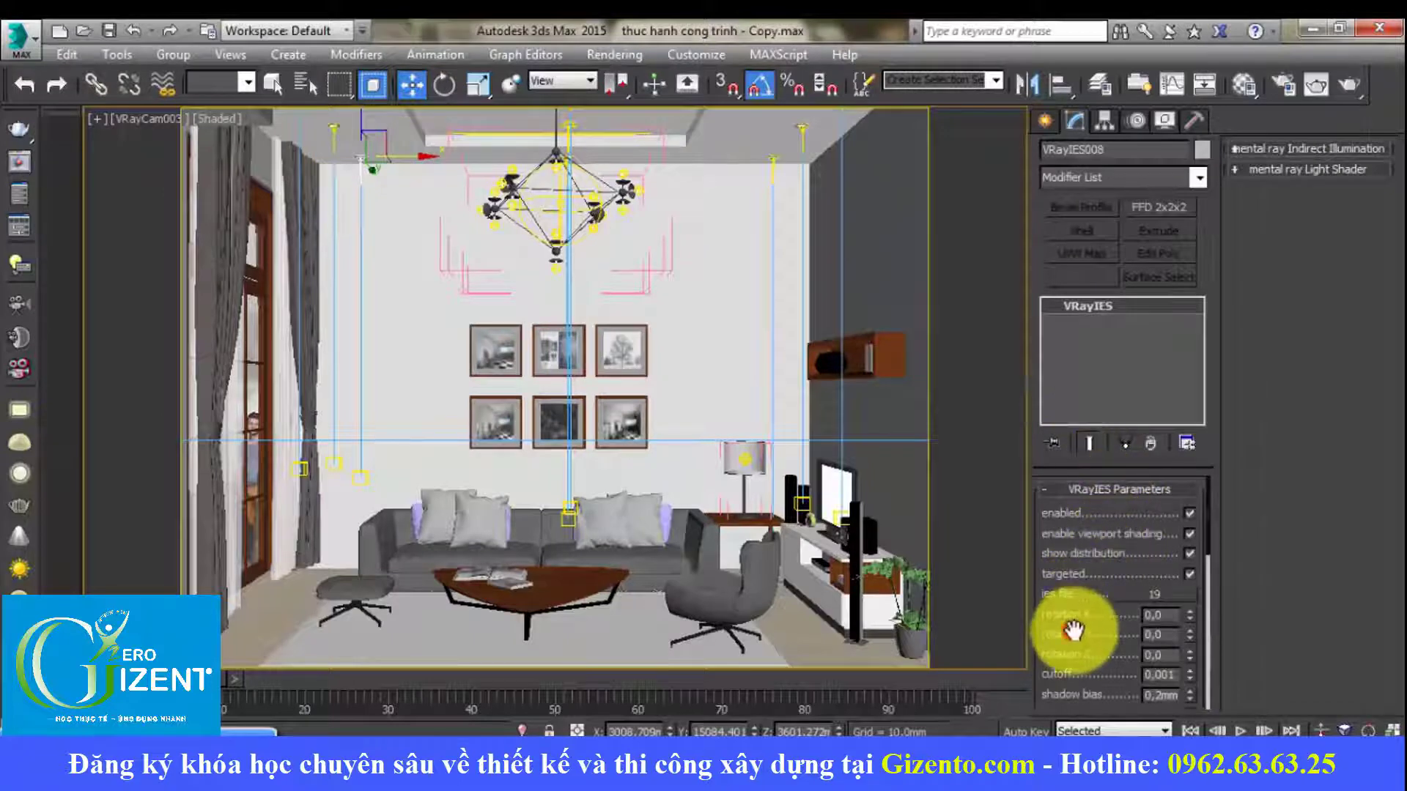
pyautogui.scroll(-3, 1073, 628)
pyautogui.scroll(-1, 1074, 629)
pyautogui.scroll(-2, 1070, 616)
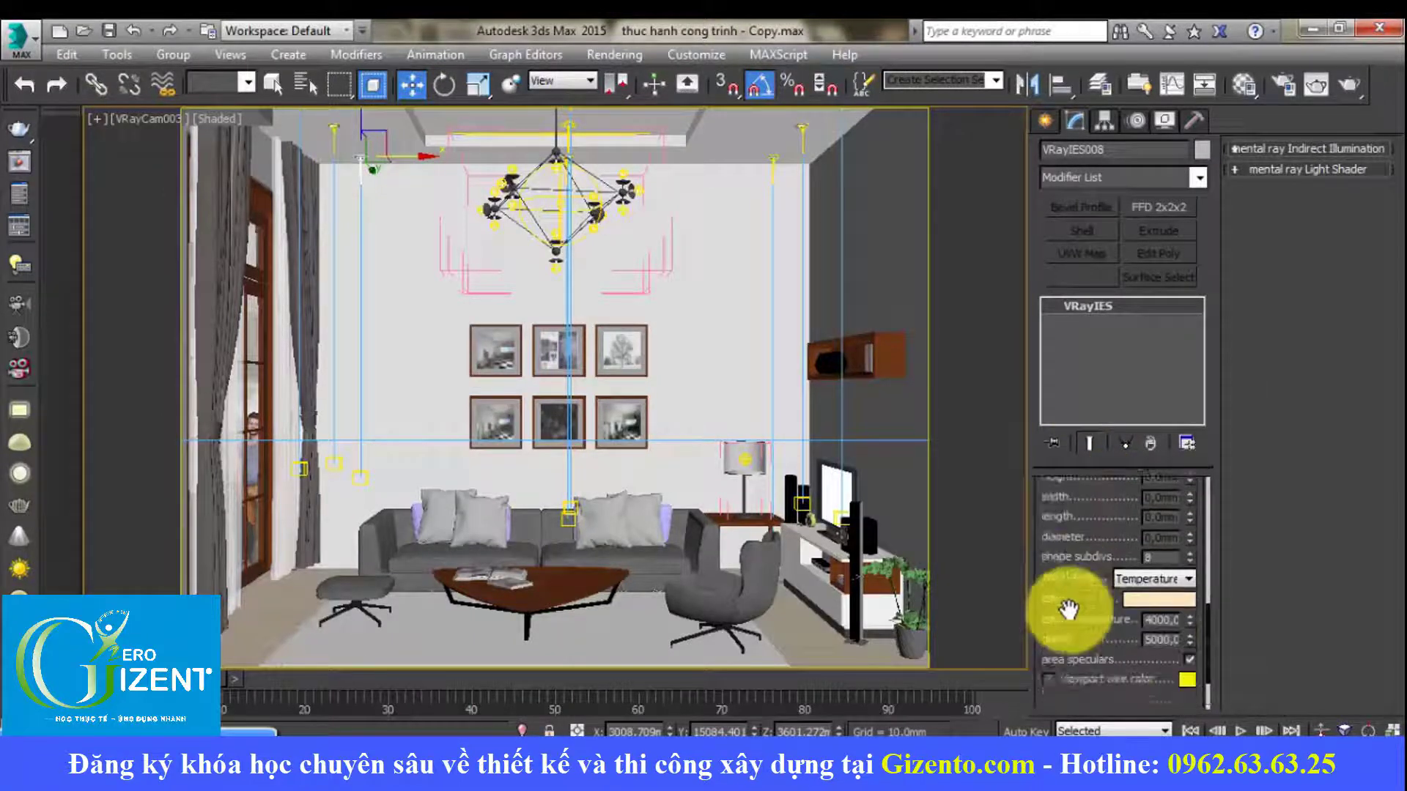
pyautogui.scroll(-1, 1073, 619)
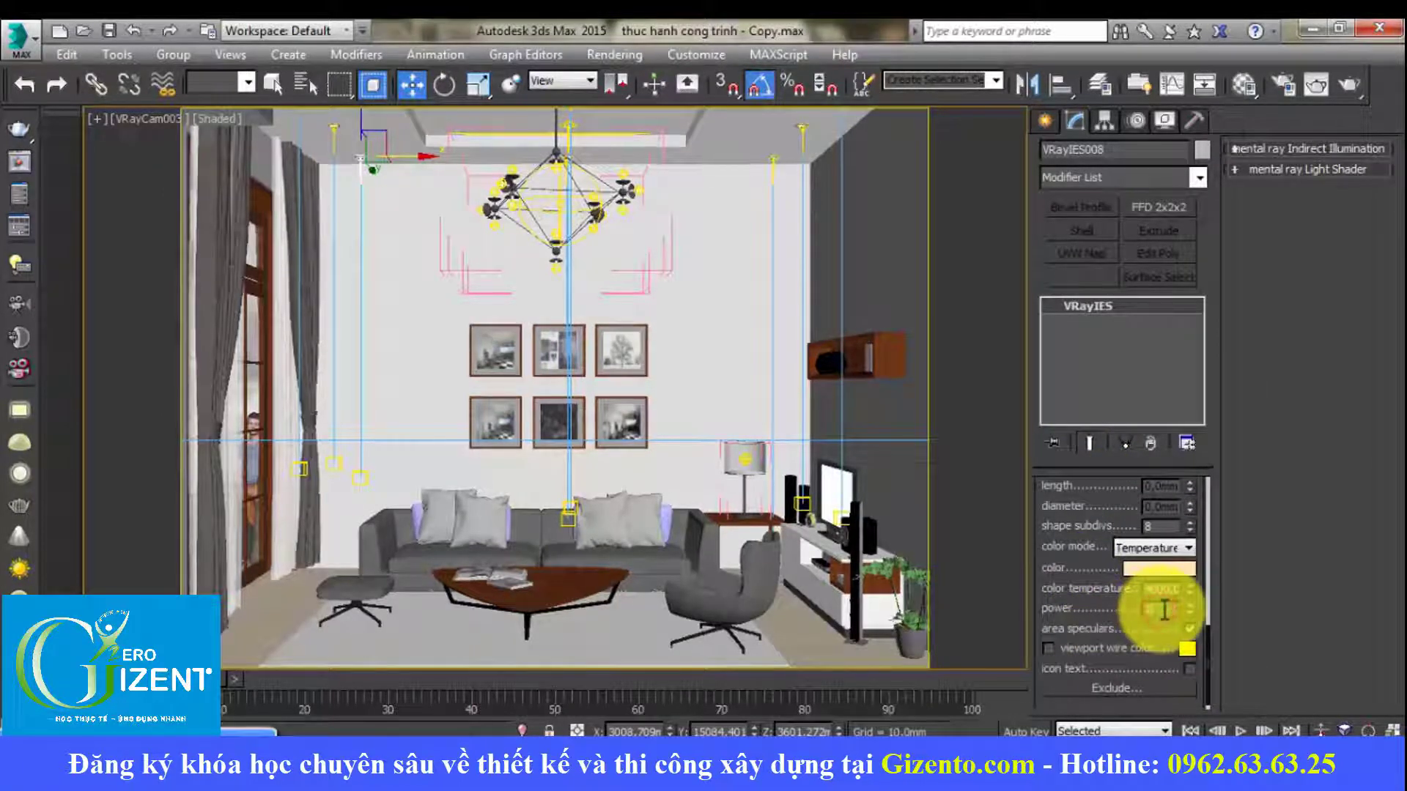
pyautogui.write('20')
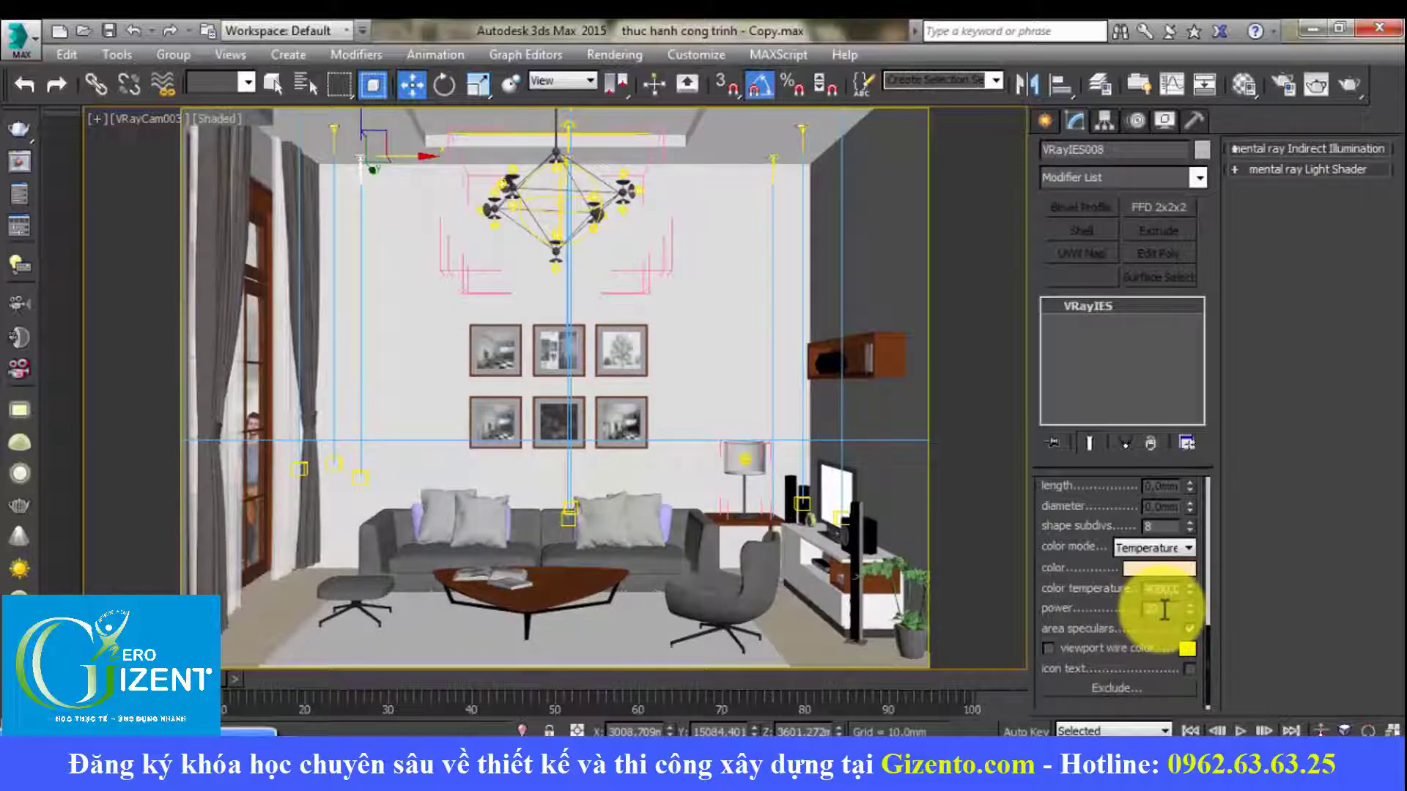
pyautogui.write('00')
pyautogui.press('Return')
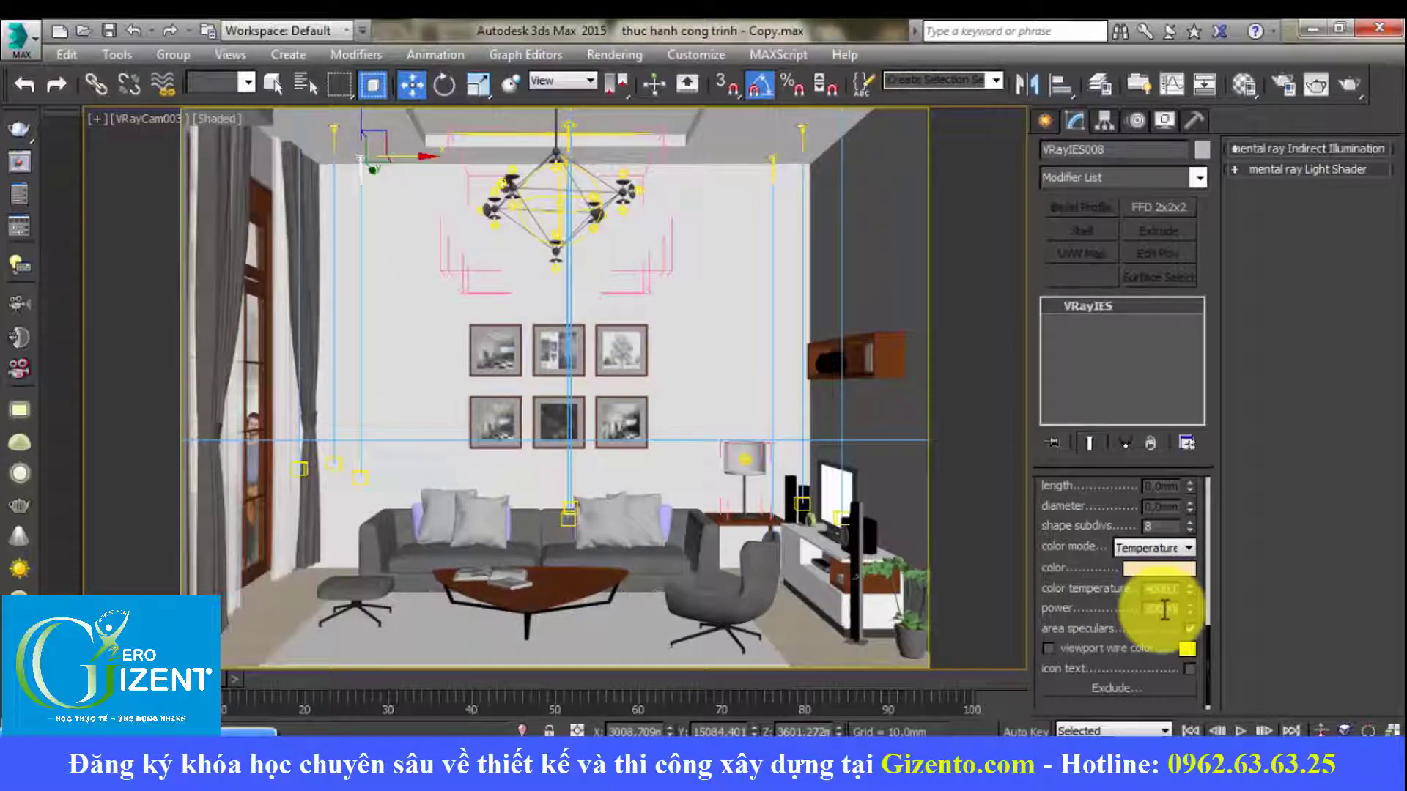
pyautogui.press('Return')
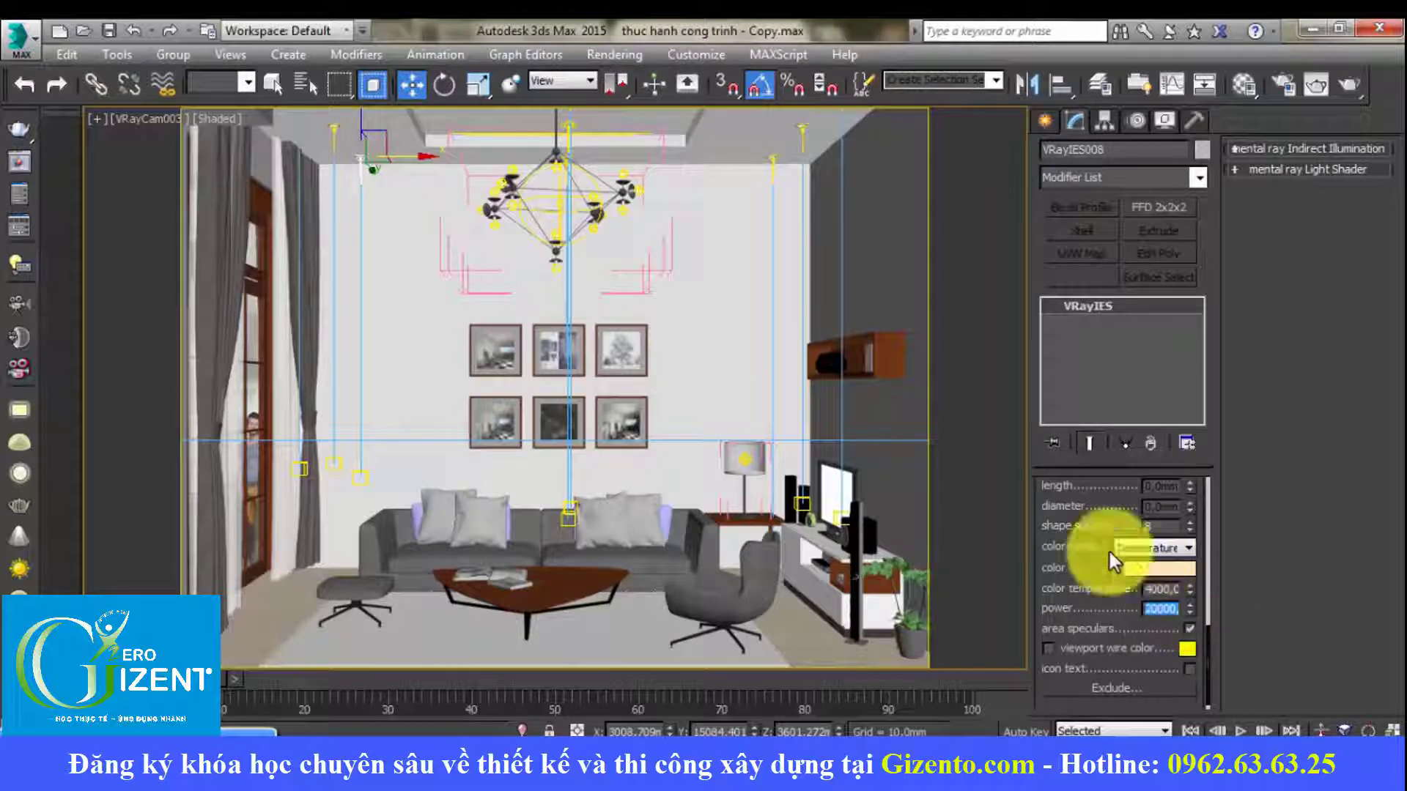
pyautogui.click(554, 269)
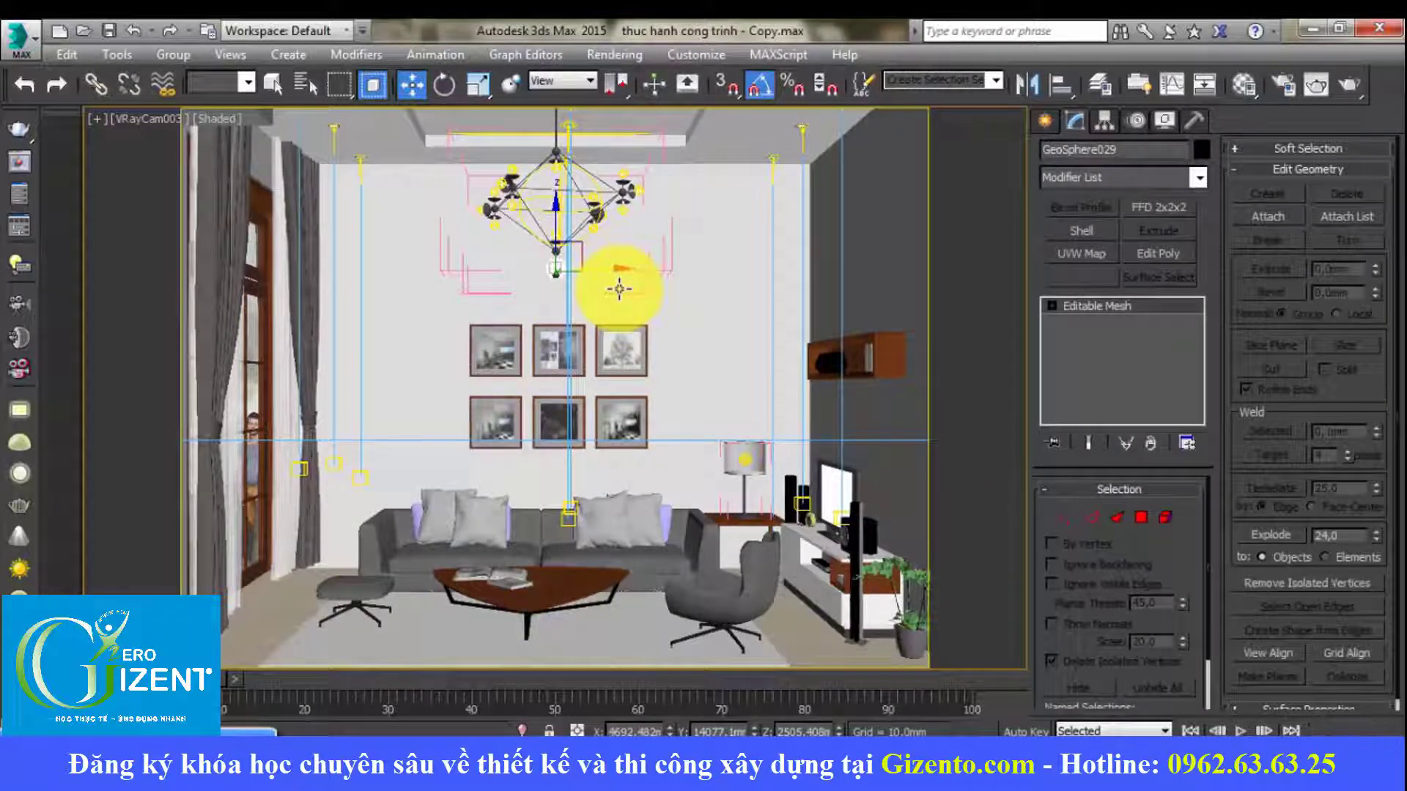
# Step: Isolate the chandelier, switch to wireframe and the Left view to locate the IES lights
pyautogui.hotkey('alt', 'q')
pyautogui.scroll(-5, 619, 305)
pyautogui.keyDown('alt'); pyautogui.moveTo(534, 339); pyautogui.dragTo(691, 383, button='middle'); pyautogui.keyUp('alt')
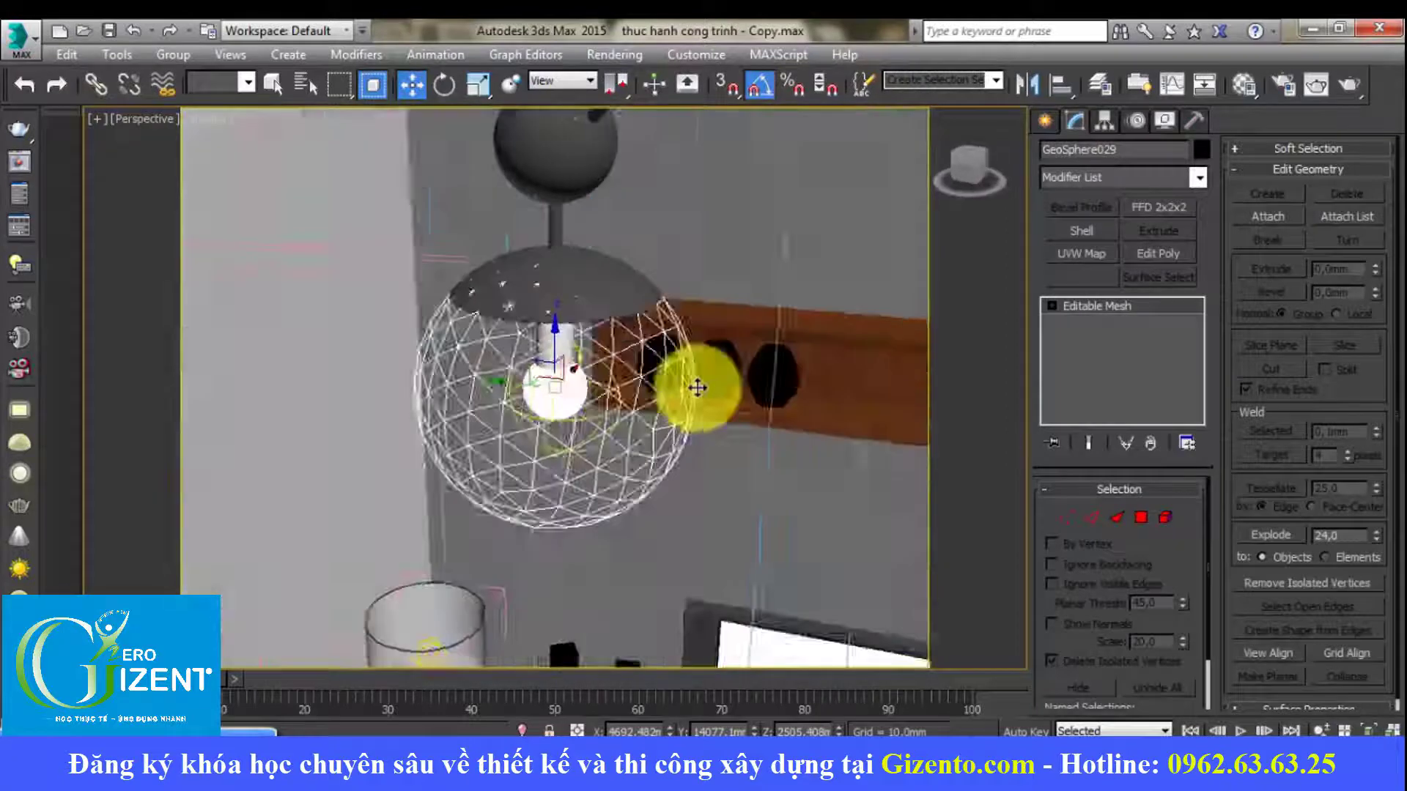
pyautogui.scroll(5, 585, 368)
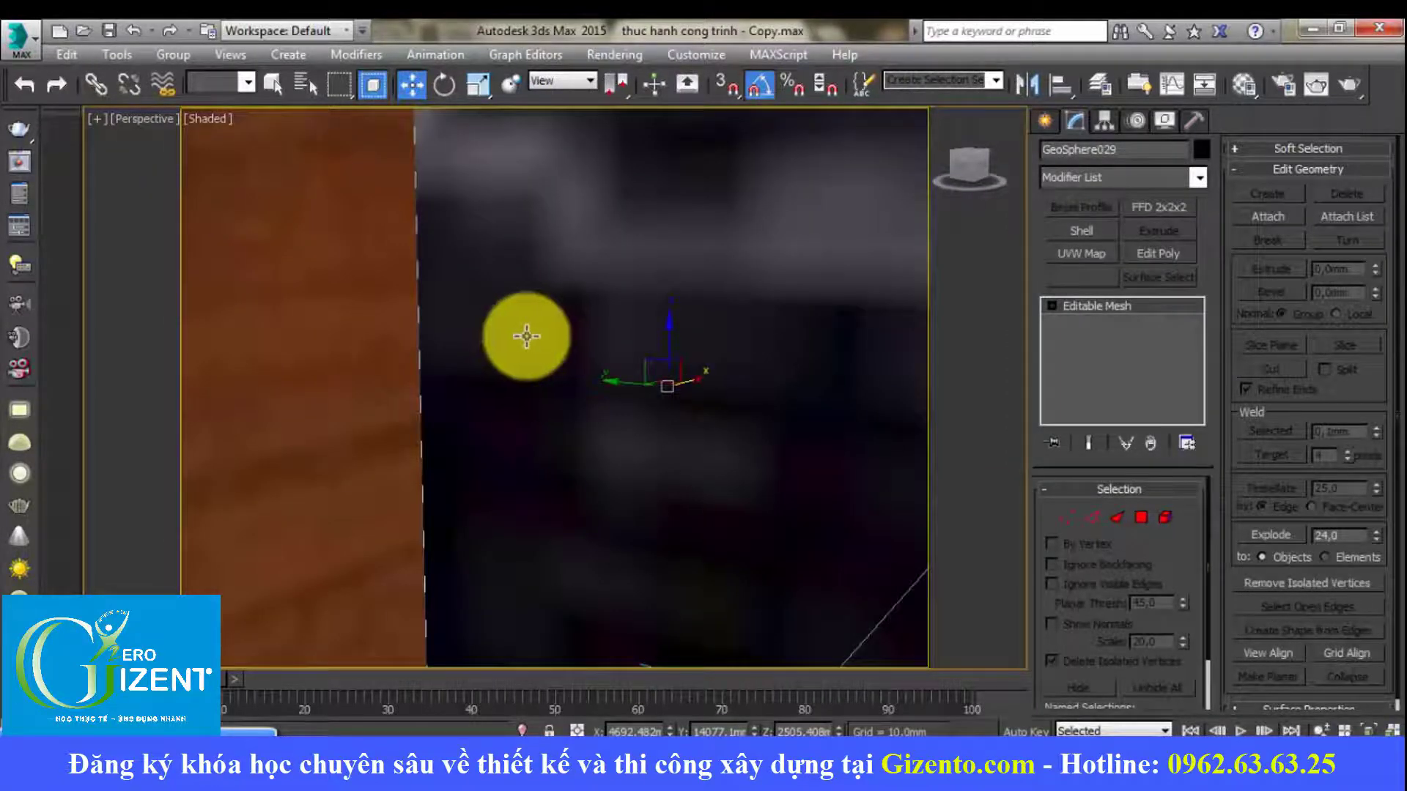
pyautogui.press('F3')
pyautogui.moveTo(612, 347); pyautogui.dragTo(555, 376, button='middle')
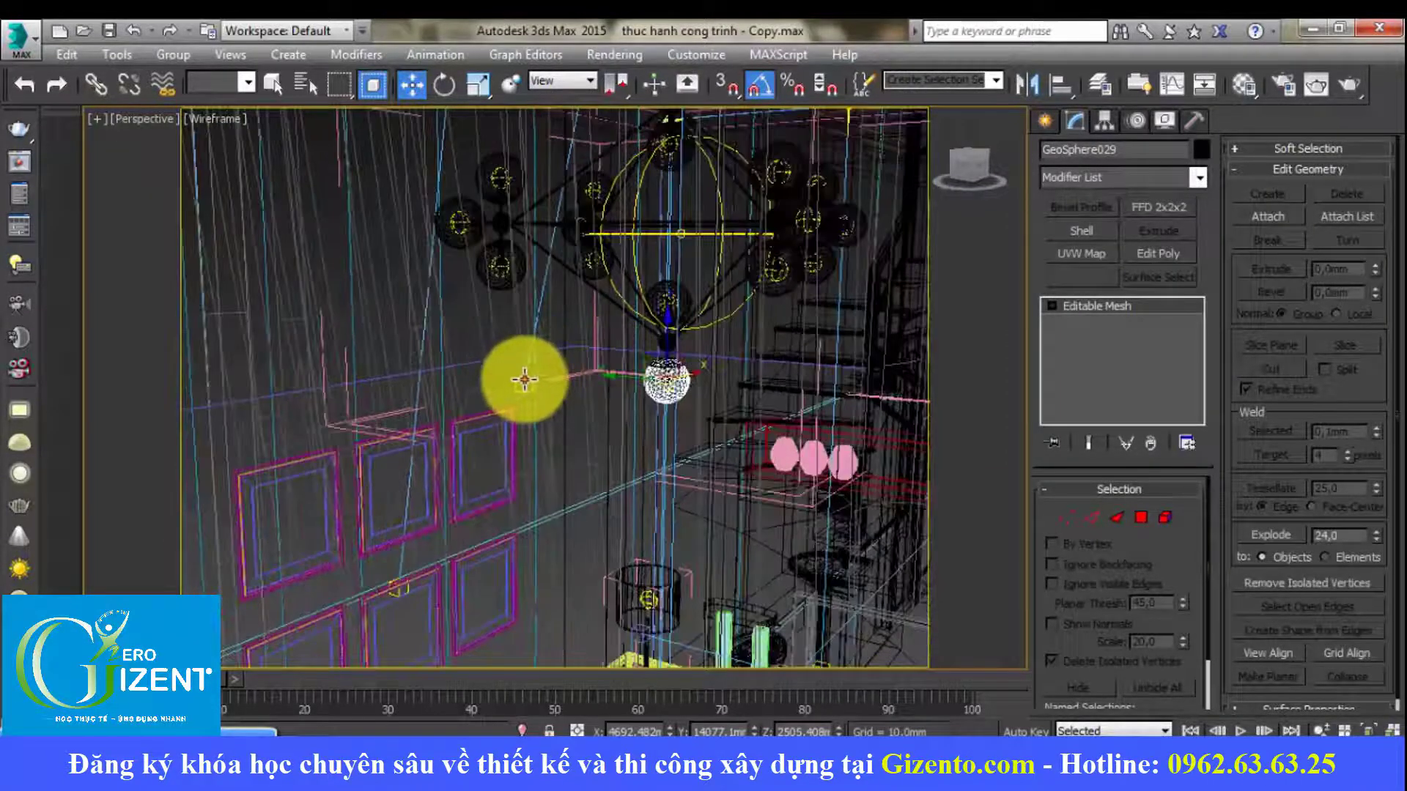
pyautogui.click(520, 378)
pyautogui.click(520, 378)
pyautogui.scroll(5, 517, 378)
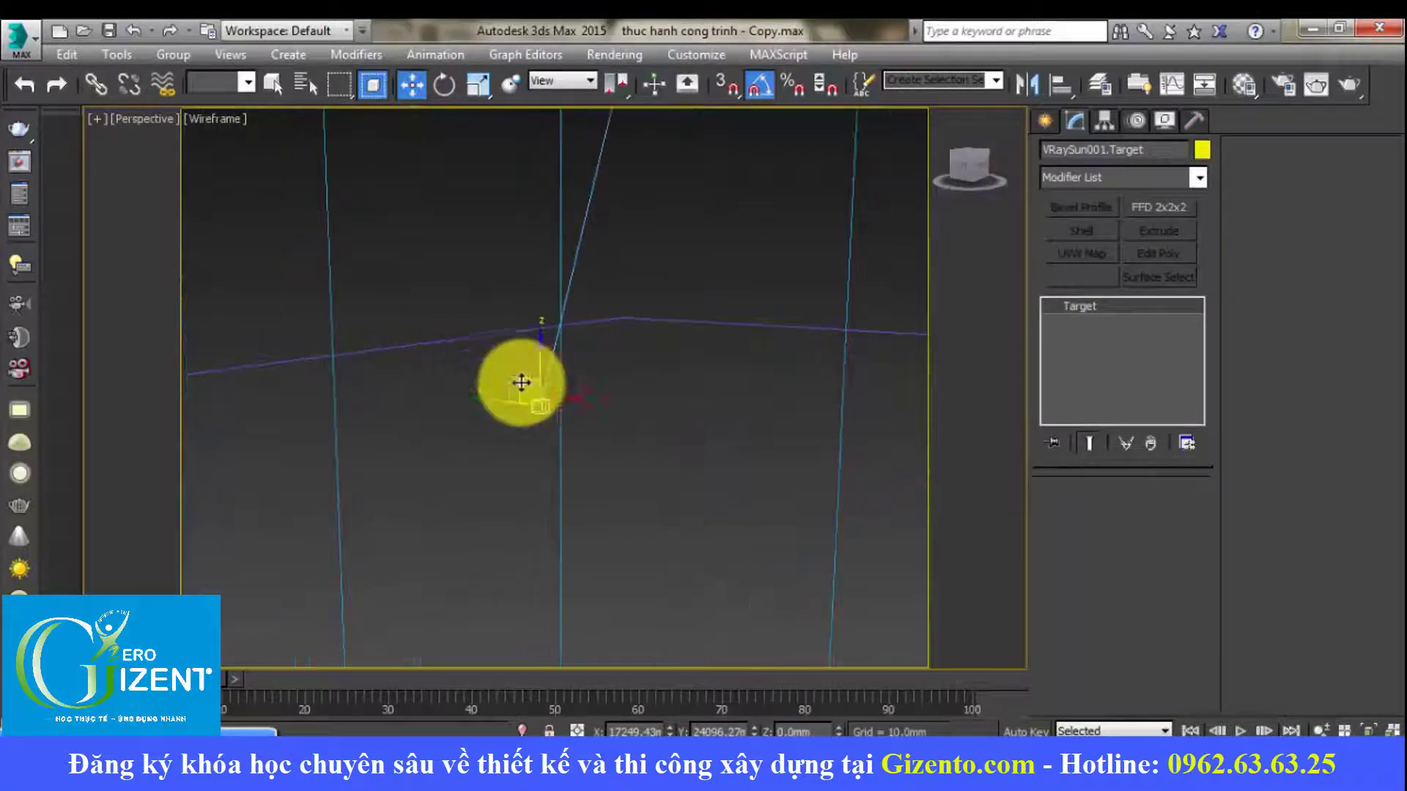
pyautogui.scroll(1, 520, 380)
pyautogui.scroll(-5, 548, 385)
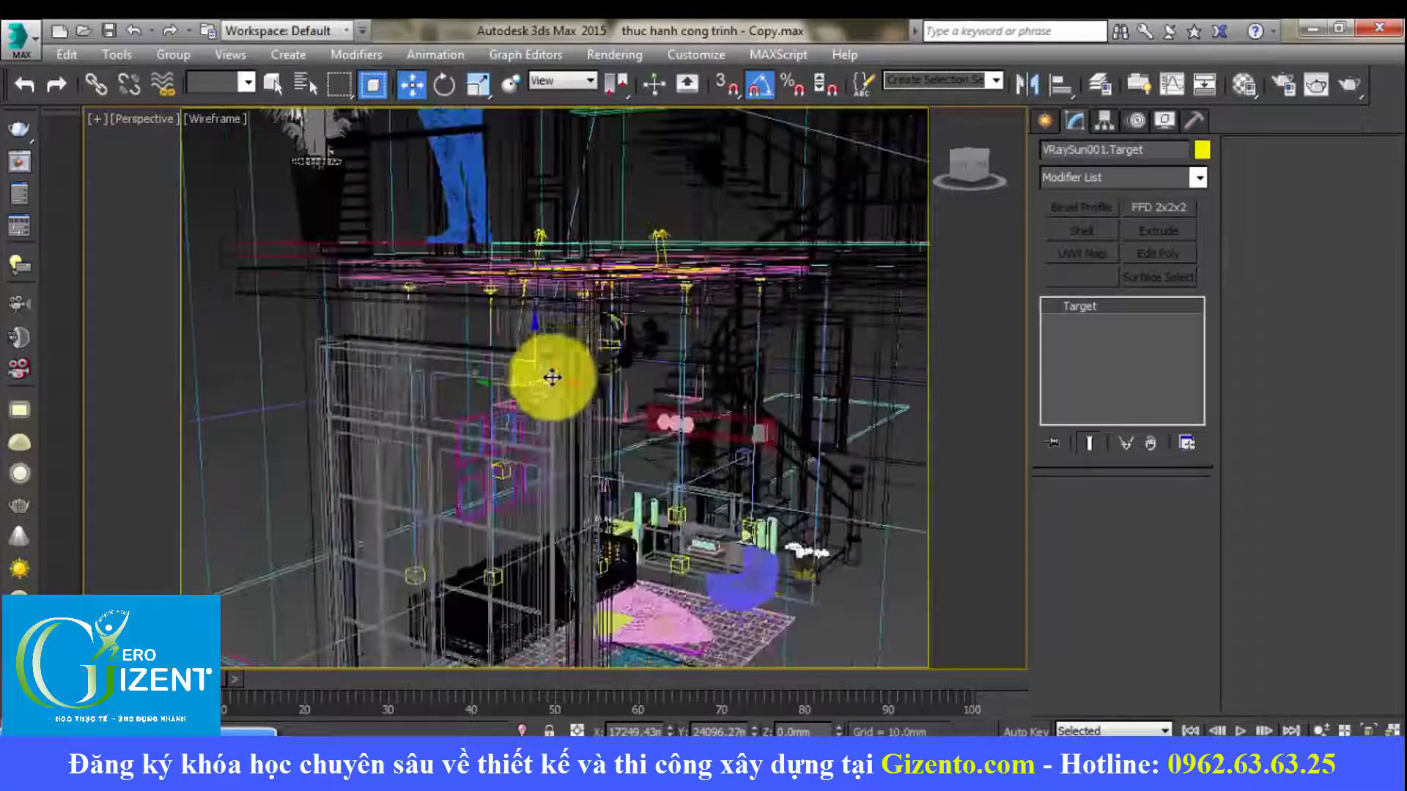
pyautogui.press('l')
pyautogui.scroll(-3, 641, 368)
pyautogui.scroll(-2, 566, 368)
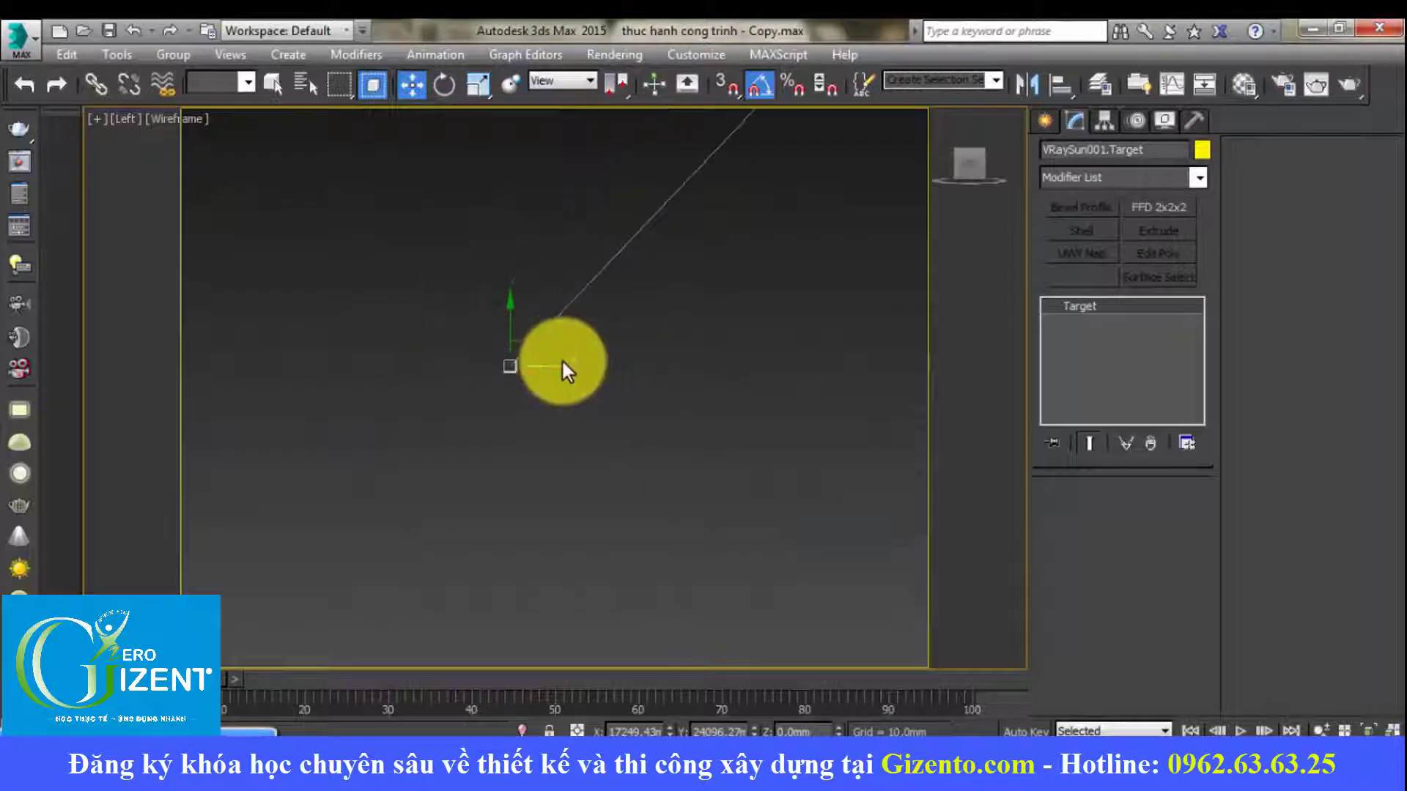
pyautogui.scroll(-2, 653, 351)
pyautogui.scroll(-2, 682, 322)
pyautogui.scroll(-2, 684, 316)
pyautogui.scroll(-2, 645, 432)
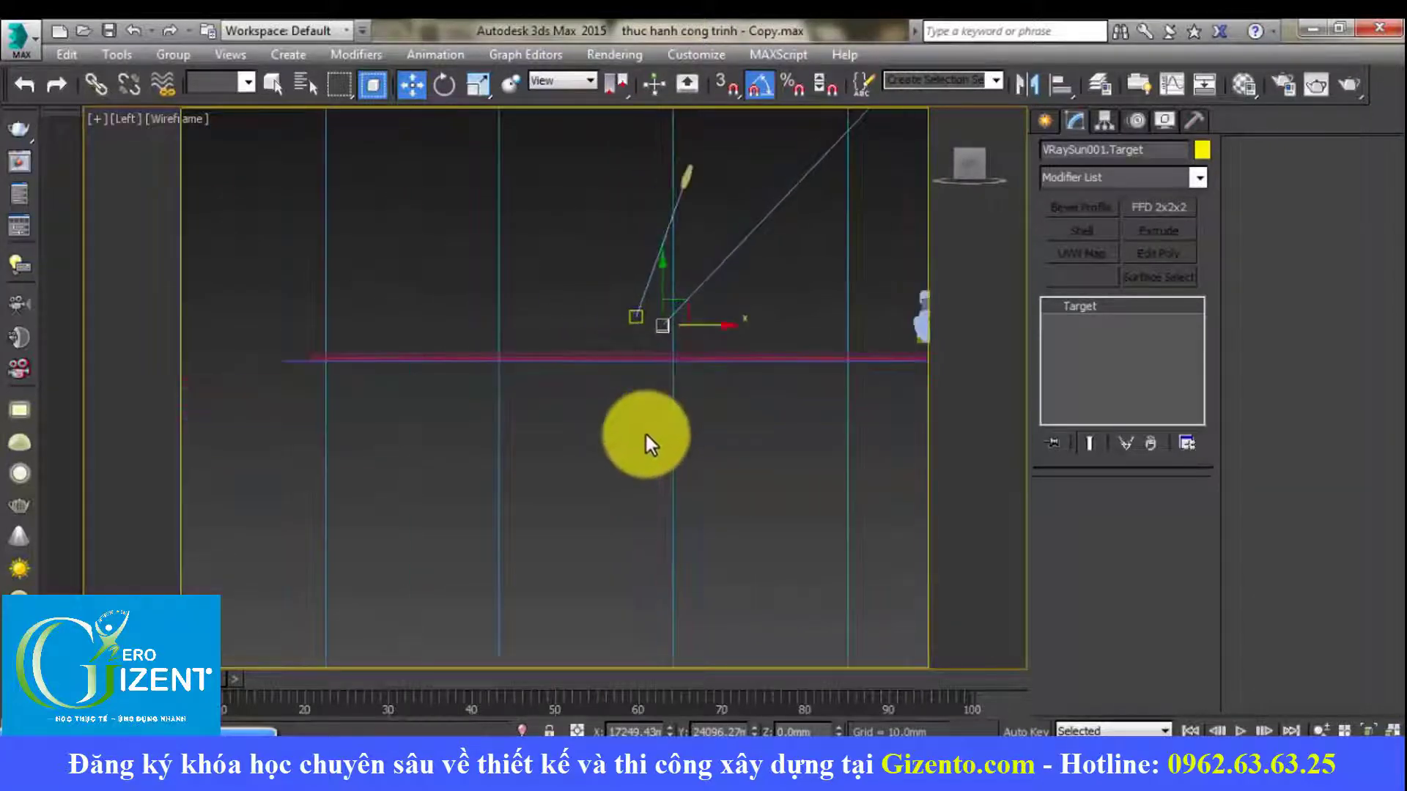
pyautogui.scroll(-2, 744, 271)
pyautogui.scroll(-2, 765, 254)
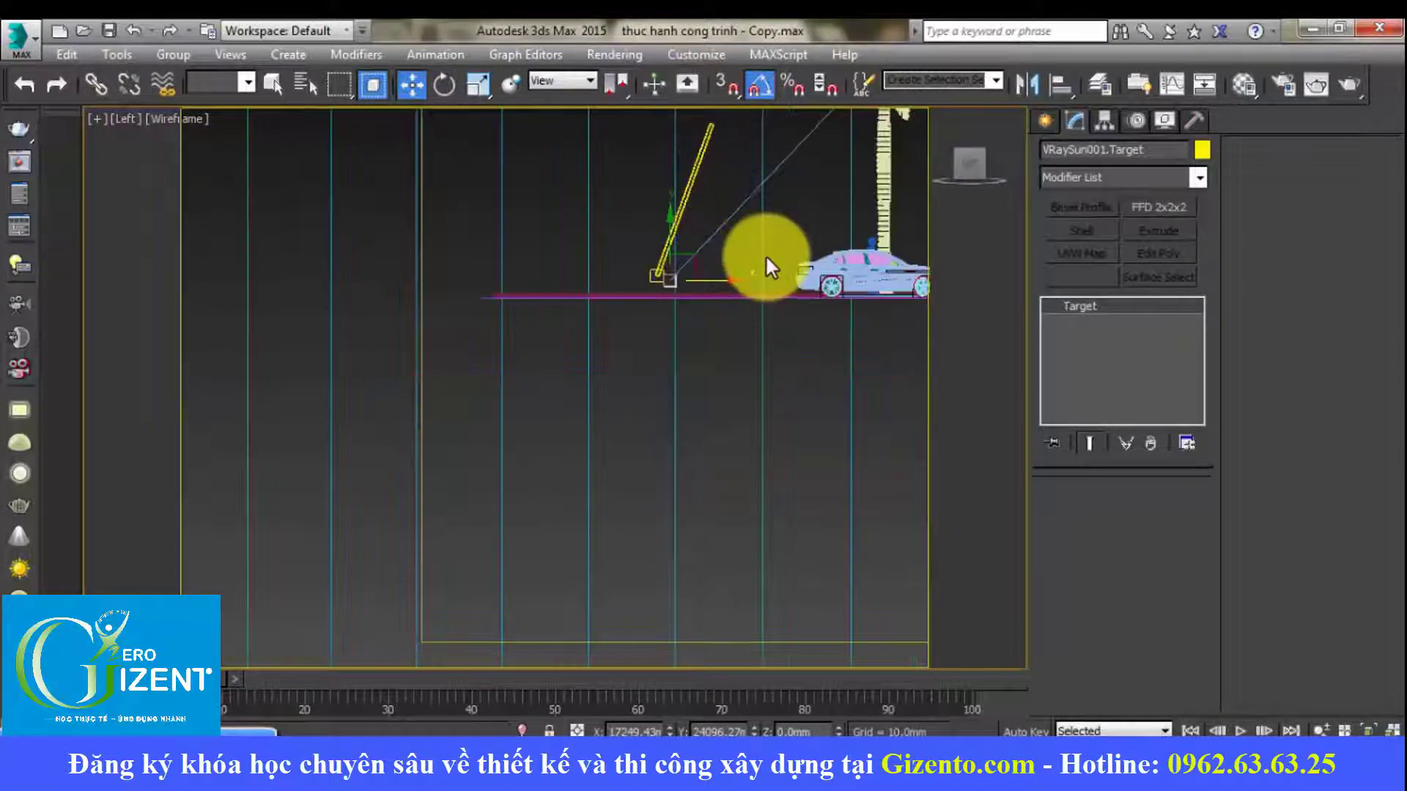
pyautogui.scroll(2, 667, 276)
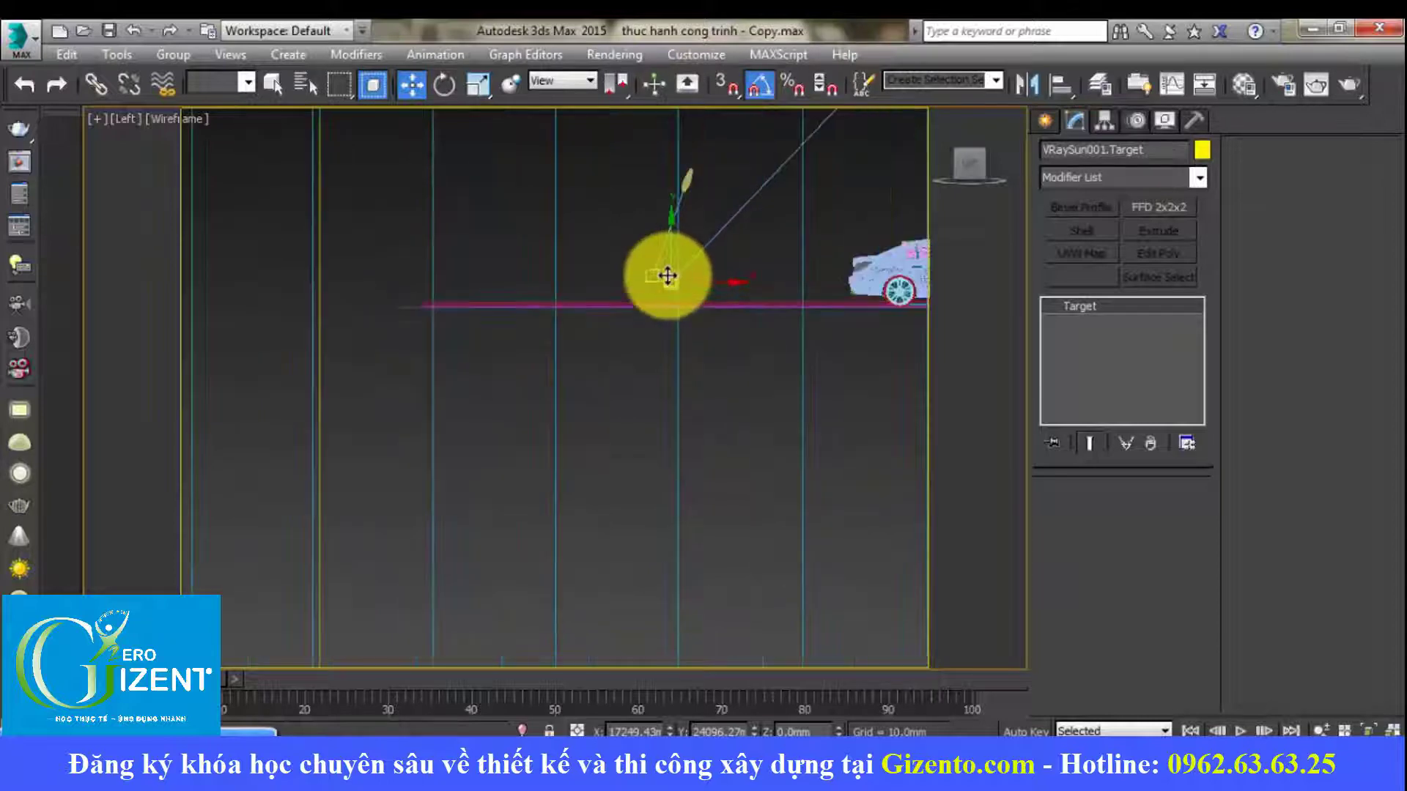
pyautogui.scroll(2, 662, 276)
# Step: In the Left view, select the VRayIES007 target and drag it to the right
pyautogui.click(641, 277)
pyautogui.scroll(-2, 762, 315)
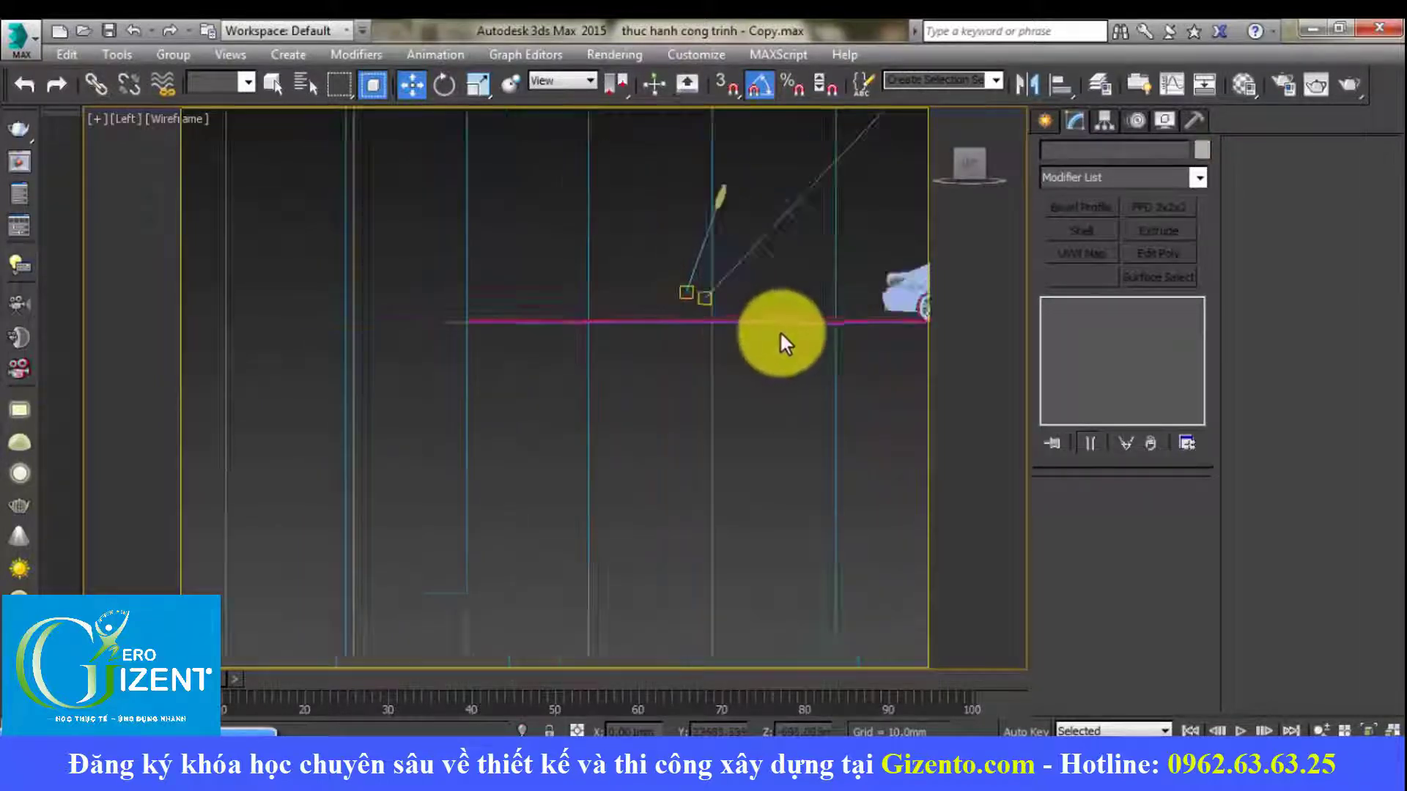
pyautogui.scroll(-2, 784, 314)
pyautogui.scroll(-1, 845, 315)
pyautogui.scroll(1, 872, 314)
pyautogui.scroll(2, 747, 273)
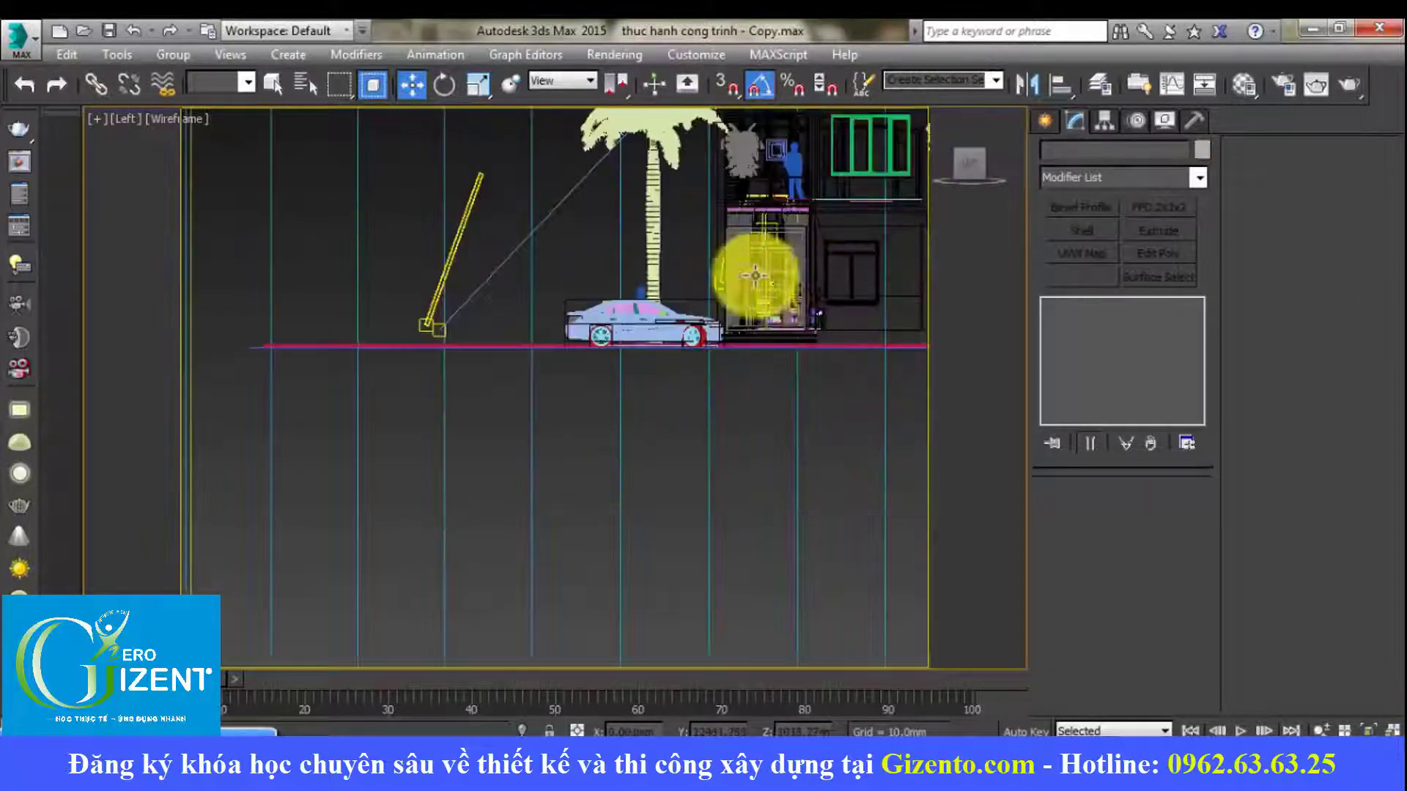
pyautogui.scroll(2, 650, 263)
pyautogui.scroll(1, 653, 260)
pyautogui.moveTo(652, 259); pyautogui.dragTo(596, 339, button='middle')
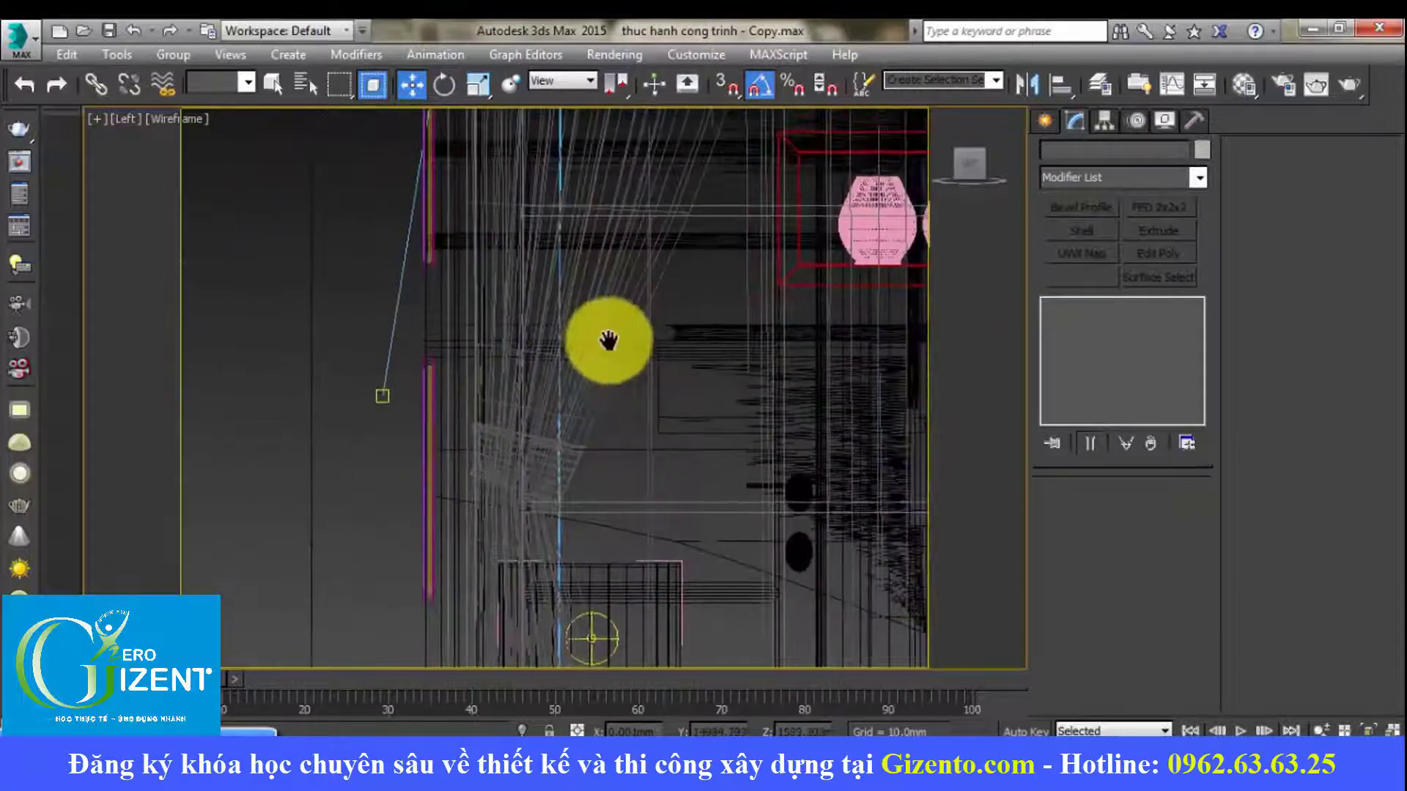
pyautogui.click(381, 392)
pyautogui.scroll(-5, 408, 371)
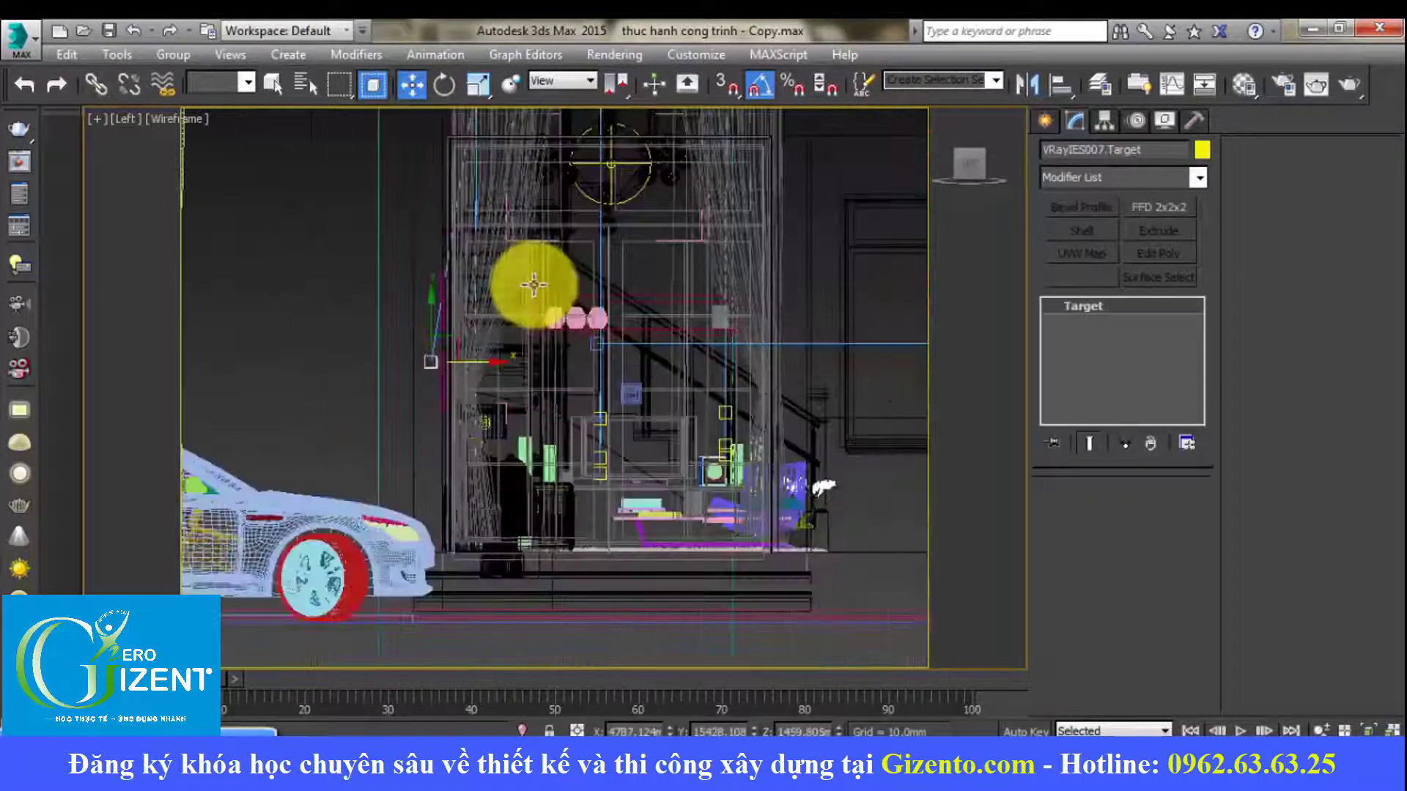
pyautogui.moveTo(527, 276); pyautogui.dragTo(581, 408, button='middle')
pyautogui.moveTo(503, 450)
pyautogui.mouseDown()
pyautogui.moveTo(548, 458)
pyautogui.moveTo(512, 195)
pyautogui.mouseUp()
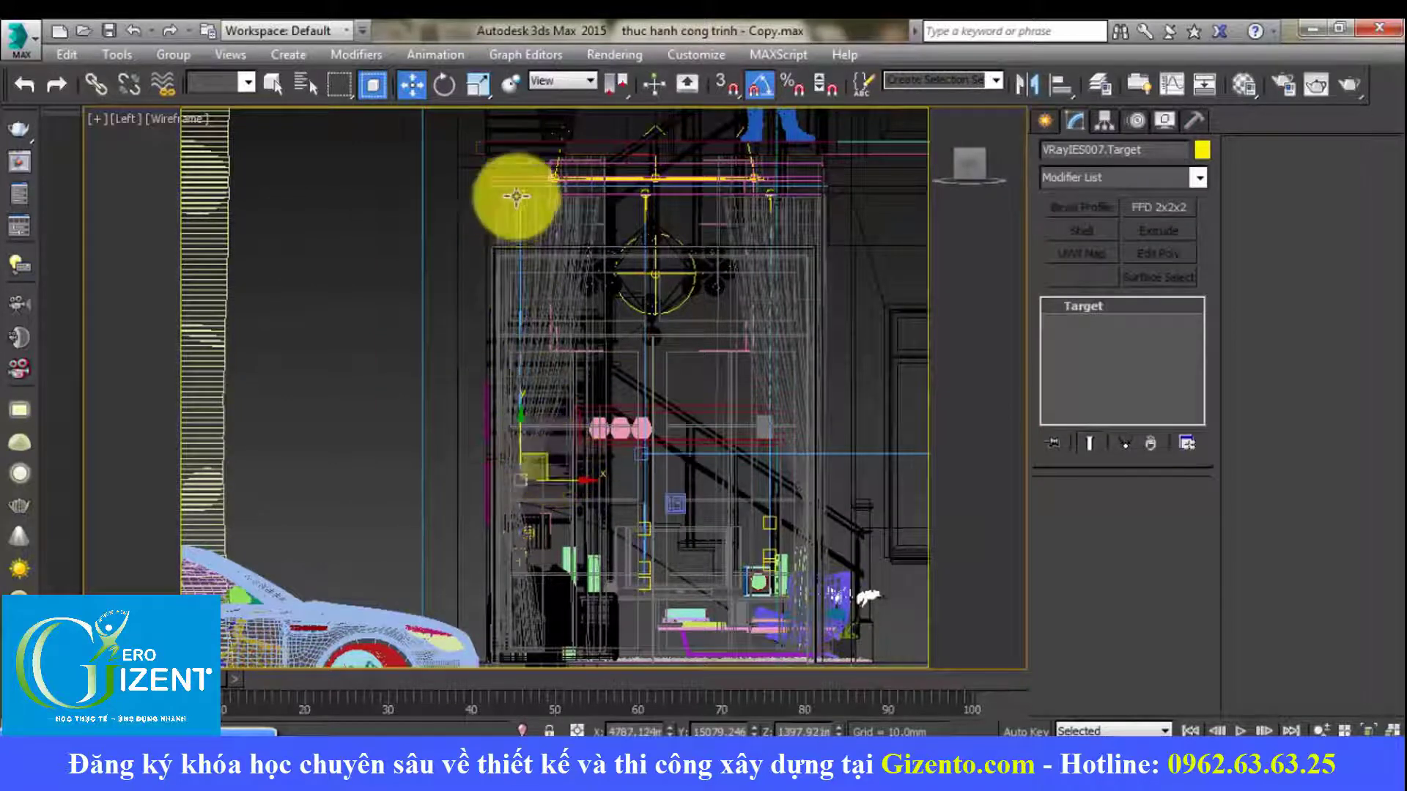
pyautogui.scroll(5, 527, 188)
pyautogui.scroll(3, 549, 208)
# Step: Select the IES light with its target and line it up with the other light
pyautogui.click(546, 198)
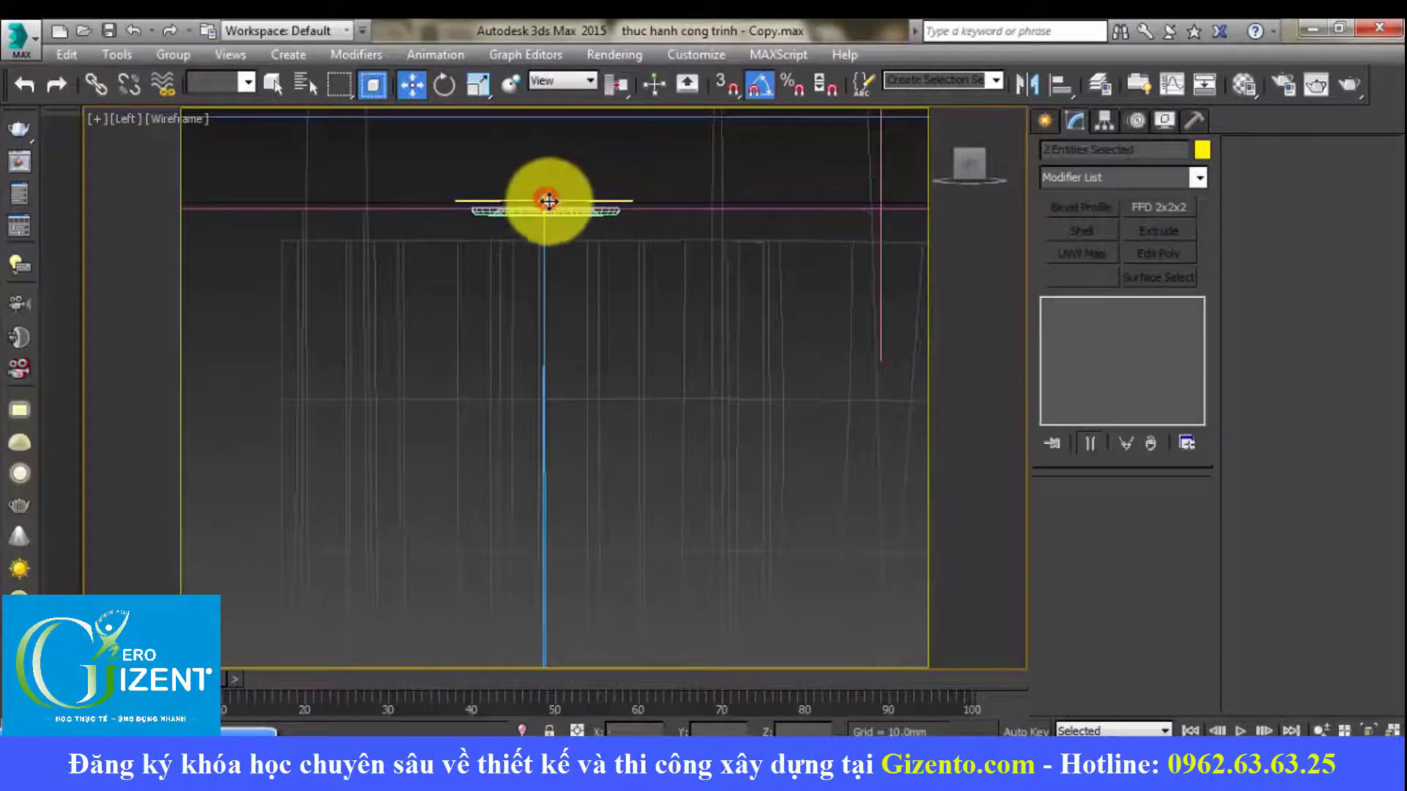
pyautogui.scroll(-6, 543, 195)
pyautogui.scroll(4, 535, 168)
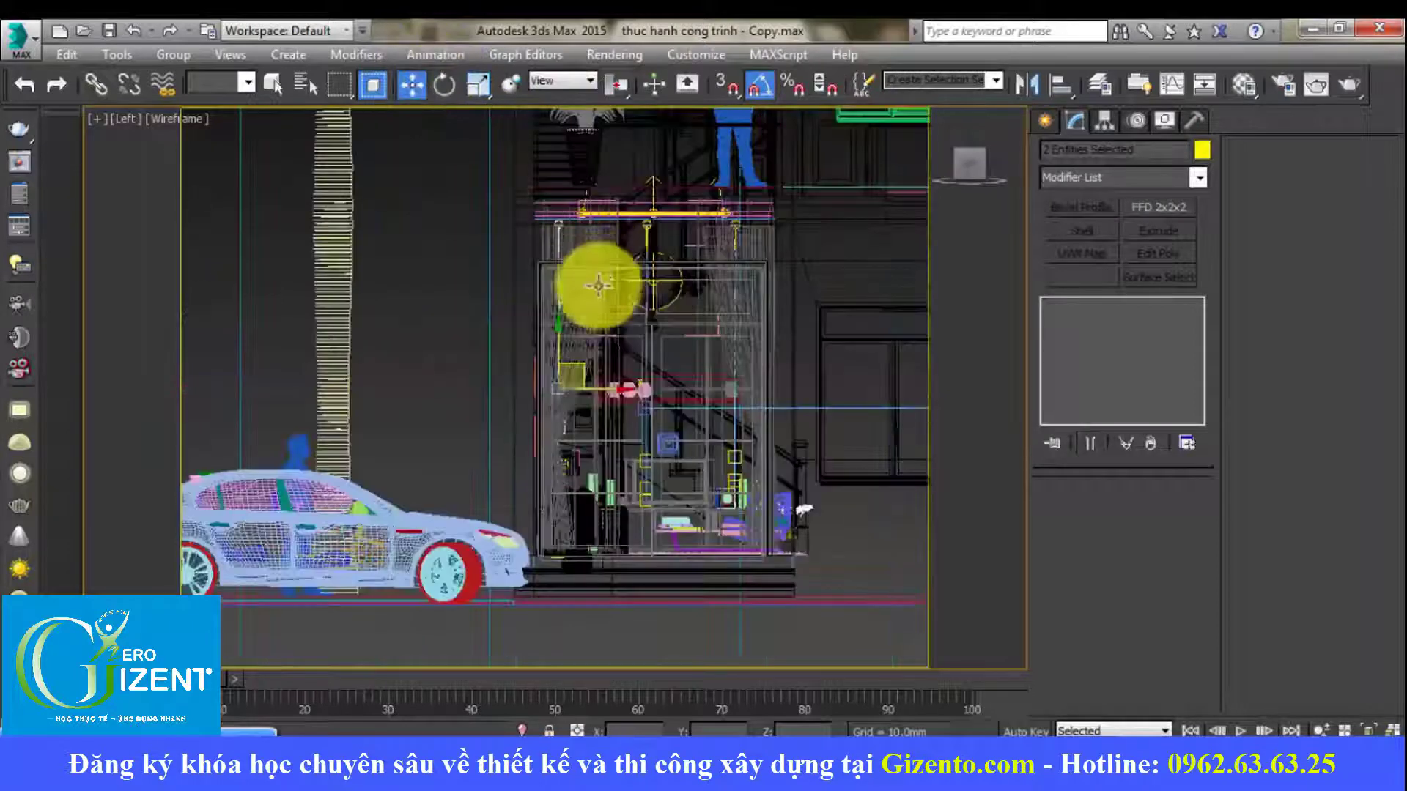
pyautogui.scroll(2, 590, 382)
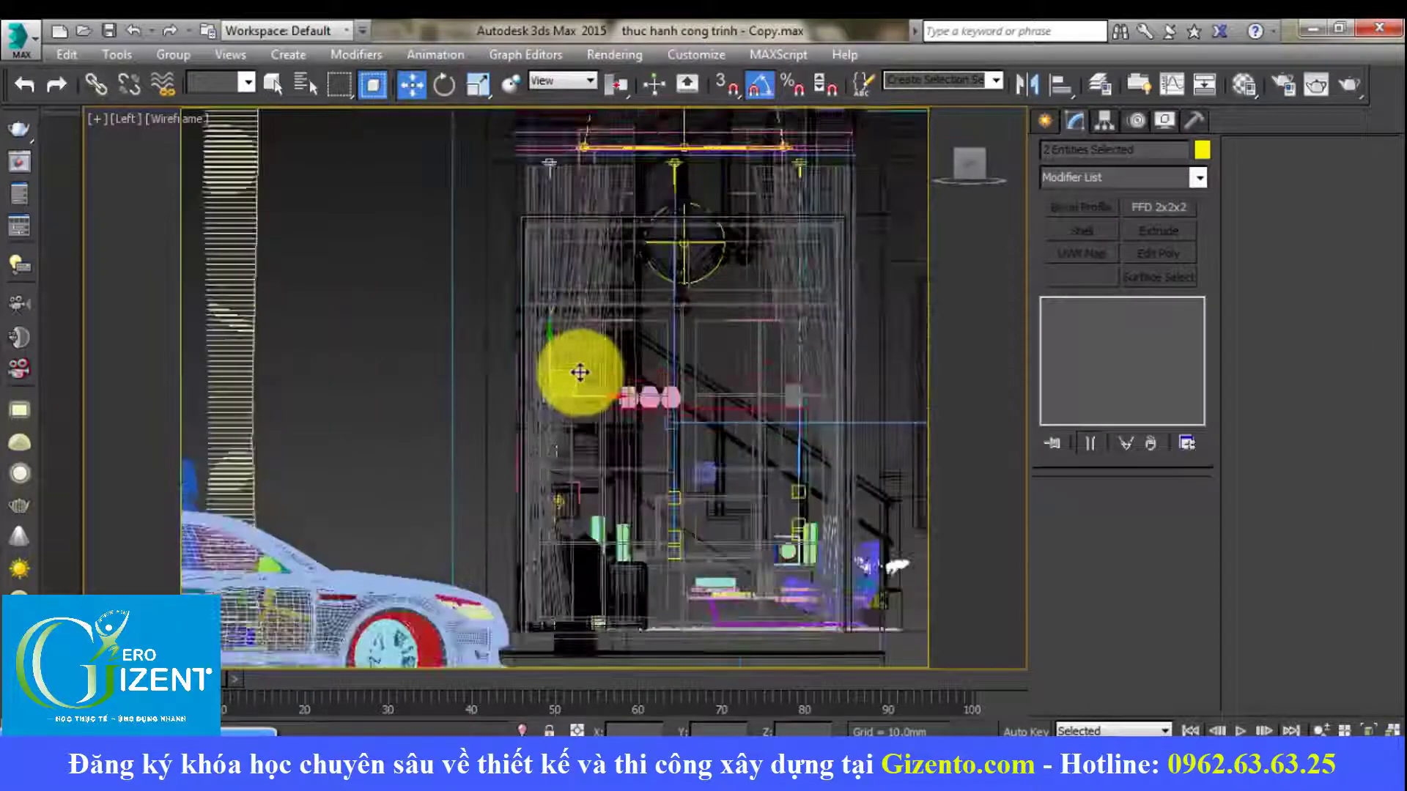
pyautogui.scroll(2, 574, 371)
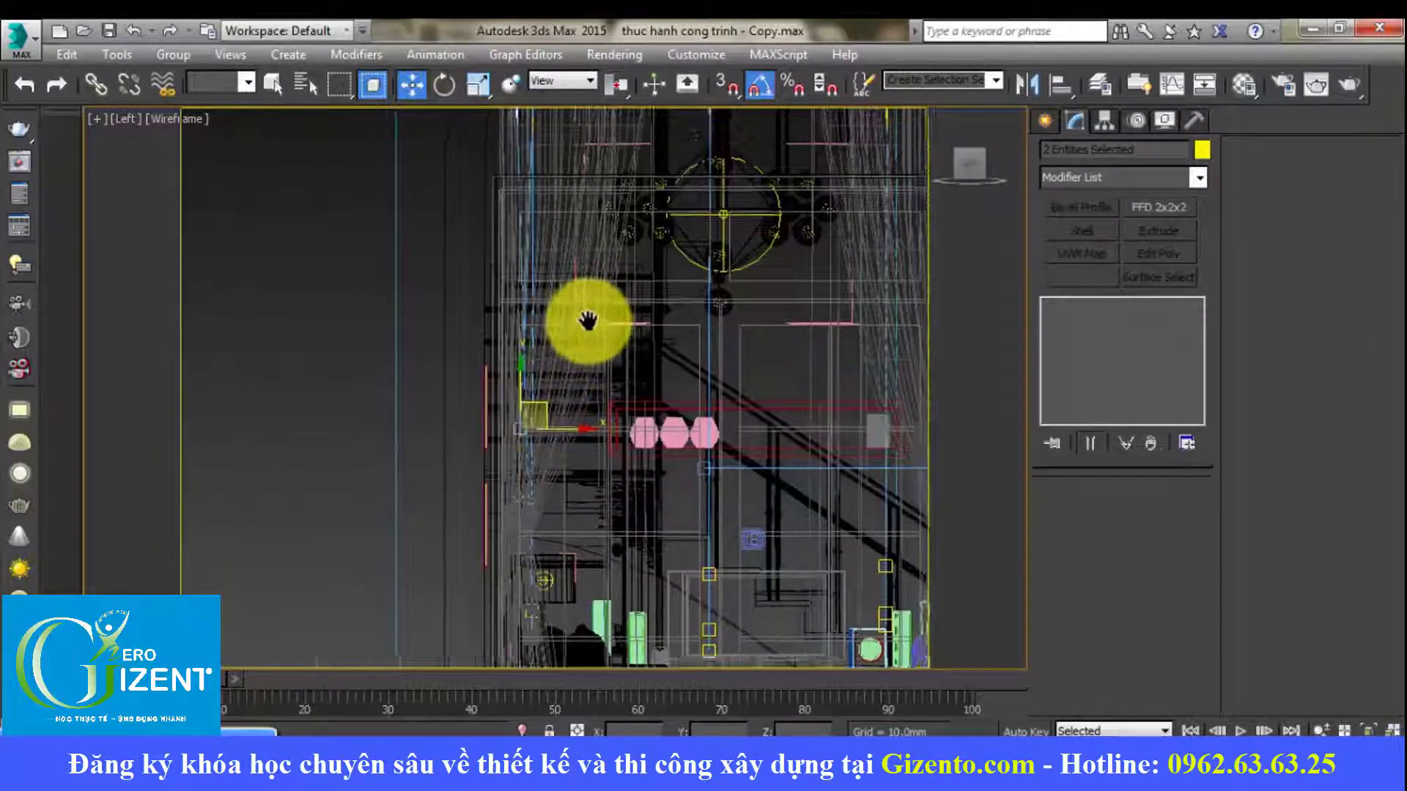
pyautogui.moveTo(581, 314); pyautogui.dragTo(566, 403, button='middle')
pyautogui.scroll(3, 501, 198)
pyautogui.scroll(2, 511, 219)
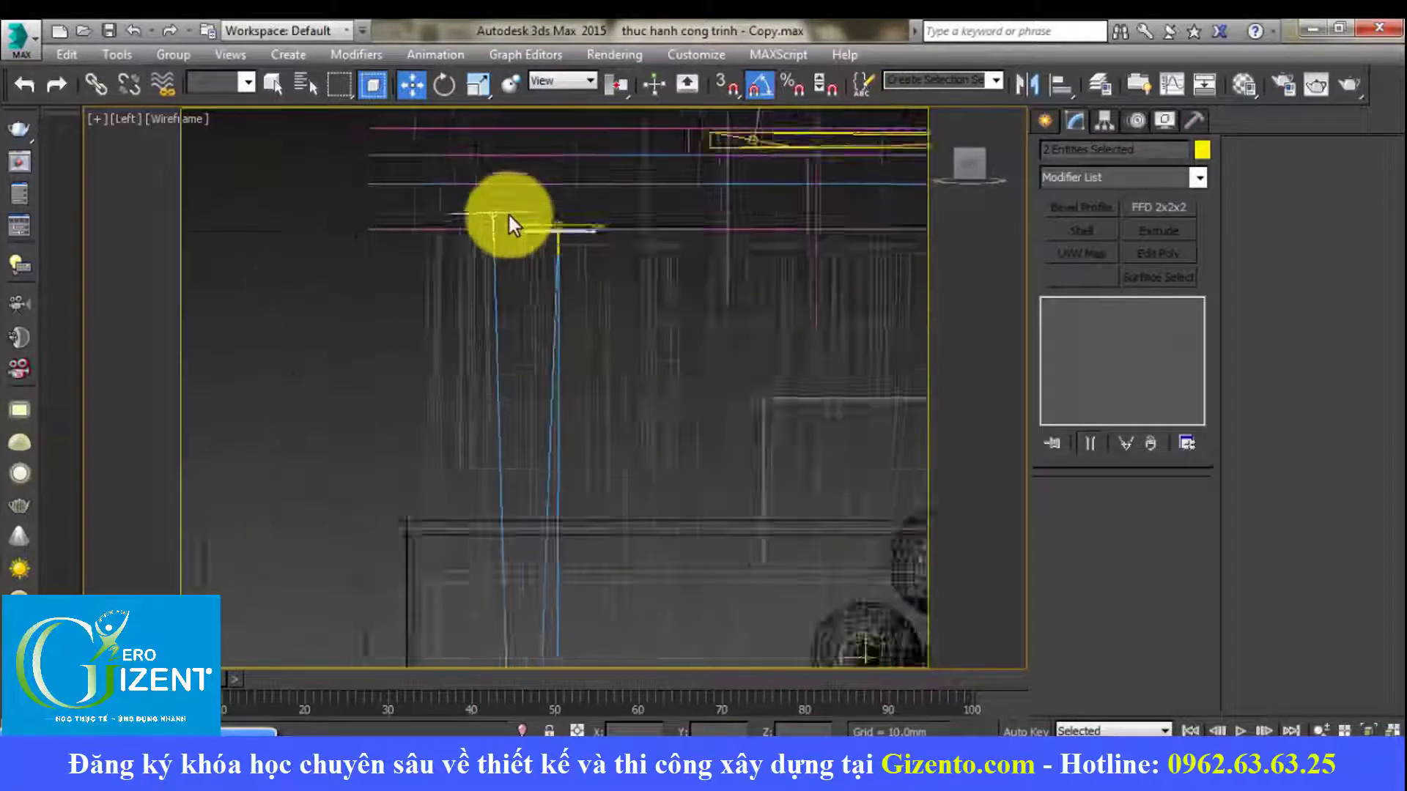
pyautogui.scroll(2, 508, 212)
pyautogui.moveTo(573, 225); pyautogui.dragTo(567, 222)
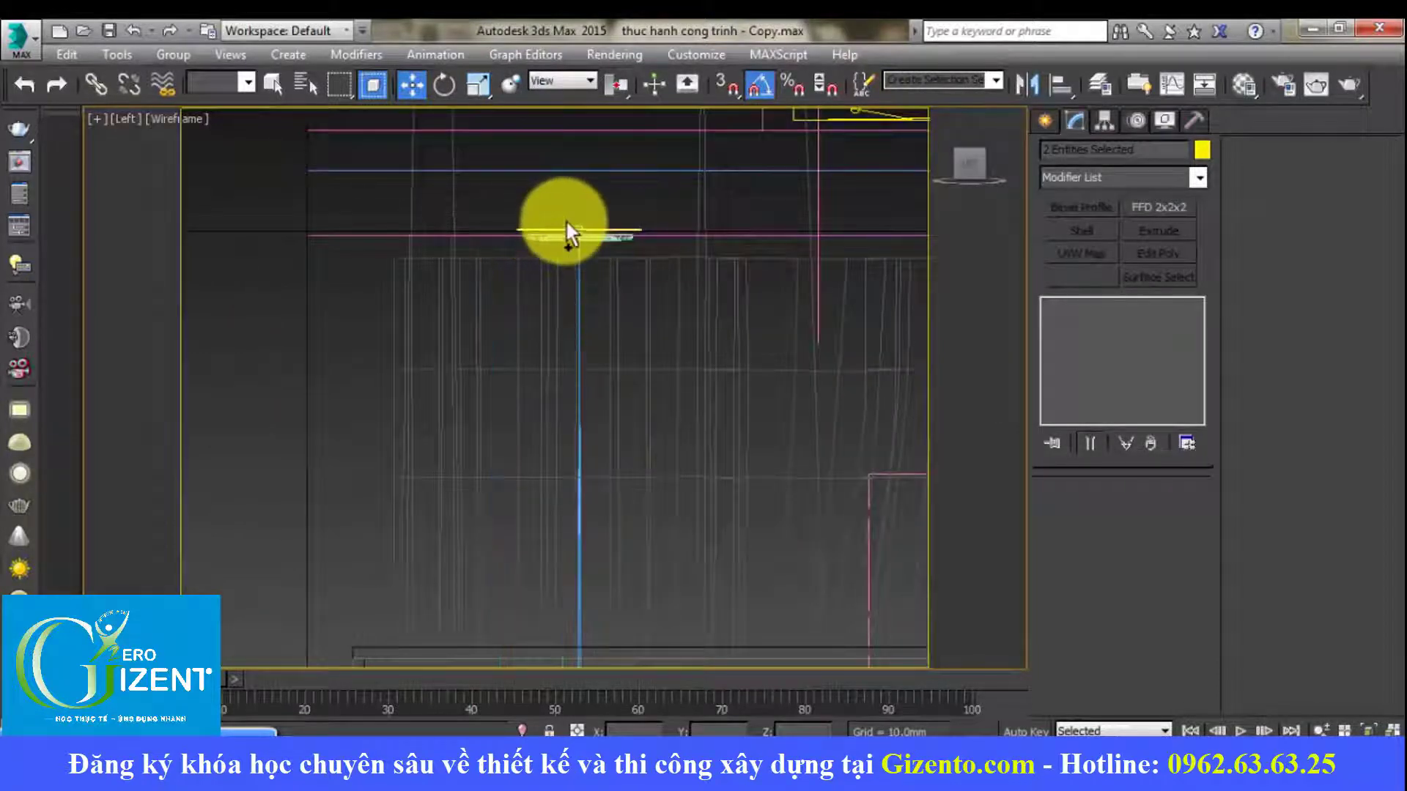
pyautogui.click(584, 233)
pyautogui.scroll(-2, 581, 227)
pyautogui.scroll(2, 570, 267)
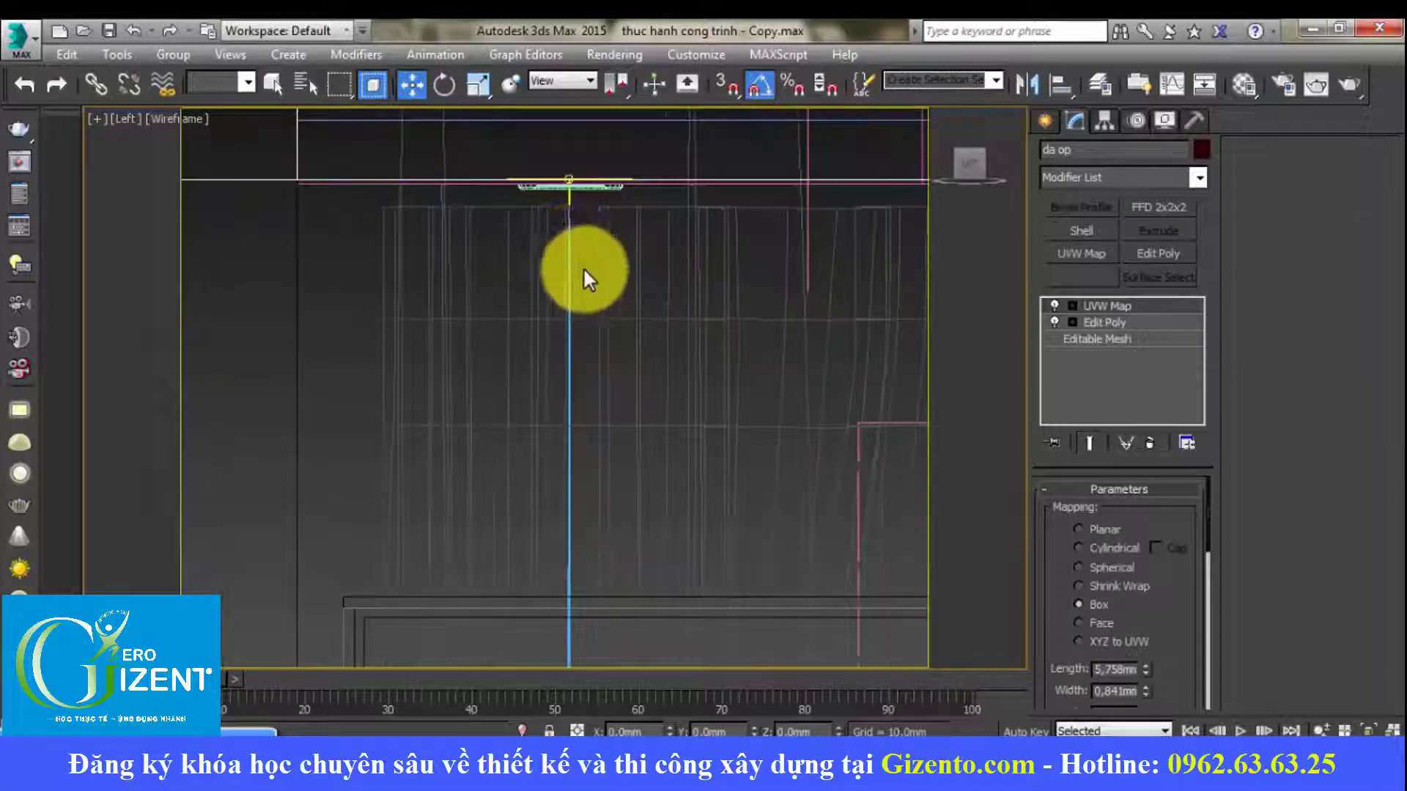
# Step: Select a ceiling light's target in the Top view and move it lower and left in Left view
pyautogui.press('t')
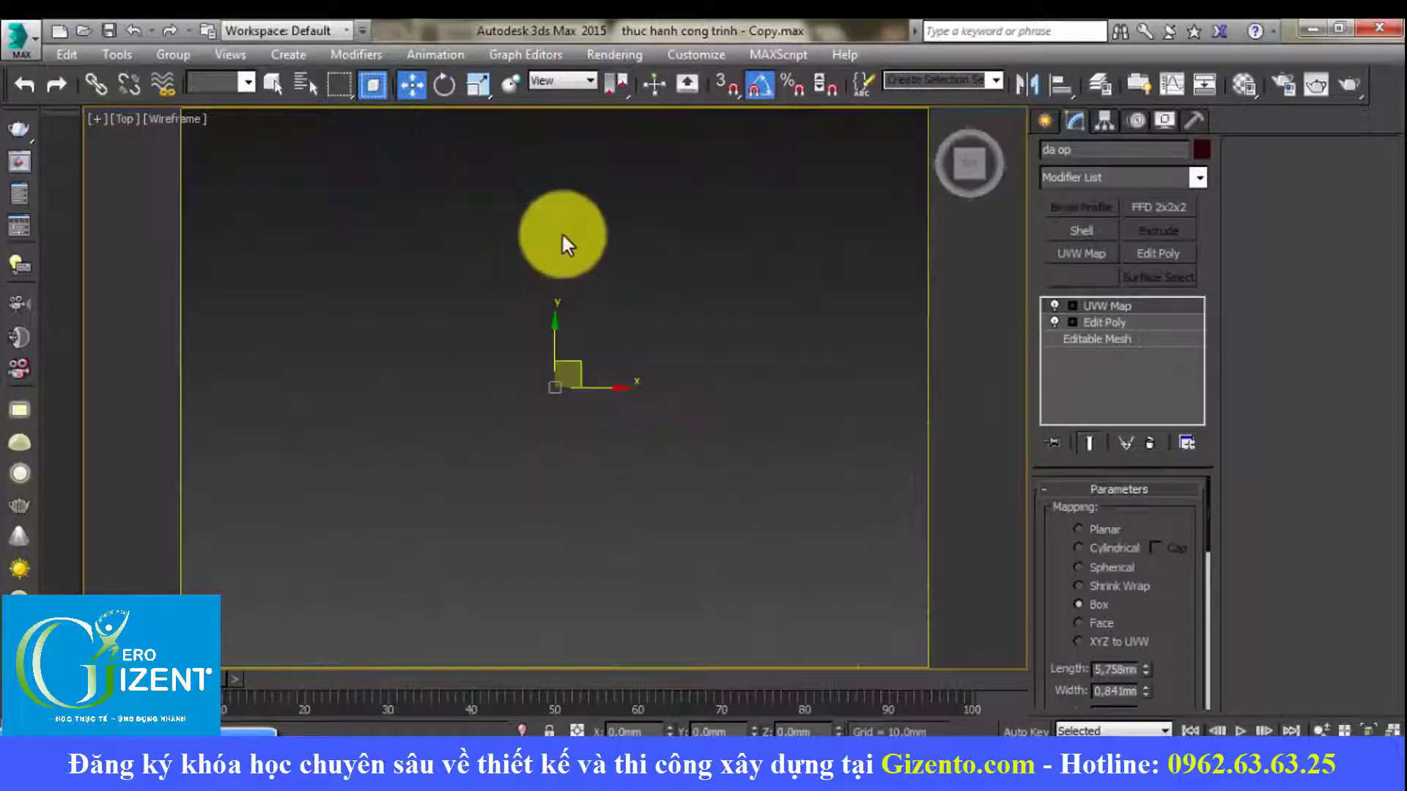
pyautogui.scroll(3, 716, 324)
pyautogui.scroll(3, 745, 239)
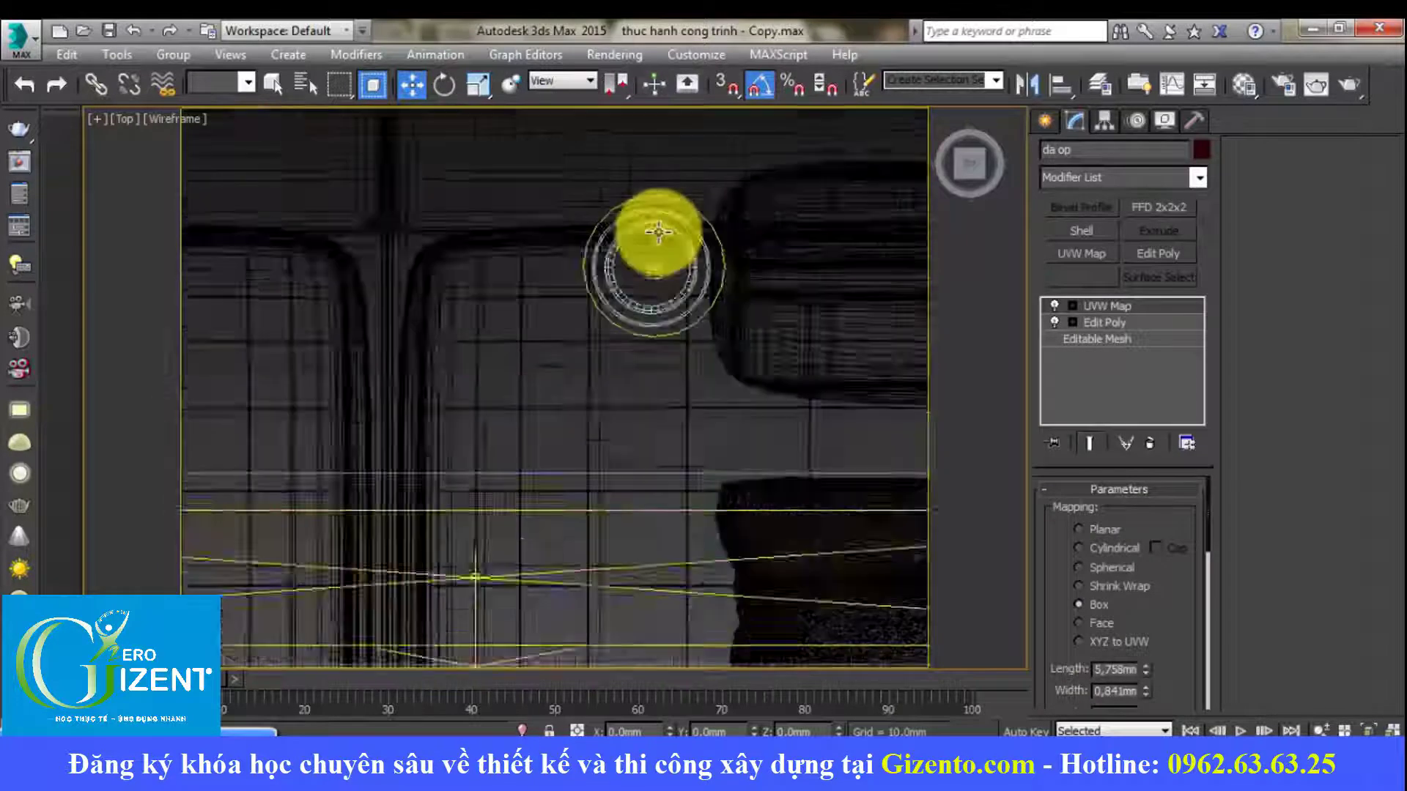
pyautogui.scroll(3, 650, 236)
pyautogui.click(659, 290)
pyautogui.moveTo(660, 290)
pyautogui.keyDown('alt'); pyautogui.mouseDown(button='middle')
pyautogui.moveTo(642, 282)
pyautogui.moveTo(715, 277)
pyautogui.moveTo(820, 210)
pyautogui.moveTo(811, 179)
pyautogui.mouseUp(button='middle'); pyautogui.keyUp('alt')
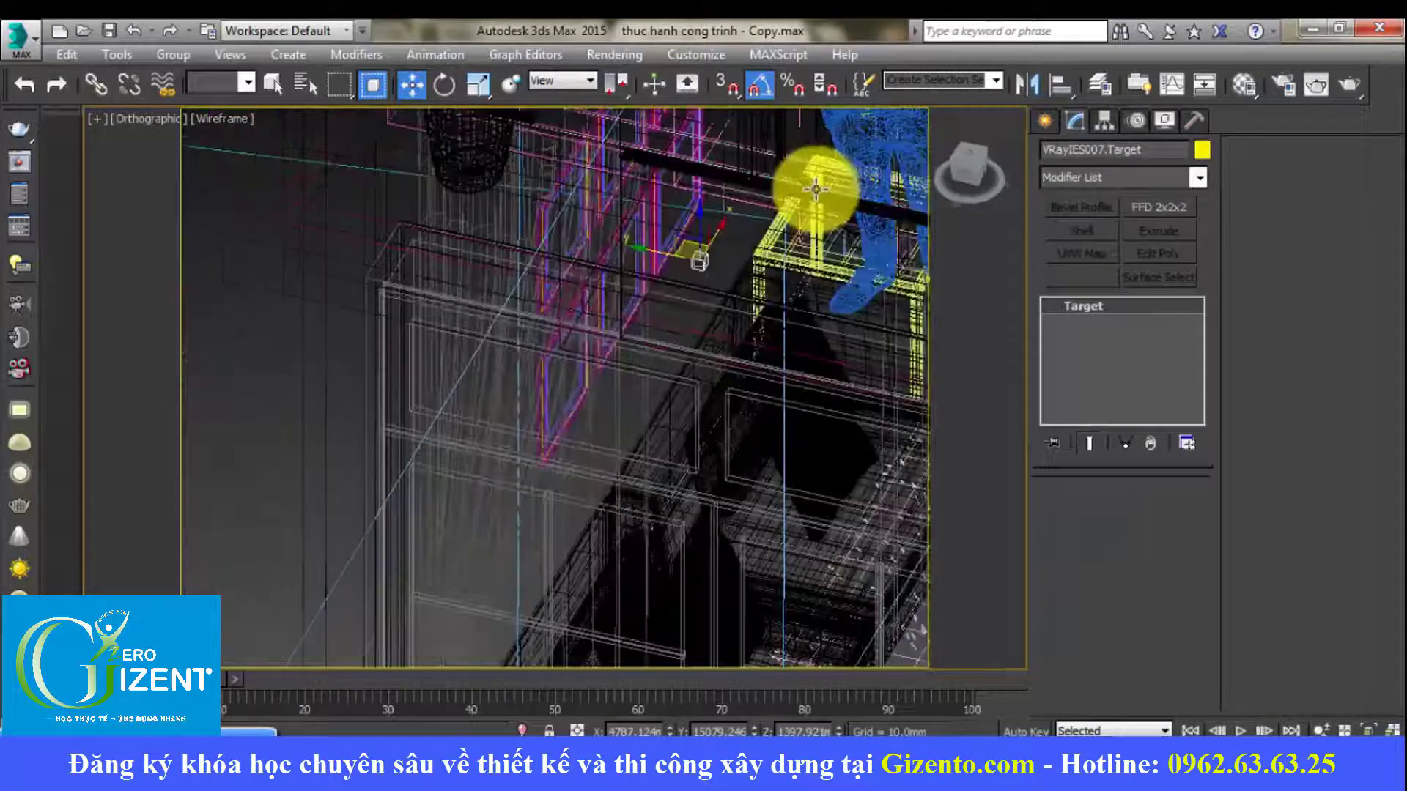
pyautogui.press('l')
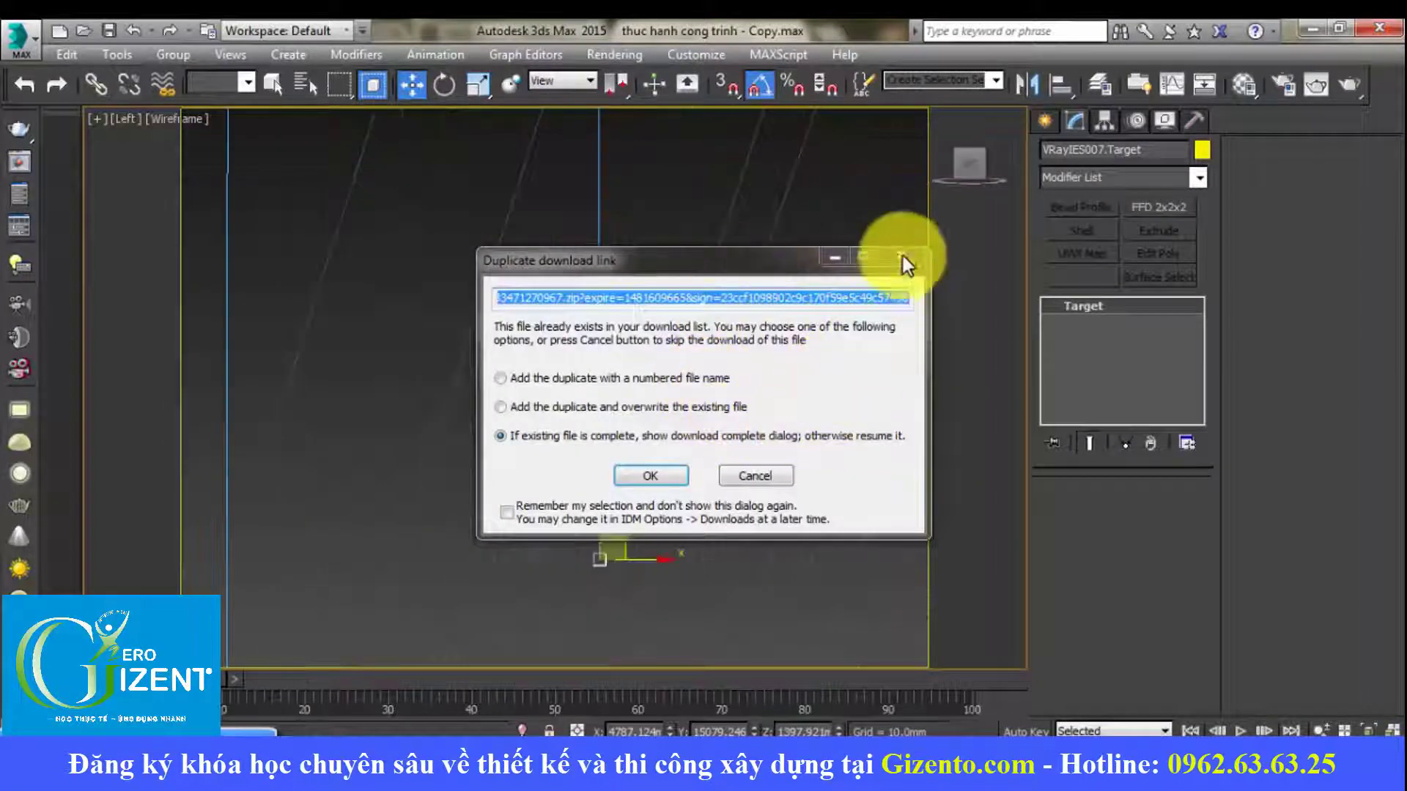
pyautogui.click(903, 258)
pyautogui.moveTo(661, 319)
pyautogui.mouseDown(button='middle')
pyautogui.moveTo(662, 362)
pyautogui.moveTo(678, 275)
pyautogui.mouseUp(button='middle')
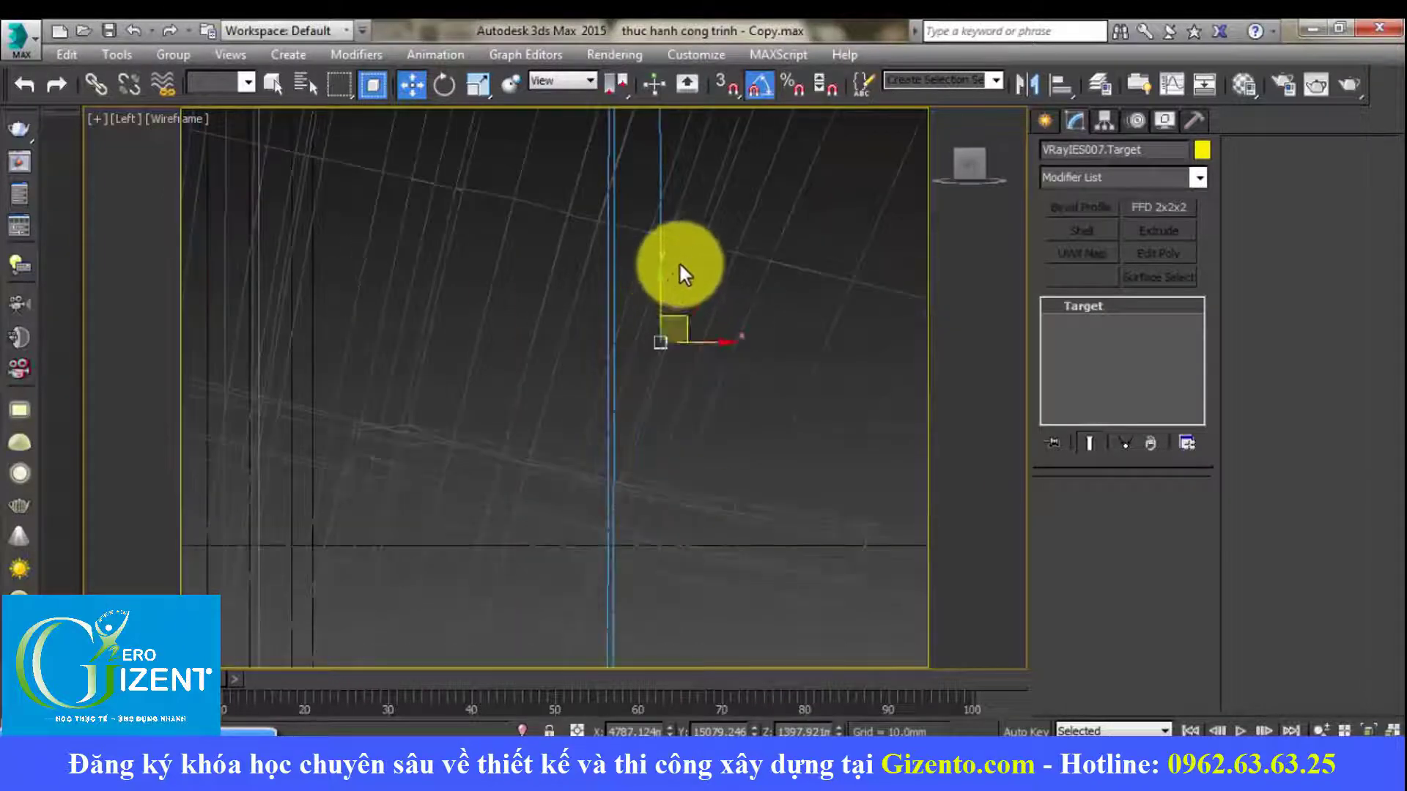
pyautogui.scroll(-3, 680, 270)
pyautogui.scroll(-3, 689, 308)
pyautogui.scroll(-3, 663, 351)
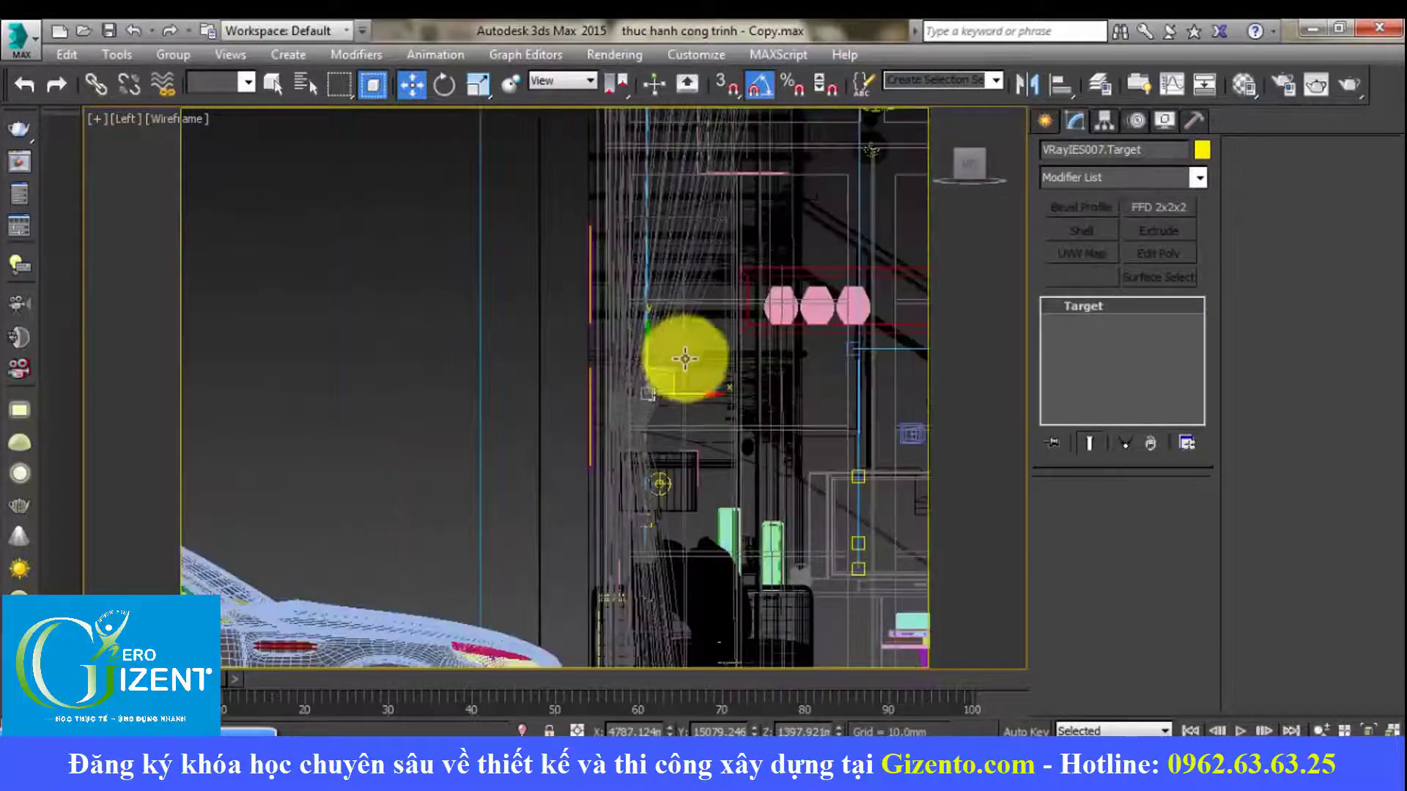
pyautogui.moveTo(685, 359)
pyautogui.mouseDown()
pyautogui.moveTo(696, 396)
pyautogui.moveTo(666, 371)
pyautogui.moveTo(644, 464)
pyautogui.mouseUp()
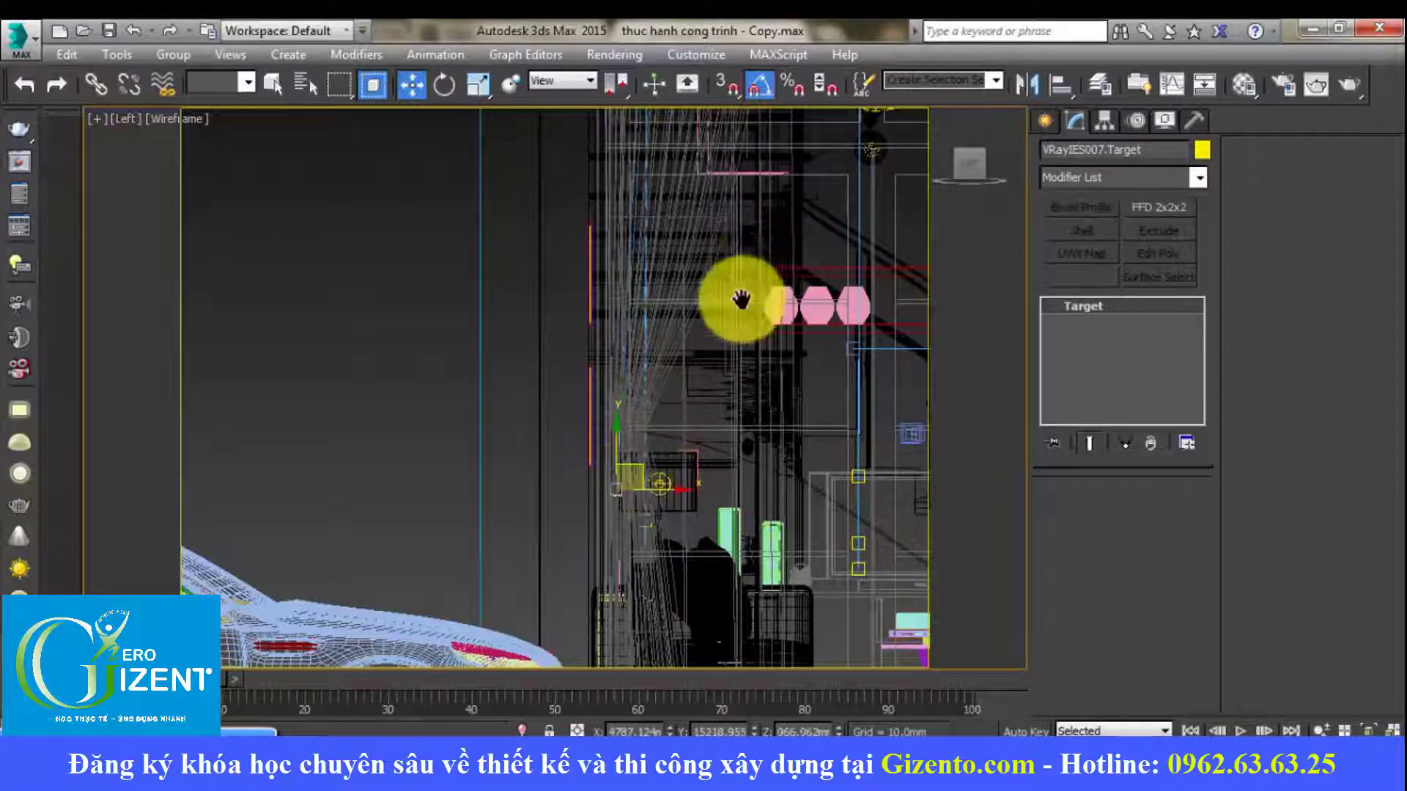
pyautogui.scroll(-3, 741, 299)
pyautogui.moveTo(738, 251)
pyautogui.keyDown('alt'); pyautogui.mouseDown(button='middle')
pyautogui.moveTo(697, 399)
pyautogui.moveTo(793, 220)
pyautogui.mouseUp(button='middle'); pyautogui.keyUp('alt')
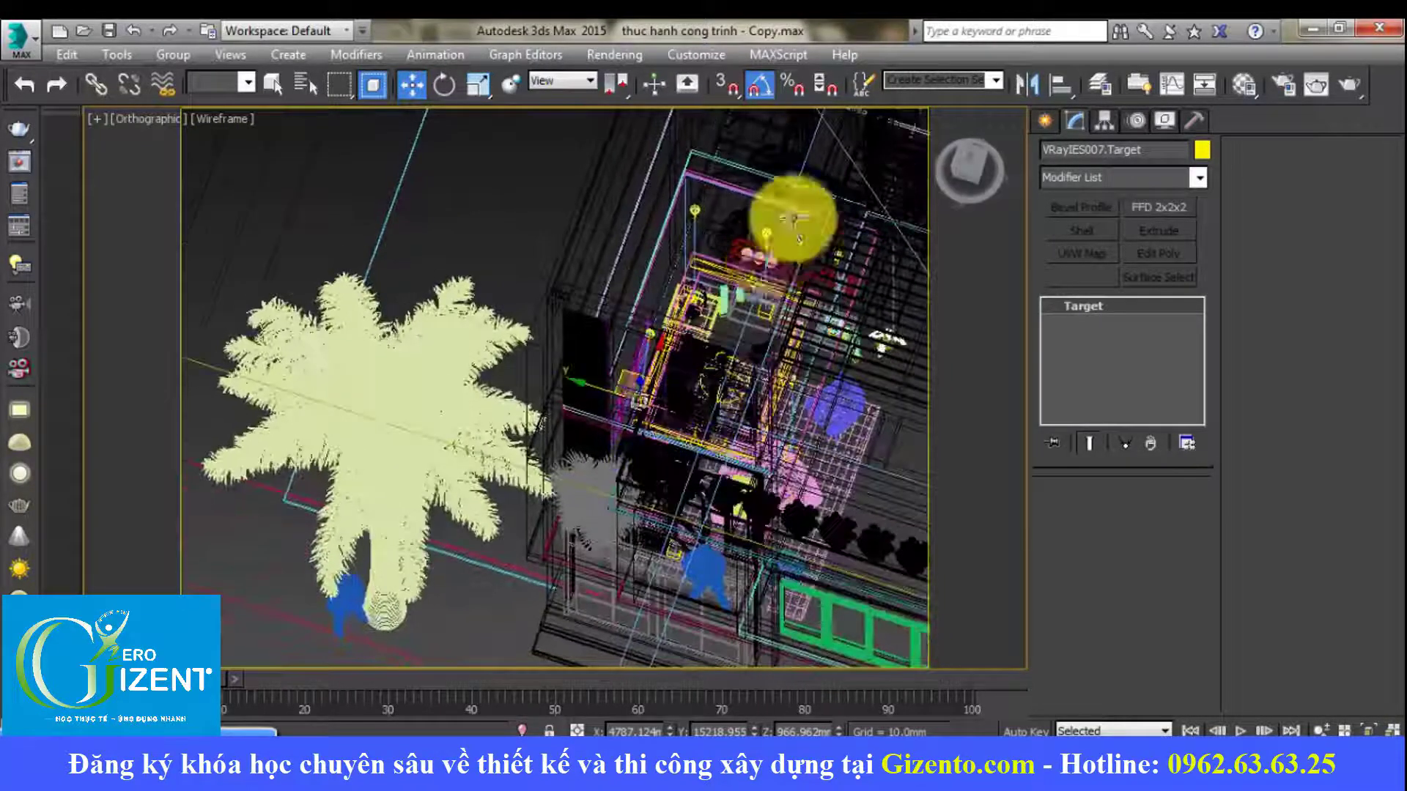
pyautogui.scroll(5, 795, 220)
# Step: In the Top view, move the VRayIES009 light target to the right
pyautogui.click(718, 296)
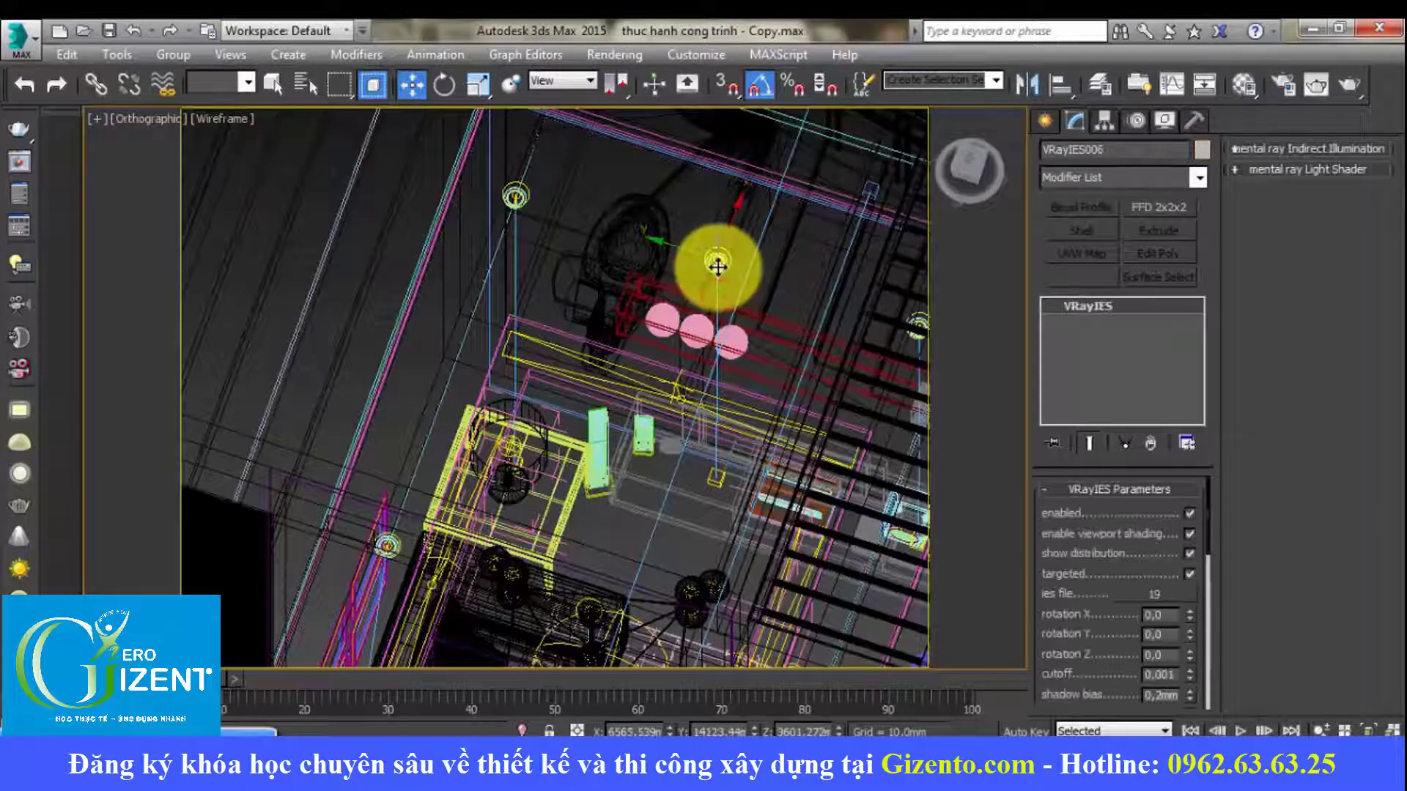
pyautogui.press('t')
pyautogui.scroll(5, 602, 328)
pyautogui.click(579, 289)
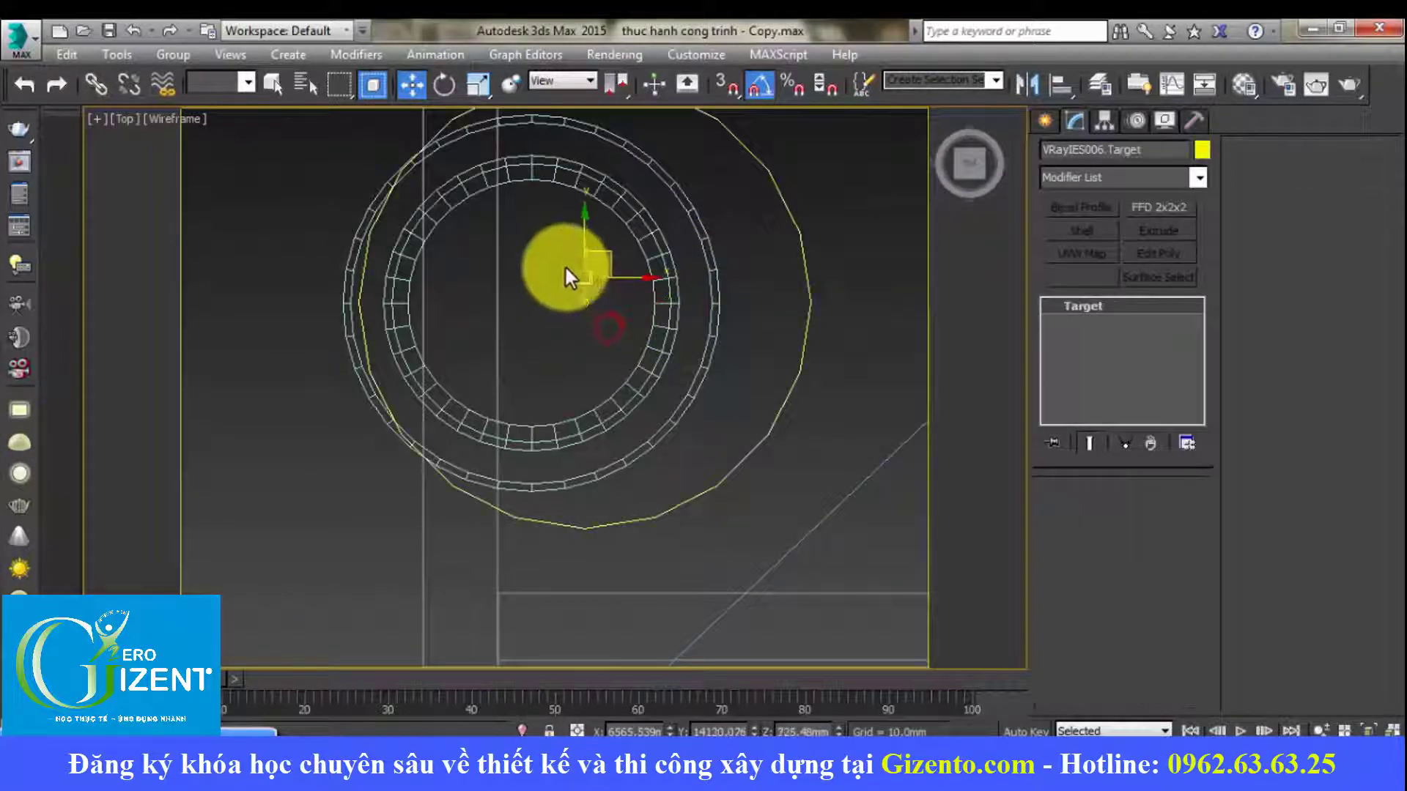
pyautogui.scroll(-2, 643, 330)
pyautogui.scroll(-3, 639, 260)
pyautogui.scroll(-3, 640, 265)
pyautogui.scroll(-3, 612, 408)
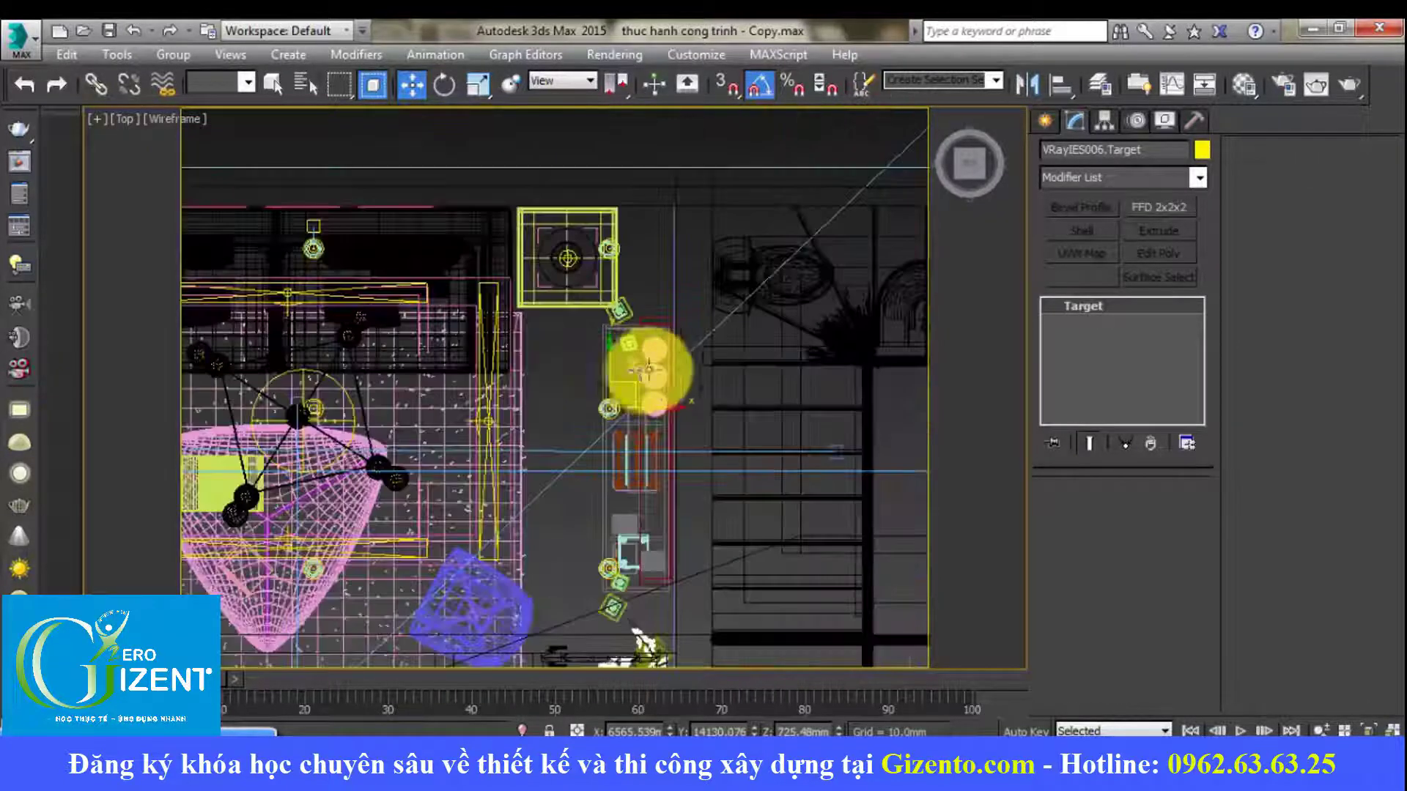
pyautogui.scroll(3, 644, 362)
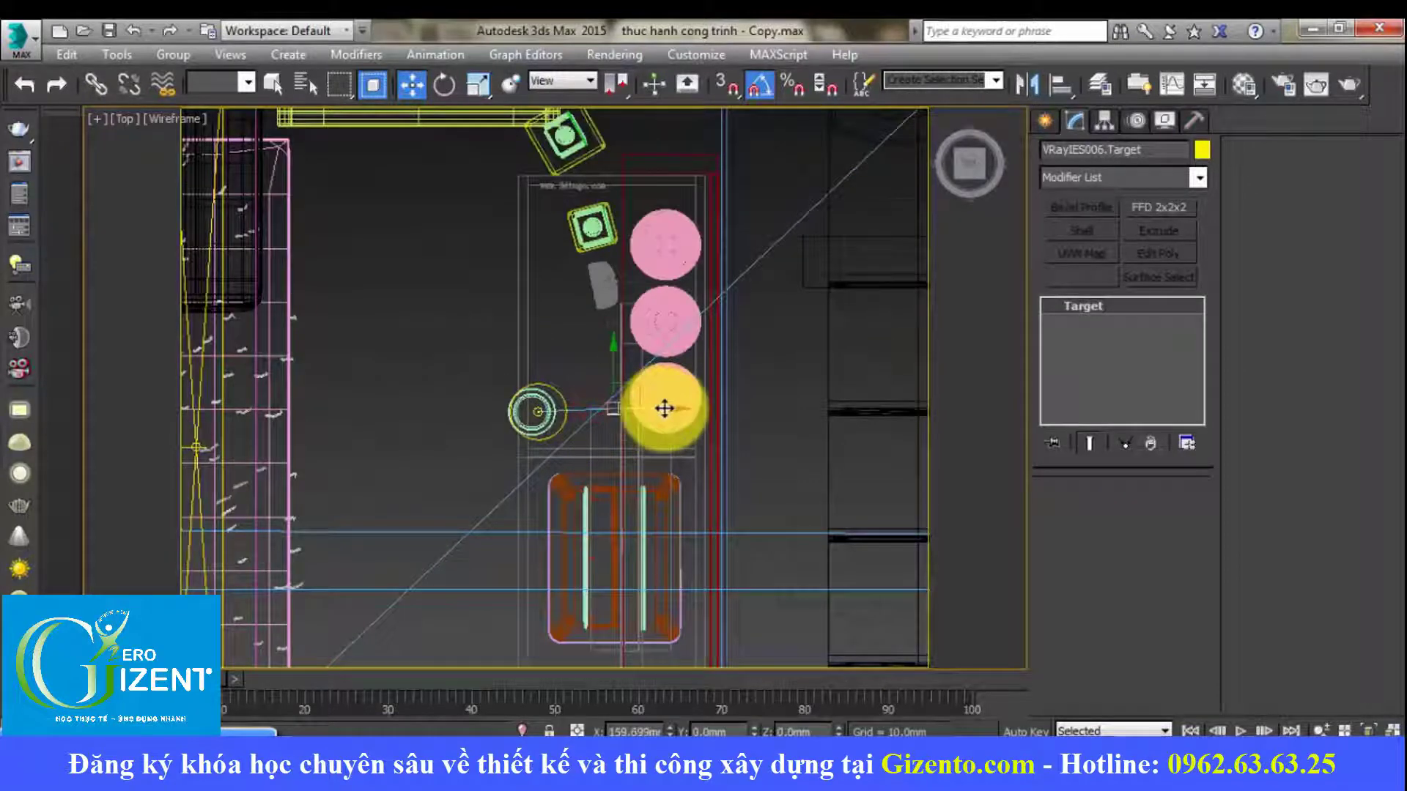
pyautogui.moveTo(613, 166); pyautogui.dragTo(616, 491, button='middle')
pyautogui.scroll(3, 556, 322)
pyautogui.scroll(3, 579, 366)
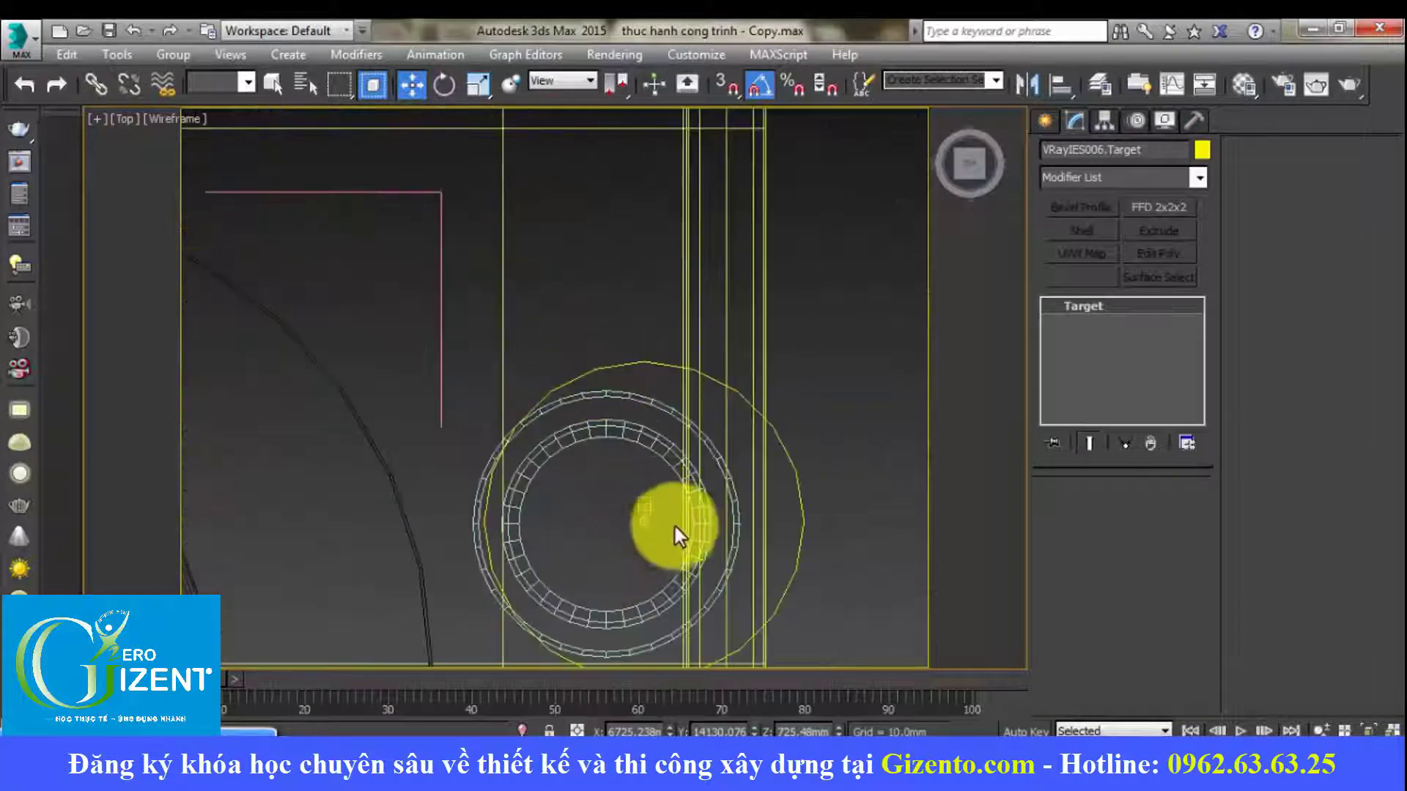
pyautogui.scroll(-3, 603, 466)
pyautogui.scroll(-3, 566, 355)
pyautogui.moveTo(621, 371); pyautogui.dragTo(740, 359)
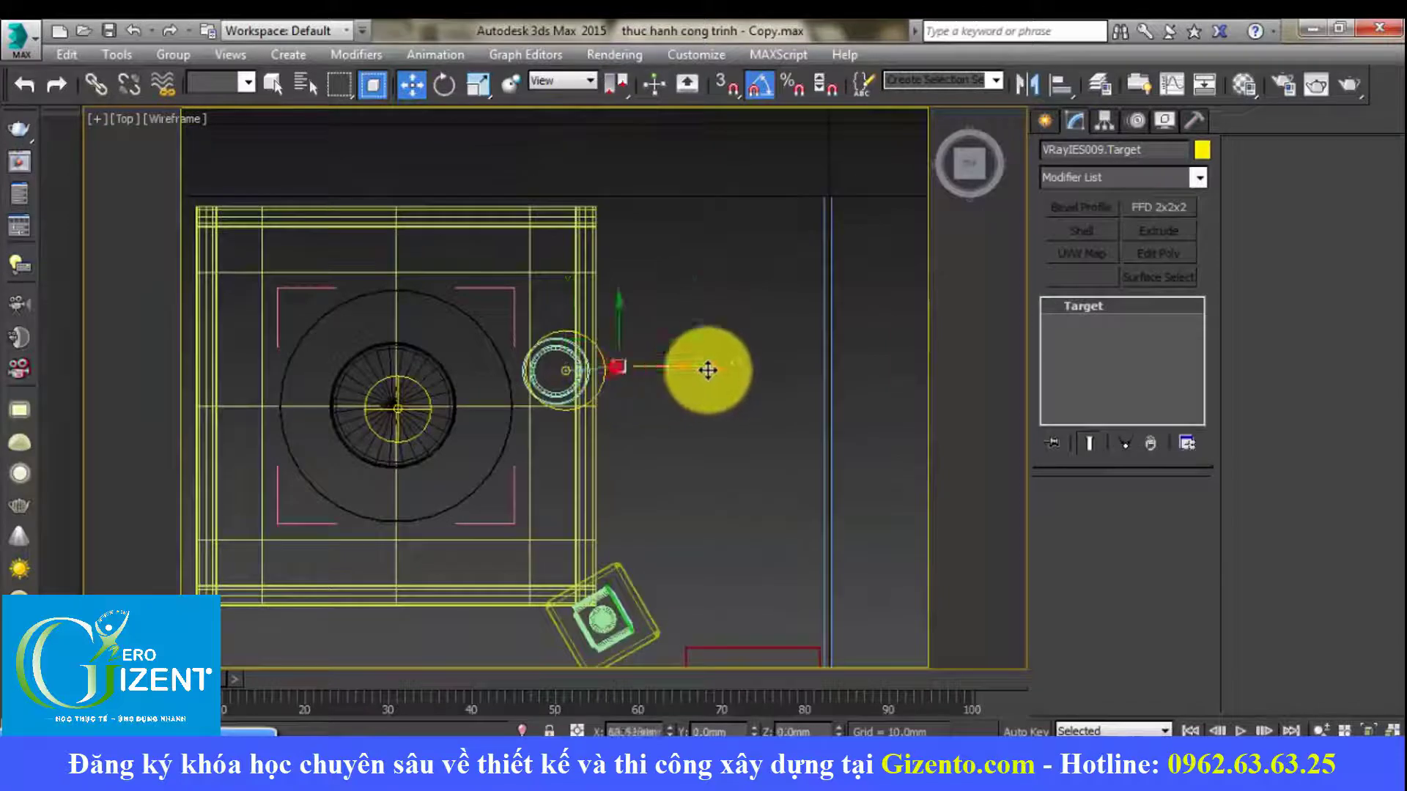
# Step: Select the VRayIES003 light target and move it to the right
pyautogui.scroll(-5, 724, 325)
pyautogui.scroll(2, 685, 383)
pyautogui.scroll(3, 638, 299)
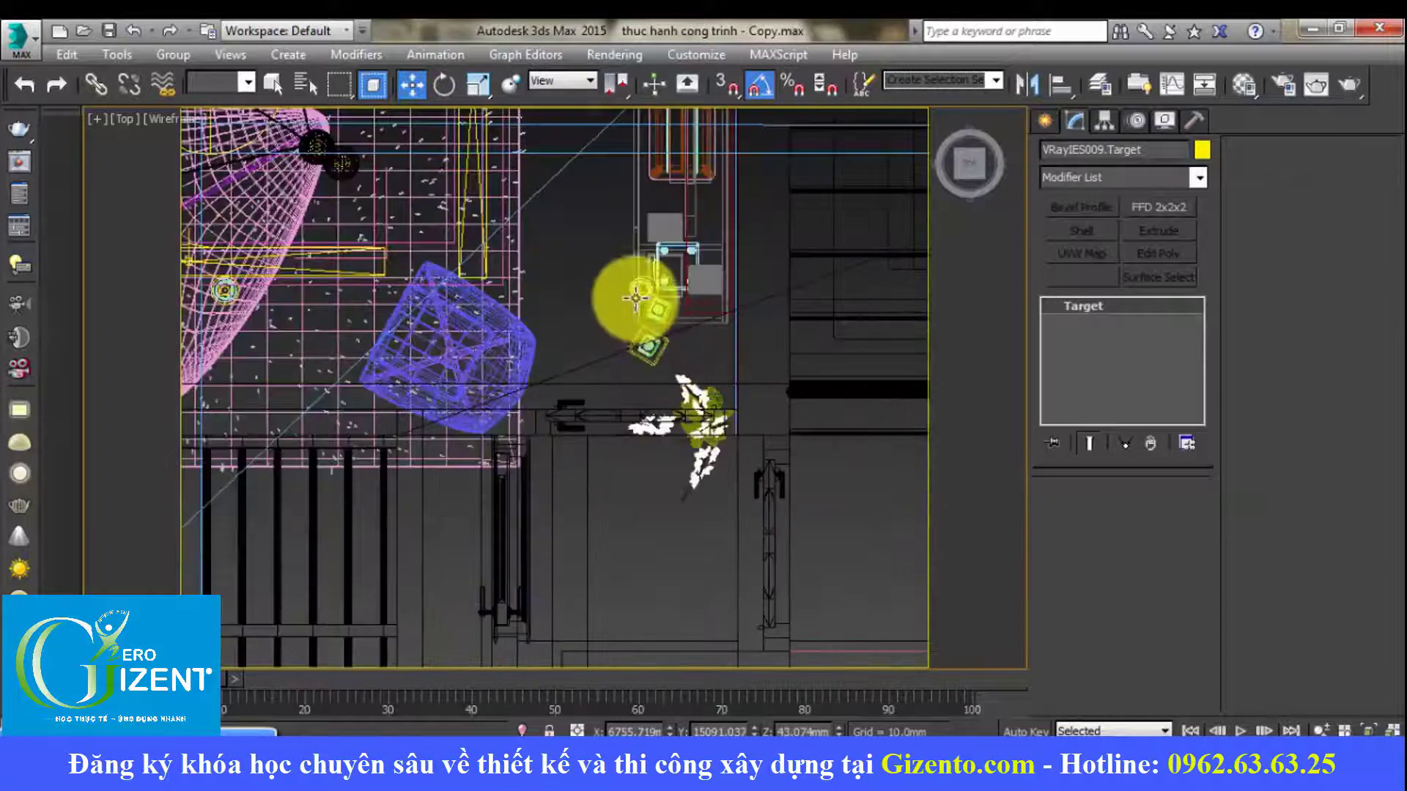
pyautogui.scroll(3, 657, 270)
pyautogui.click(725, 243)
pyautogui.scroll(-2, 755, 220)
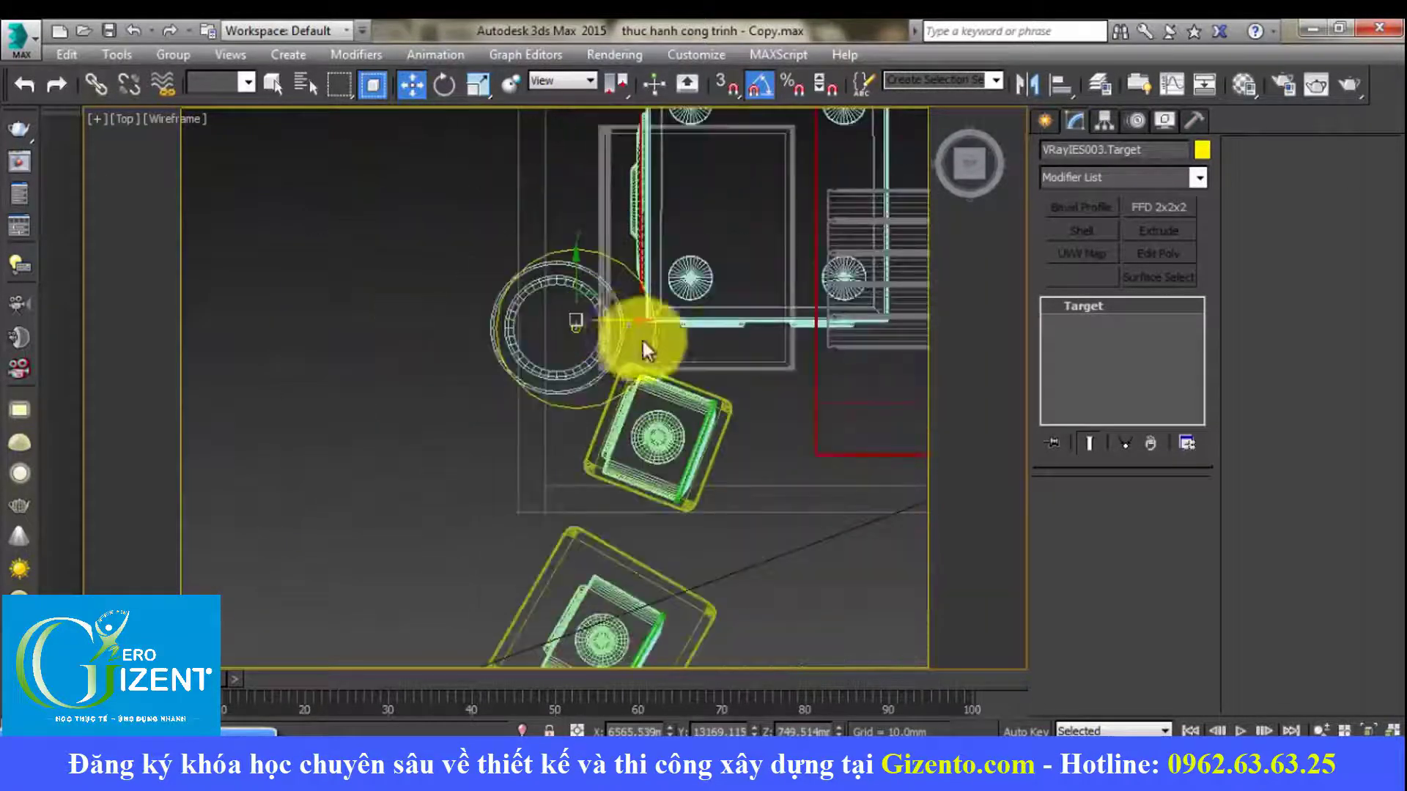
pyautogui.moveTo(624, 317); pyautogui.dragTo(733, 320)
pyautogui.moveTo(733, 320)
pyautogui.keyDown('alt'); pyautogui.mouseDown(button='middle')
pyautogui.moveTo(710, 298)
pyautogui.moveTo(728, 272)
pyautogui.mouseUp(button='middle'); pyautogui.keyUp('alt')
# Step: Look through the VRayCam003 camera and select the wall shelf box
pyautogui.press('c')
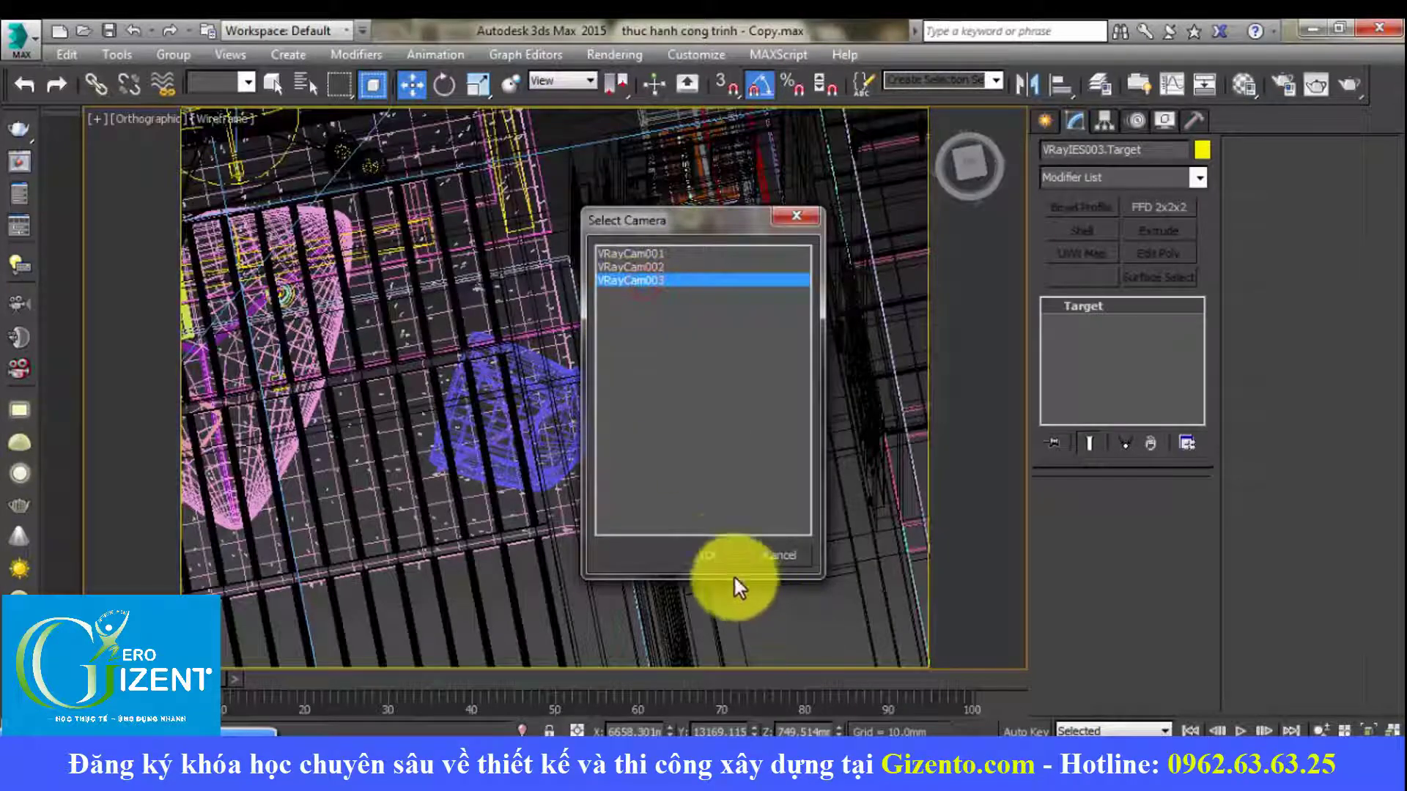
pyautogui.click(719, 552)
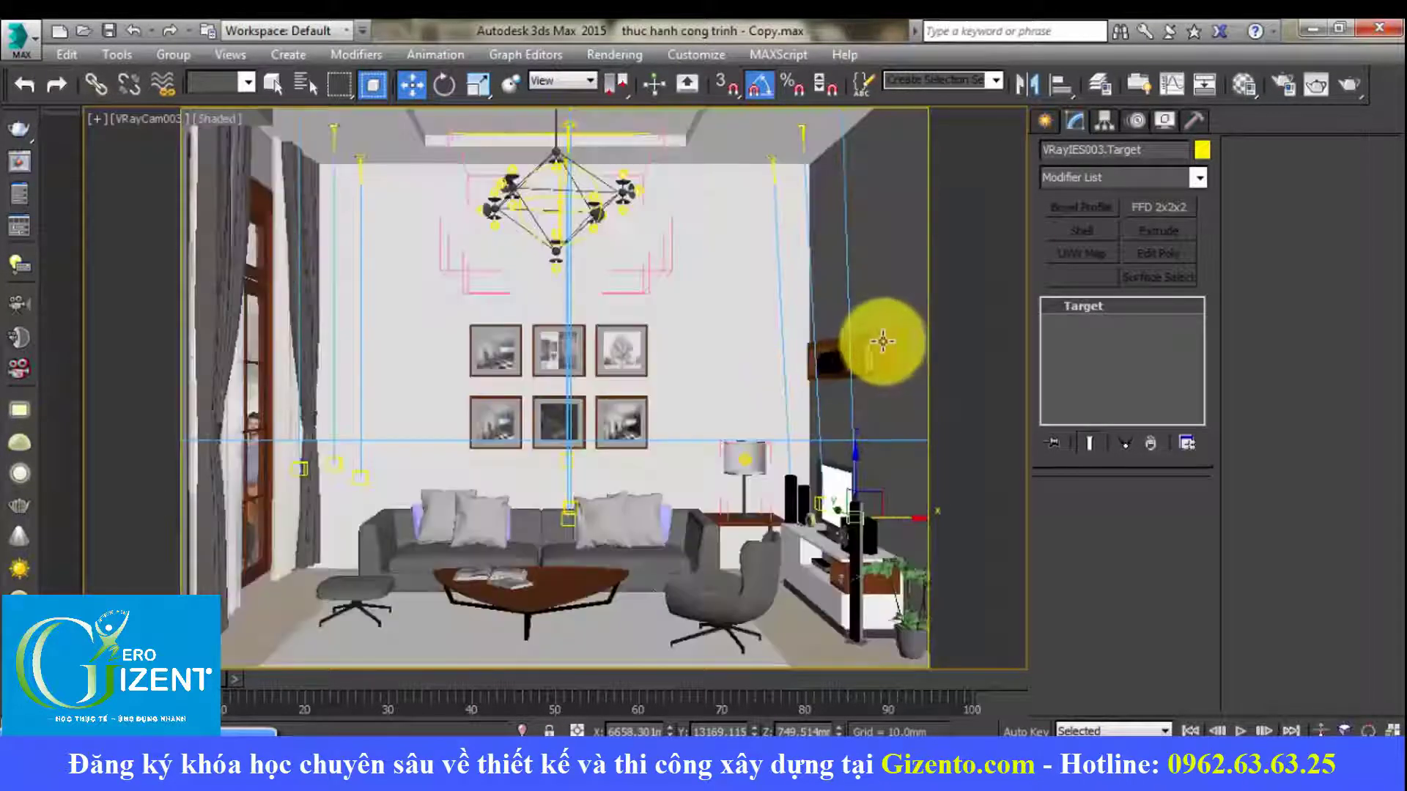
pyautogui.click(883, 342)
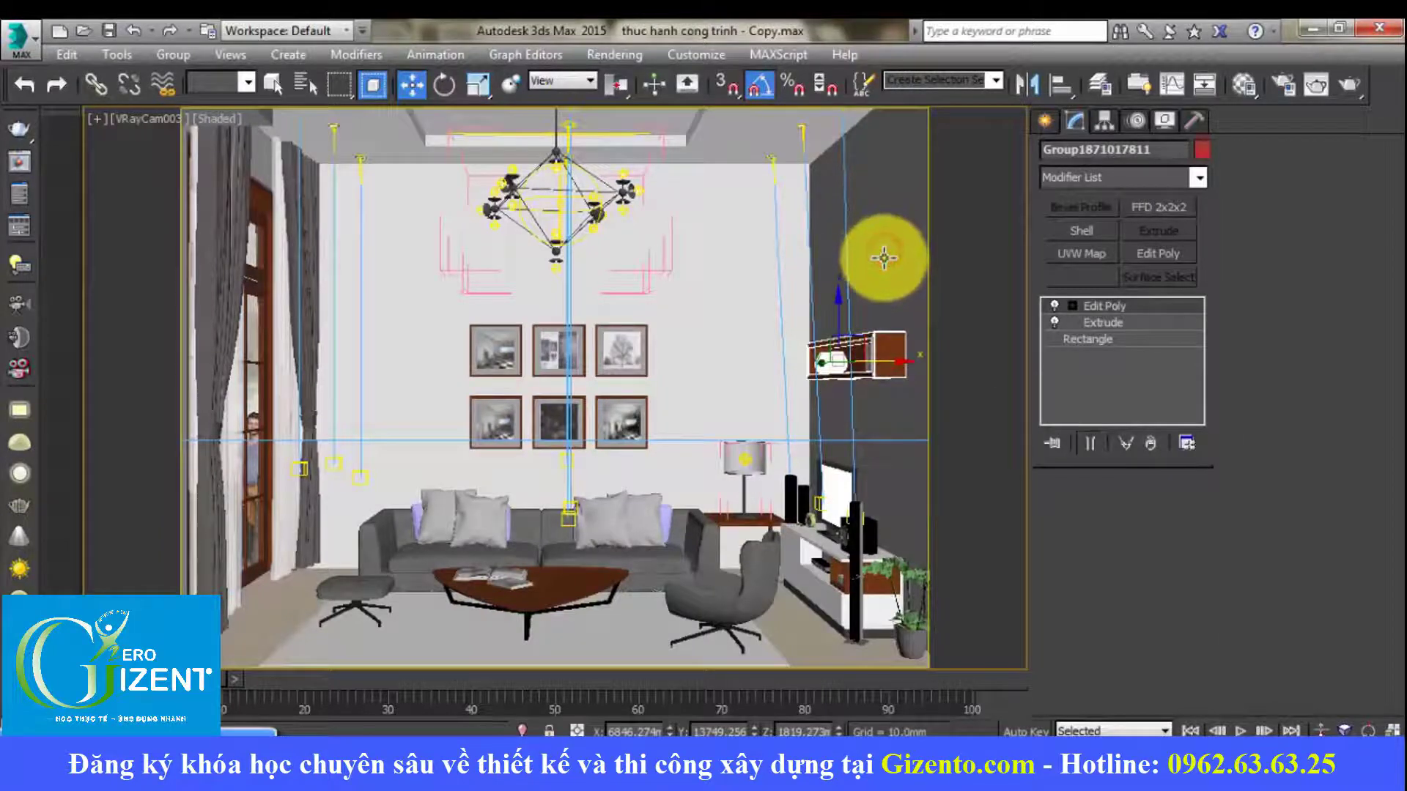
# Step: Check the shelf's material in the Material Editor, then select the Rectangle019 shelf piece
pyautogui.press('m')
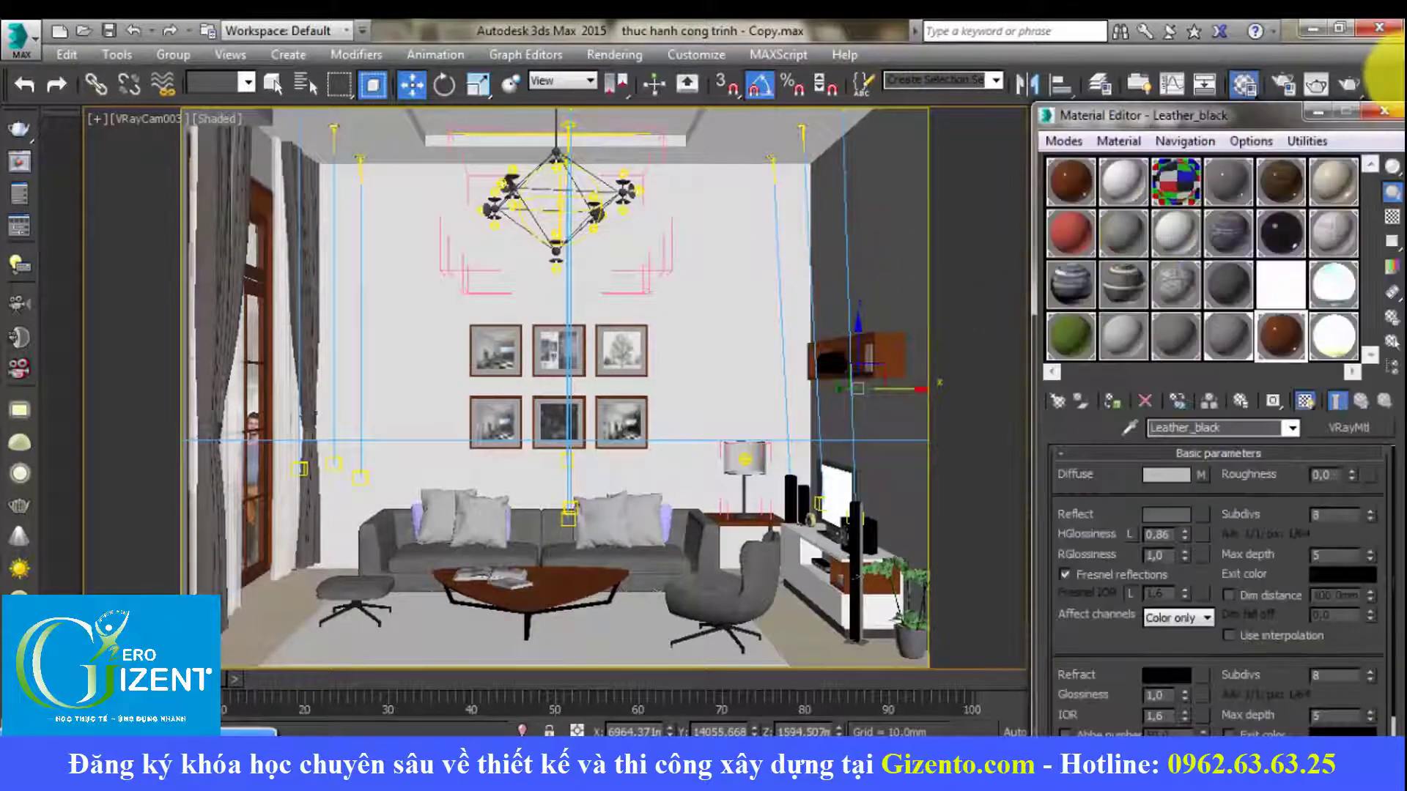
pyautogui.click(1385, 112)
pyautogui.click(864, 267)
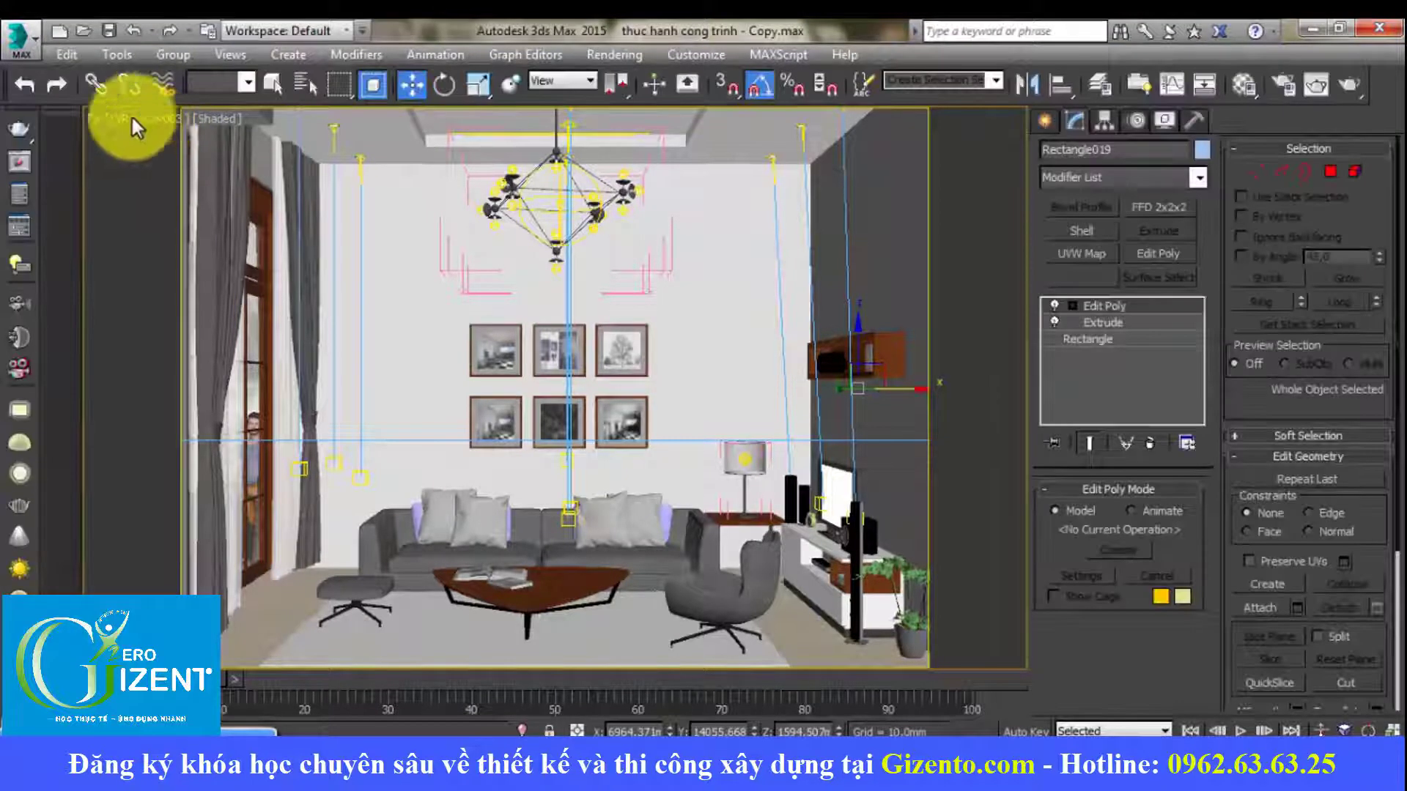
pyautogui.click(26, 49)
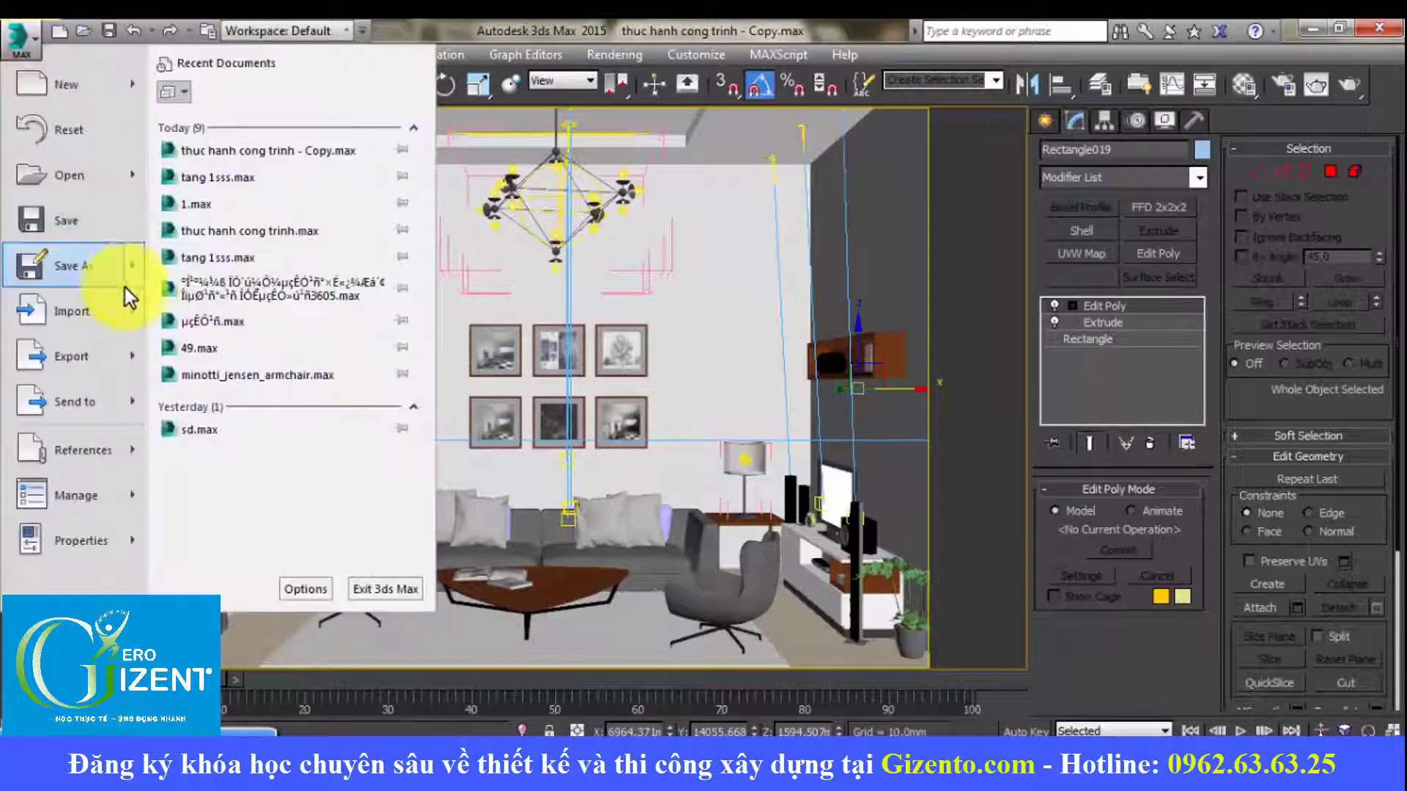
pyautogui.moveTo(73, 310)
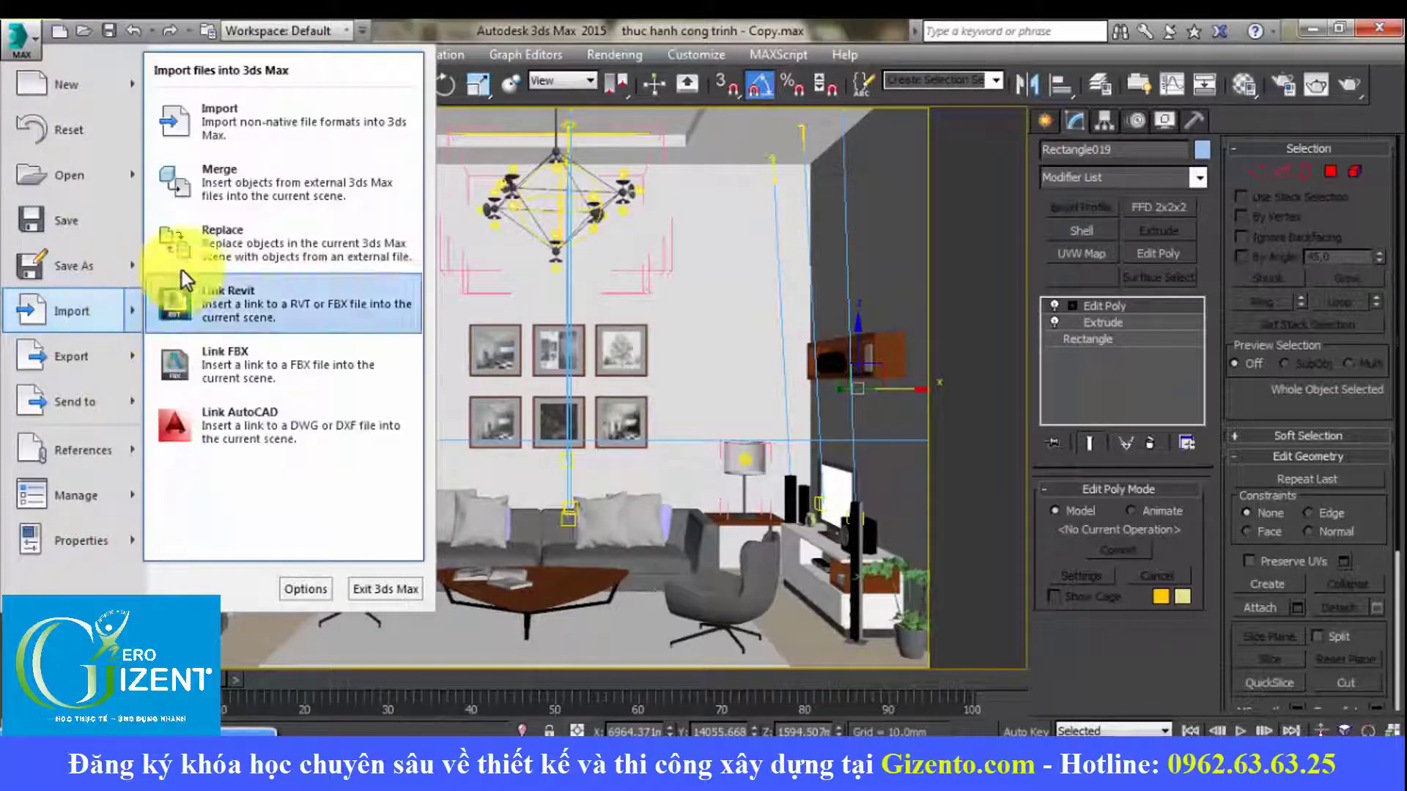
# Step: Start a Merge and browse from the Desktop into the personal folder's 111 subfolder
pyautogui.click(269, 185)
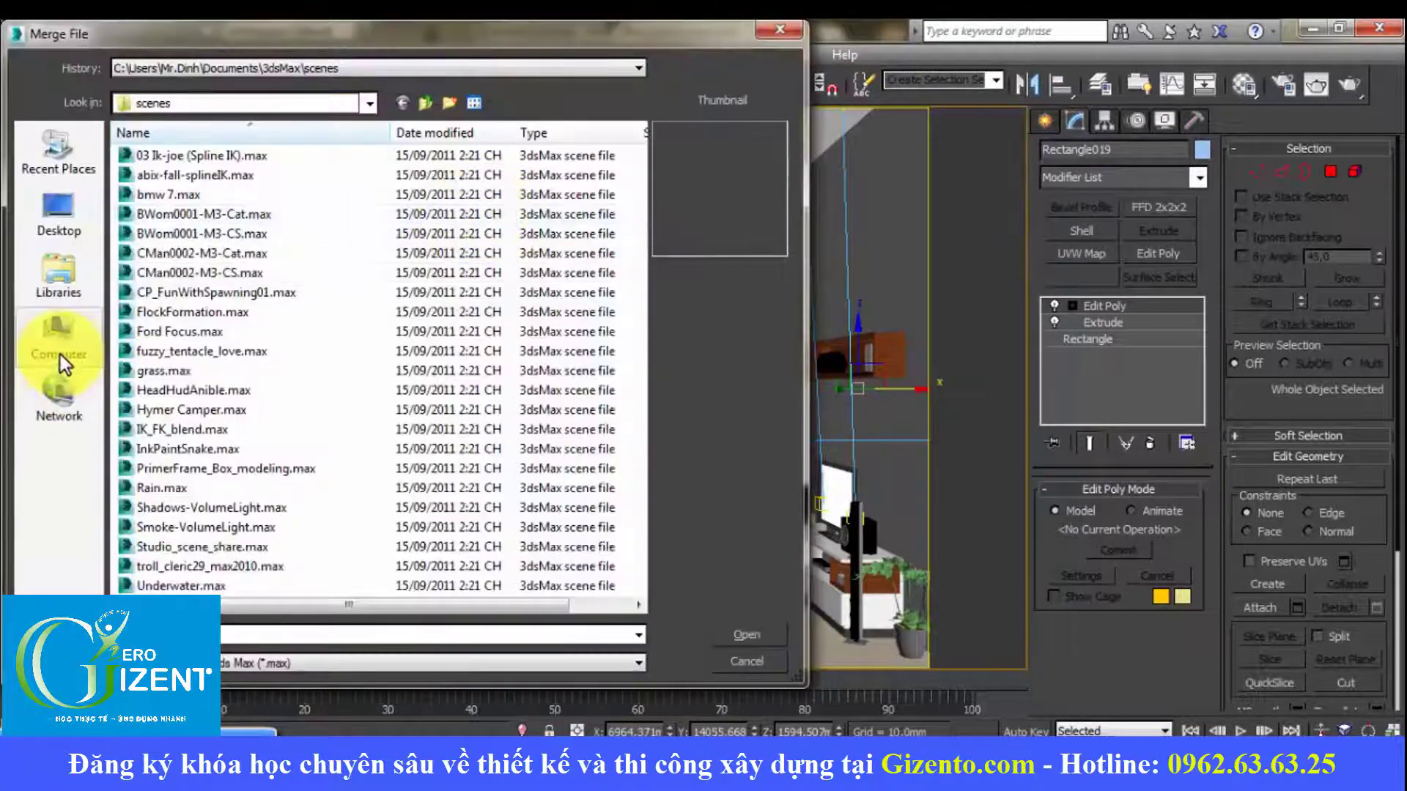
pyautogui.click(61, 351)
pyautogui.click(90, 225)
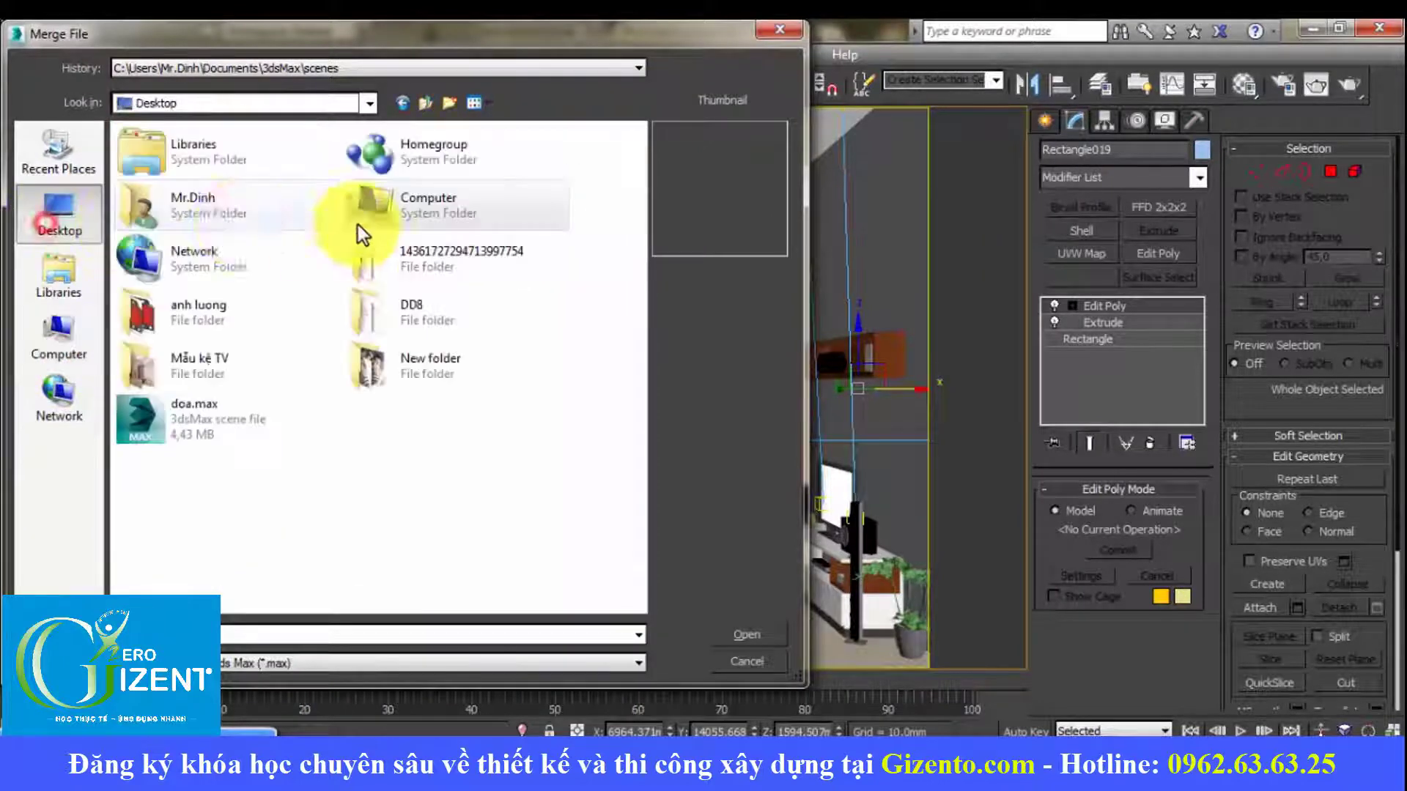
pyautogui.click(214, 317)
pyautogui.doubleClick(214, 317)
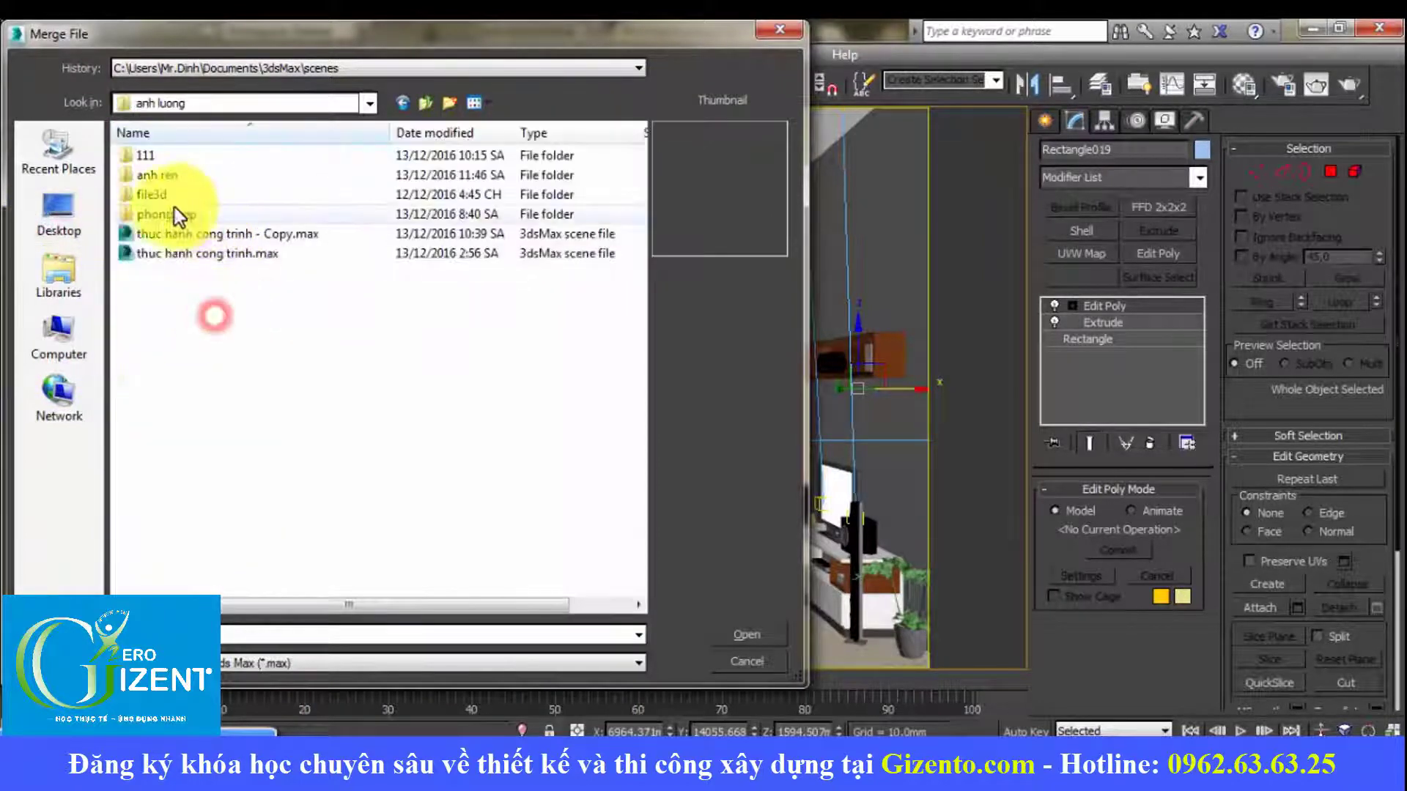
pyautogui.click(213, 233)
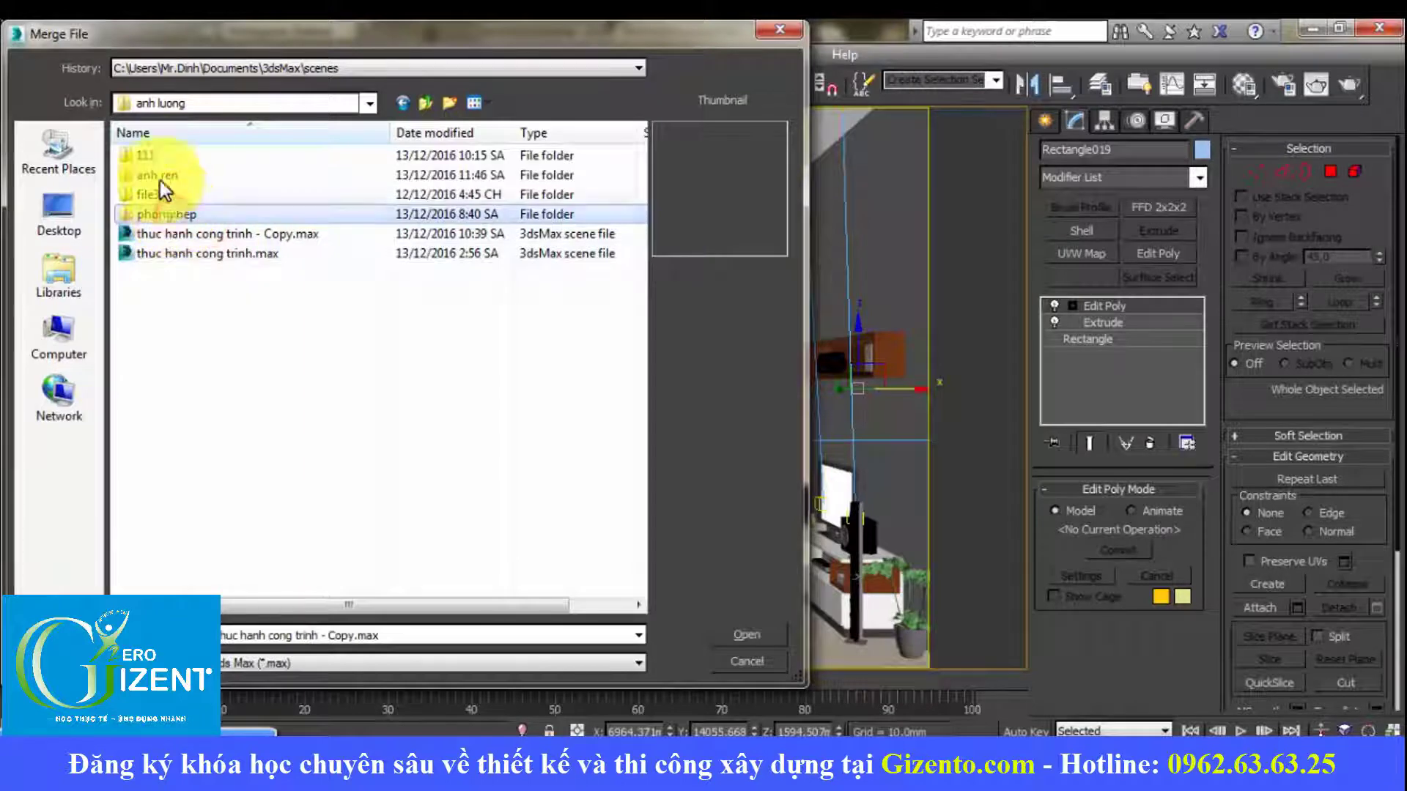
pyautogui.doubleClick(153, 155)
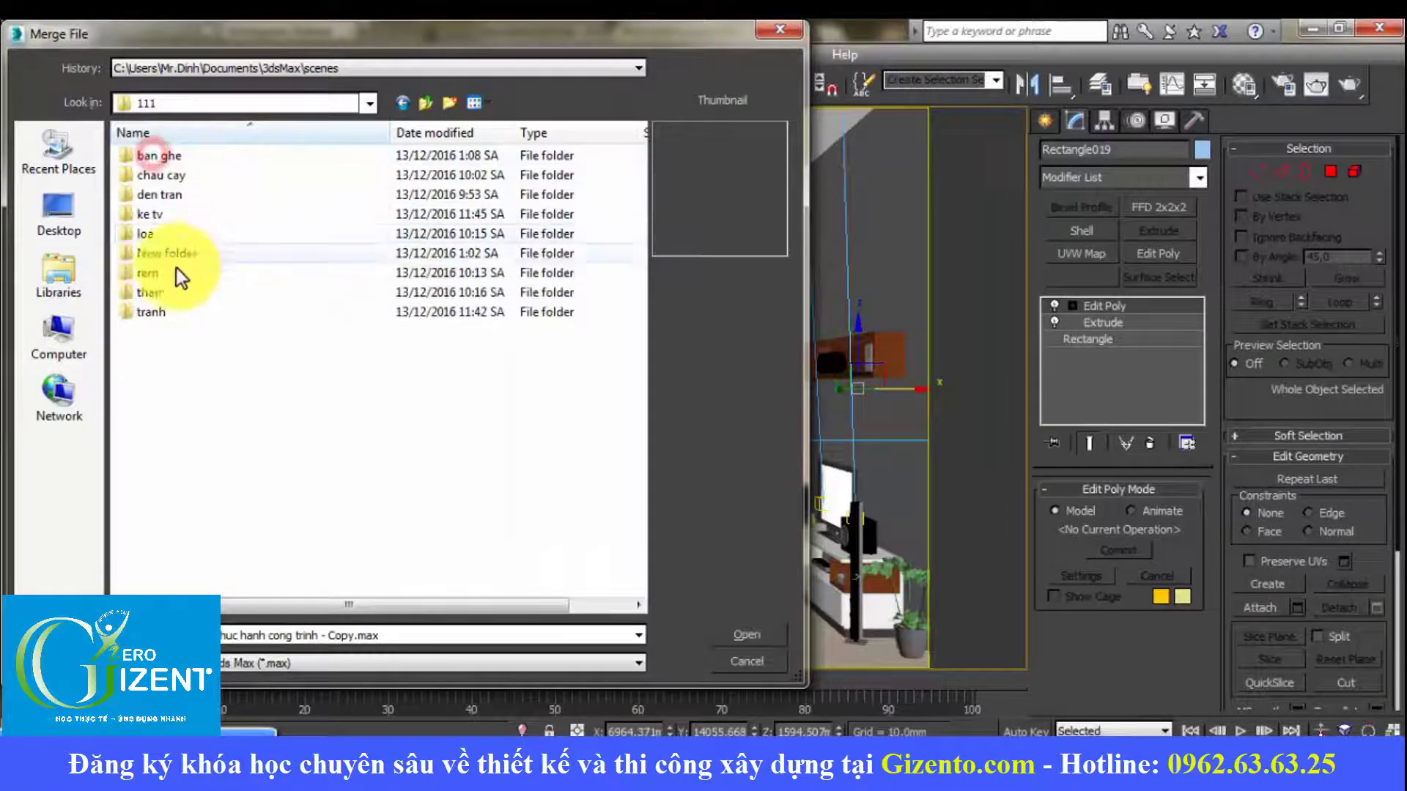
# Step: Go through the tranh subfolders and pick 美式电视柜2.max to merge
pyautogui.doubleClick(161, 317)
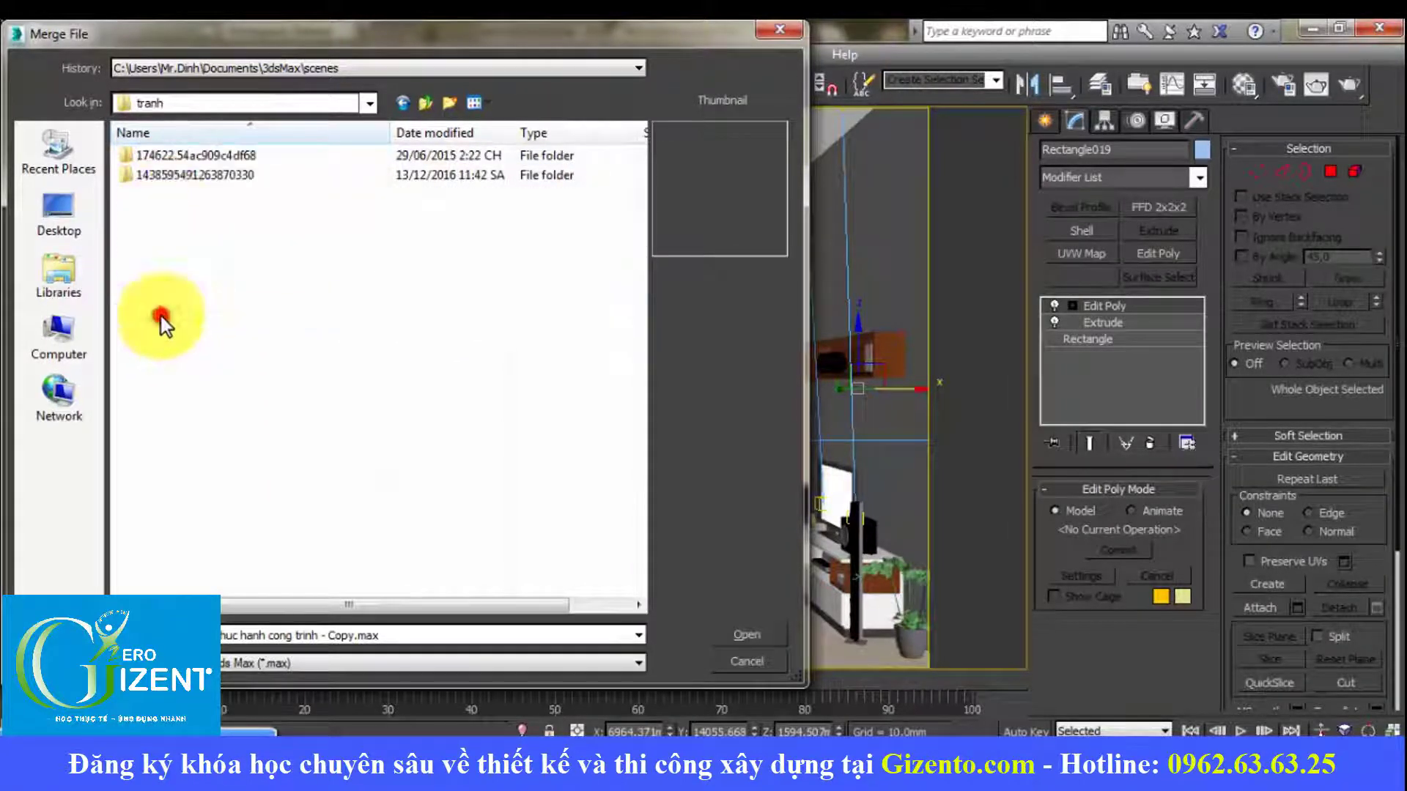
pyautogui.click(177, 173)
pyautogui.doubleClick(178, 175)
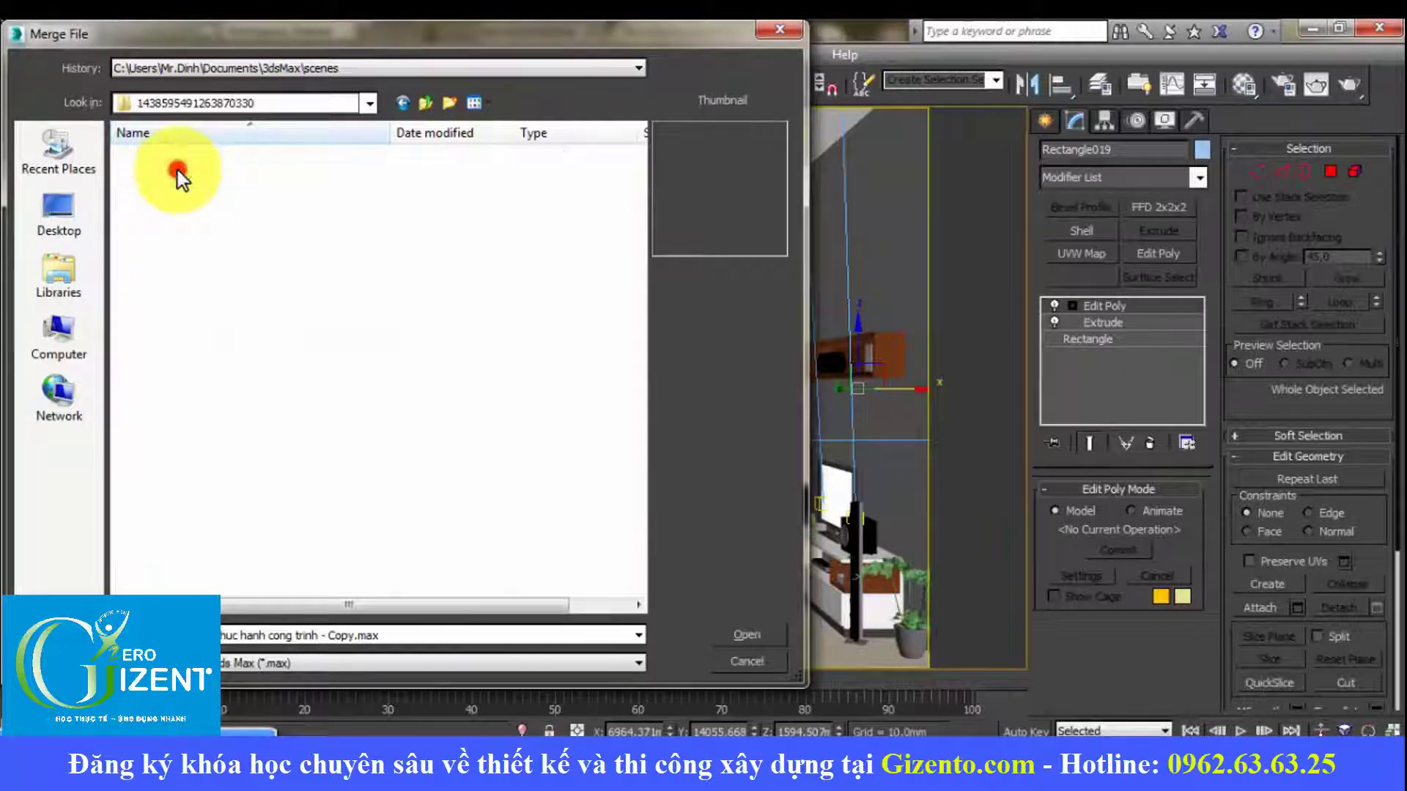
pyautogui.doubleClick(165, 155)
pyautogui.click(177, 159)
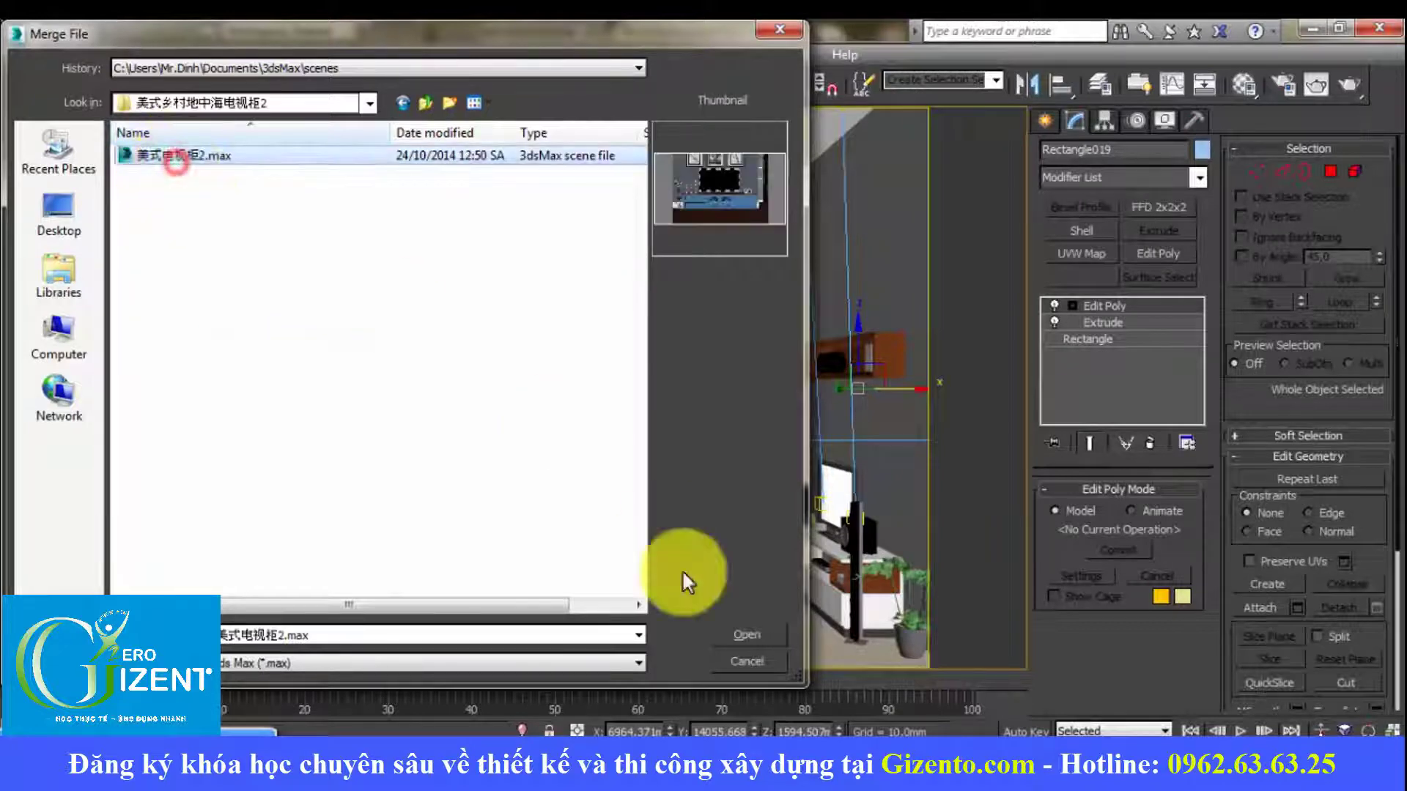
pyautogui.click(755, 636)
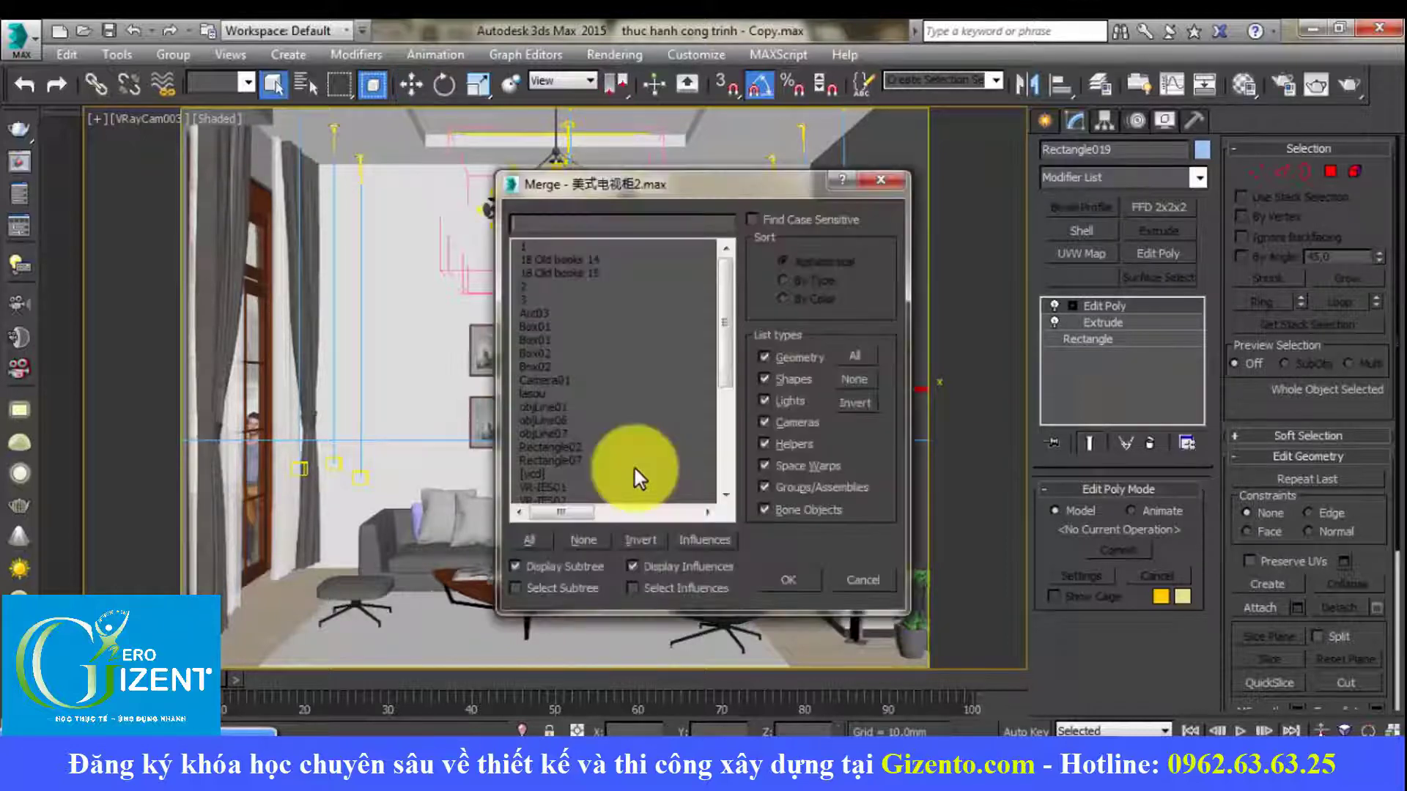
# Step: Merge all objects from 美式电视柜2.max, applying Merge to every duplicate object and material name
pyautogui.click(538, 539)
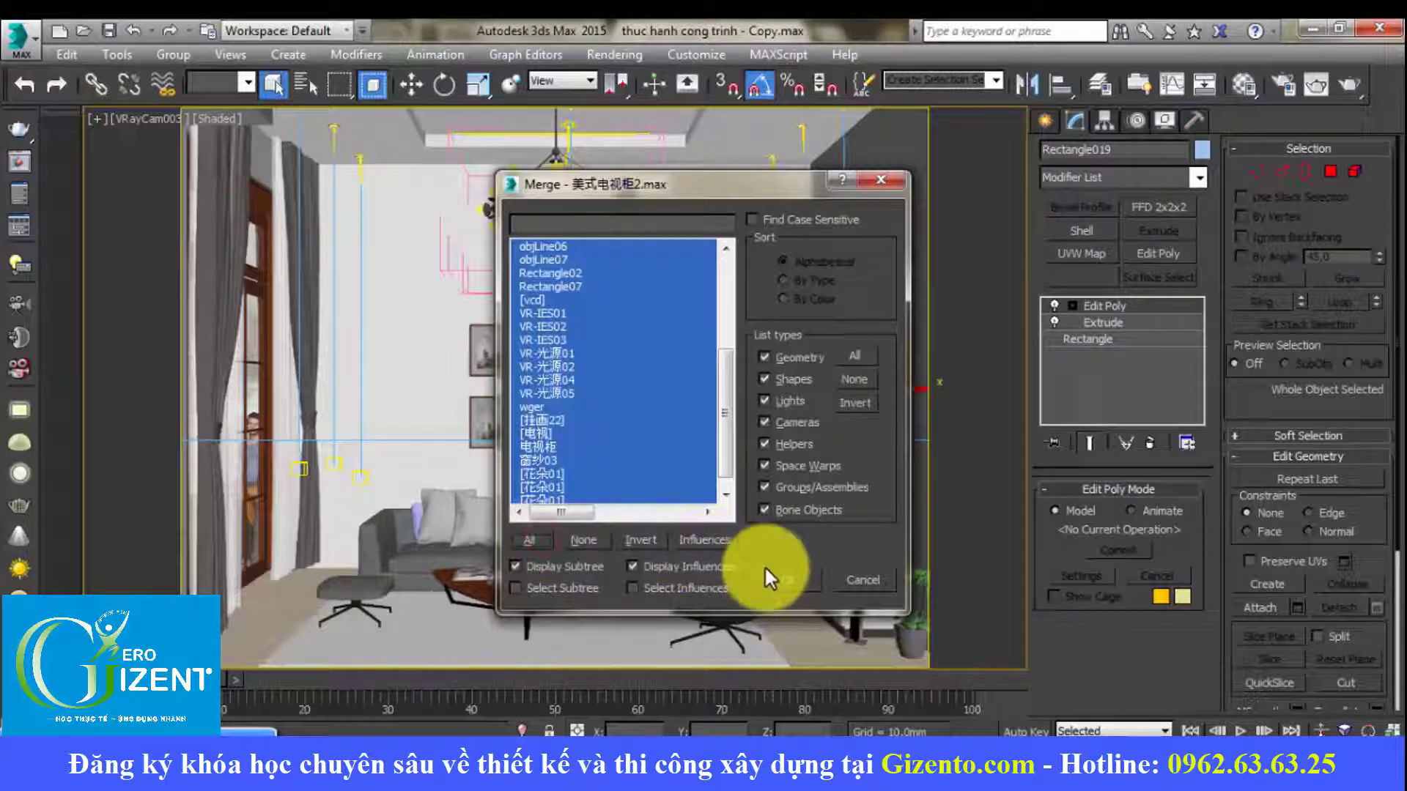
pyautogui.click(781, 584)
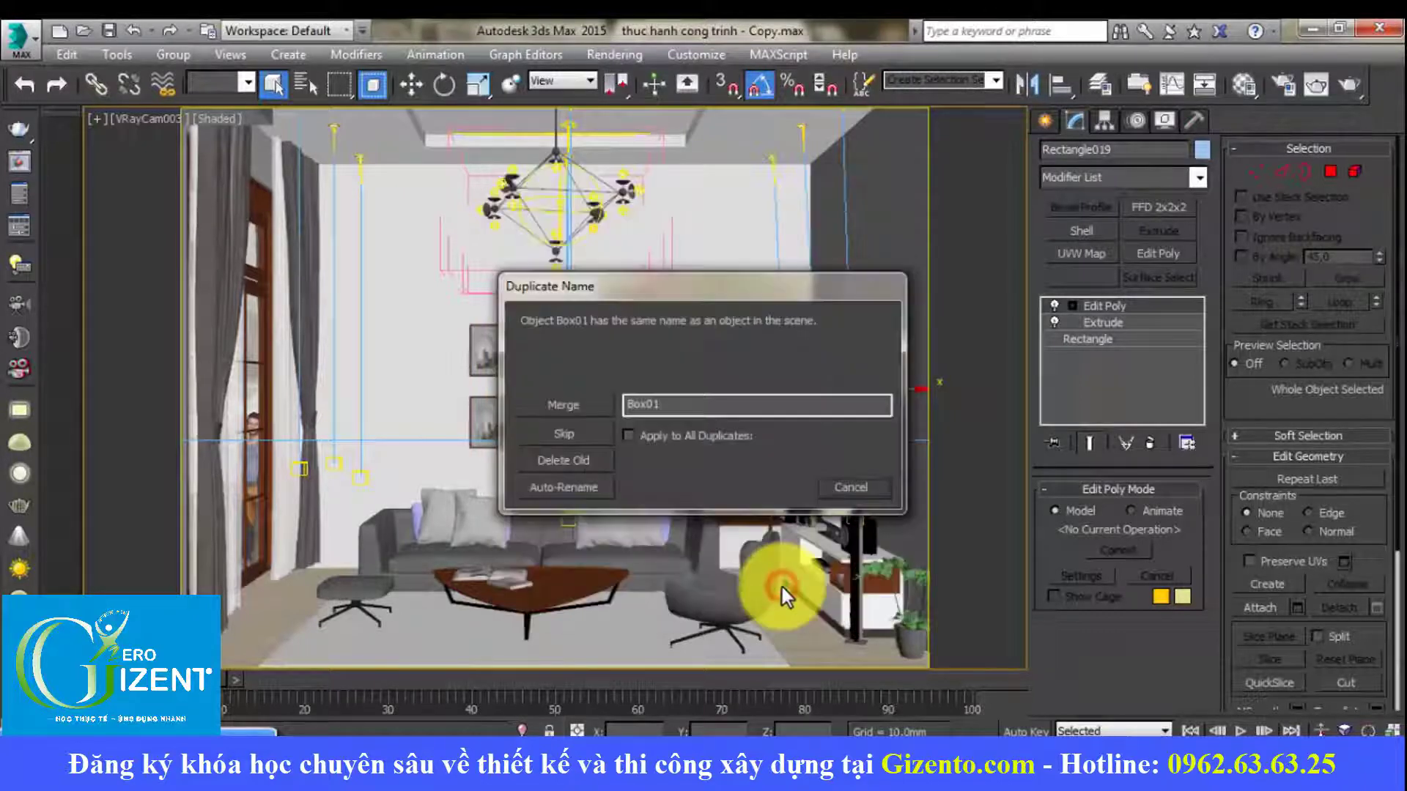
pyautogui.click(628, 435)
pyautogui.click(576, 488)
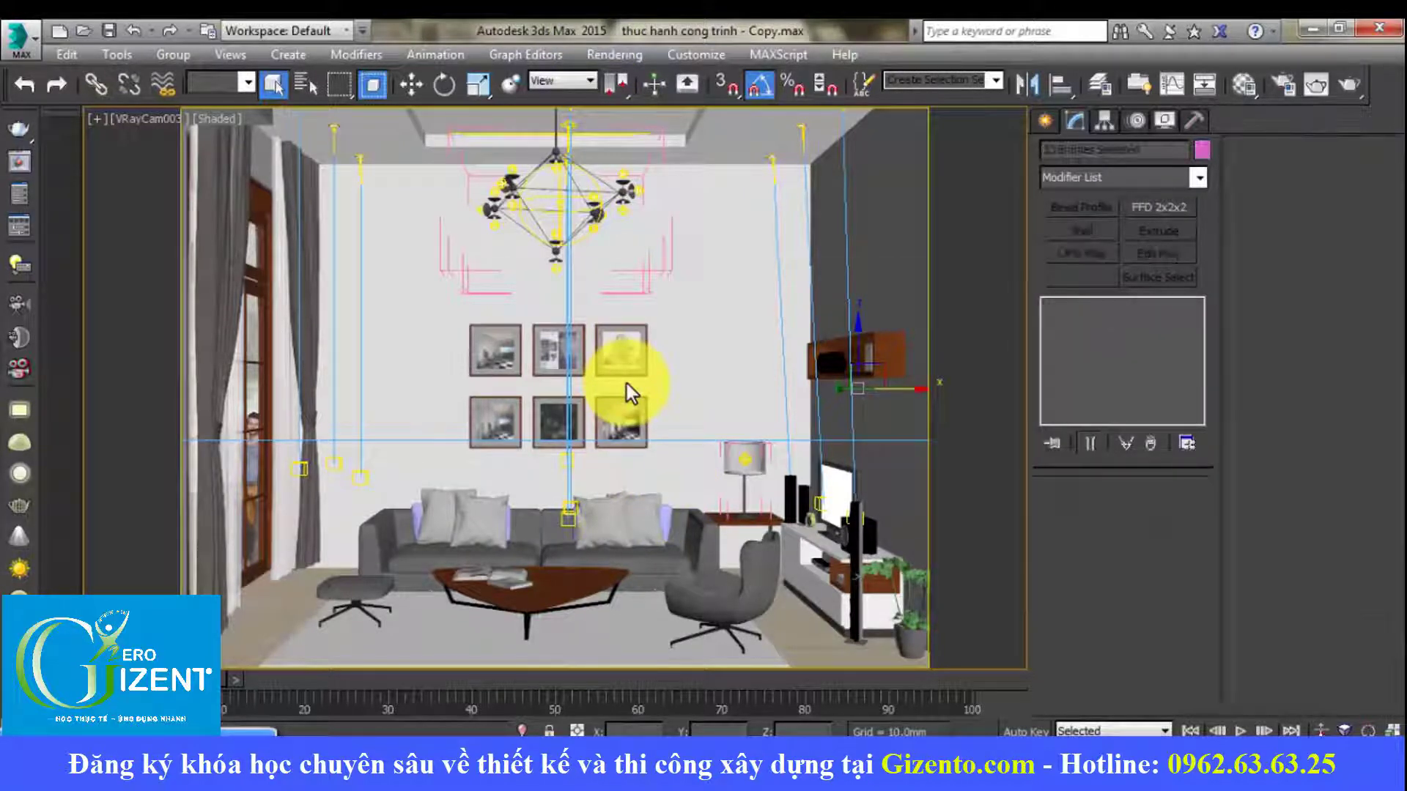
pyautogui.click(696, 414)
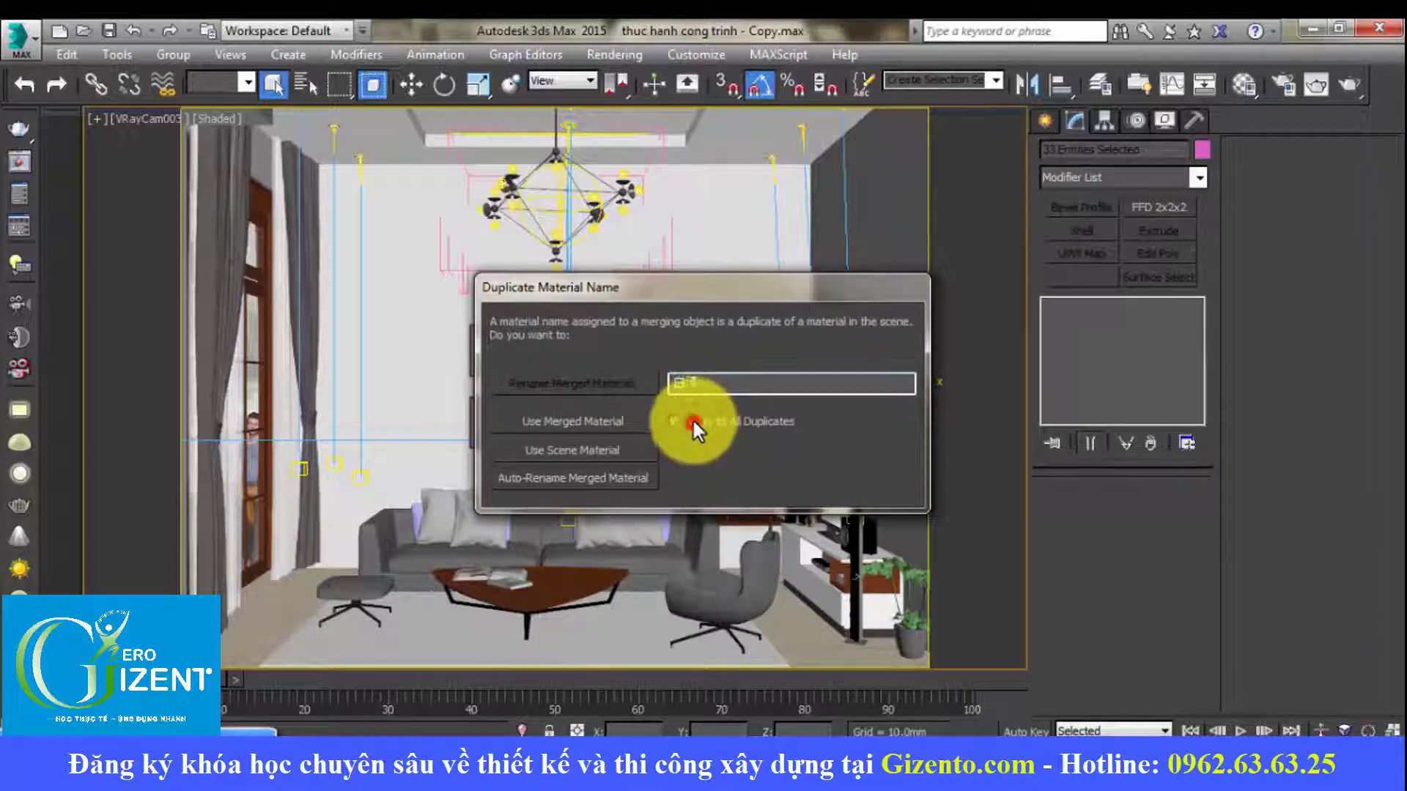
pyautogui.click(627, 478)
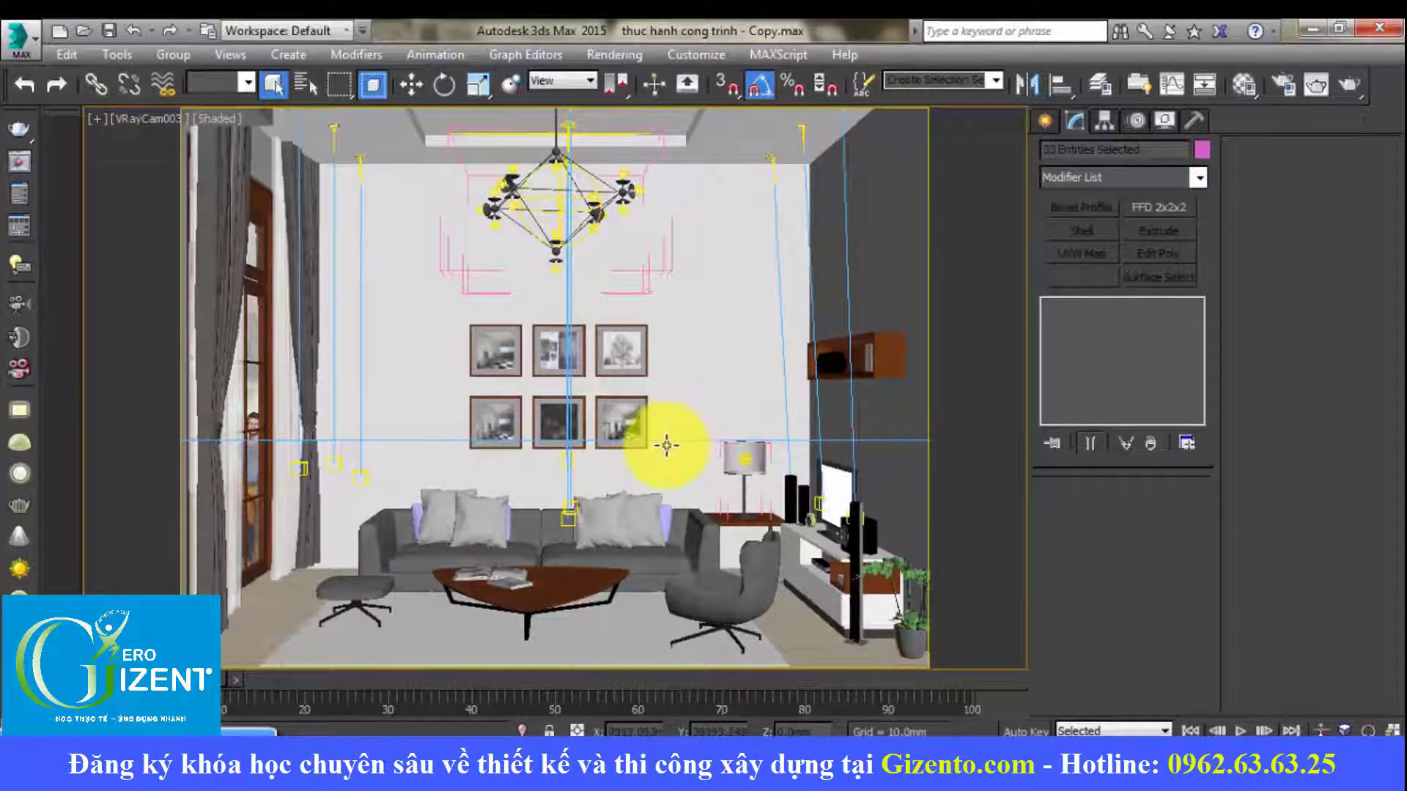
# Step: In the Top view, zoom to extents and move the merged furniture group left of the building
pyautogui.press('t')
pyautogui.press('z')
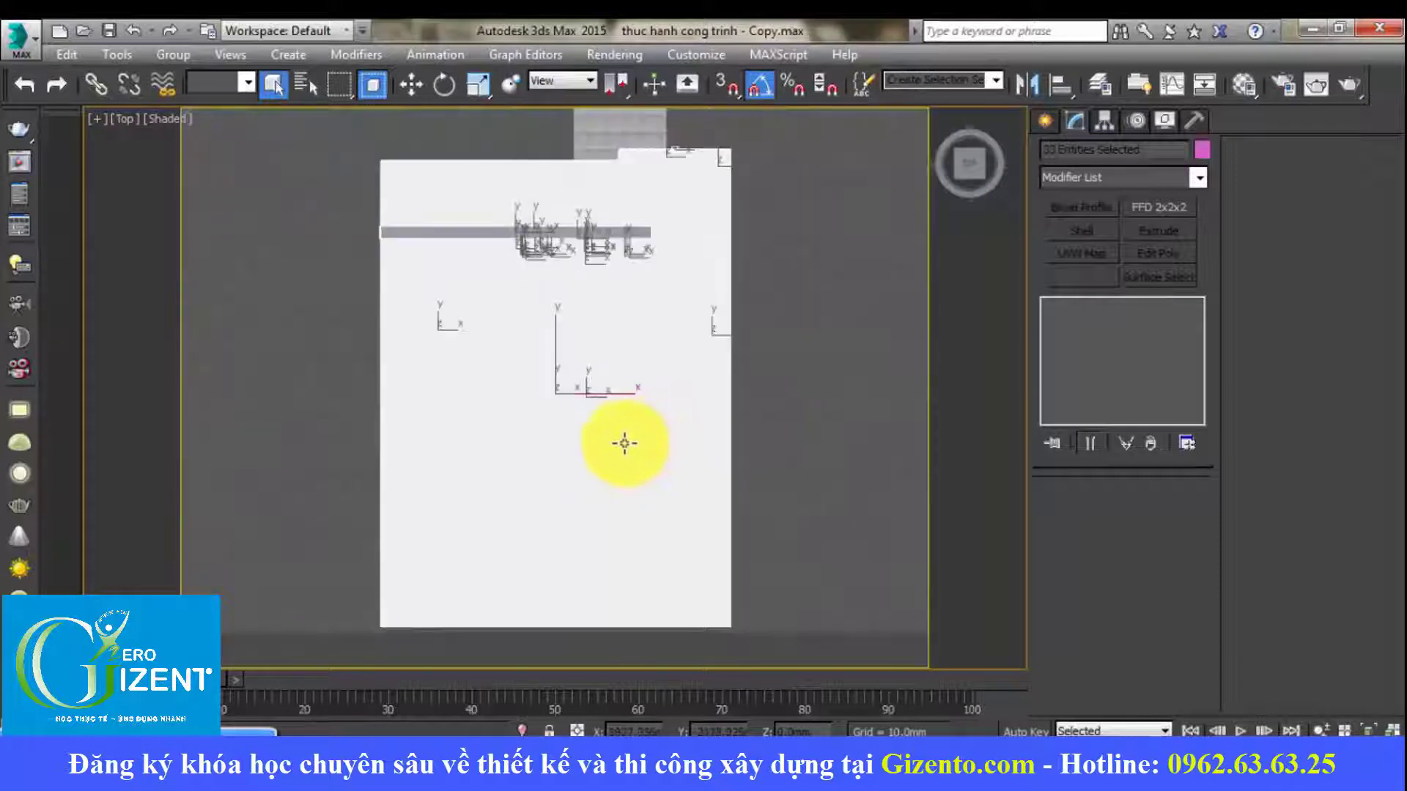
pyautogui.hotkey('ctrl', 'shift', 'z')
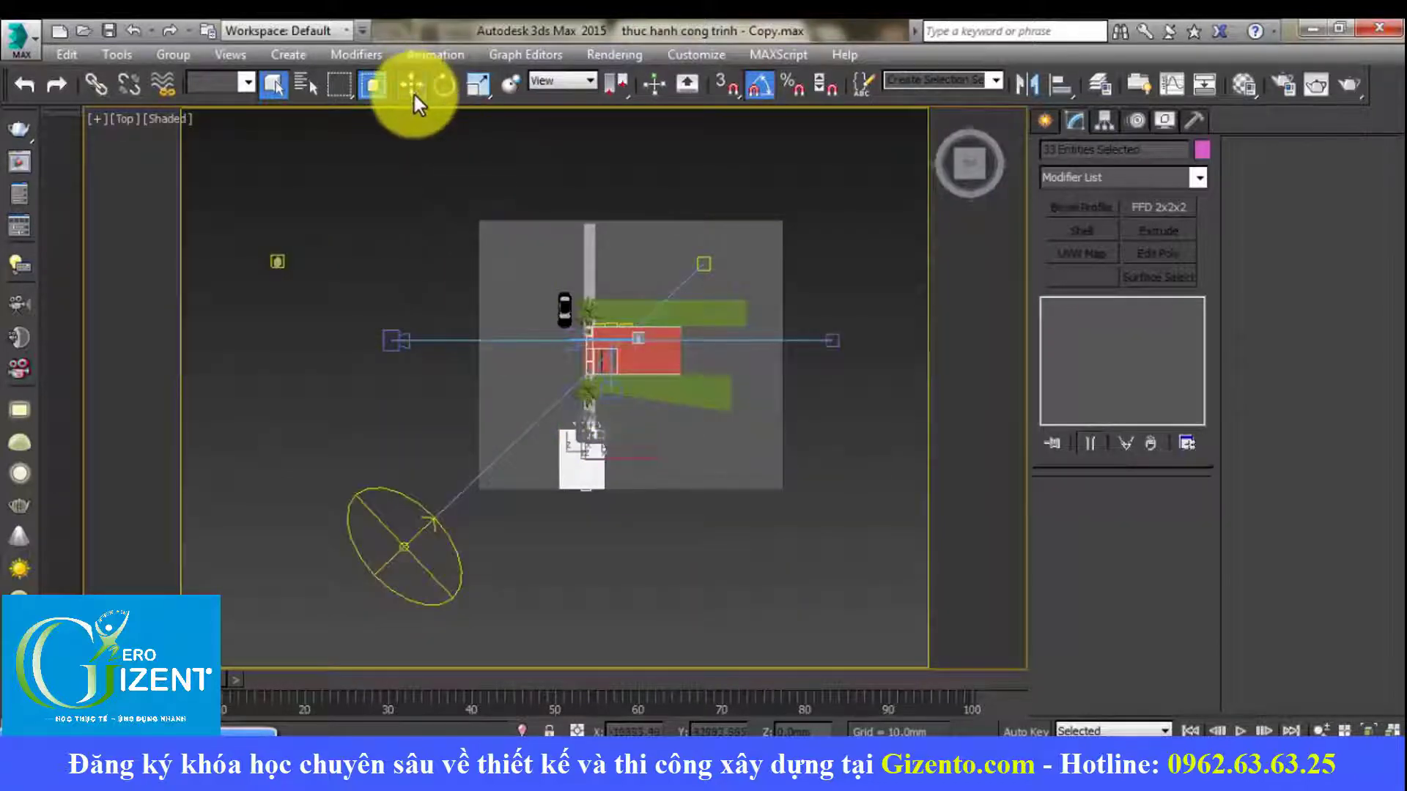
pyautogui.click(412, 85)
pyautogui.moveTo(593, 416)
pyautogui.mouseDown()
pyautogui.moveTo(339, 364)
pyautogui.moveTo(314, 403)
pyautogui.mouseUp()
pyautogui.keyDown('alt'); pyautogui.moveTo(314, 402); pyautogui.dragTo(440, 327, button='middle'); pyautogui.keyUp('alt')
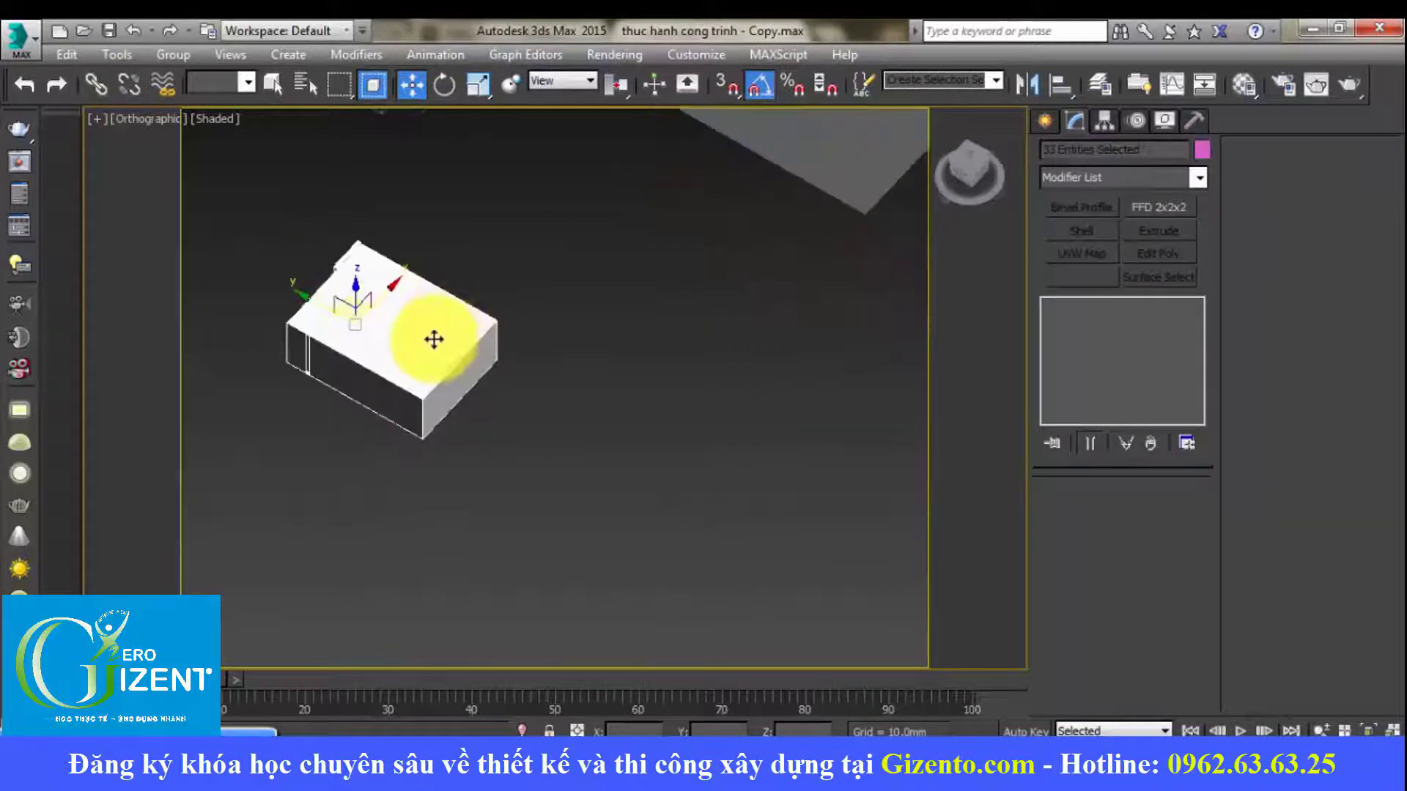
# Step: Select the white box, end isolation and orbit toward the wall and TV cabinet
pyautogui.click(433, 339)
pyautogui.hotkey('alt', 'q')
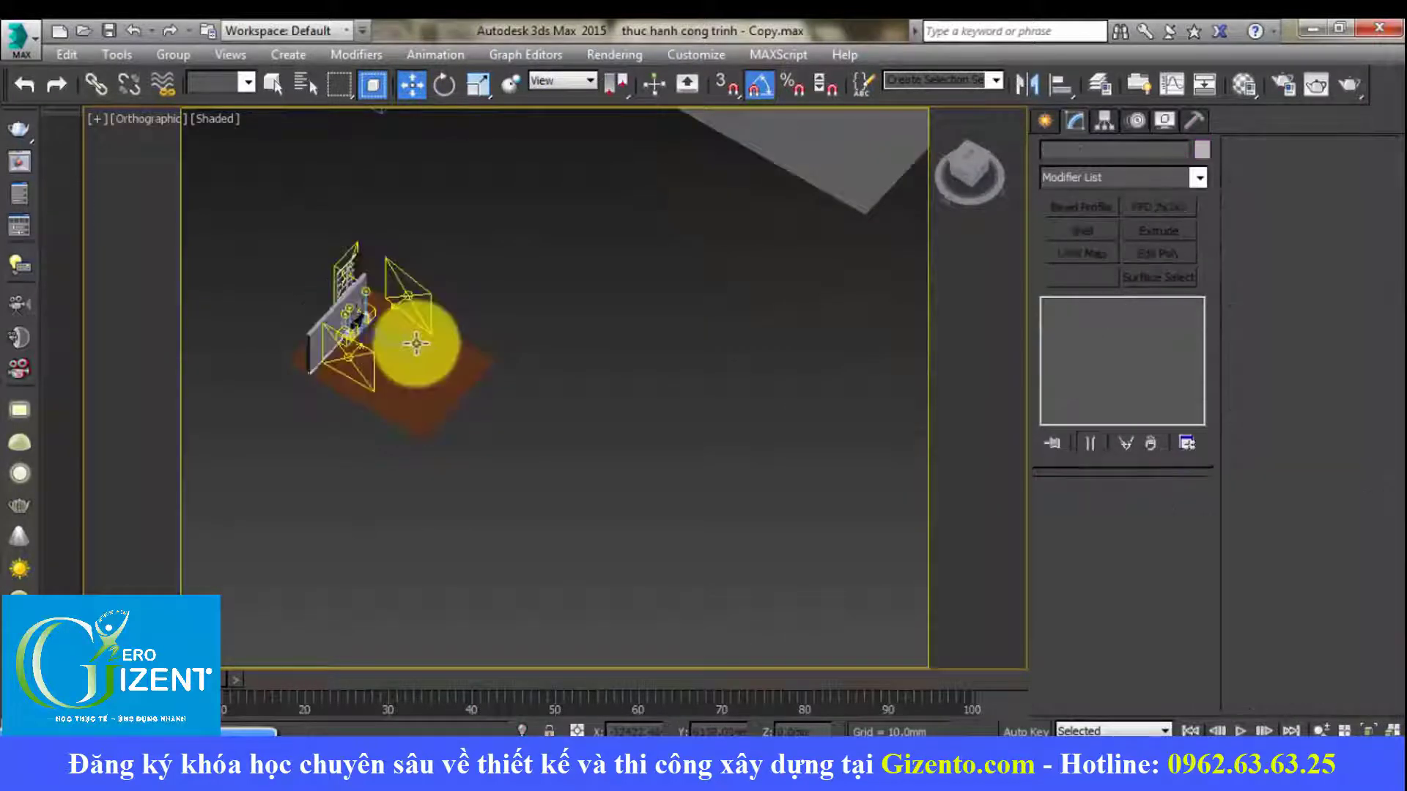
pyautogui.scroll(3, 454, 352)
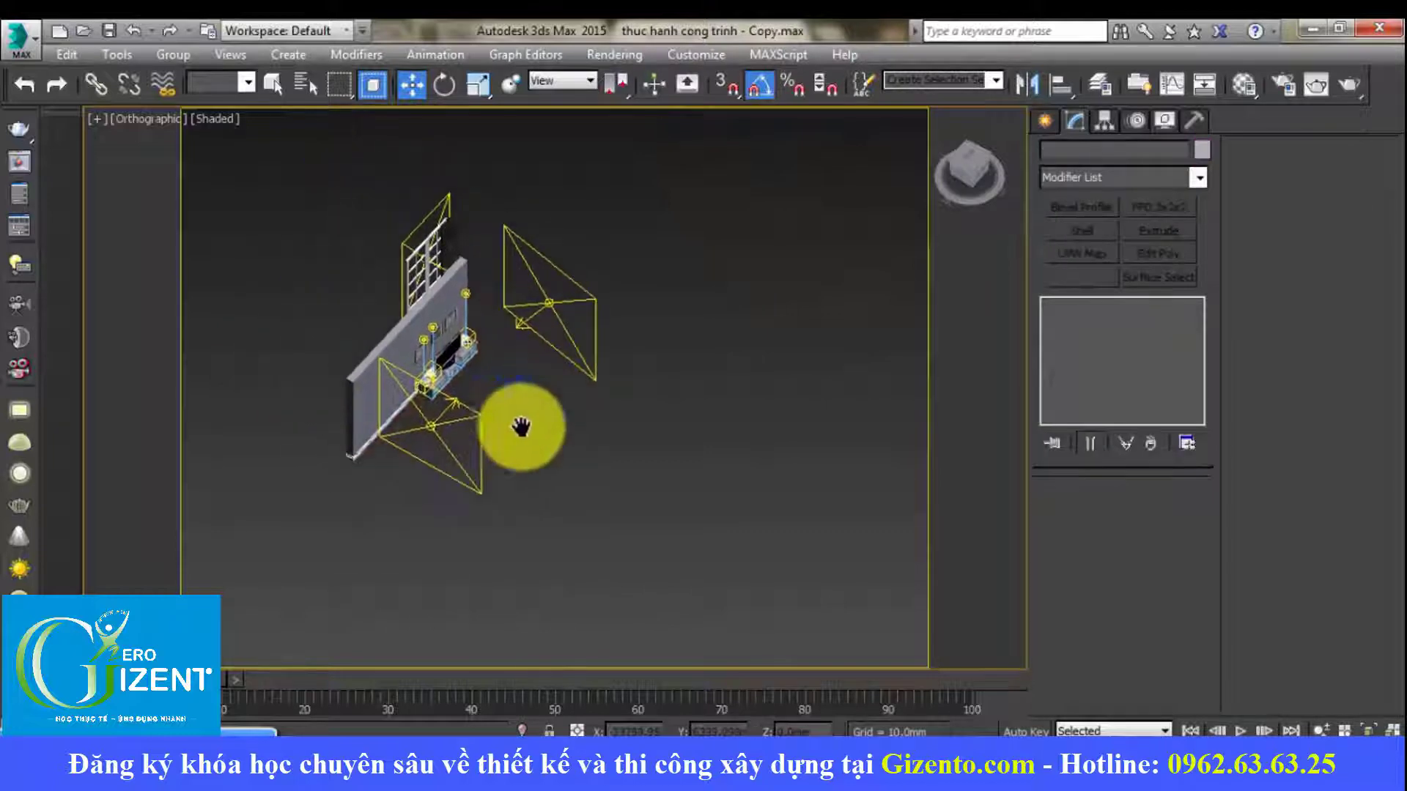
pyautogui.moveTo(435, 375)
pyautogui.keyDown('alt'); pyautogui.mouseDown(button='middle')
pyautogui.moveTo(599, 415)
pyautogui.moveTo(597, 493)
pyautogui.mouseUp(button='middle'); pyautogui.keyUp('alt')
pyautogui.click(628, 392)
pyautogui.moveTo(559, 314)
pyautogui.mouseDown(button='middle')
pyautogui.moveTo(728, 327)
pyautogui.moveTo(681, 478)
pyautogui.mouseUp(button='middle')
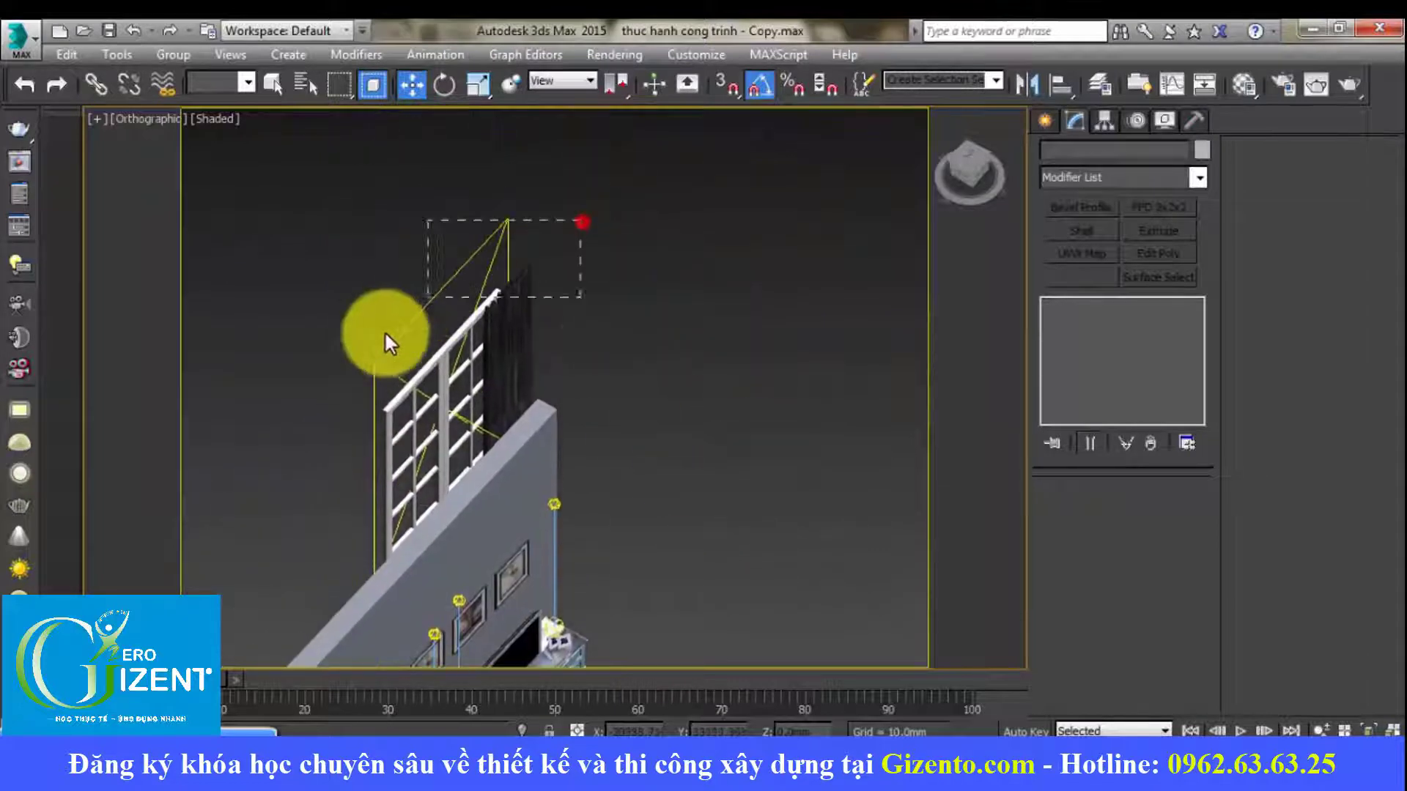
pyautogui.moveTo(433, 353); pyautogui.dragTo(434, 333)
# Step: Switch region selection to crossing mode, frame the TV cabinet and clear the selection
pyautogui.click(373, 85)
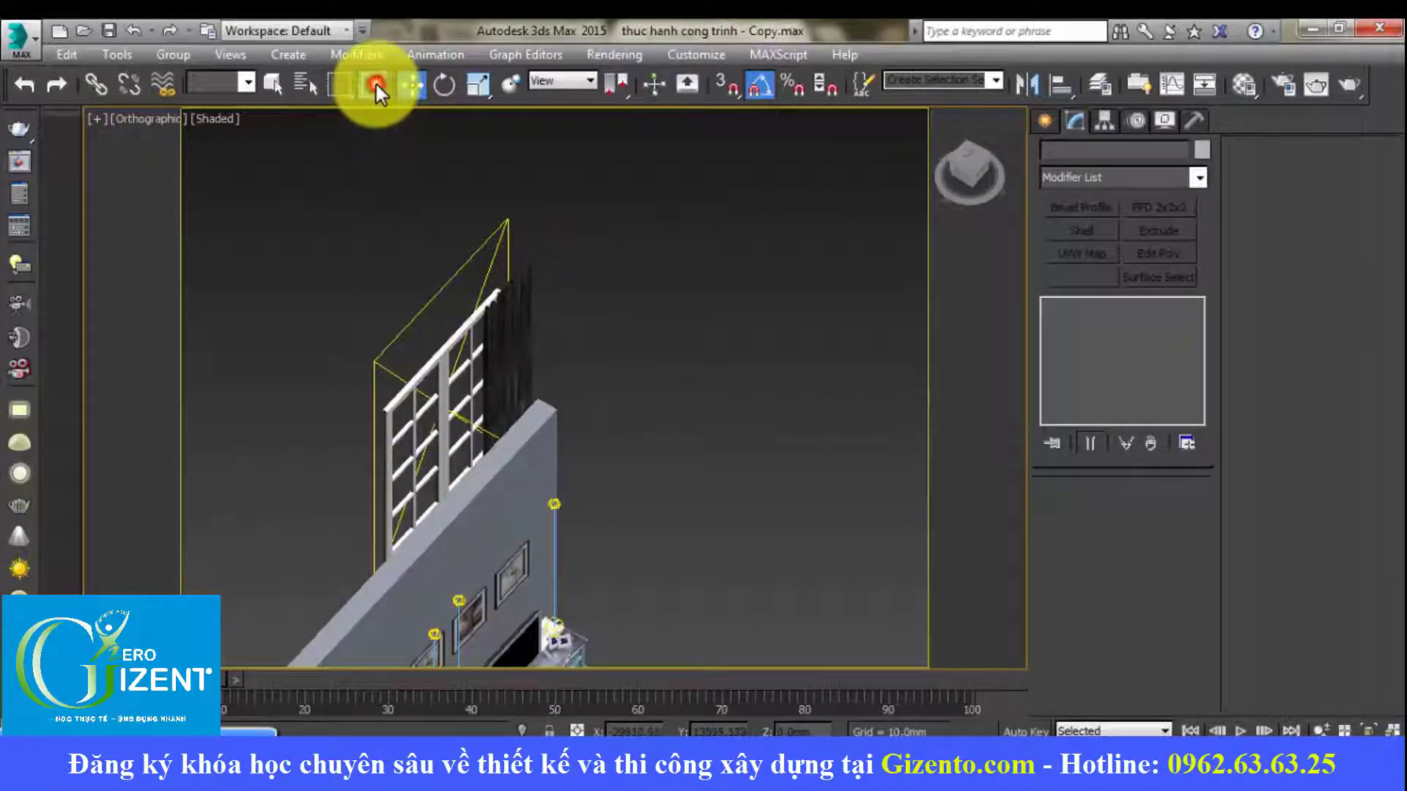
pyautogui.moveTo(486, 393); pyautogui.dragTo(590, 305, button='middle')
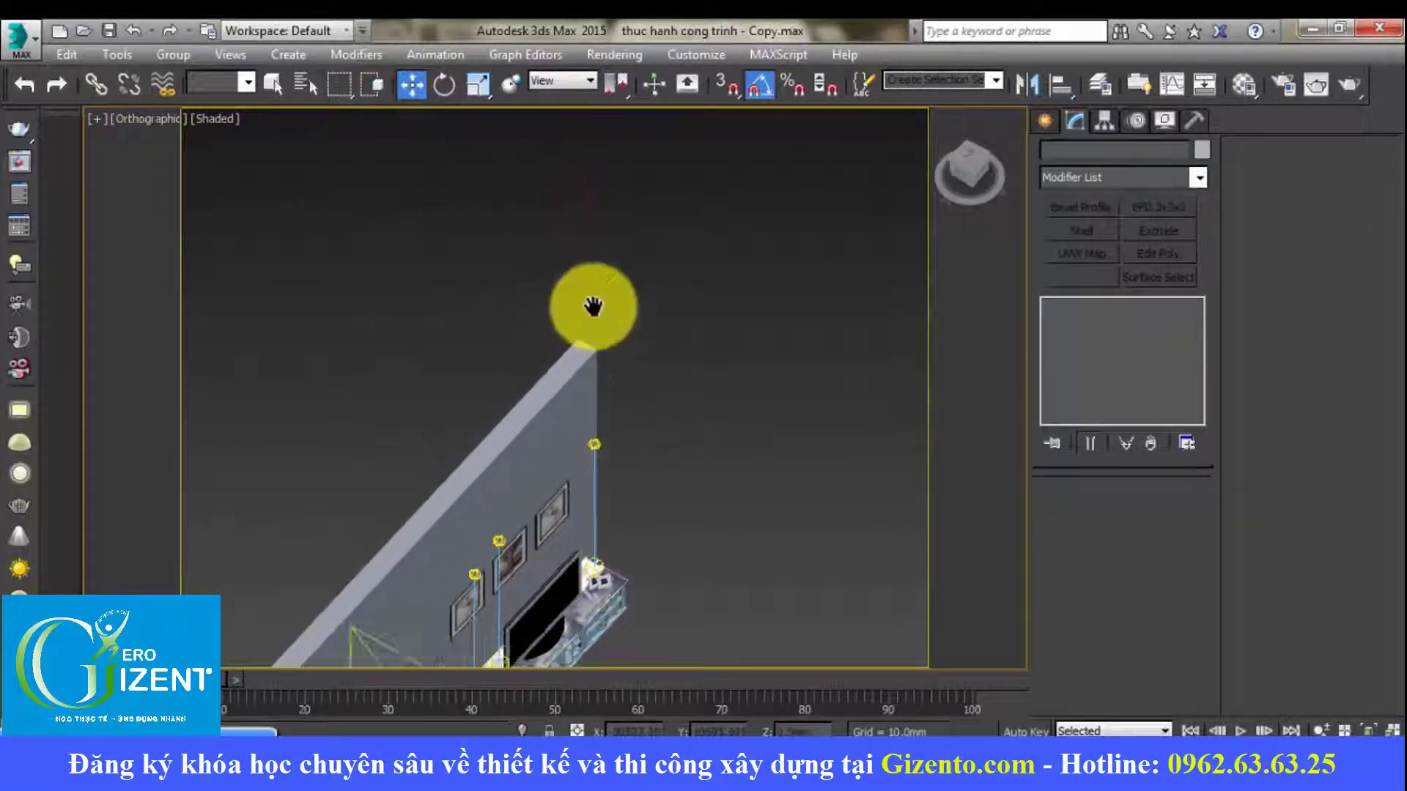
pyautogui.moveTo(638, 525); pyautogui.dragTo(692, 362, button='middle')
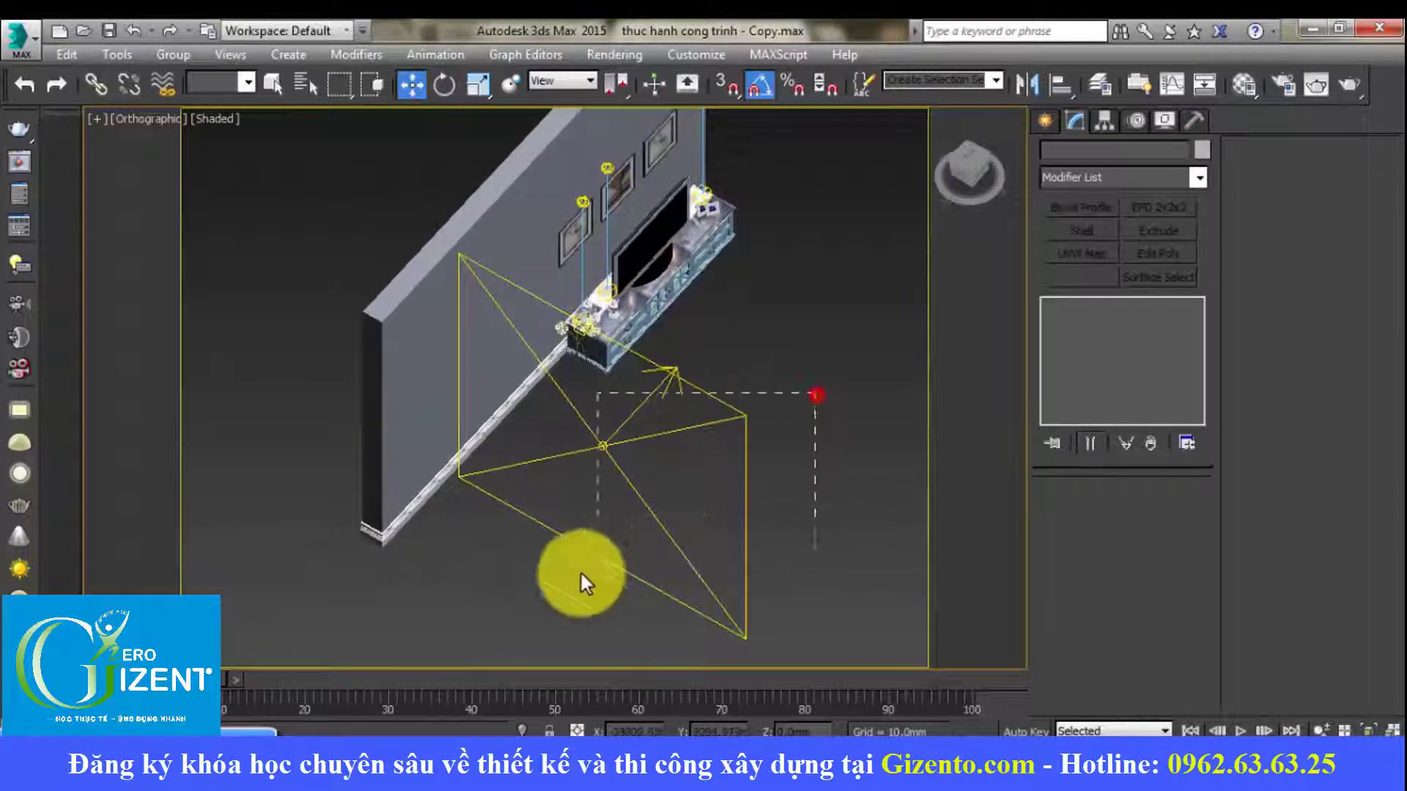
pyautogui.click(581, 575)
pyautogui.scroll(1, 440, 352)
pyautogui.scroll(3, 443, 351)
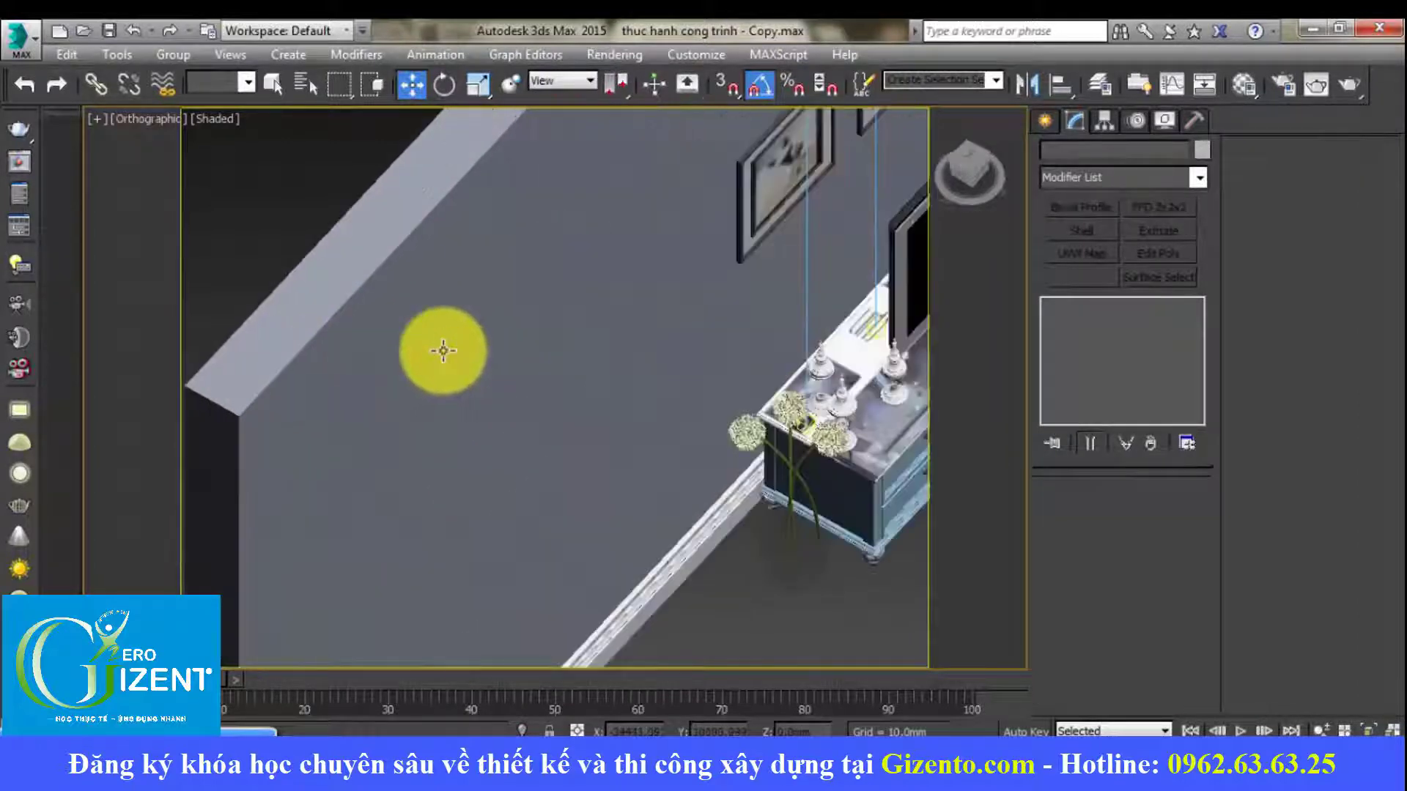
# Step: Sample the wall's 墙砖 material from the scene into an empty Material Editor slot
pyautogui.press('m')
pyautogui.click(1215, 342)
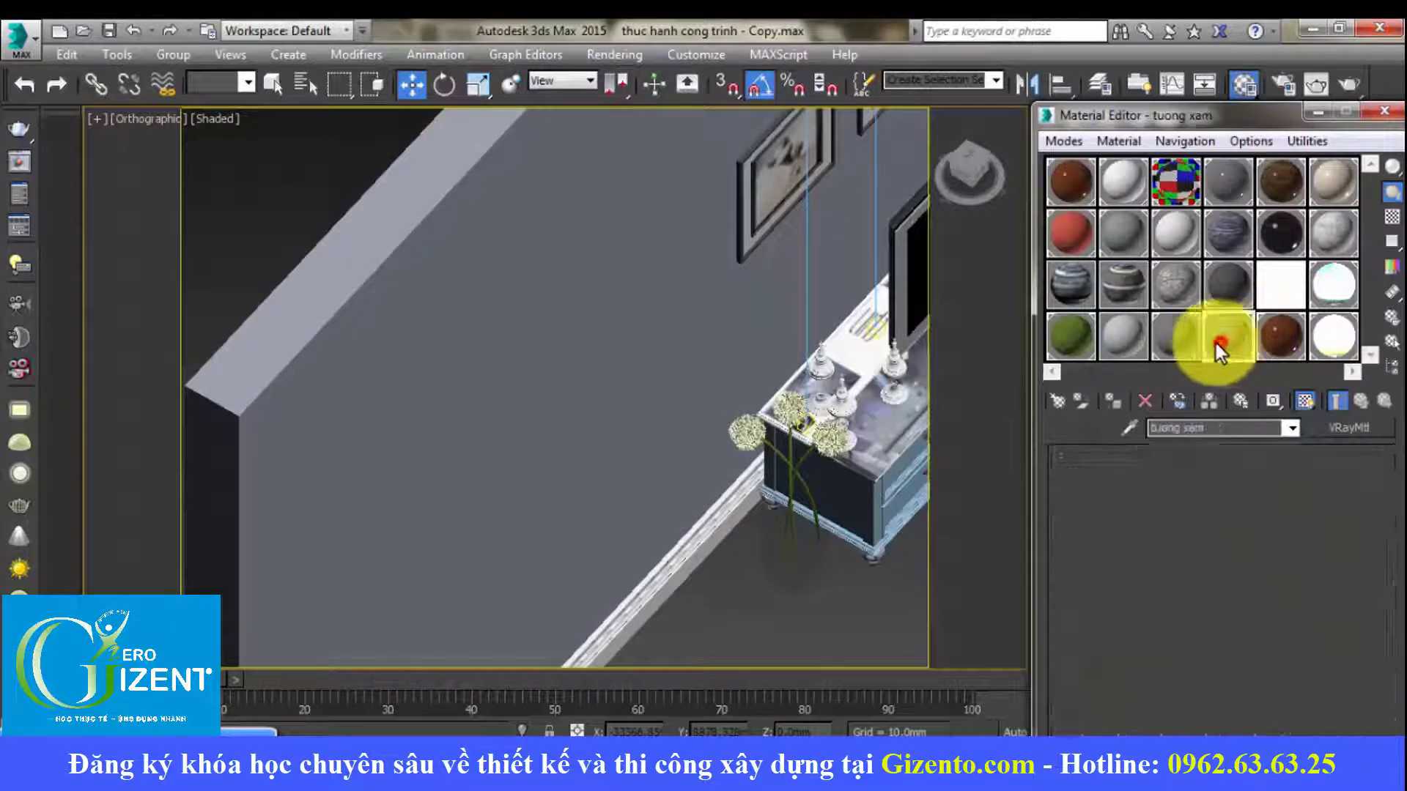
pyautogui.click(1129, 428)
pyautogui.click(579, 253)
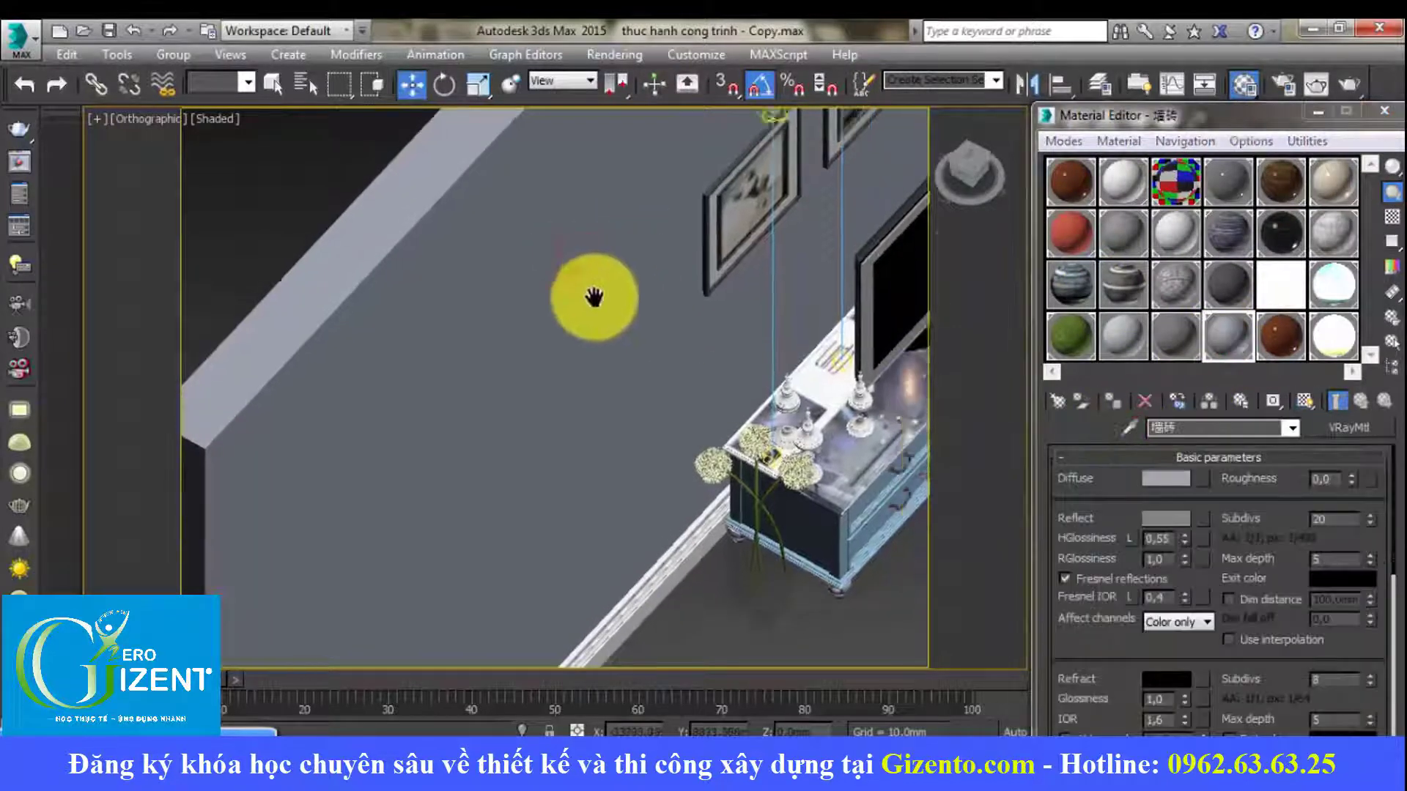
# Step: Select the three wall frames and move them along X, away from the wall and cabinet
pyautogui.moveTo(596, 311); pyautogui.dragTo(386, 242, button='middle')
pyautogui.click(615, 272)
pyautogui.scroll(-2, 615, 271)
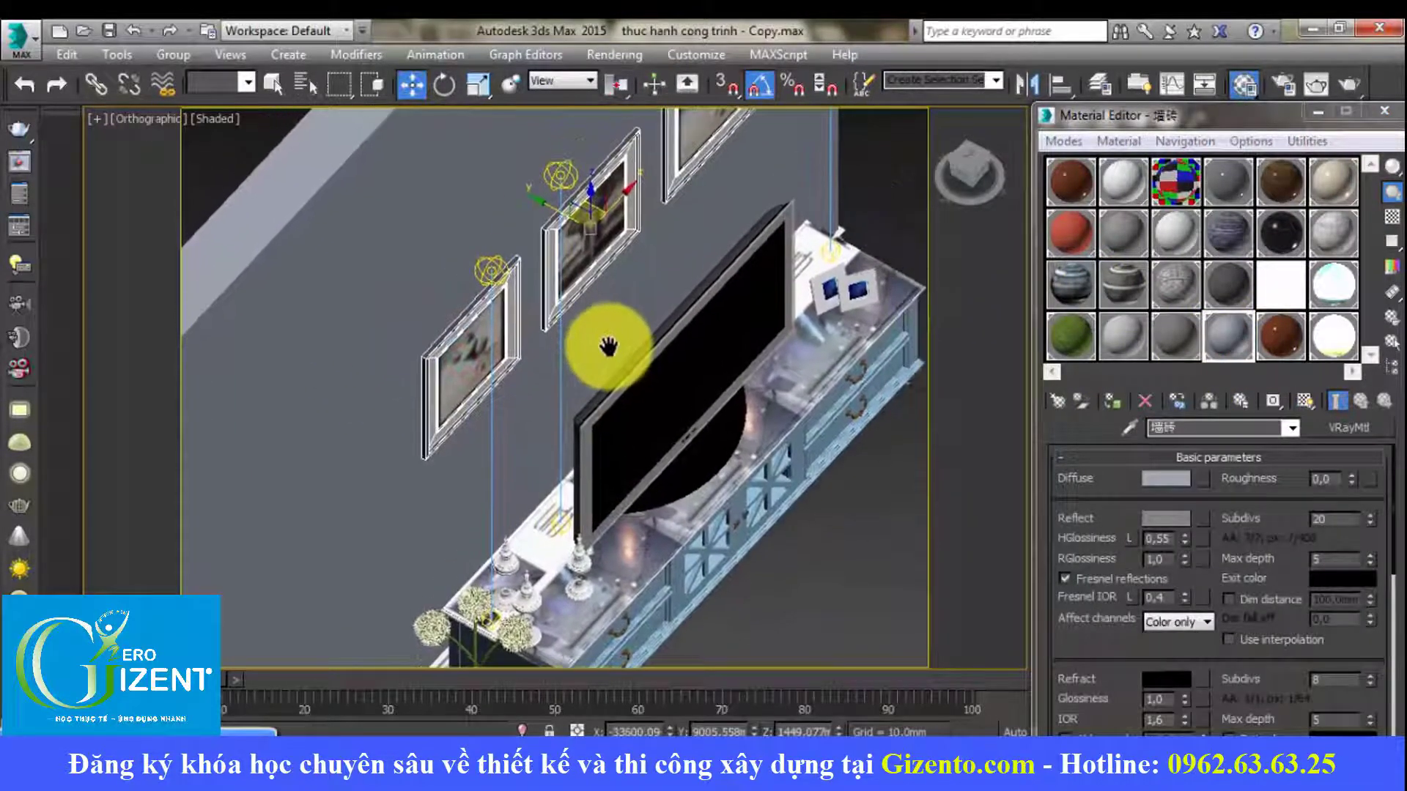
pyautogui.scroll(-2, 629, 346)
pyautogui.scroll(-1, 646, 407)
pyautogui.keyDown('alt'); pyautogui.moveTo(646, 406); pyautogui.dragTo(615, 305, button='middle'); pyautogui.keyUp('alt')
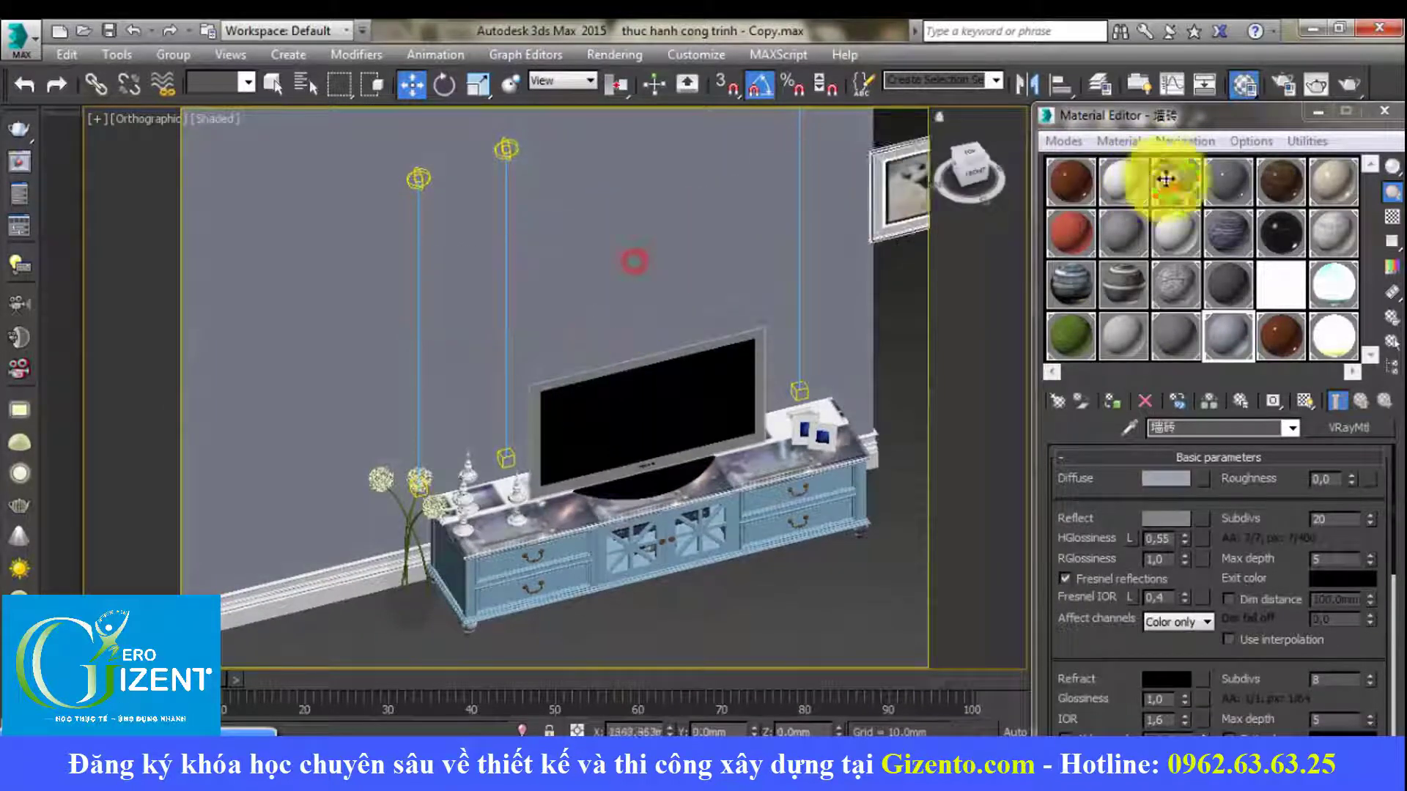
pyautogui.moveTo(634, 260); pyautogui.dragTo(747, 220)
pyautogui.scroll(-2, 553, 402)
pyautogui.scroll(-2, 548, 408)
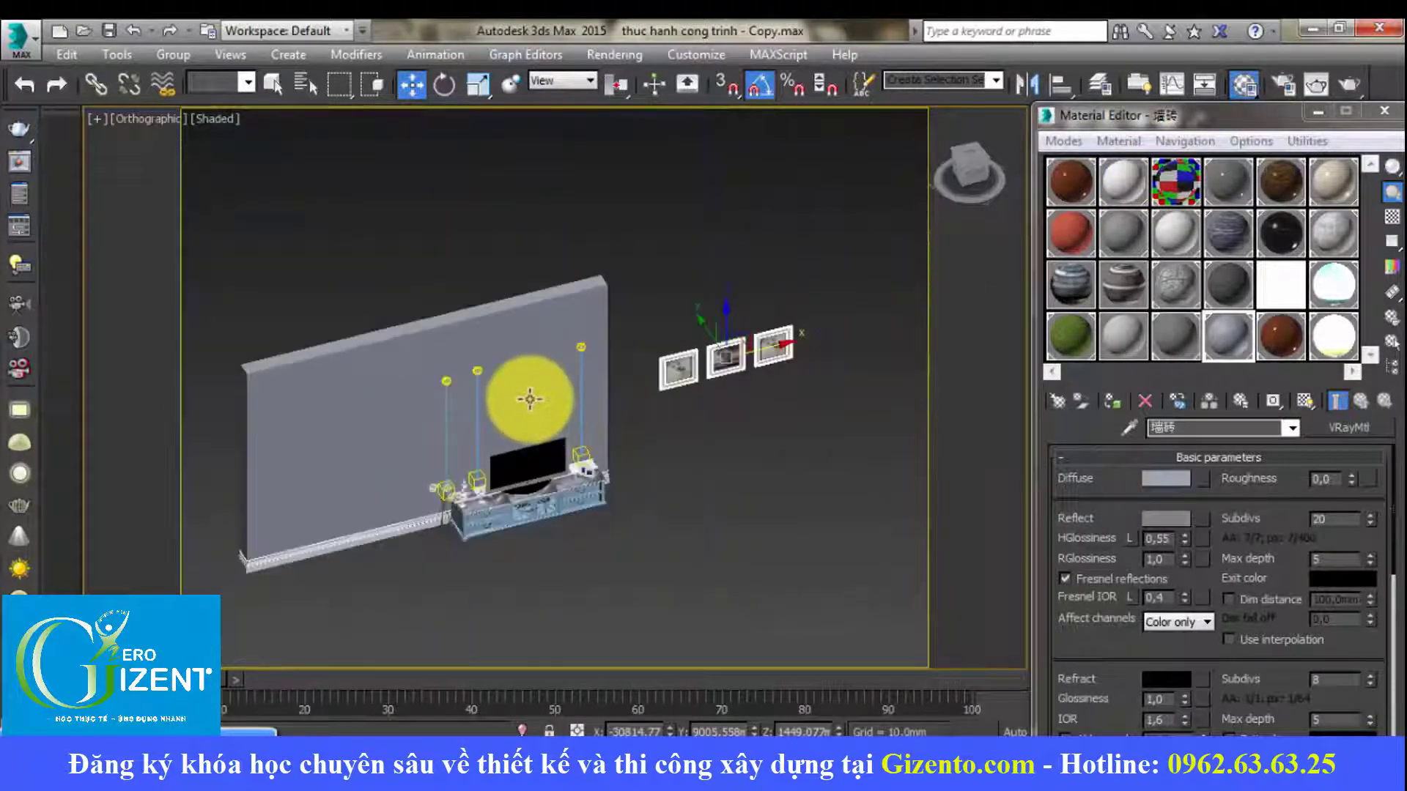
# Step: Show the living room in a wireframe Top view, briefly isolating the selected frames
pyautogui.press('t')
pyautogui.keyDown('alt'); pyautogui.moveTo(583, 548); pyautogui.dragTo(573, 480, button='middle'); pyautogui.keyUp('alt')
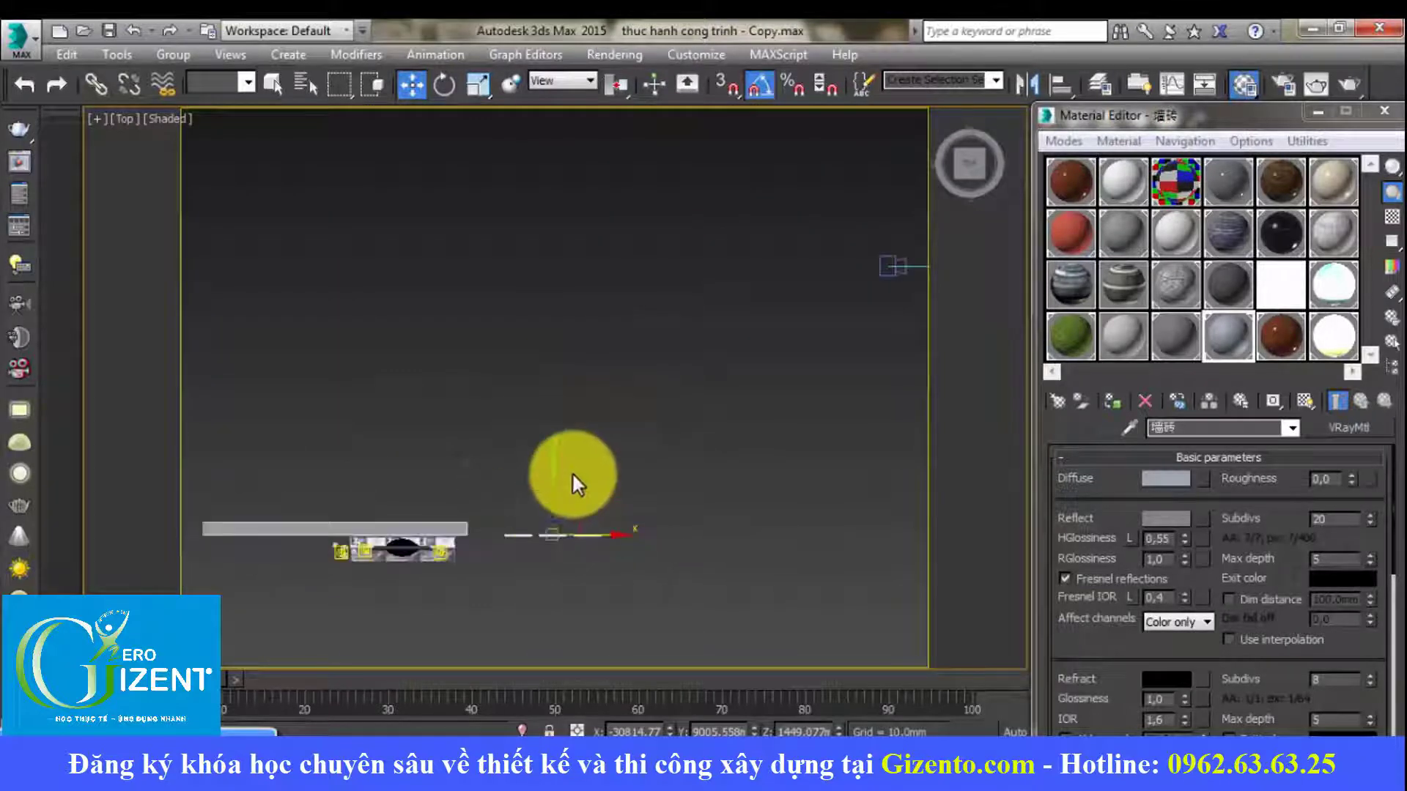
pyautogui.hotkey('alt', 'q')
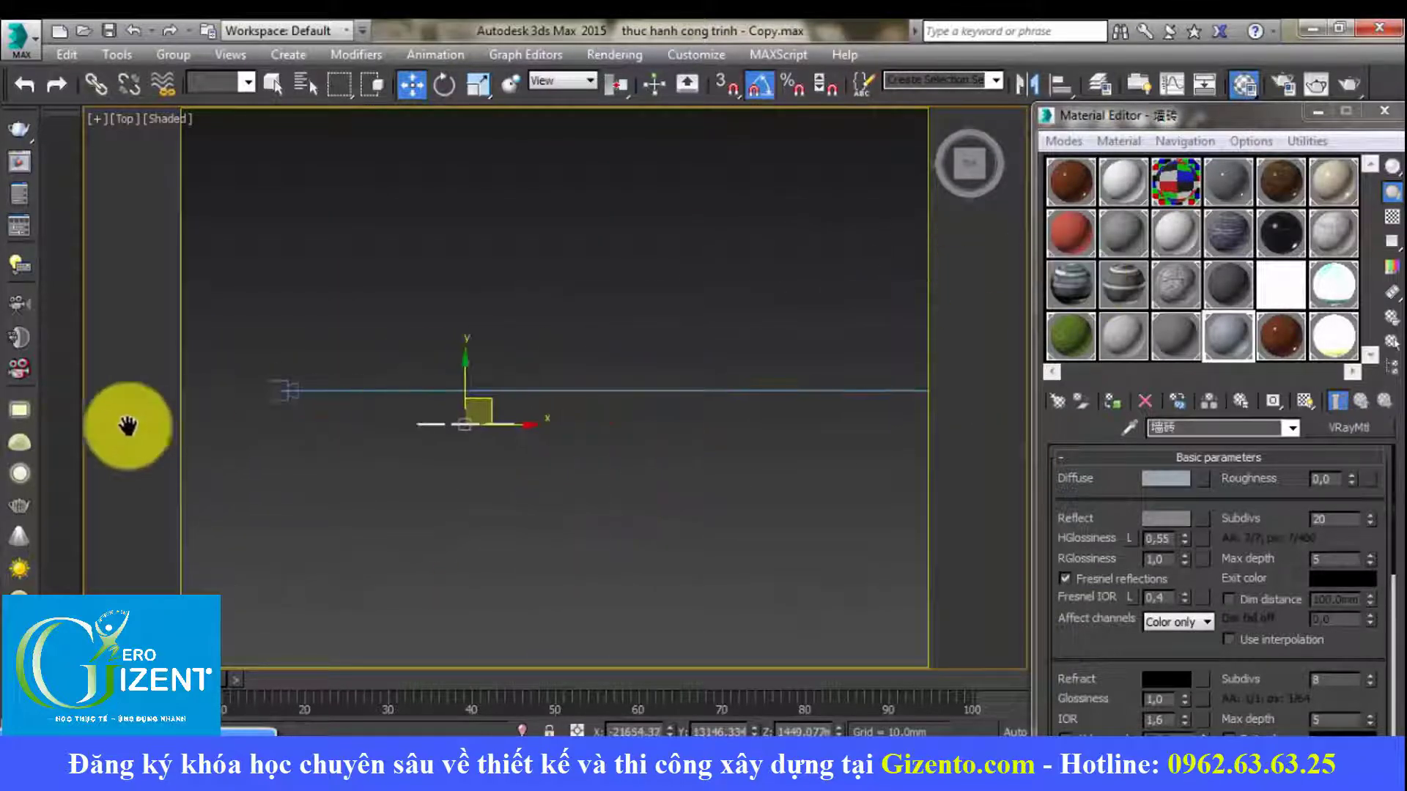
pyautogui.hotkey('alt', 'q')
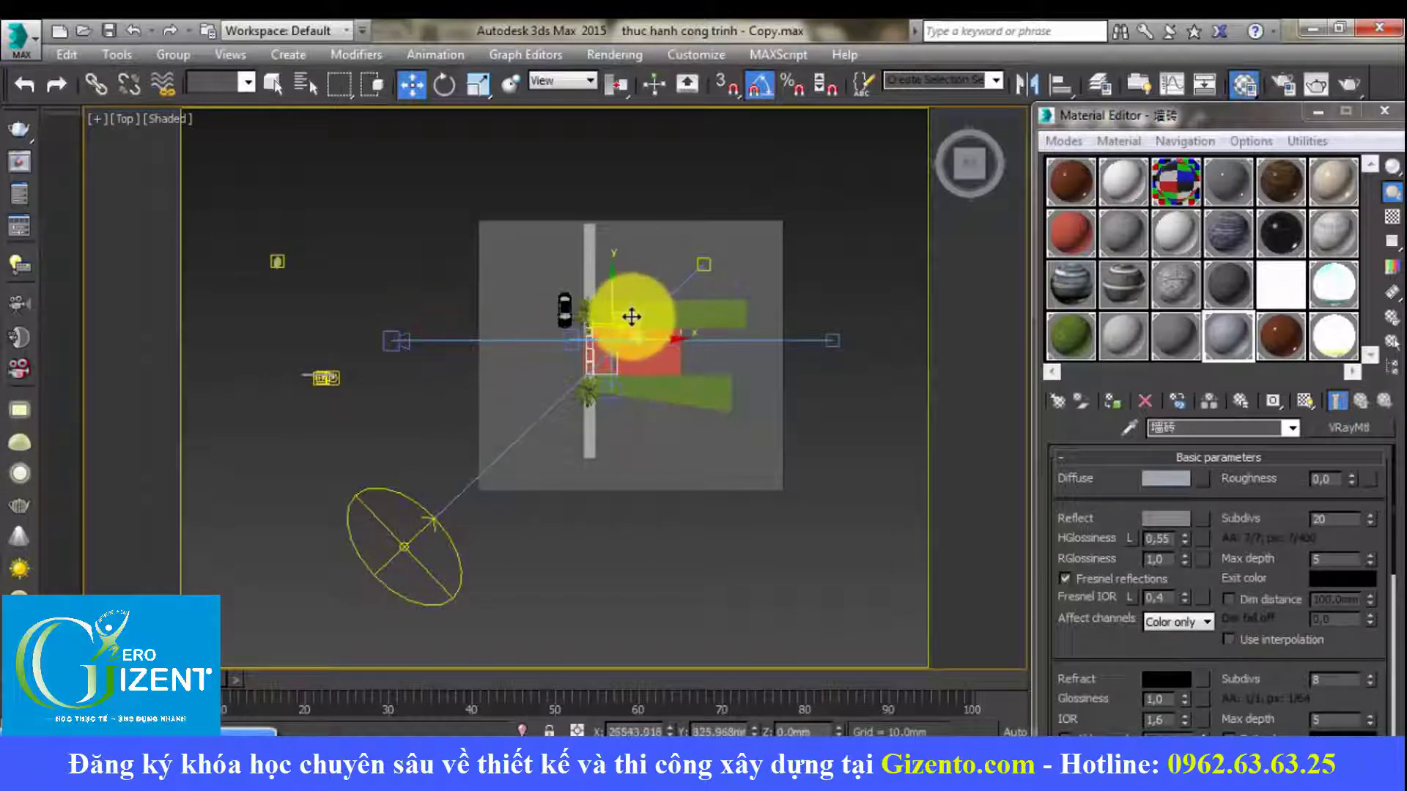
pyautogui.scroll(2, 609, 333)
pyautogui.scroll(5, 609, 333)
pyautogui.press('F3')
pyautogui.moveTo(707, 418); pyautogui.dragTo(675, 393, button='middle')
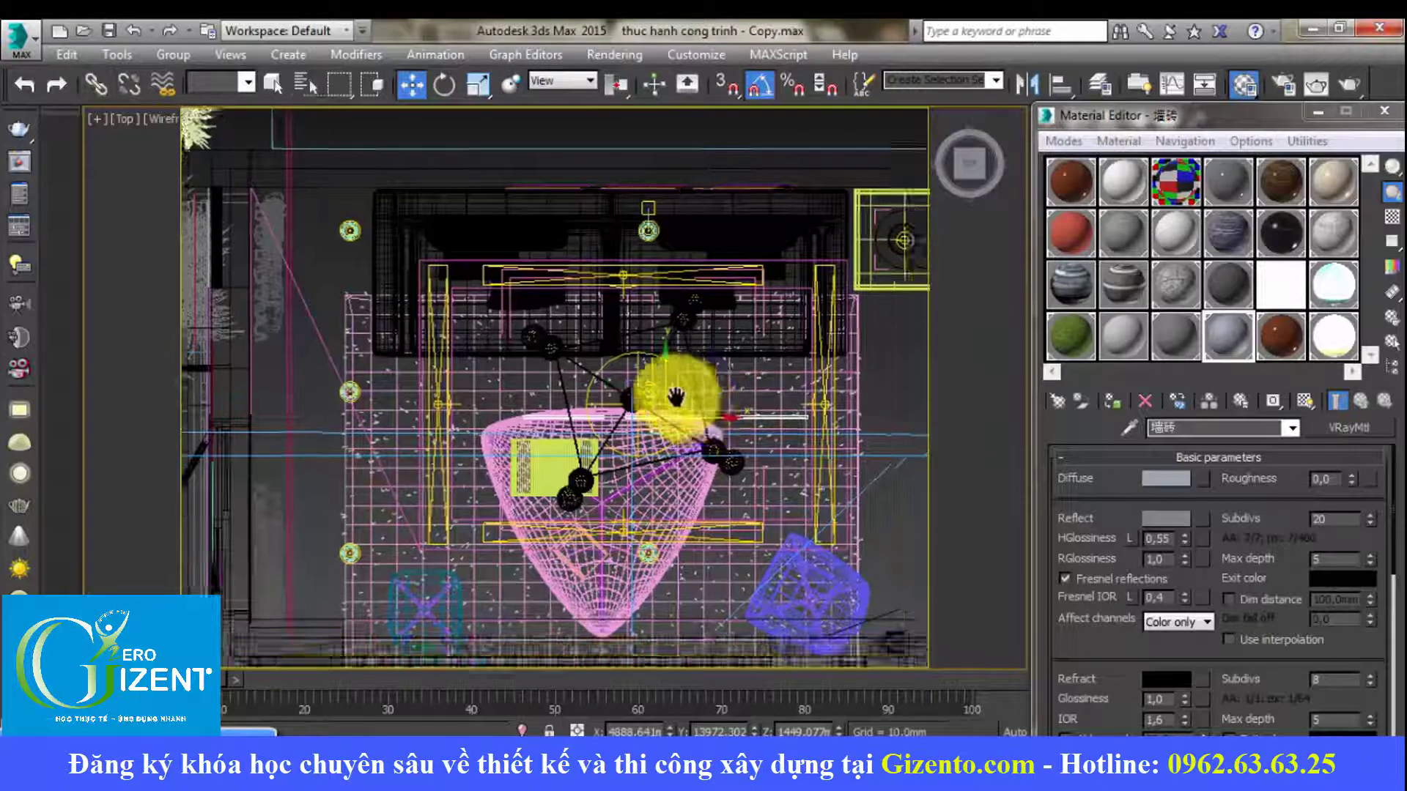
pyautogui.scroll(-3, 683, 392)
# Step: Shift the selected frames to the right and rotate them -45° around Z
pyautogui.moveTo(683, 392); pyautogui.dragTo(754, 376)
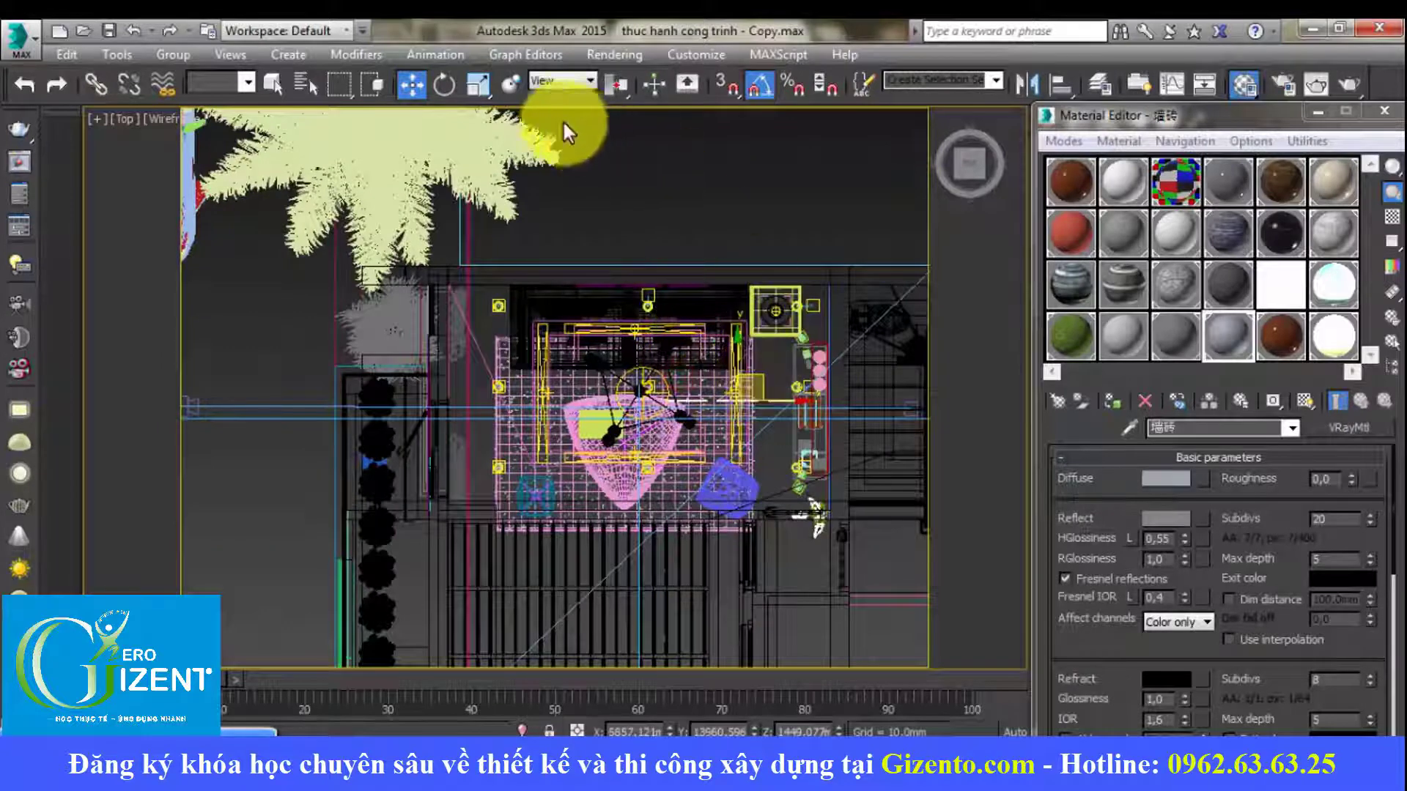
pyautogui.click(446, 84)
pyautogui.scroll(2, 769, 348)
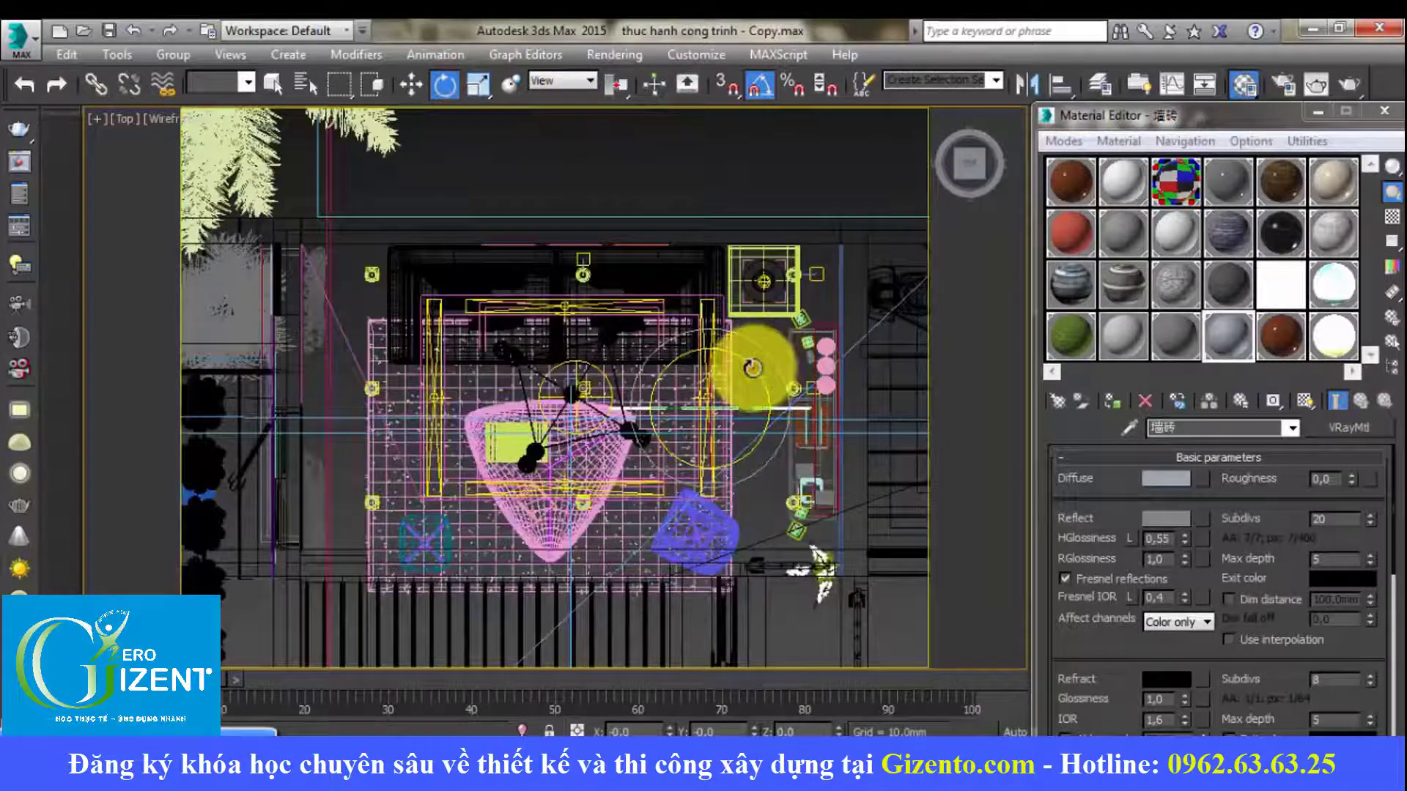
pyautogui.moveTo(752, 368); pyautogui.dragTo(757, 374)
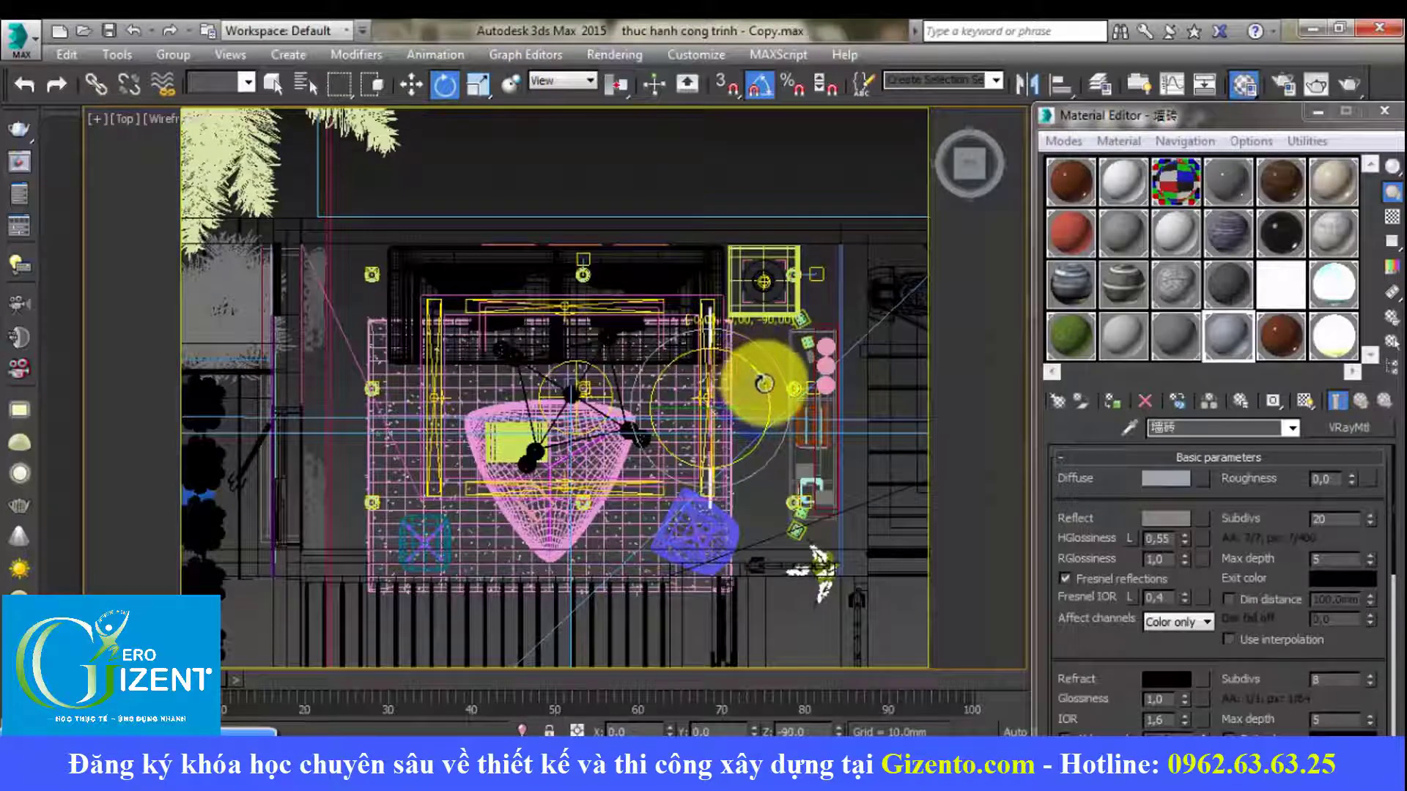
pyautogui.scroll(4, 799, 371)
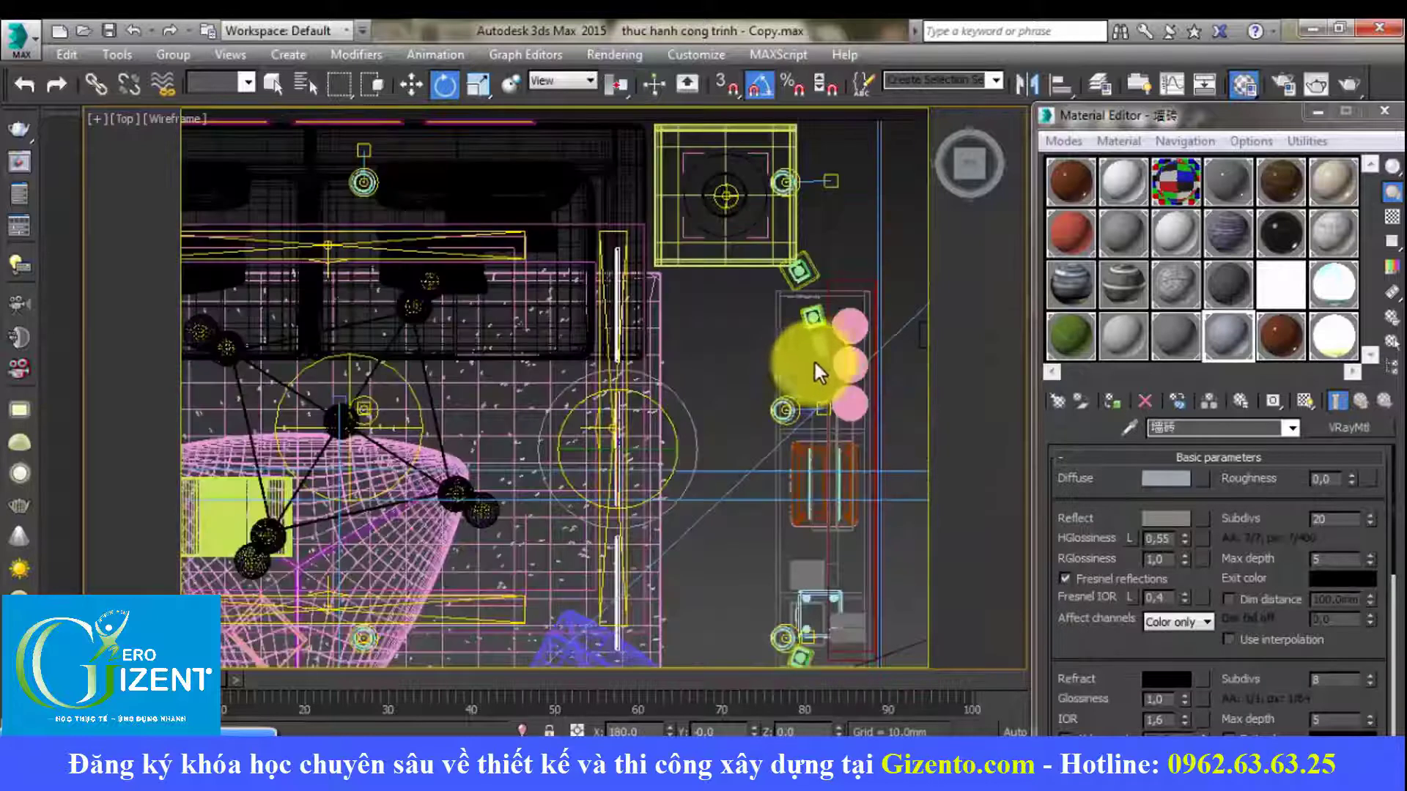
# Step: Move the vertical lamp object further to the right in the plan view
pyautogui.click(412, 83)
pyautogui.moveTo(653, 450); pyautogui.dragTo(754, 450)
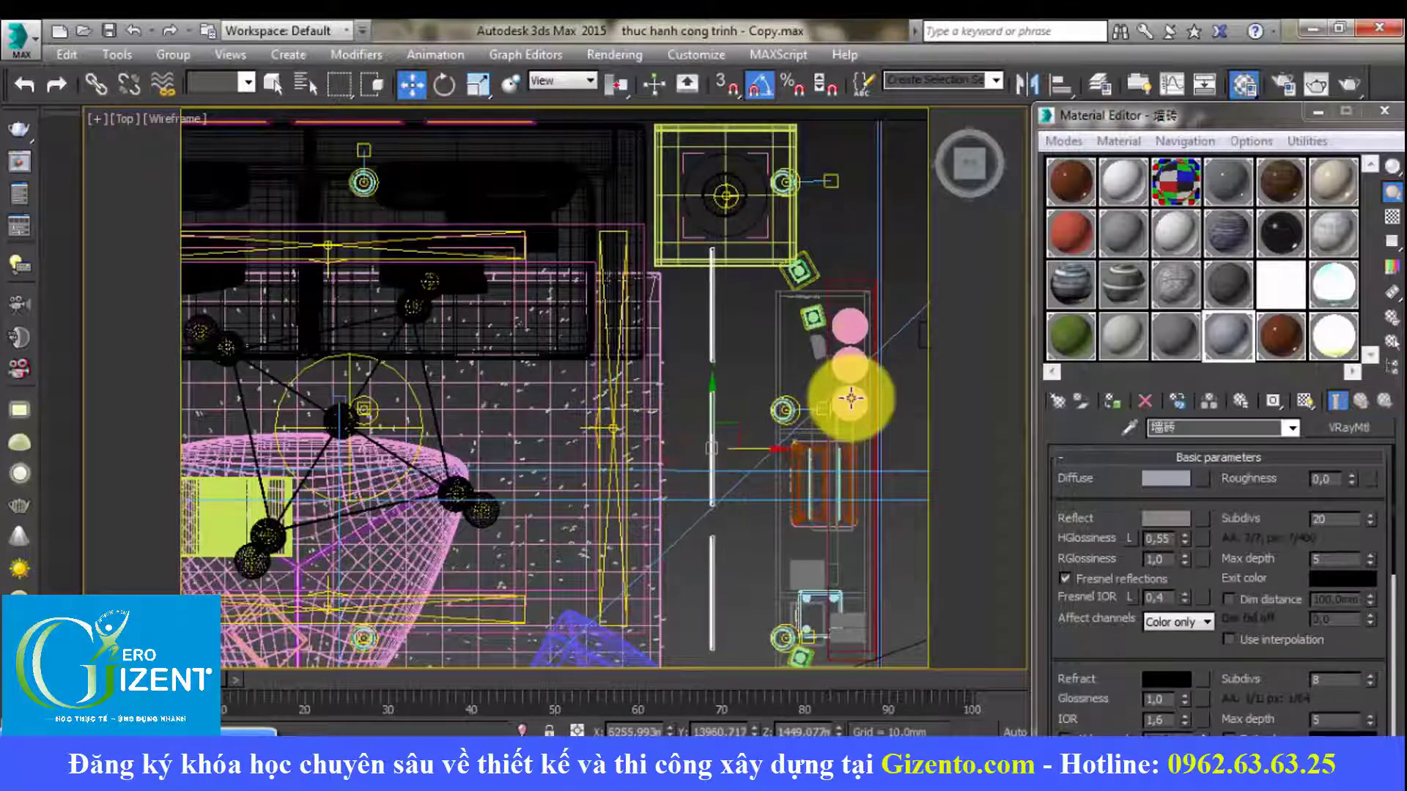
pyautogui.moveTo(851, 399); pyautogui.dragTo(851, 327)
pyautogui.click(841, 320)
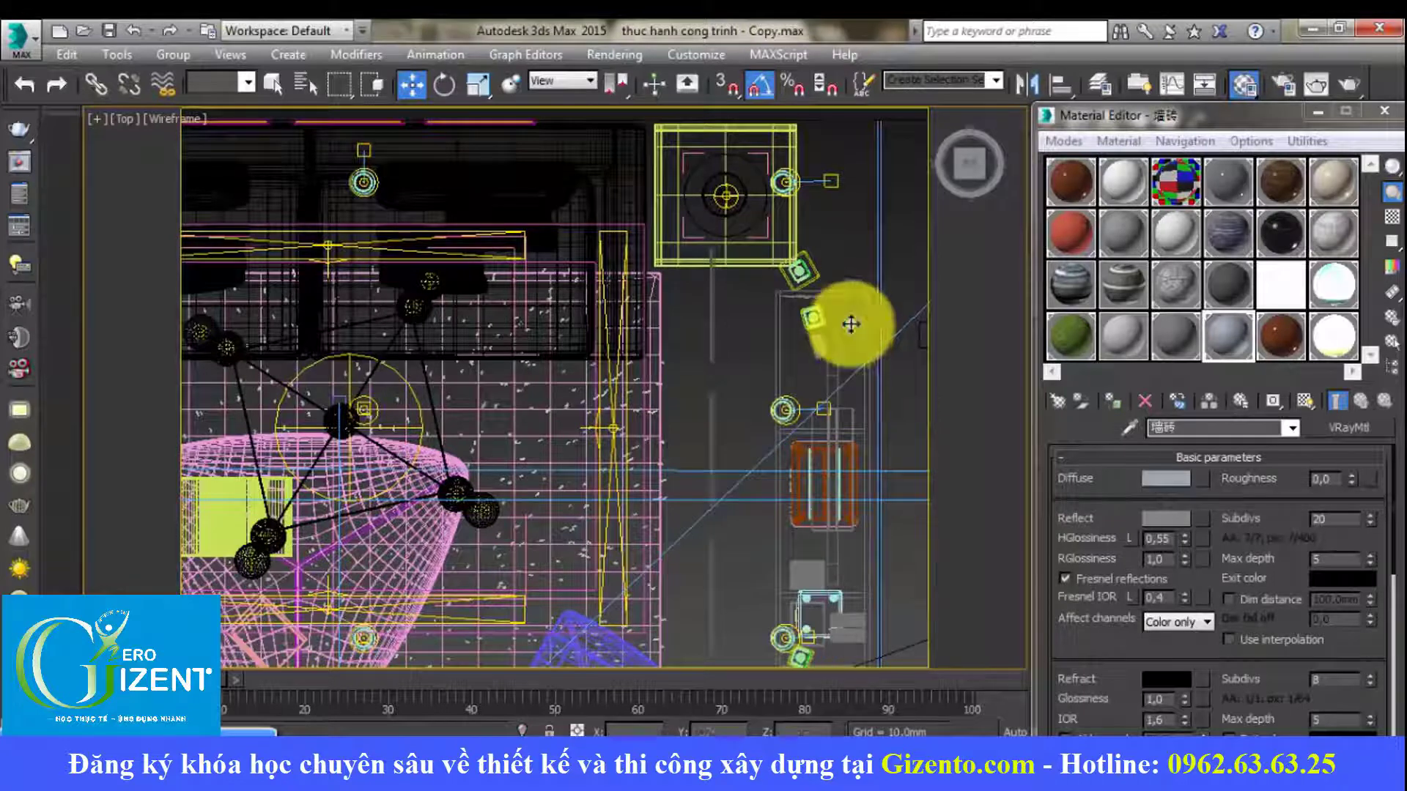
pyautogui.click(709, 403)
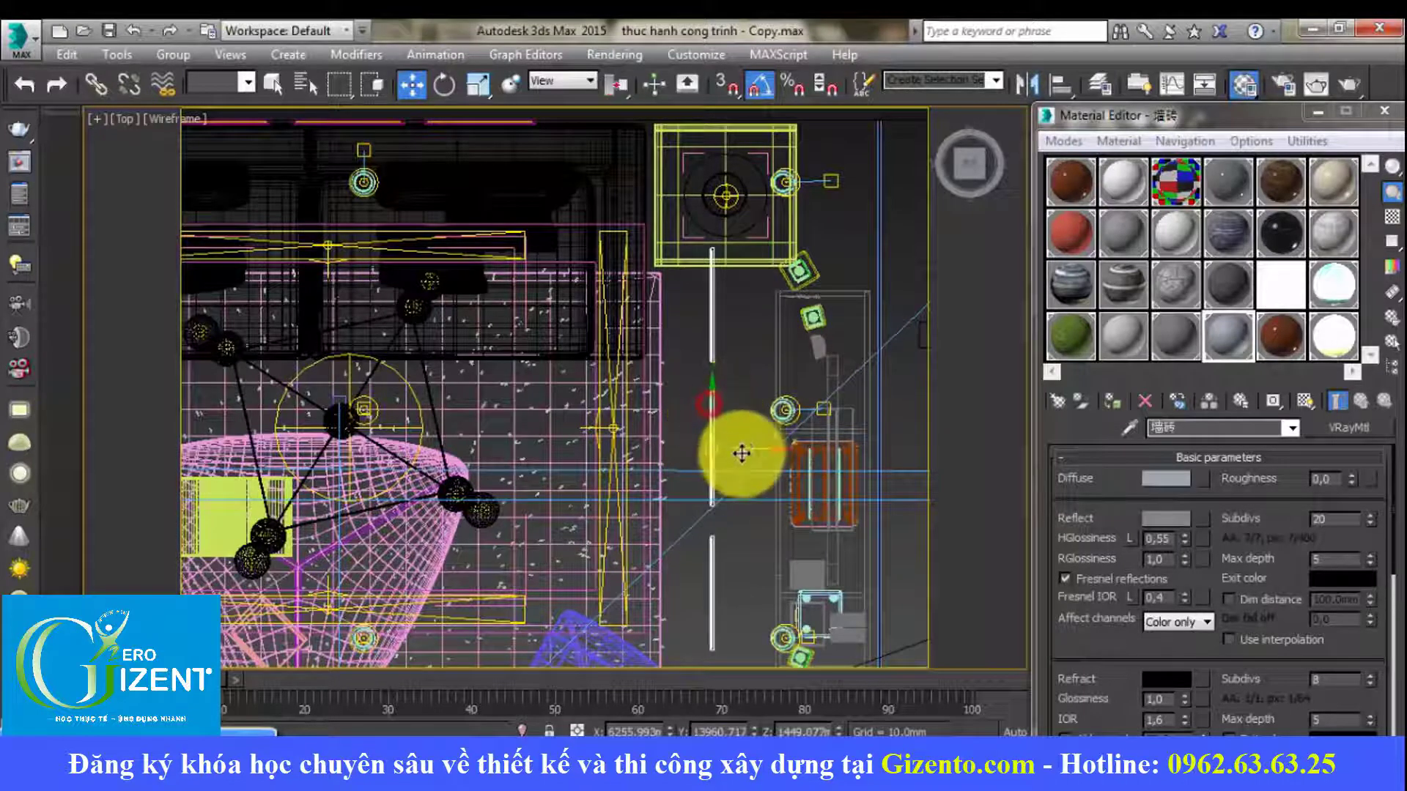
pyautogui.moveTo(741, 447); pyautogui.dragTo(907, 466)
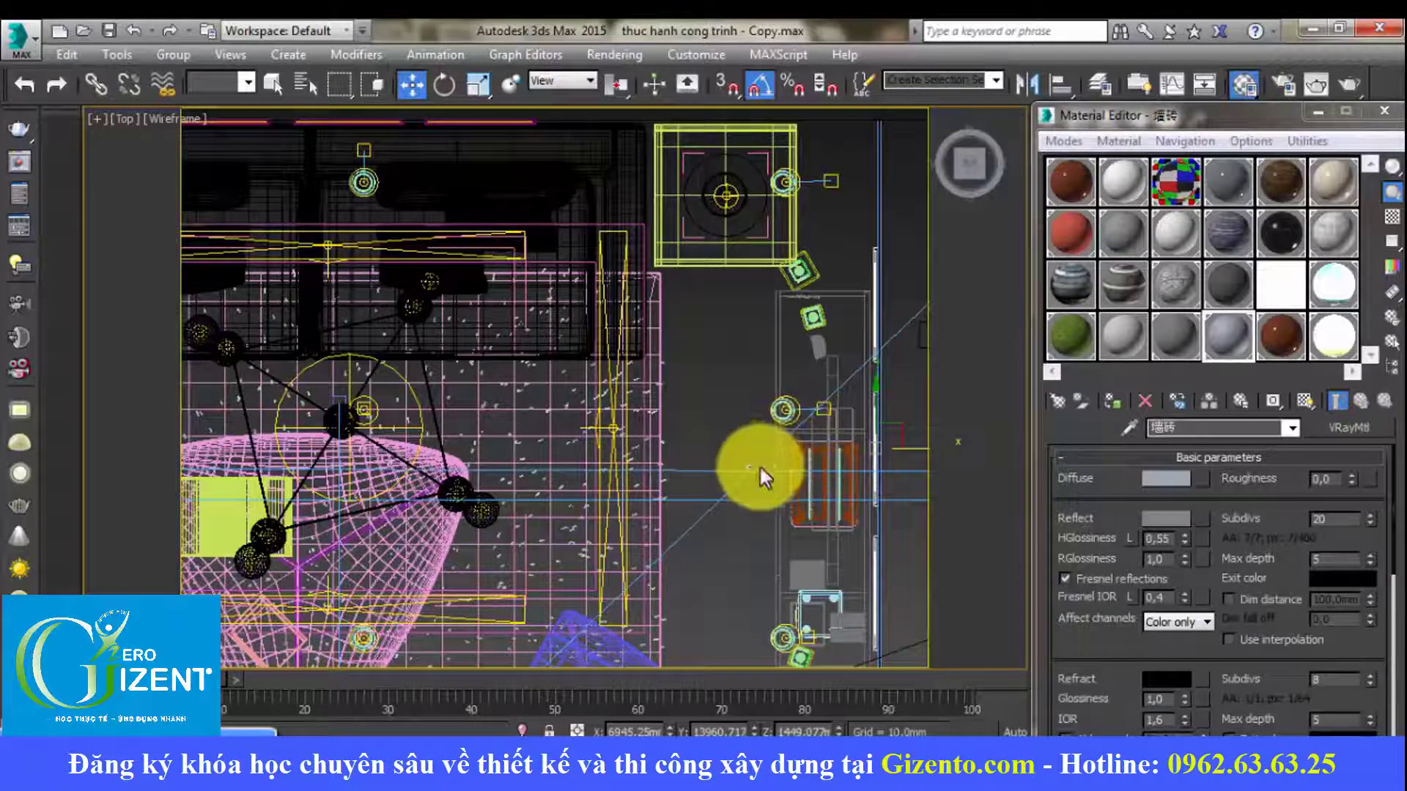
# Step: In the Left view, raise the three picture frames higher up the wall
pyautogui.press('f')
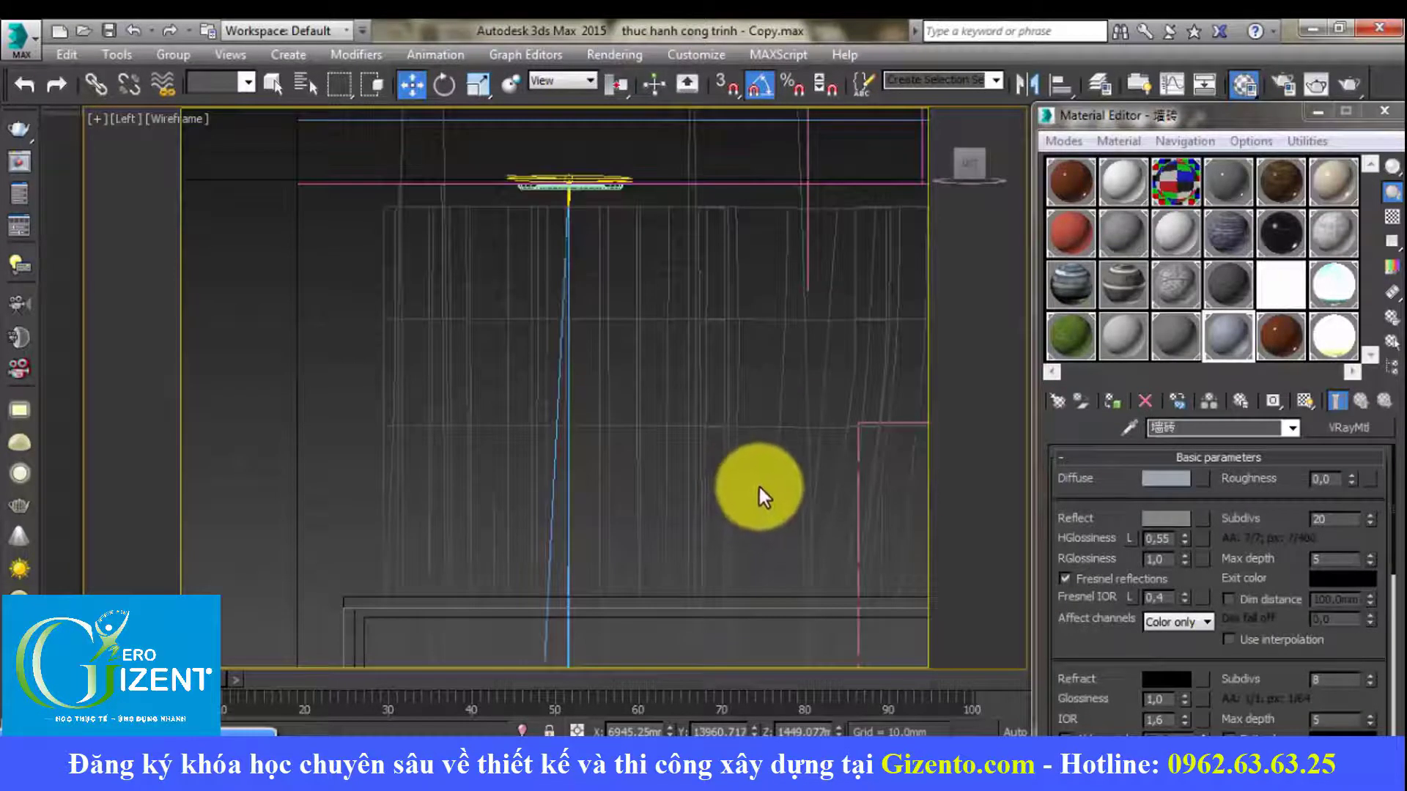
pyautogui.press('l')
pyautogui.scroll(-2, 679, 425)
pyautogui.scroll(-4, 684, 474)
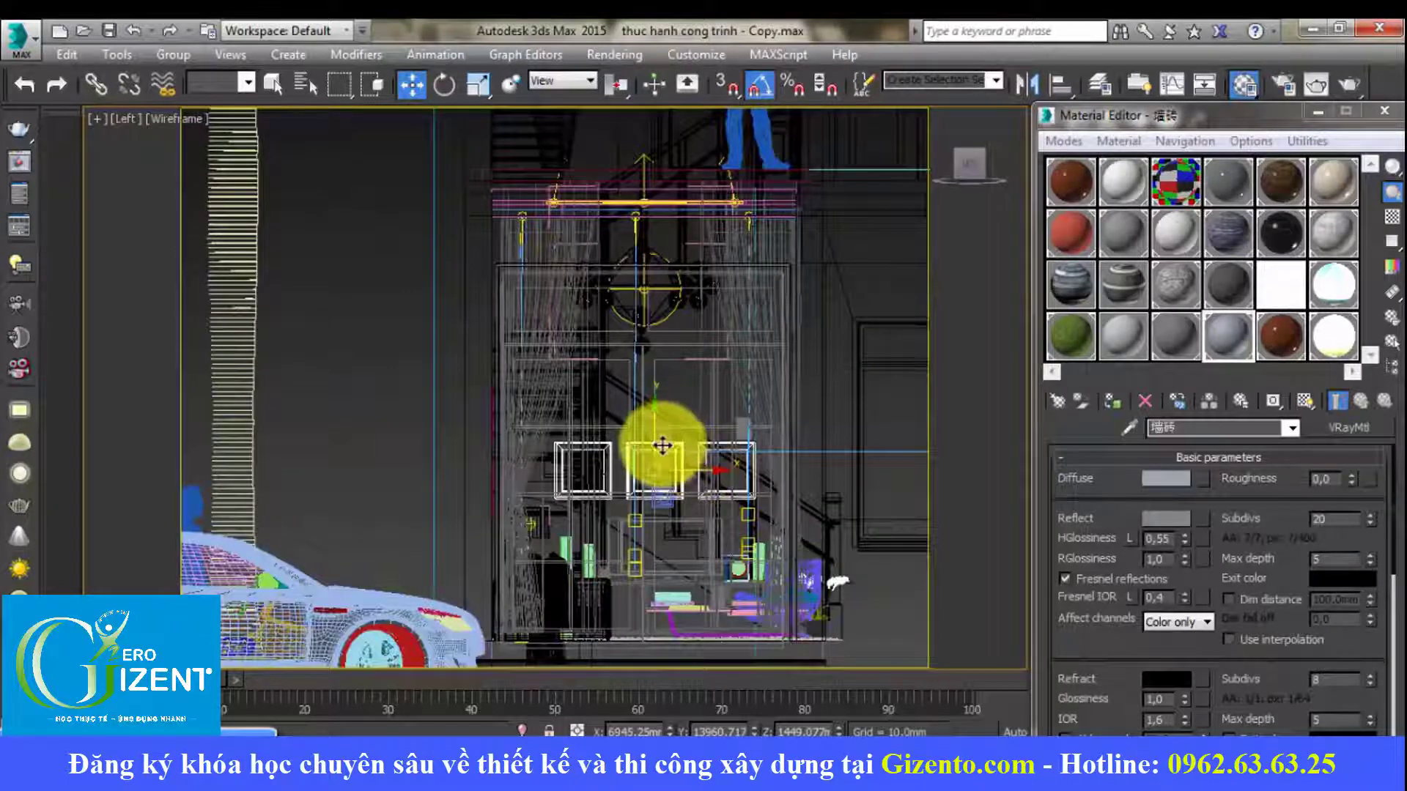
pyautogui.moveTo(651, 423); pyautogui.dragTo(667, 318)
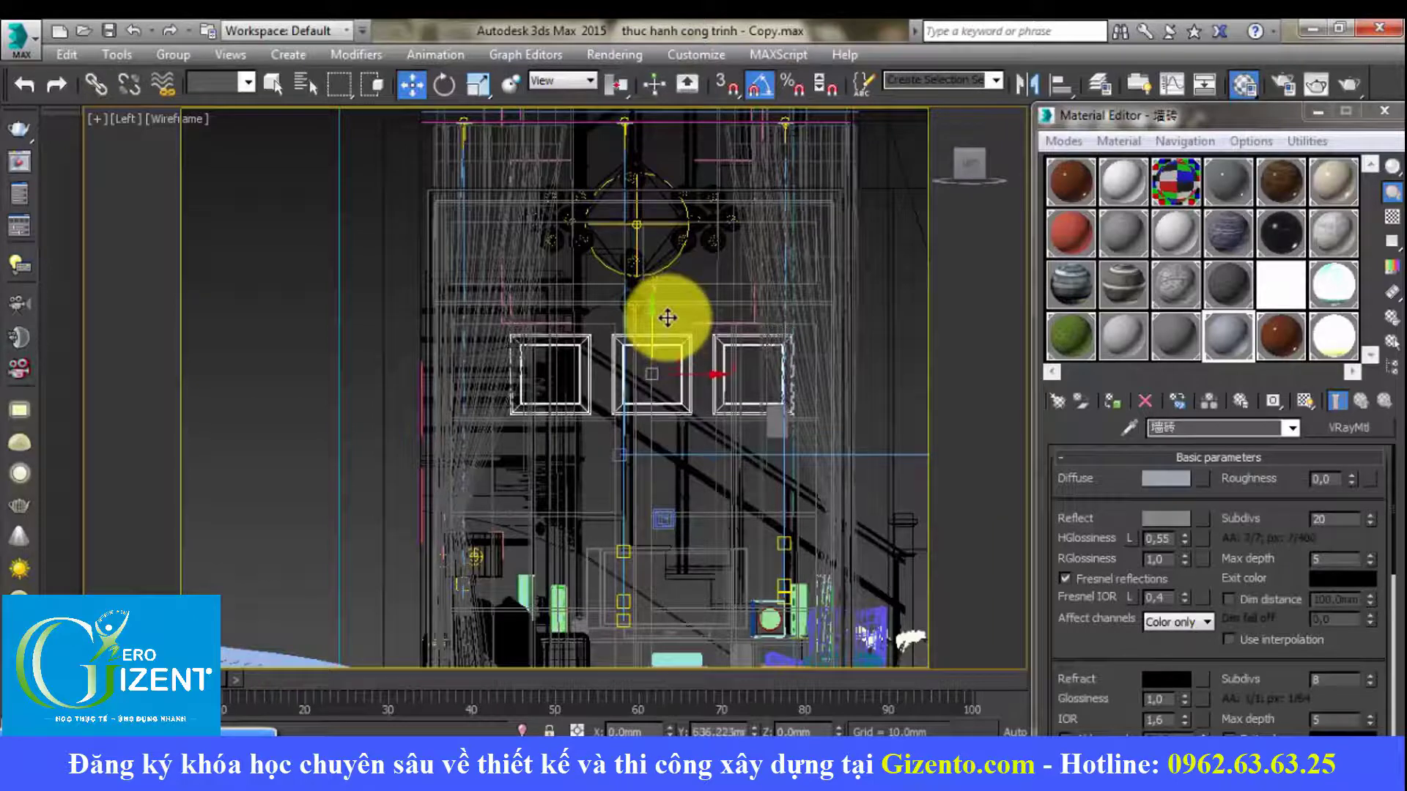
# Step: Look through VRayCam002 with the view shaded
pyautogui.press('c')
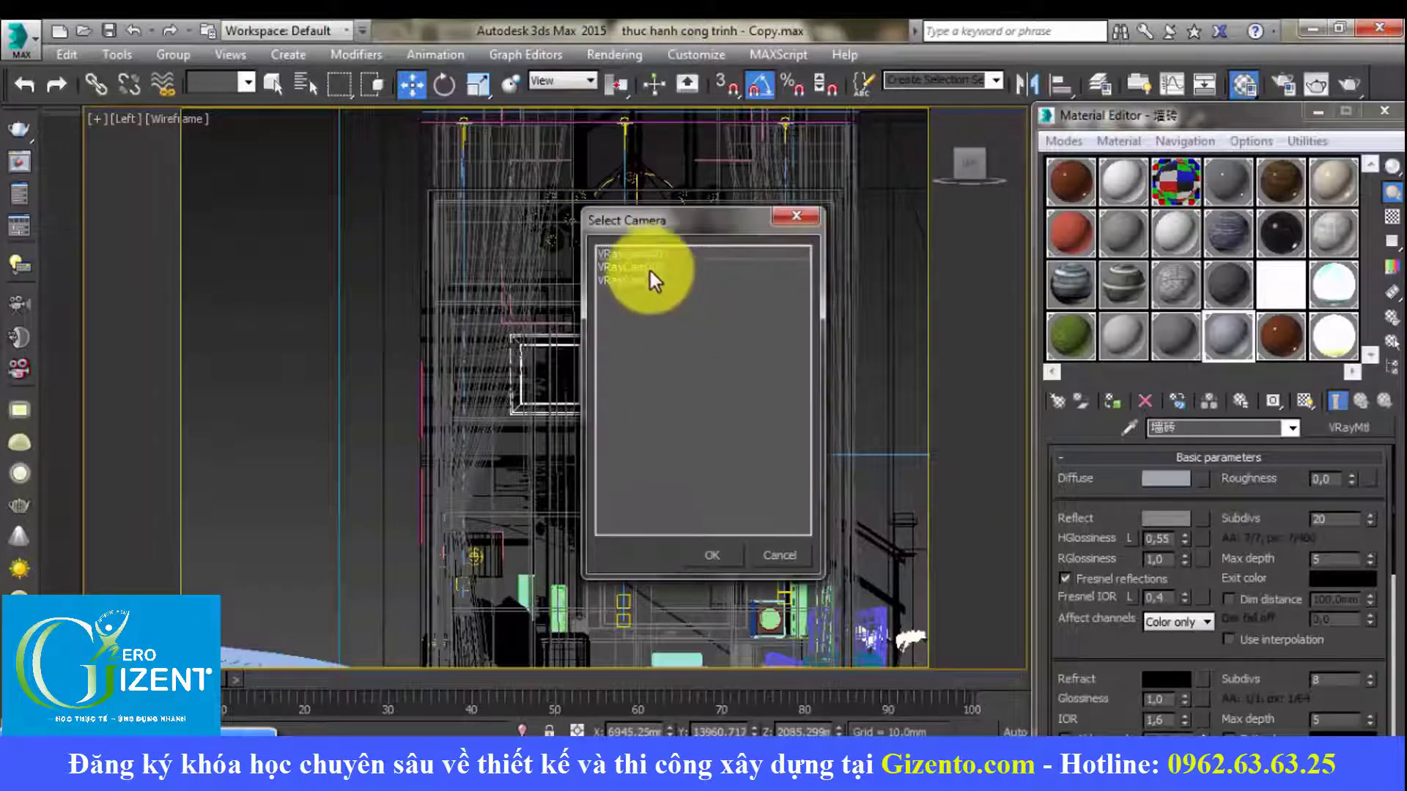
pyautogui.click(647, 267)
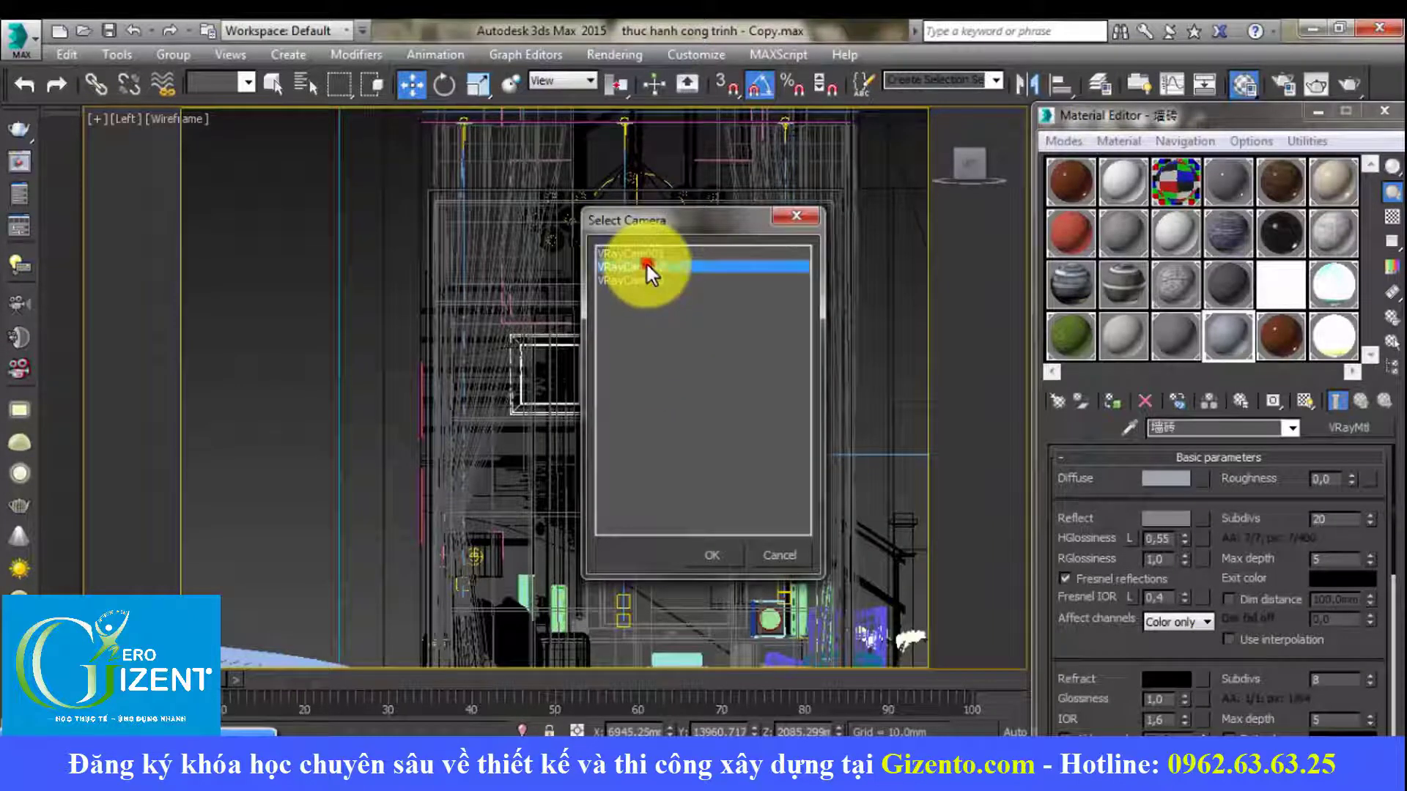
pyautogui.click(717, 554)
pyautogui.press('F3')
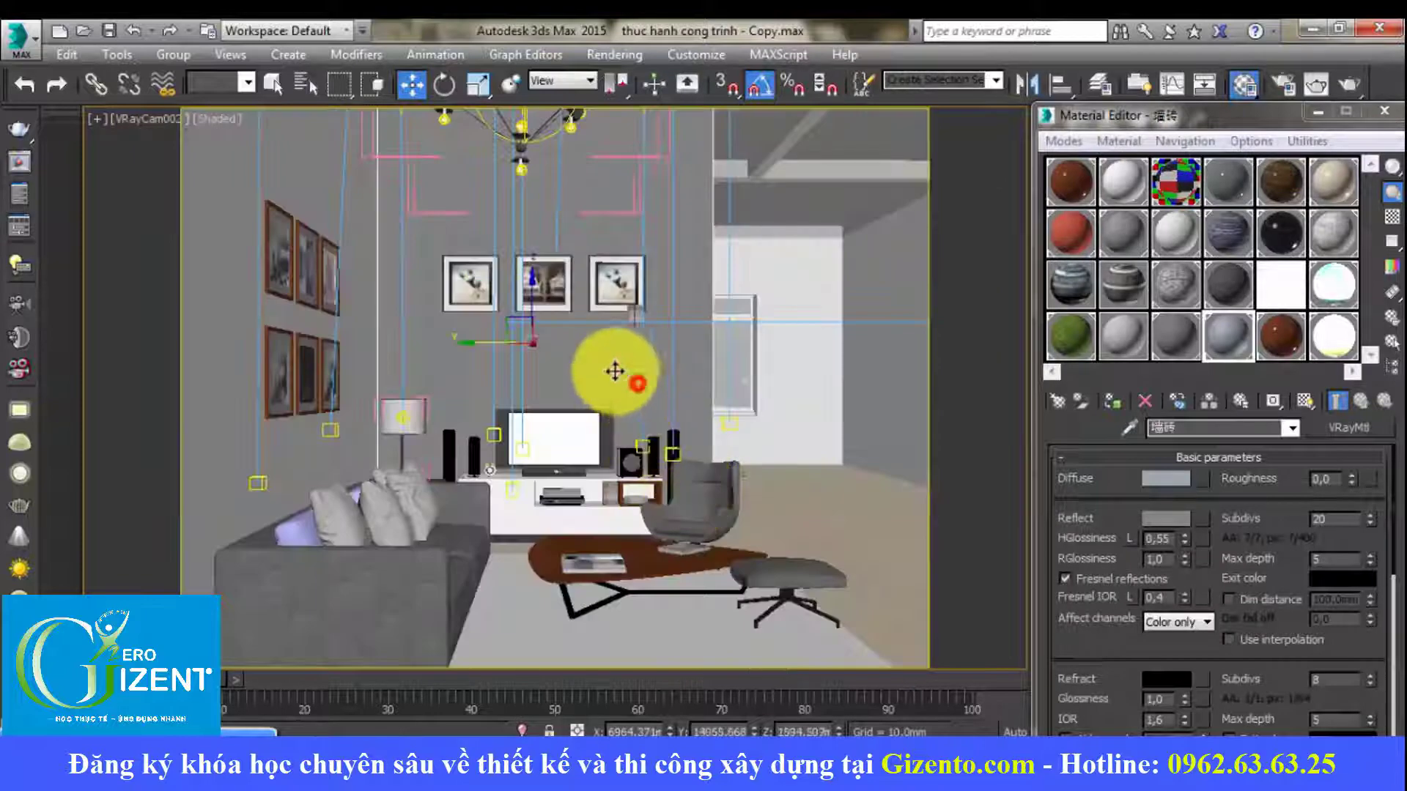
# Step: Inspect the picture frames up close in a perspective view, selecting the right frame
pyautogui.click(569, 295)
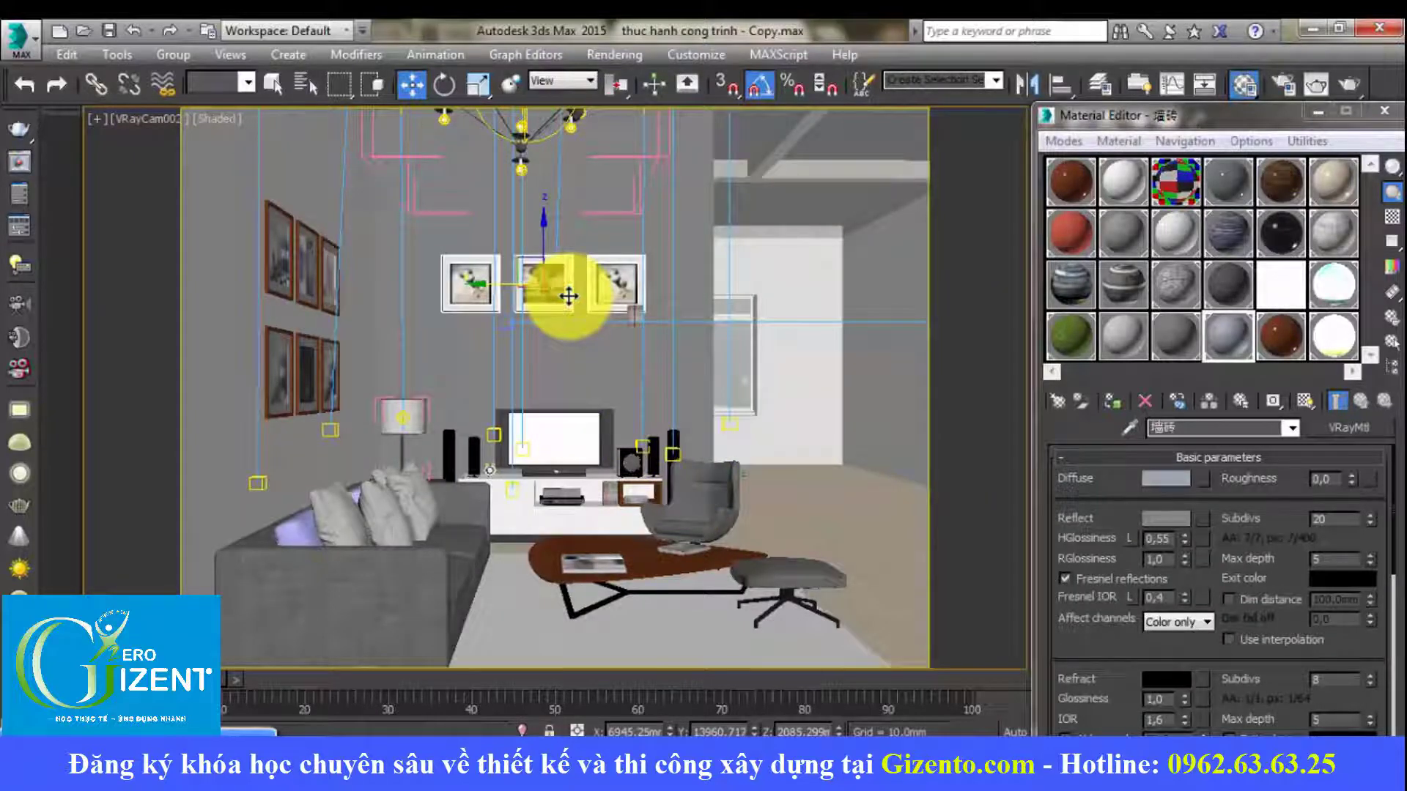
pyautogui.press('p')
pyautogui.press('z')
pyautogui.moveTo(564, 304)
pyautogui.keyDown('alt'); pyautogui.mouseDown(button='middle')
pyautogui.moveTo(454, 375)
pyautogui.moveTo(487, 383)
pyautogui.moveTo(565, 355)
pyautogui.mouseUp(button='middle'); pyautogui.keyUp('alt')
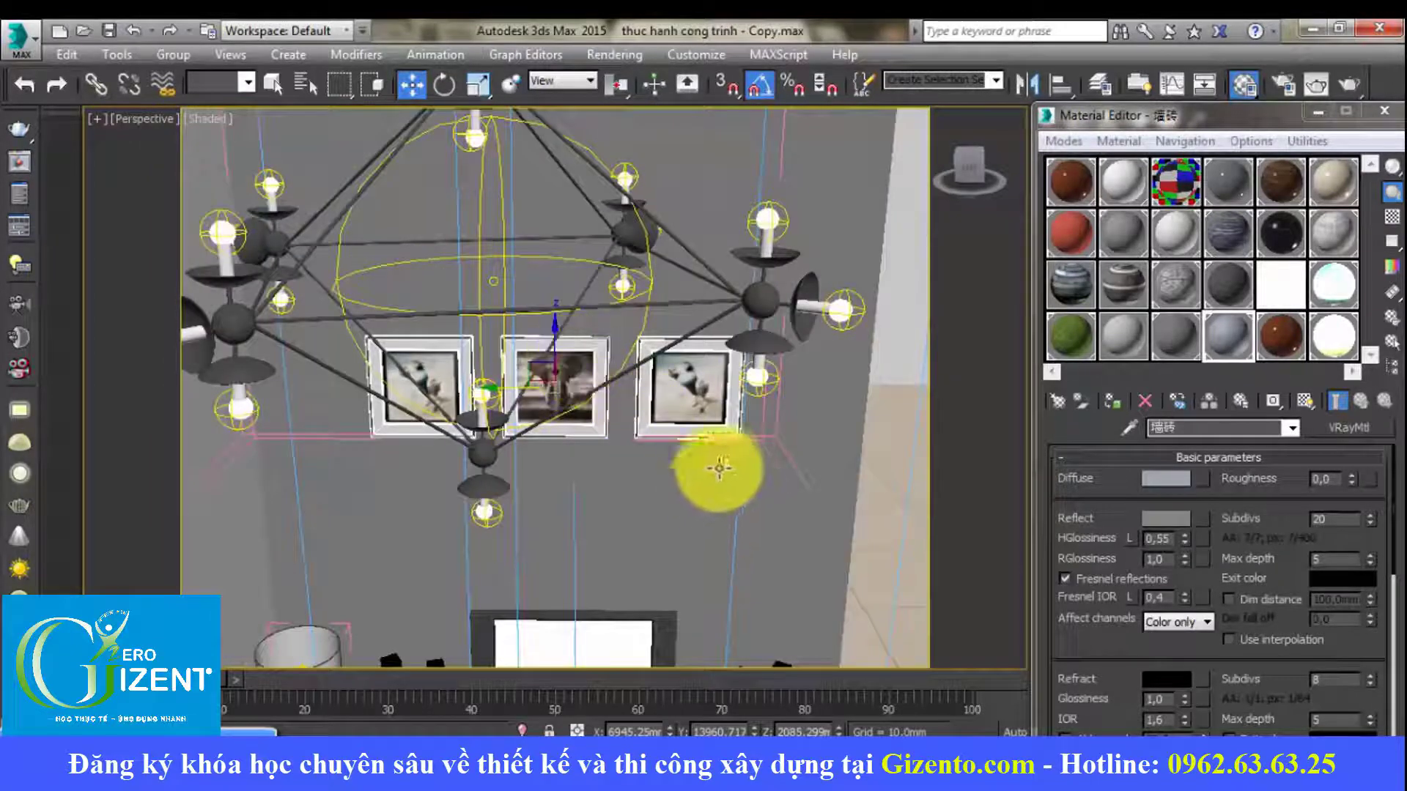
pyautogui.click(670, 396)
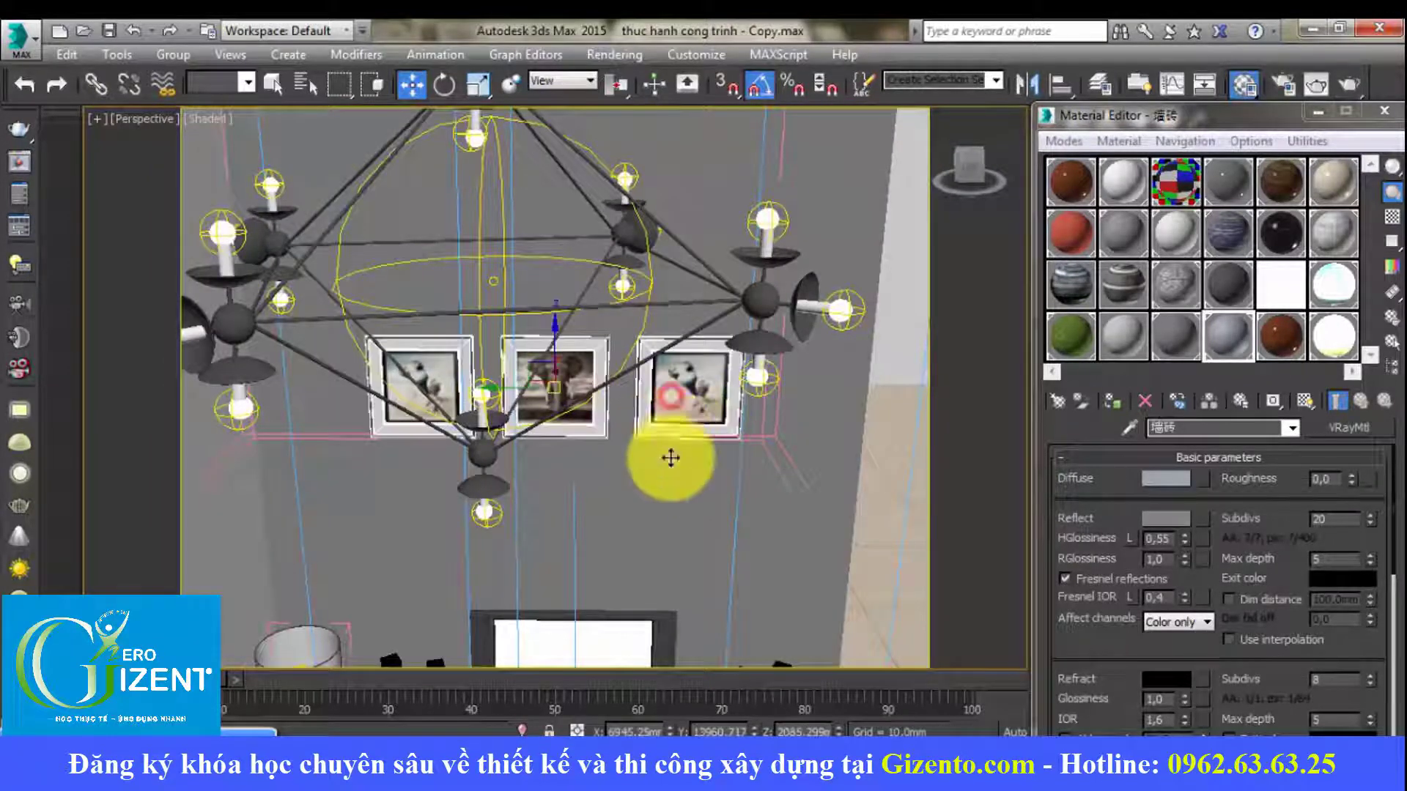
# Step: Apply a Material Editor sample material to the right picture frame
pyautogui.press('m')
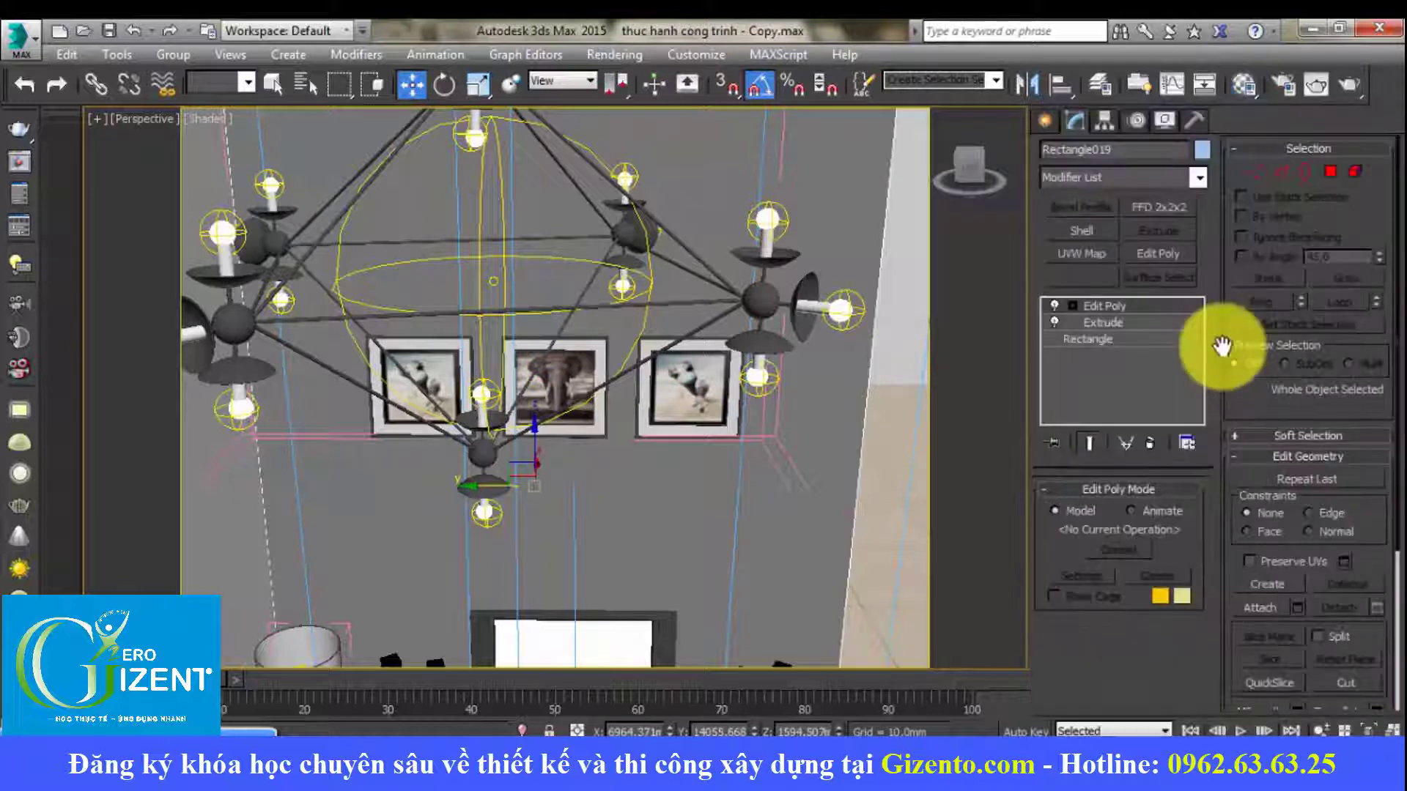
pyautogui.press('m')
pyautogui.click(1220, 333)
pyautogui.click(1119, 401)
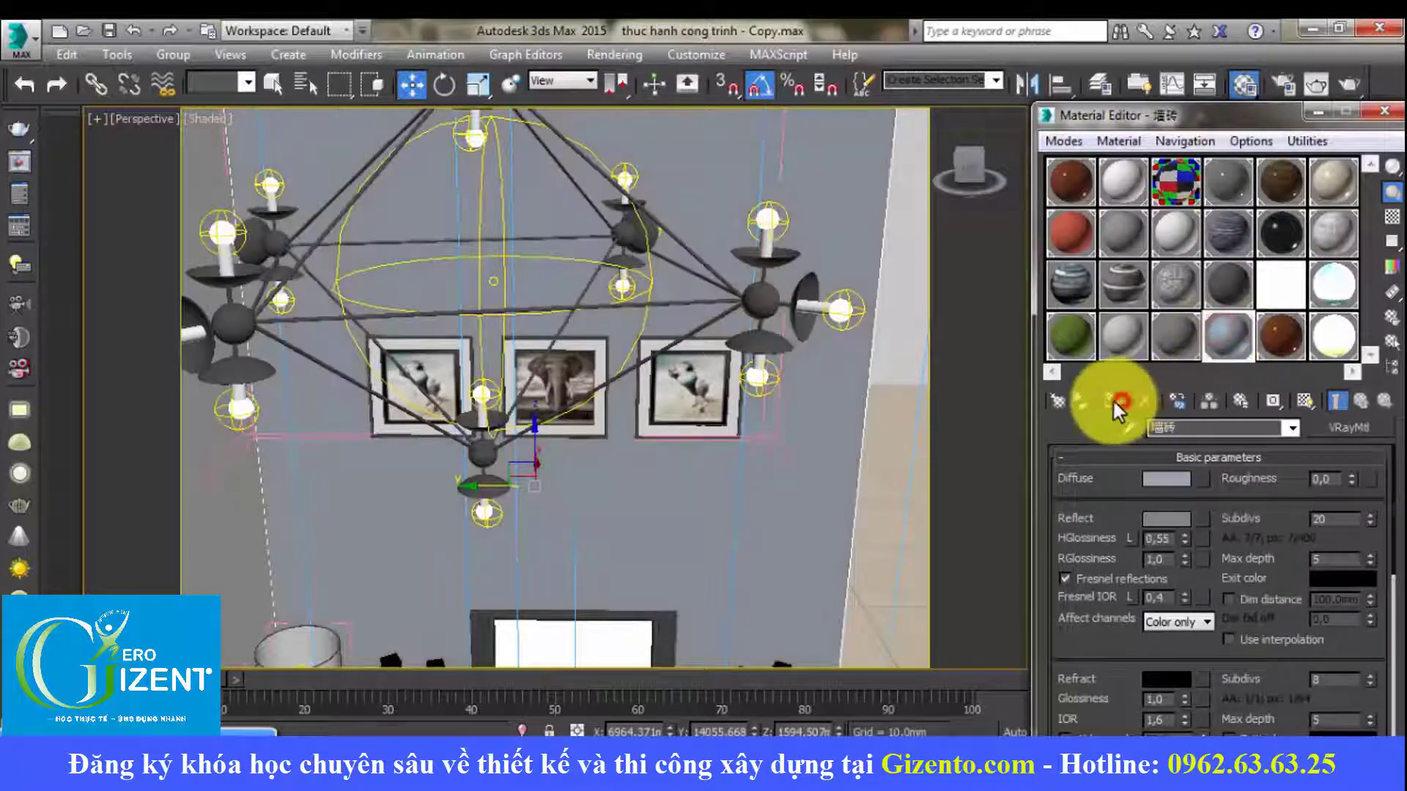
pyautogui.click(734, 479)
pyautogui.click(224, 482)
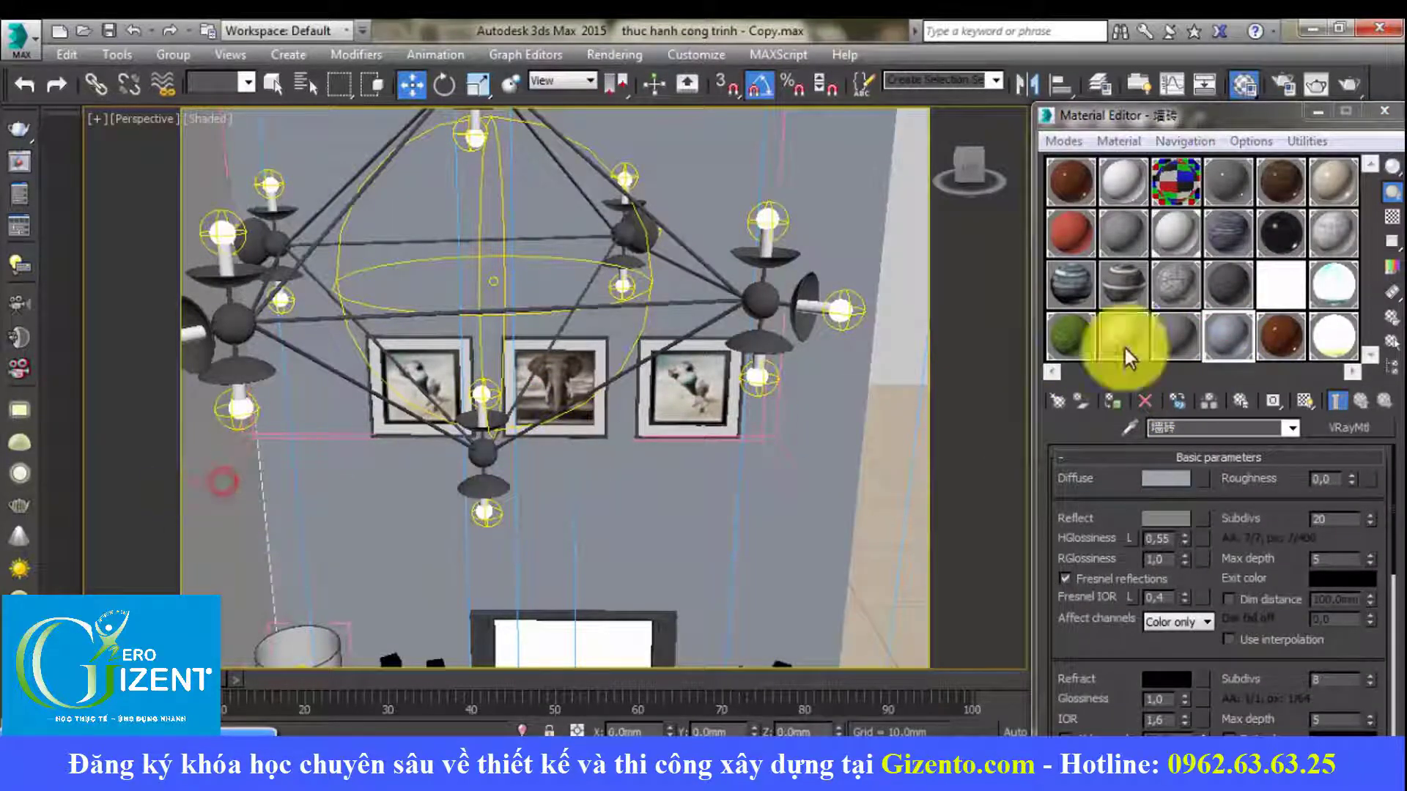
pyautogui.click(1384, 110)
# Step: Through VRayCam003, select the right-wall picture frames and the VRayIES006 light
pyautogui.press('c')
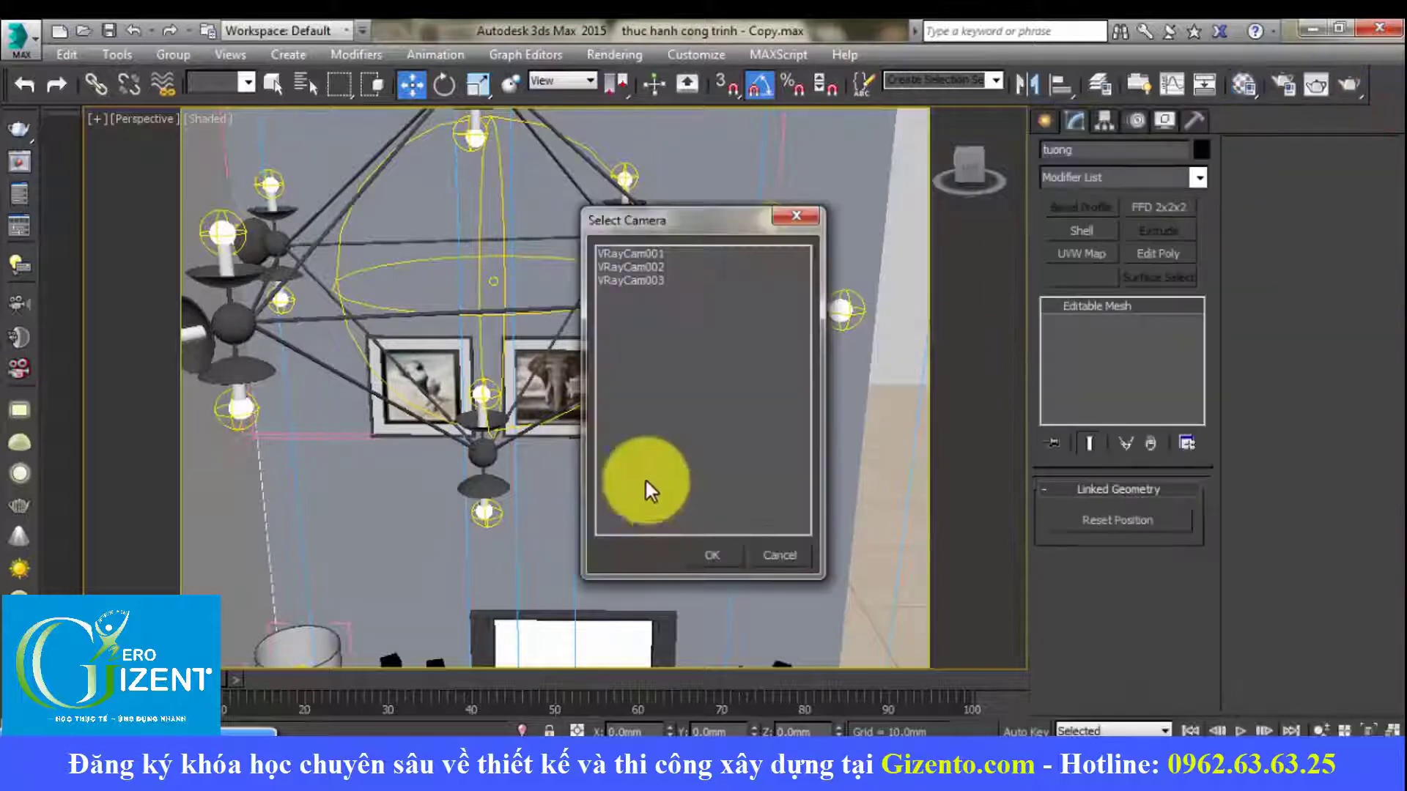
pyautogui.click(645, 279)
pyautogui.click(714, 554)
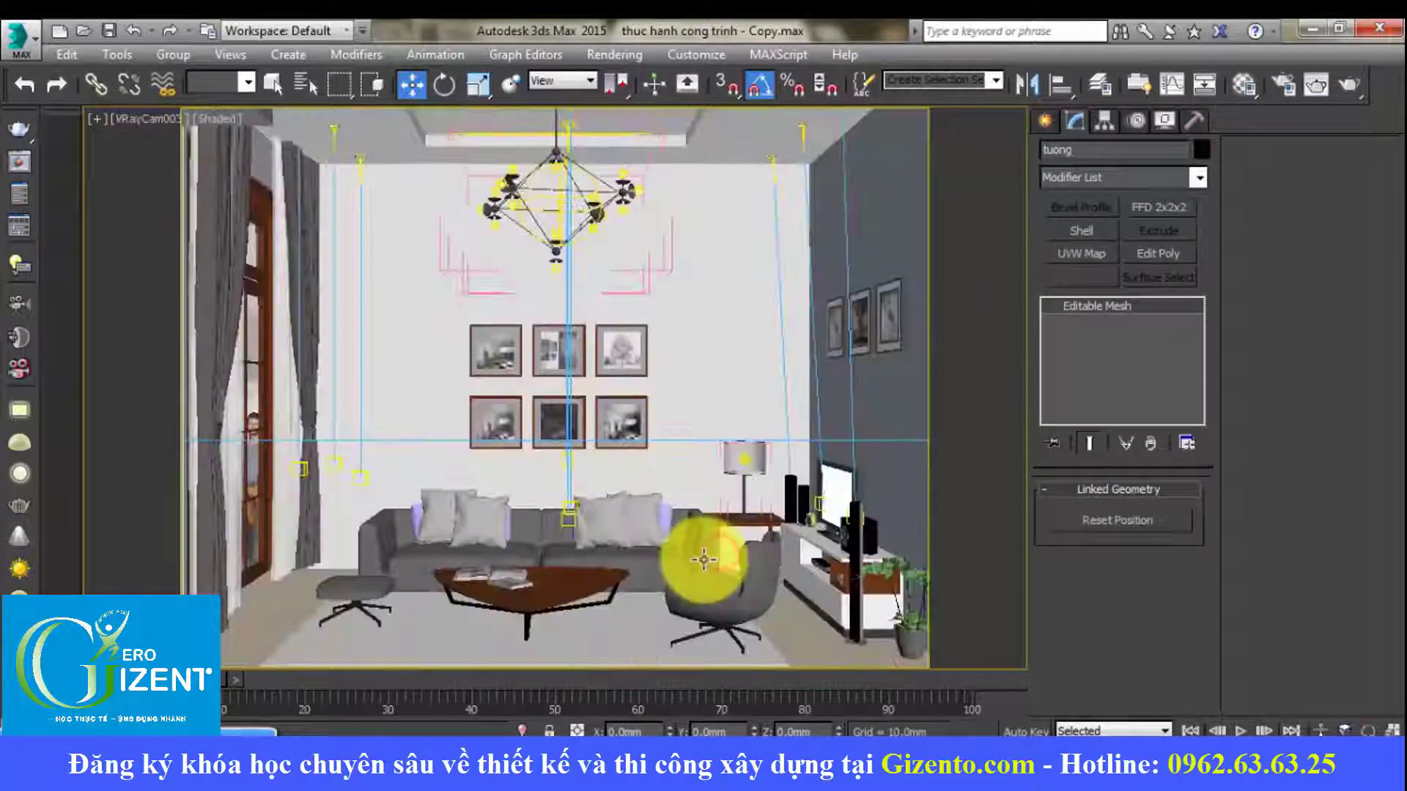
pyautogui.click(691, 308)
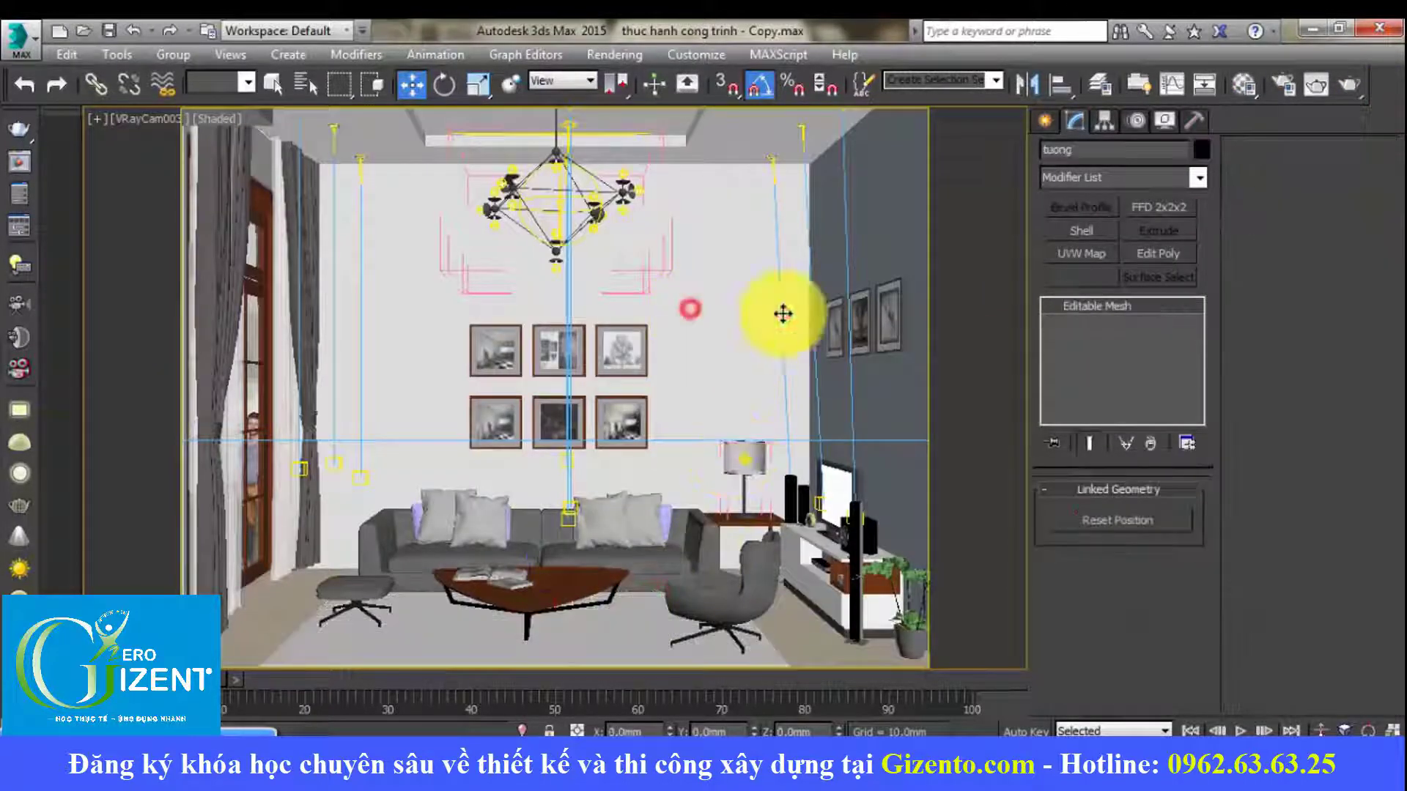
pyautogui.click(882, 312)
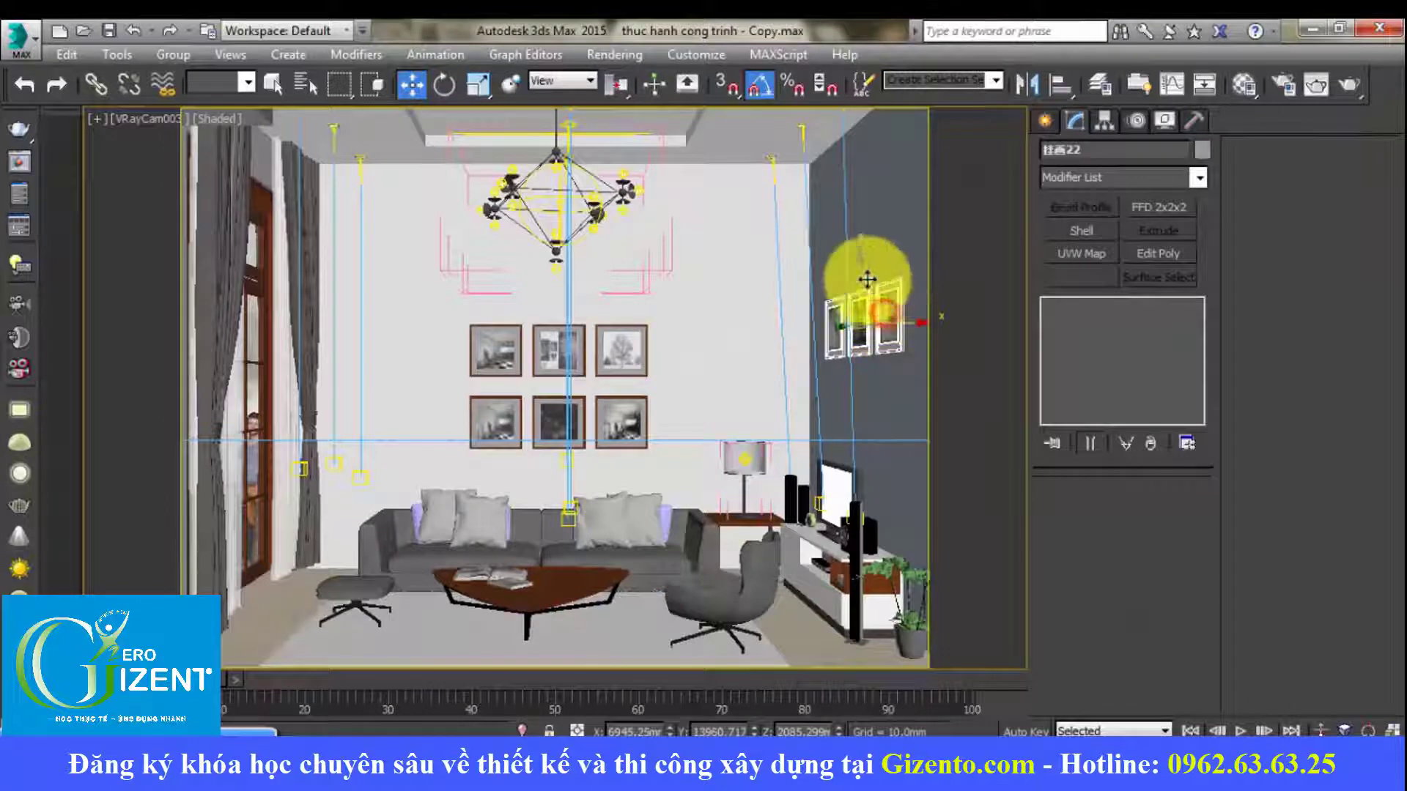
pyautogui.click(799, 129)
# Step: Check the frames and VRayIES006 light in a wireframe Top view of the room
pyautogui.press('t')
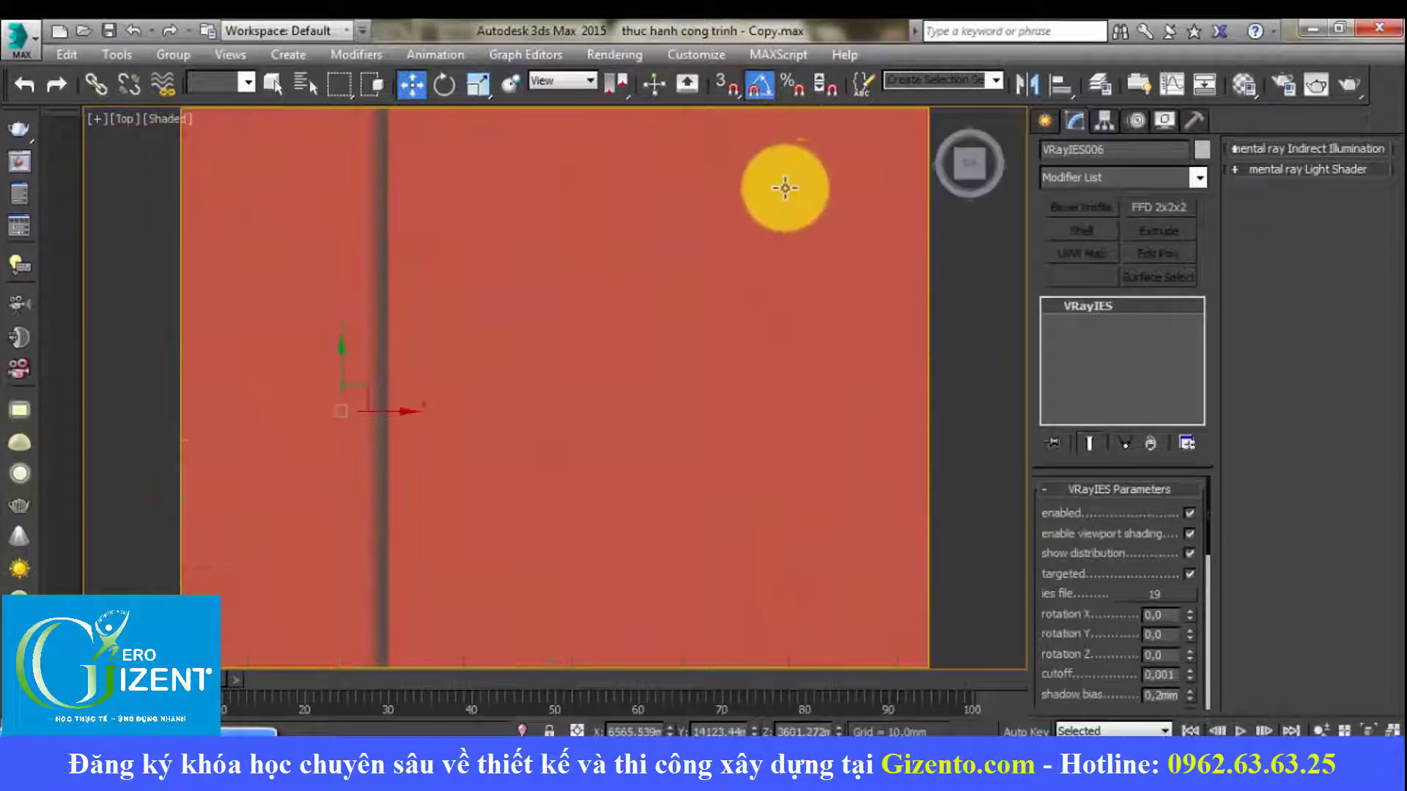
pyautogui.press('F3')
pyautogui.scroll(-3, 678, 348)
pyautogui.scroll(-2, 628, 304)
pyautogui.scroll(-3, 719, 304)
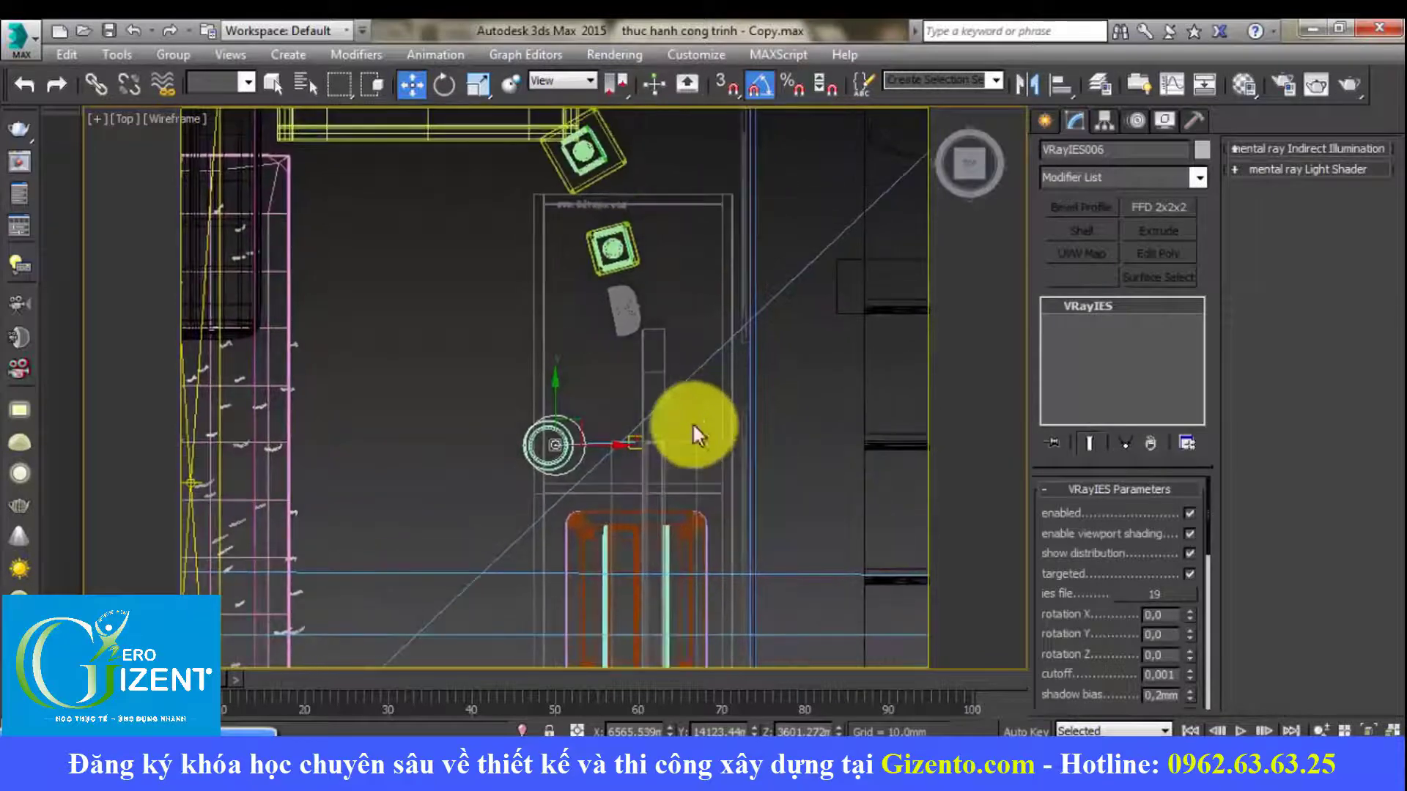
pyautogui.scroll(-3, 684, 430)
pyautogui.scroll(2, 698, 315)
pyautogui.scroll(1, 716, 299)
pyautogui.scroll(2, 784, 314)
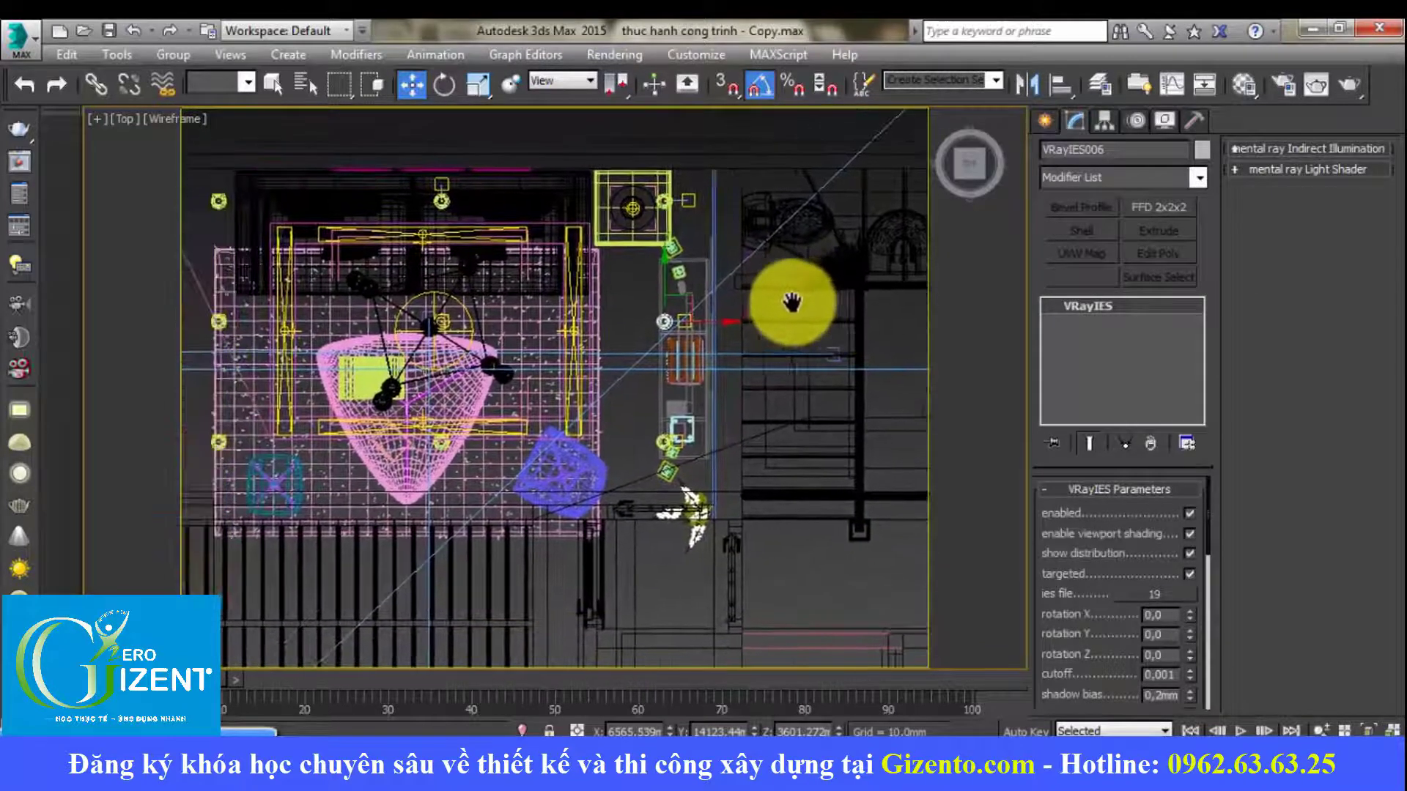
pyautogui.scroll(1, 690, 320)
pyautogui.scroll(2, 689, 320)
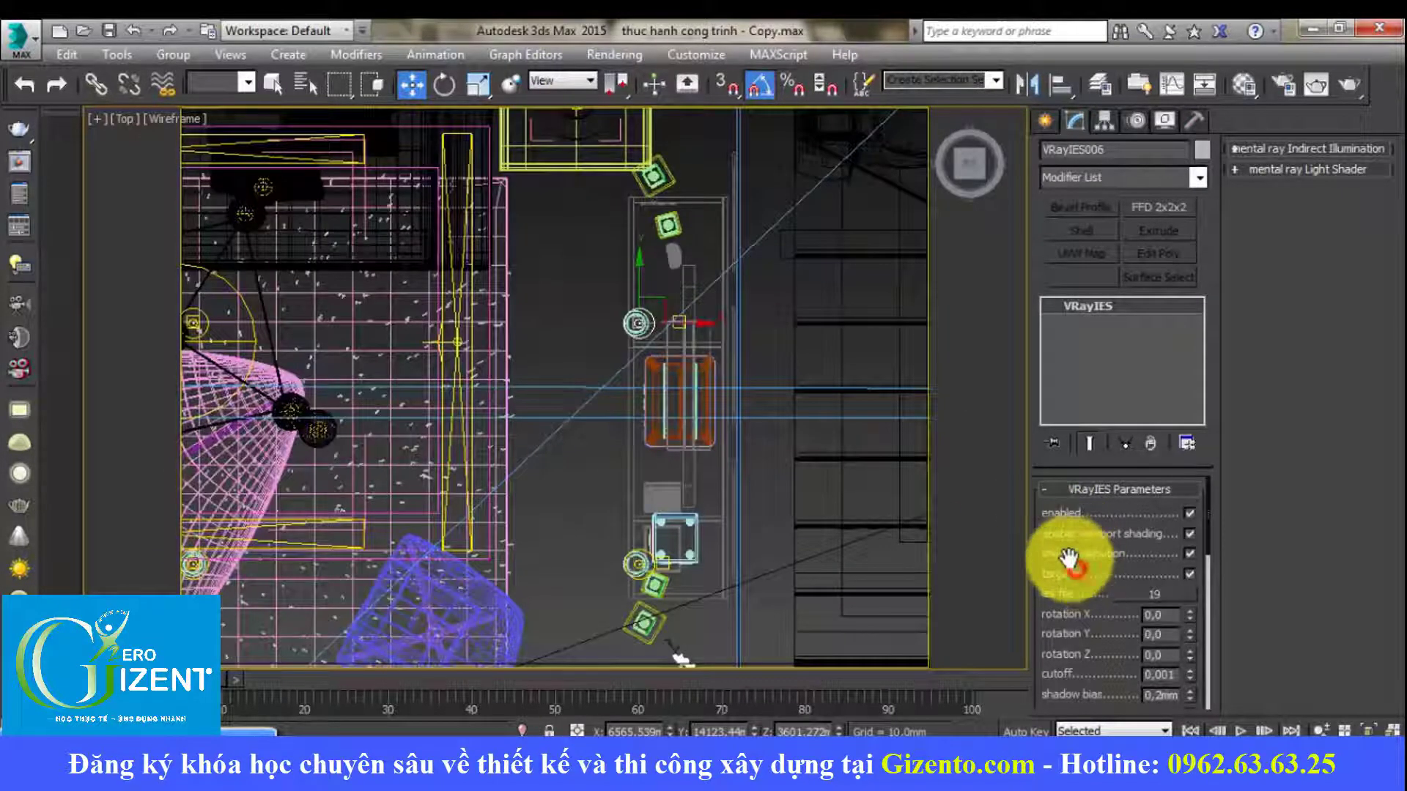
pyautogui.scroll(-5, 1068, 560)
pyautogui.click(577, 332)
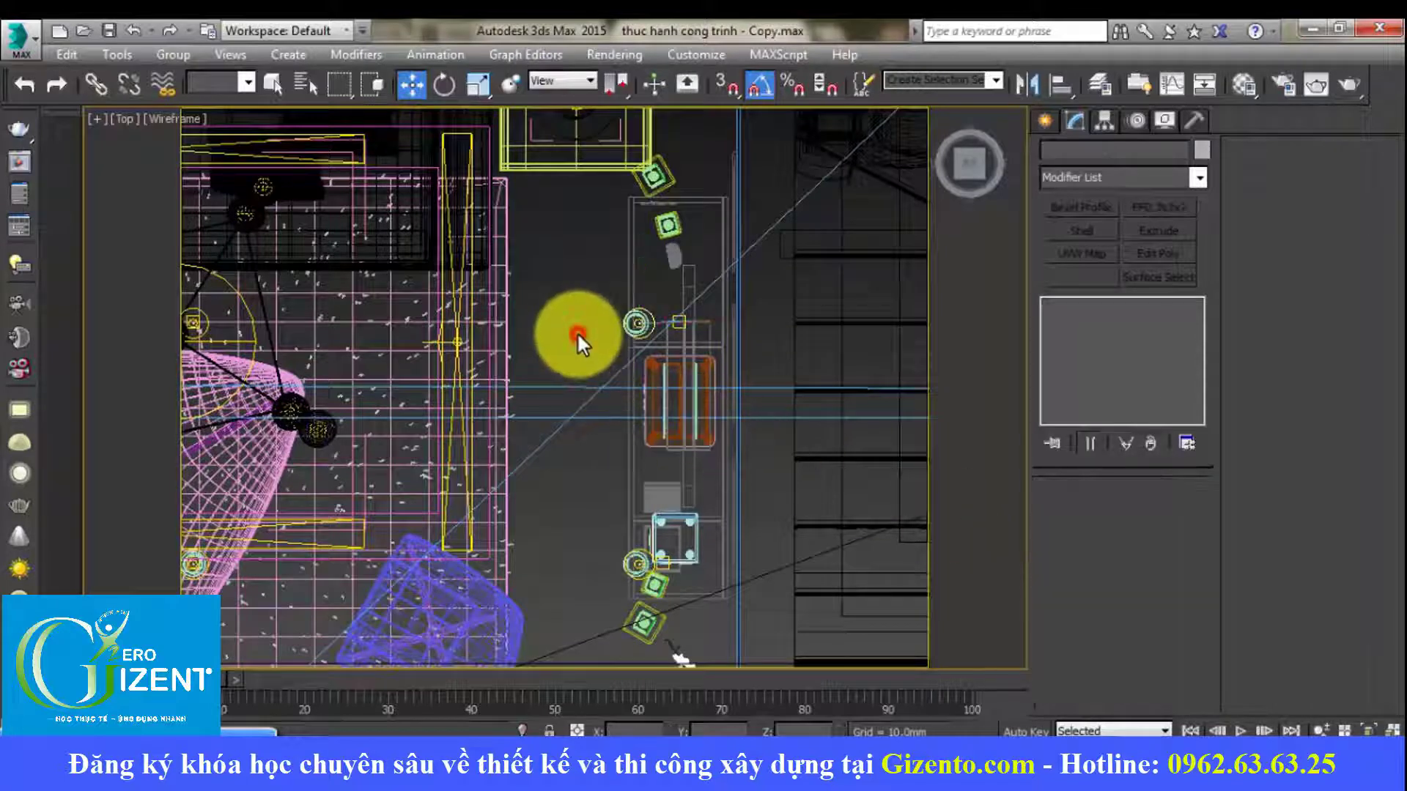
pyautogui.moveTo(577, 332); pyautogui.dragTo(836, 370, button='middle')
pyautogui.scroll(-4, 665, 429)
# Step: Return to the VRayCam003 camera view
pyautogui.press('c')
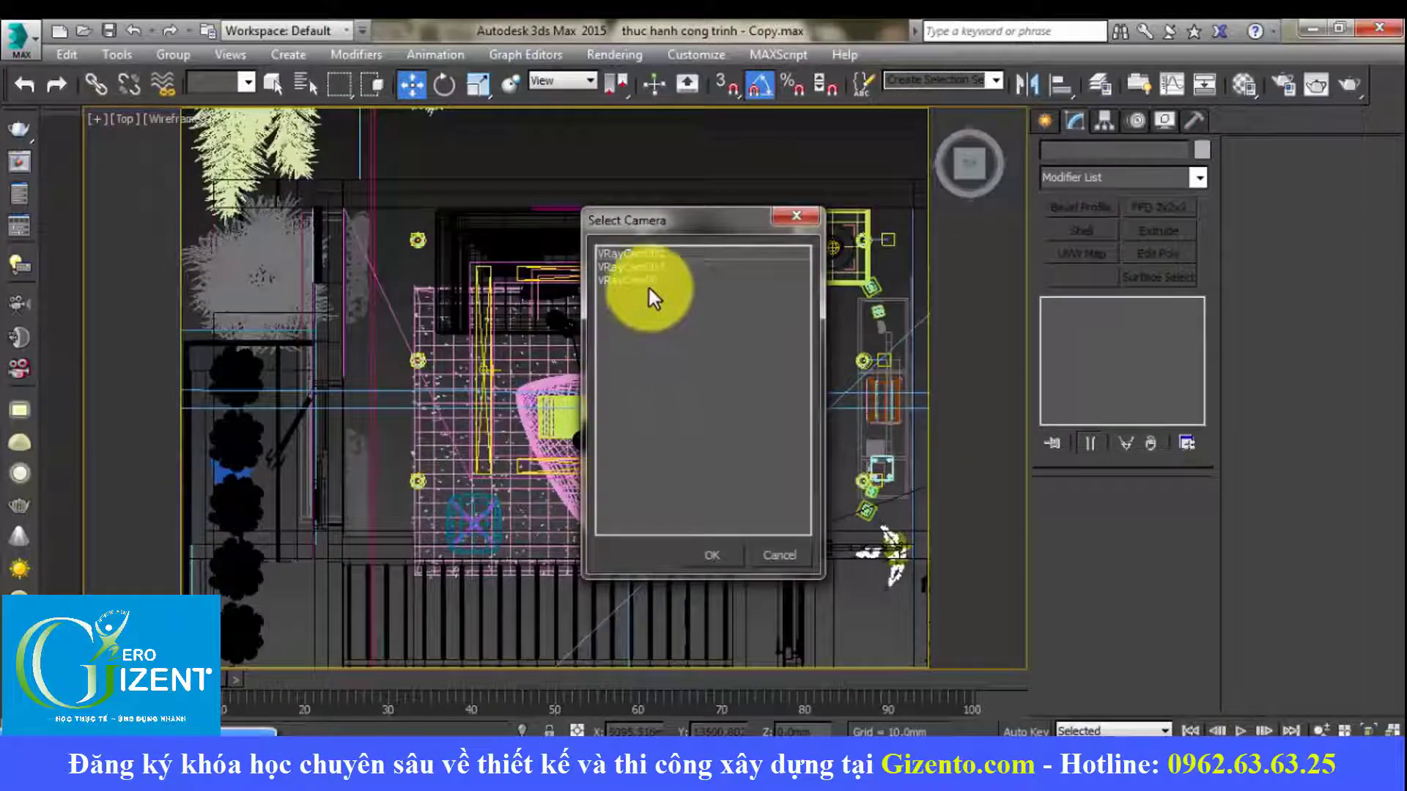
pyautogui.click(648, 282)
pyautogui.click(717, 559)
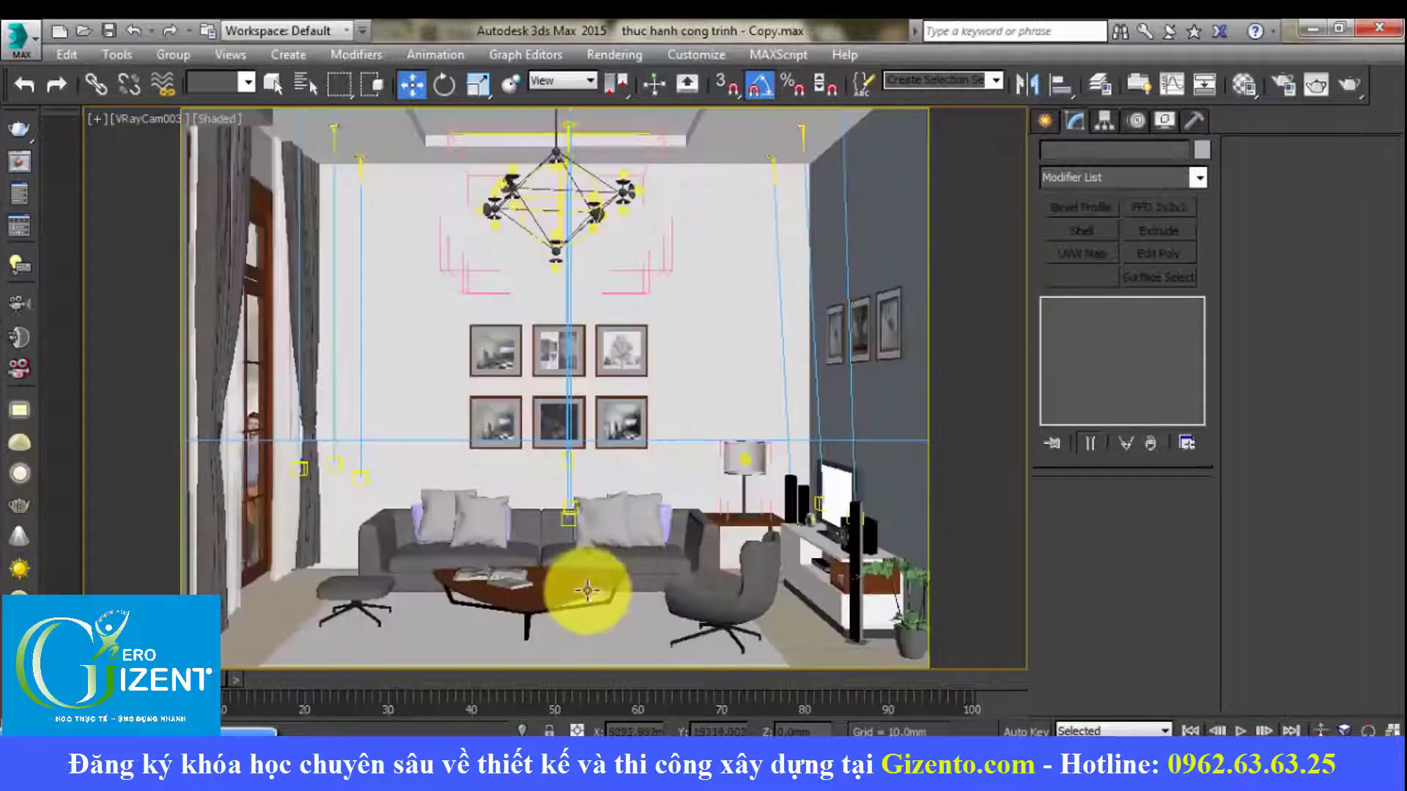
# Step: Replace the go material's diffuse bitmap with the second wood texture image
pyautogui.click(578, 584)
pyautogui.press('m')
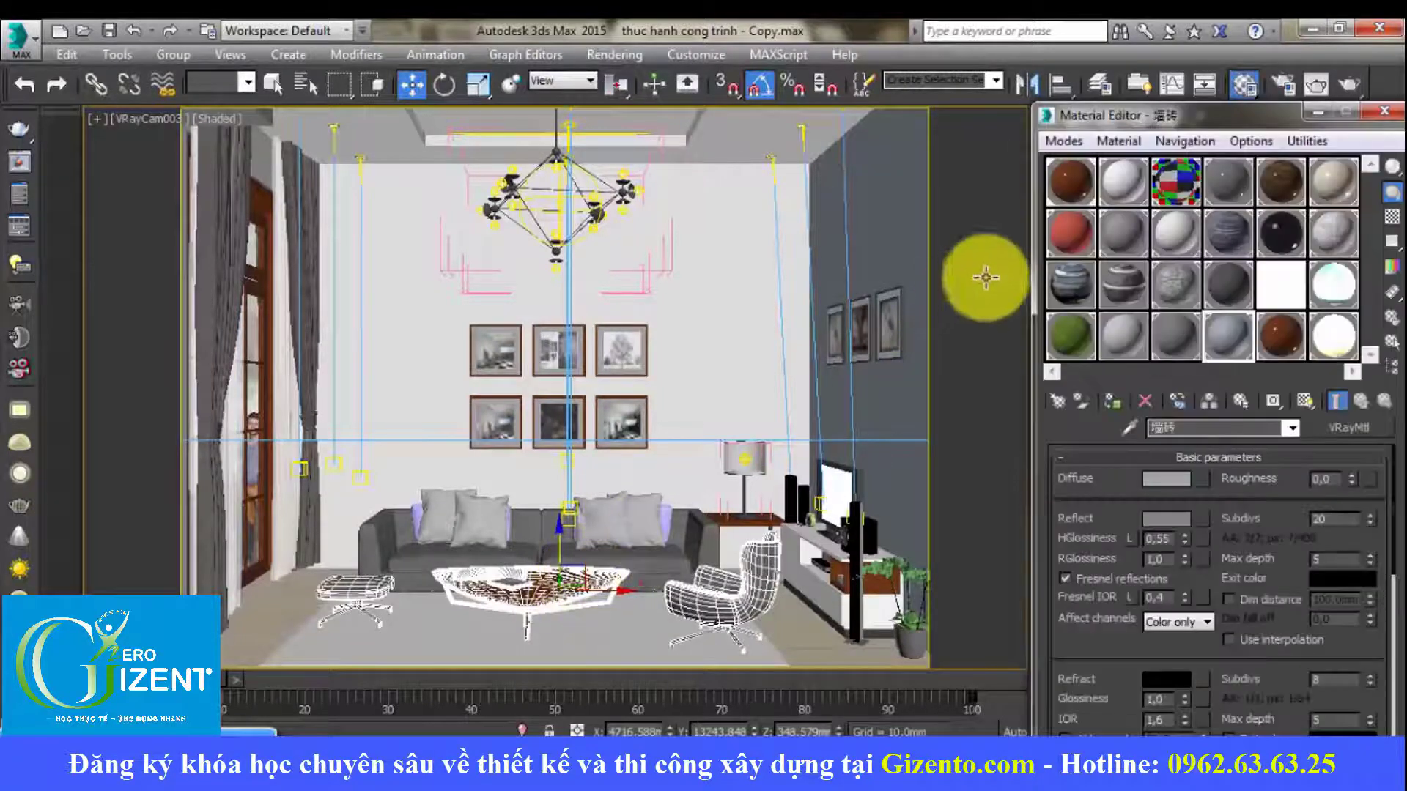
pyautogui.click(1073, 180)
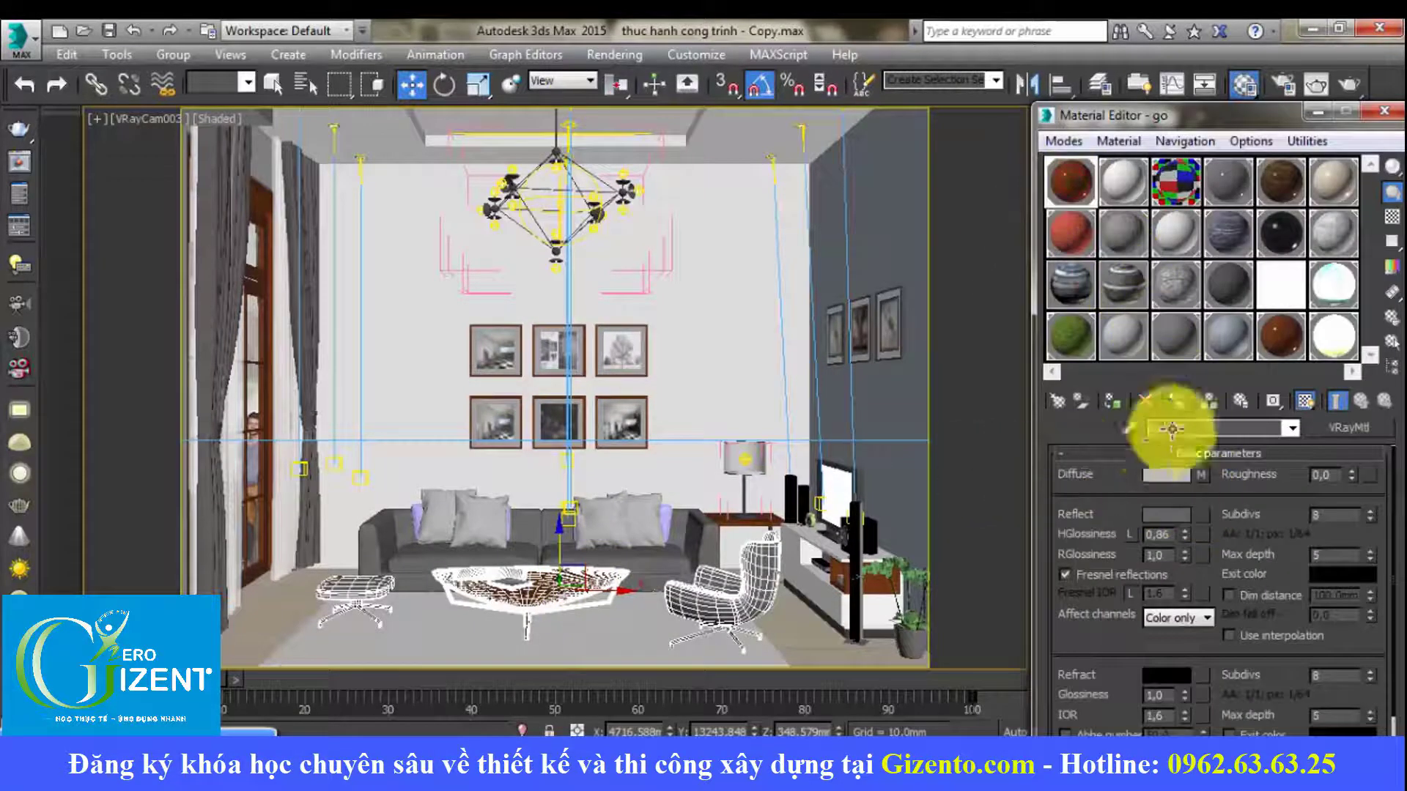
pyautogui.click(1326, 455)
pyautogui.click(1221, 520)
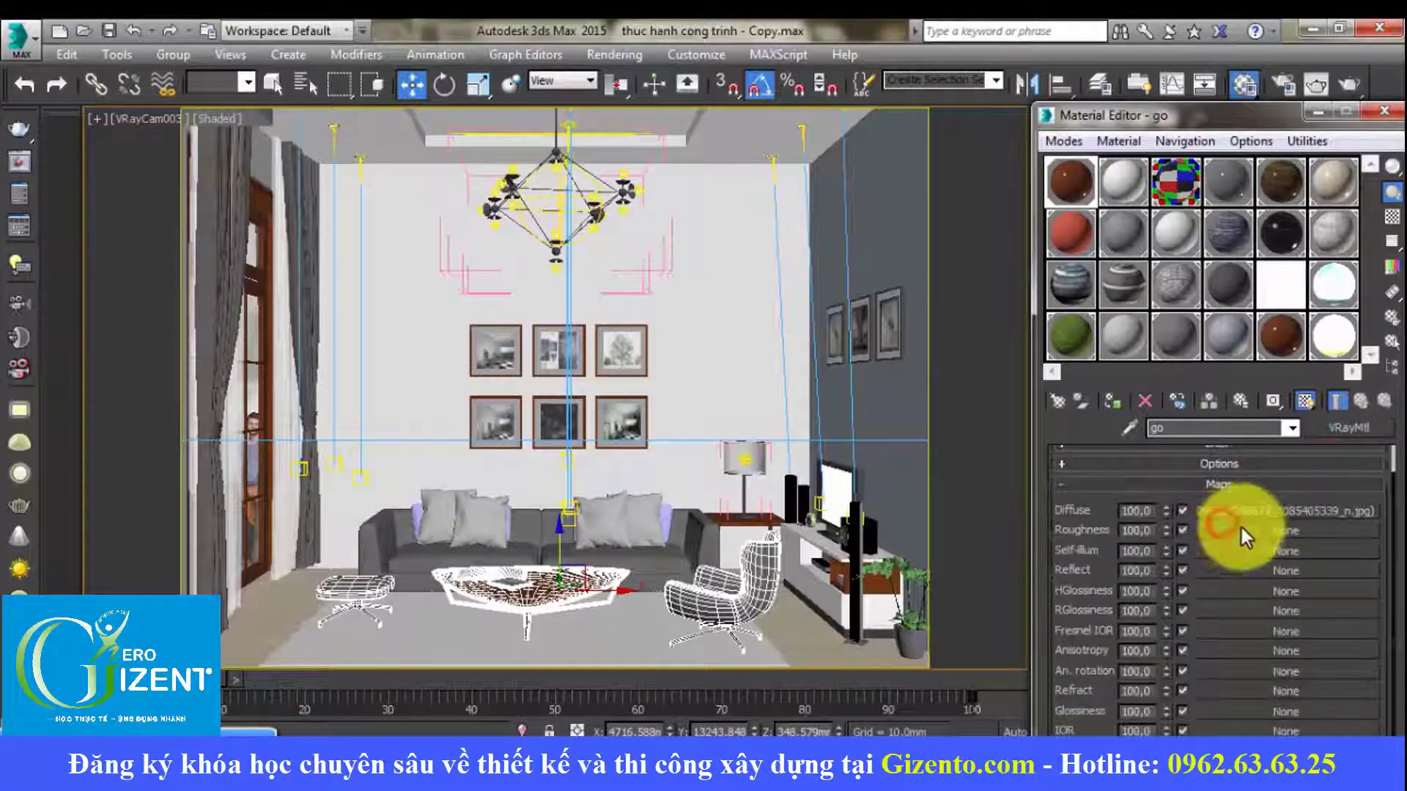
pyautogui.click(1202, 710)
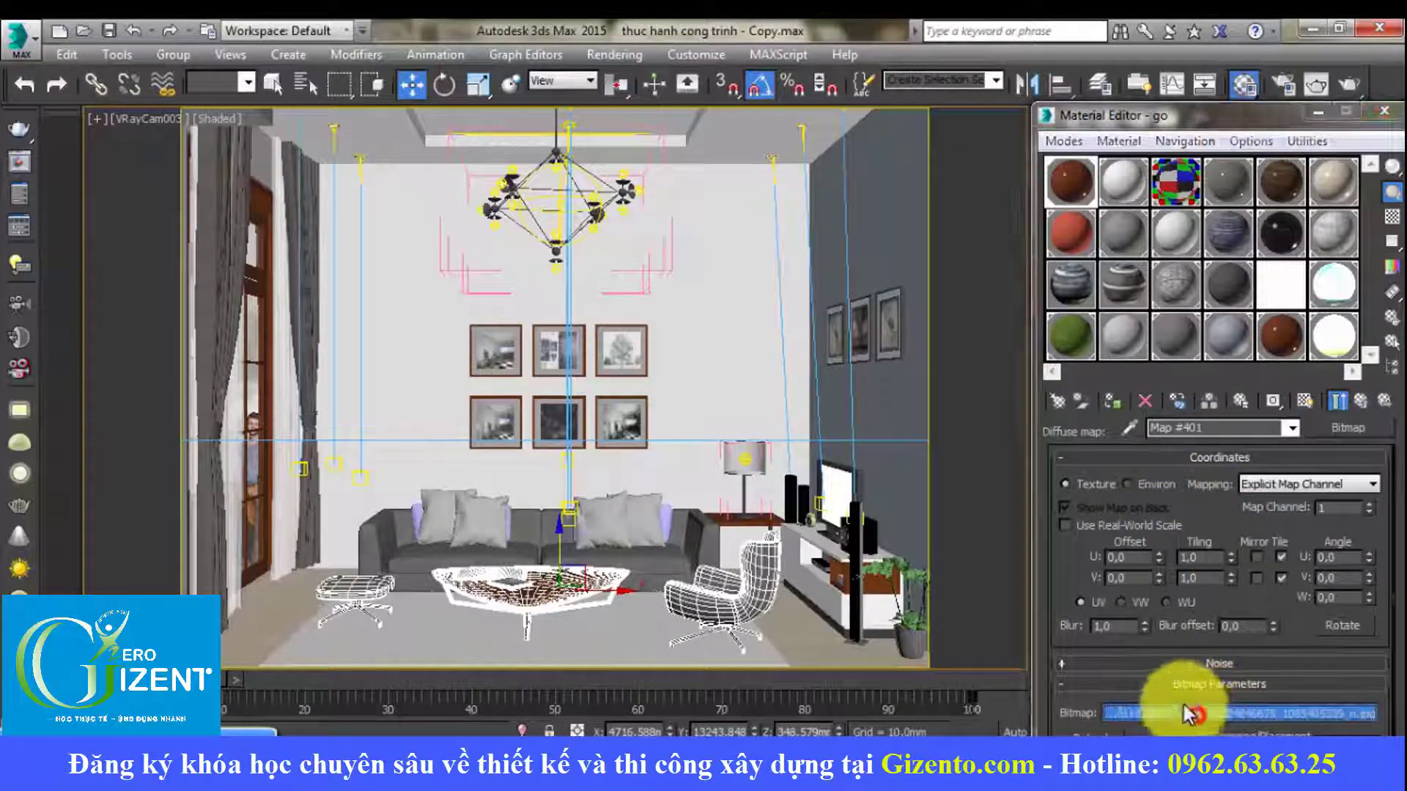
pyautogui.click(909, 282)
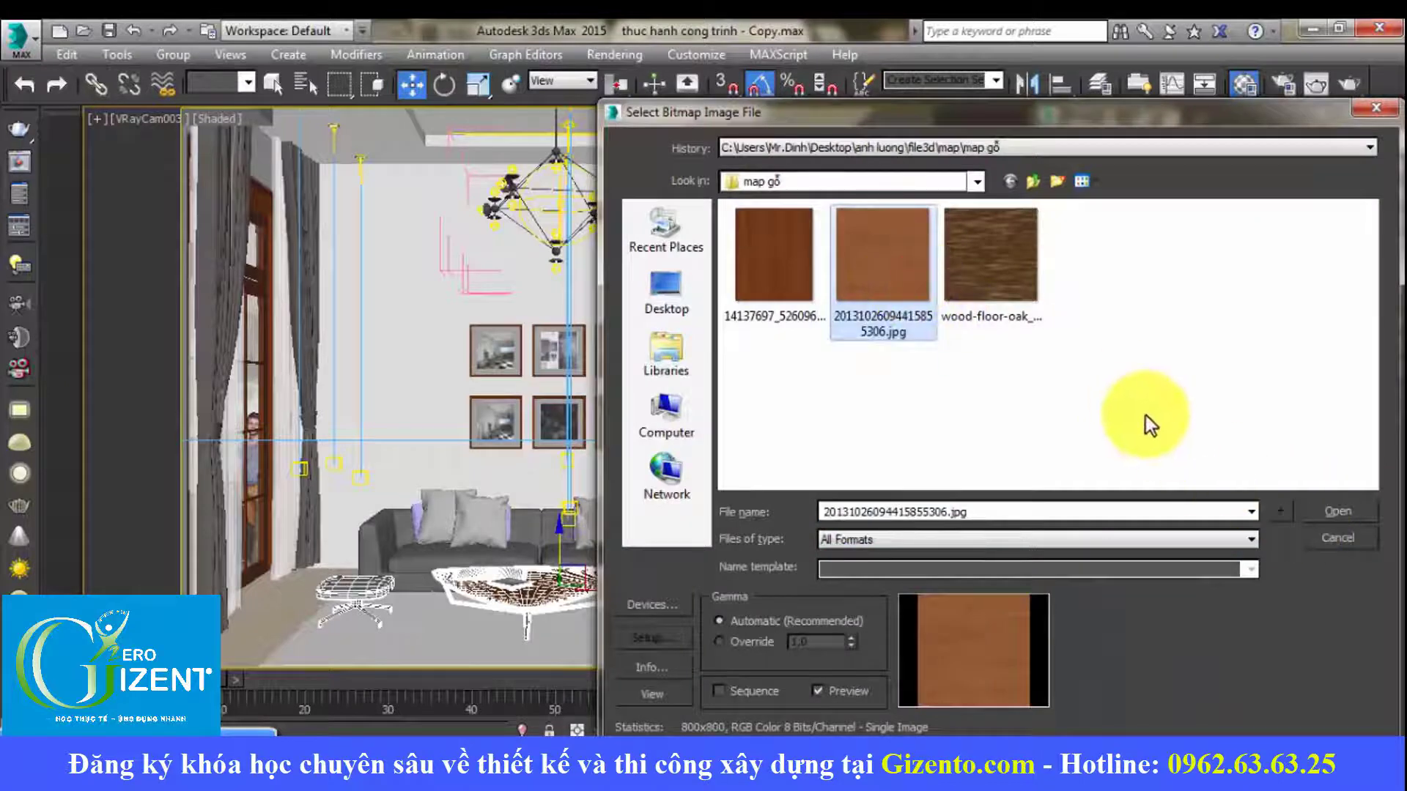
pyautogui.click(1321, 504)
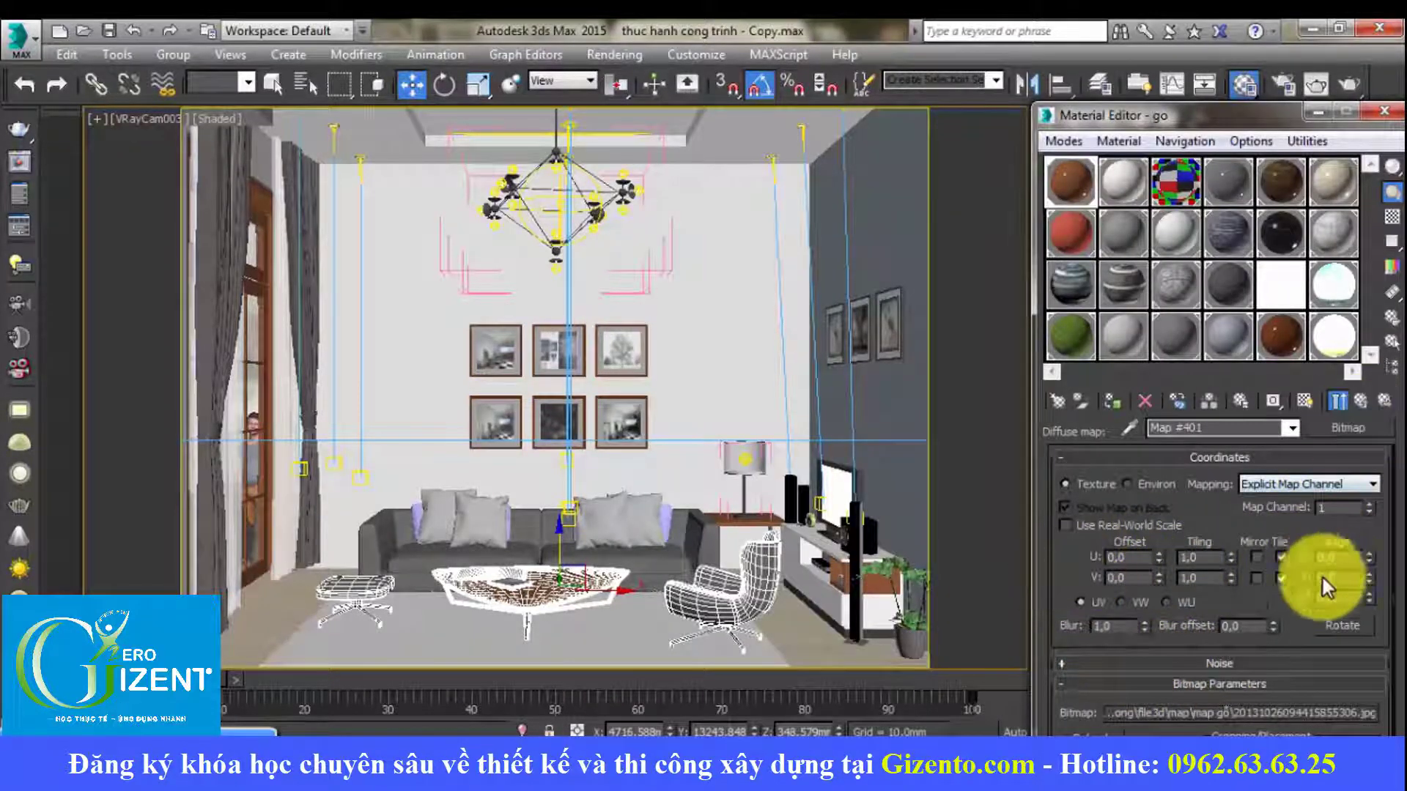
# Step: Rotate the go material's diffuse wood bitmap to a W angle of 90
pyautogui.click(1335, 597)
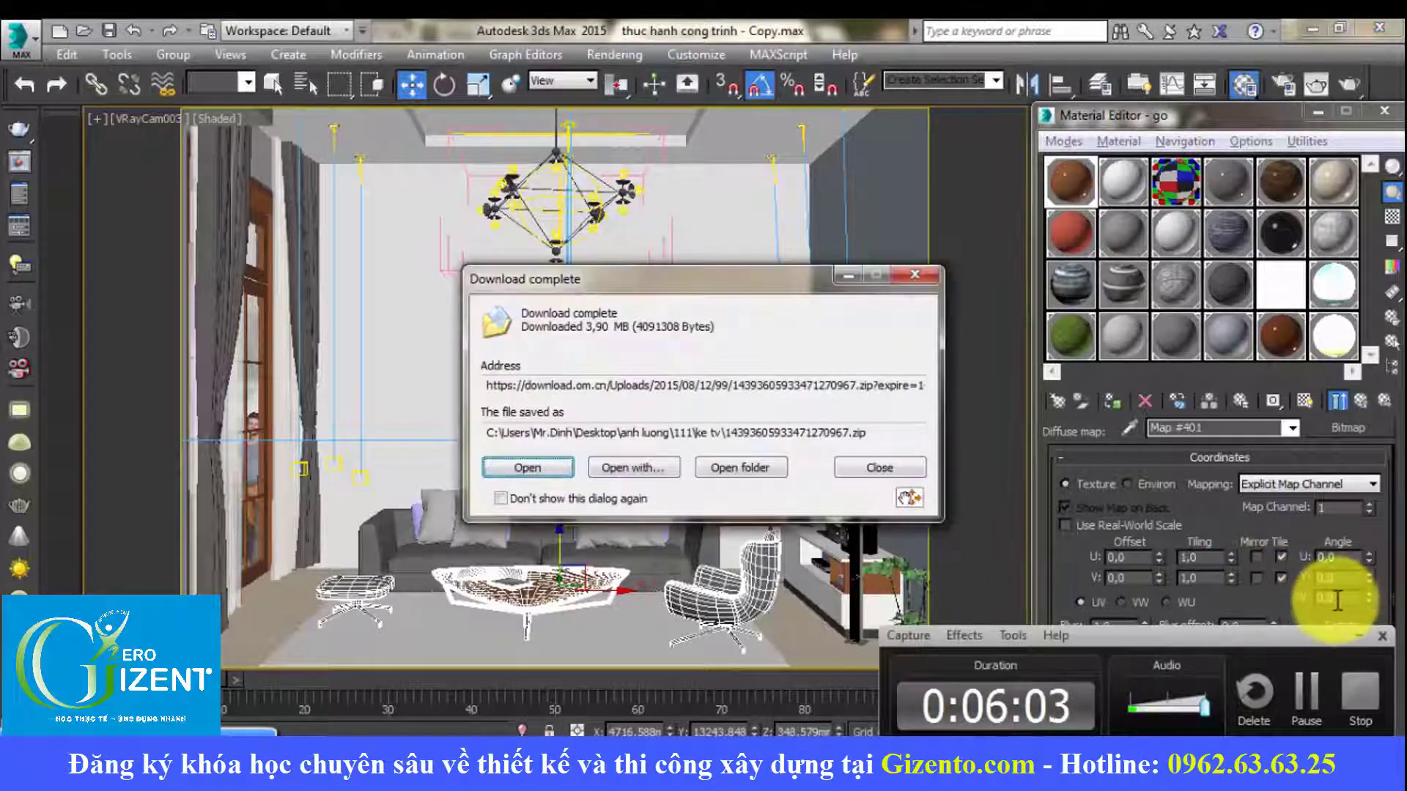
pyautogui.click(846, 283)
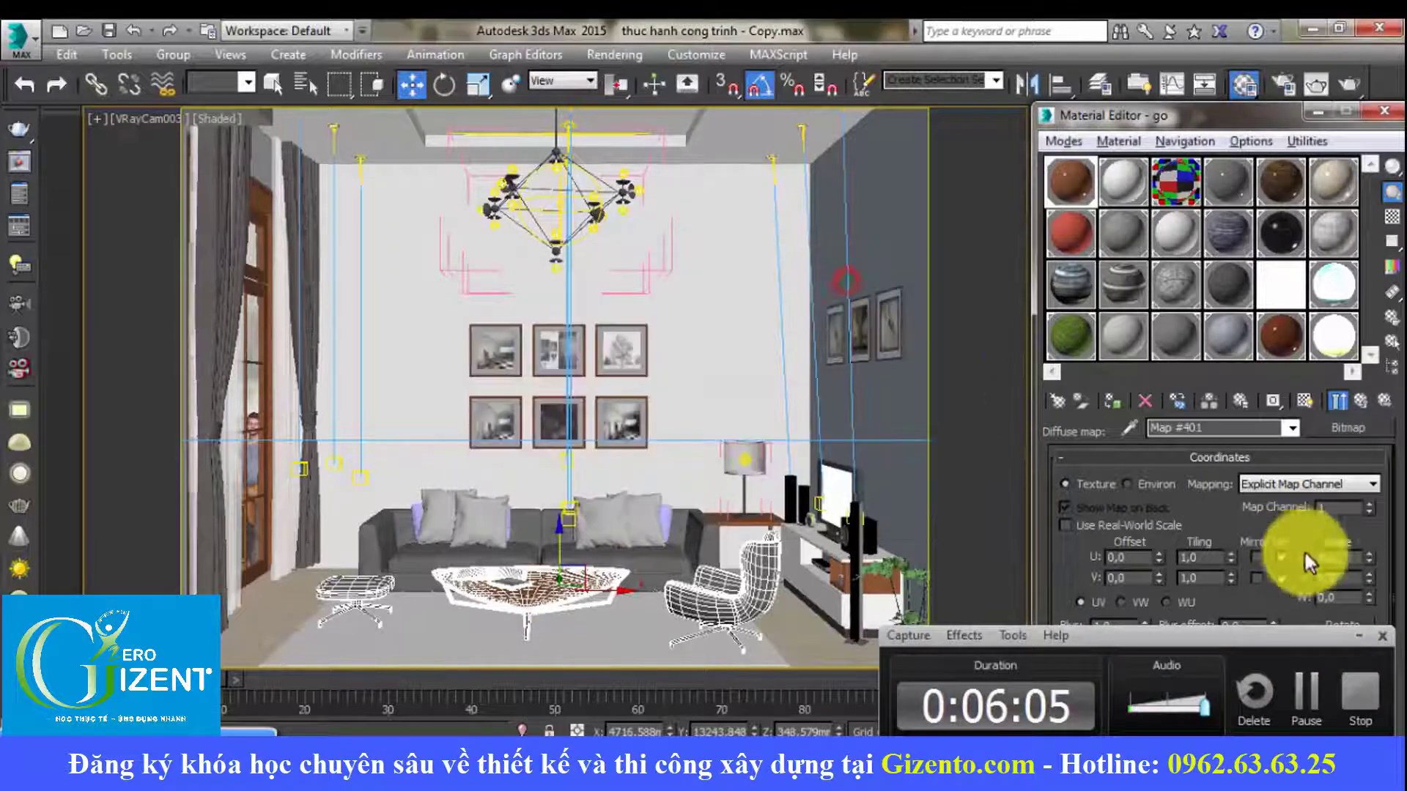
pyautogui.click(1328, 598)
pyautogui.write('90')
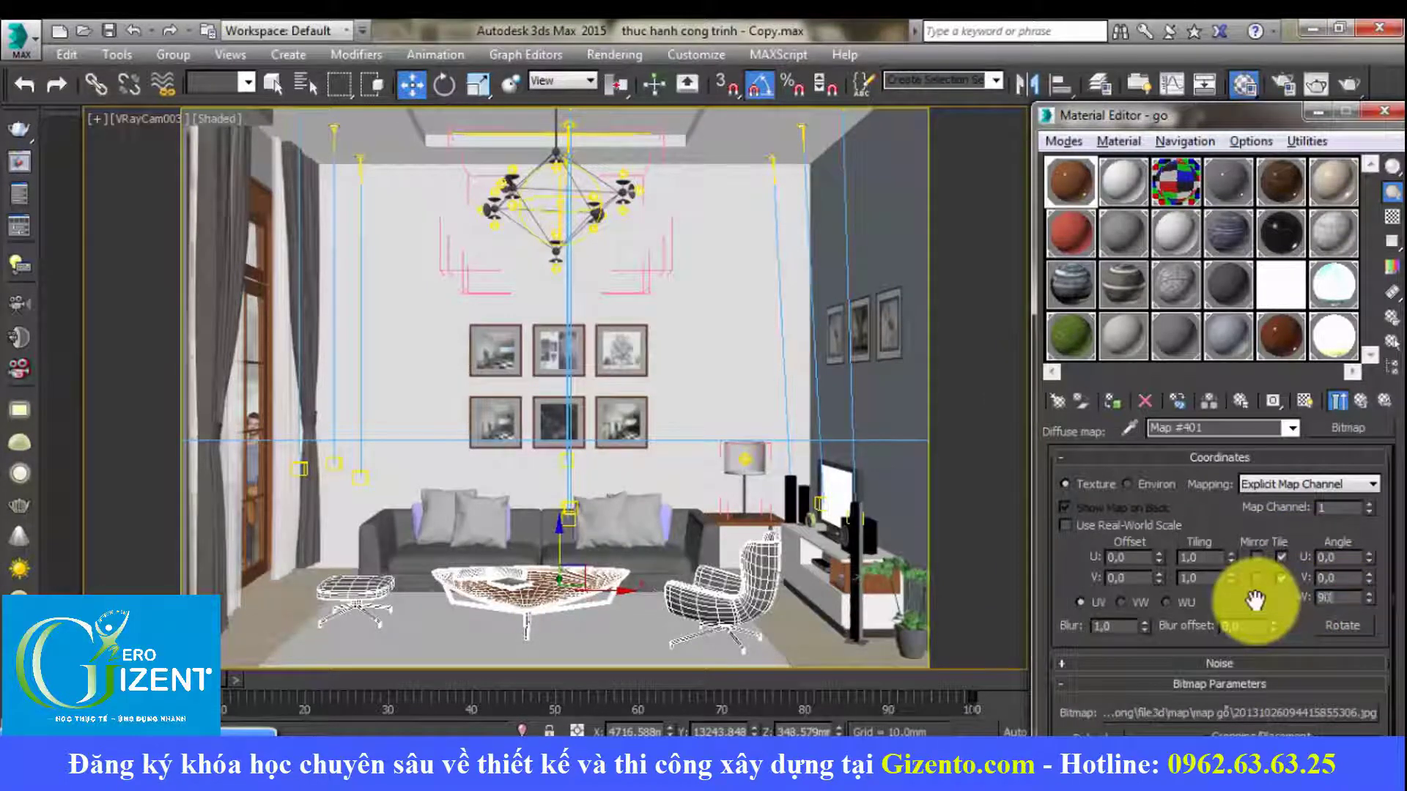
pyautogui.press('Return')
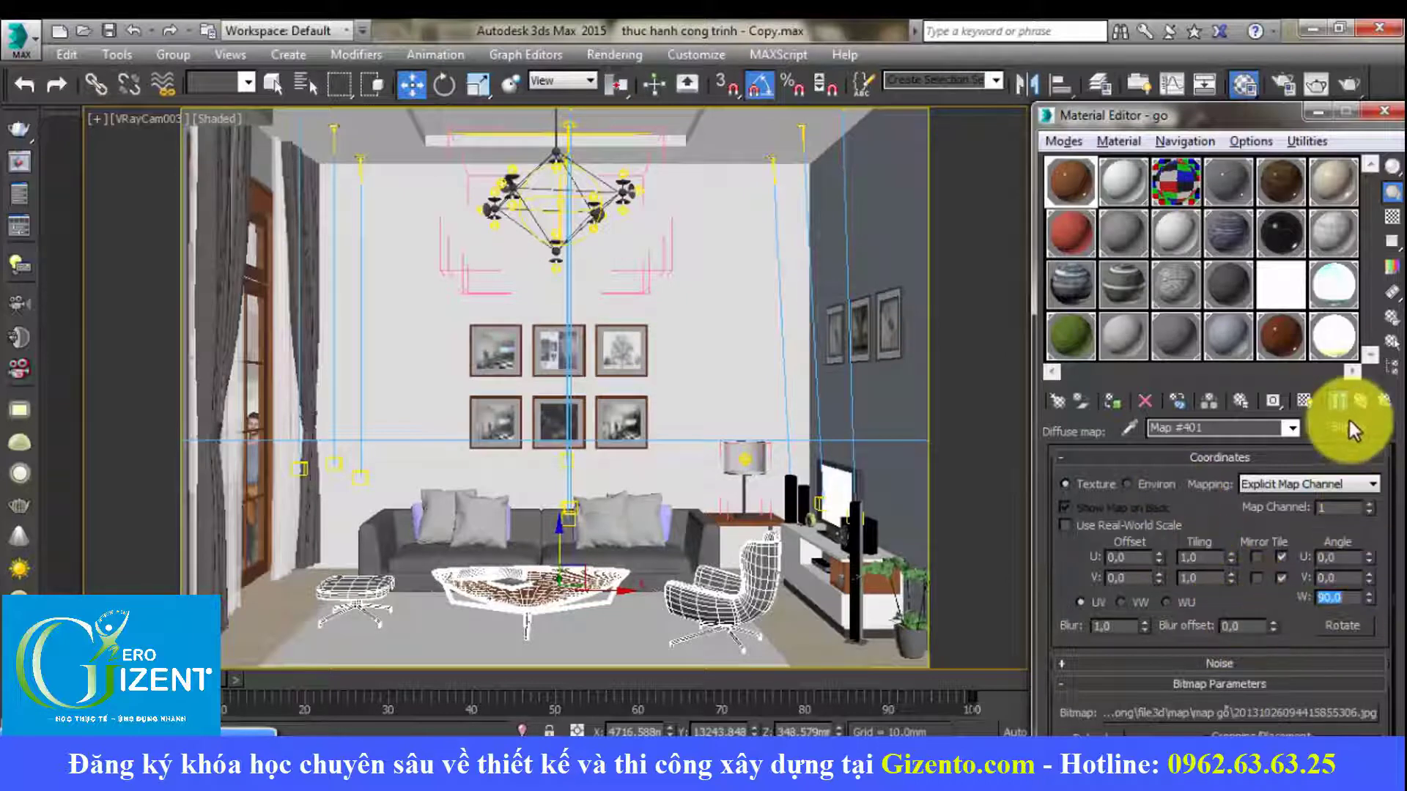
pyautogui.click(1350, 424)
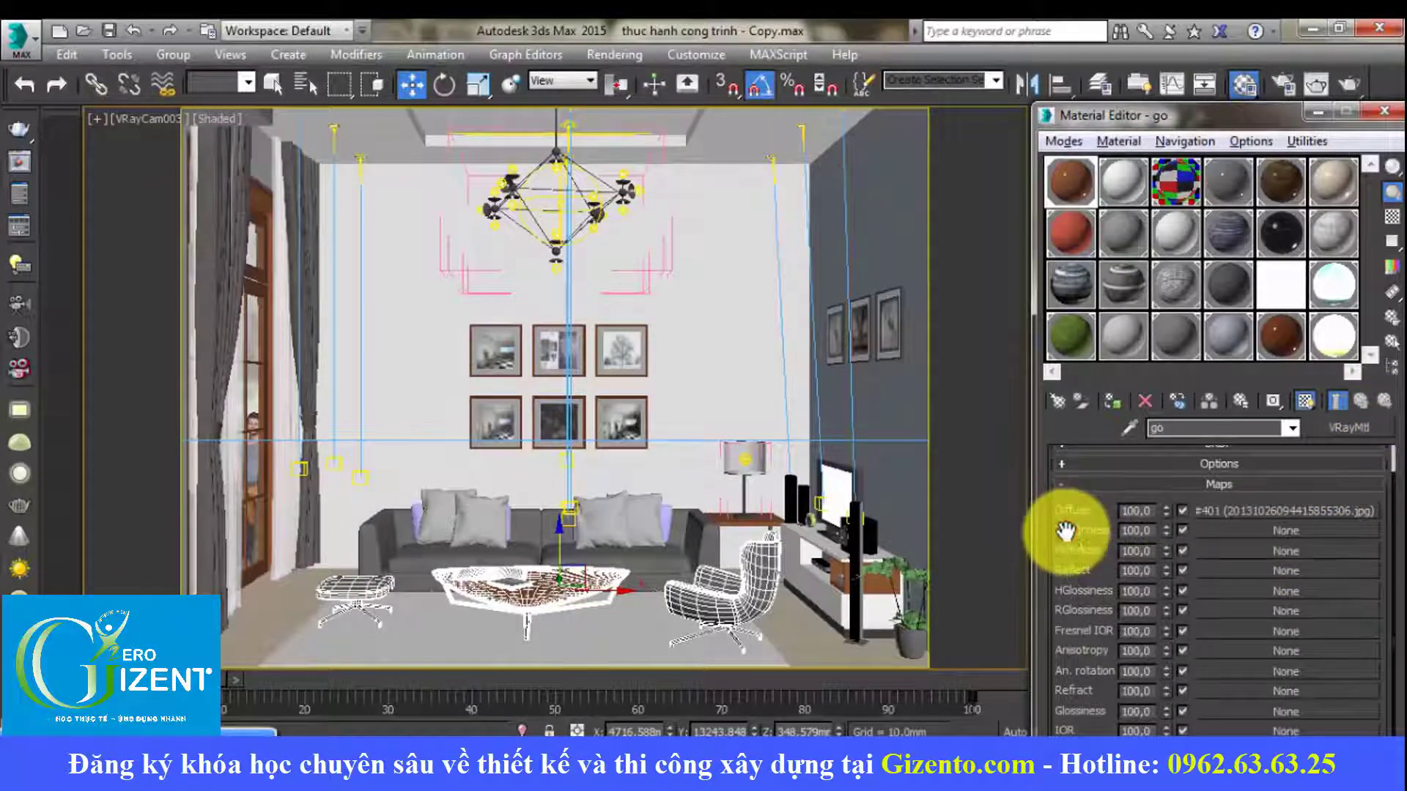
# Step: Copy the diffuse wood map into the Bump slot and close the Material Editor
pyautogui.scroll(-3, 1063, 529)
pyautogui.moveTo(1237, 446); pyautogui.dragTo(1245, 725)
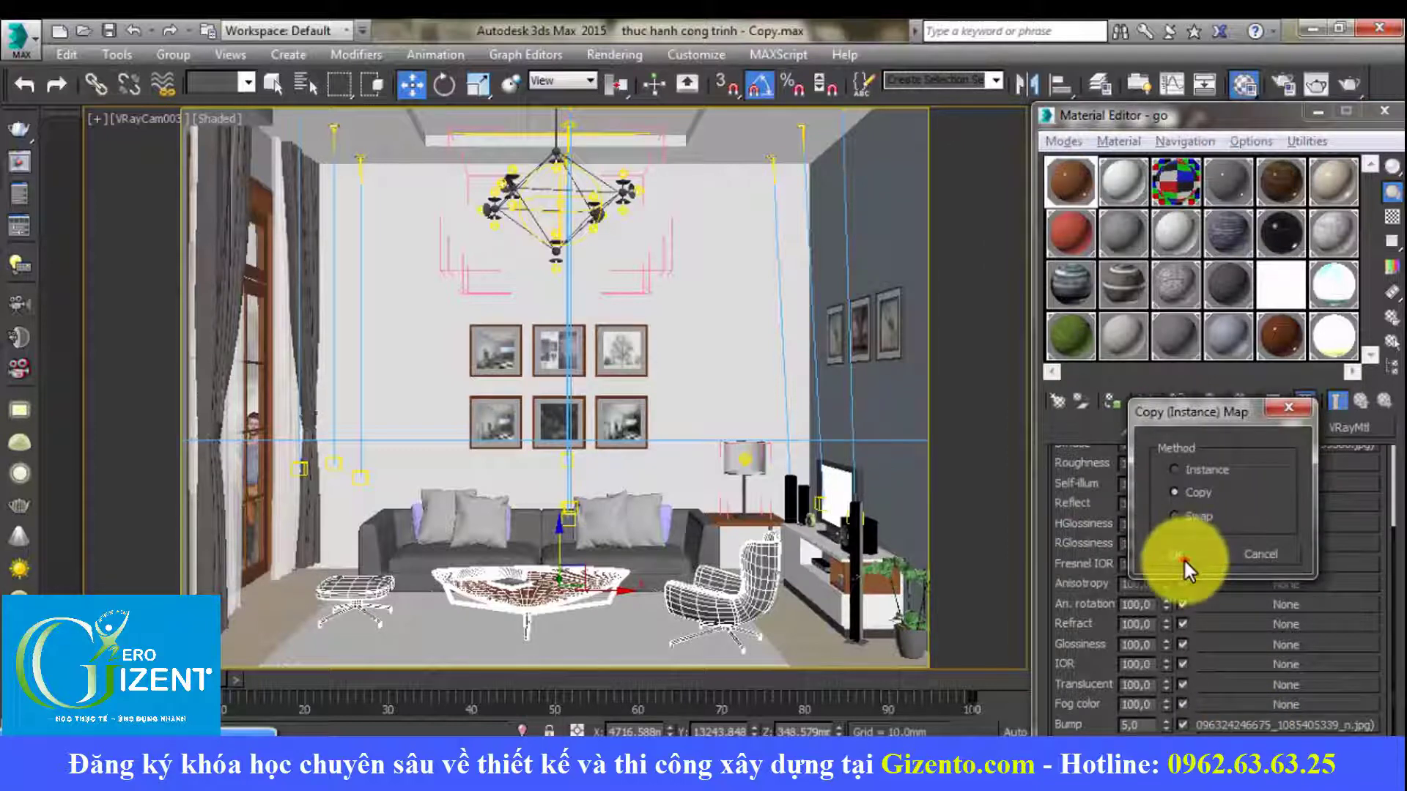
pyautogui.click(1176, 554)
pyautogui.click(1258, 725)
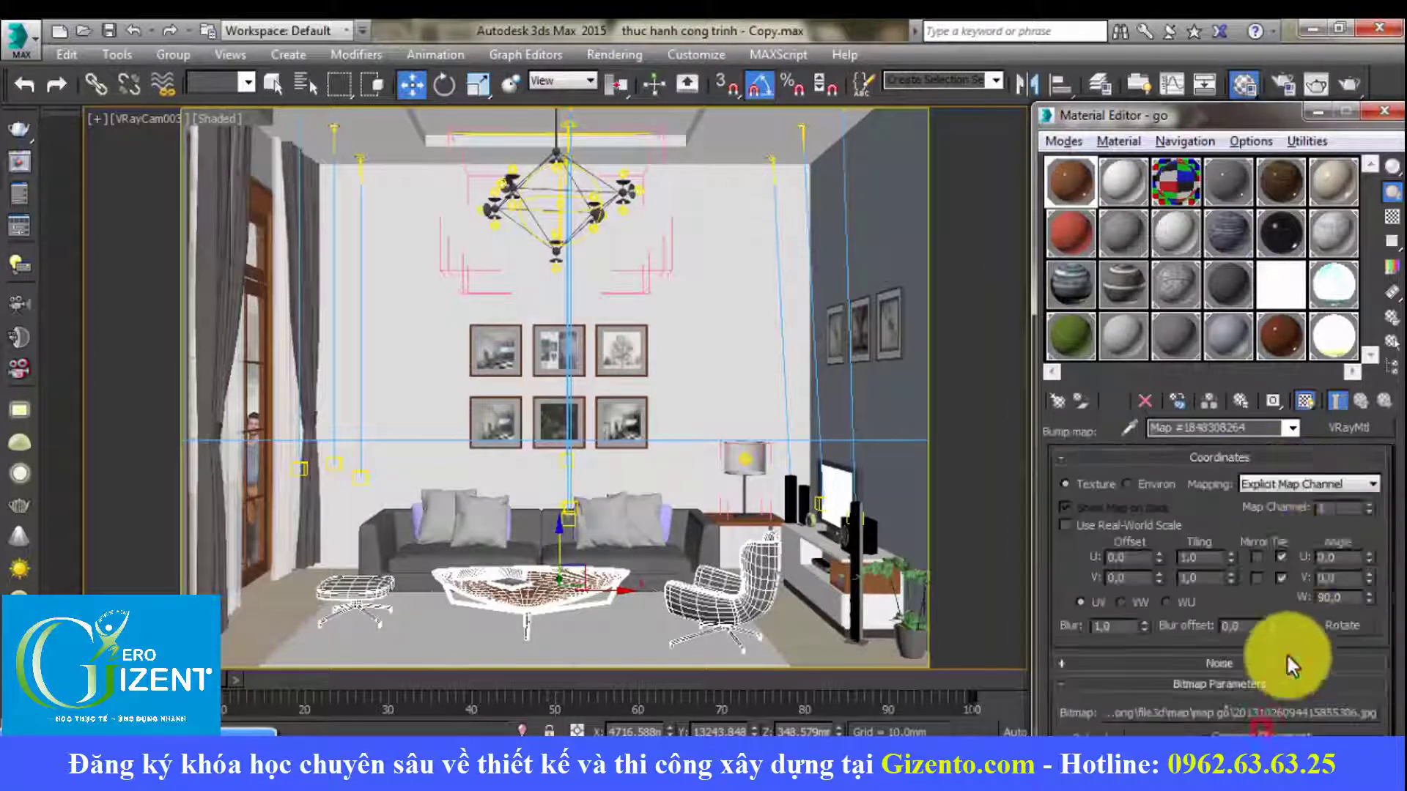
pyautogui.click(1361, 402)
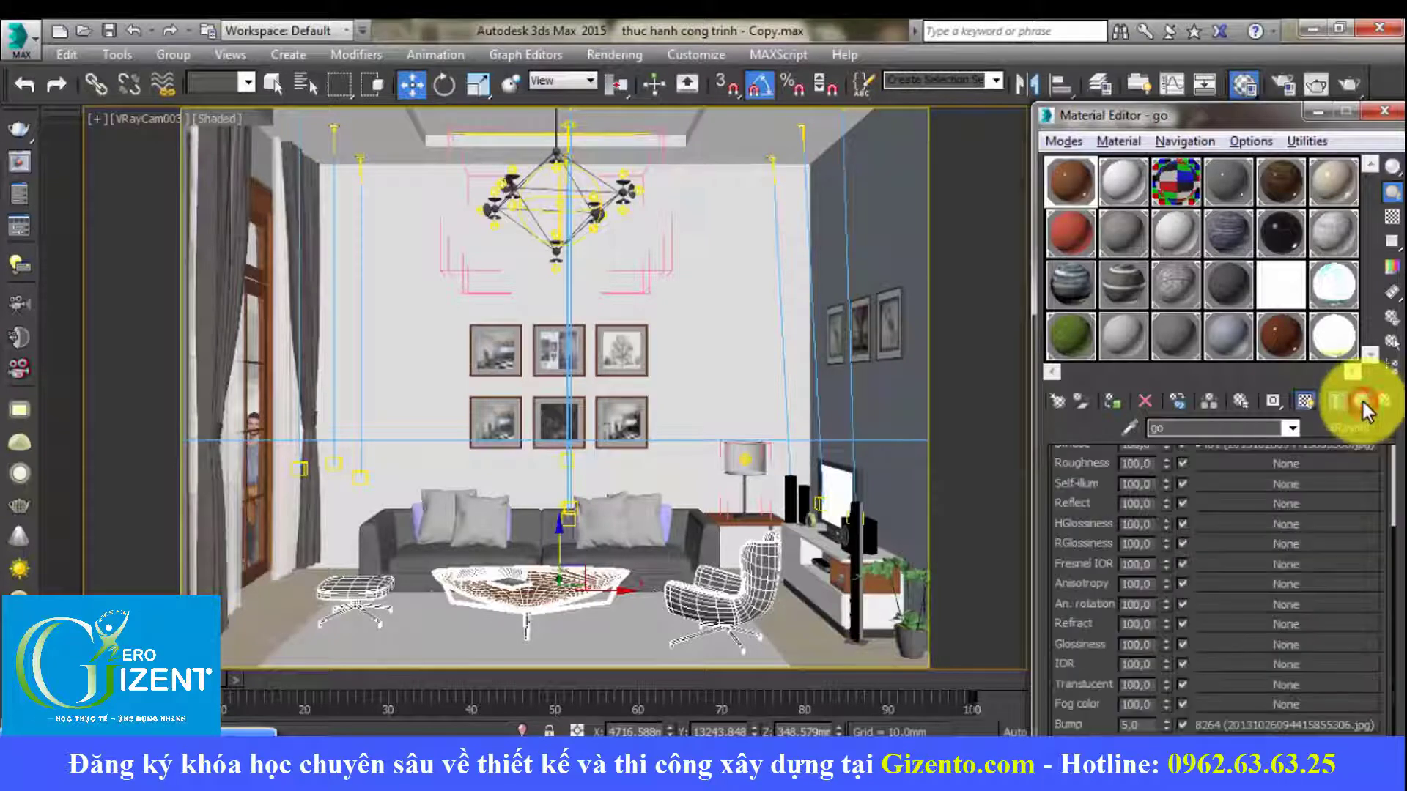
pyautogui.click(1384, 111)
pyautogui.click(677, 338)
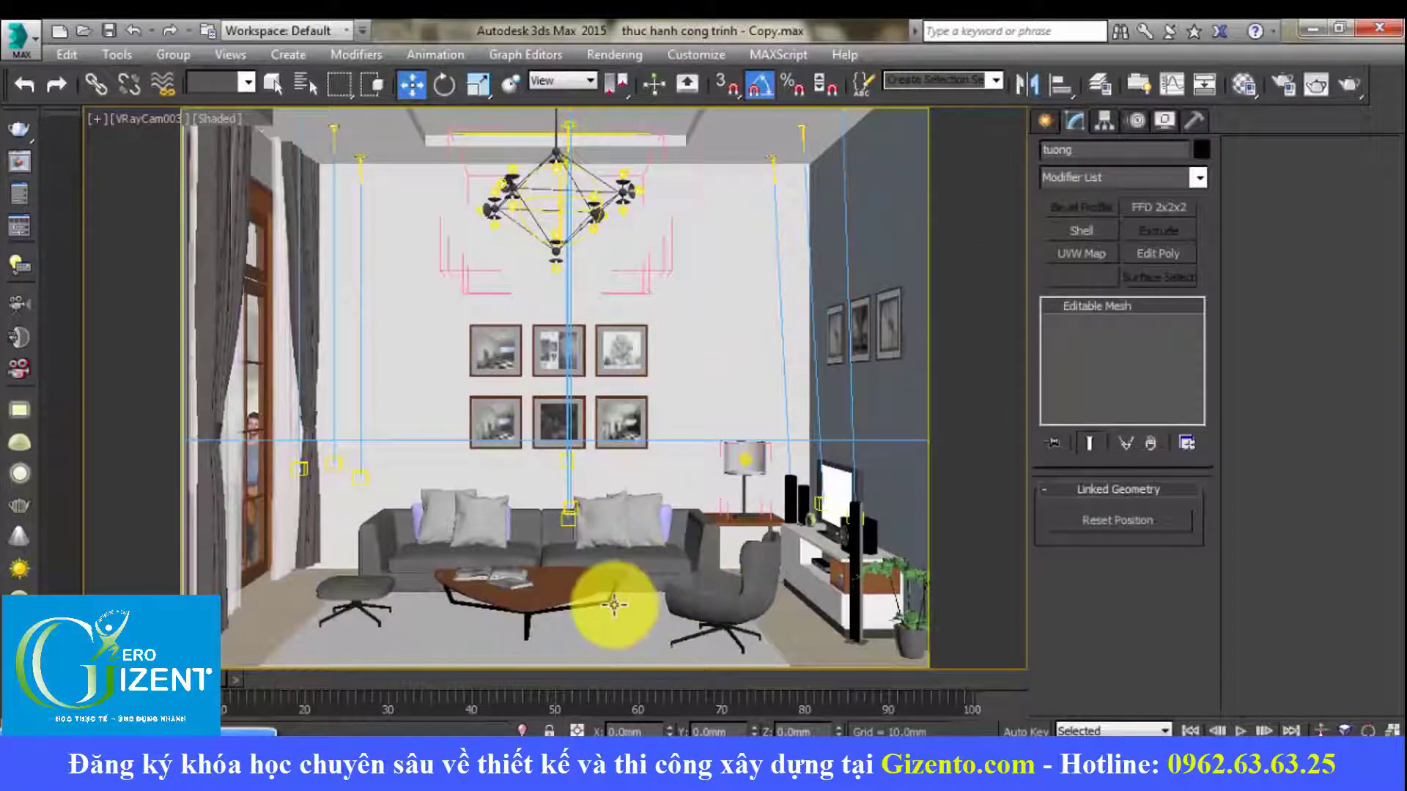
# Step: Copy the go material from its material type button in the Material Editor
pyautogui.click(613, 603)
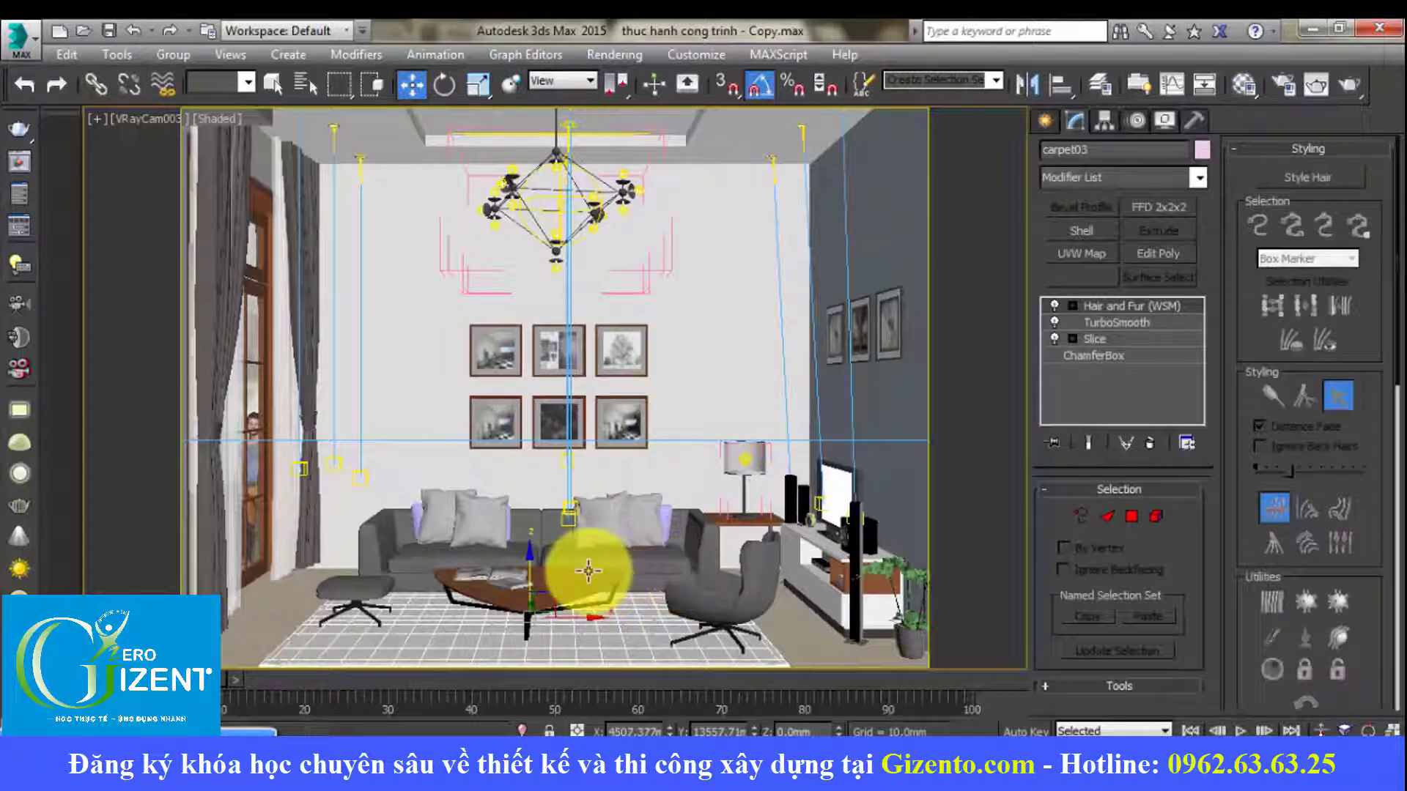
pyautogui.press('m')
pyautogui.rightClick(1071, 188)
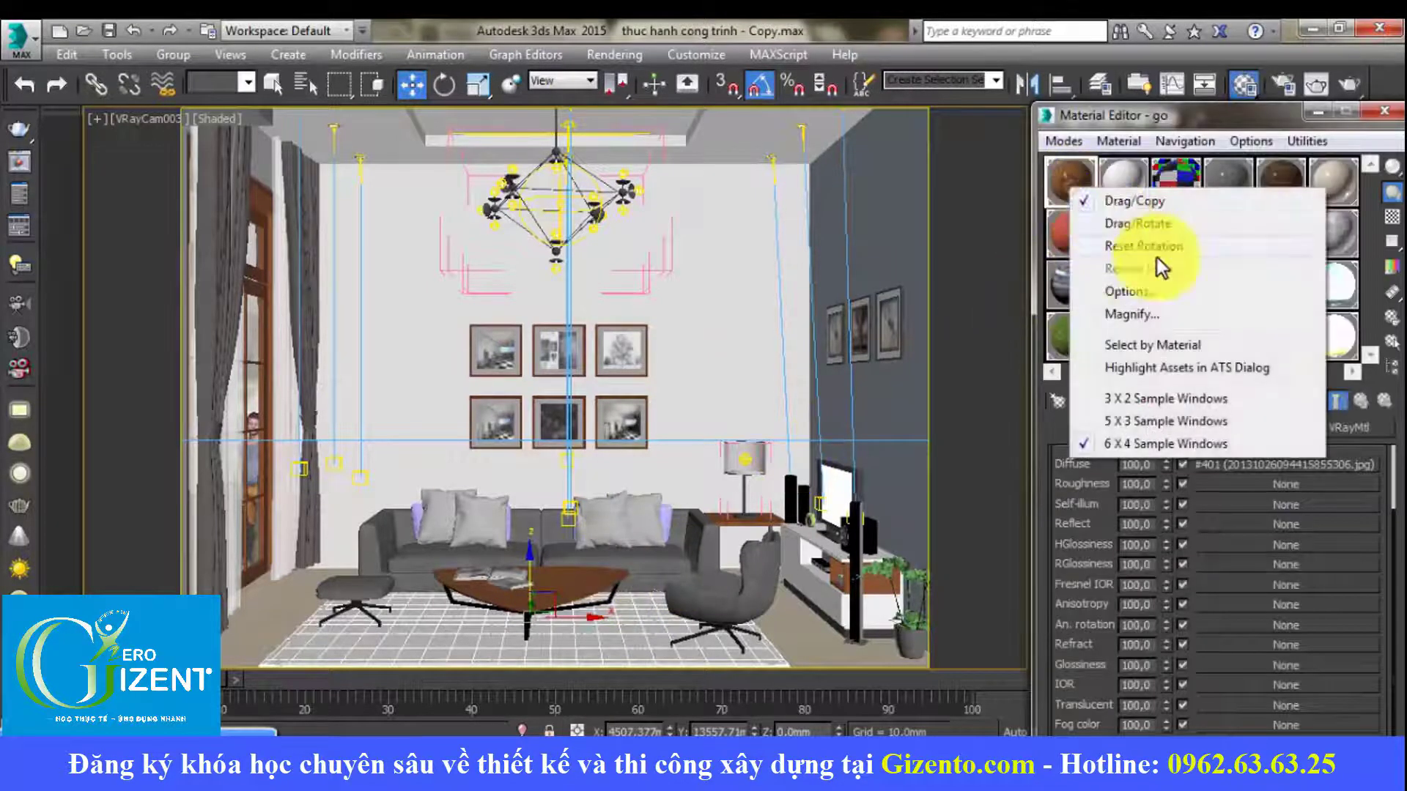
pyautogui.click(1068, 175)
pyautogui.rightClick(1344, 441)
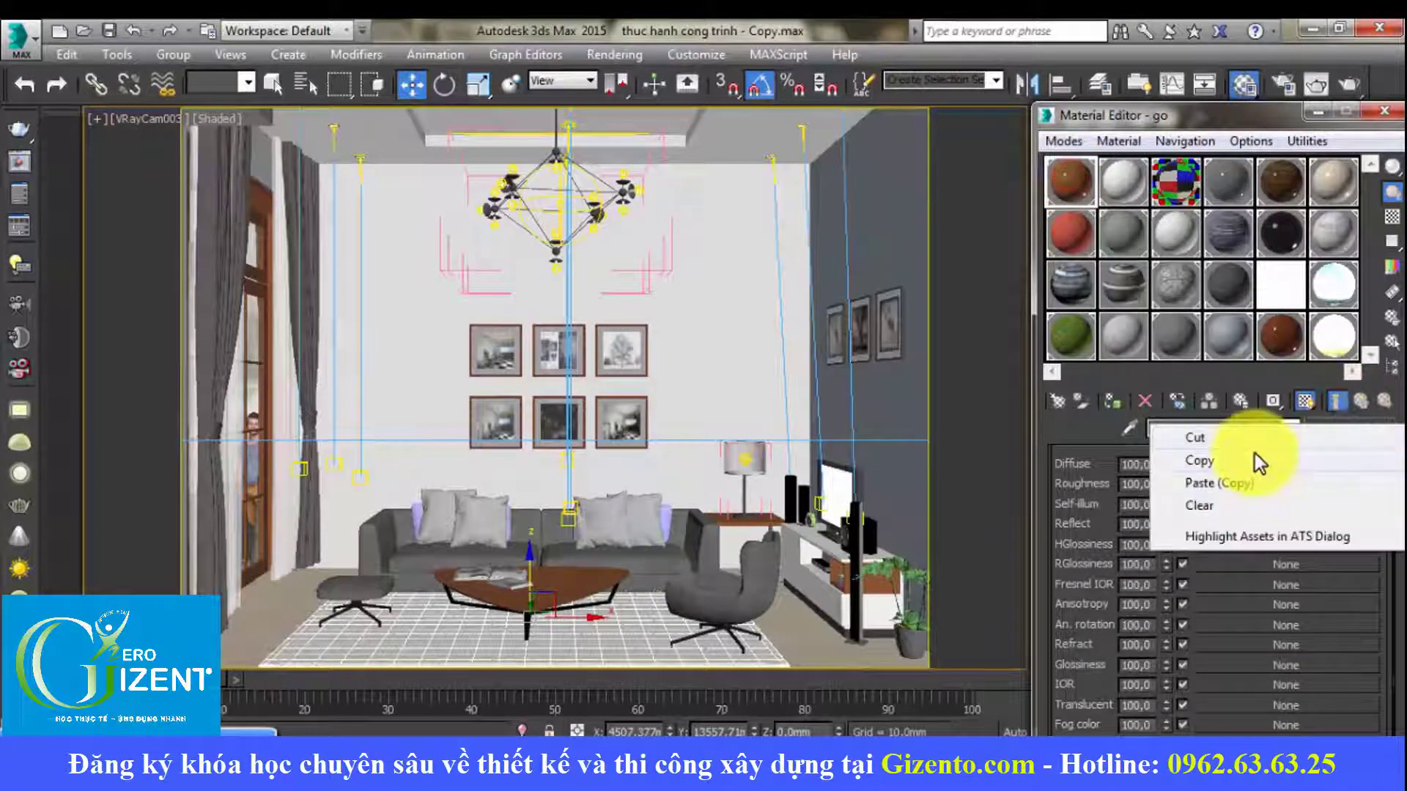
pyautogui.click(1361, 400)
# Step: Paste a copy of the go material over the Leather_black slot
pyautogui.rightClick(1330, 433)
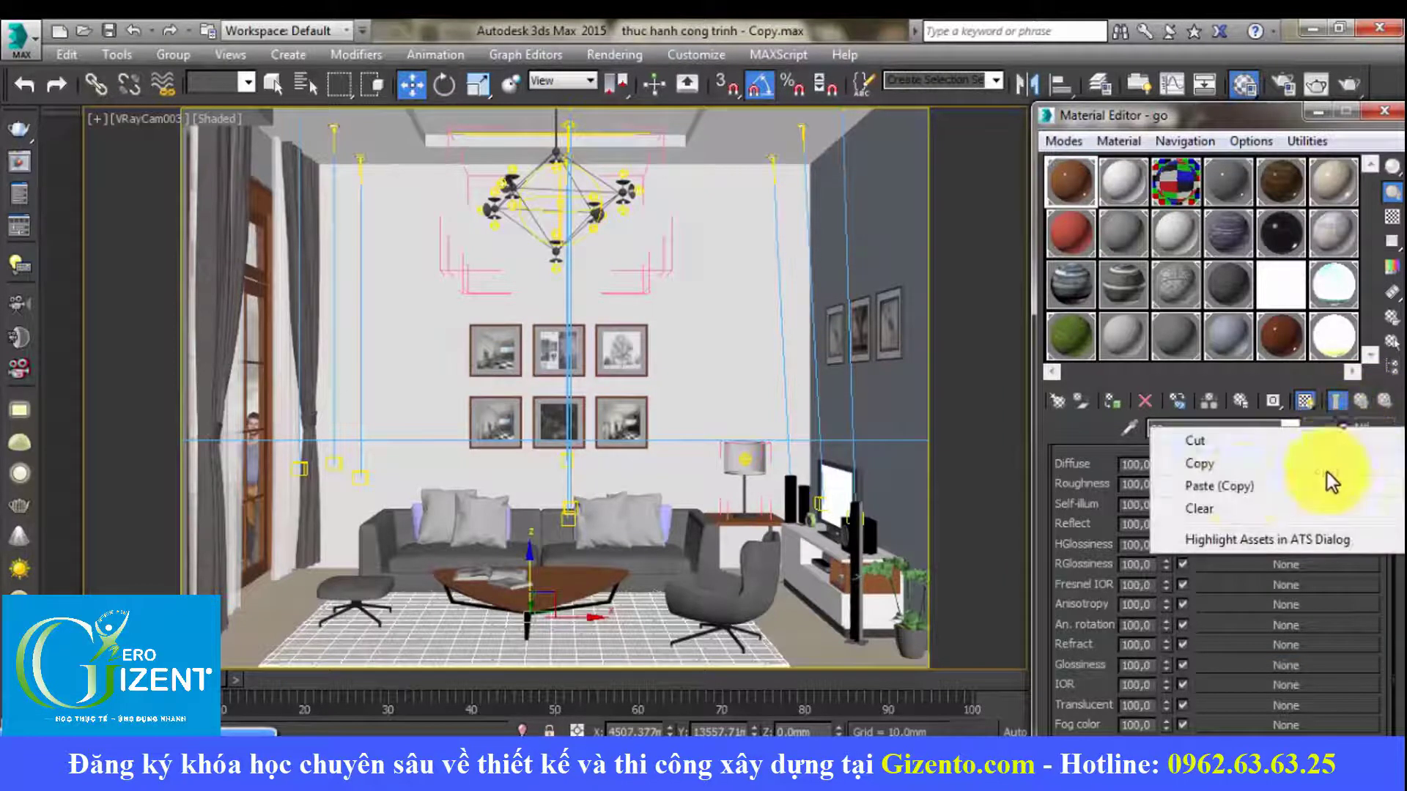
pyautogui.click(1216, 480)
pyautogui.click(1298, 341)
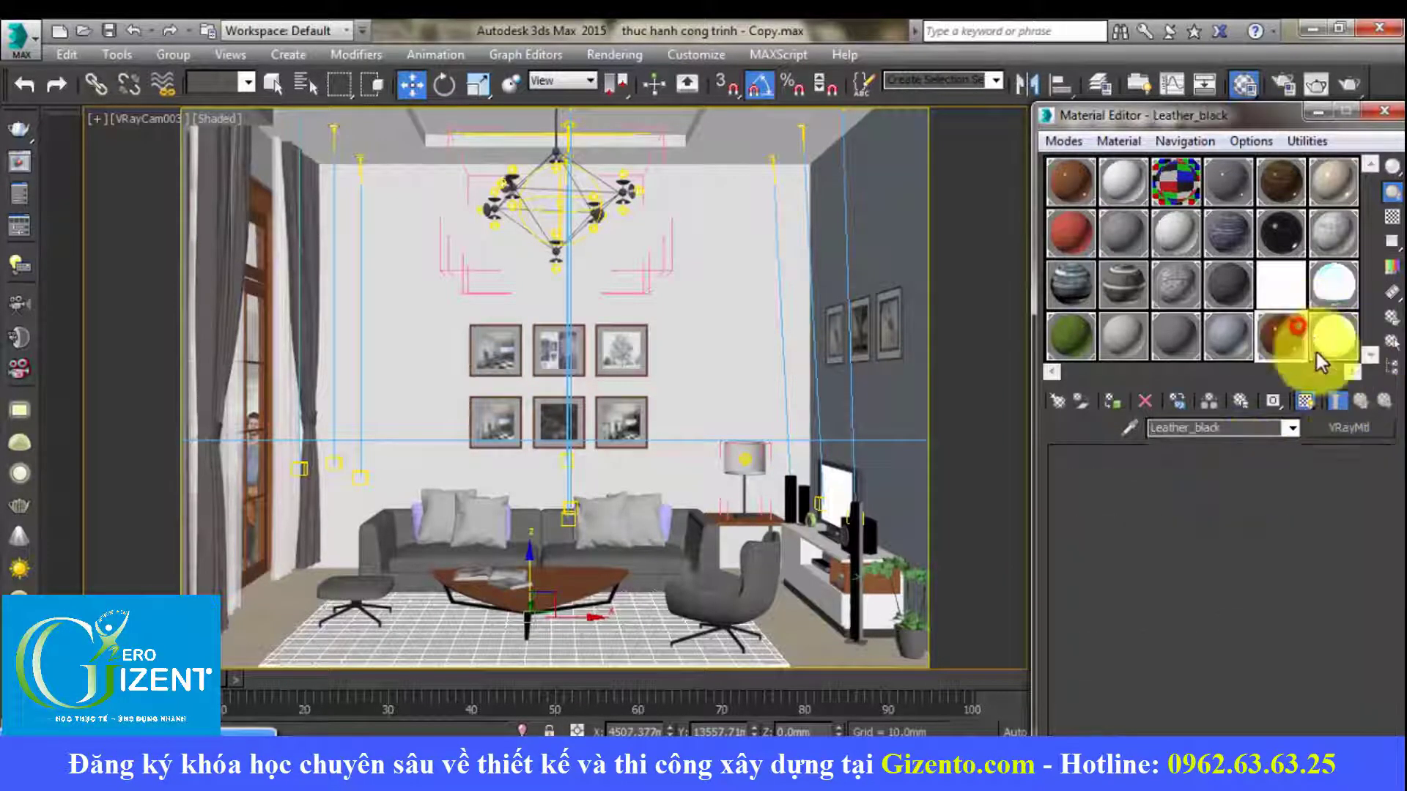
pyautogui.rightClick(1337, 428)
pyautogui.click(1224, 487)
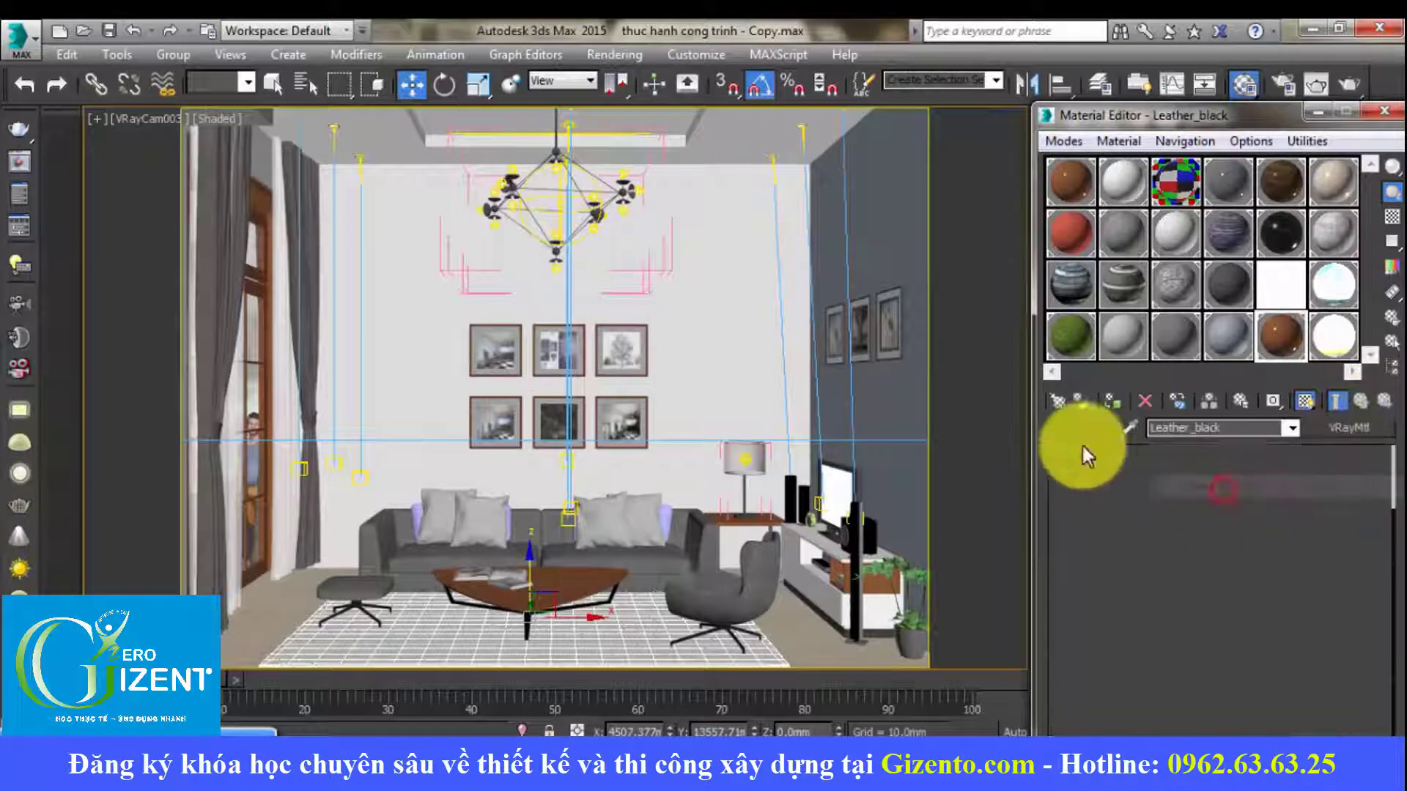
pyautogui.click(883, 301)
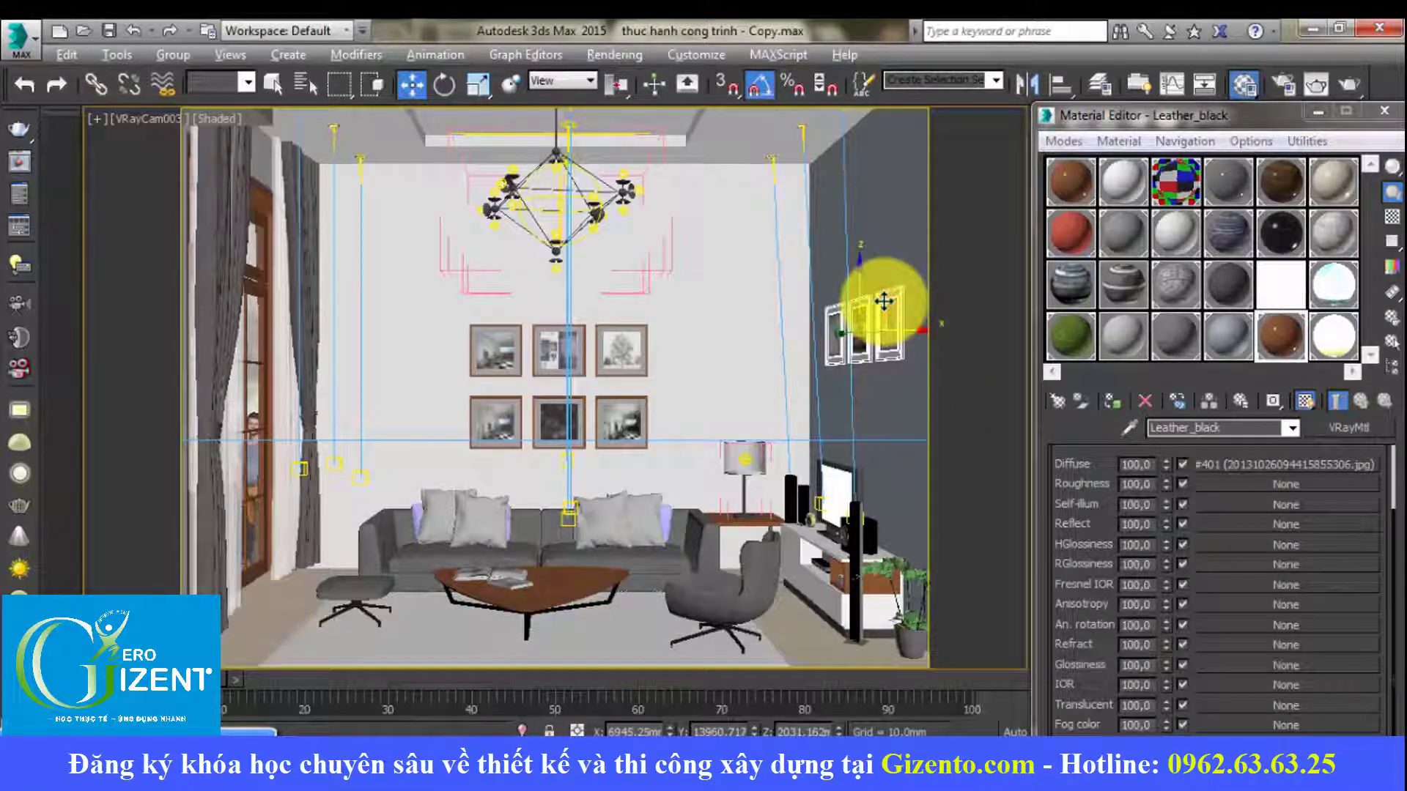
pyautogui.hotkey('alt', 'q')
# Step: Open the isolated frames group and select the middle frame in perspective
pyautogui.press('p')
pyautogui.press('z')
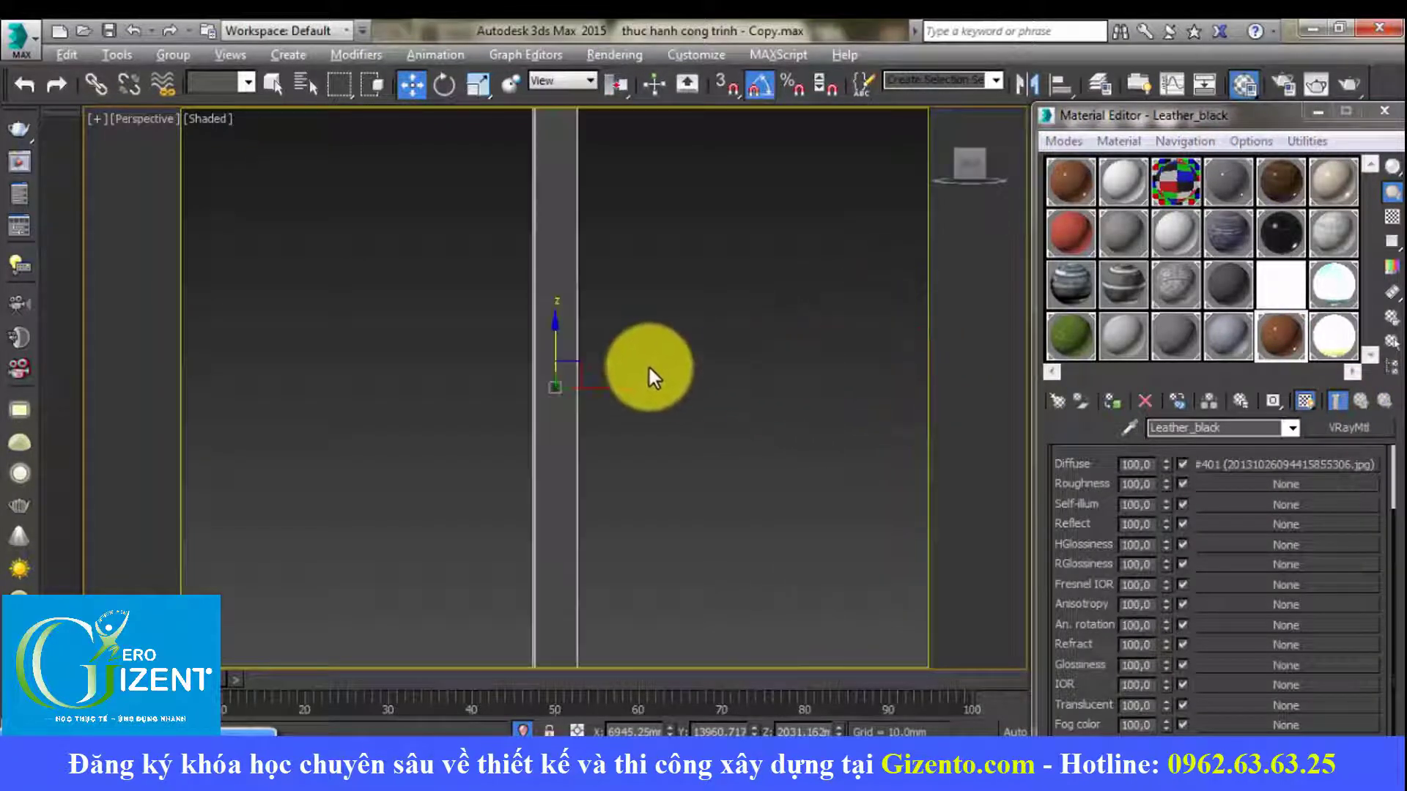
pyautogui.keyDown('alt'); pyautogui.moveTo(647, 365); pyautogui.dragTo(669, 299, button='middle'); pyautogui.keyUp('alt')
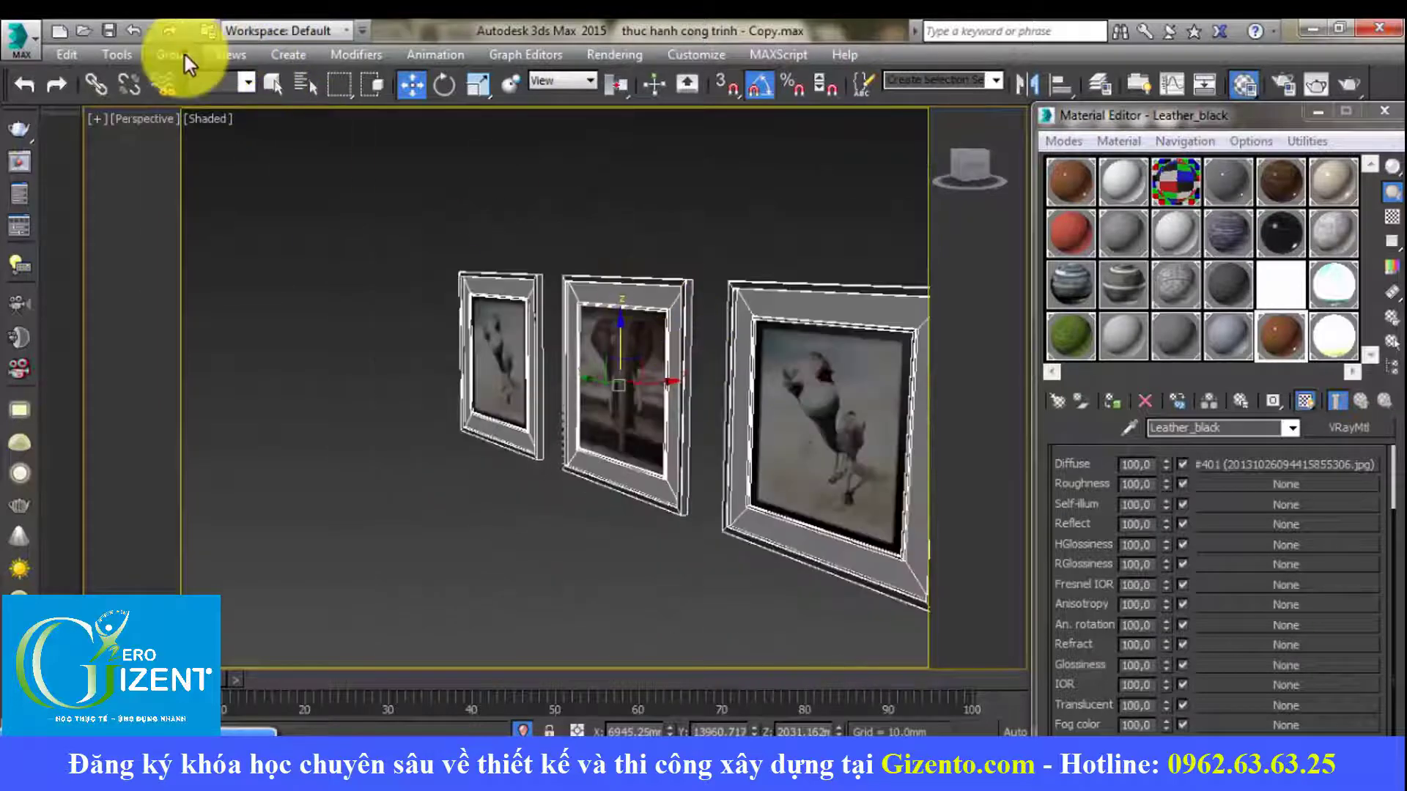
pyautogui.click(173, 55)
pyautogui.click(204, 132)
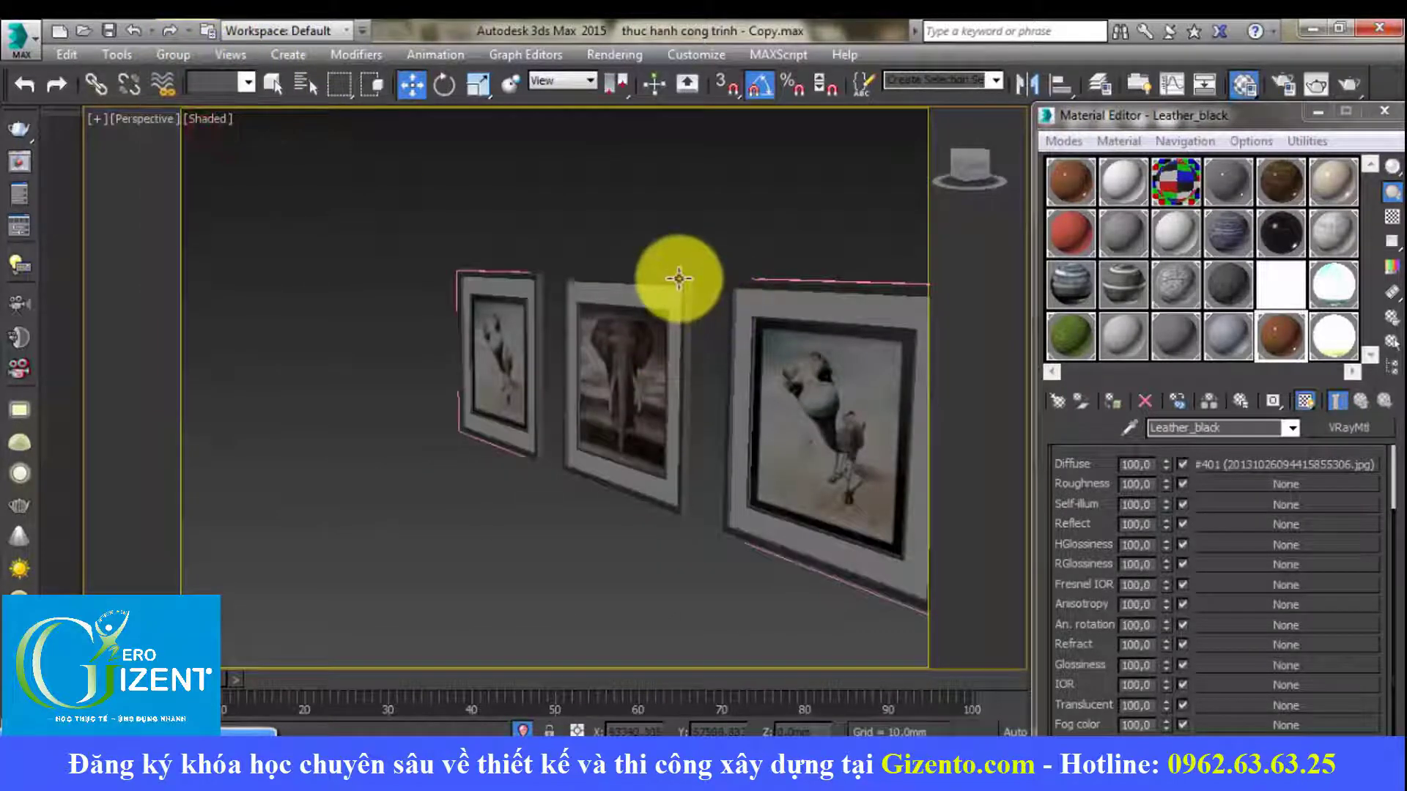
pyautogui.click(675, 278)
# Step: Sample the frame's material into an unused Material Editor slot
pyautogui.click(1228, 337)
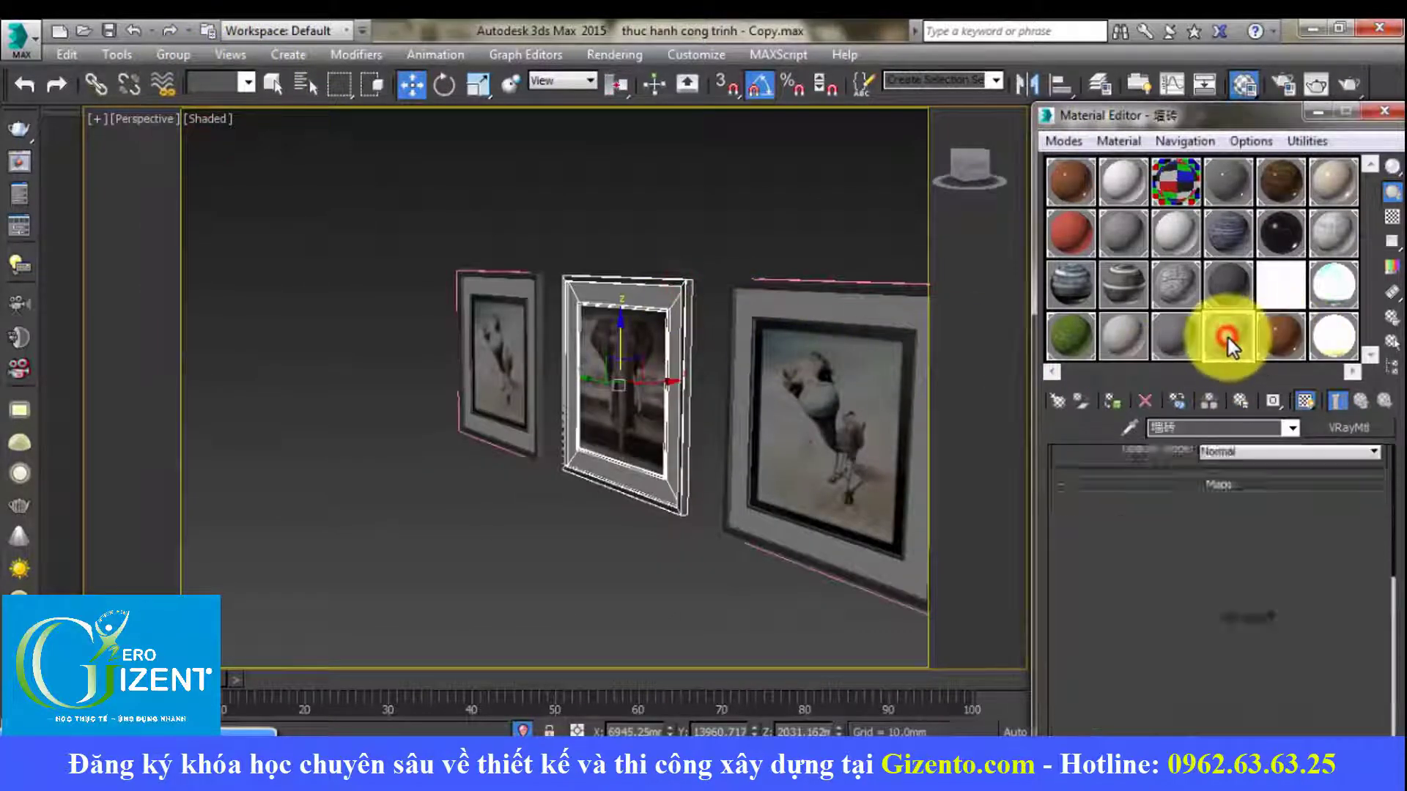
pyautogui.click(1175, 333)
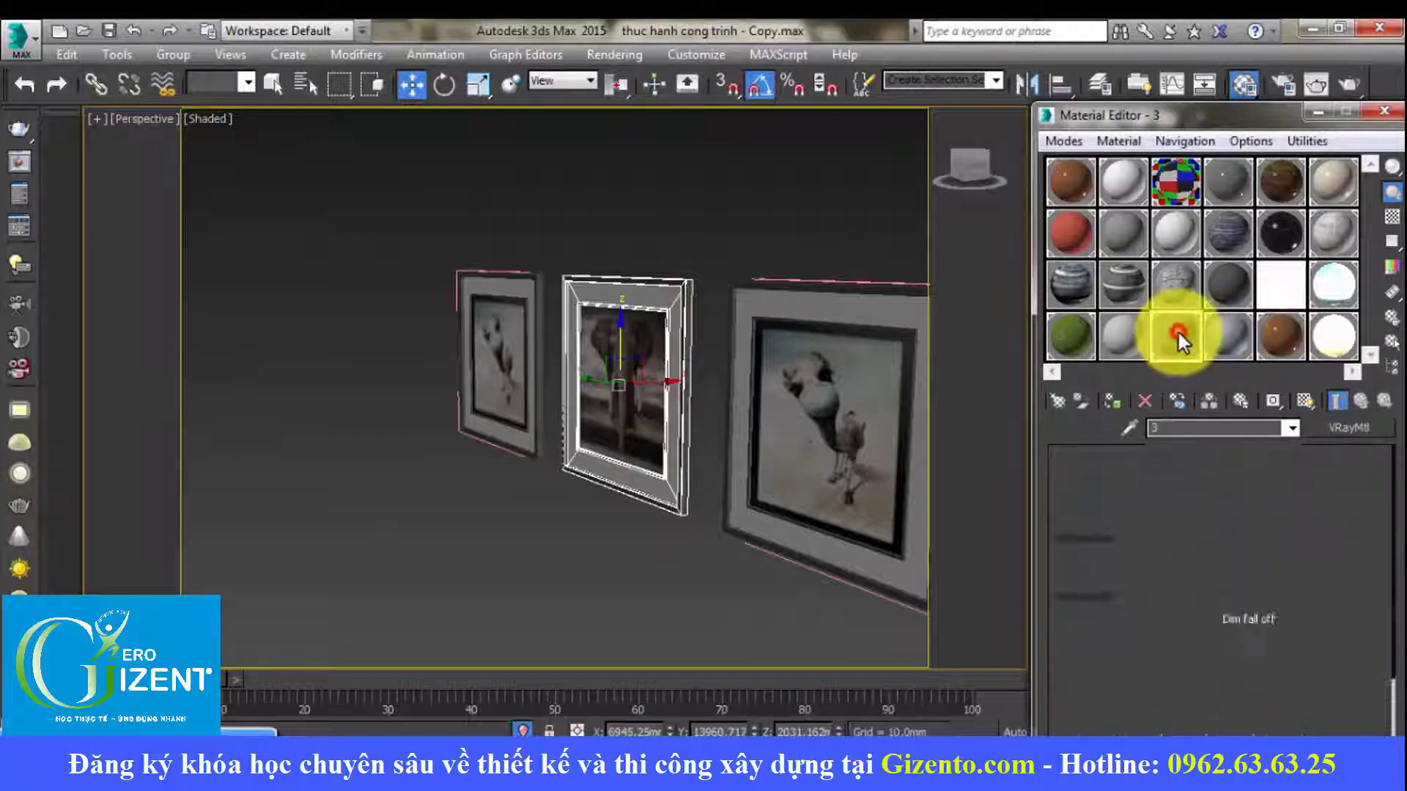
pyautogui.click(1129, 428)
pyautogui.click(855, 287)
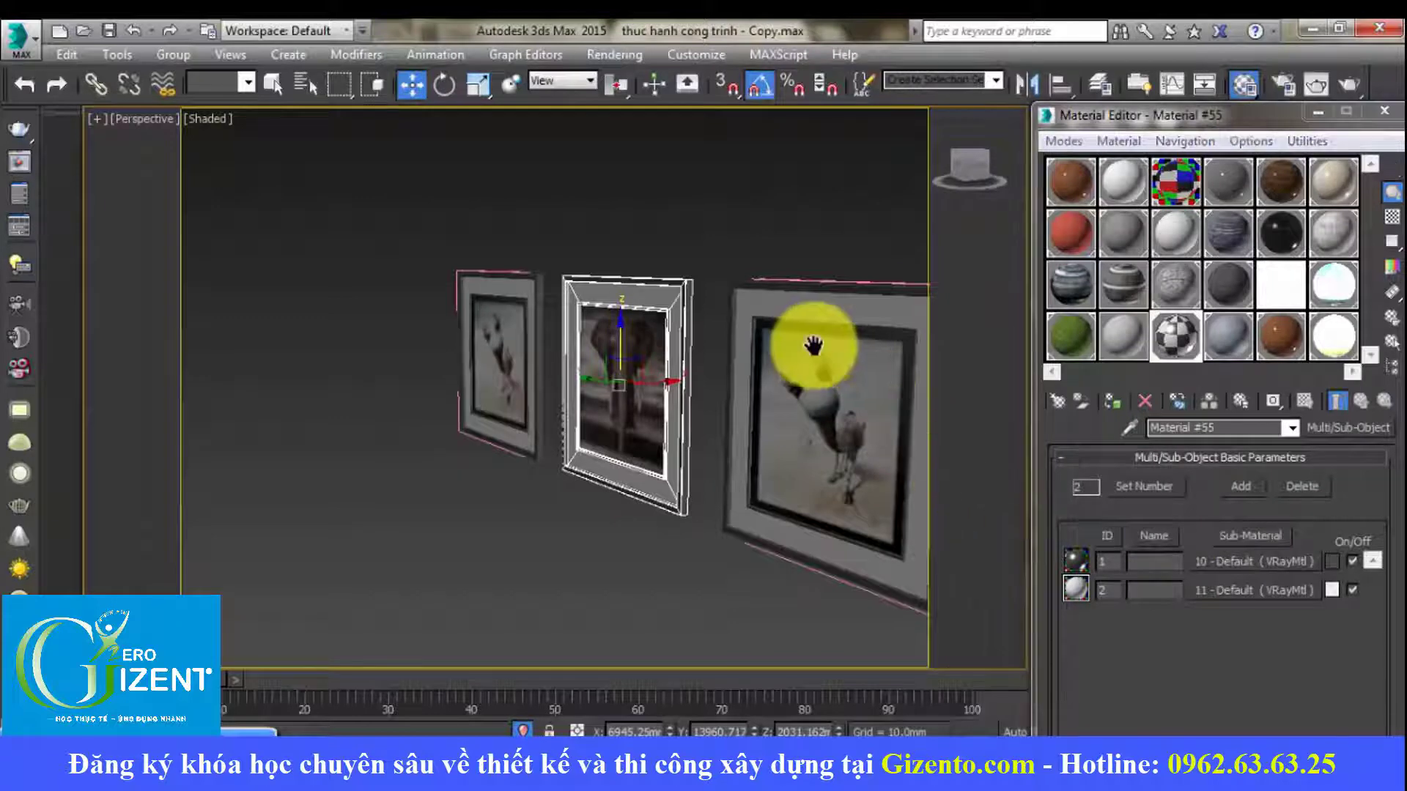
pyautogui.moveTo(810, 339); pyautogui.dragTo(725, 342, button='middle')
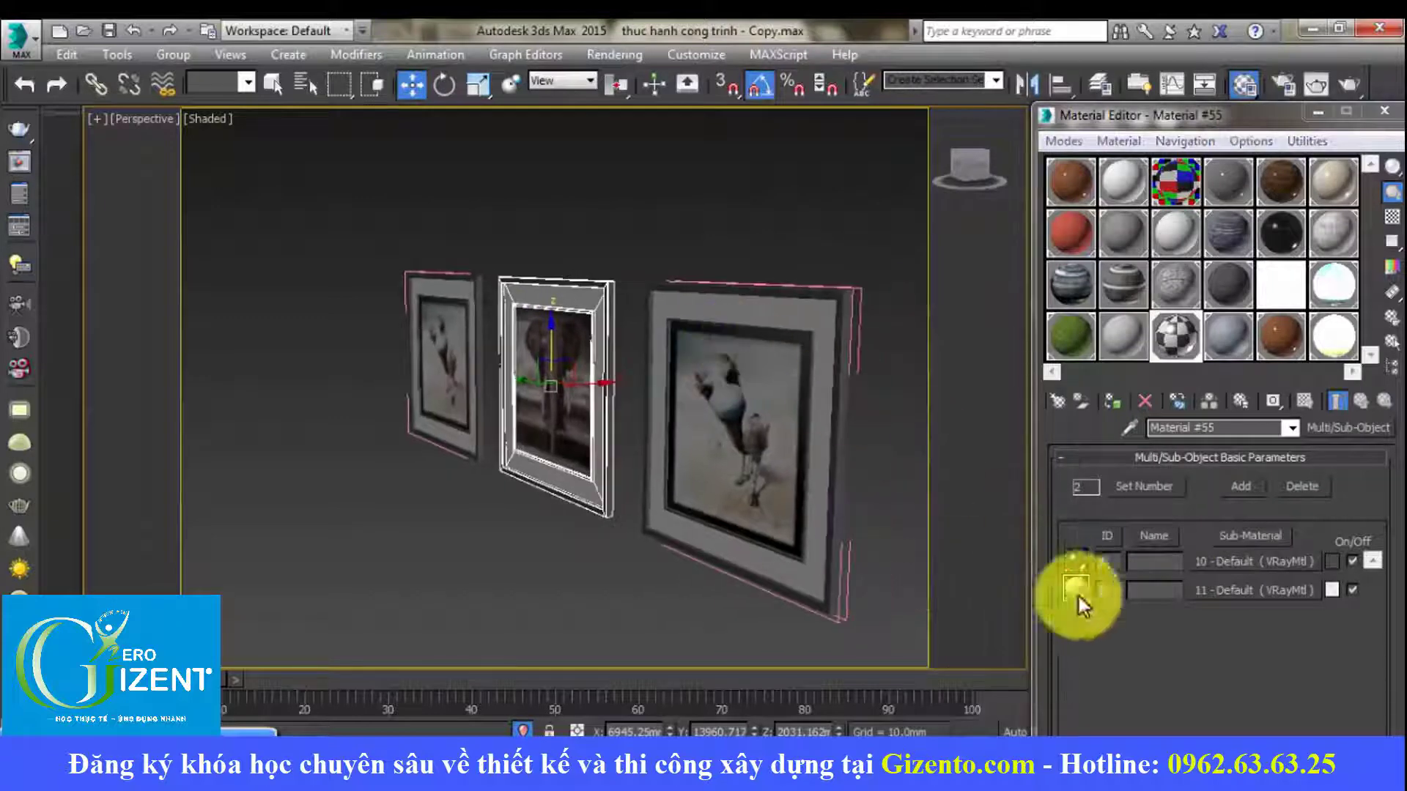
# Step: Paste the copied wood material into the frame's first sub-material, 10 - Default
pyautogui.click(1241, 561)
pyautogui.rightClick(1349, 424)
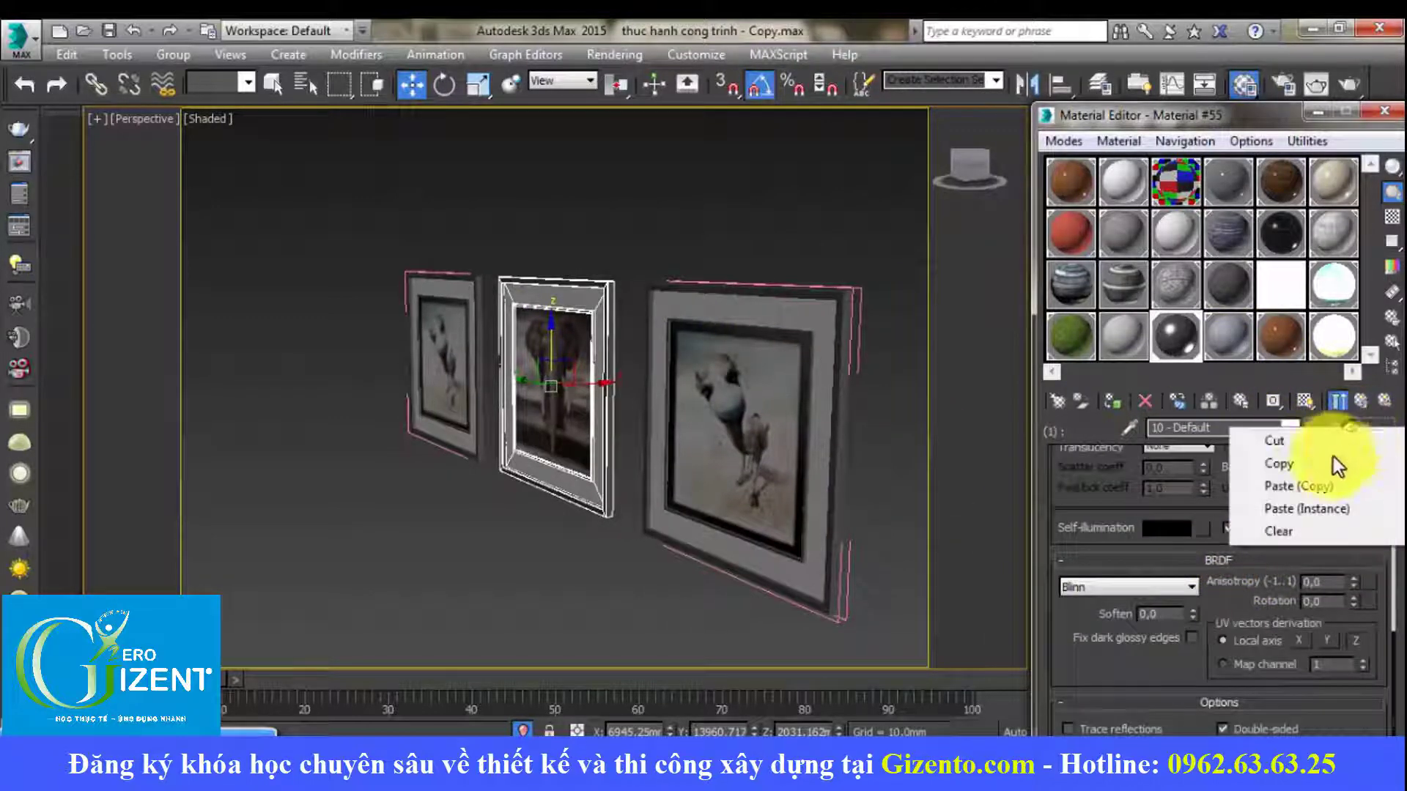
pyautogui.click(1299, 487)
pyautogui.click(874, 299)
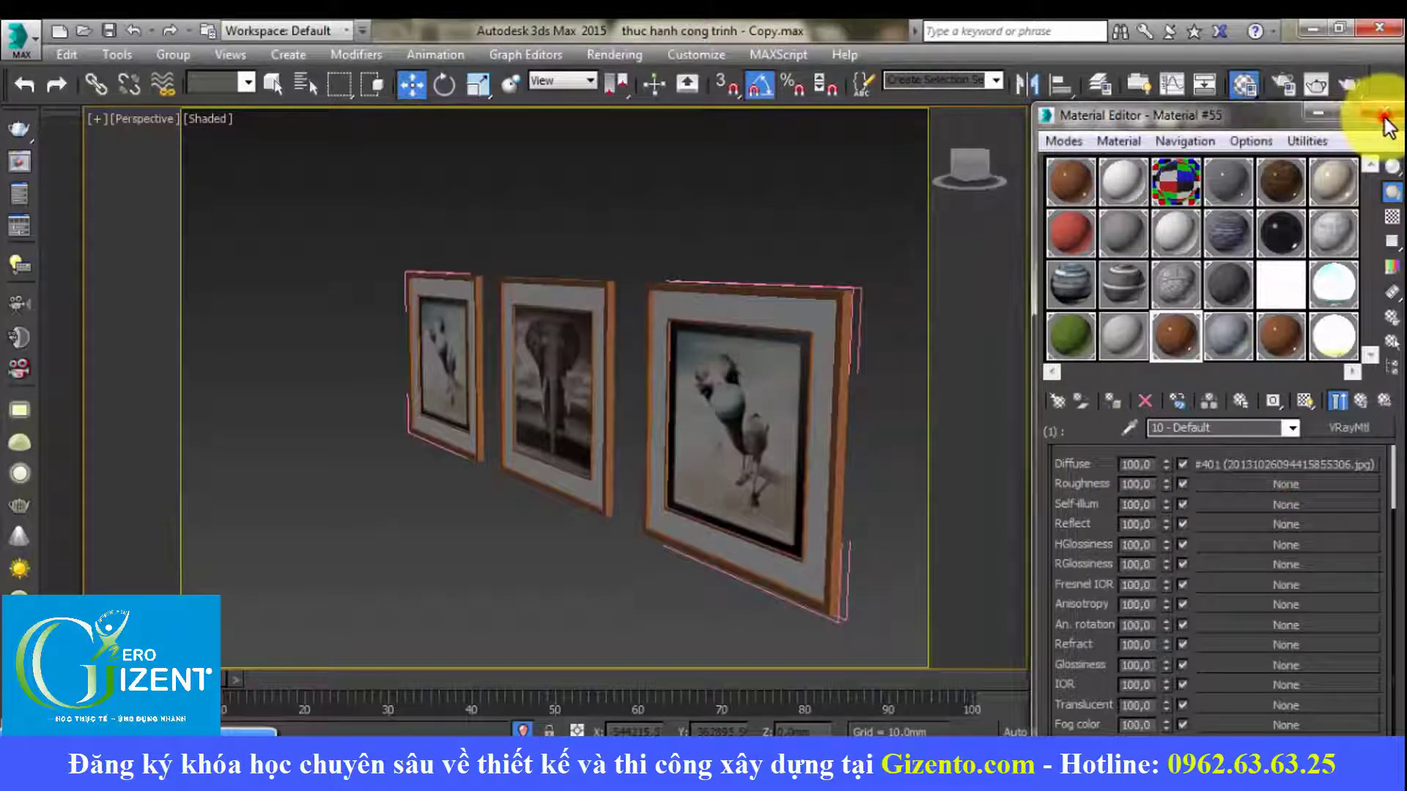
pyautogui.click(1377, 115)
pyautogui.click(802, 388)
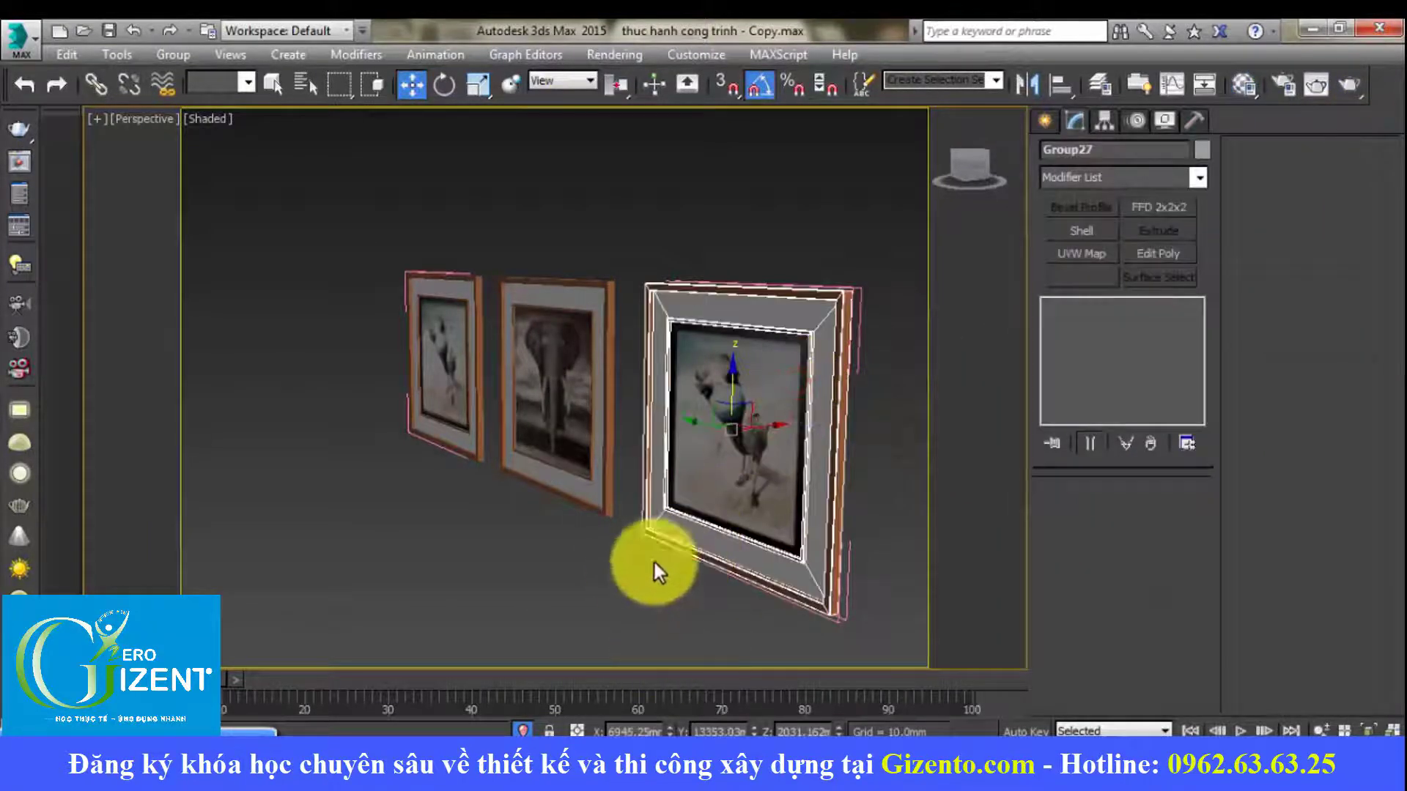
pyautogui.press('c')
pyautogui.click(659, 281)
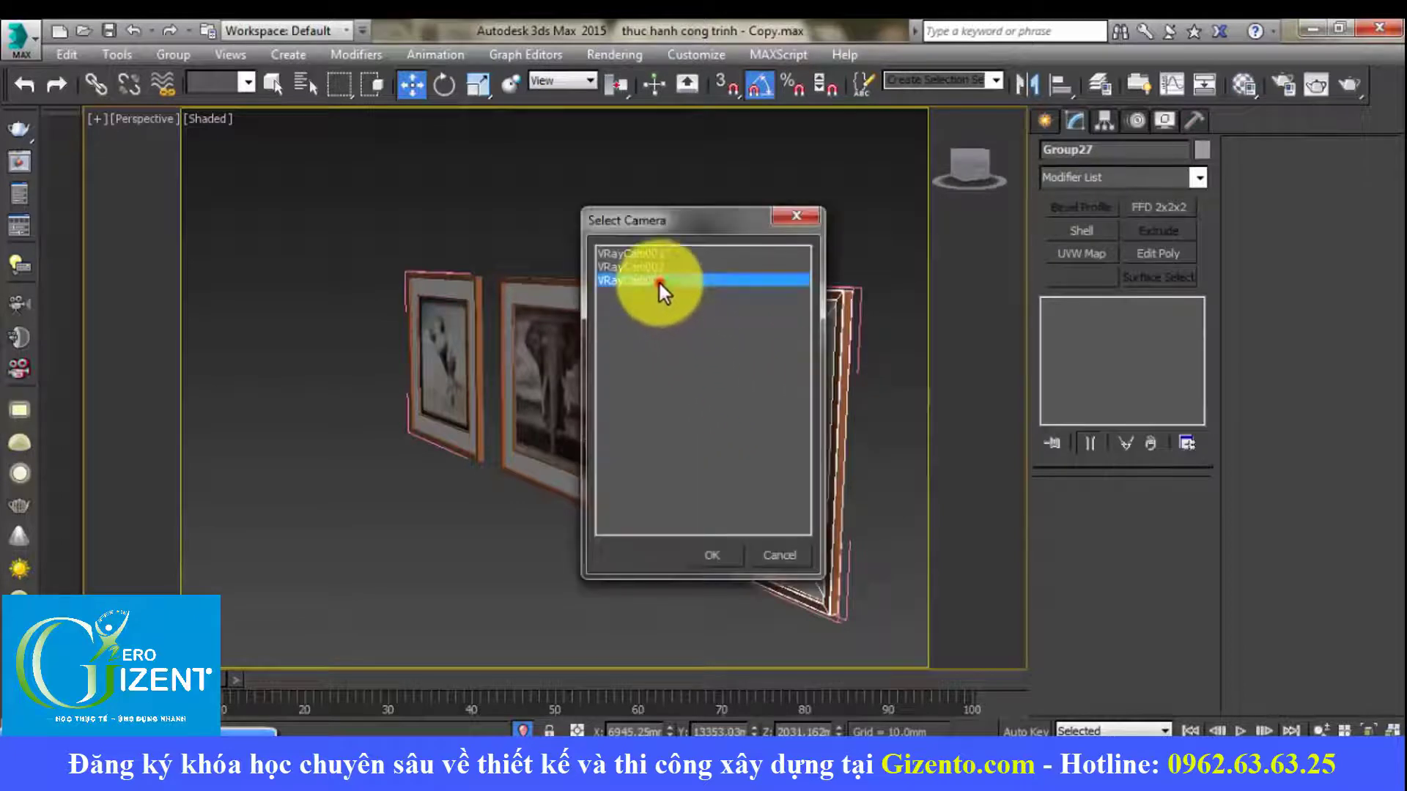
pyautogui.click(735, 551)
pyautogui.press('F3')
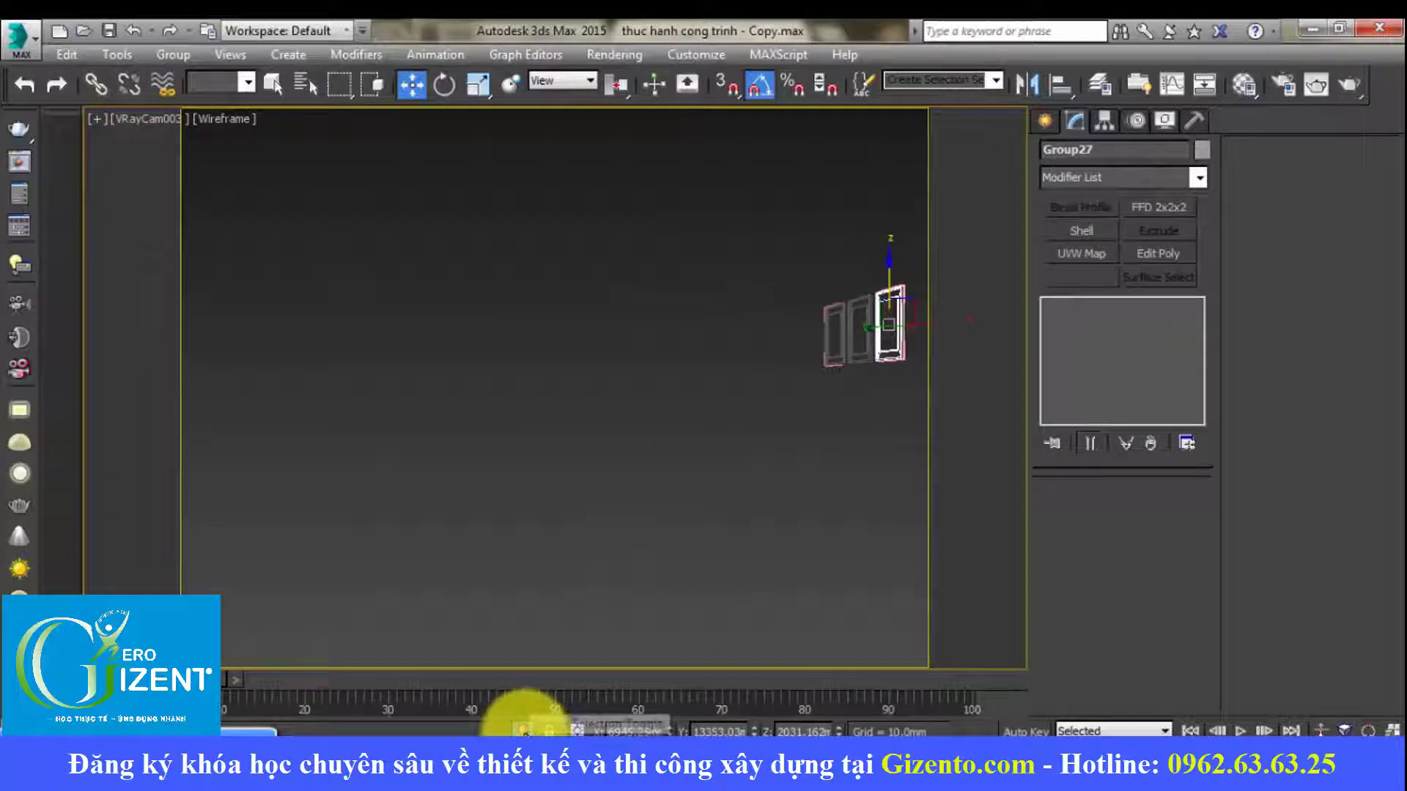
pyautogui.click(523, 729)
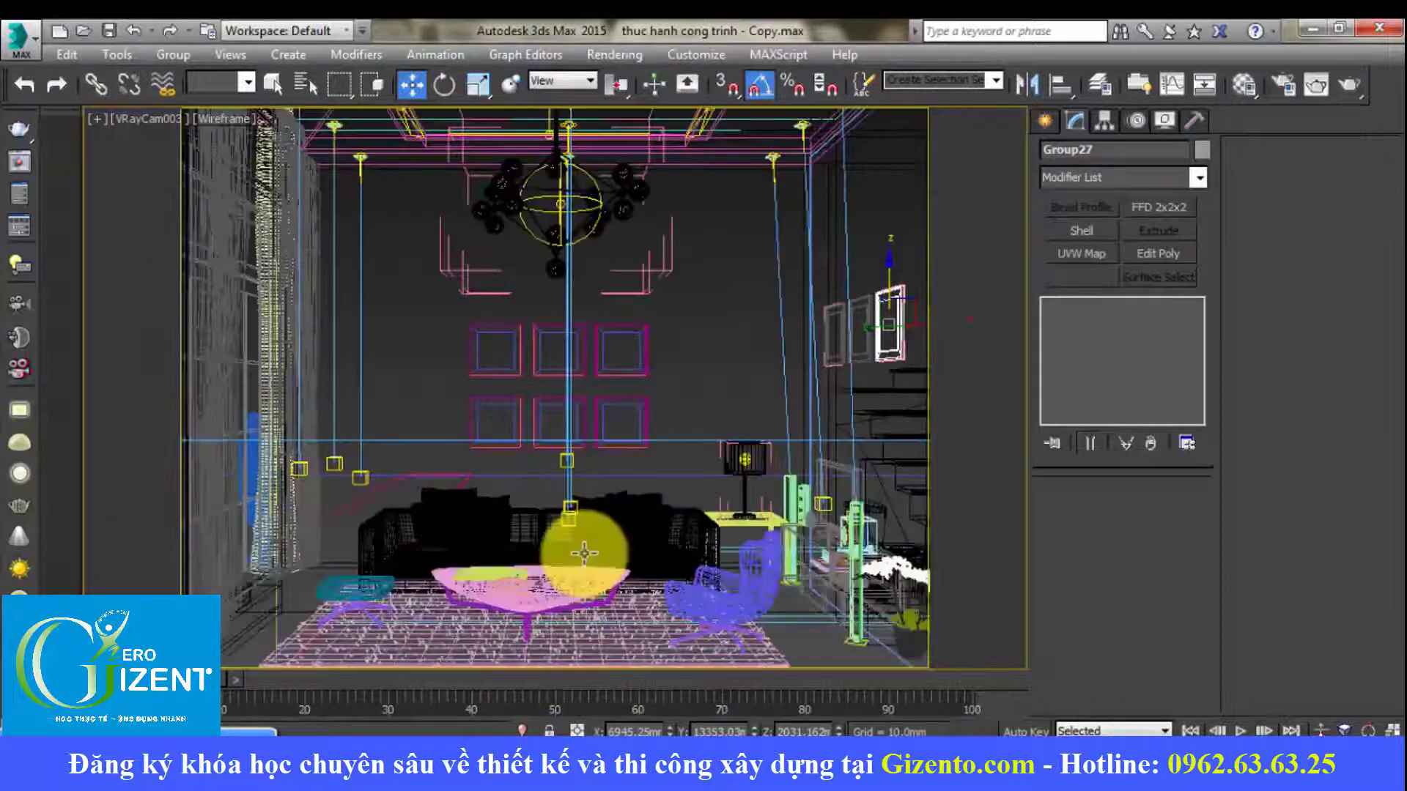
pyautogui.press('F3')
pyautogui.click(591, 455)
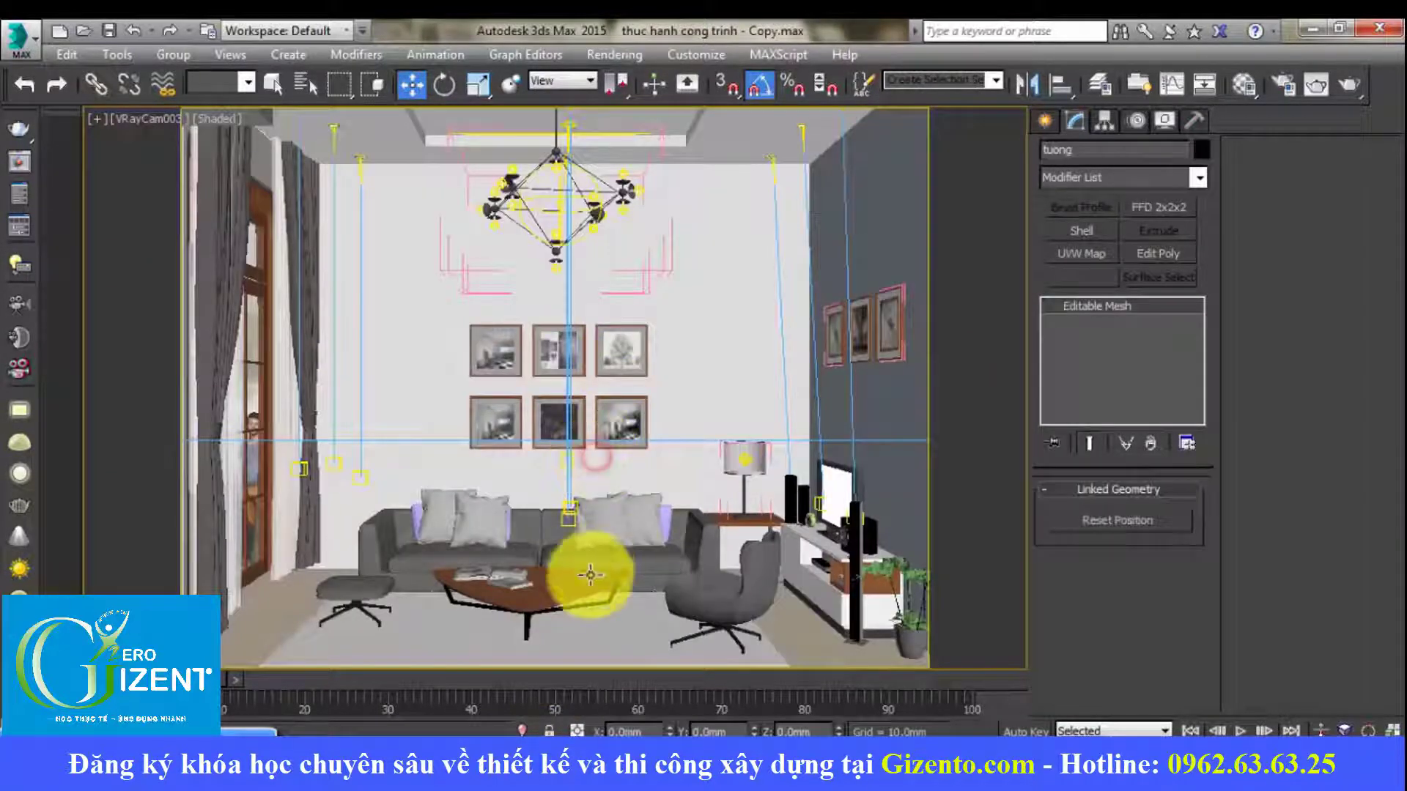
pyautogui.click(578, 574)
pyautogui.click(720, 335)
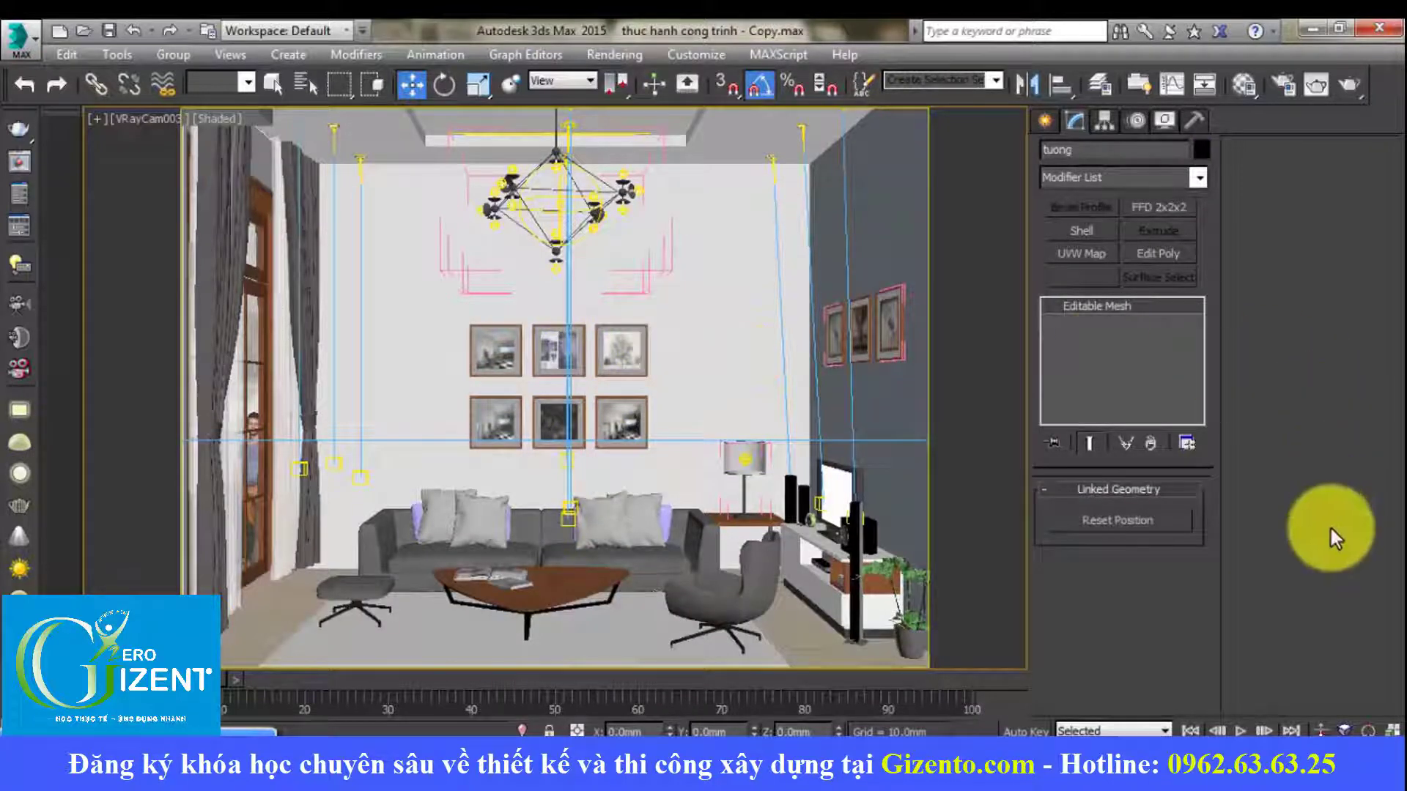
# Step: Set V-Ray light cache subdivisions to 500 in Render Setup
pyautogui.click(1283, 82)
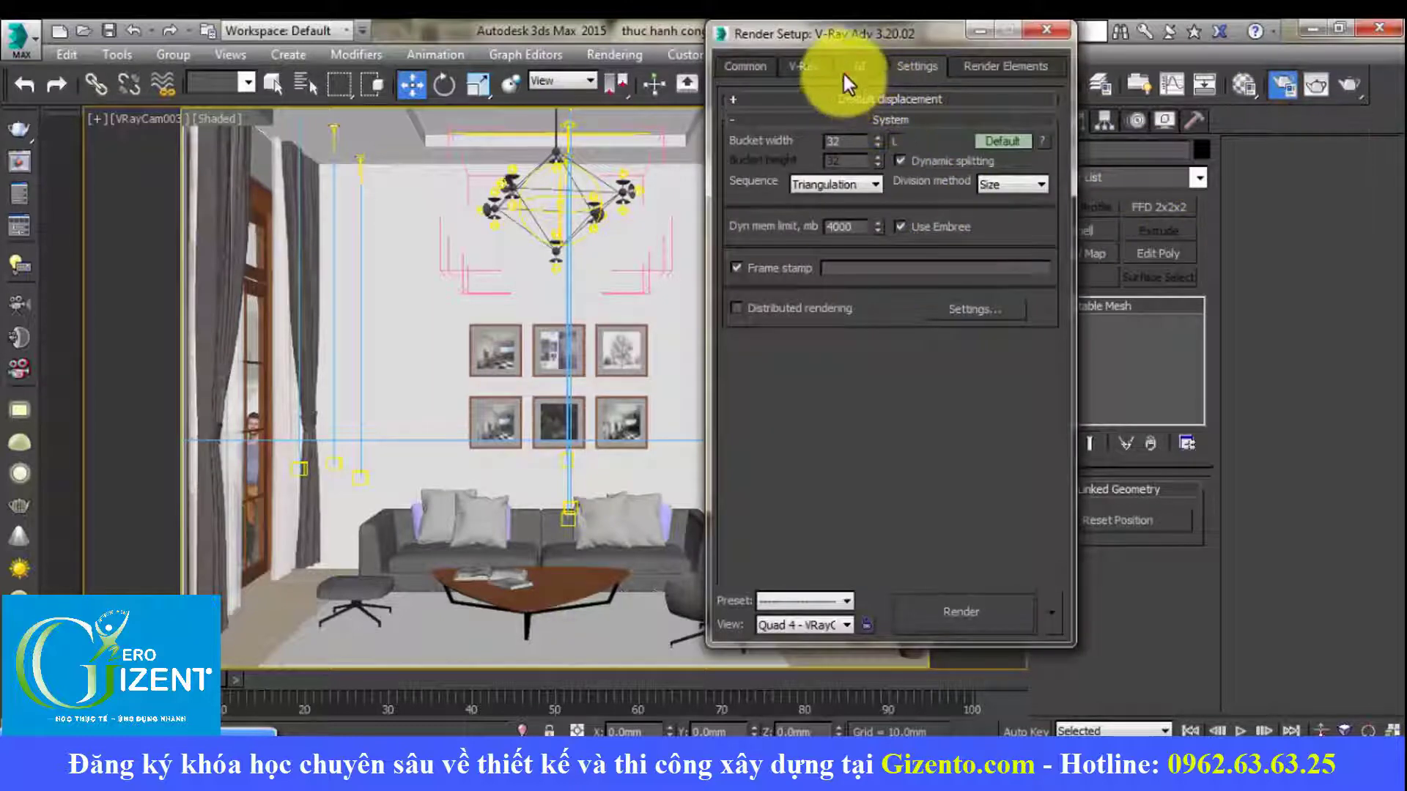
pyautogui.click(852, 66)
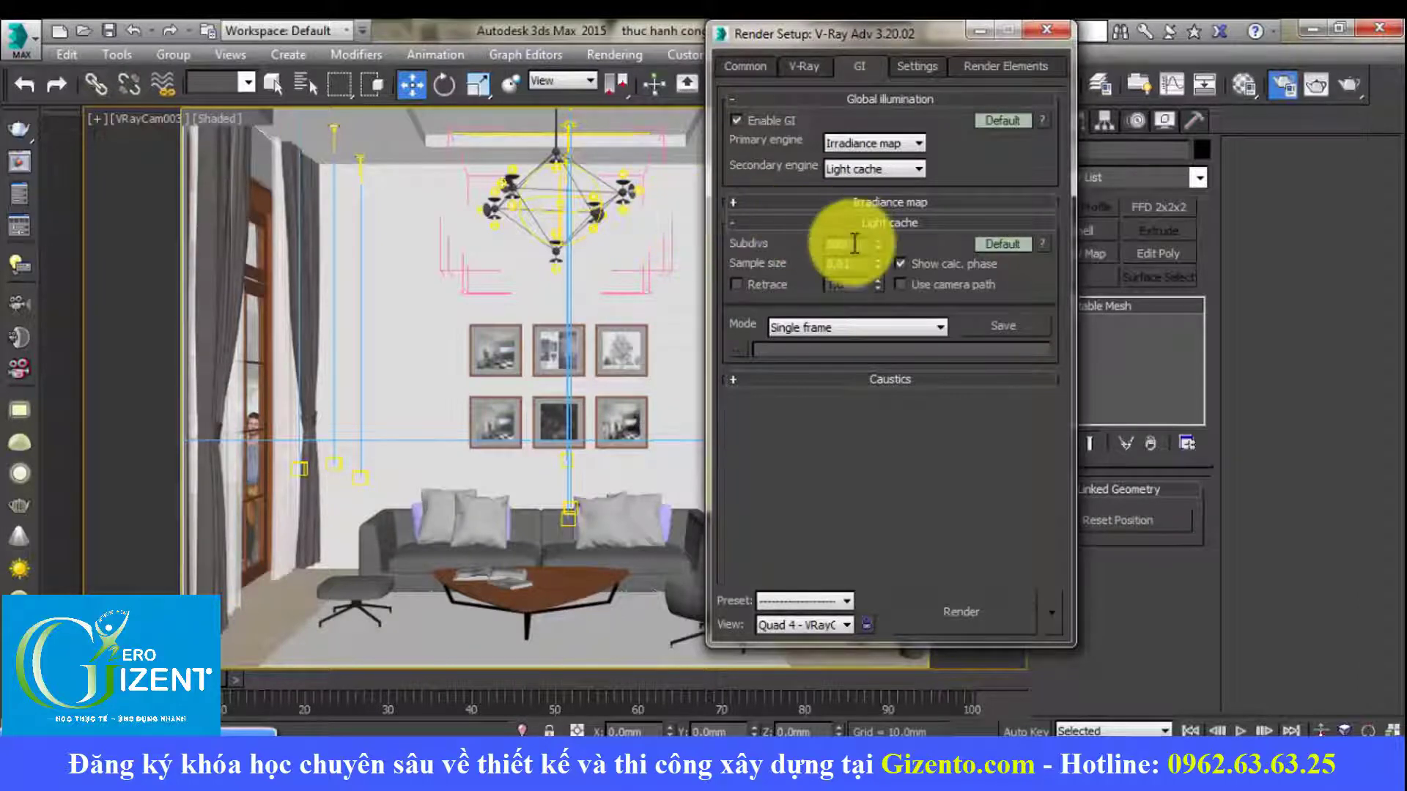
pyautogui.write('500')
pyautogui.click(845, 265)
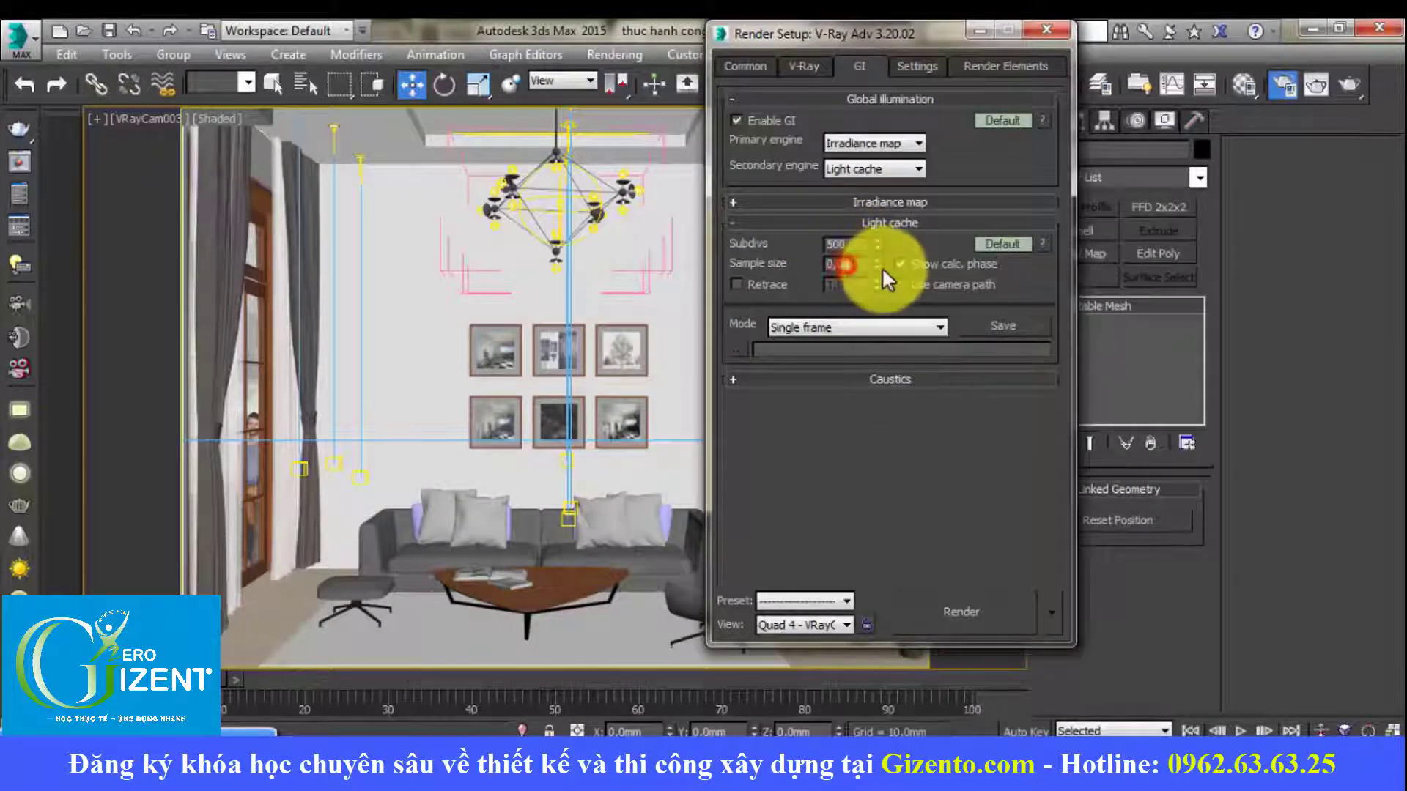
pyautogui.click(862, 224)
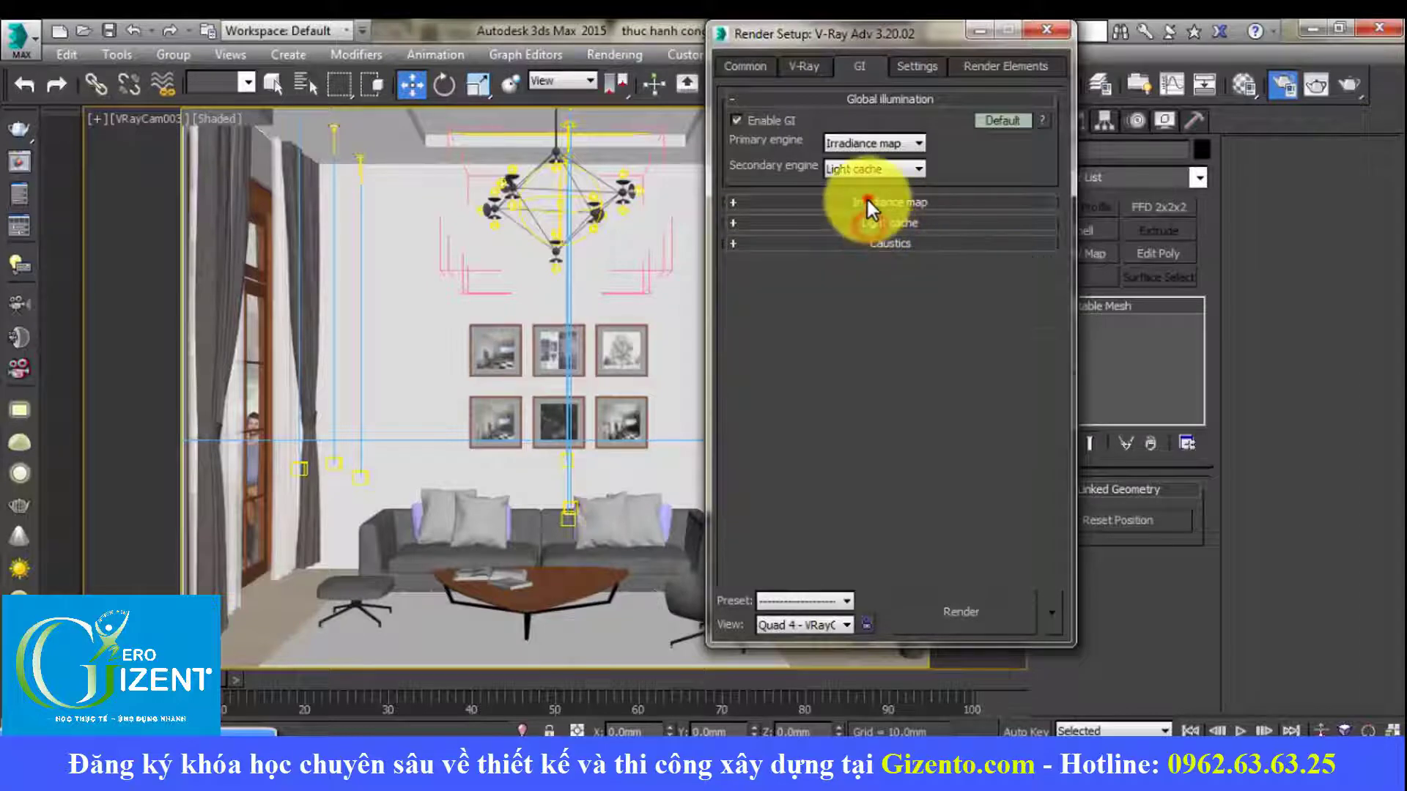
pyautogui.click(868, 201)
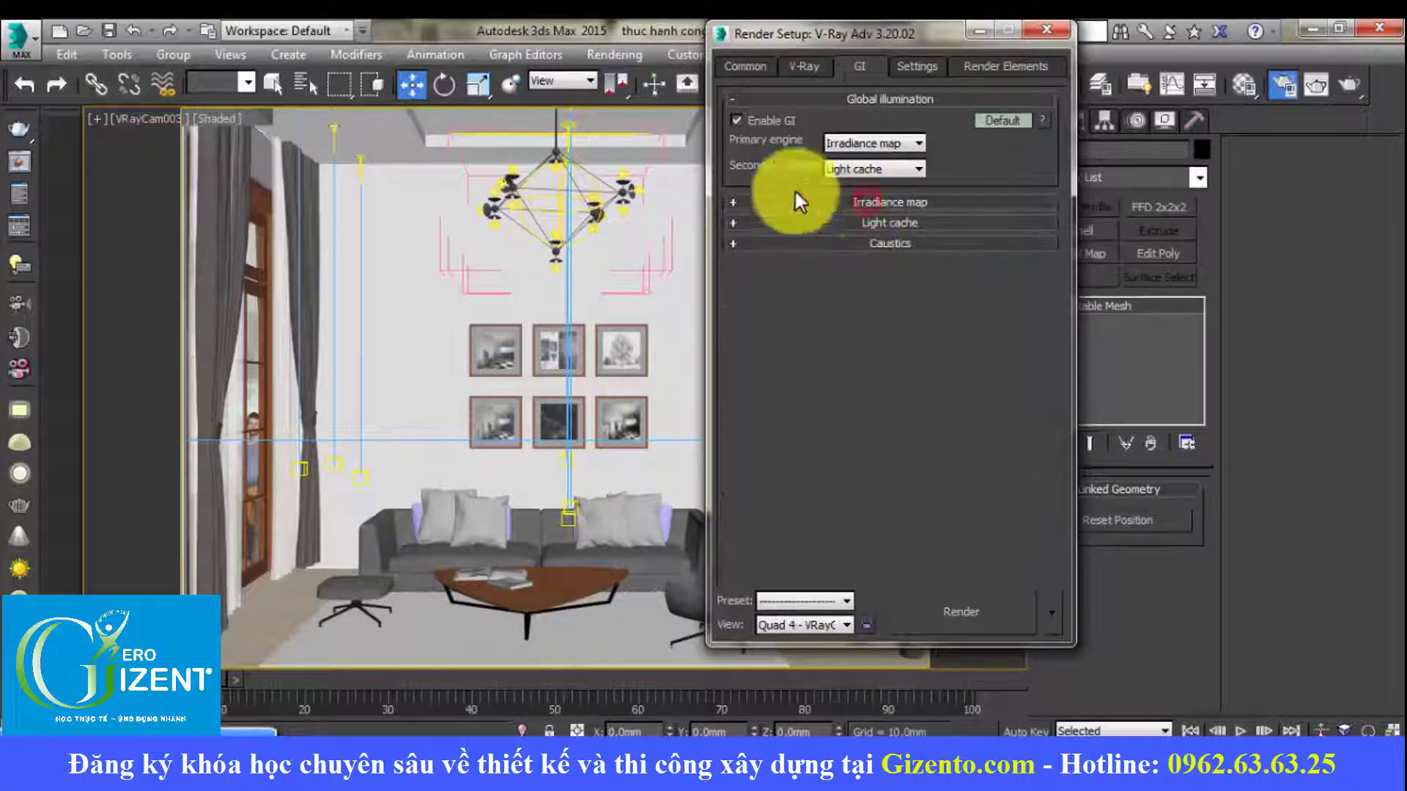
pyautogui.click(884, 222)
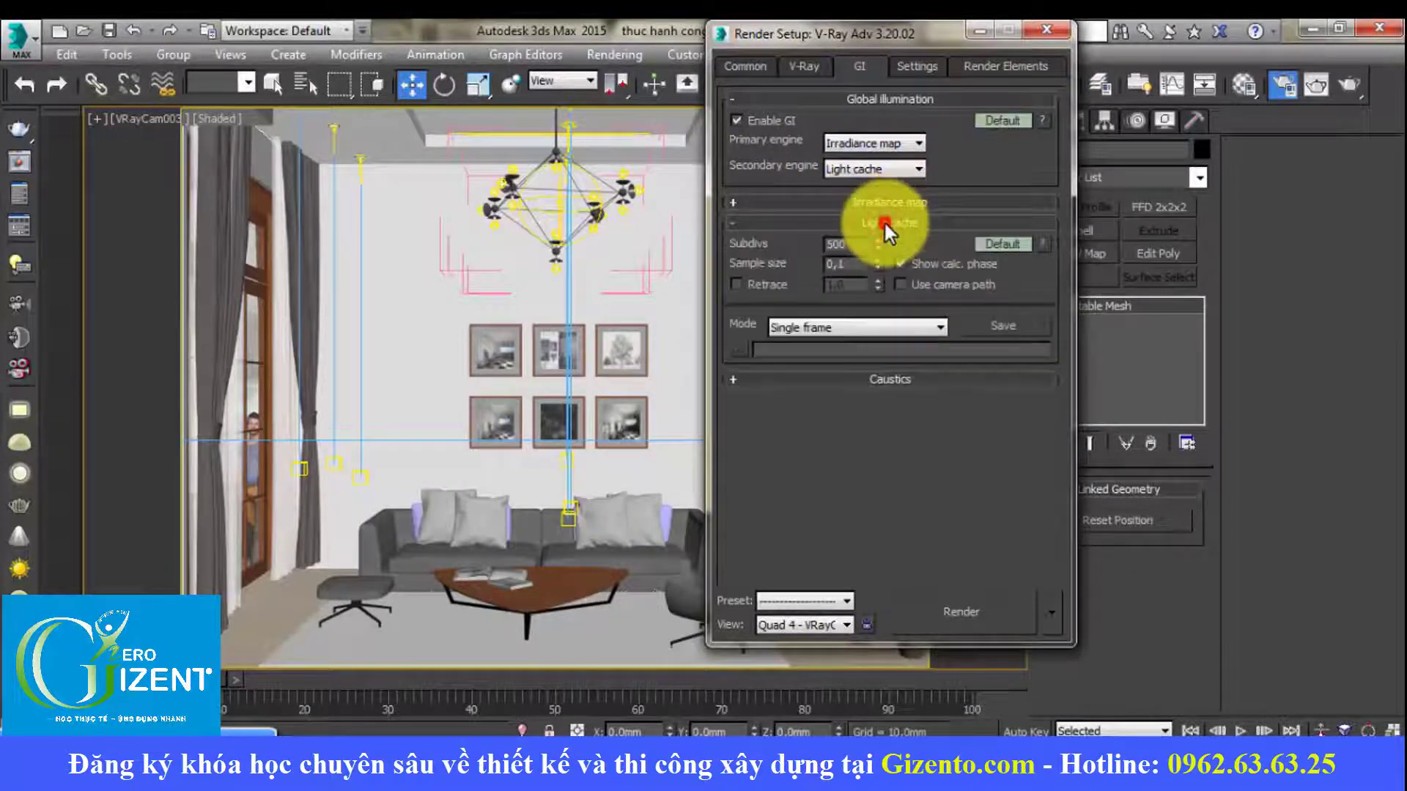
pyautogui.click(883, 221)
pyautogui.click(873, 202)
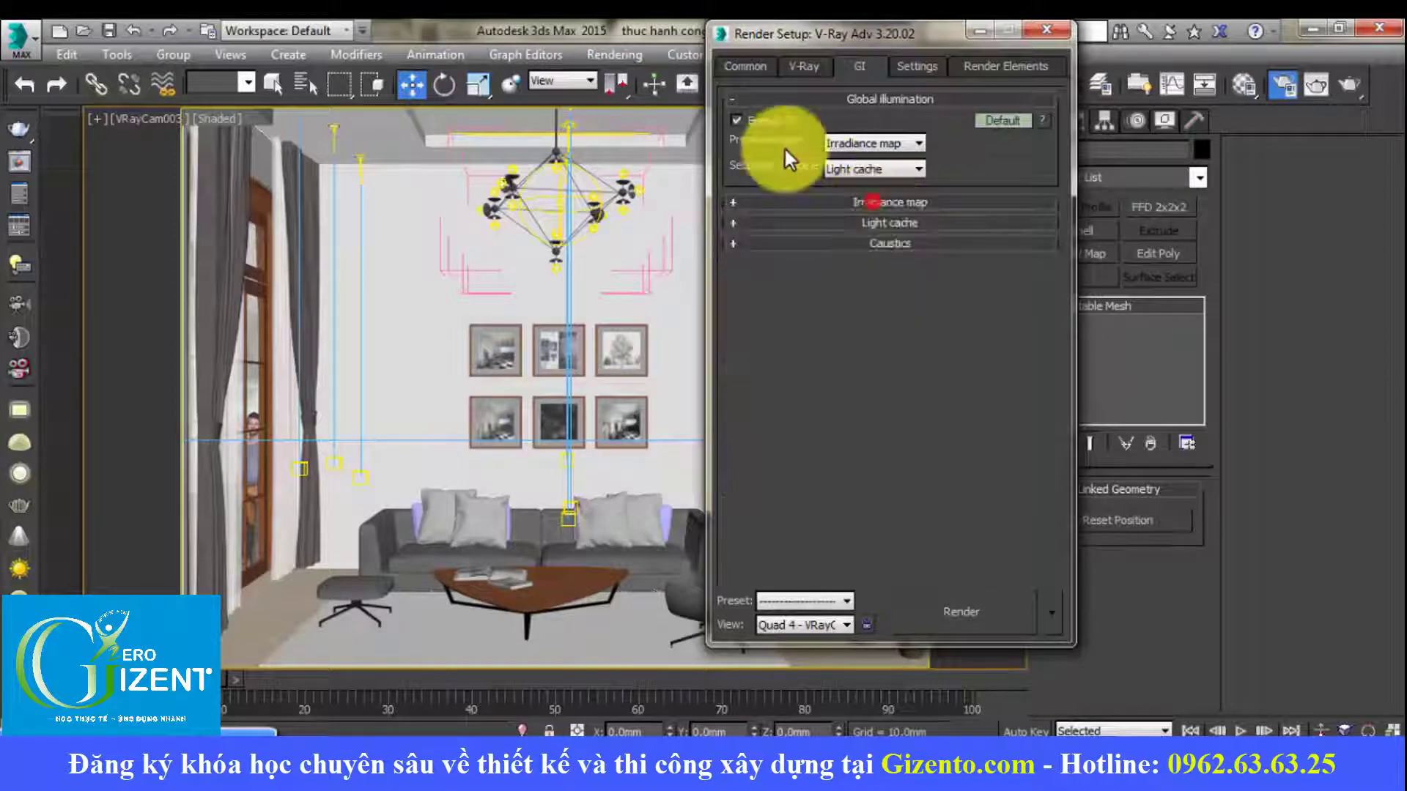
# Step: Set the output height to 500 for a 667 x 500 render
pyautogui.click(751, 65)
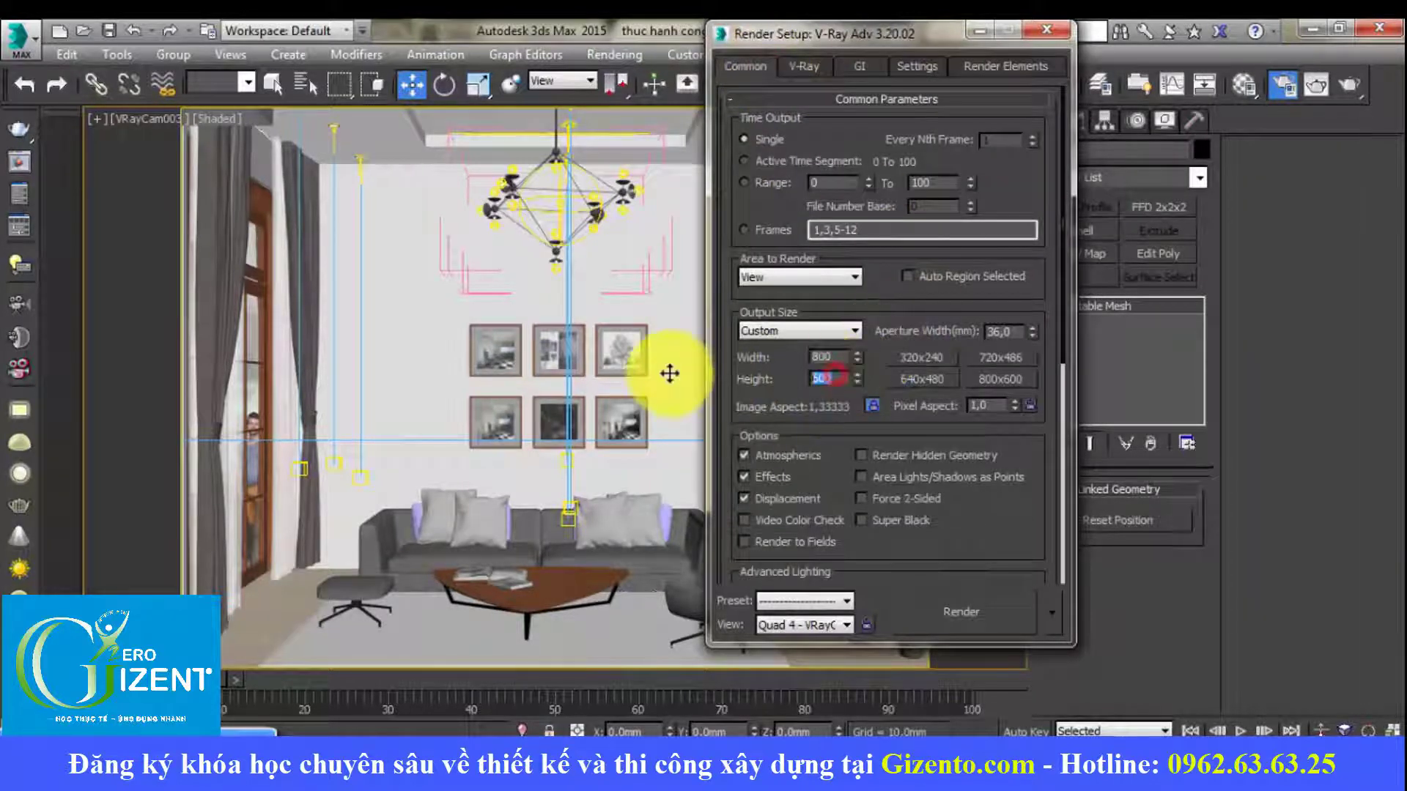
pyautogui.write('500')
pyautogui.press('Return')
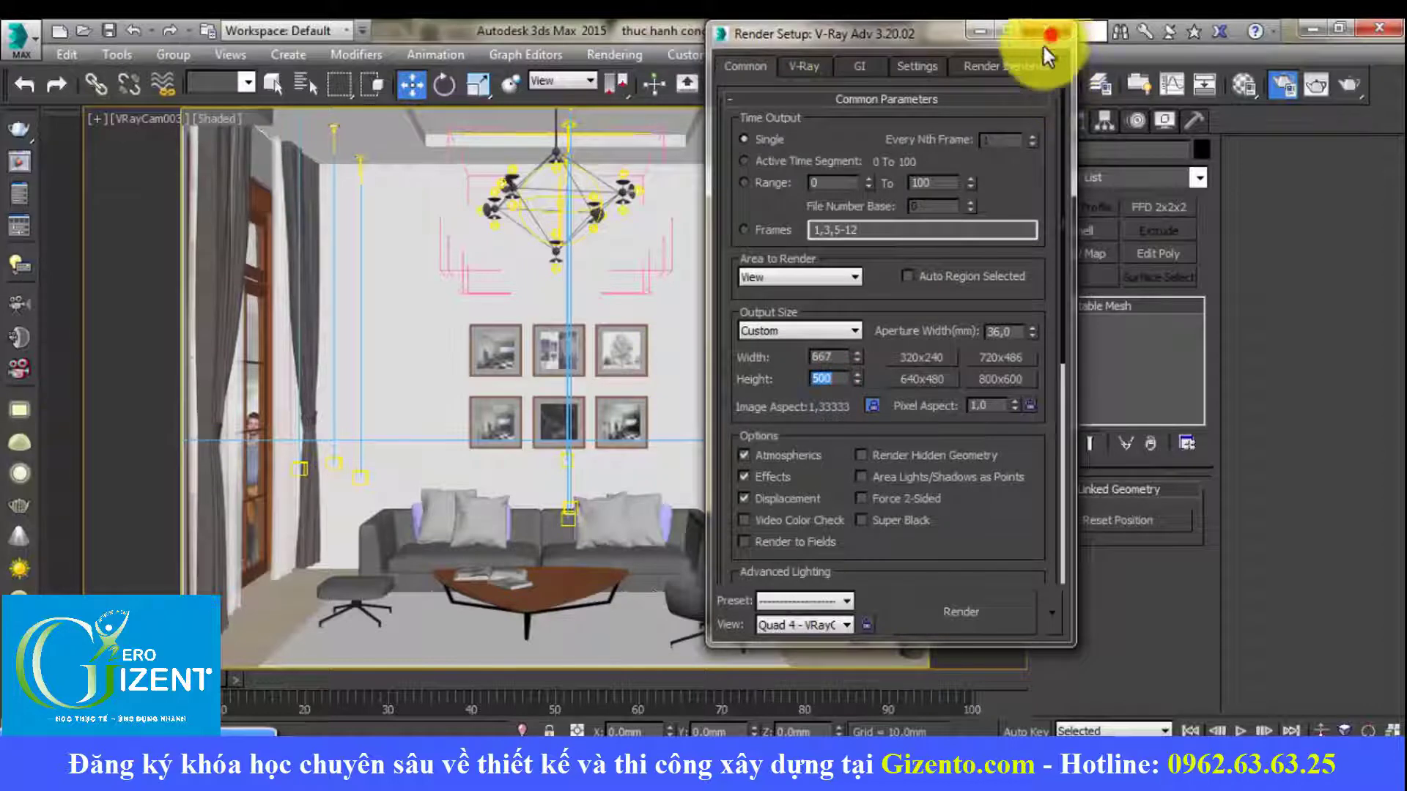
pyautogui.click(1050, 34)
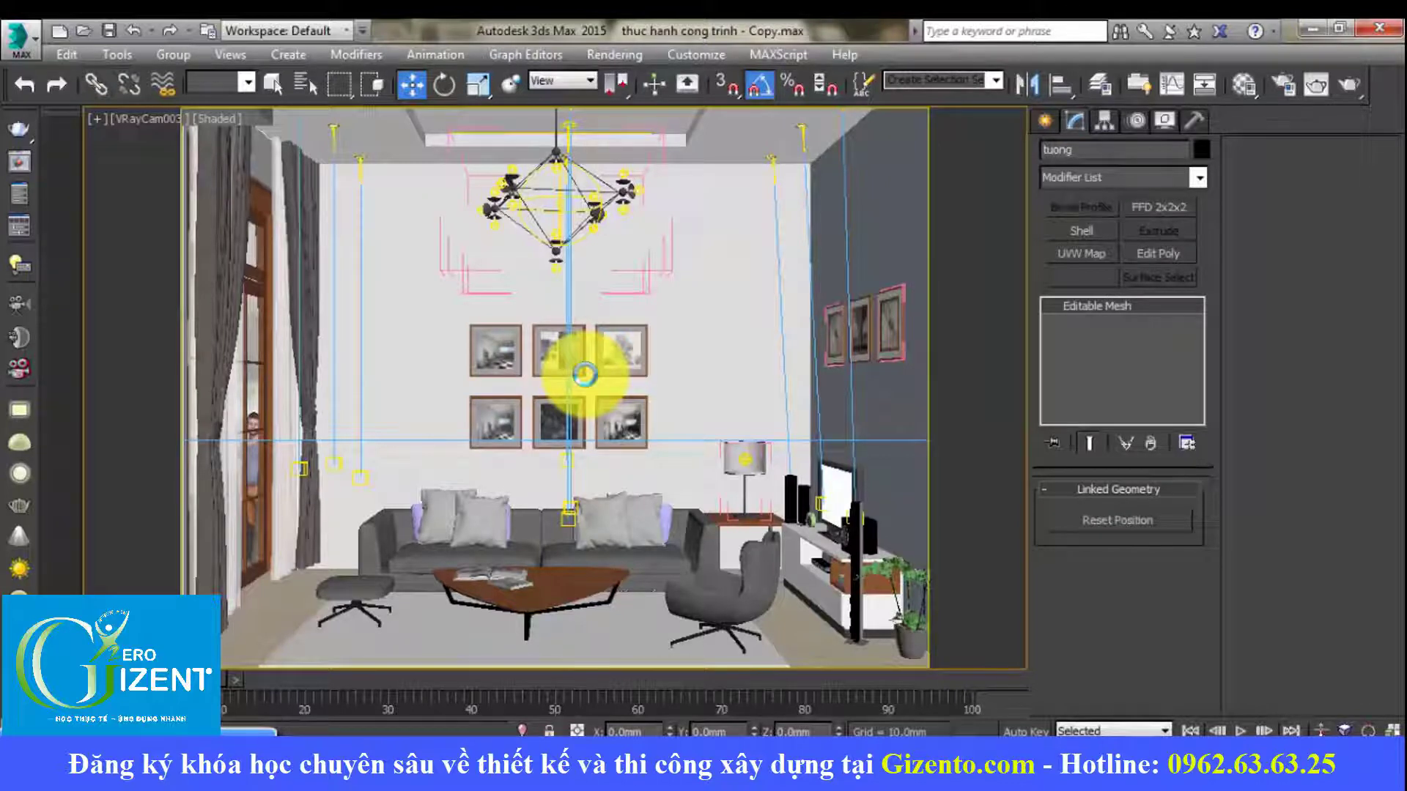
# Step: Open a Windows Explorer file browser on top of the living-room scene
pyautogui.hotkey('shift', 'q')
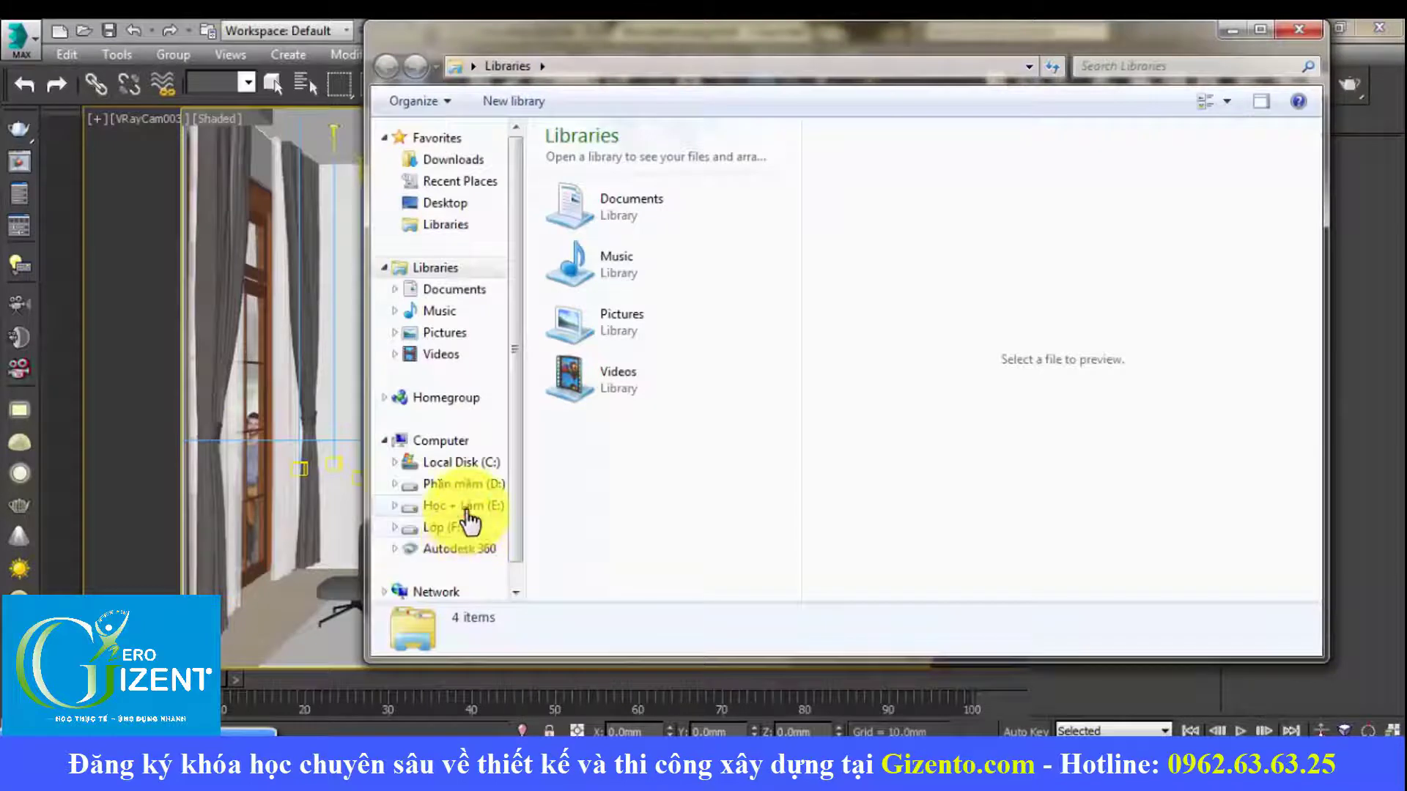
# Step: Browse the F: drive into max\Vật dụng and look inside Lọ hoa\1
pyautogui.click(462, 506)
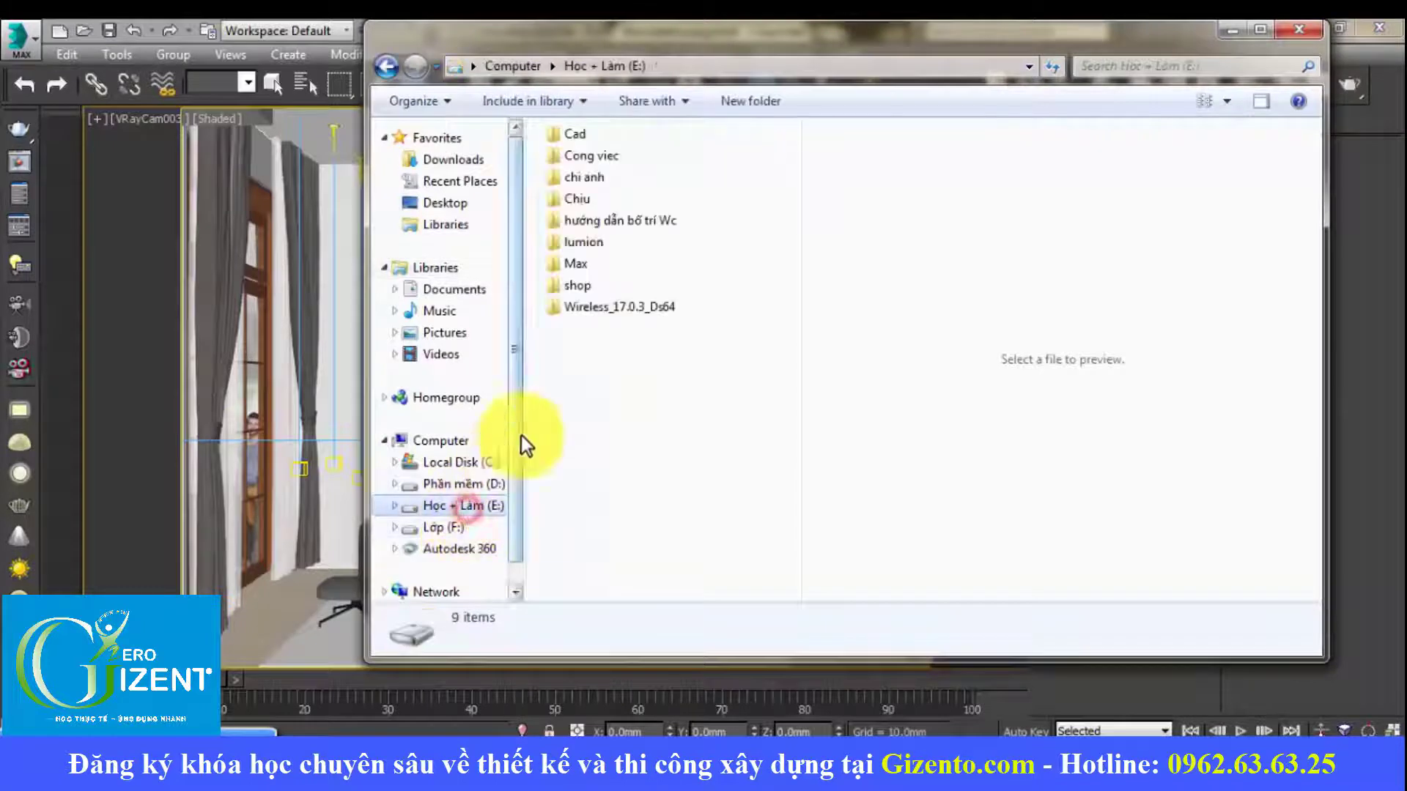
pyautogui.click(442, 528)
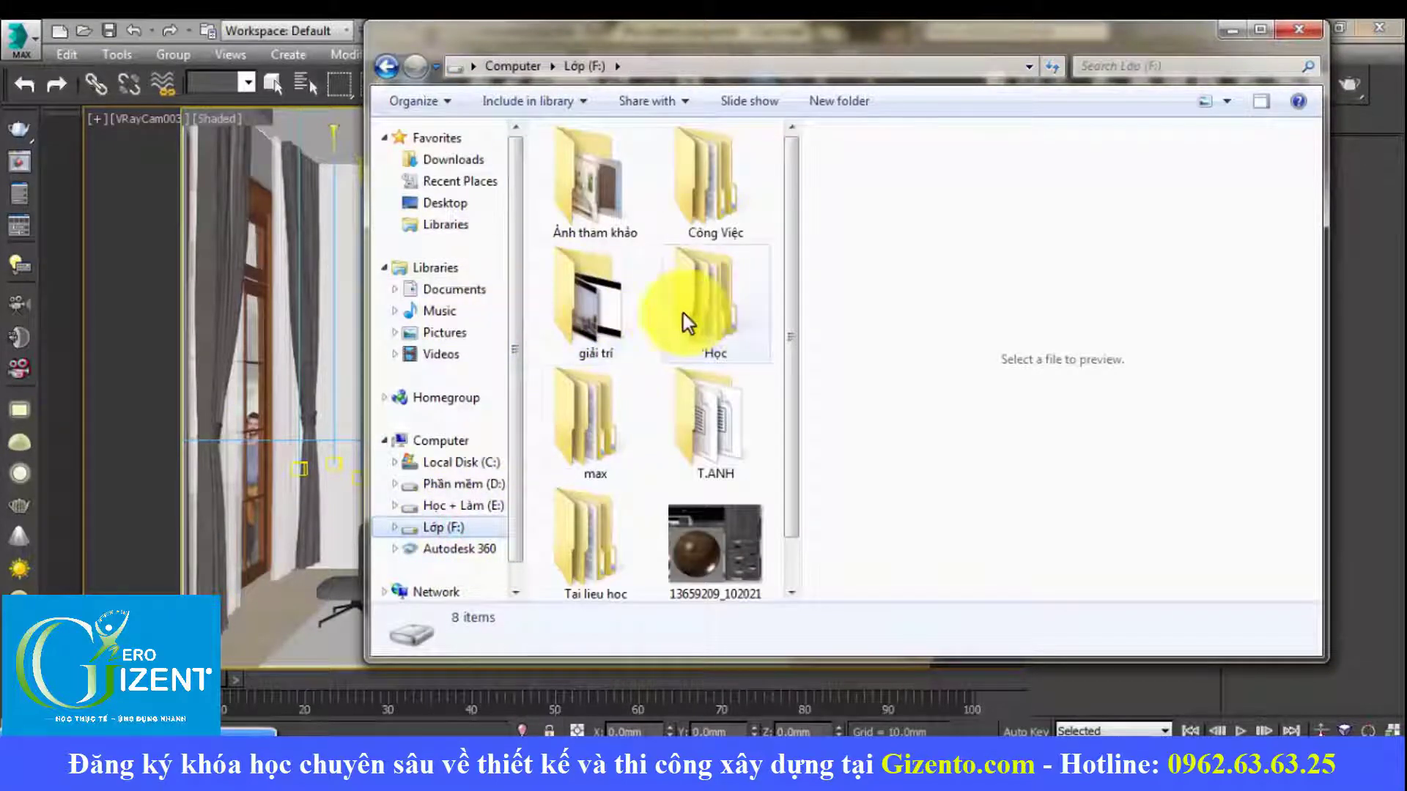
pyautogui.doubleClick(580, 418)
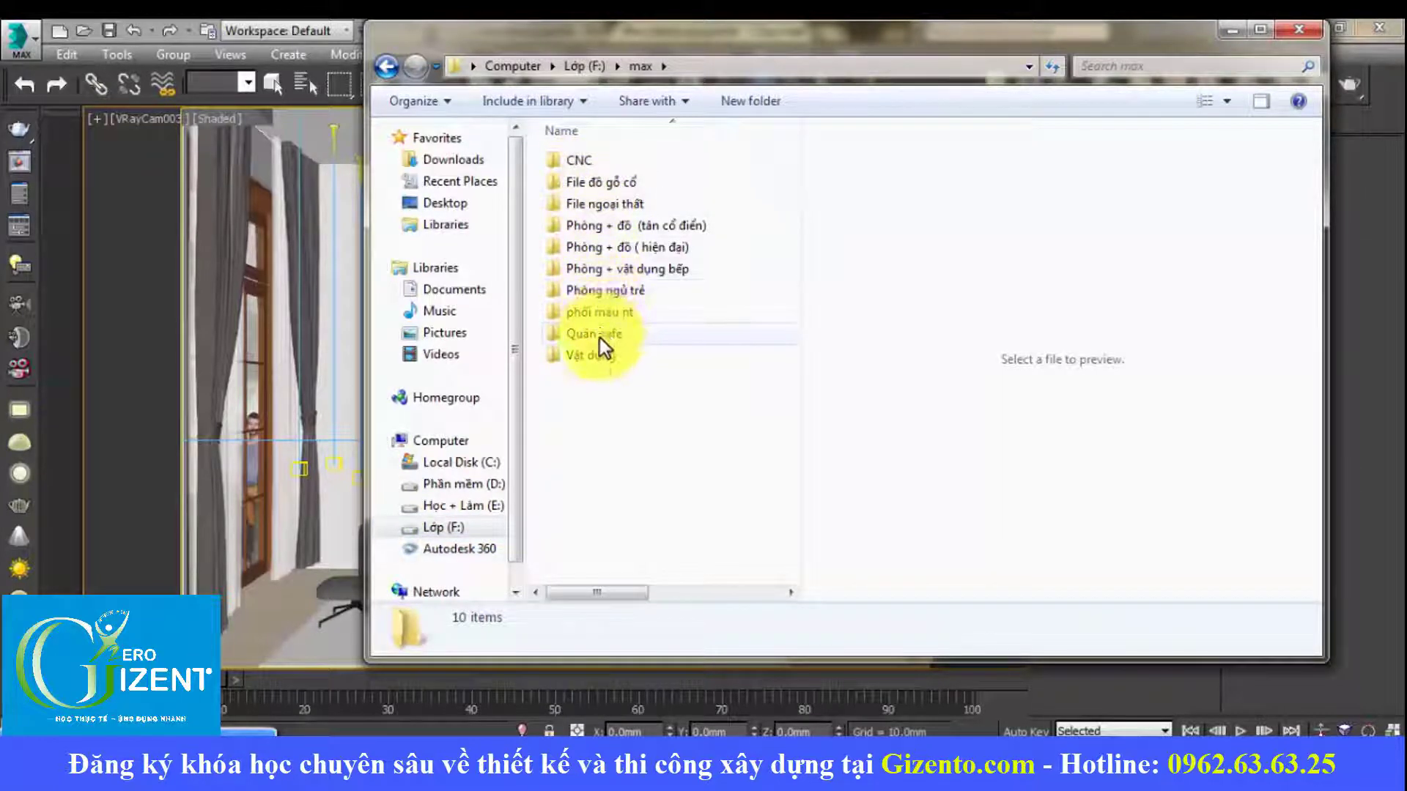
pyautogui.click(607, 358)
pyautogui.doubleClick(606, 359)
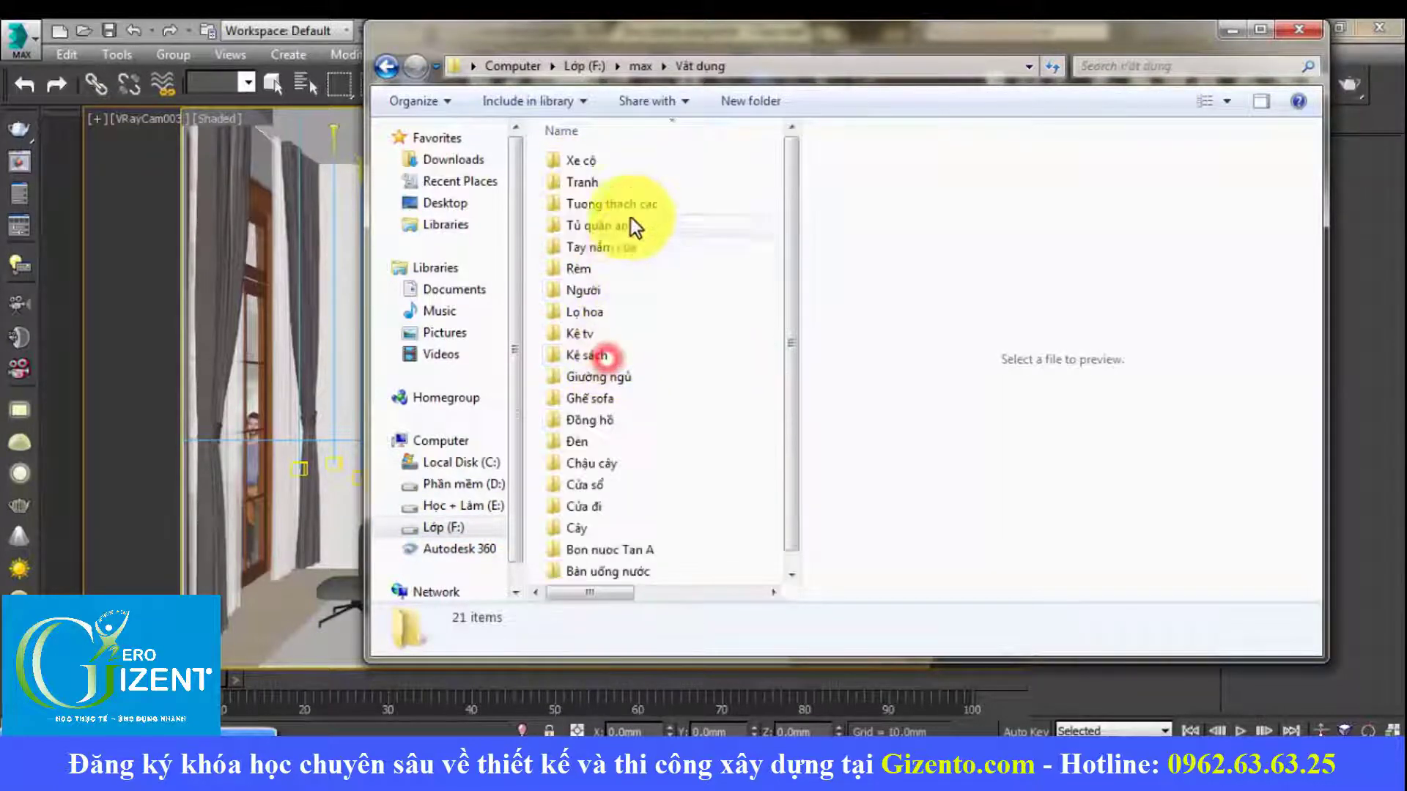
pyautogui.doubleClick(614, 315)
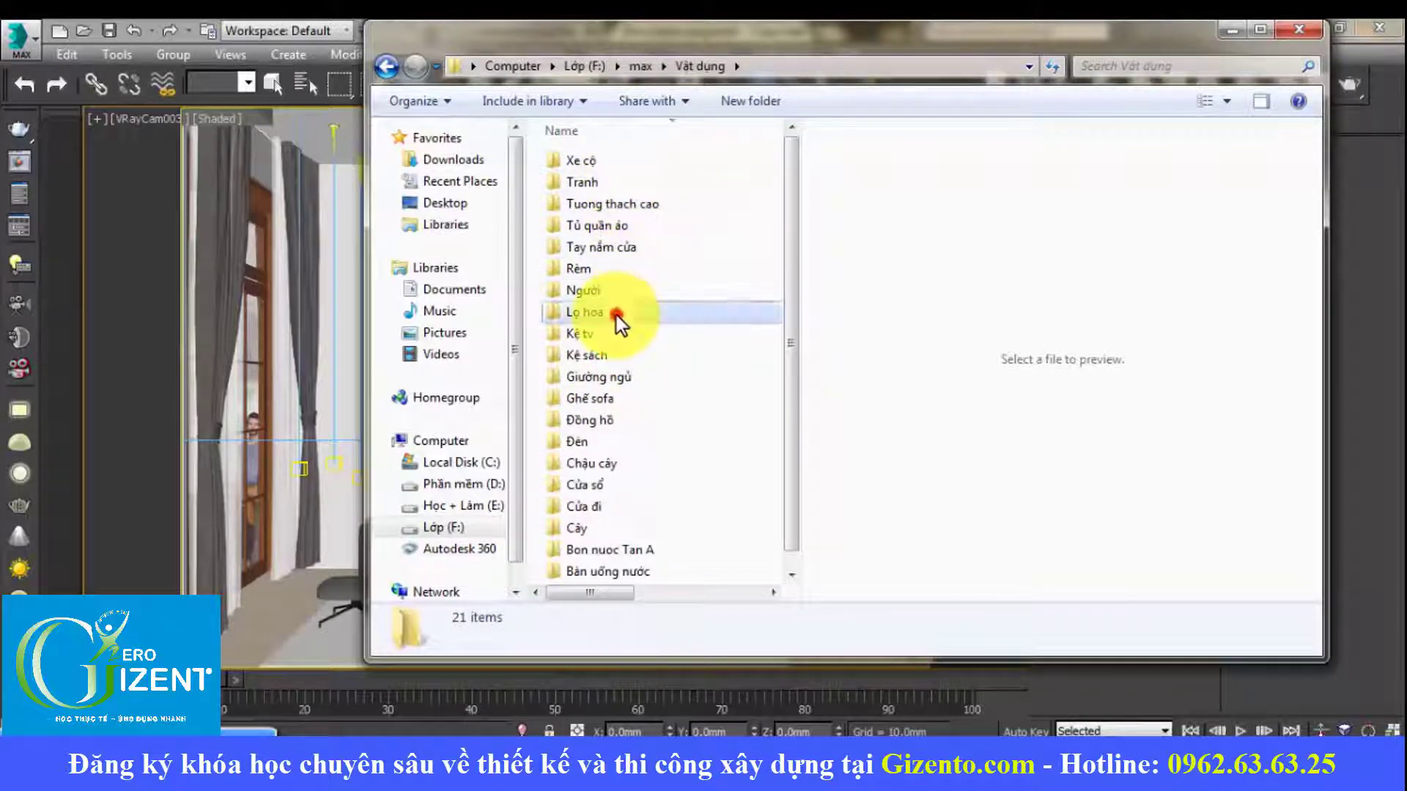
pyautogui.doubleClick(568, 168)
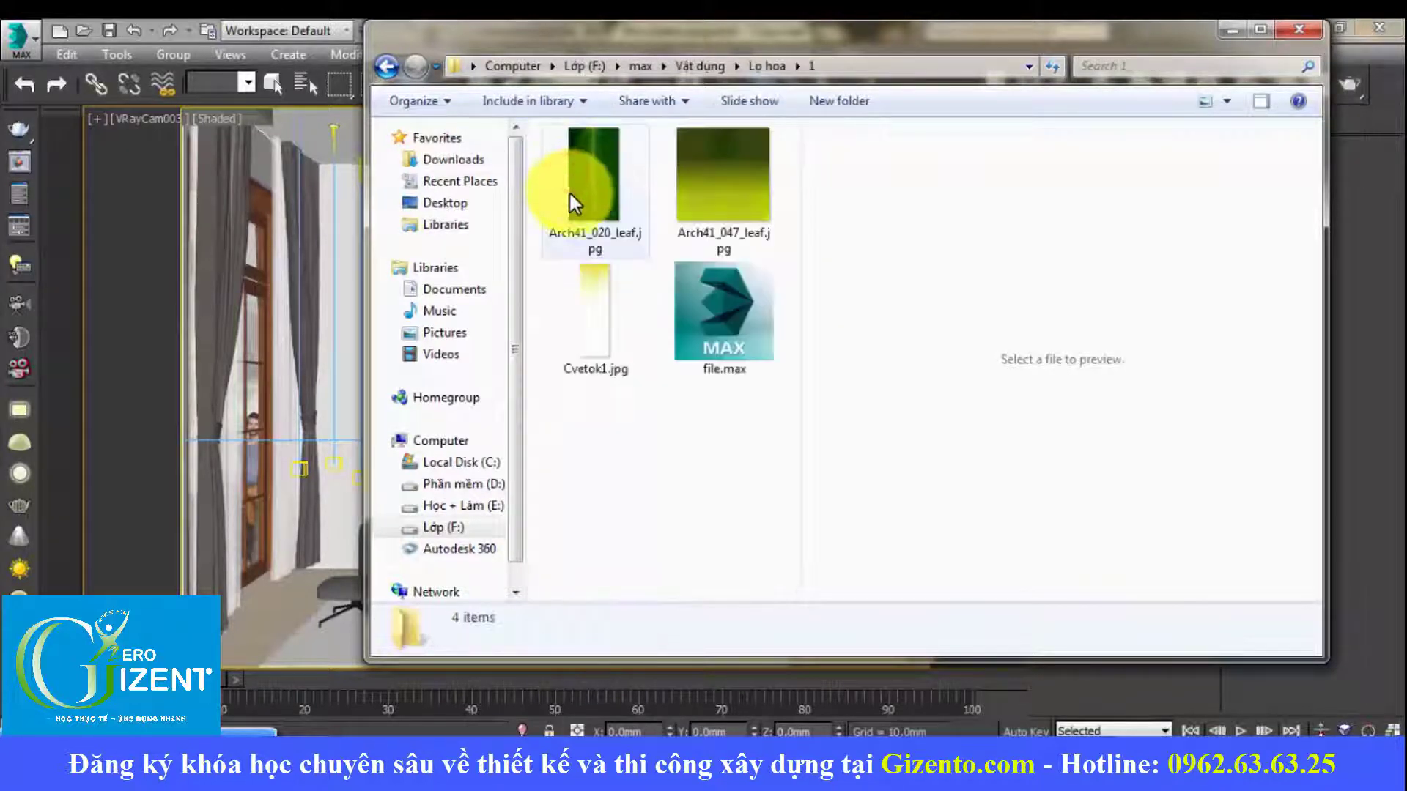
# Step: Go back to Vật dụng\Chậu cây, preview plant folder 1 and select it
pyautogui.click(383, 64)
pyautogui.click(382, 64)
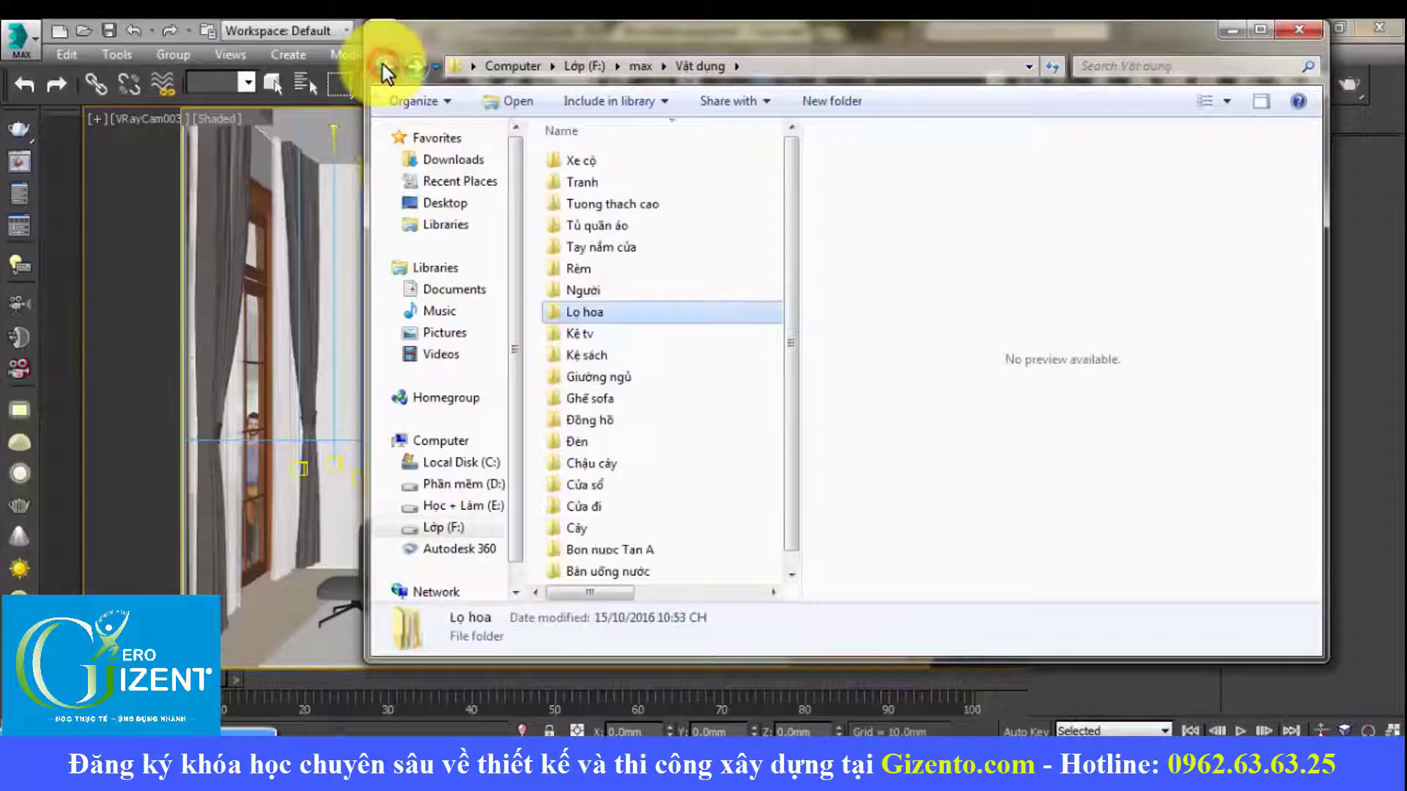
pyautogui.doubleClick(595, 463)
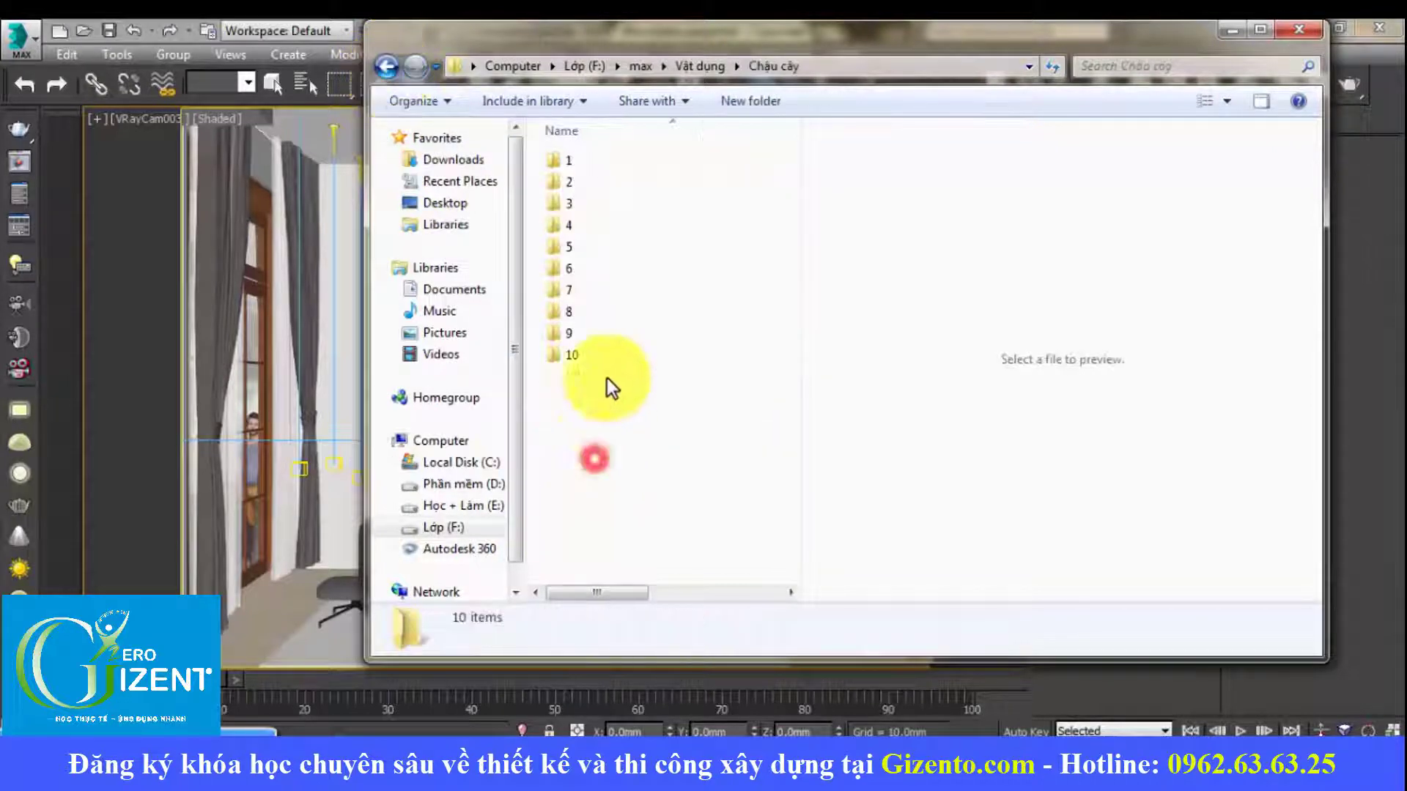
pyautogui.doubleClick(570, 162)
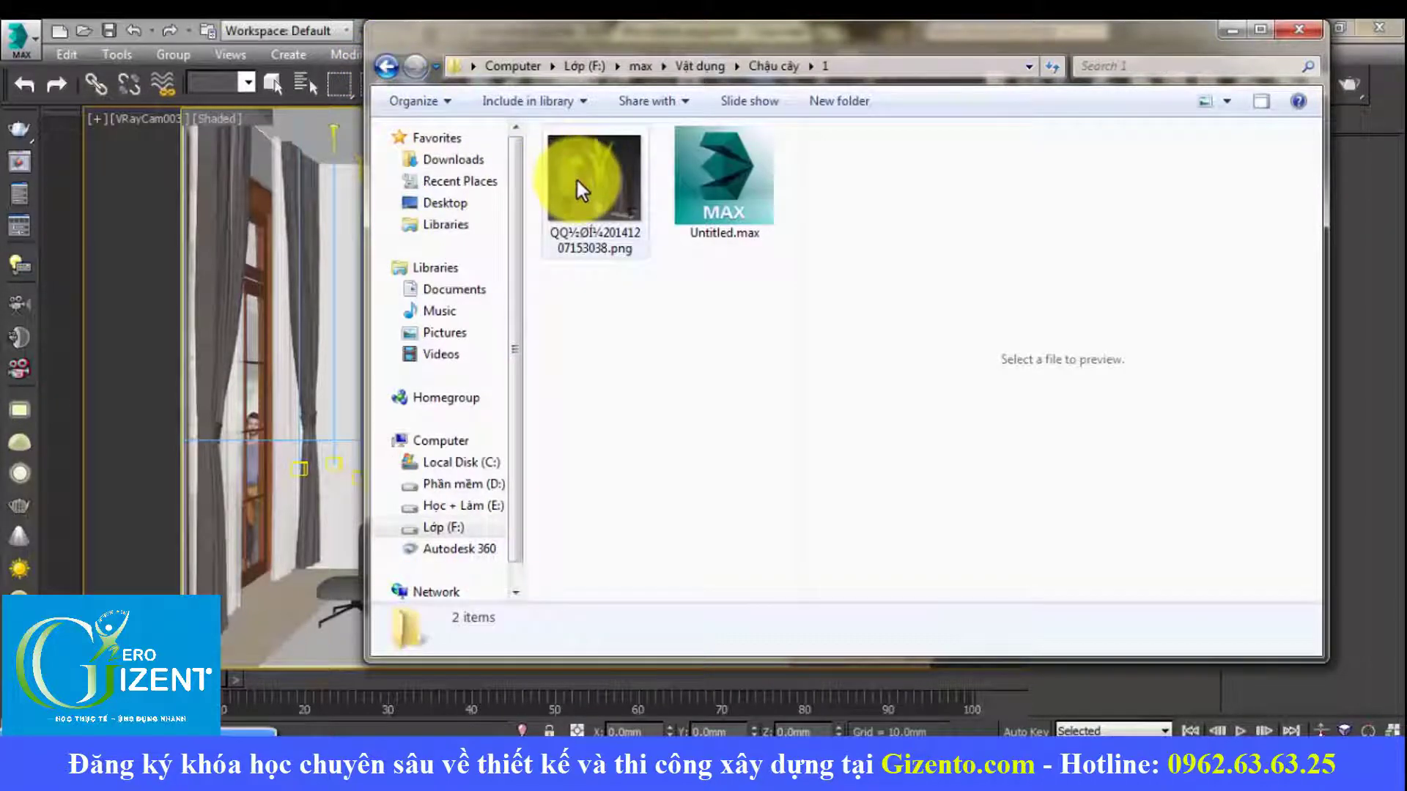
pyautogui.click(576, 177)
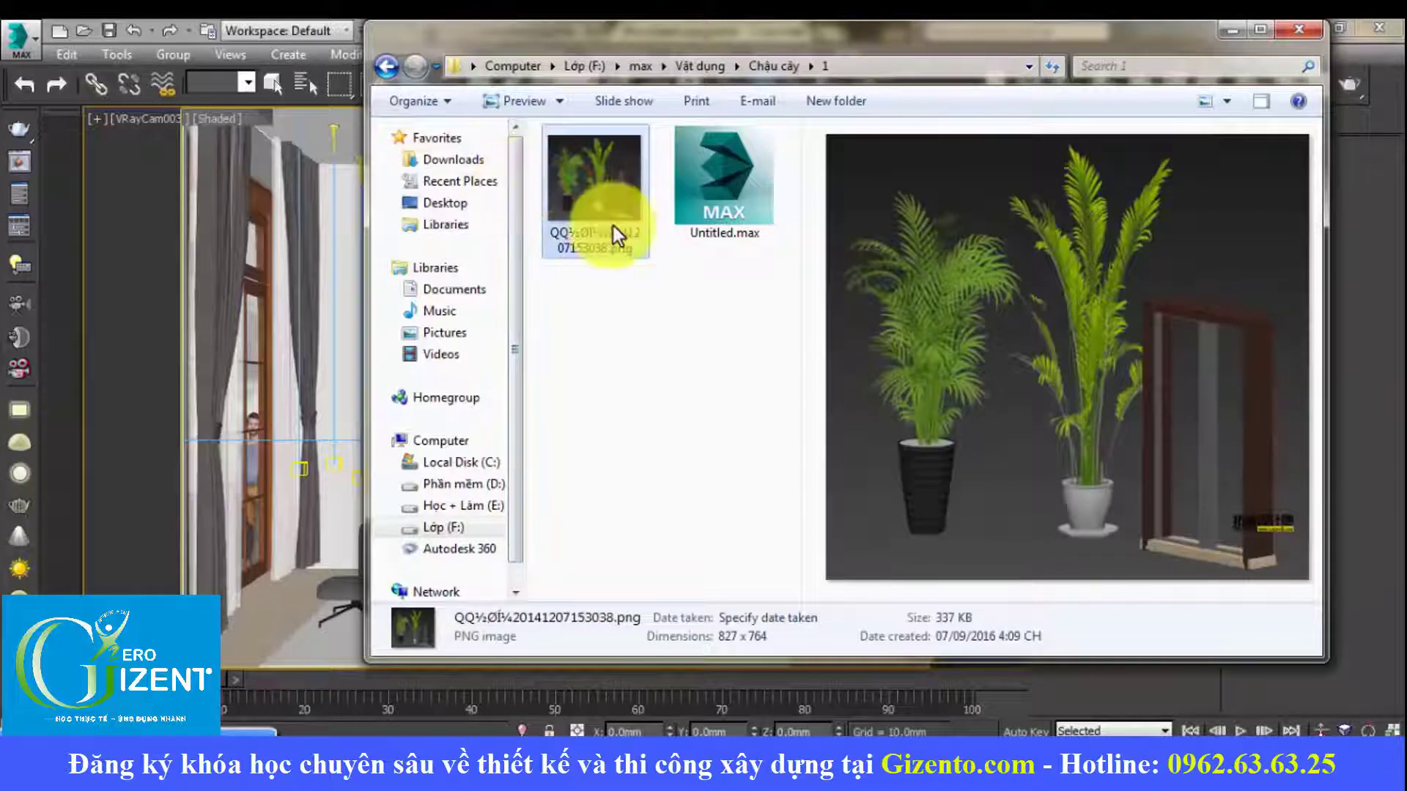
pyautogui.click(392, 68)
pyautogui.moveTo(451, 363)
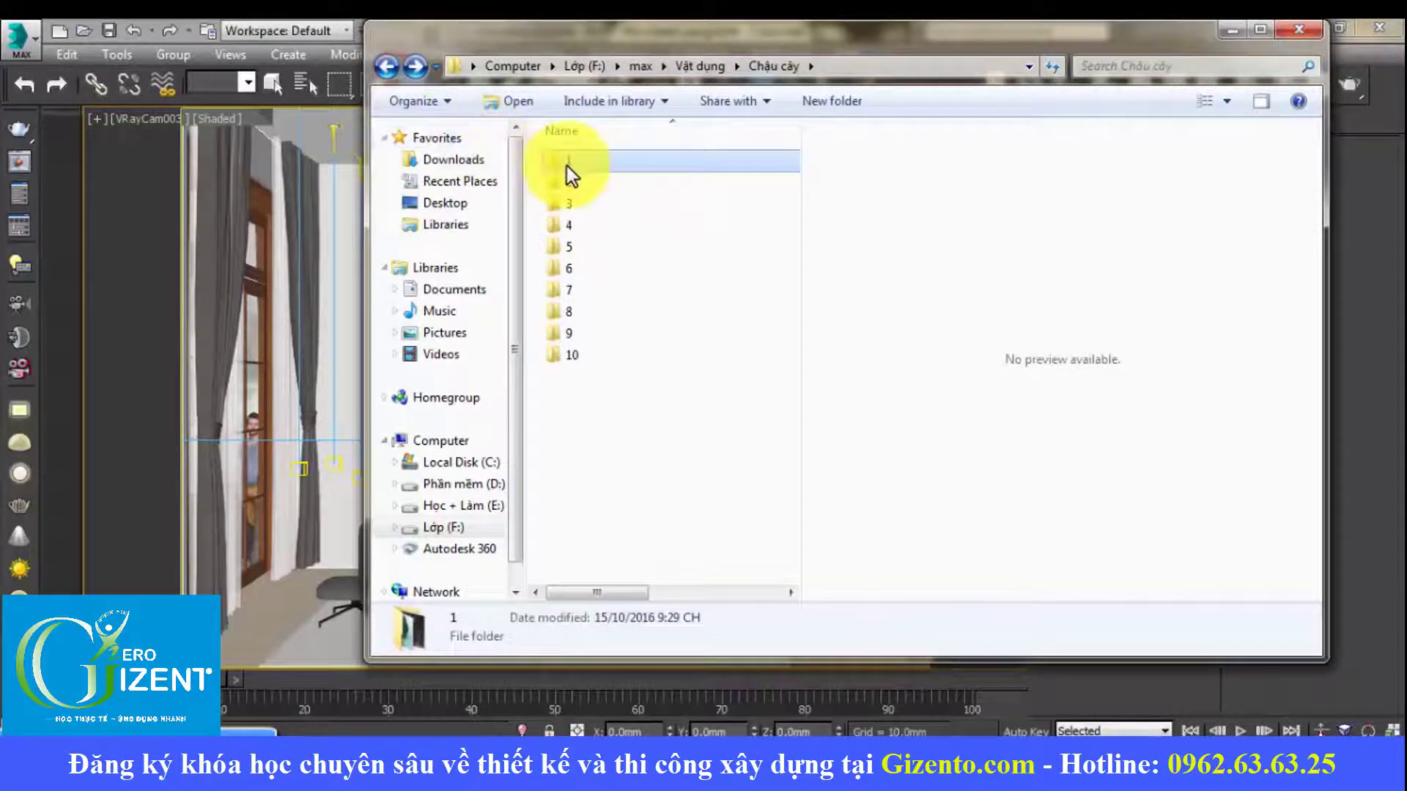
# Step: Paste folder 1 into Desktop\anh luong\111\chau cay, then close Explorer
pyautogui.click(445, 203)
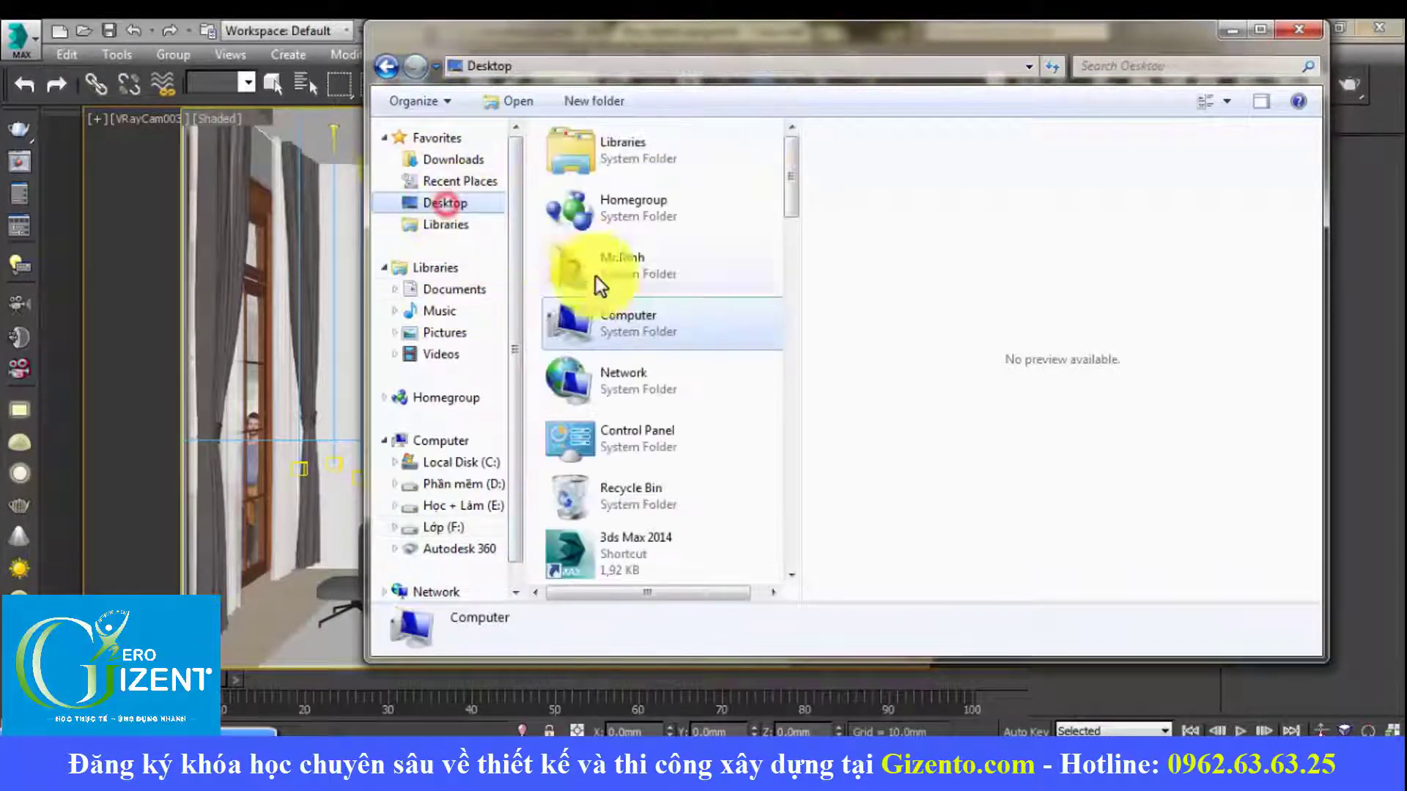
pyautogui.moveTo(794, 195); pyautogui.dragTo(797, 361)
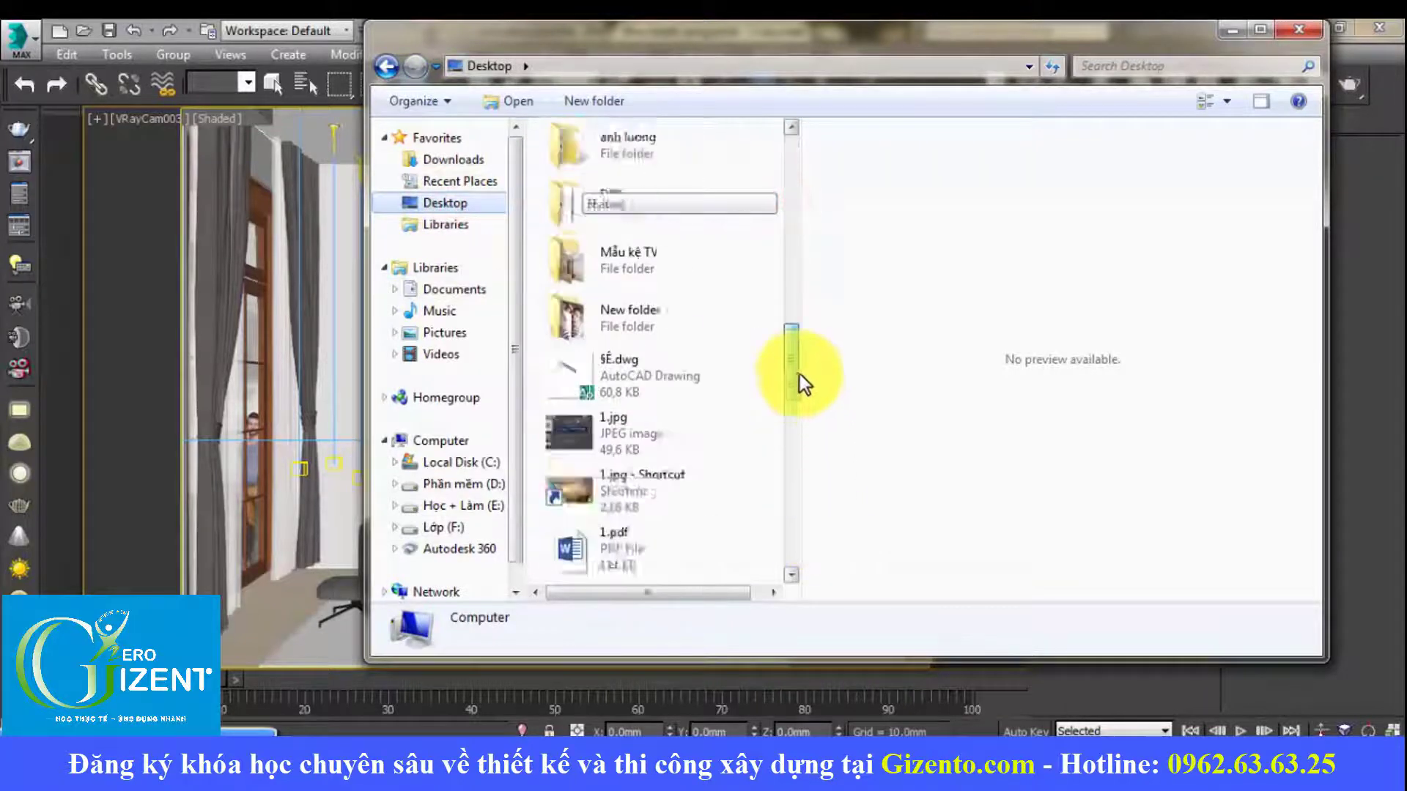
pyautogui.doubleClick(620, 297)
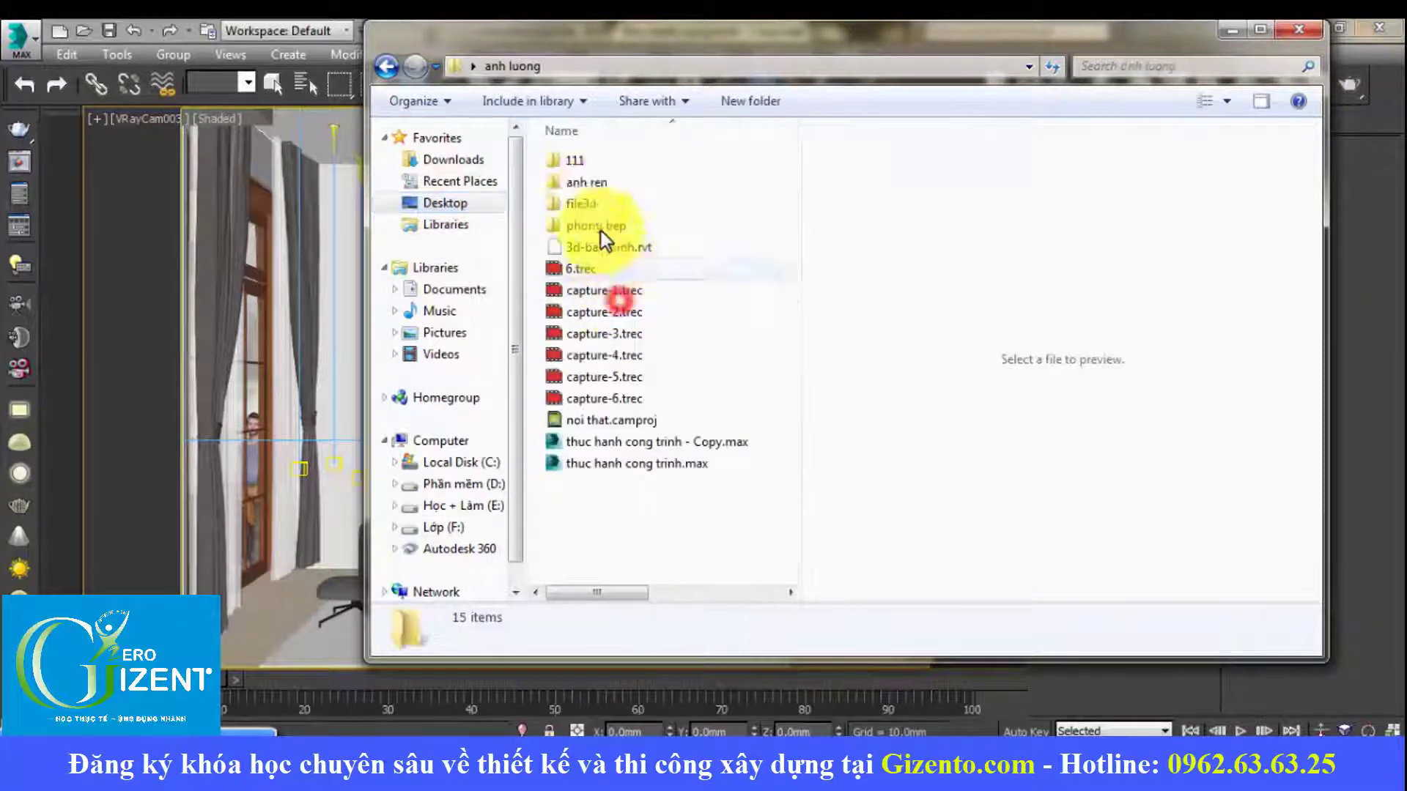
pyautogui.doubleClick(582, 160)
pyautogui.doubleClick(603, 183)
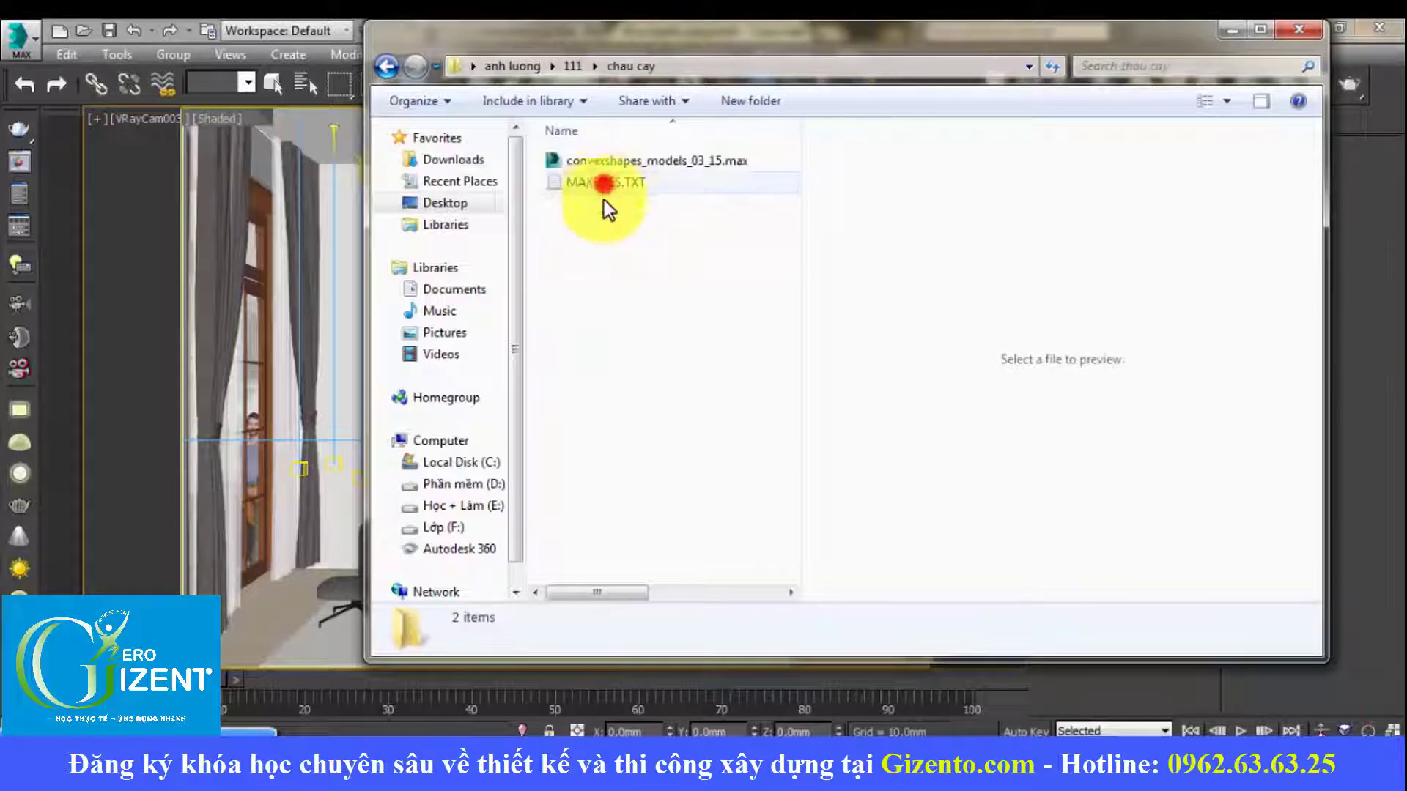
pyautogui.click(629, 394)
pyautogui.hotkey('ctrl', 'v')
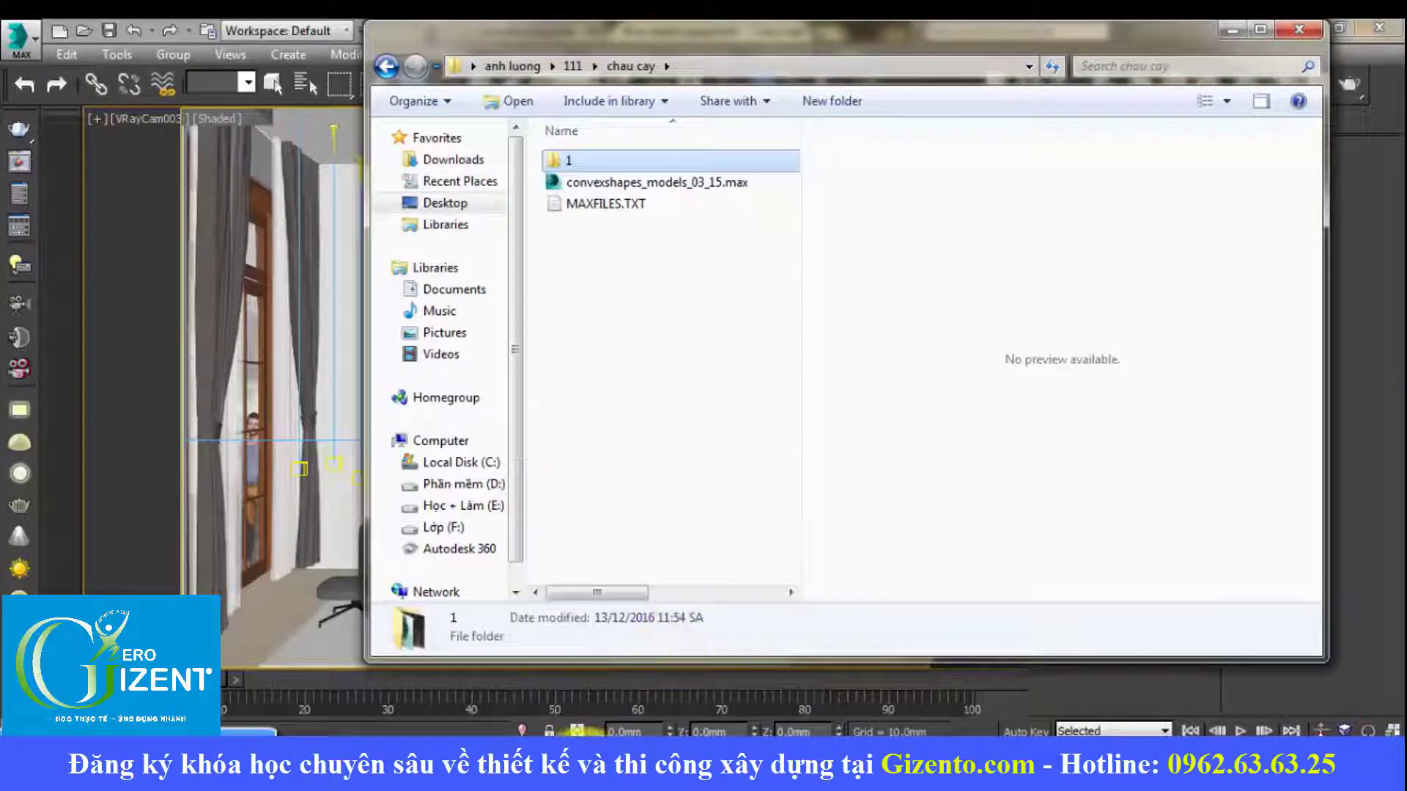
pyautogui.click(385, 98)
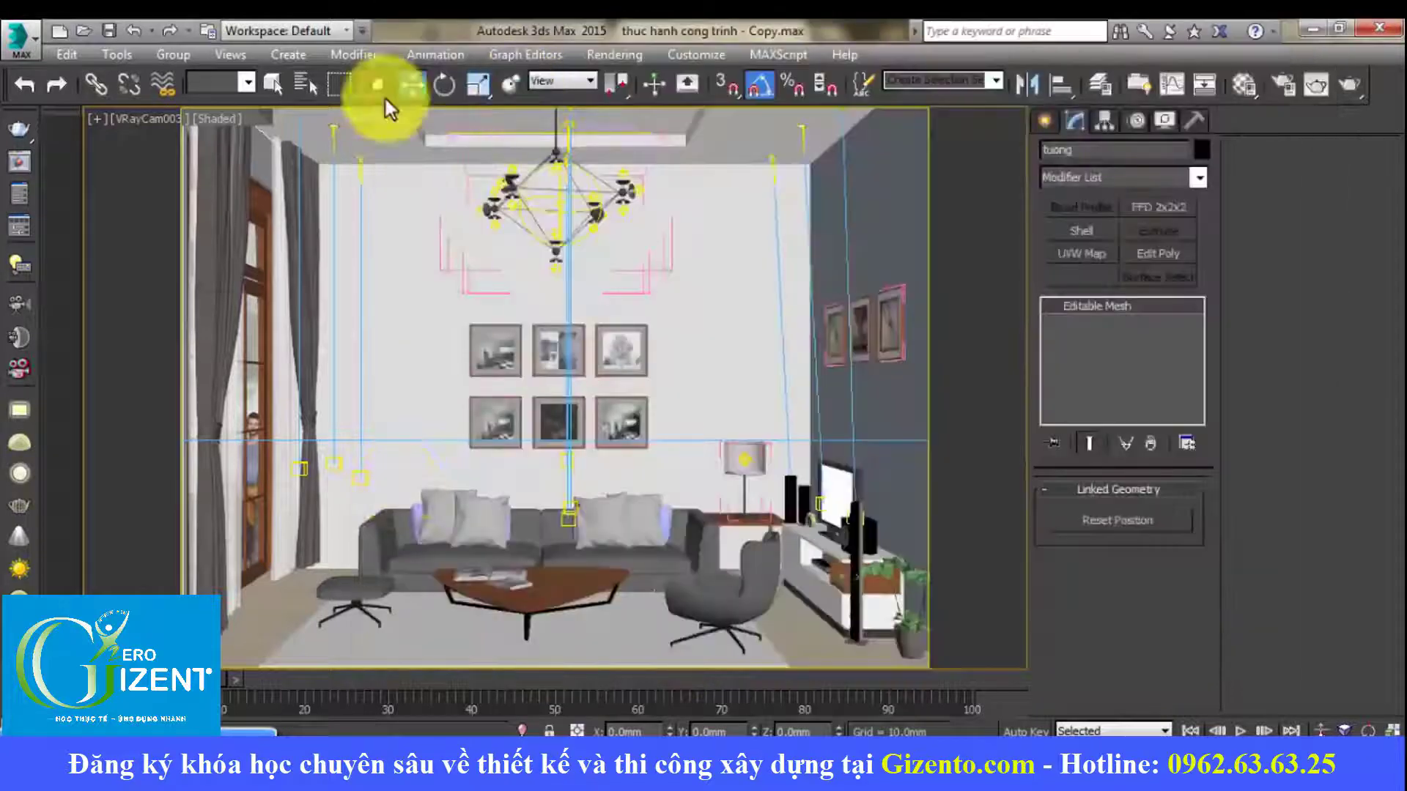
# Step: Choose chau cay\1\Untitled.max as the file to merge into the scene
pyautogui.click(33, 42)
pyautogui.moveTo(72, 311)
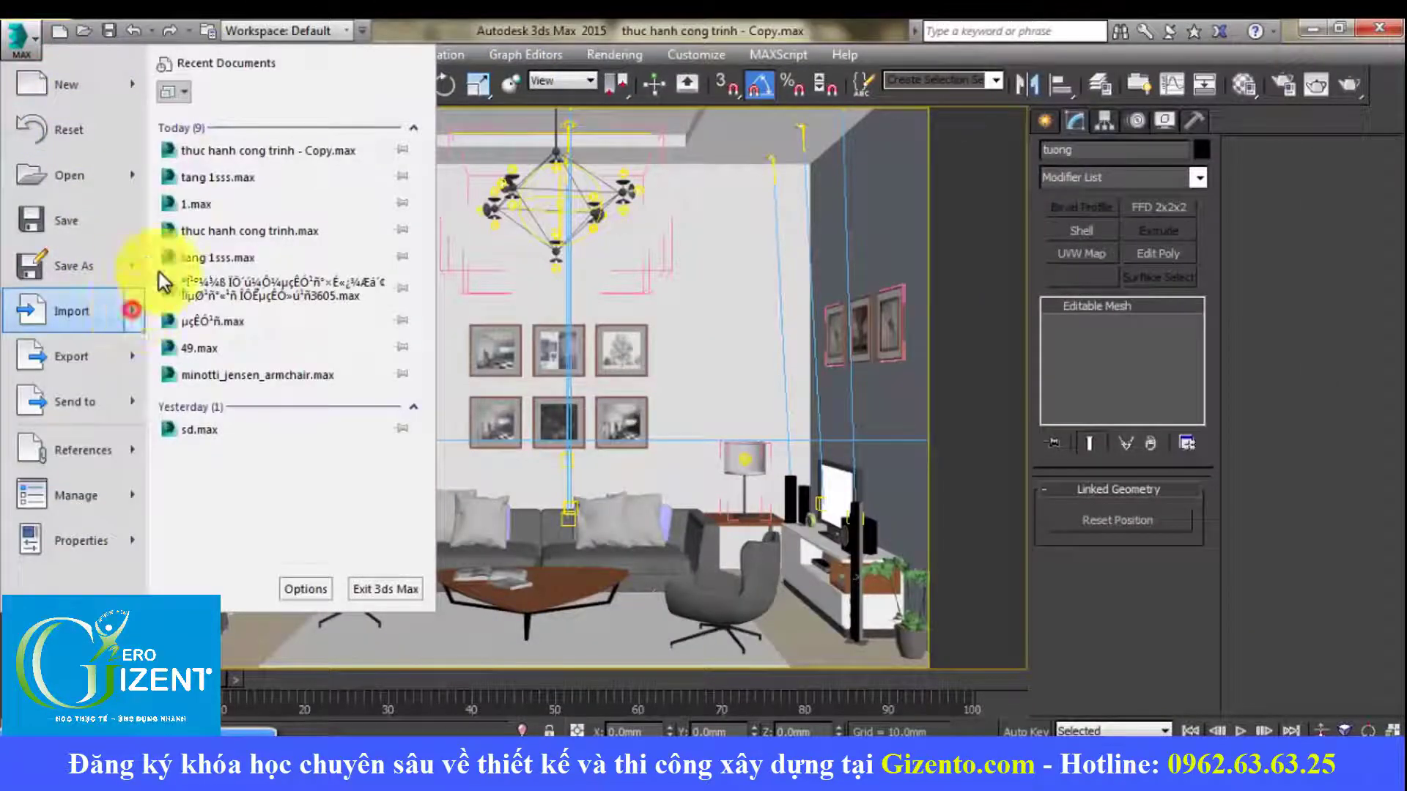
pyautogui.click(217, 192)
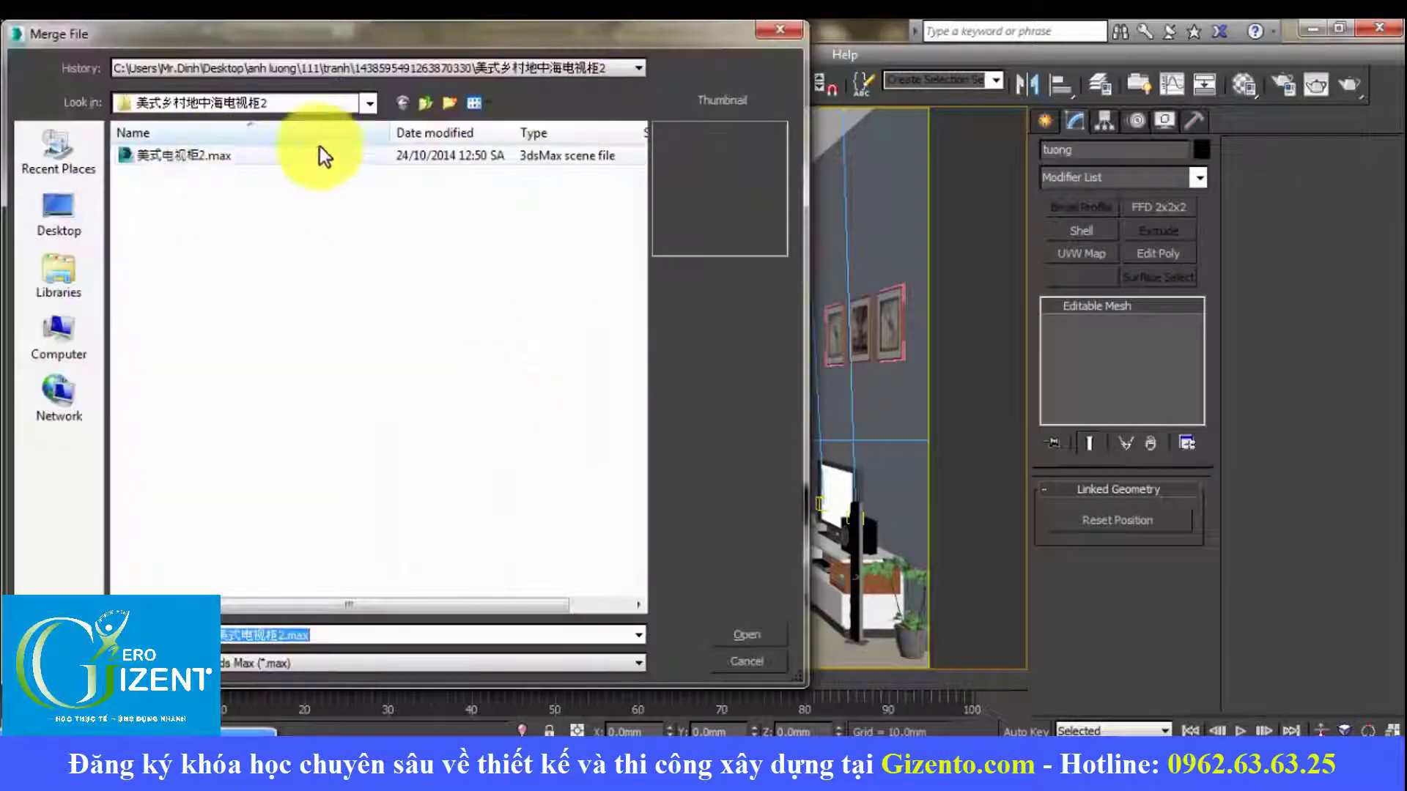
pyautogui.click(430, 107)
pyautogui.click(430, 107)
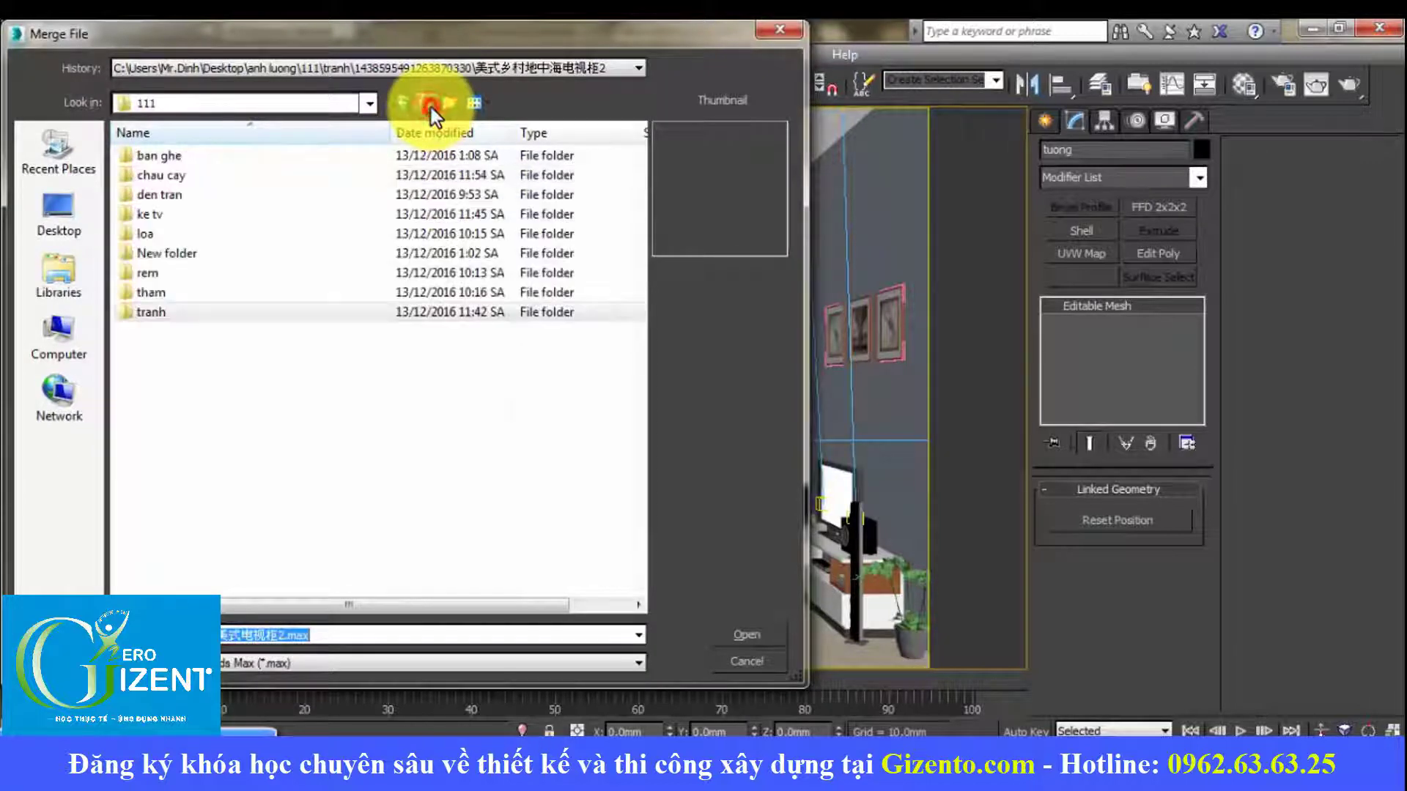
pyautogui.doubleClick(183, 174)
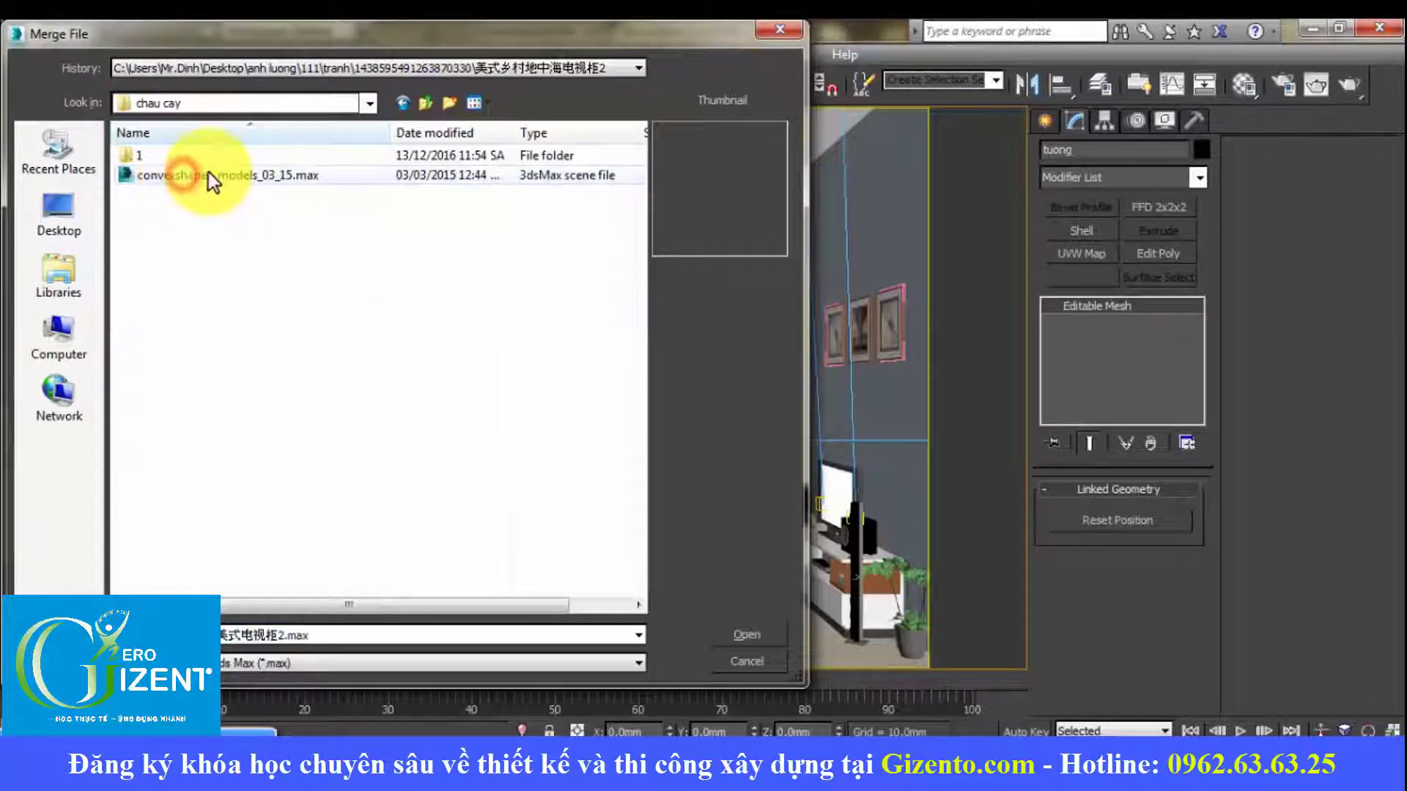
pyautogui.doubleClick(157, 157)
pyautogui.click(205, 158)
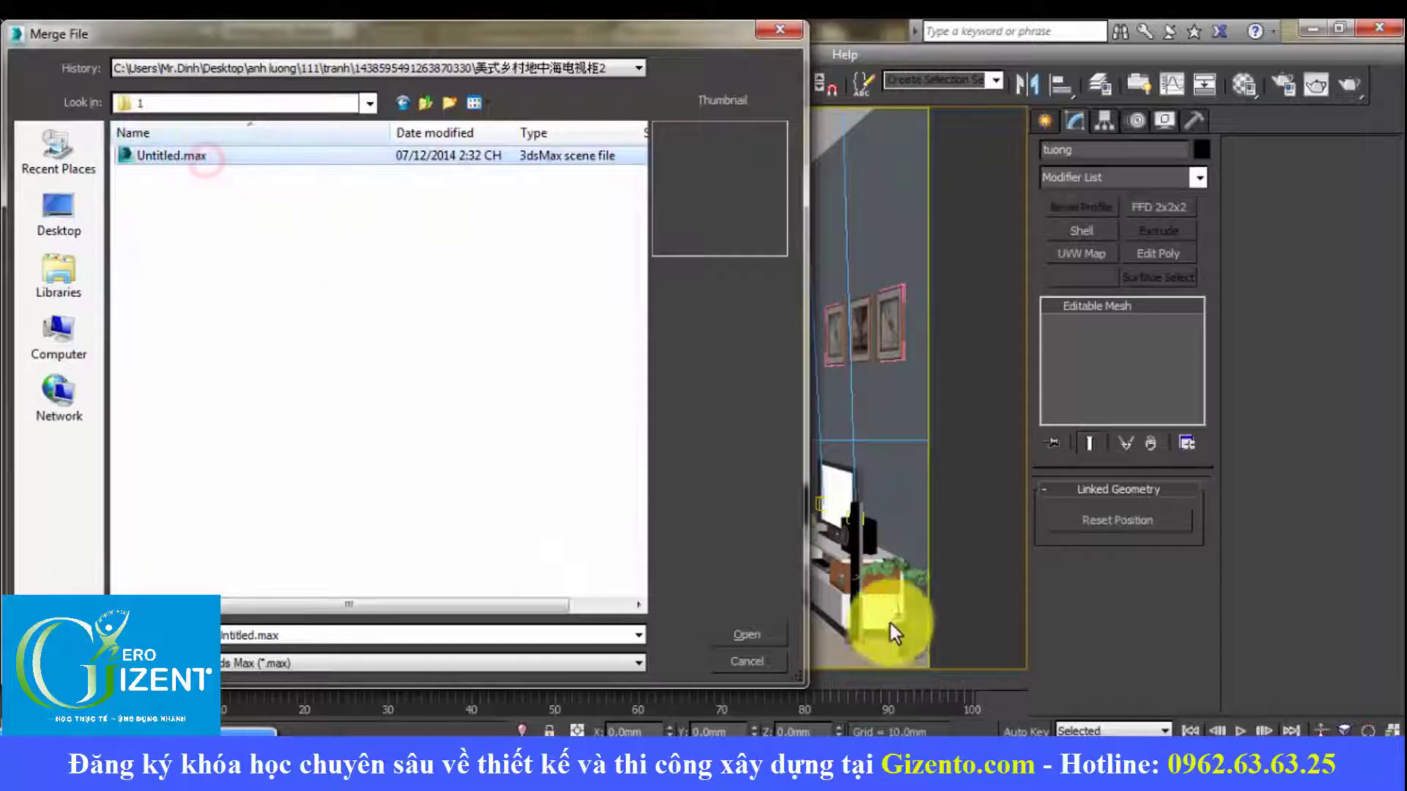
pyautogui.click(754, 633)
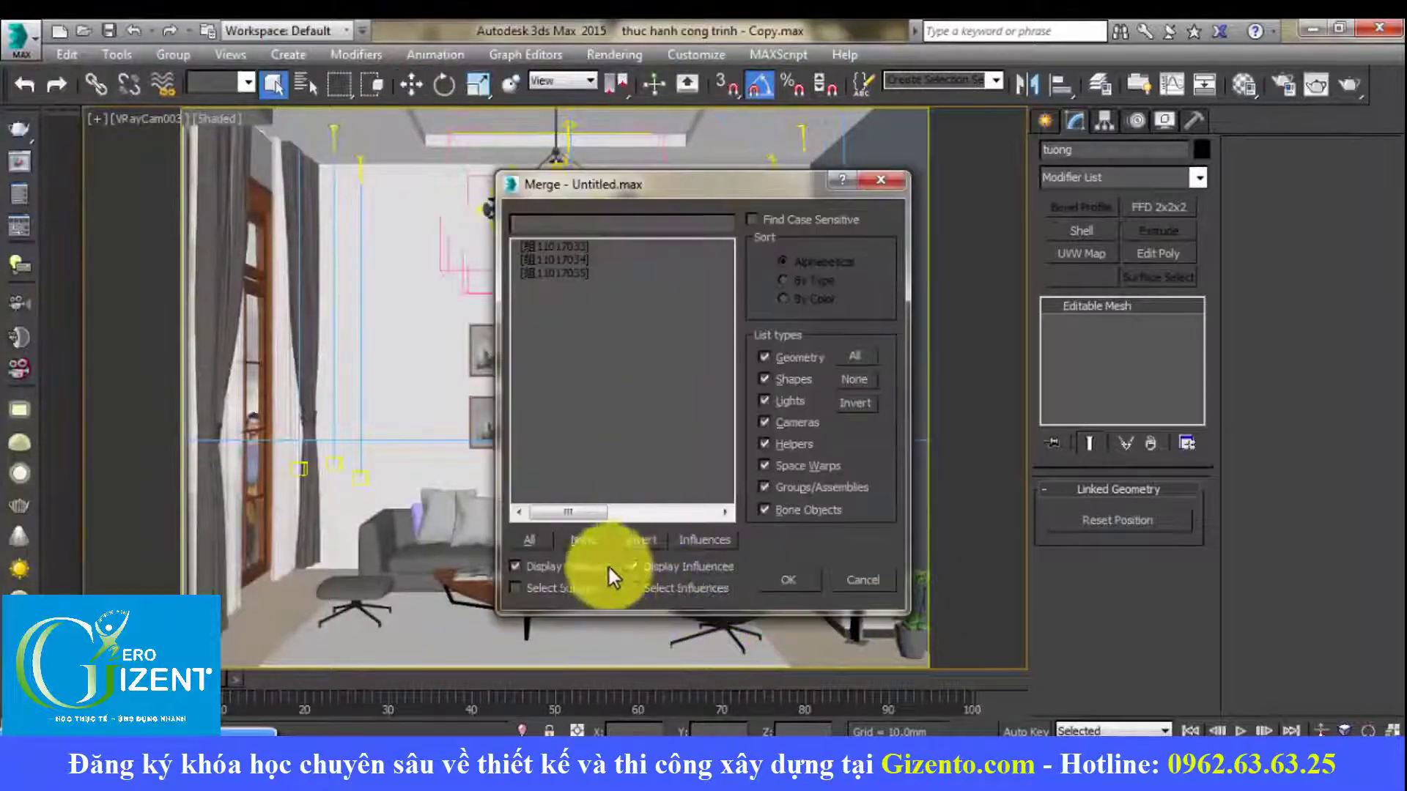
# Step: Merge all its objects, resolving duplicate material names for every conflict
pyautogui.click(529, 540)
pyautogui.click(788, 579)
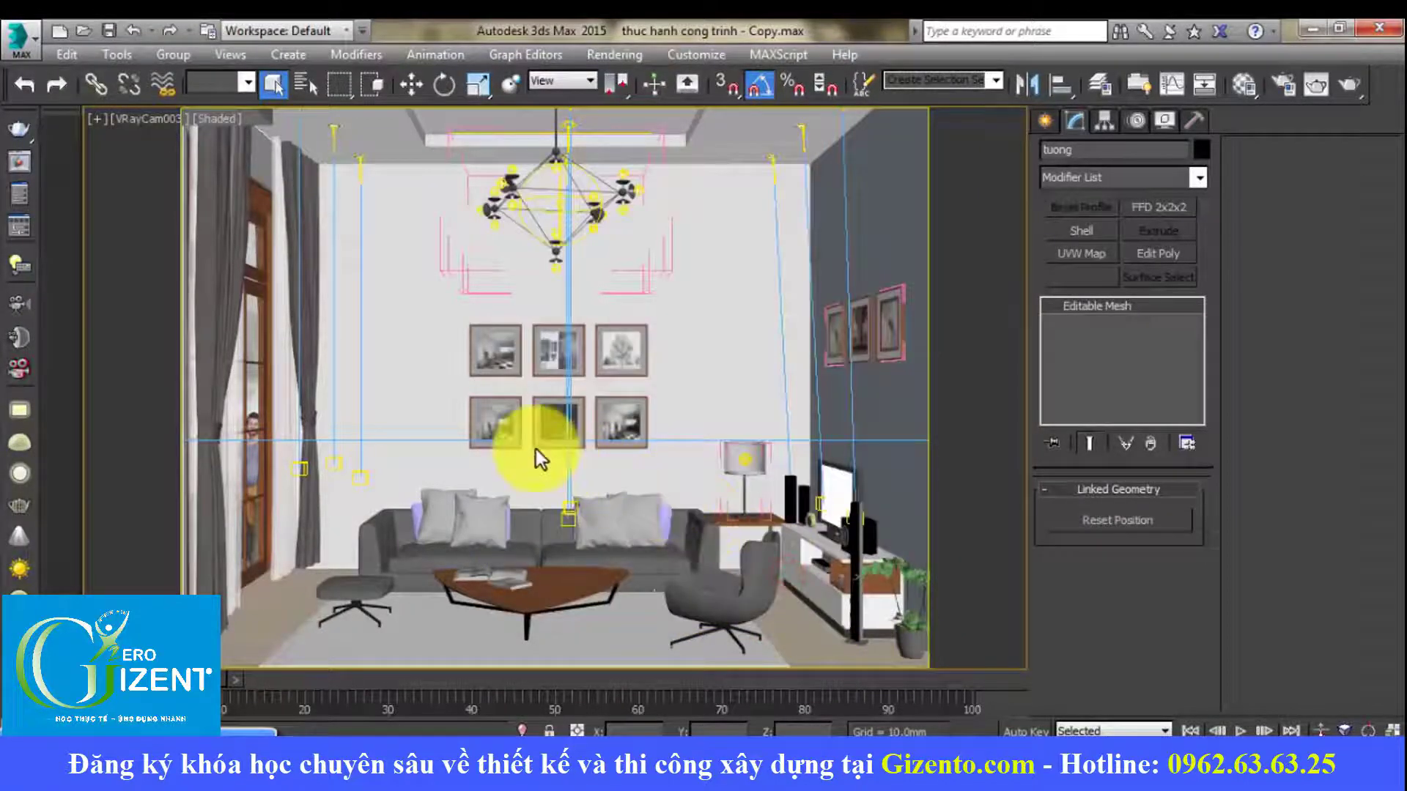
pyautogui.click(673, 421)
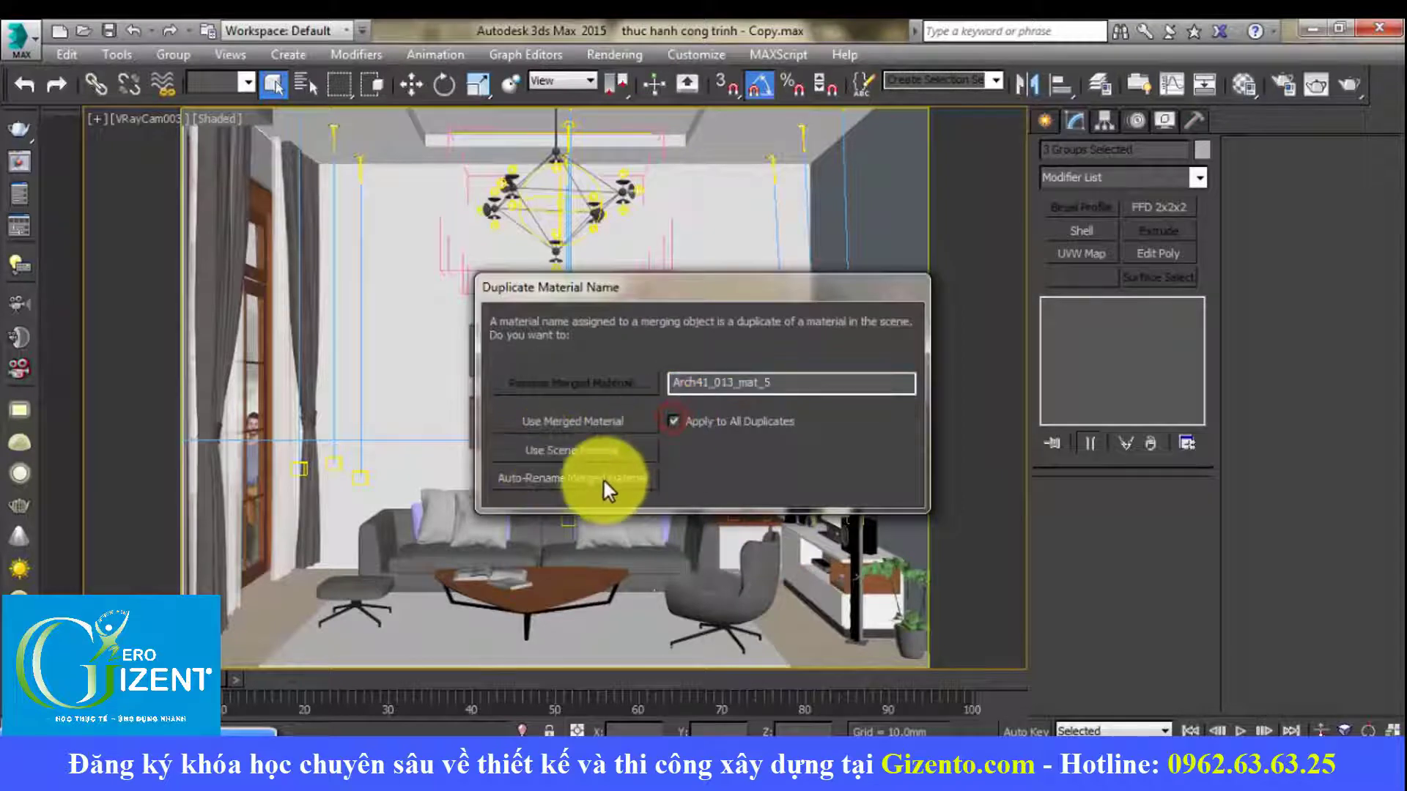
pyautogui.click(585, 477)
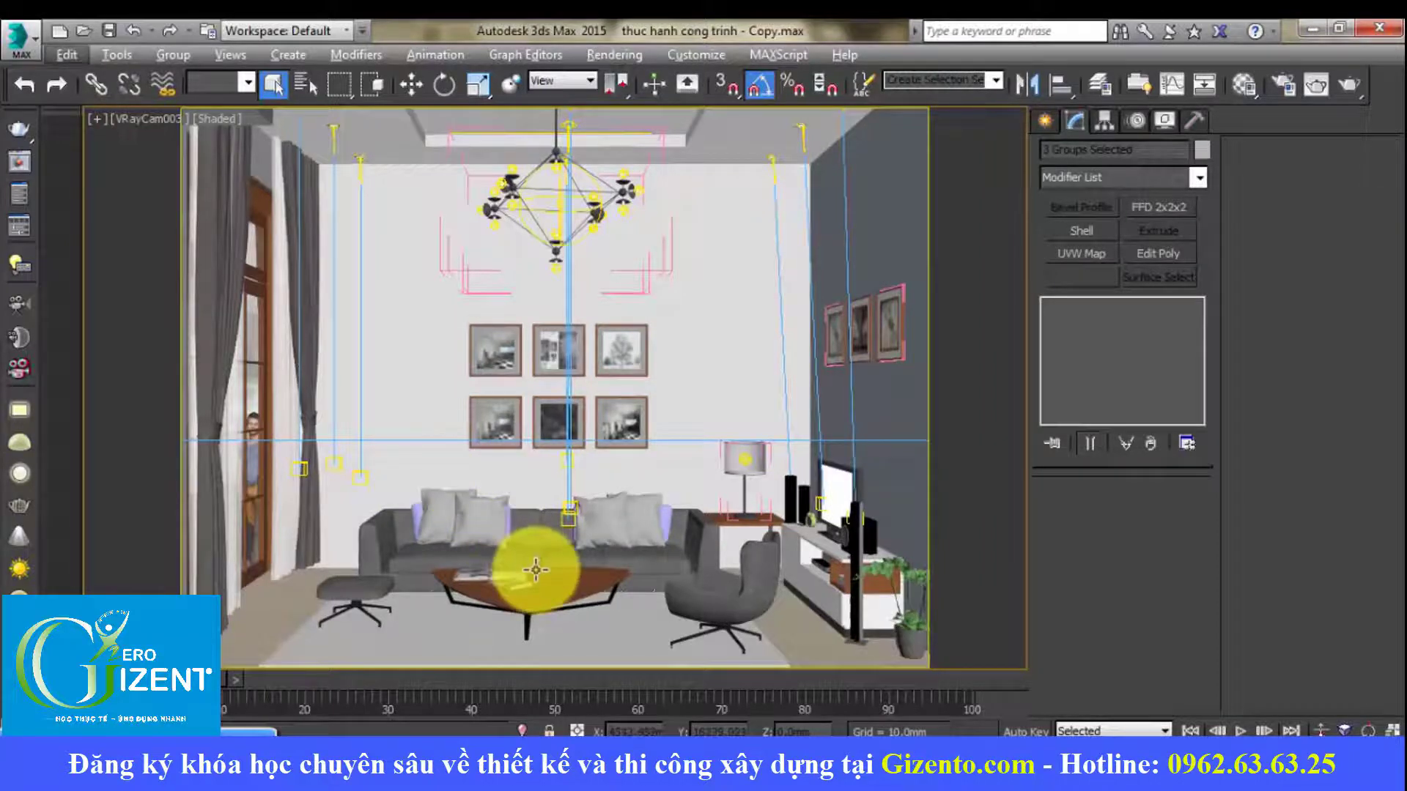
# Step: In Top view, move the merged objects into the house plan
pyautogui.press('t')
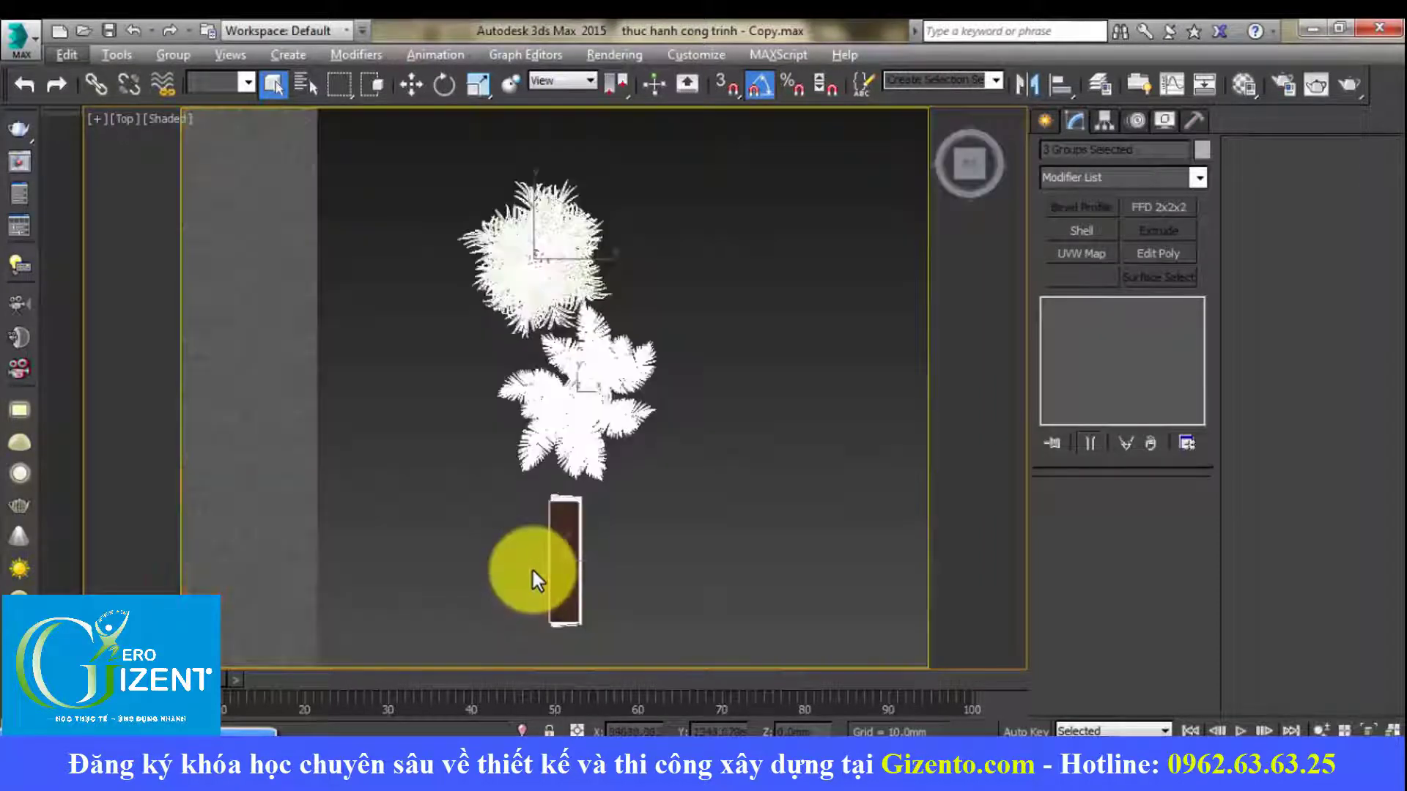
pyautogui.press('z')
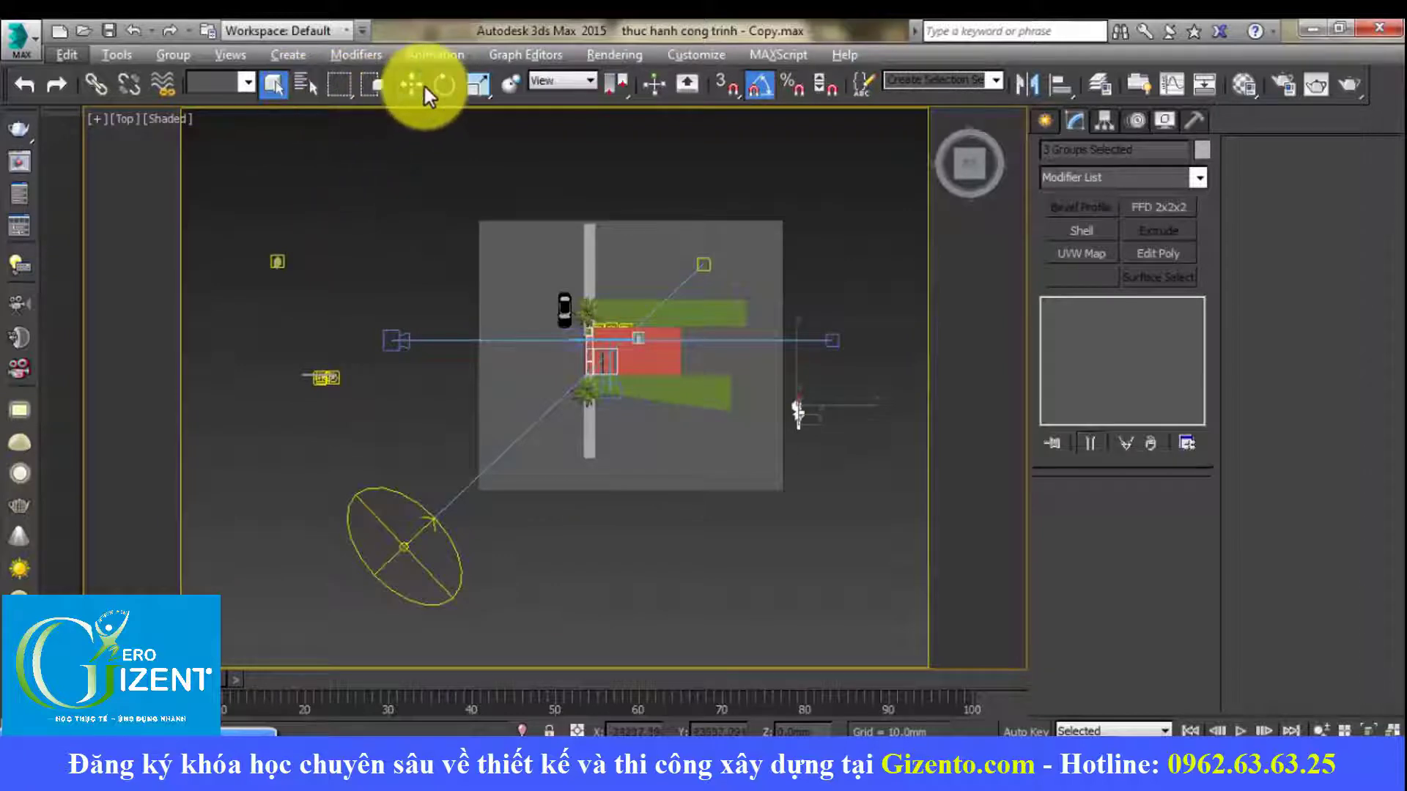
pyautogui.click(414, 85)
pyautogui.moveTo(814, 391); pyautogui.dragTo(559, 343)
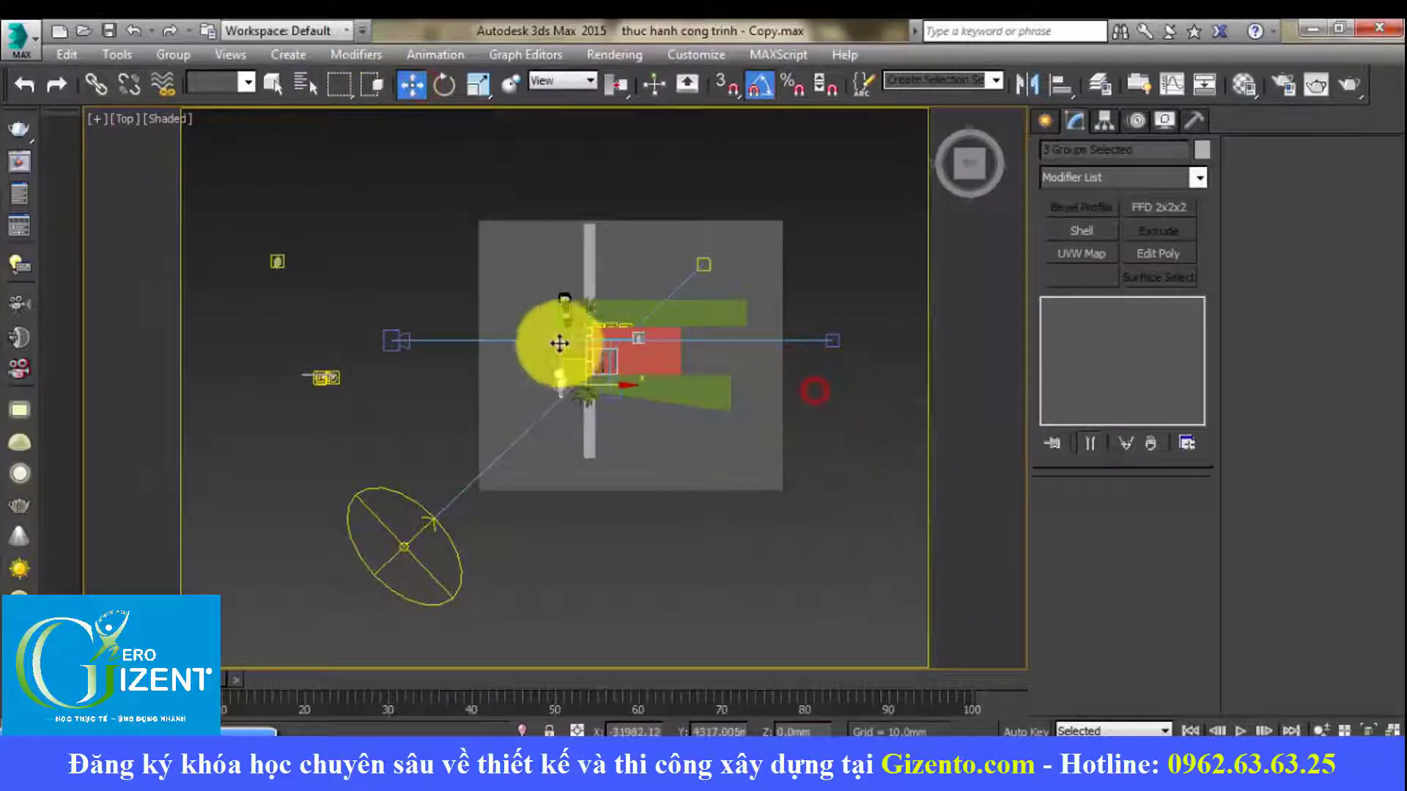
# Step: Delete the unwanted merged door frame
pyautogui.scroll(4, 535, 345)
pyautogui.moveTo(508, 377)
pyautogui.keyDown('alt'); pyautogui.mouseDown(button='middle')
pyautogui.moveTo(493, 298)
pyautogui.moveTo(642, 369)
pyautogui.mouseUp(button='middle'); pyautogui.keyUp('alt')
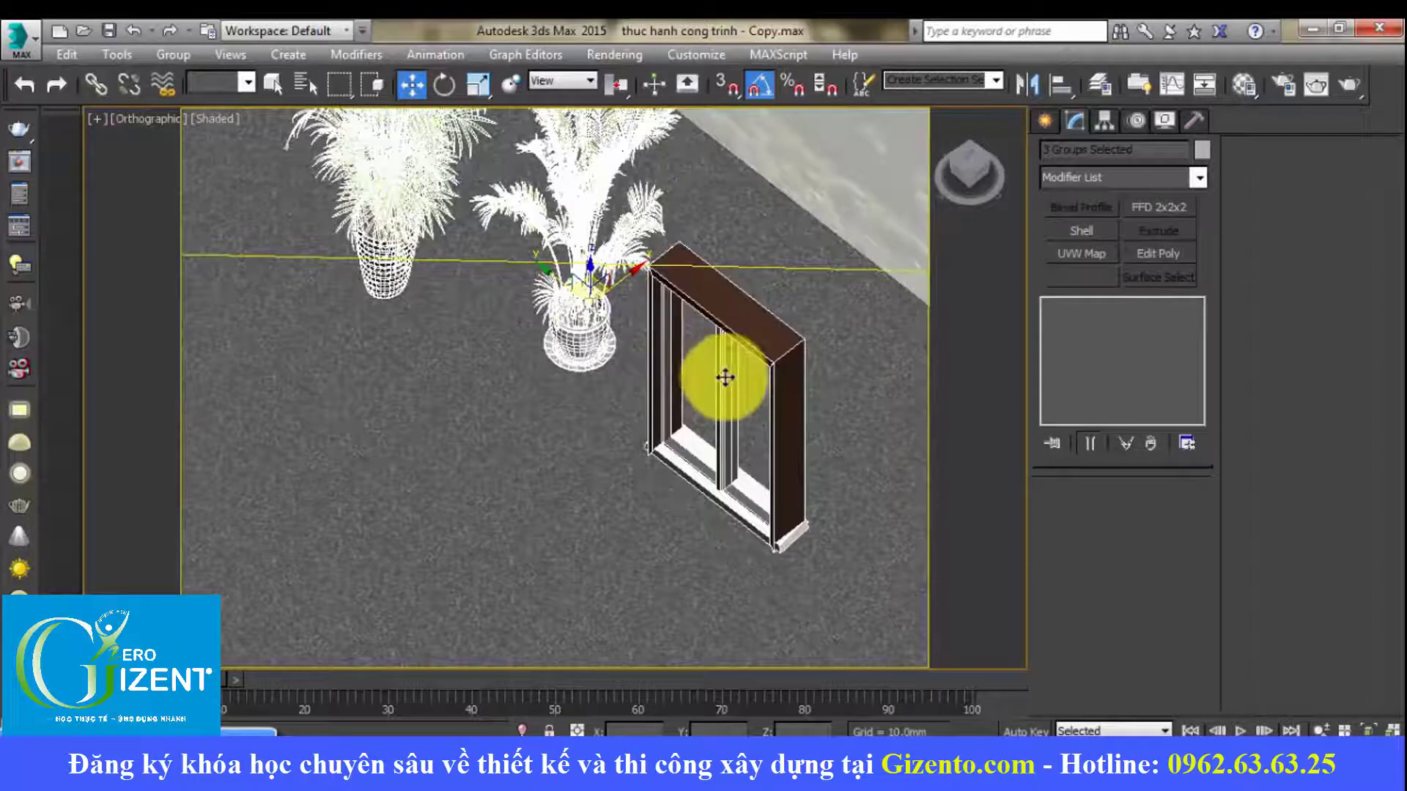
pyautogui.scroll(3, 722, 377)
pyautogui.moveTo(732, 323); pyautogui.dragTo(729, 349, button='middle')
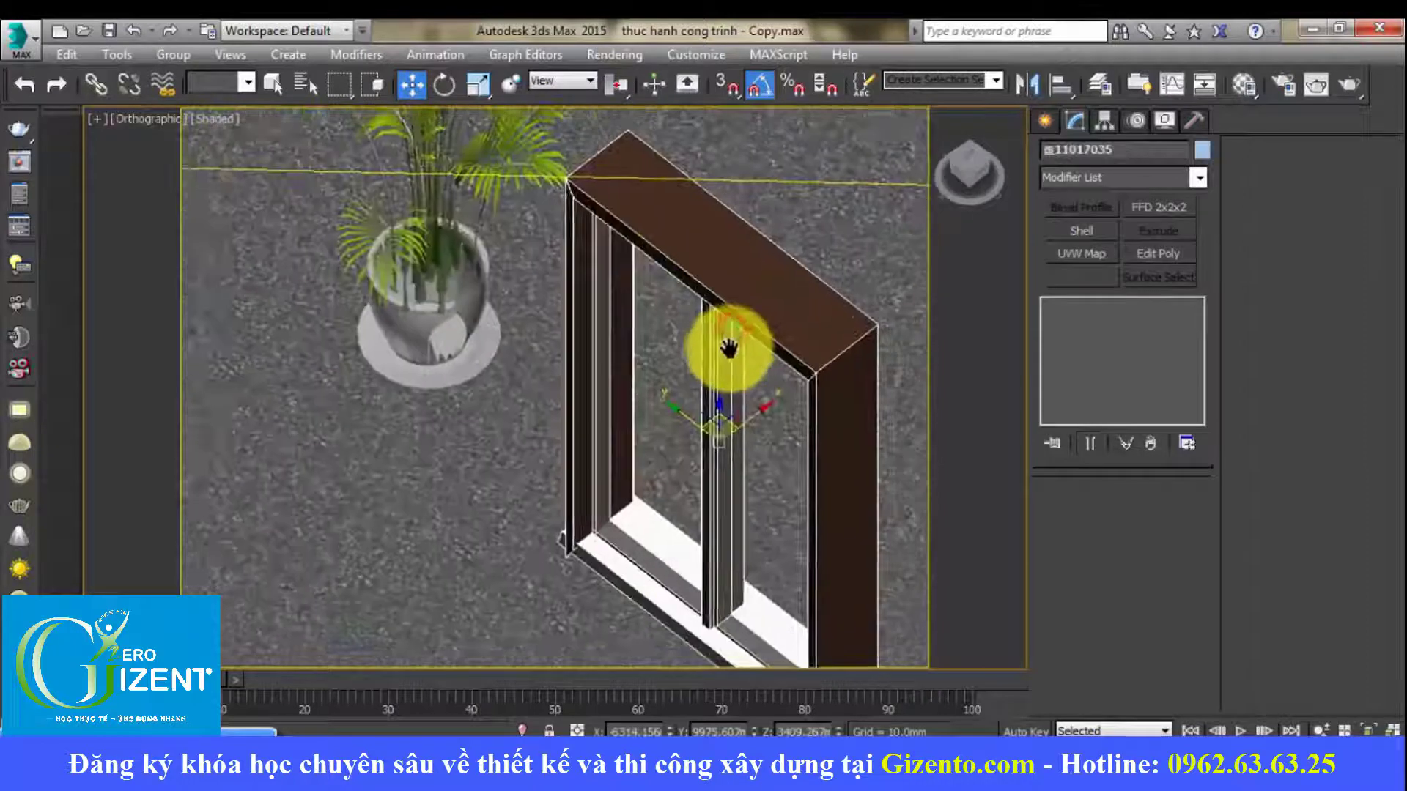
pyautogui.scroll(-5, 725, 350)
pyautogui.press('Delete')
# Step: Select the plant pot and orbit around it toward the wall and TV cabinet
pyautogui.moveTo(574, 324)
pyautogui.mouseDown(button='middle')
pyautogui.moveTo(587, 367)
pyautogui.moveTo(645, 324)
pyautogui.mouseUp(button='middle')
pyautogui.scroll(3, 691, 270)
pyautogui.click(713, 251)
pyautogui.moveTo(713, 252)
pyautogui.keyDown('alt'); pyautogui.mouseDown(button='middle')
pyautogui.moveTo(795, 428)
pyautogui.moveTo(487, 324)
pyautogui.moveTo(479, 399)
pyautogui.moveTo(620, 370)
pyautogui.moveTo(518, 461)
pyautogui.mouseUp(button='middle'); pyautogui.keyUp('alt')
pyautogui.click(620, 370)
pyautogui.scroll(-3, 628, 384)
pyautogui.keyDown('alt'); pyautogui.moveTo(628, 383); pyautogui.dragTo(564, 515, button='middle'); pyautogui.keyUp('alt')
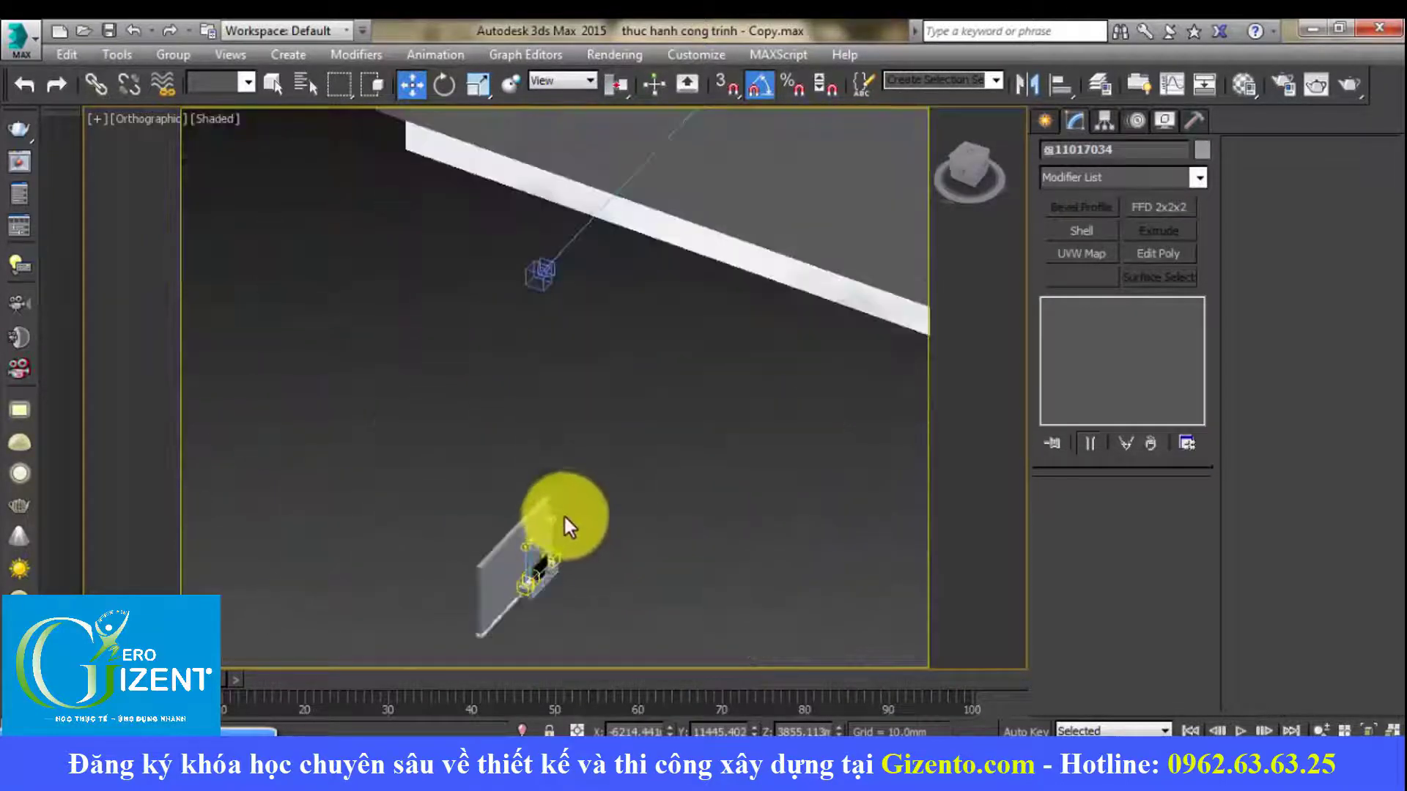
pyautogui.scroll(-2, 564, 514)
pyautogui.scroll(-1, 574, 513)
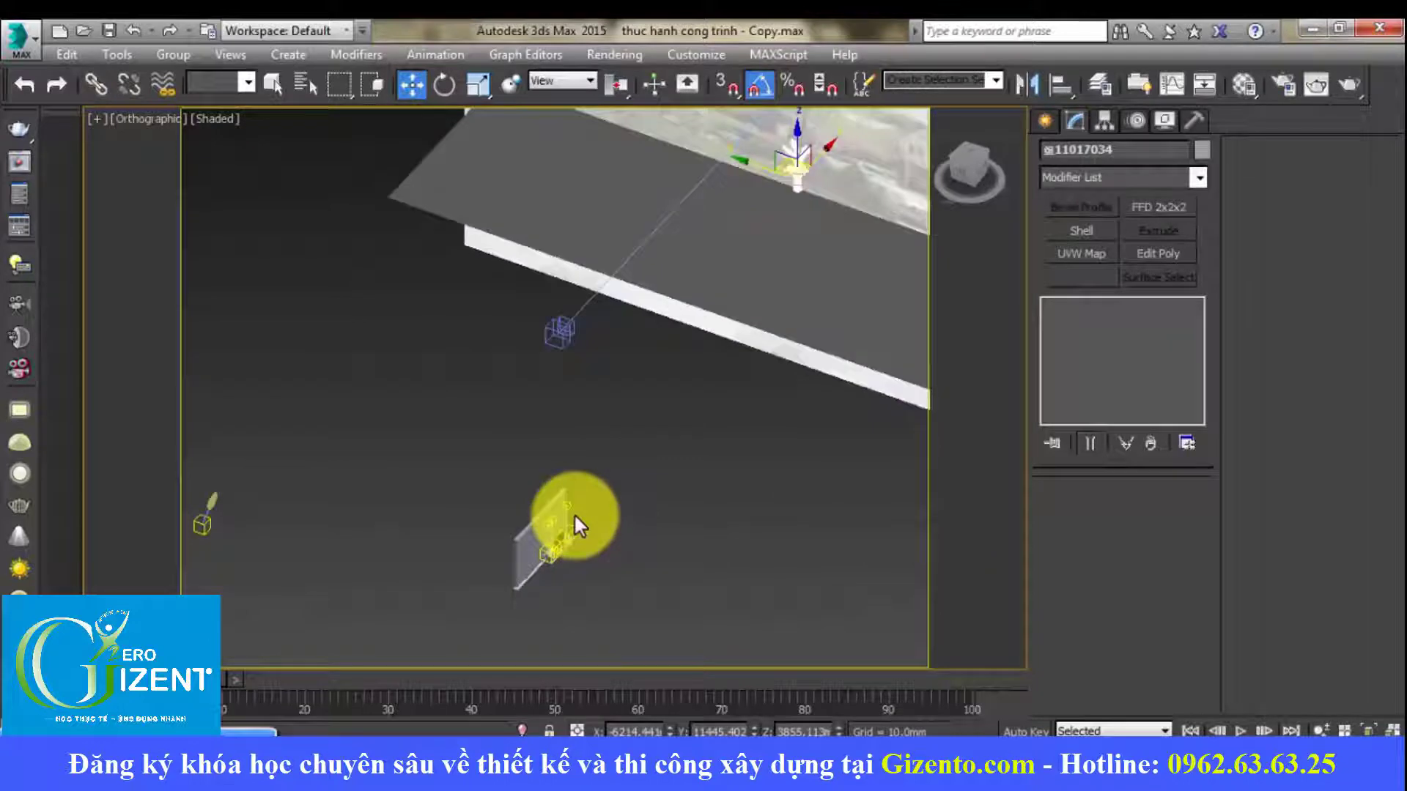
pyautogui.keyDown('alt'); pyautogui.moveTo(512, 528); pyautogui.dragTo(637, 565, button='middle'); pyautogui.keyUp('alt')
pyautogui.scroll(2, 543, 540)
pyautogui.scroll(2, 595, 458)
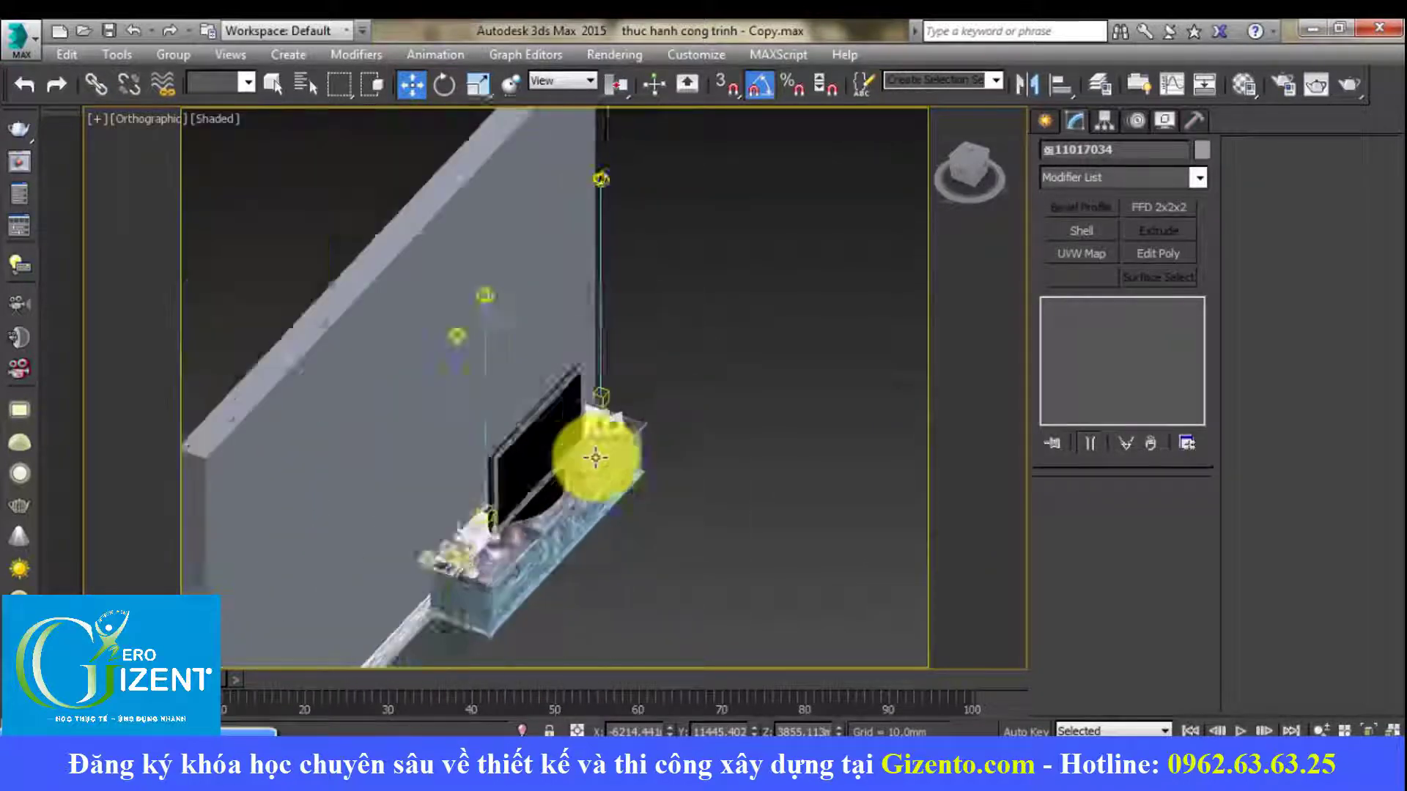
pyautogui.scroll(-2, 596, 458)
# Step: Frame the plant pot and survey the room from above in wireframe display
pyautogui.hotkey('shift', 'z')
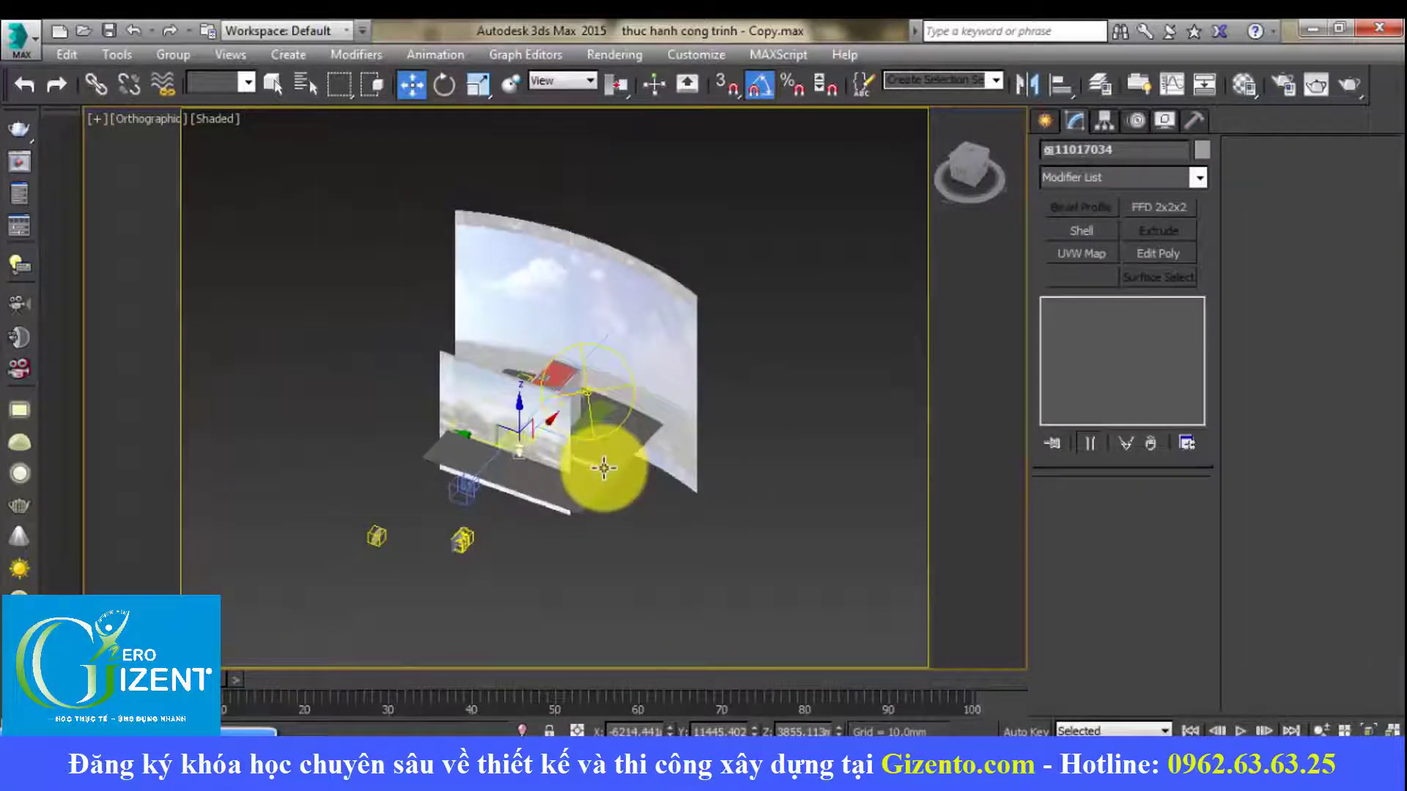
pyautogui.hotkey('shift', 'z')
pyautogui.scroll(-2, 602, 471)
pyautogui.scroll(-2, 540, 512)
pyautogui.moveTo(546, 587); pyautogui.dragTo(521, 608, button='middle')
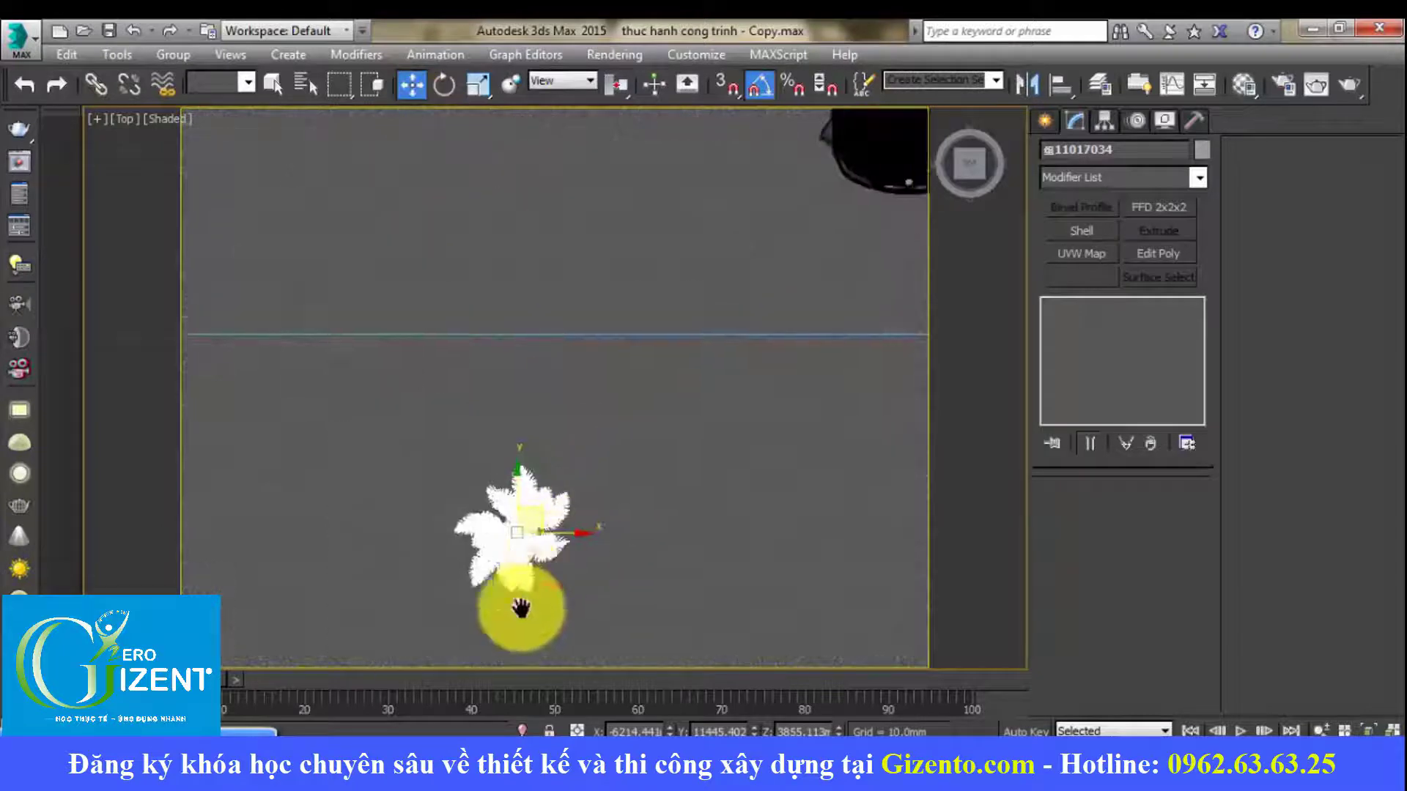
pyautogui.scroll(-4, 521, 608)
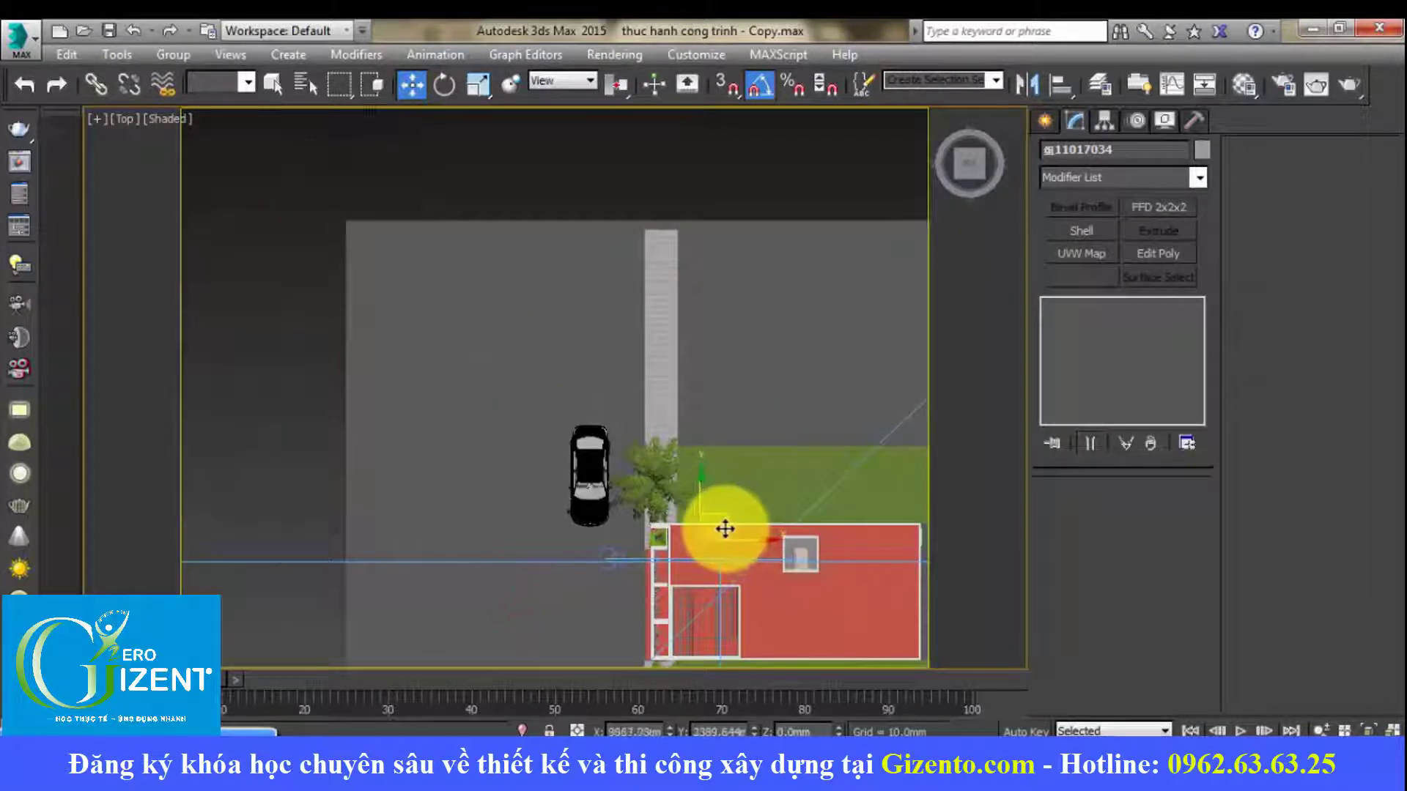
pyautogui.scroll(2, 725, 529)
pyautogui.press('F3')
pyautogui.scroll(4, 695, 561)
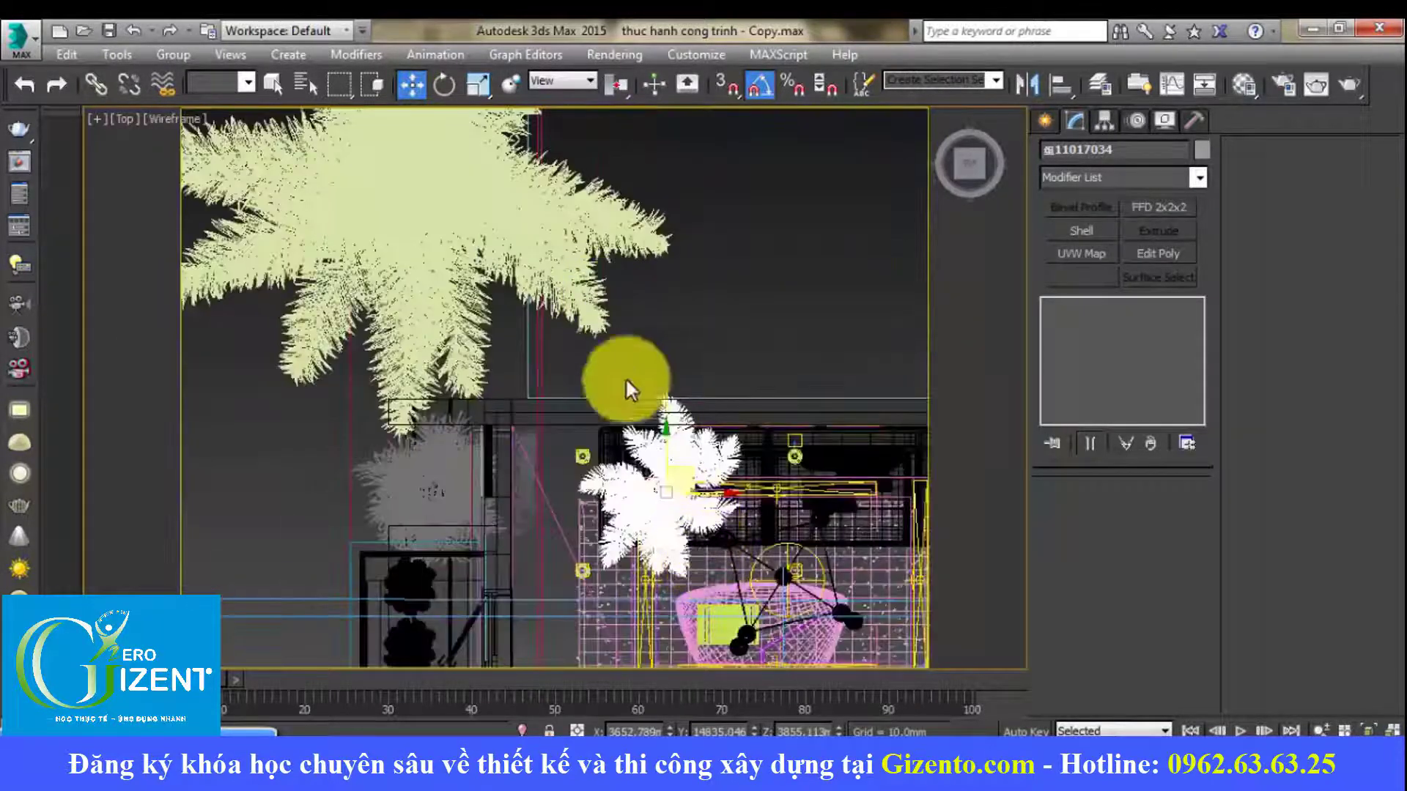
pyautogui.keyDown('alt'); pyautogui.moveTo(626, 388); pyautogui.dragTo(677, 357, button='middle'); pyautogui.keyUp('alt')
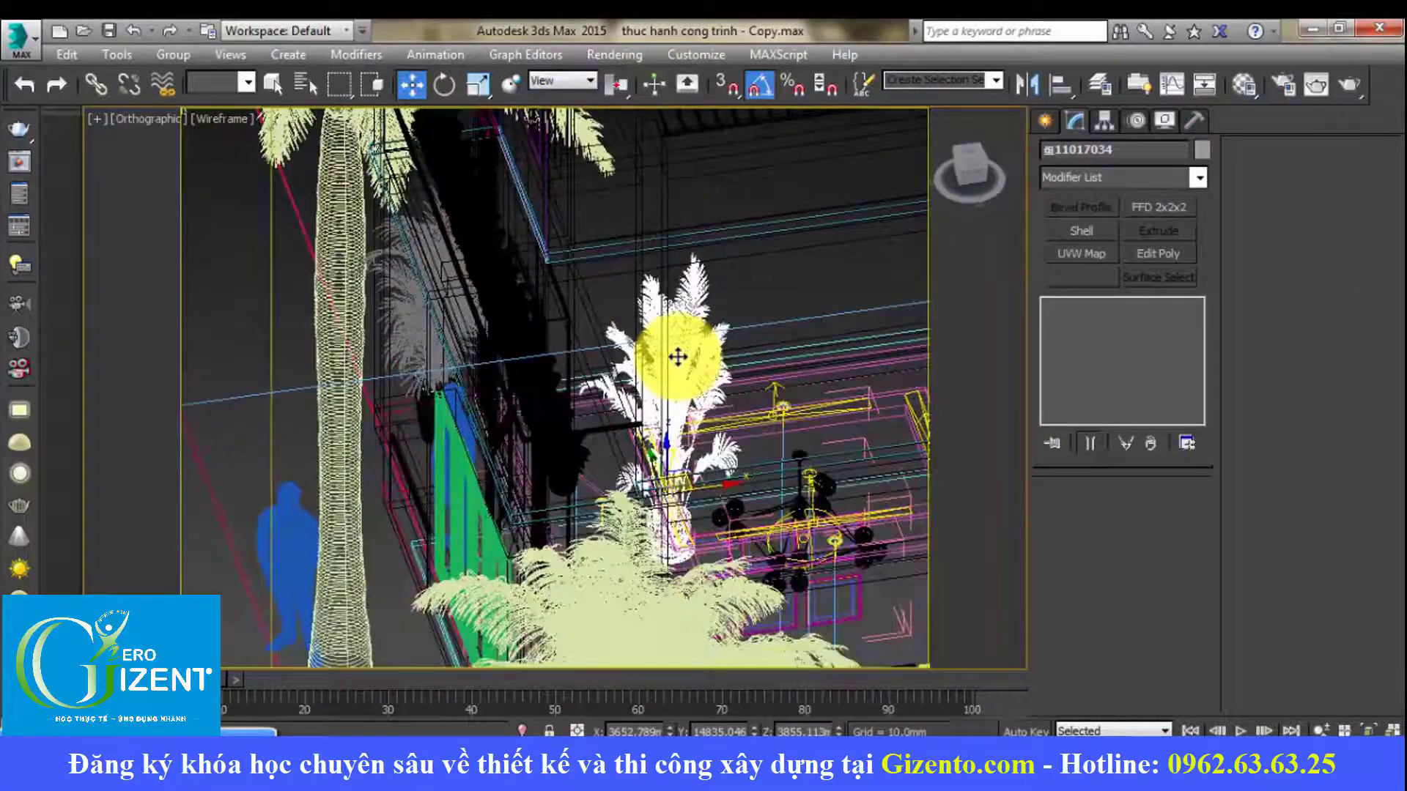
pyautogui.click(478, 84)
pyautogui.keyDown('alt'); pyautogui.moveTo(772, 402); pyautogui.dragTo(726, 423, button='middle'); pyautogui.keyUp('alt')
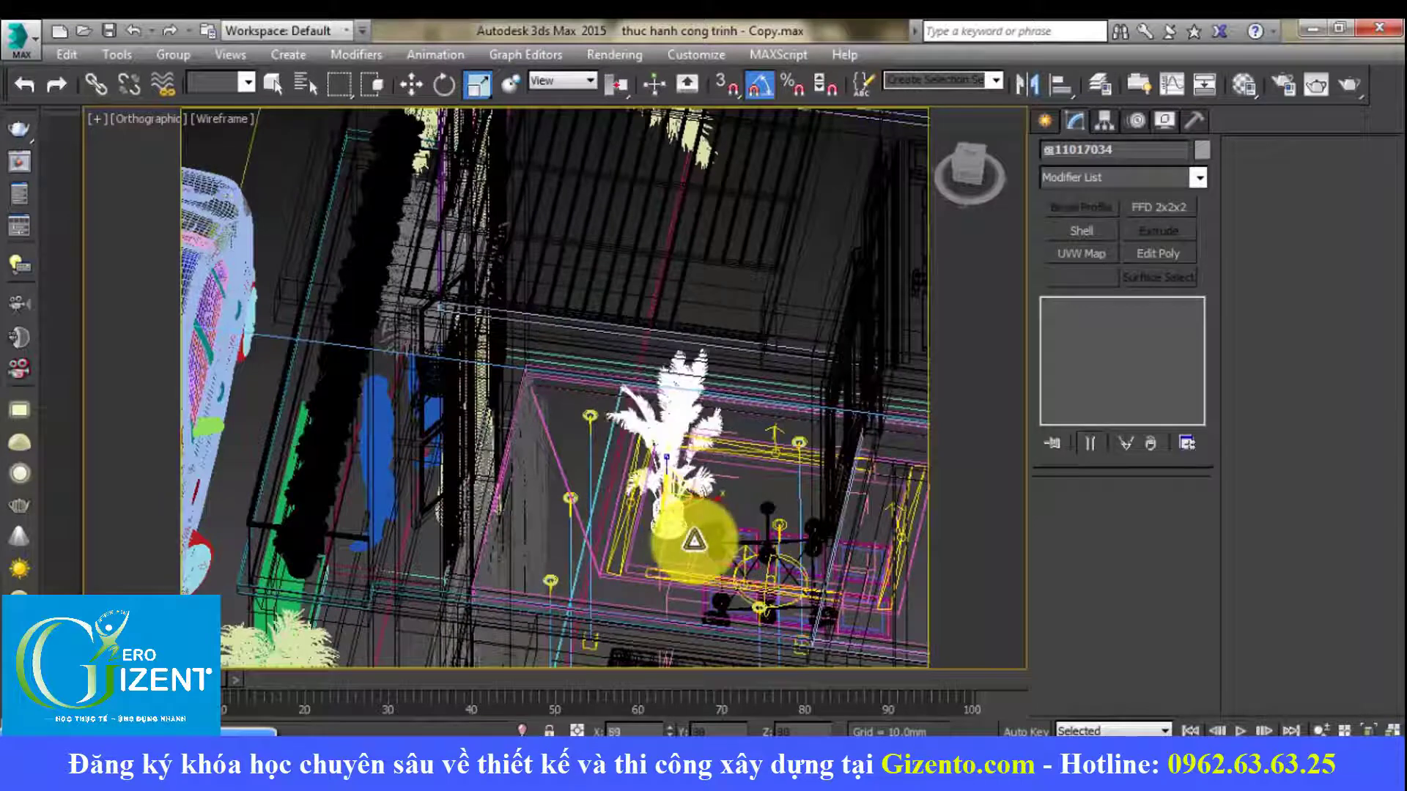
# Step: Move the plant beside the sofa in Top view and check it from Left view
pyautogui.press('t')
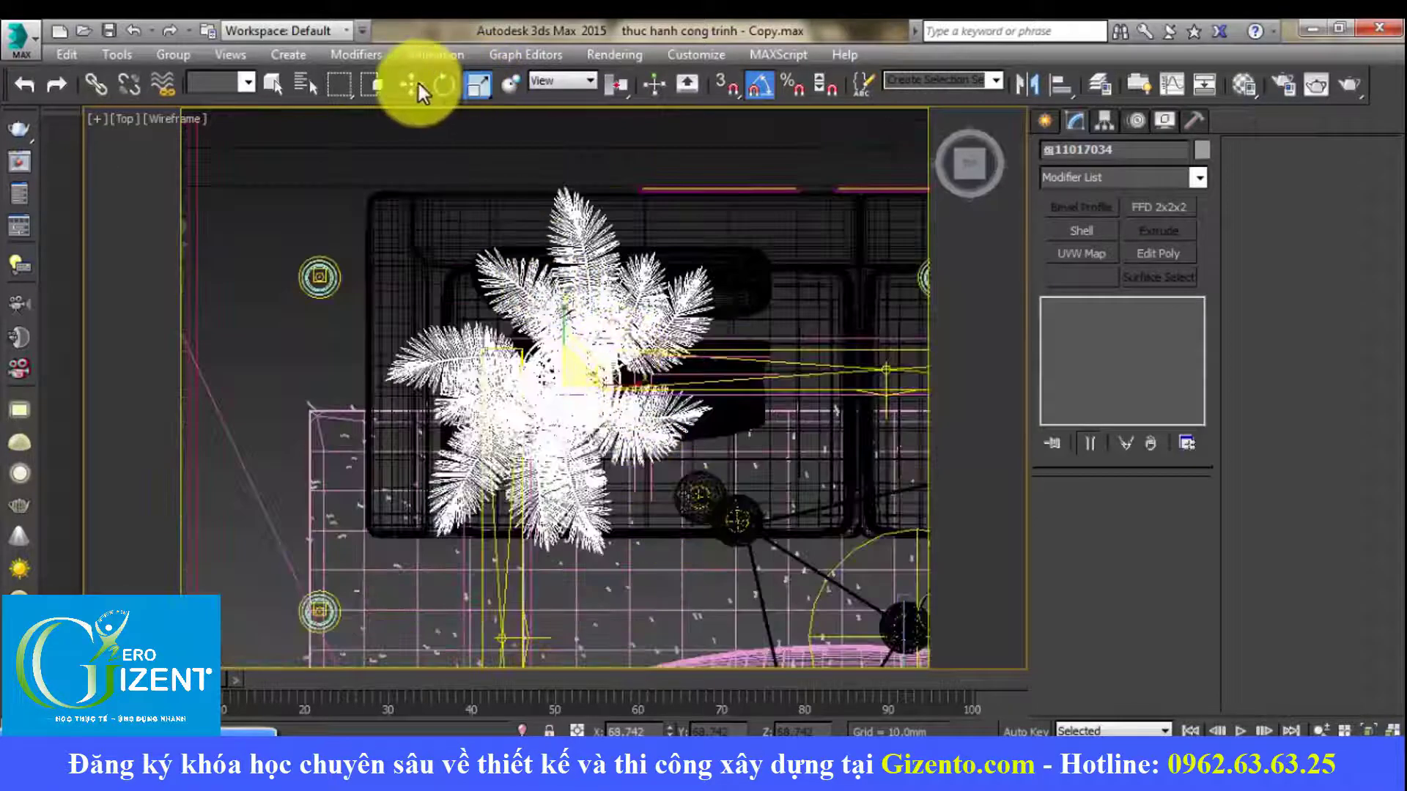
pyautogui.click(414, 84)
pyautogui.scroll(-4, 610, 271)
pyautogui.moveTo(606, 324)
pyautogui.mouseDown()
pyautogui.moveTo(509, 335)
pyautogui.moveTo(436, 324)
pyautogui.mouseUp()
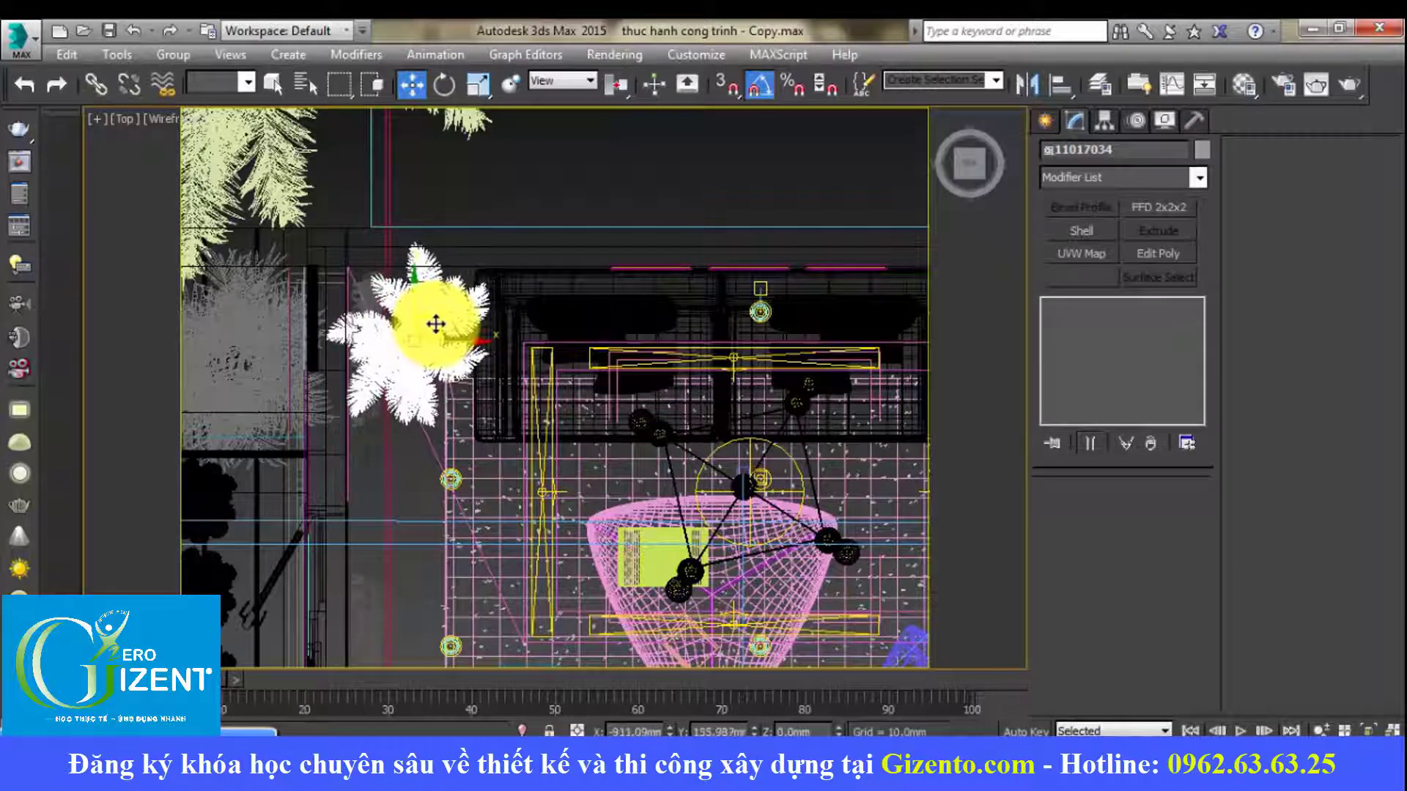
pyautogui.press('l')
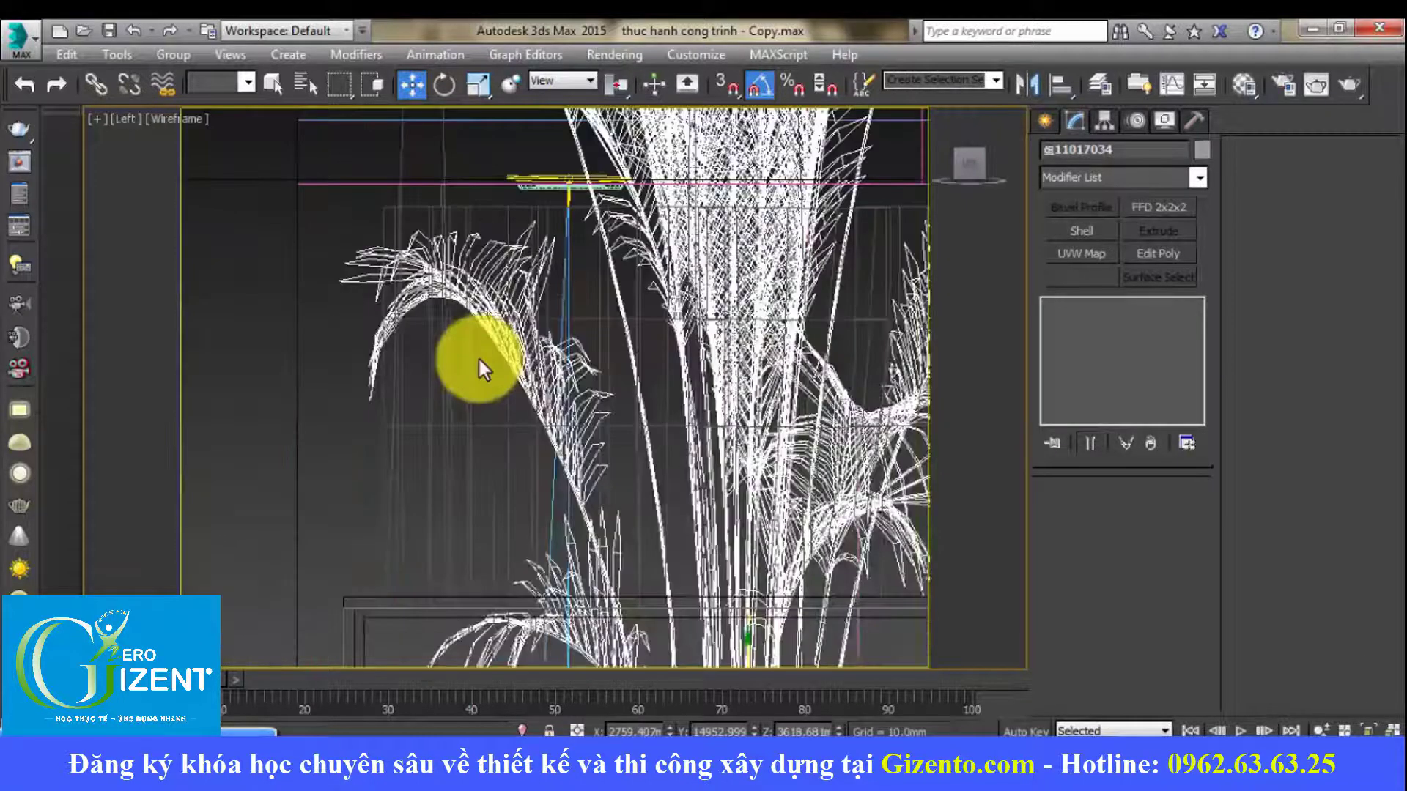
pyautogui.scroll(-3, 507, 366)
pyautogui.scroll(-2, 597, 267)
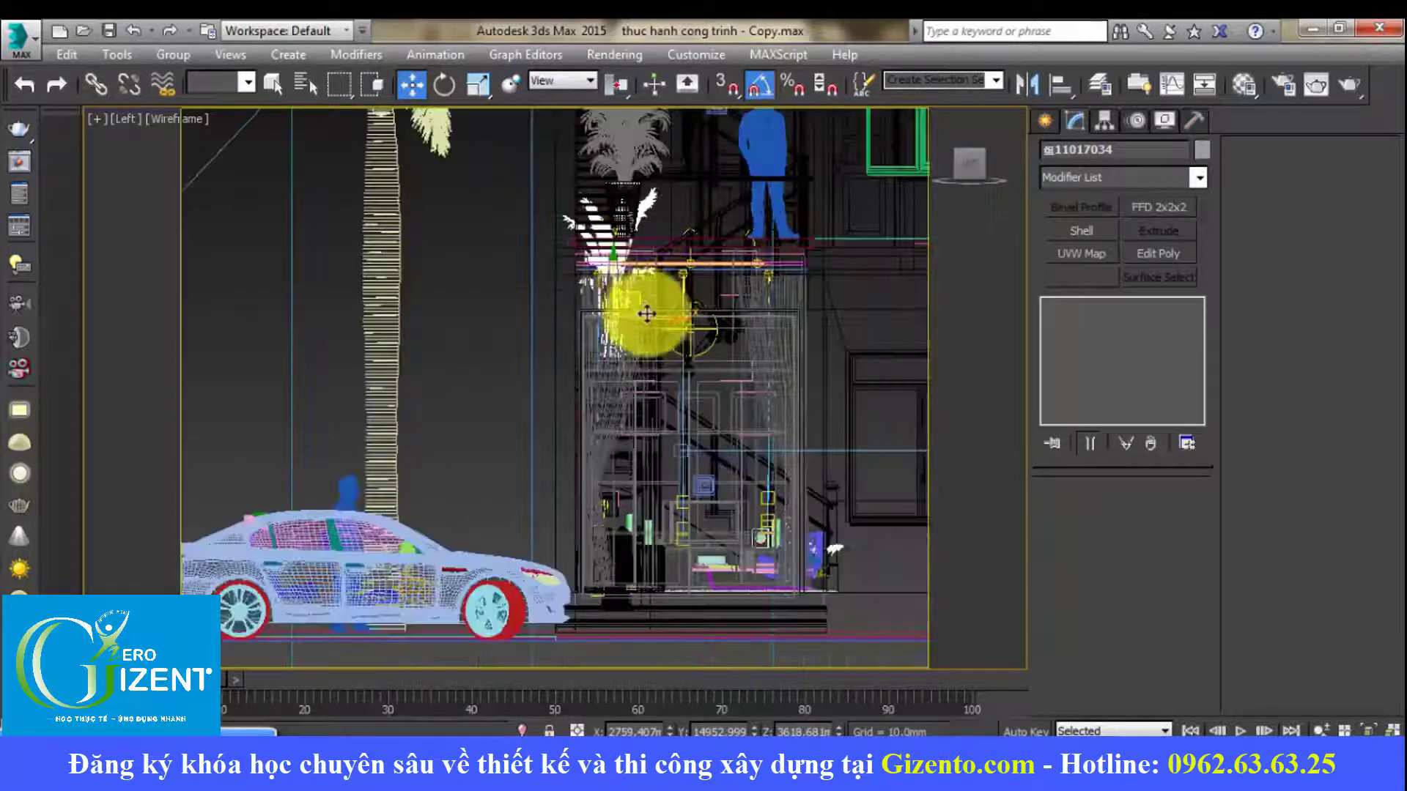
# Step: View through the VRayCam003 camera with shaded display
pyautogui.press('c')
pyautogui.click(654, 282)
pyautogui.click(733, 556)
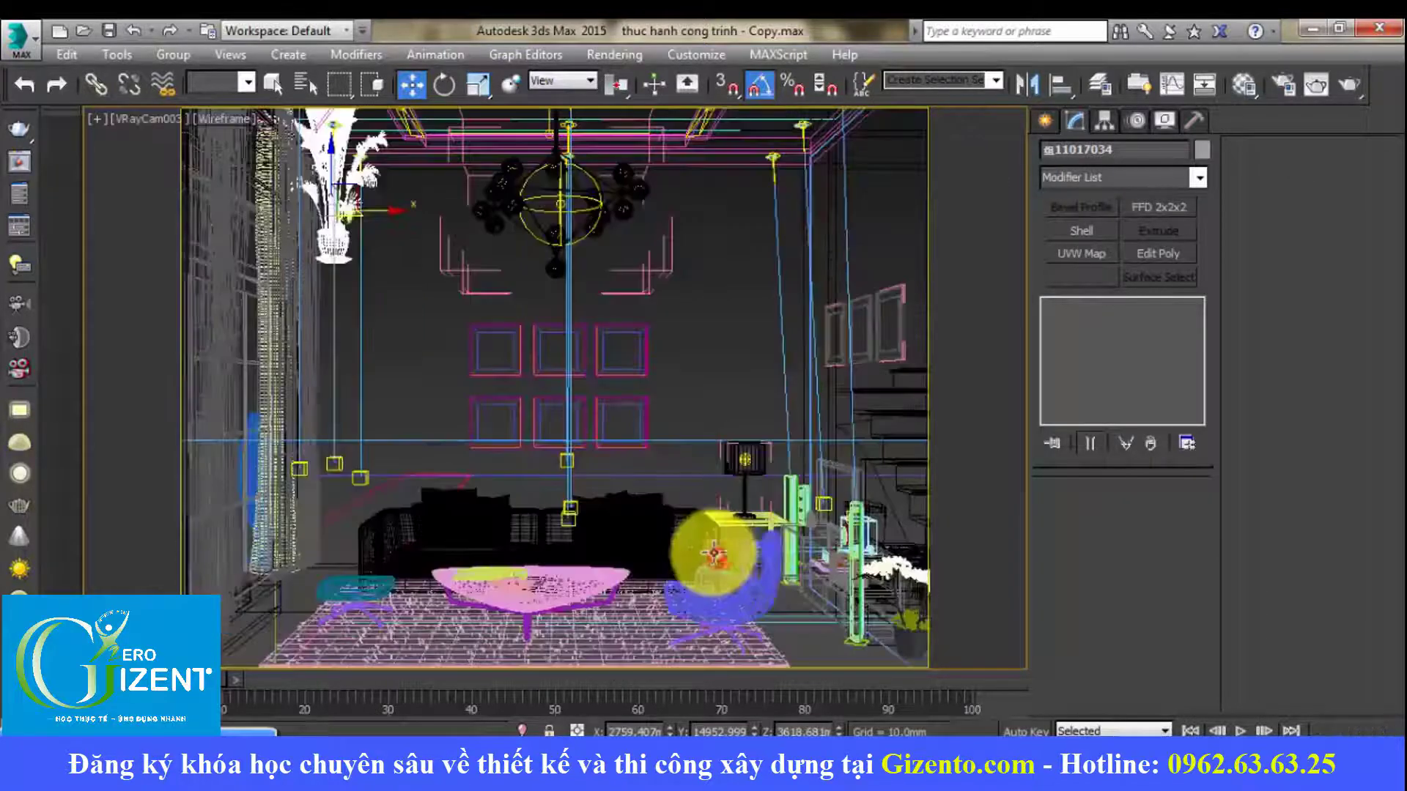
pyautogui.press('F3')
# Step: Align the plant's minimum point to the floor's top surface along Z only
pyautogui.hotkey('alt', 'a')
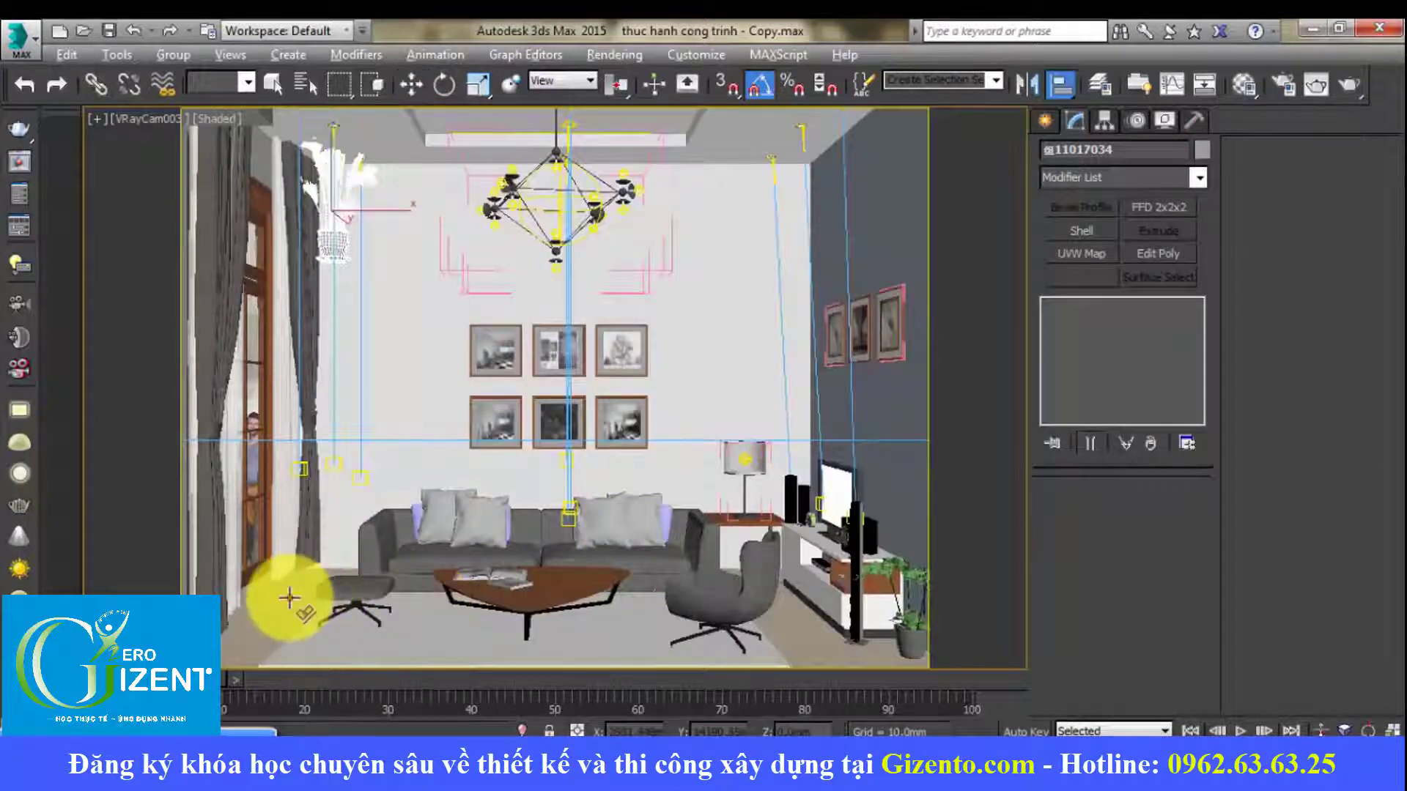
pyautogui.click(287, 598)
pyautogui.click(702, 270)
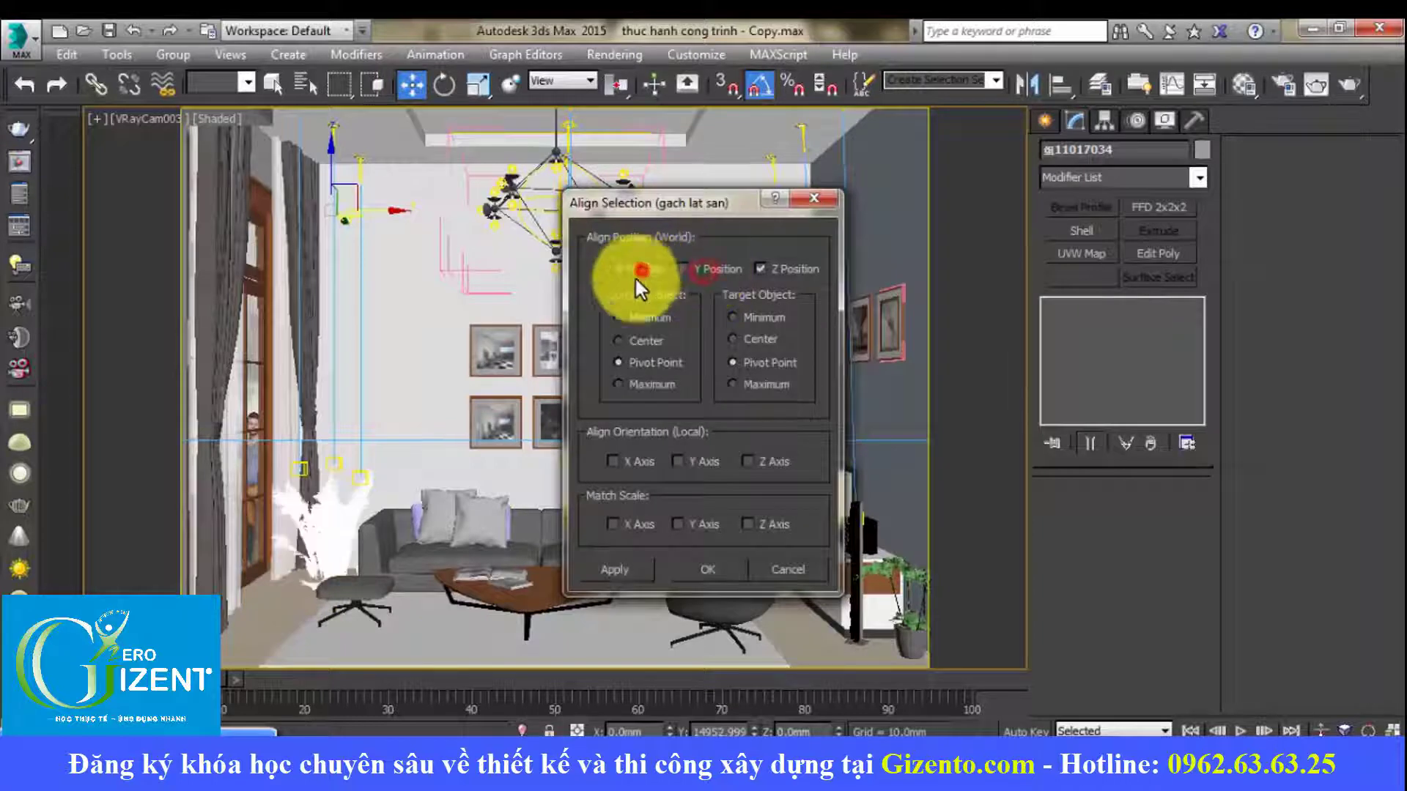
pyautogui.click(634, 275)
pyautogui.click(643, 318)
pyautogui.click(746, 394)
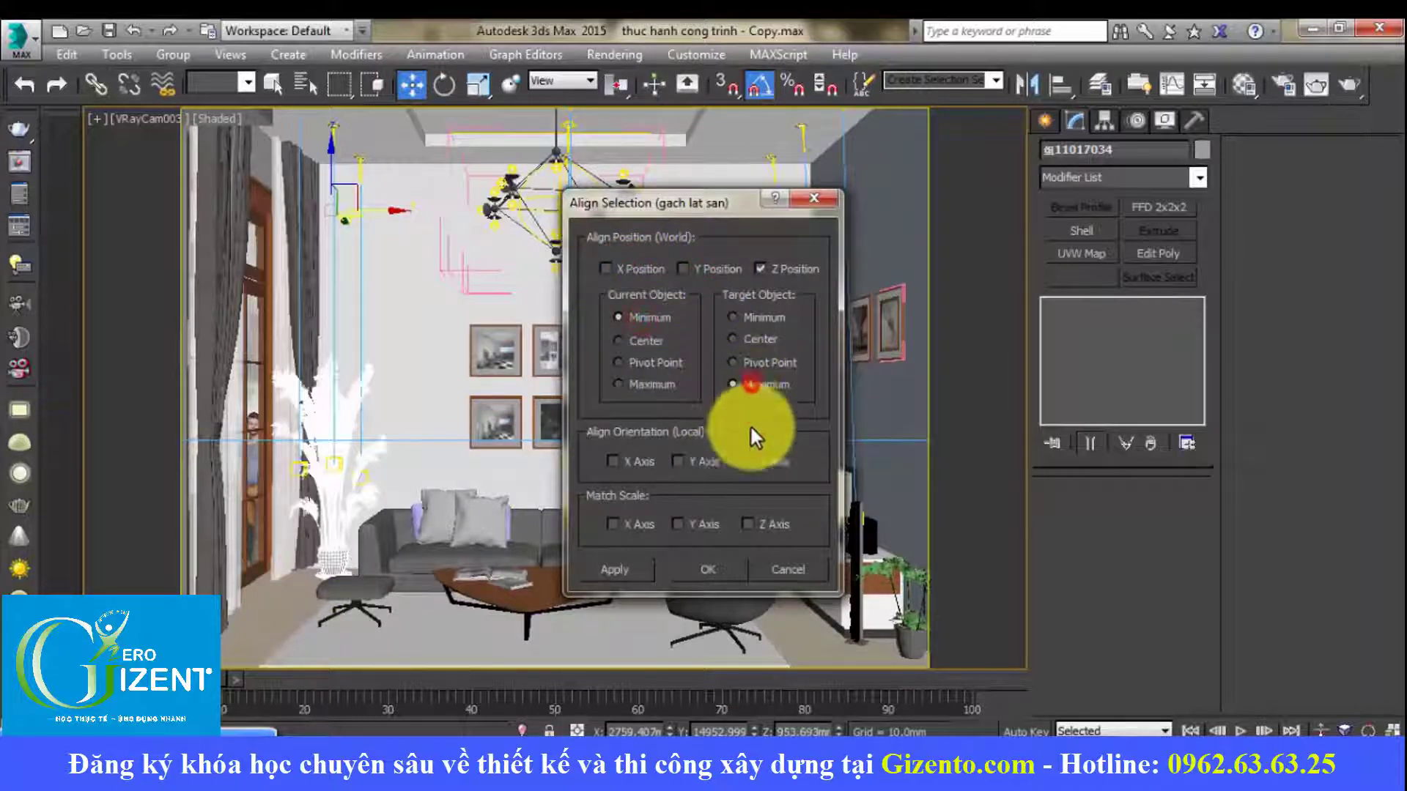
pyautogui.click(710, 570)
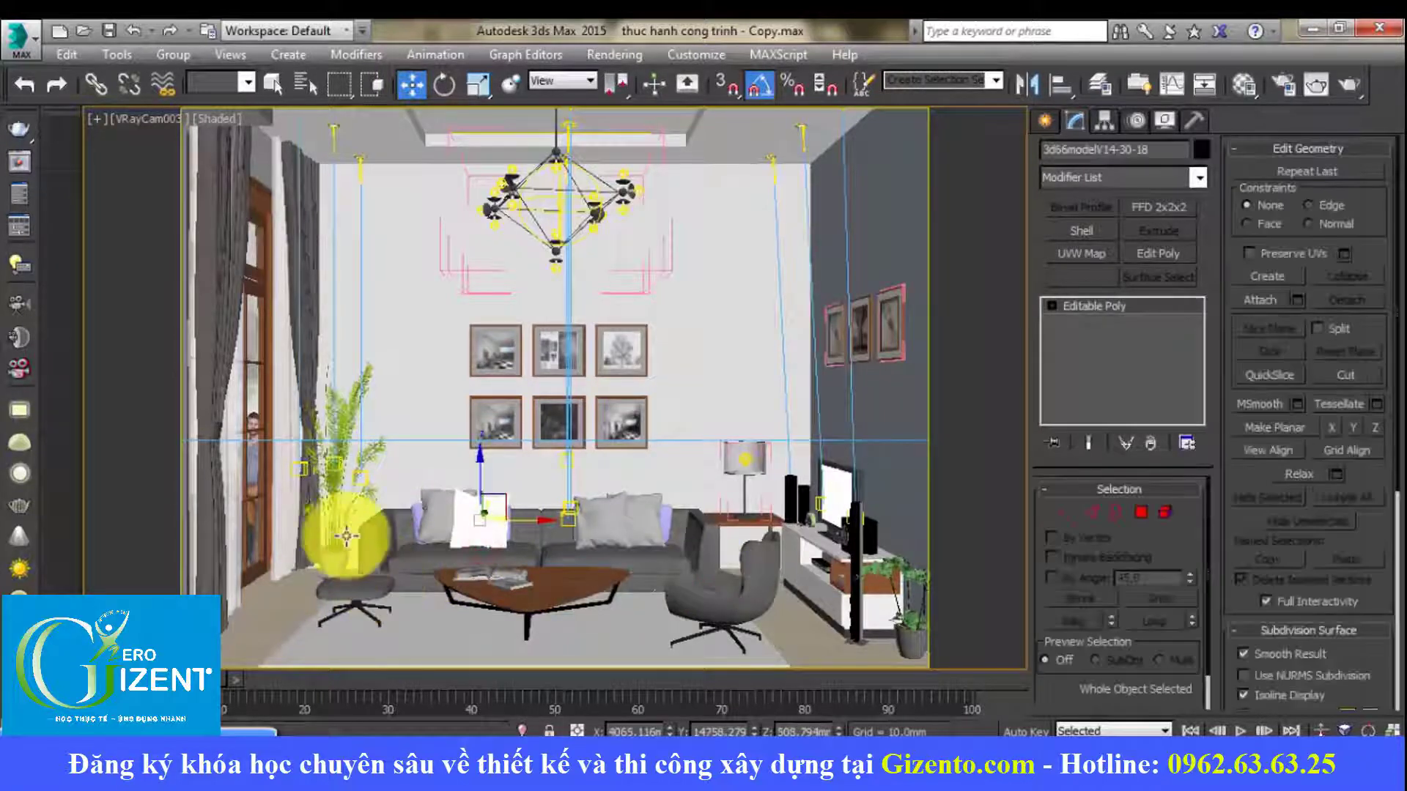
# Step: In wireframe Top view, nudge the palm plant along Y and X beside the sofa
pyautogui.press('t')
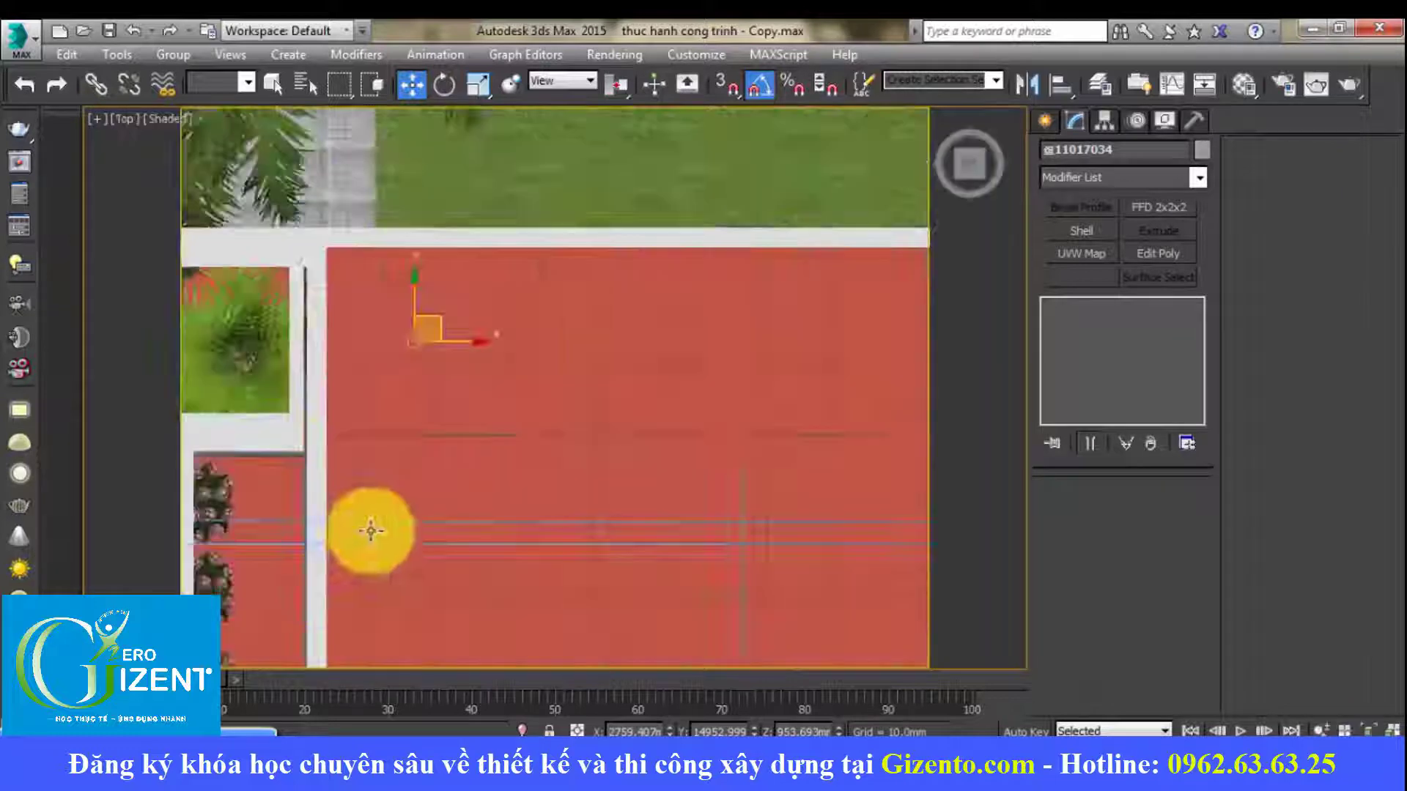
pyautogui.press('F3')
pyautogui.moveTo(569, 339); pyautogui.dragTo(563, 356)
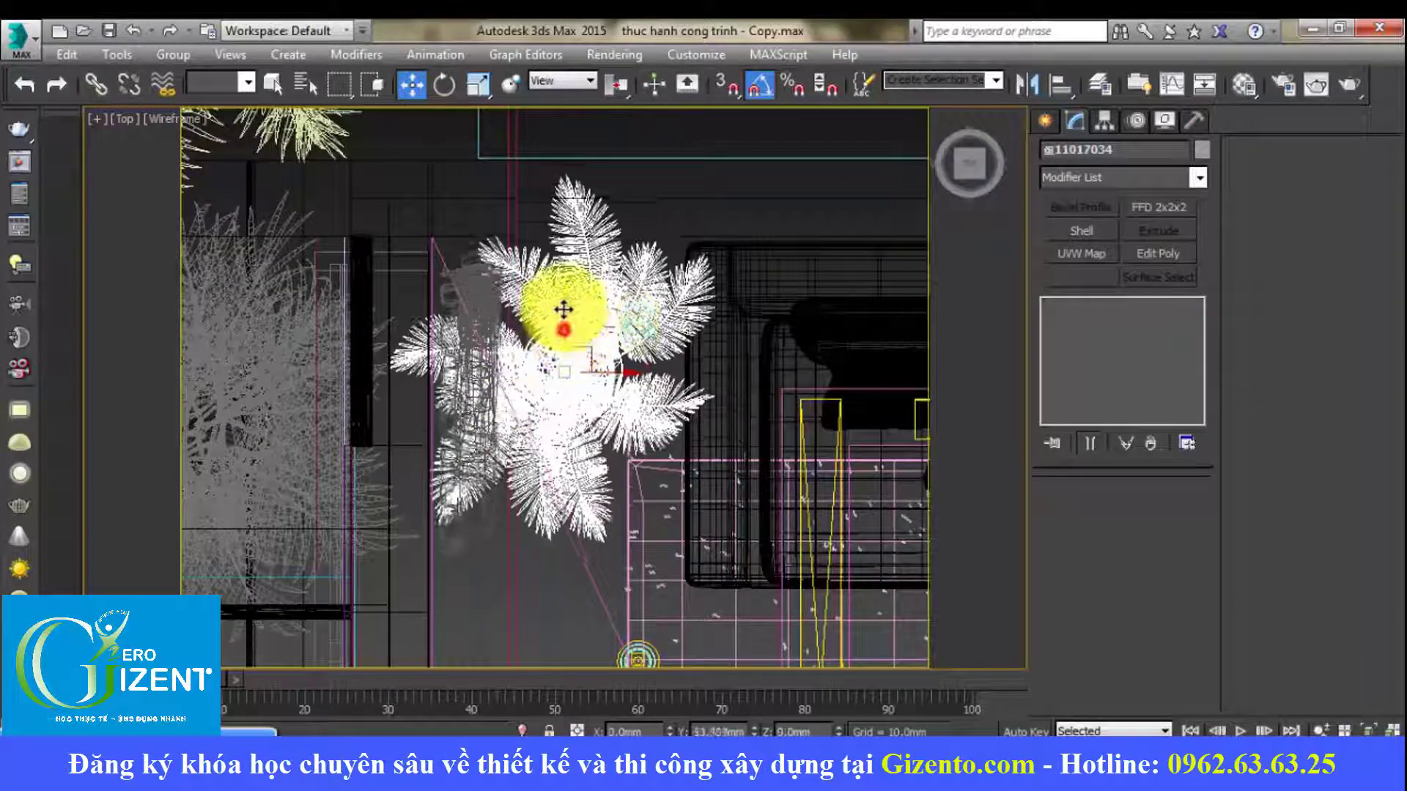
pyautogui.scroll(-3, 568, 361)
pyautogui.scroll(2, 568, 398)
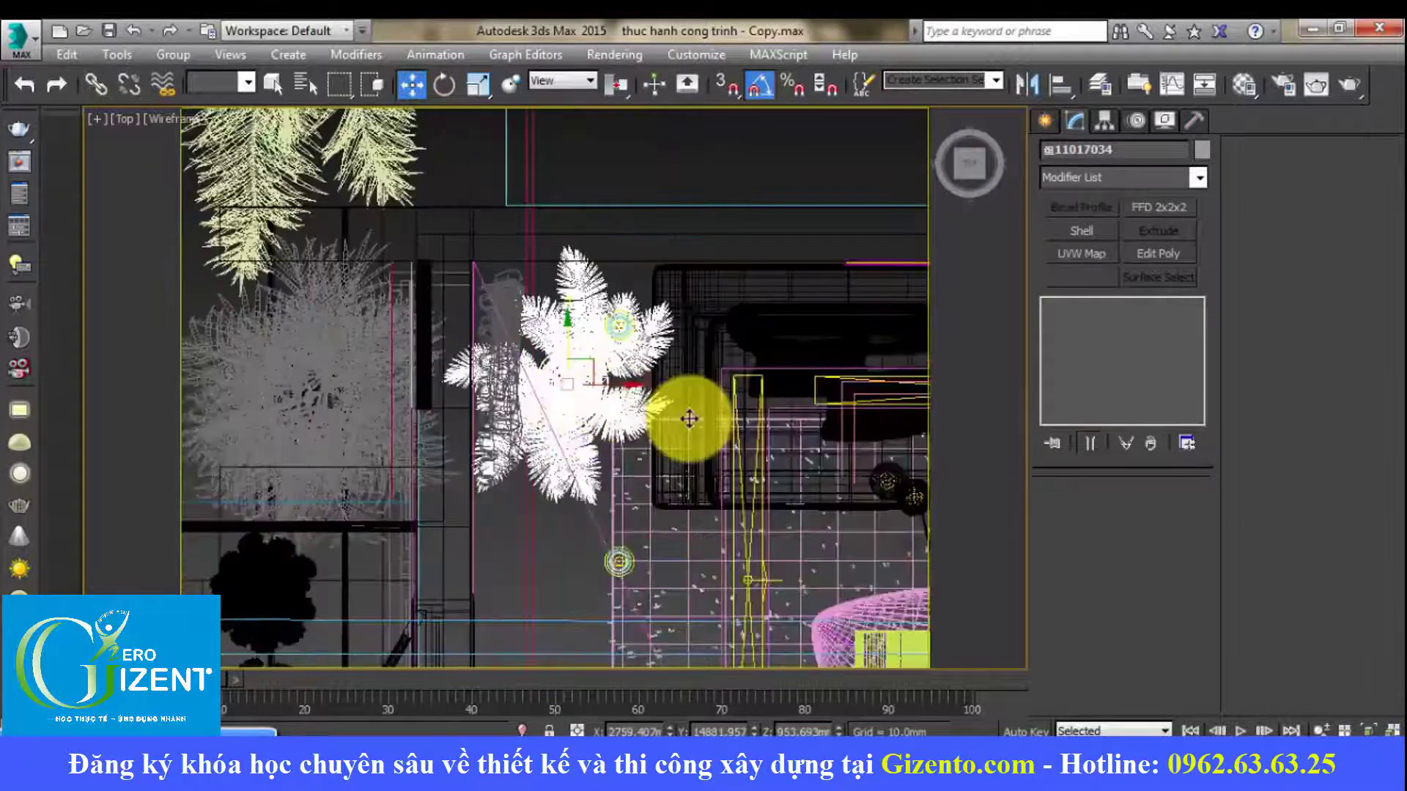
pyautogui.moveTo(684, 415); pyautogui.dragTo(641, 413, button='middle')
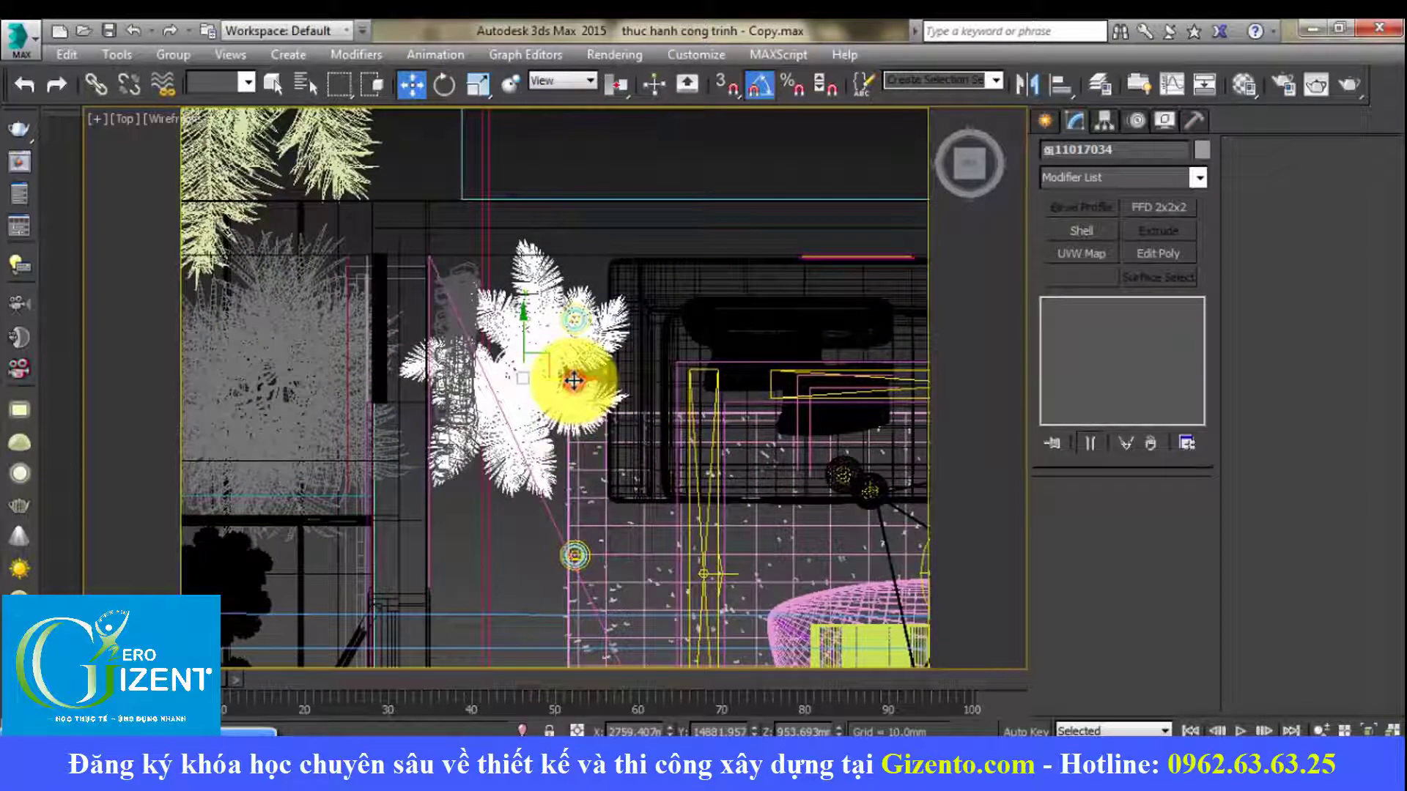
pyautogui.moveTo(574, 380); pyautogui.dragTo(595, 380)
# Step: Return to the VRayCam003 camera view
pyautogui.press('c')
pyautogui.click(635, 277)
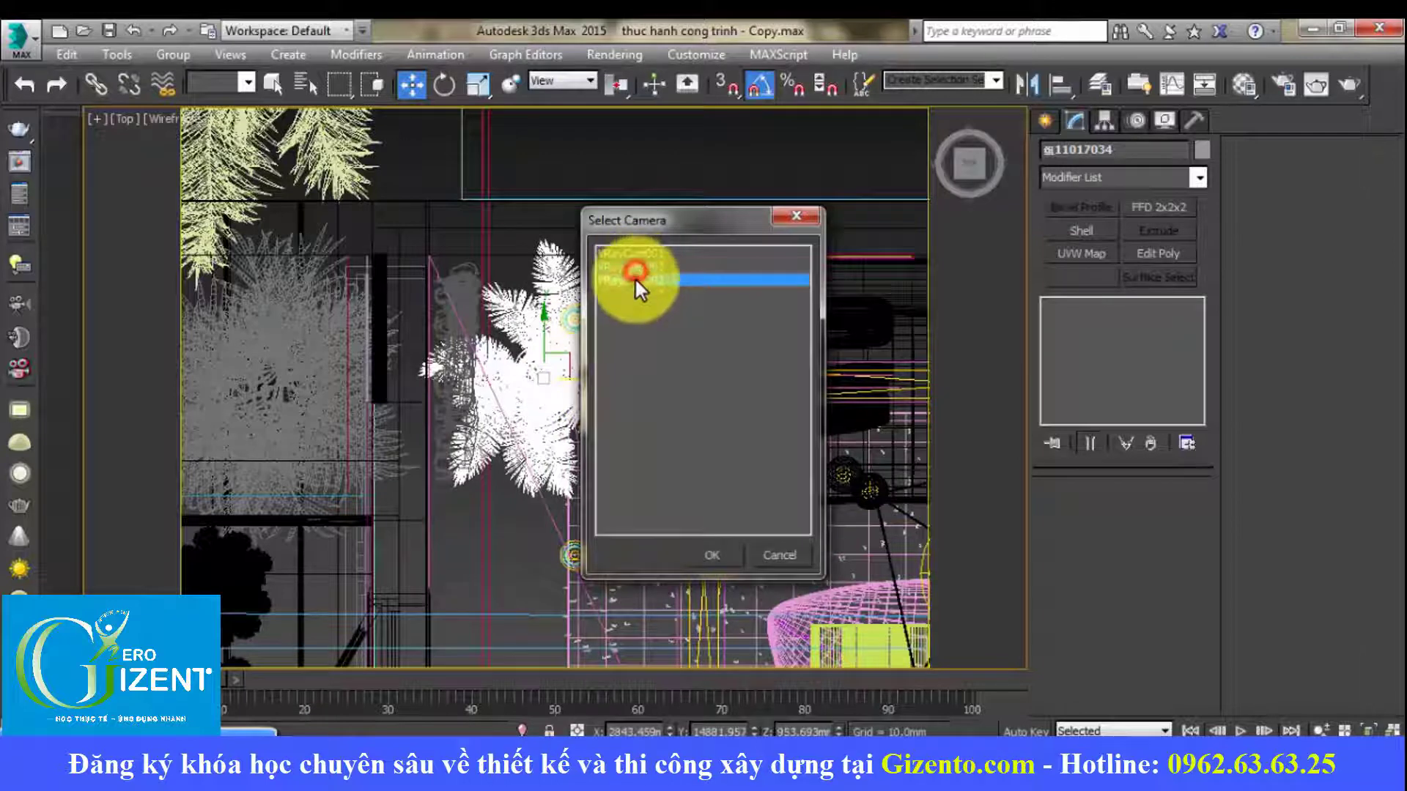
pyautogui.click(714, 552)
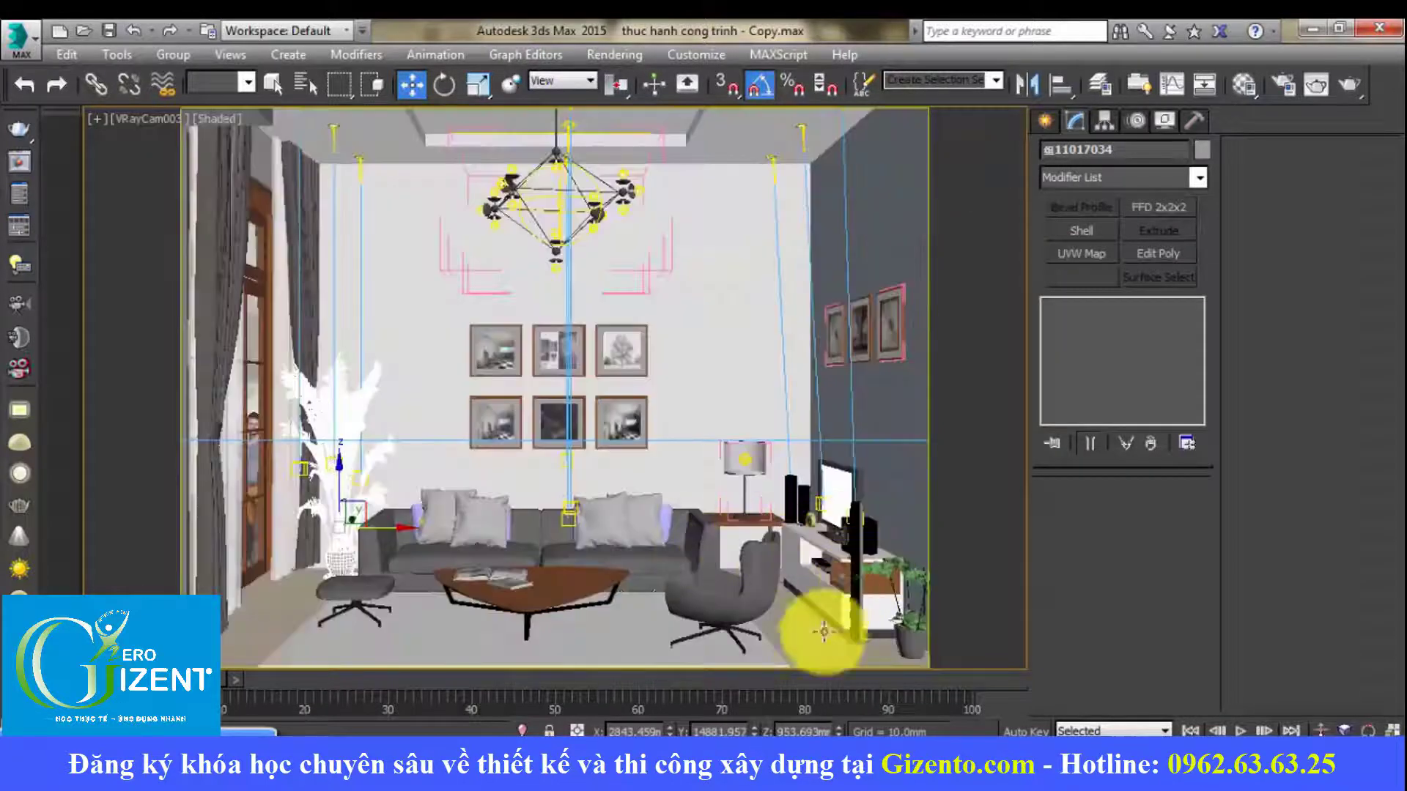
# Step: Select the right-wall picture frames, back wall, coffee-table object and ceiling Group033 in turn
pyautogui.click(823, 628)
pyautogui.click(868, 323)
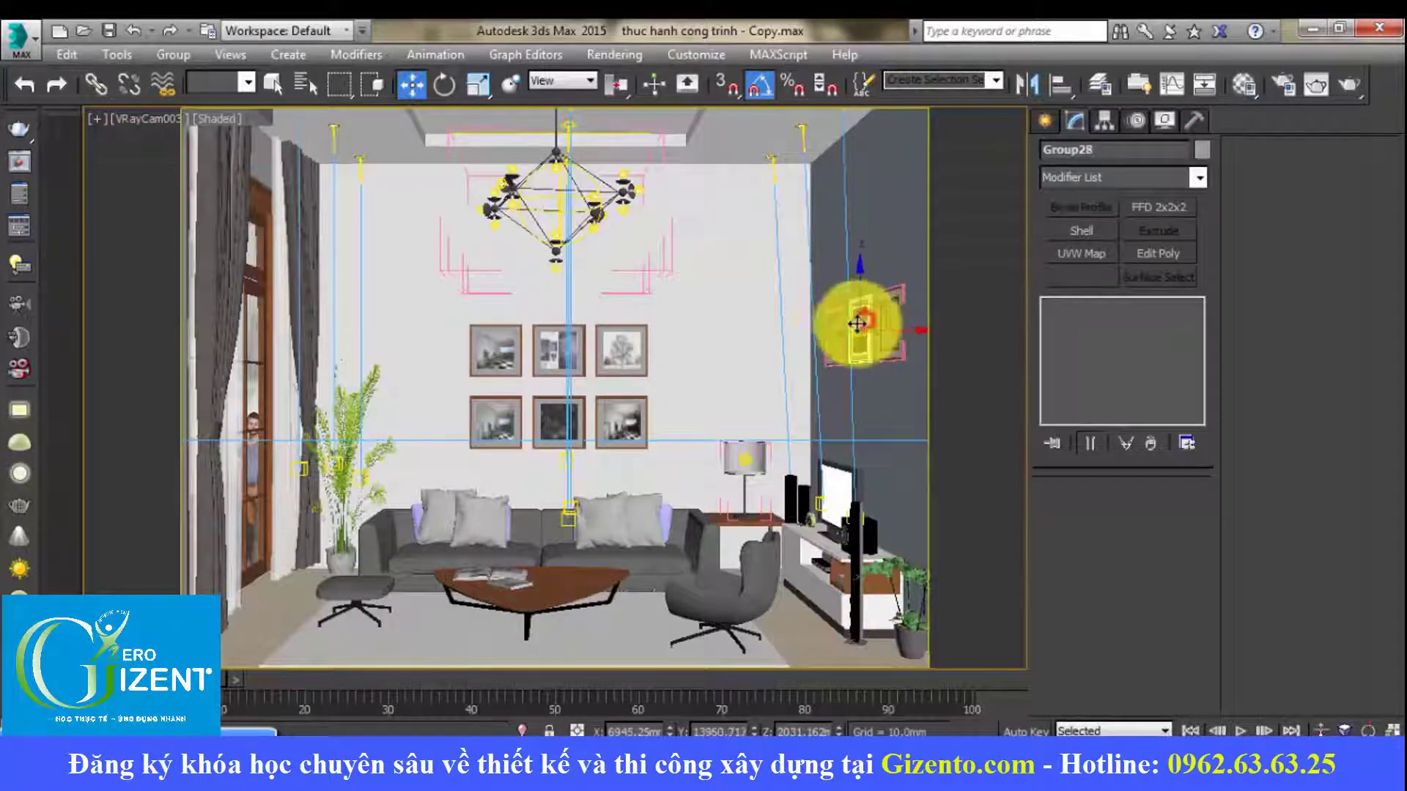
pyautogui.click(842, 327)
pyautogui.click(684, 282)
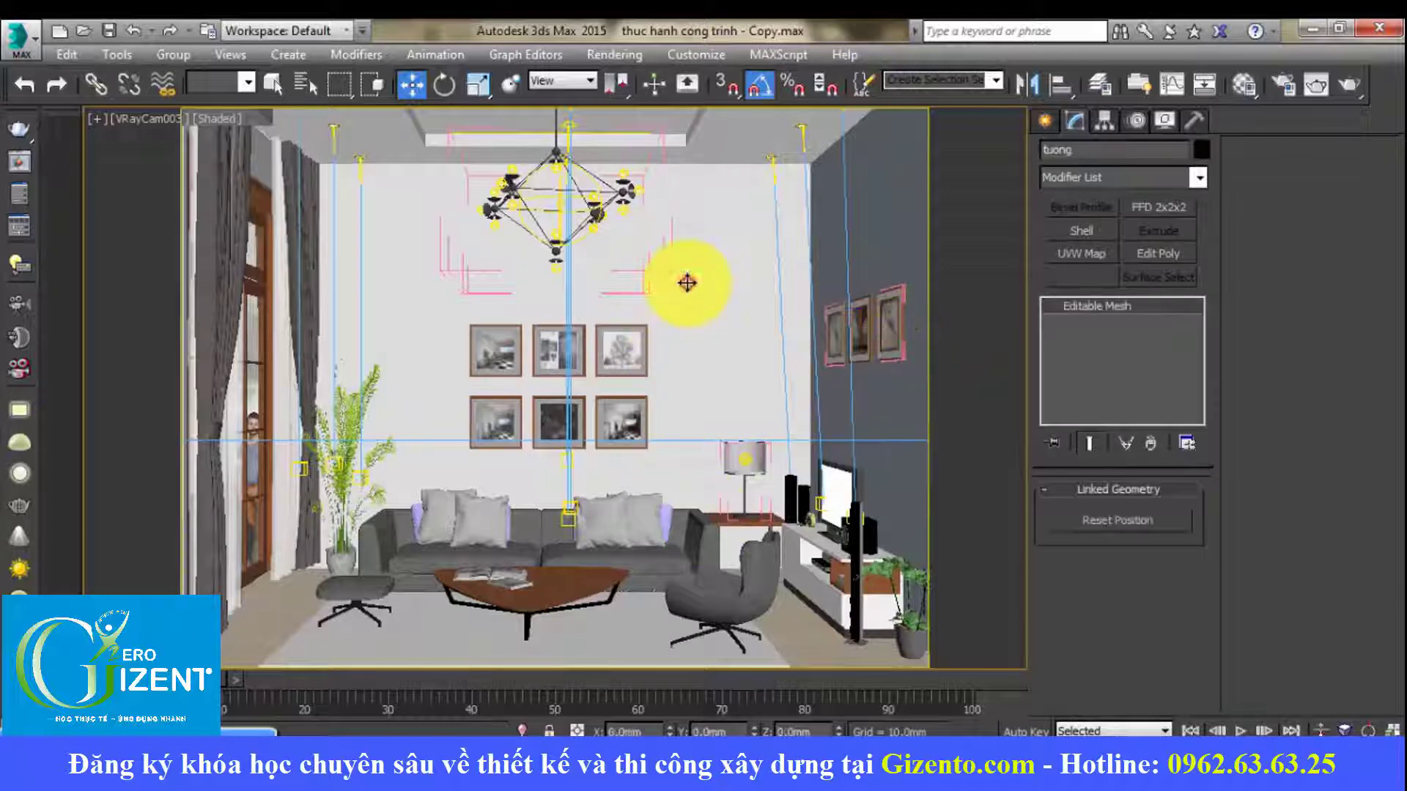
pyautogui.click(565, 565)
pyautogui.click(725, 146)
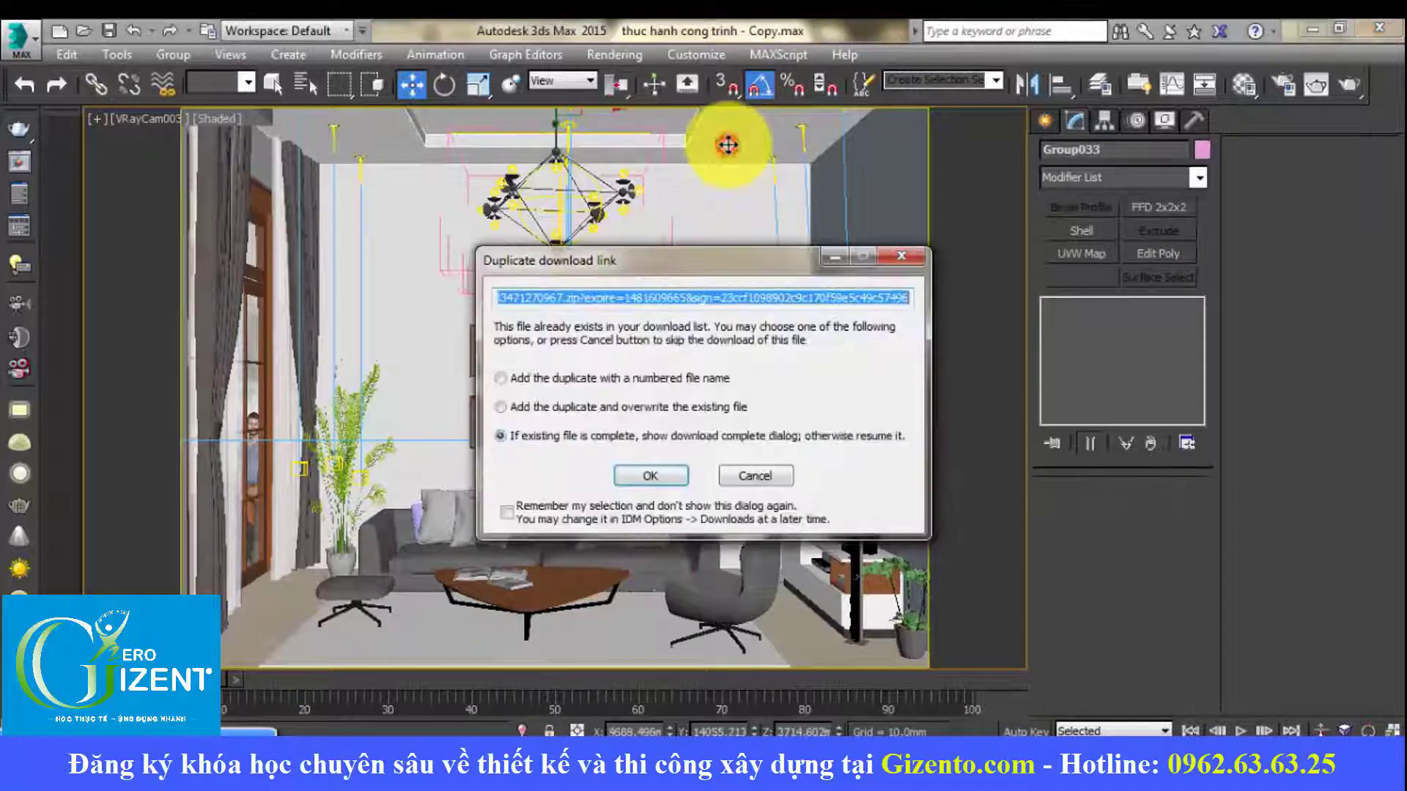
# Step: Dismiss the duplicate-link prompt and close the failed and extra download tabs in Chrome
pyautogui.click(740, 476)
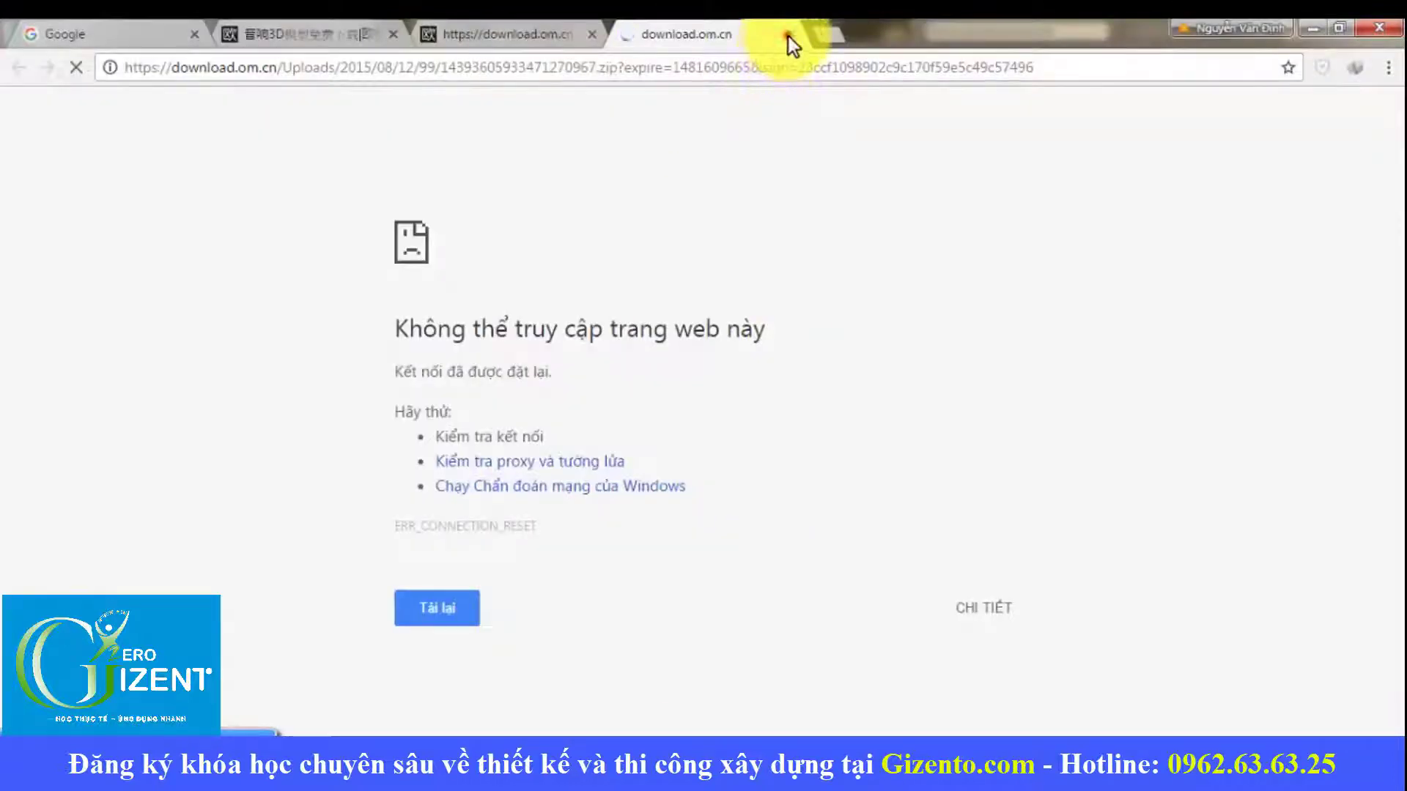
pyautogui.click(788, 35)
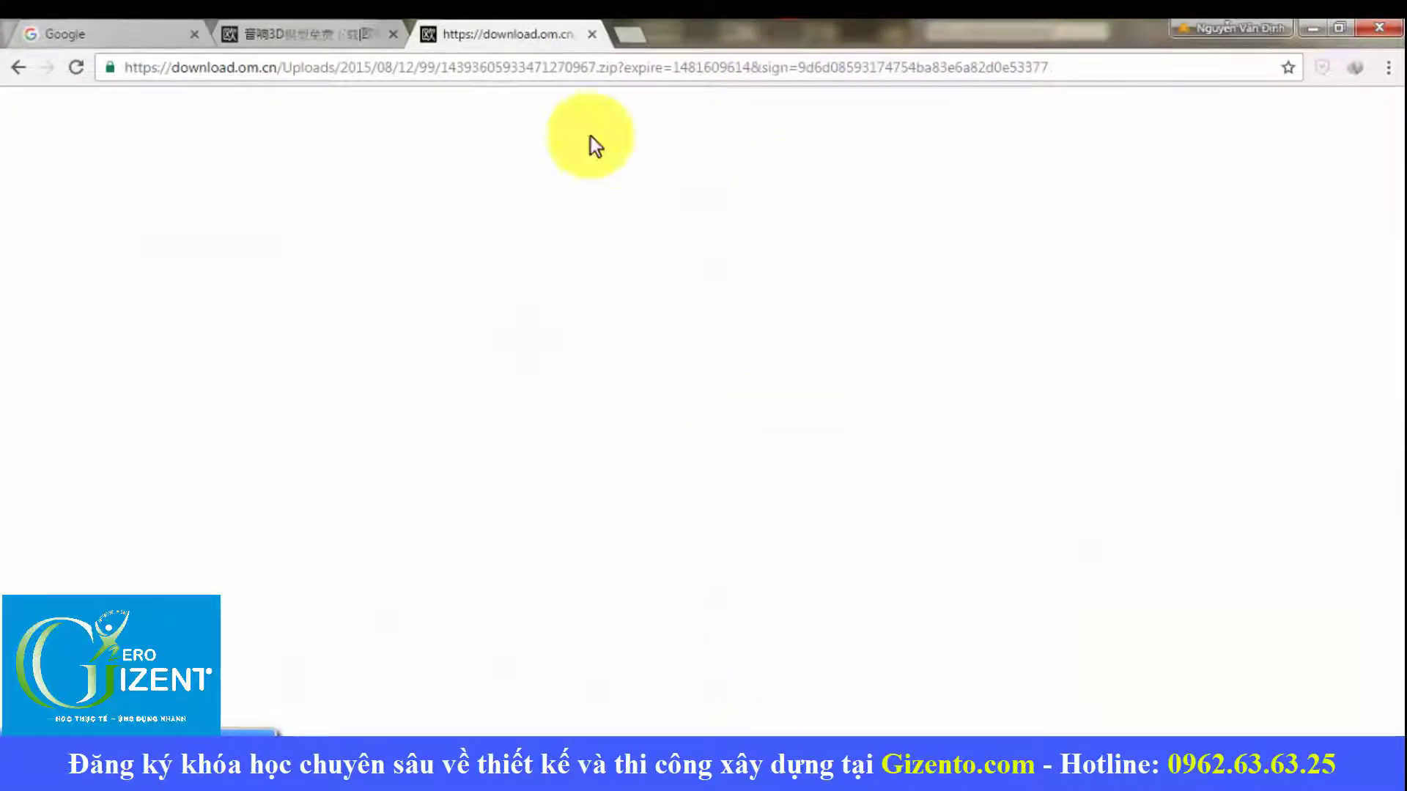
pyautogui.click(592, 35)
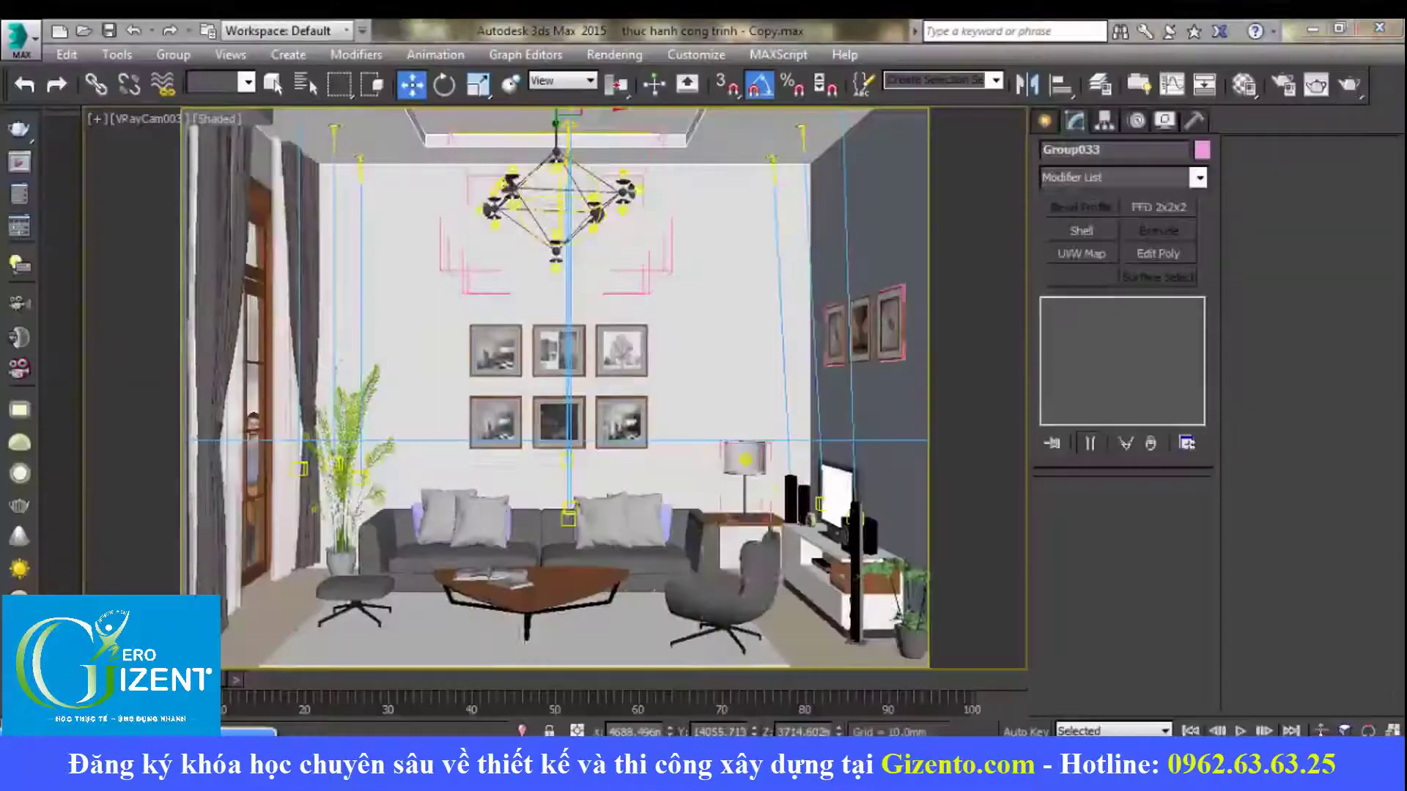
pyautogui.click(623, 522)
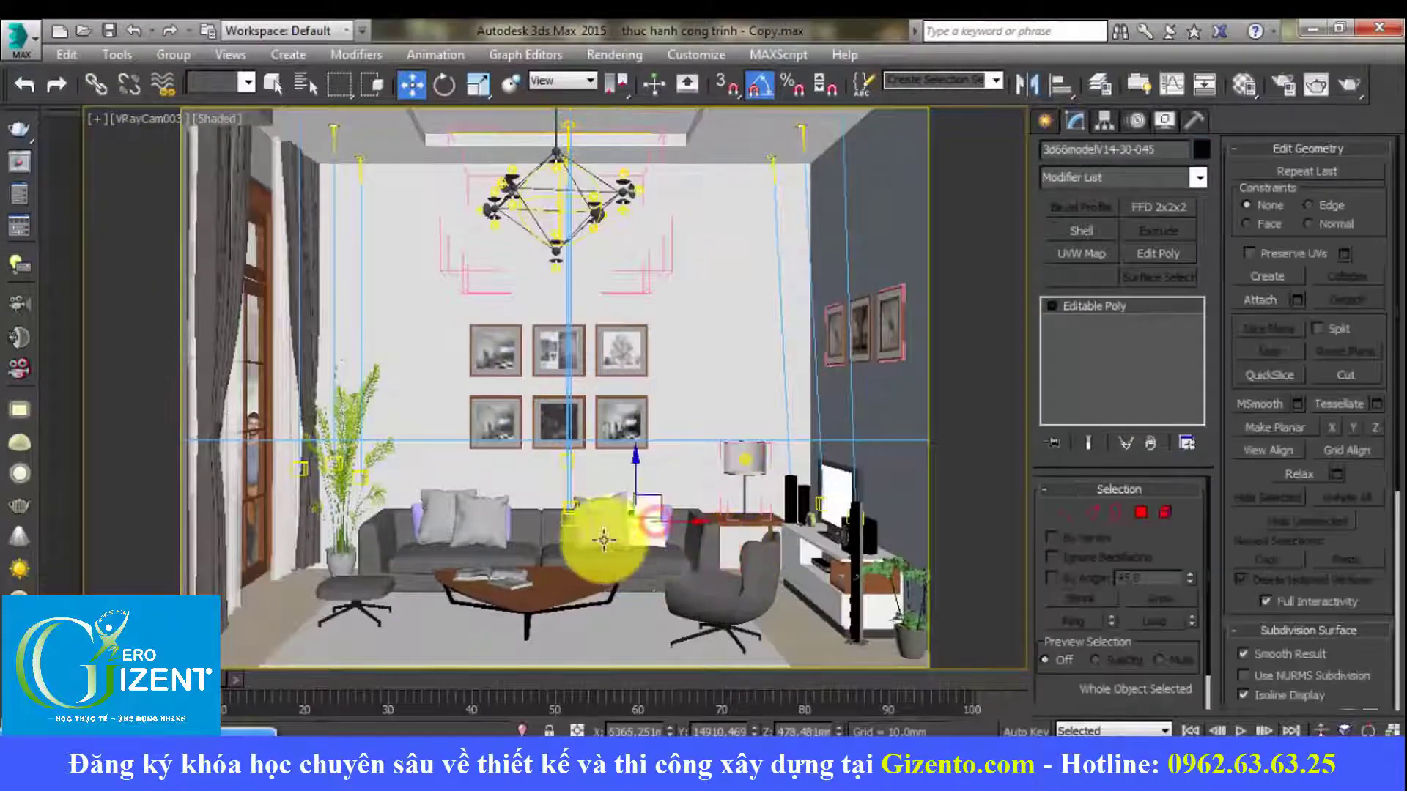
pyautogui.click(566, 554)
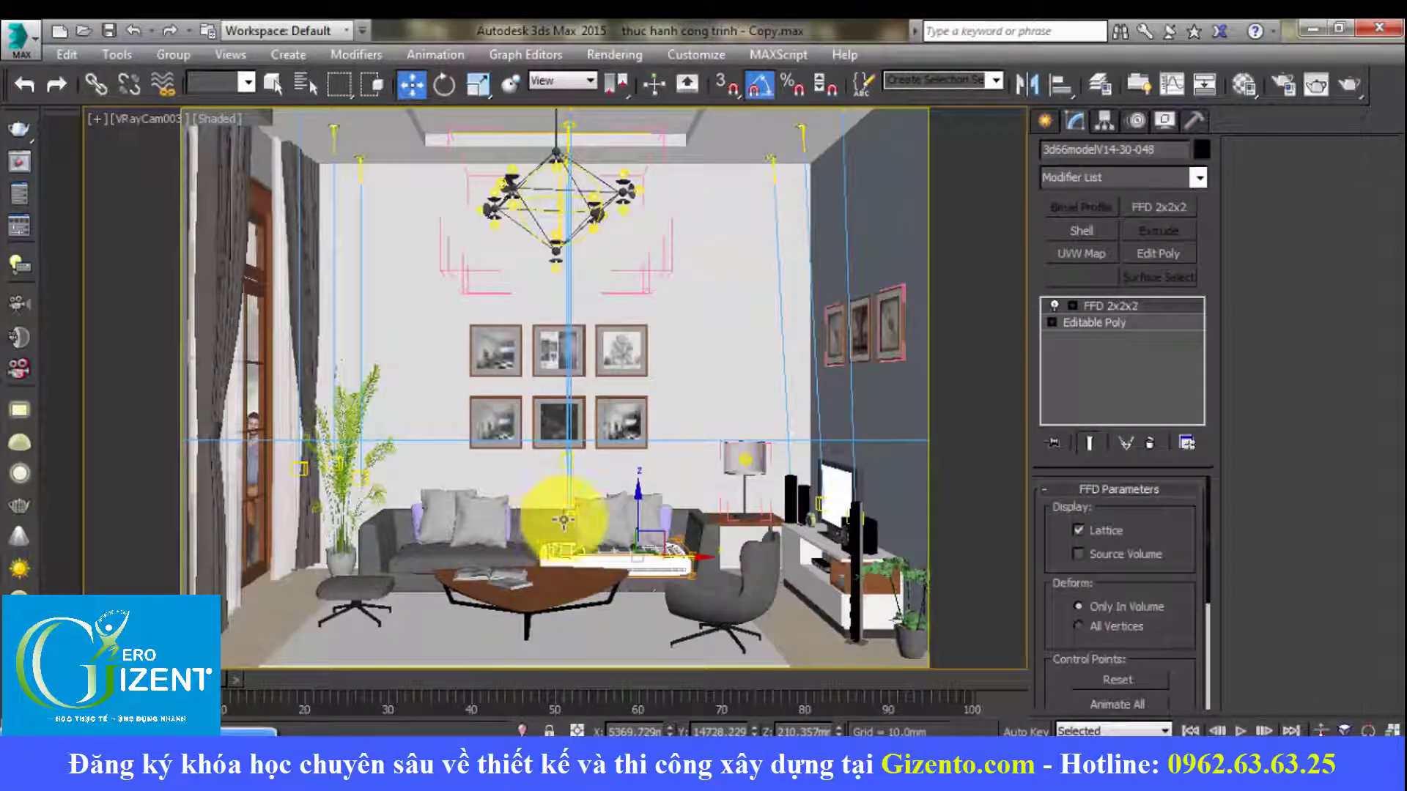
pyautogui.click(727, 241)
pyautogui.click(386, 126)
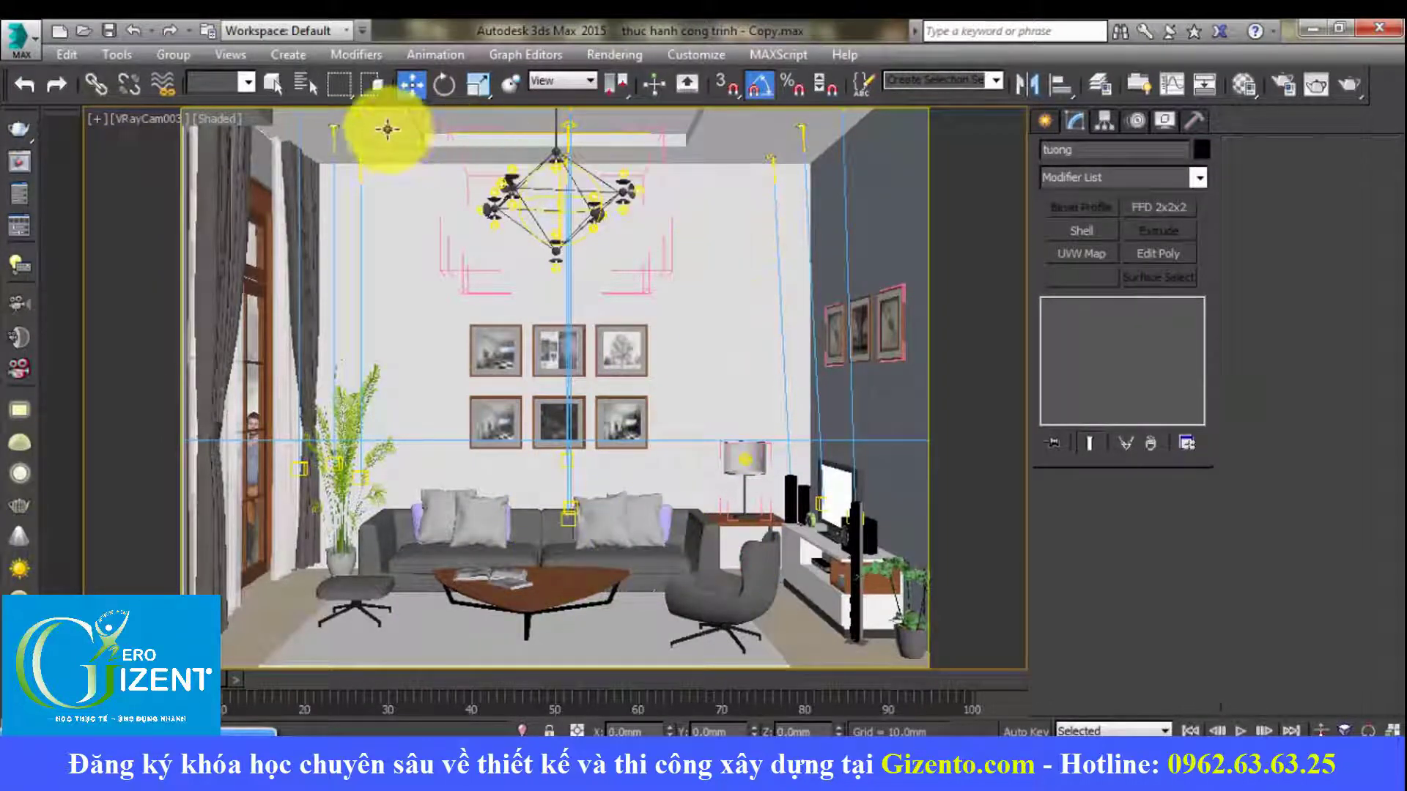
pyautogui.click(745, 386)
pyautogui.click(625, 637)
pyautogui.click(736, 604)
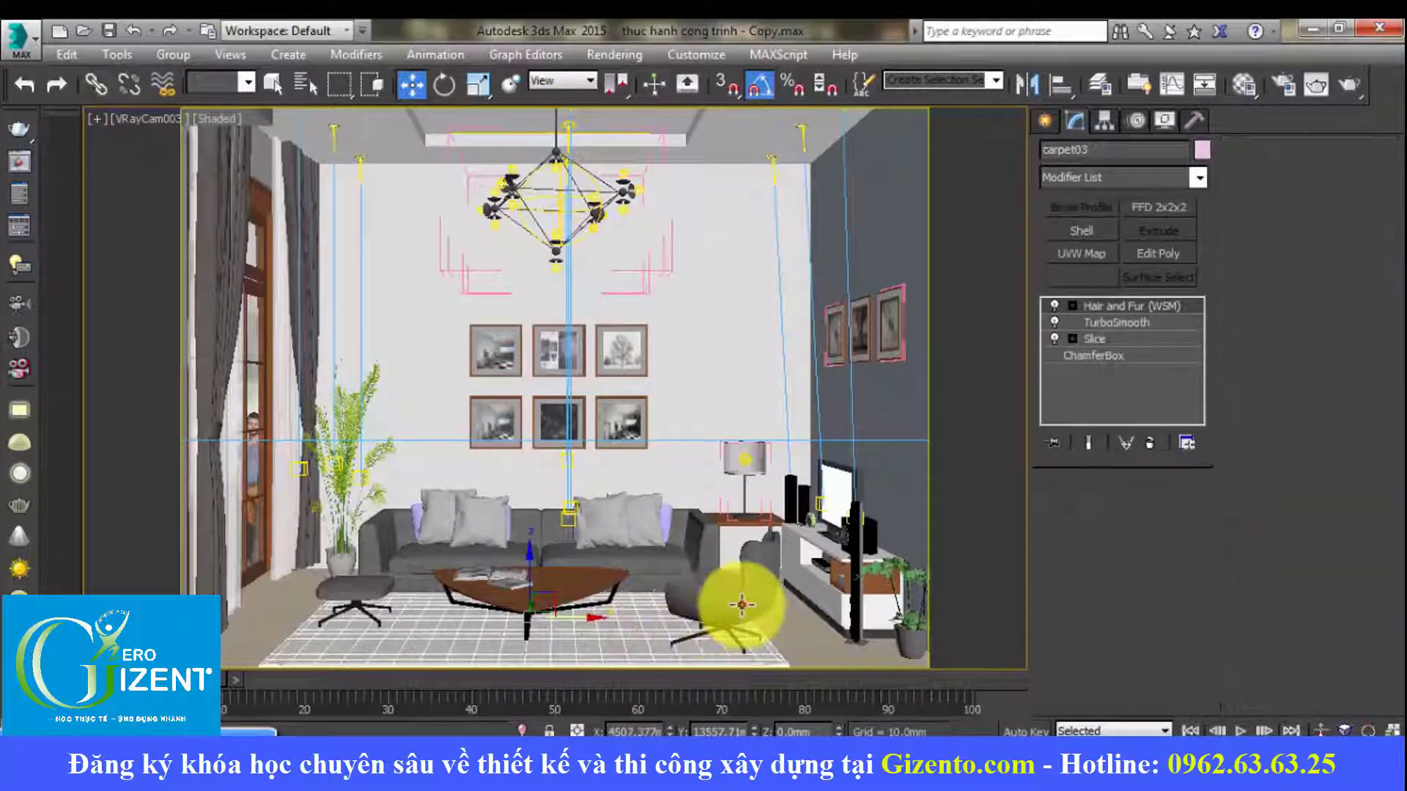
pyautogui.click(805, 410)
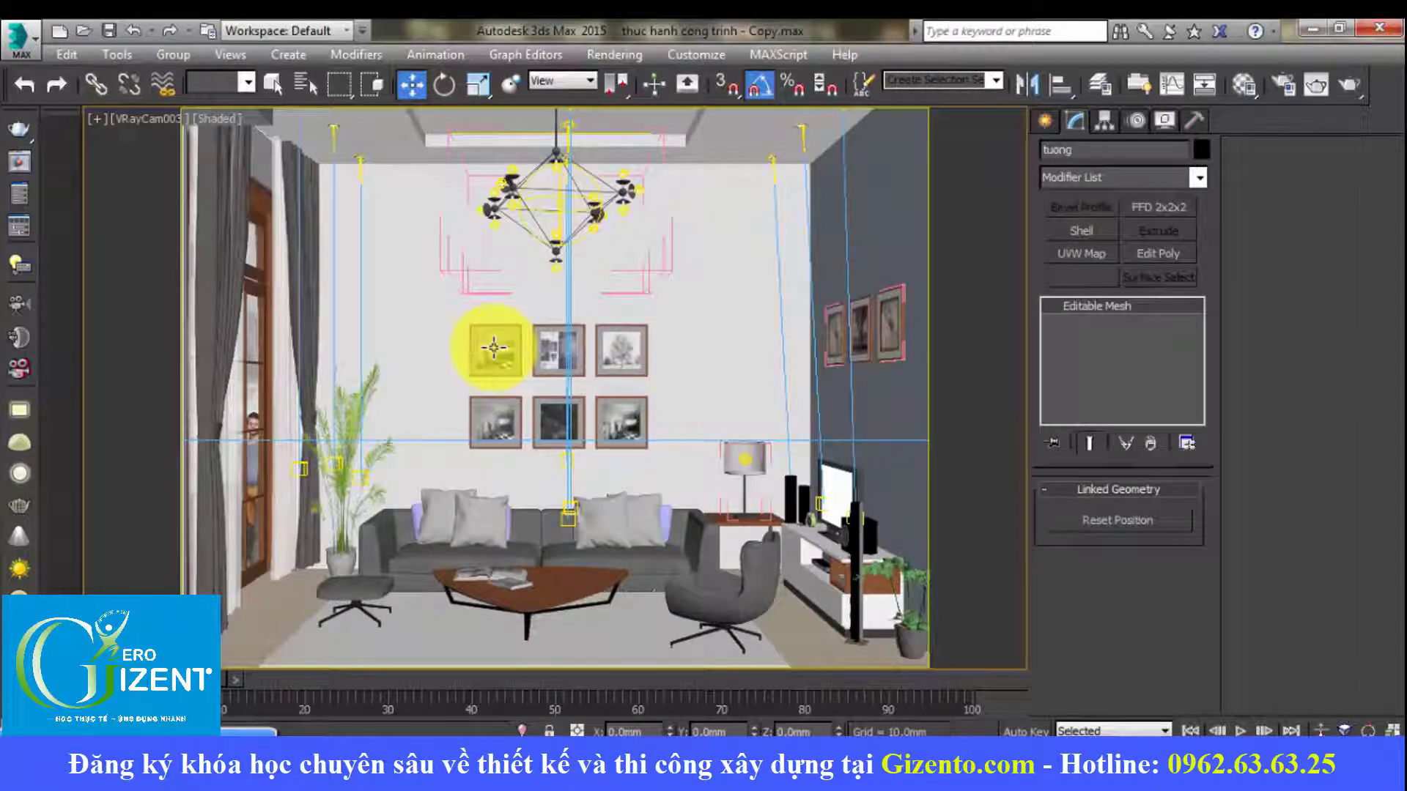
# Step: Run a 667 x 500 V-Ray test render from VRayCam003, stop it, and close the frame buffer
pyautogui.hotkey('shift', 'q')
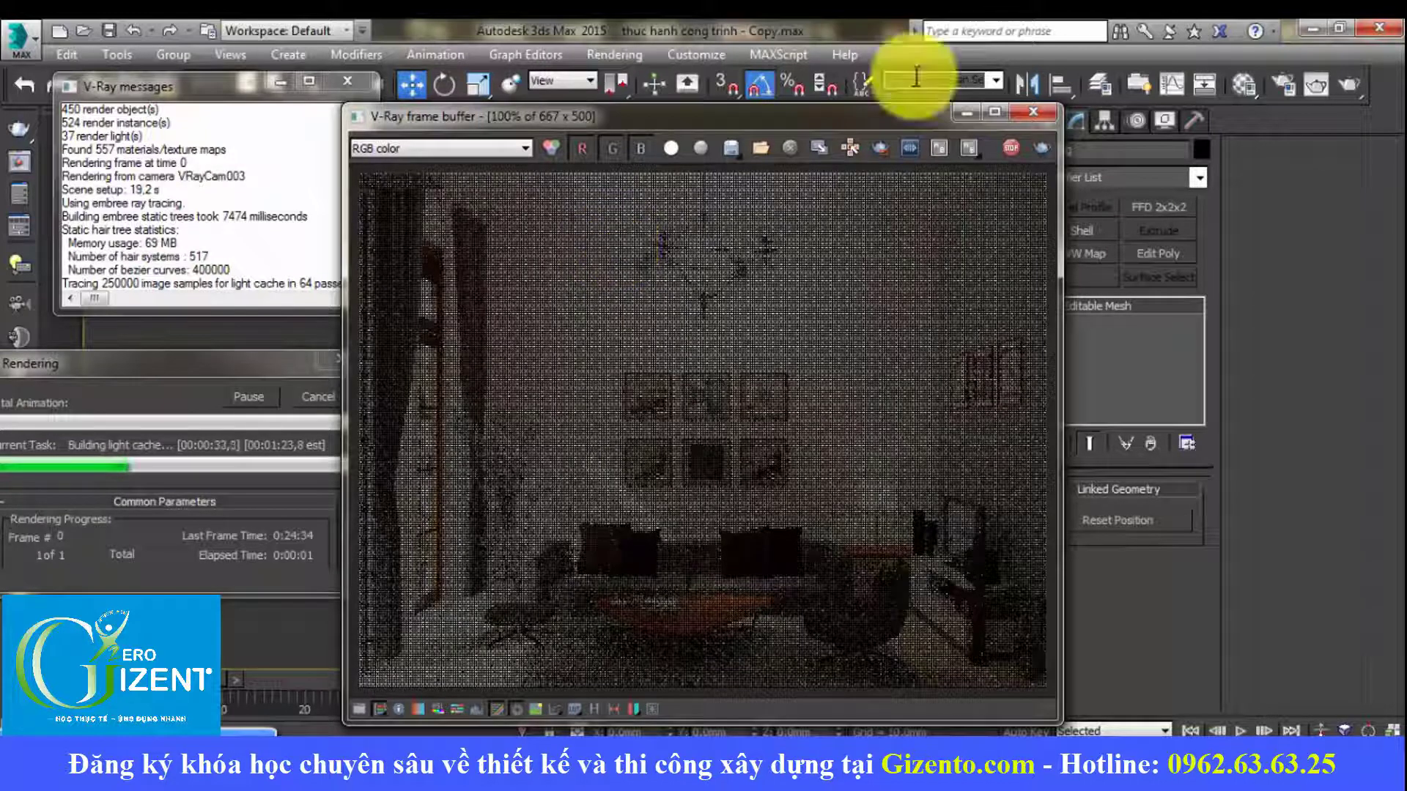
pyautogui.click(1008, 145)
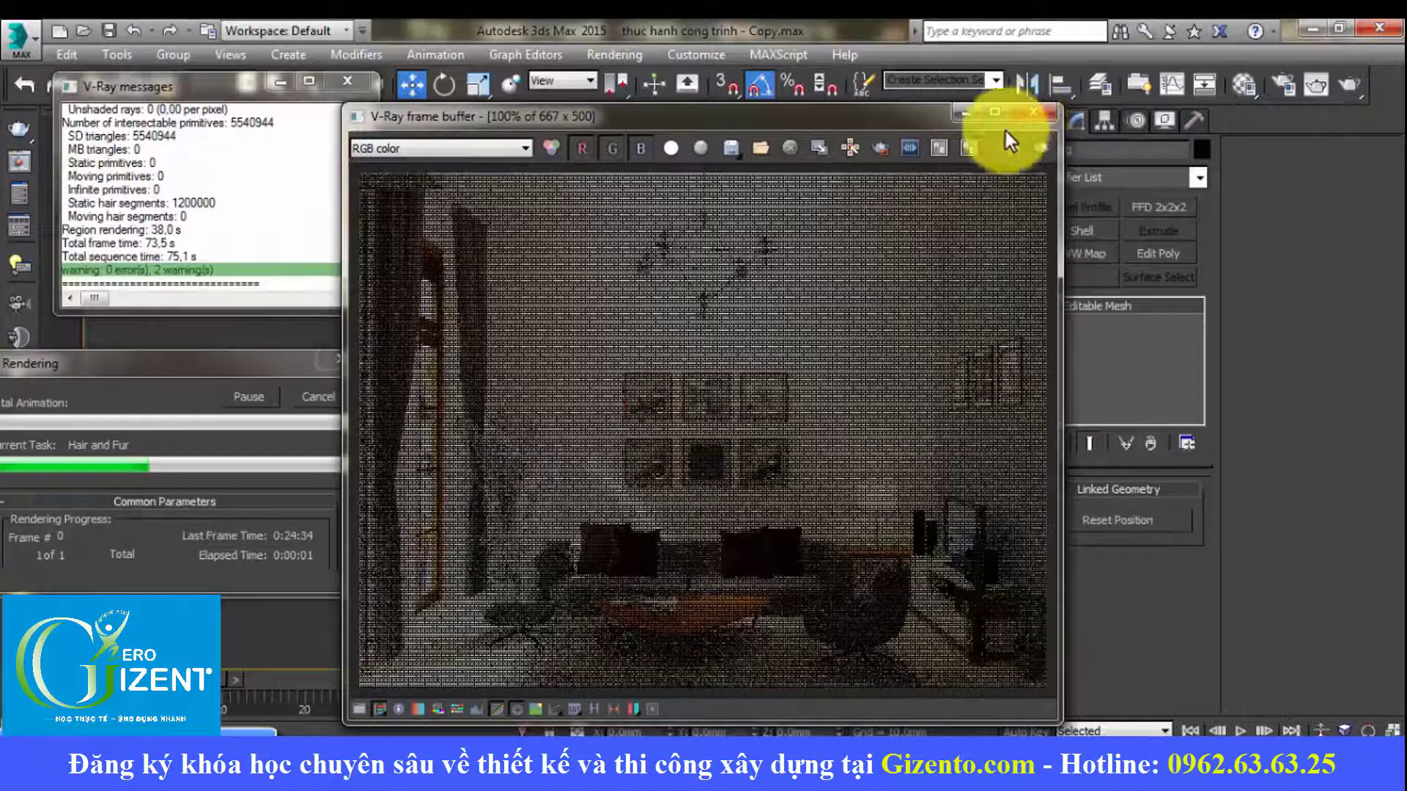
pyautogui.click(1033, 110)
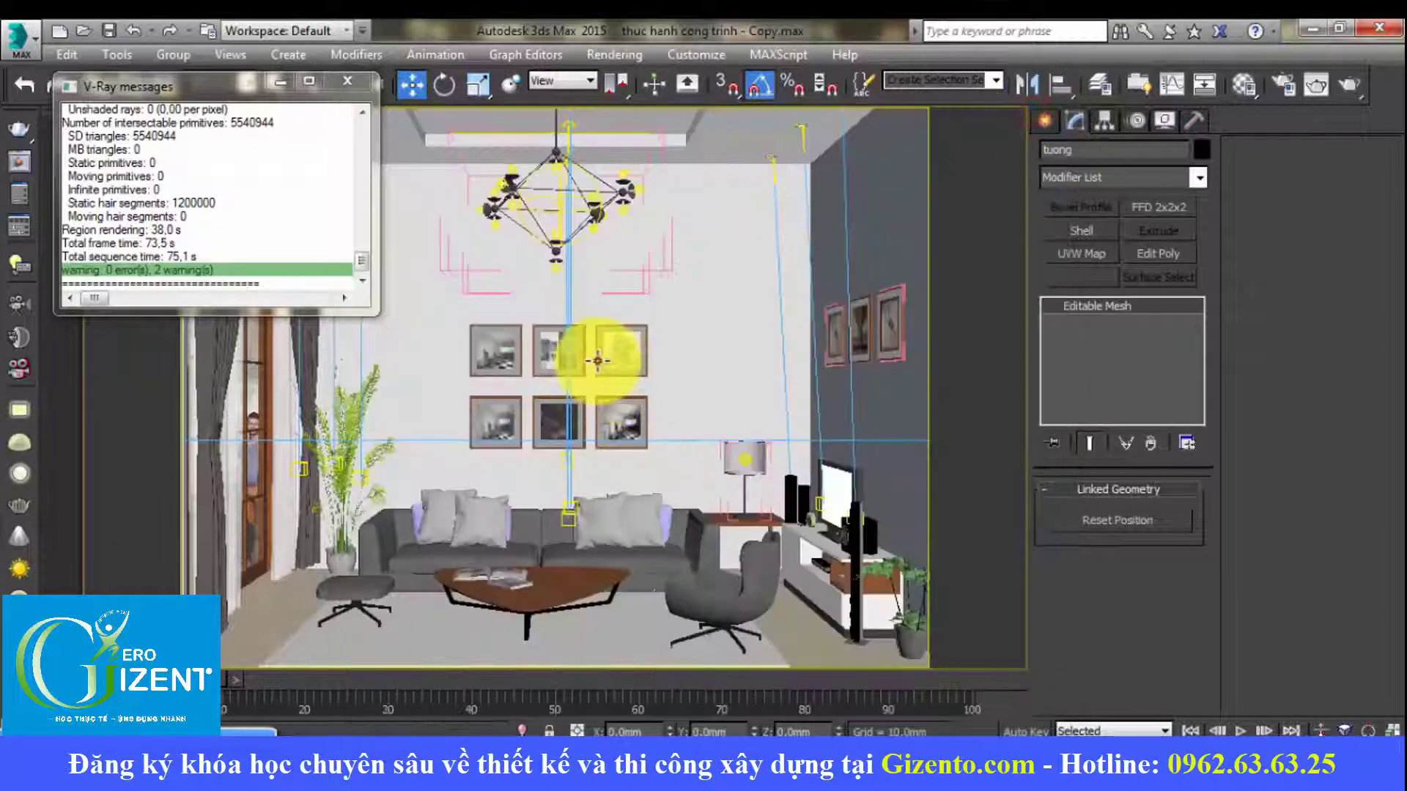
# Step: Raise the six-frame picture grid higher on the back wall and reselect the wall frame groups
pyautogui.click(559, 344)
pyautogui.moveTo(559, 322); pyautogui.dragTo(561, 301)
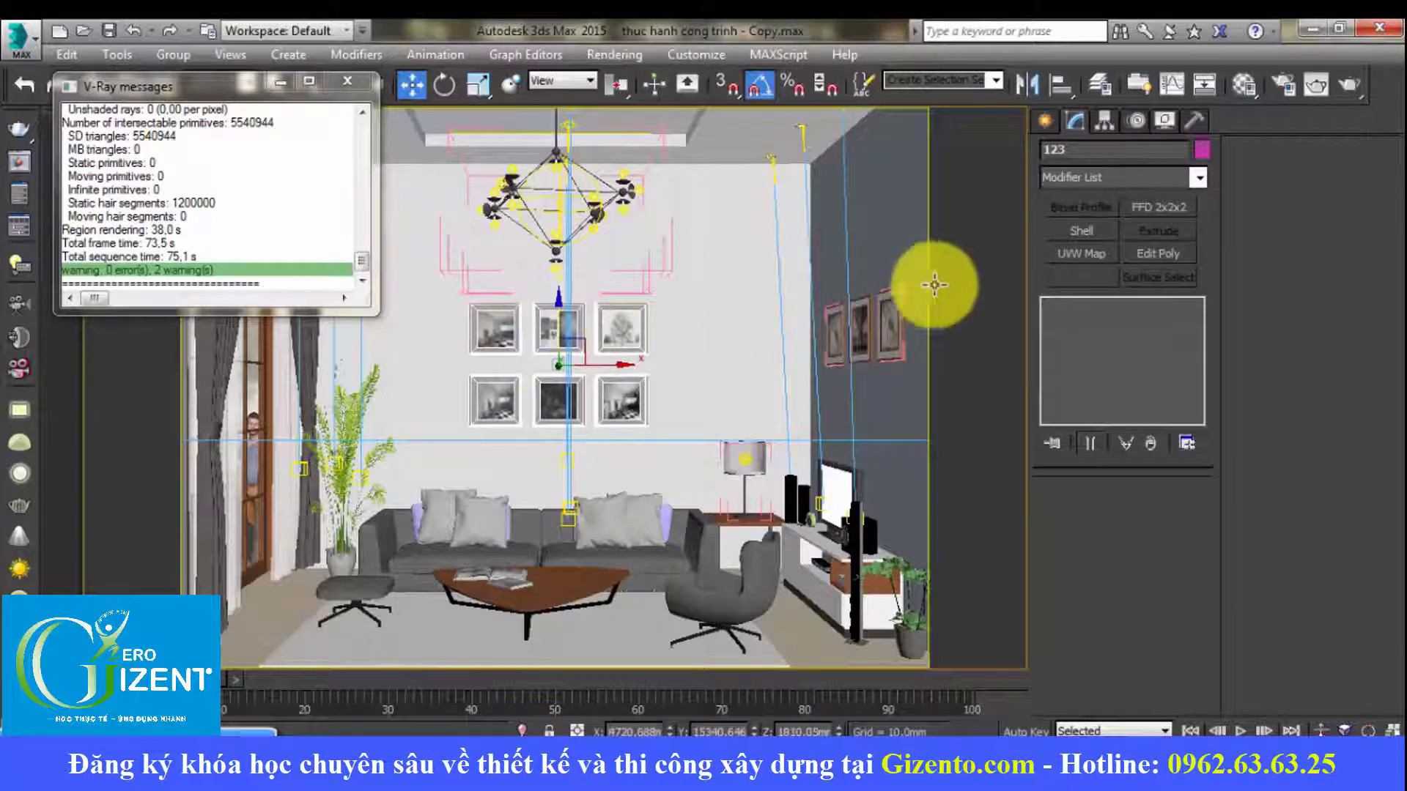
pyautogui.click(885, 320)
pyautogui.keyDown('ctrl'); pyautogui.click(847, 322); pyautogui.keyUp('ctrl')
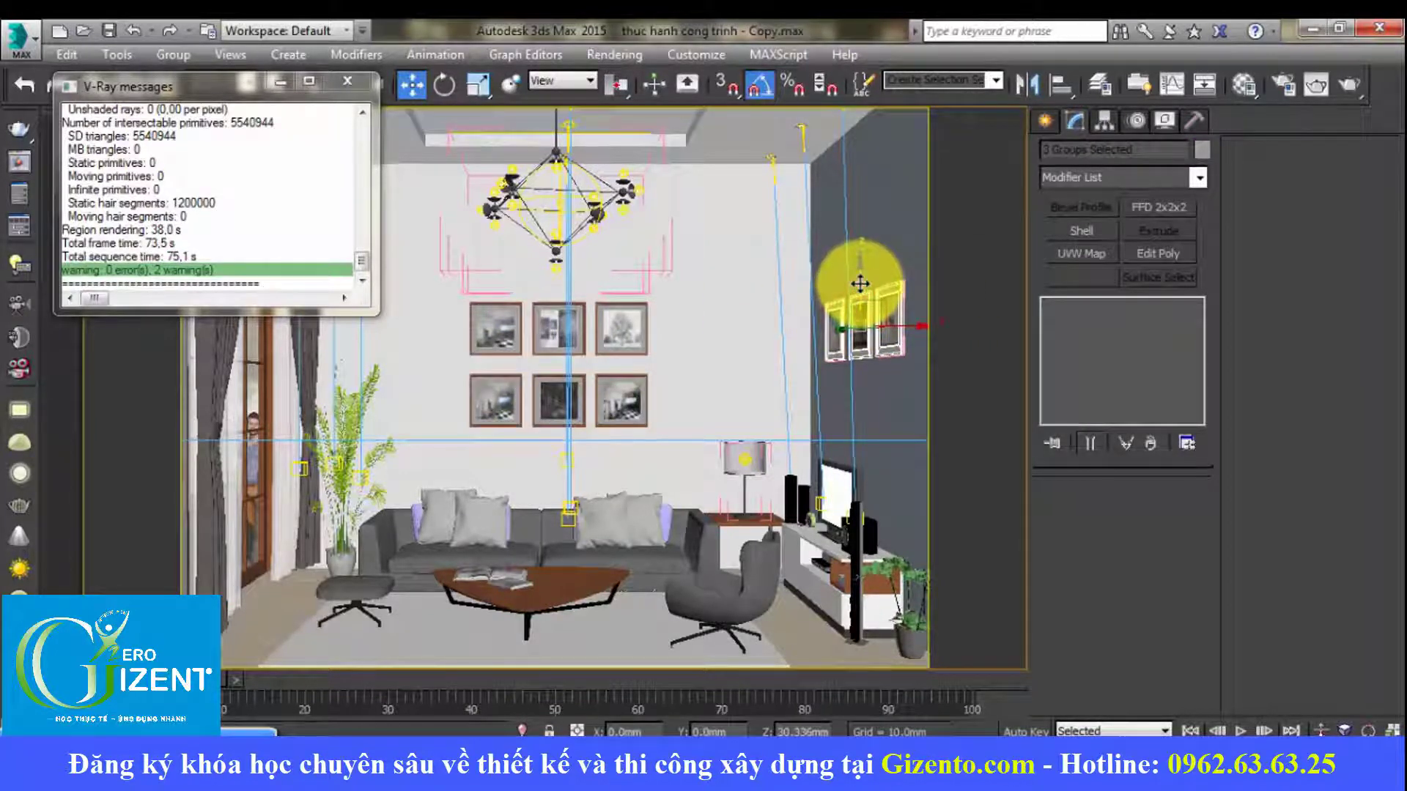
pyautogui.click(641, 340)
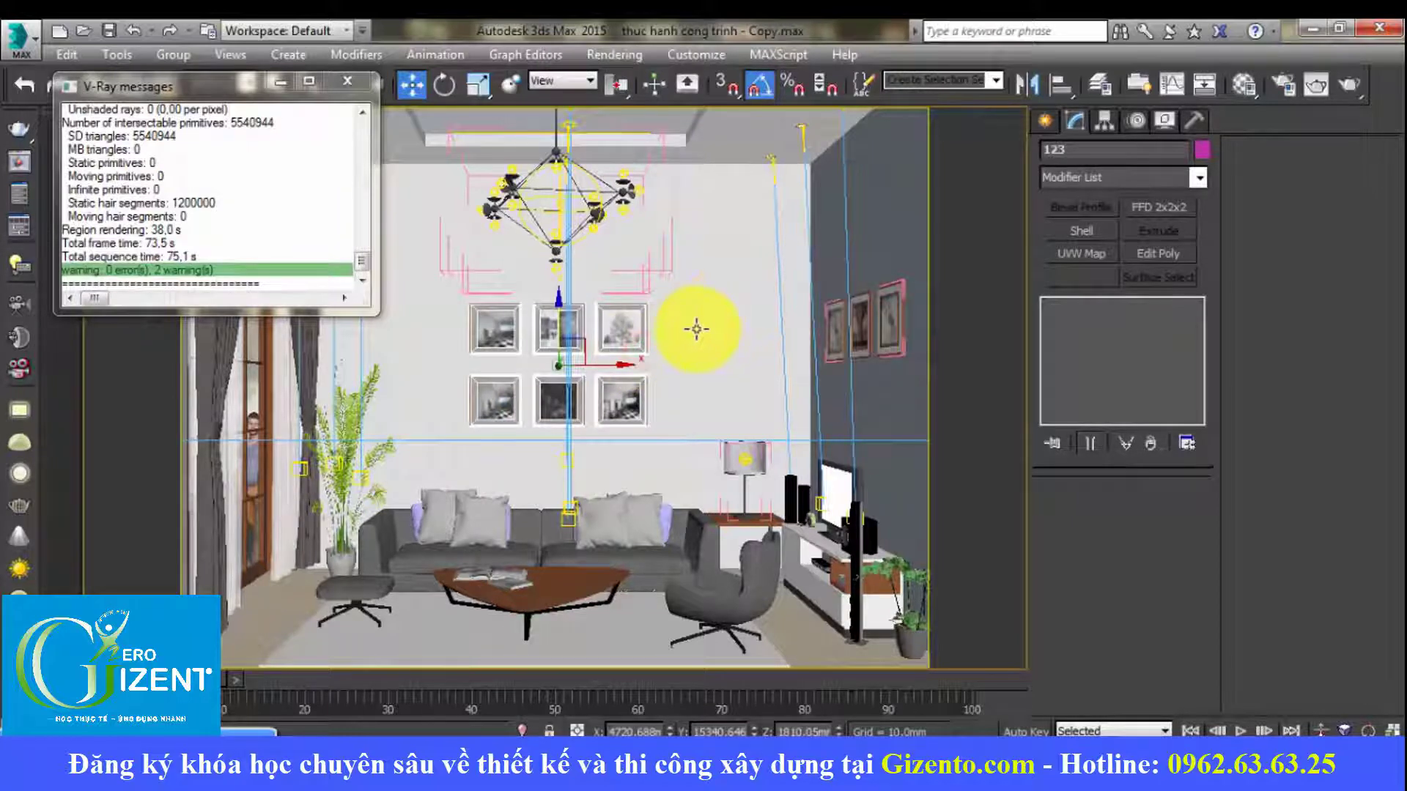
# Step: Close the V-Ray messages window and start a new render of VRayCam003
pyautogui.click(346, 77)
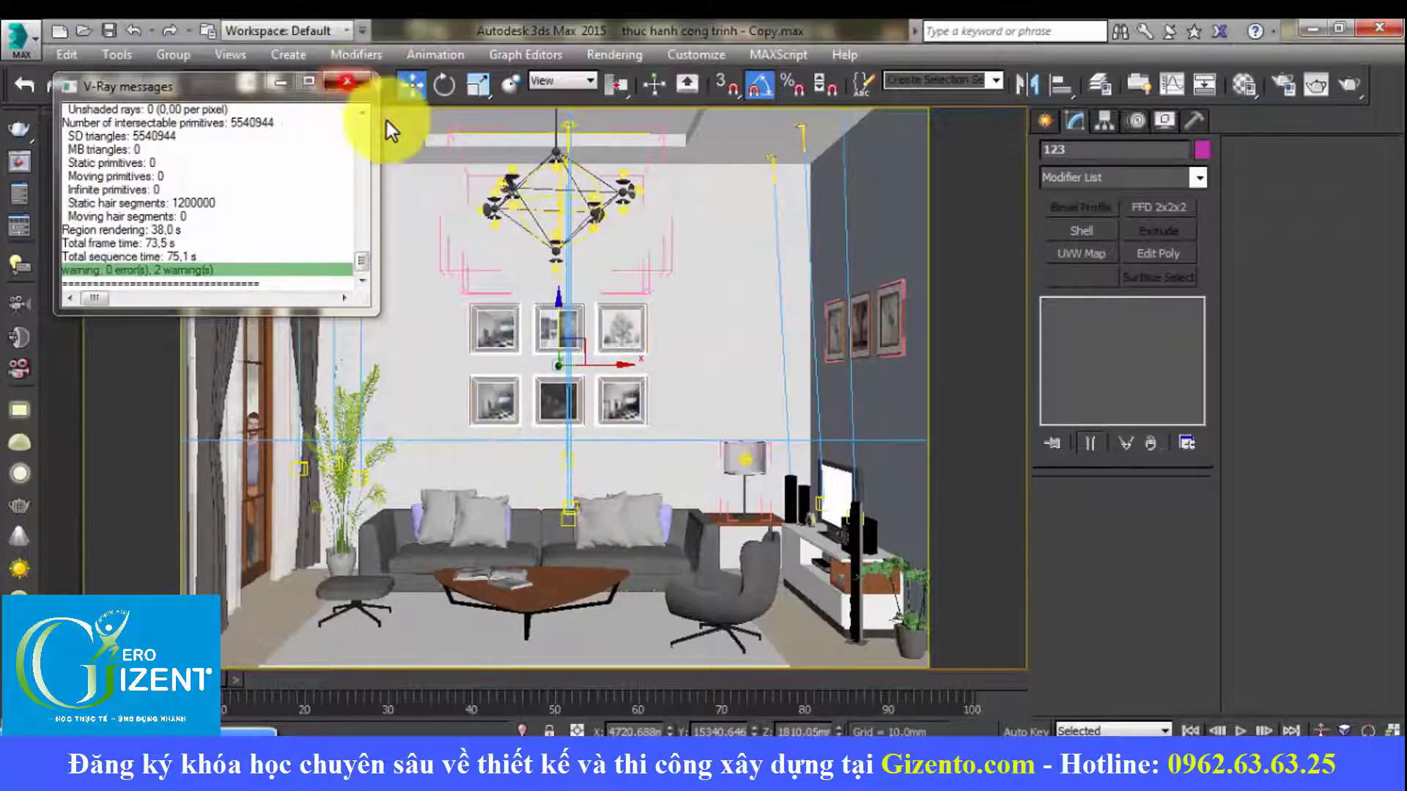
pyautogui.click(725, 376)
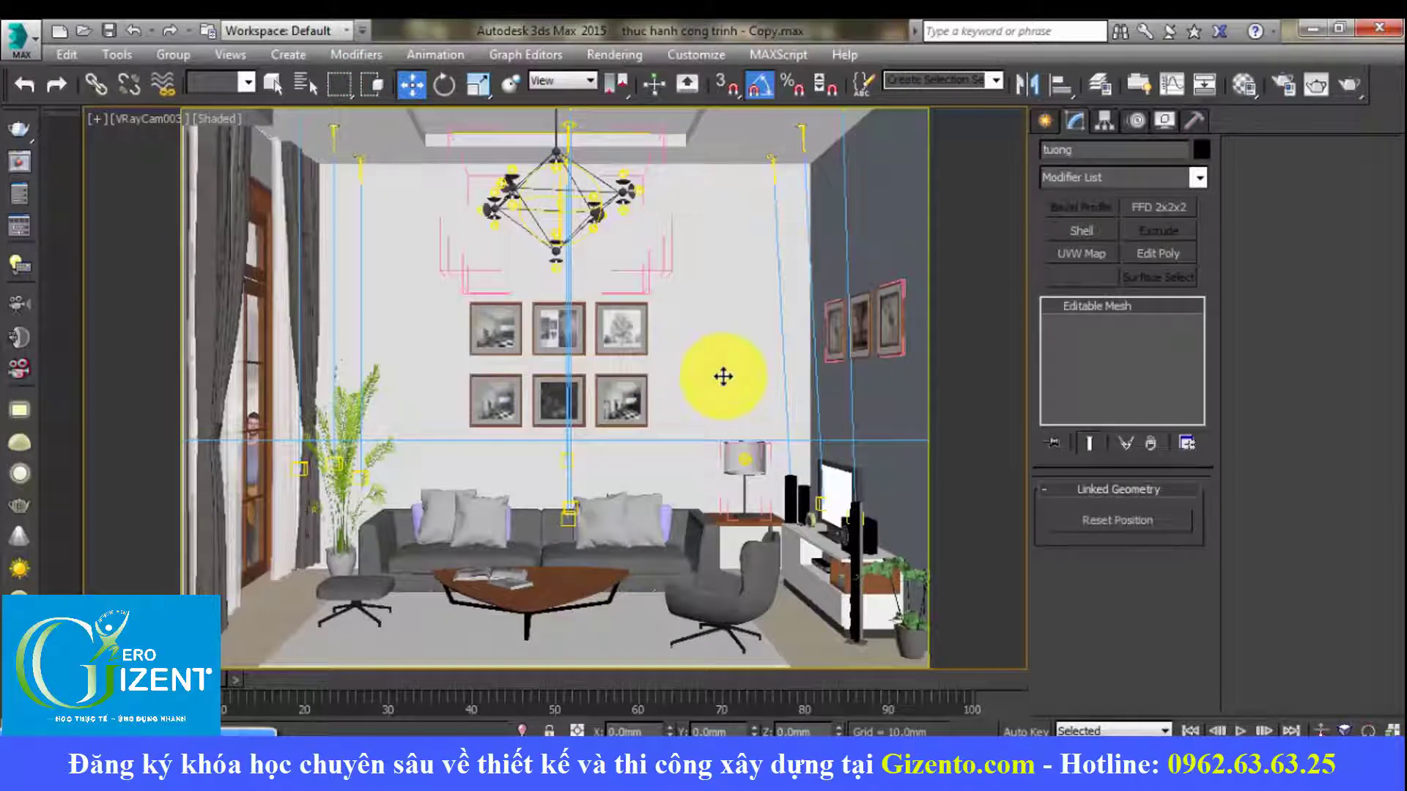
pyautogui.hotkey('shift', 'q')
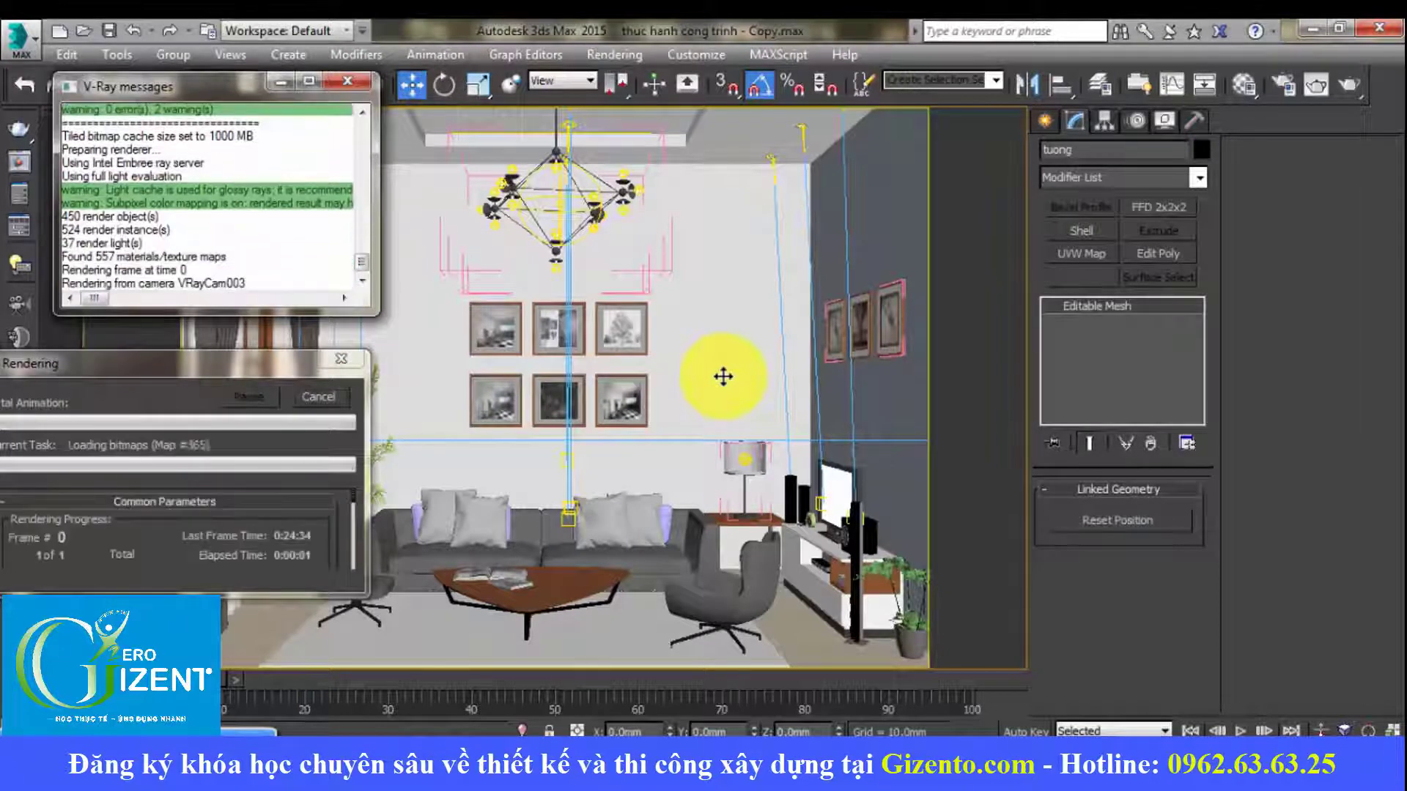
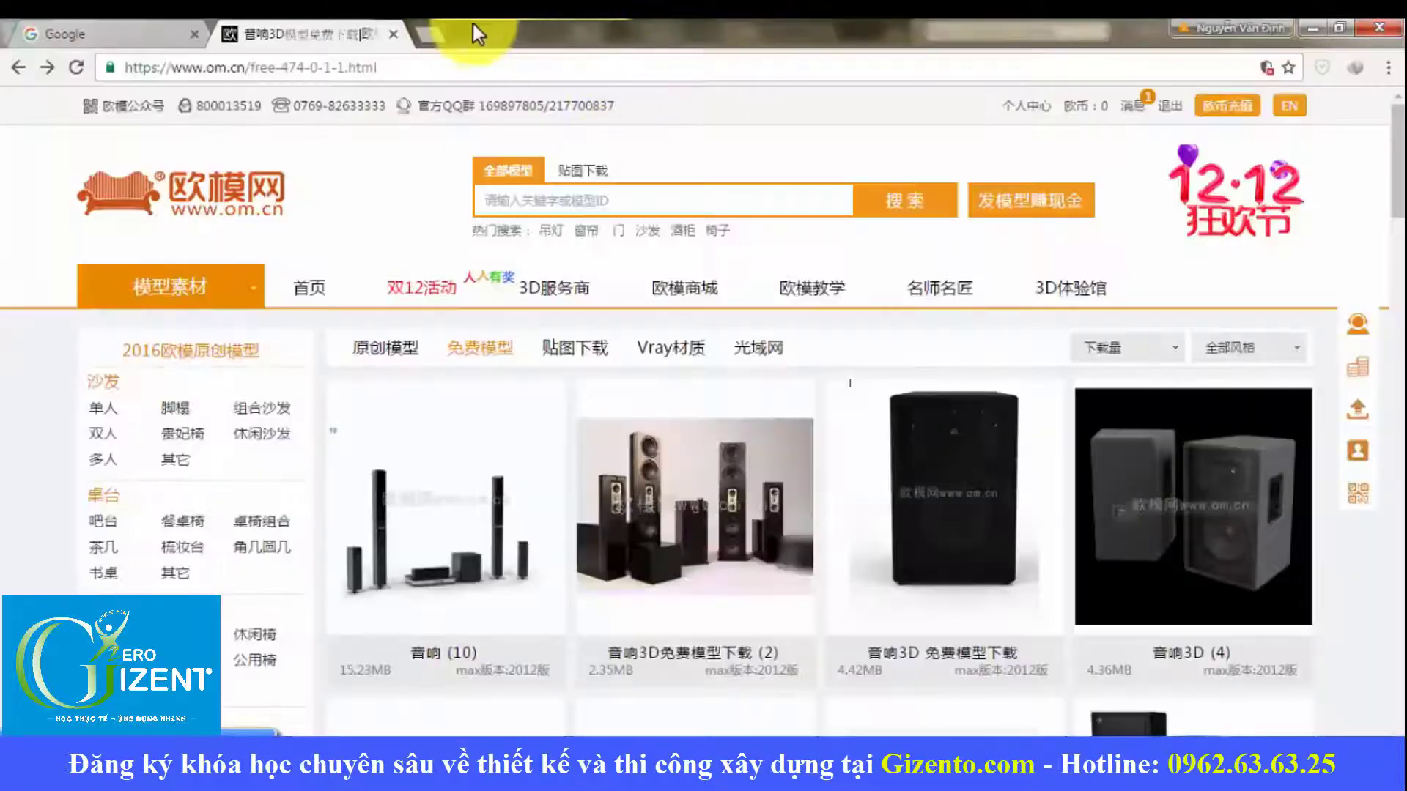
# Step: Search Google for 'kavila' in a new browser tab
pyautogui.click(441, 32)
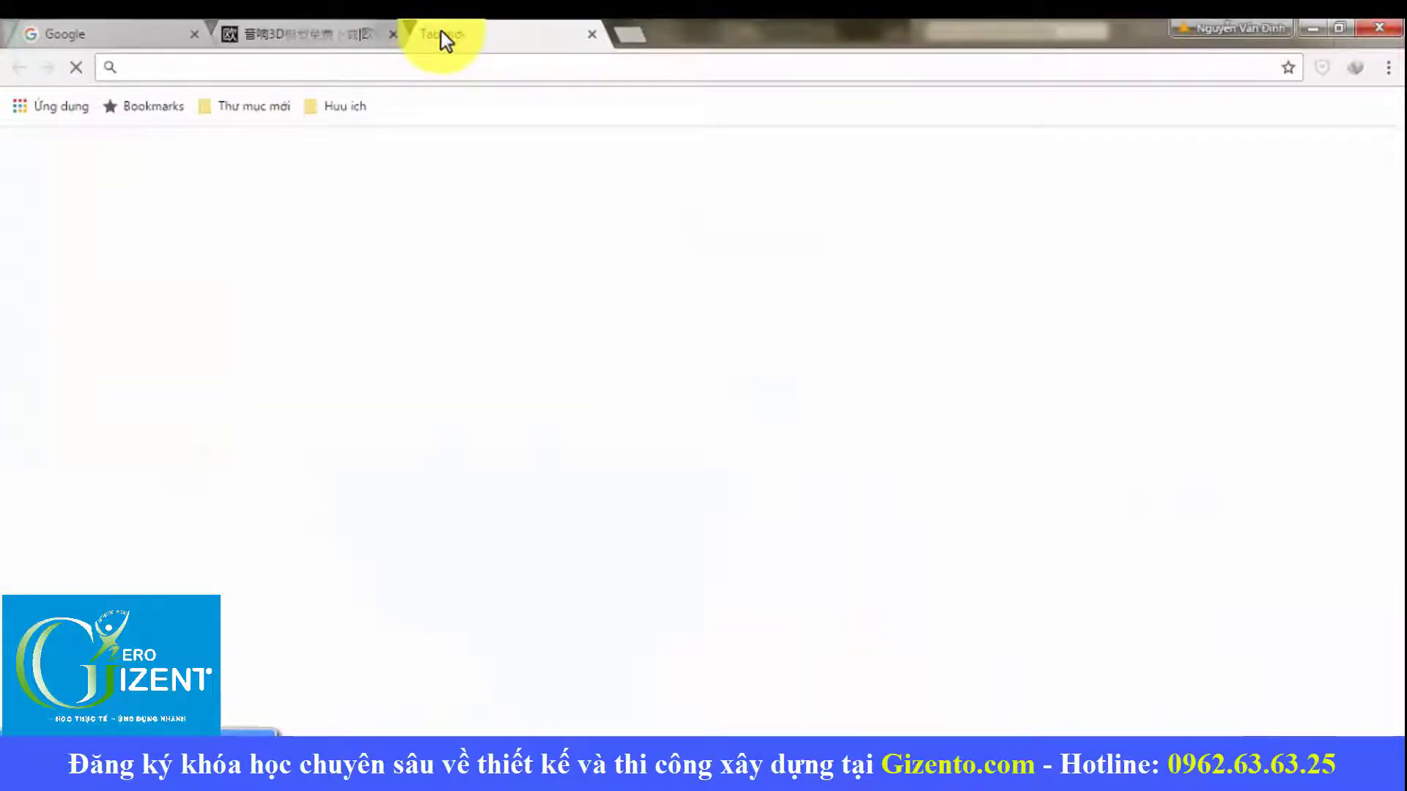
pyautogui.write('google.com')
pyautogui.press('Return')
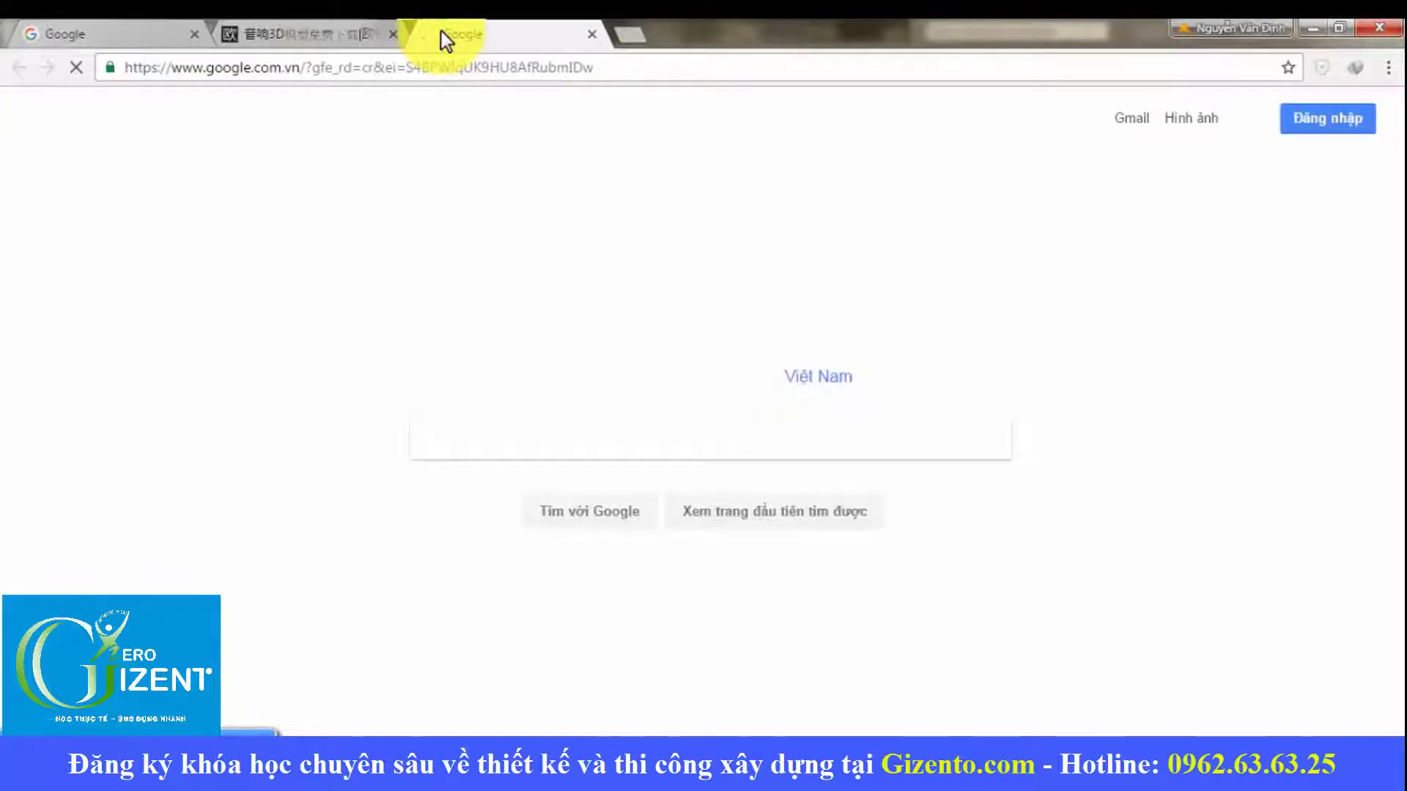
pyautogui.click(504, 434)
pyautogui.click(511, 439)
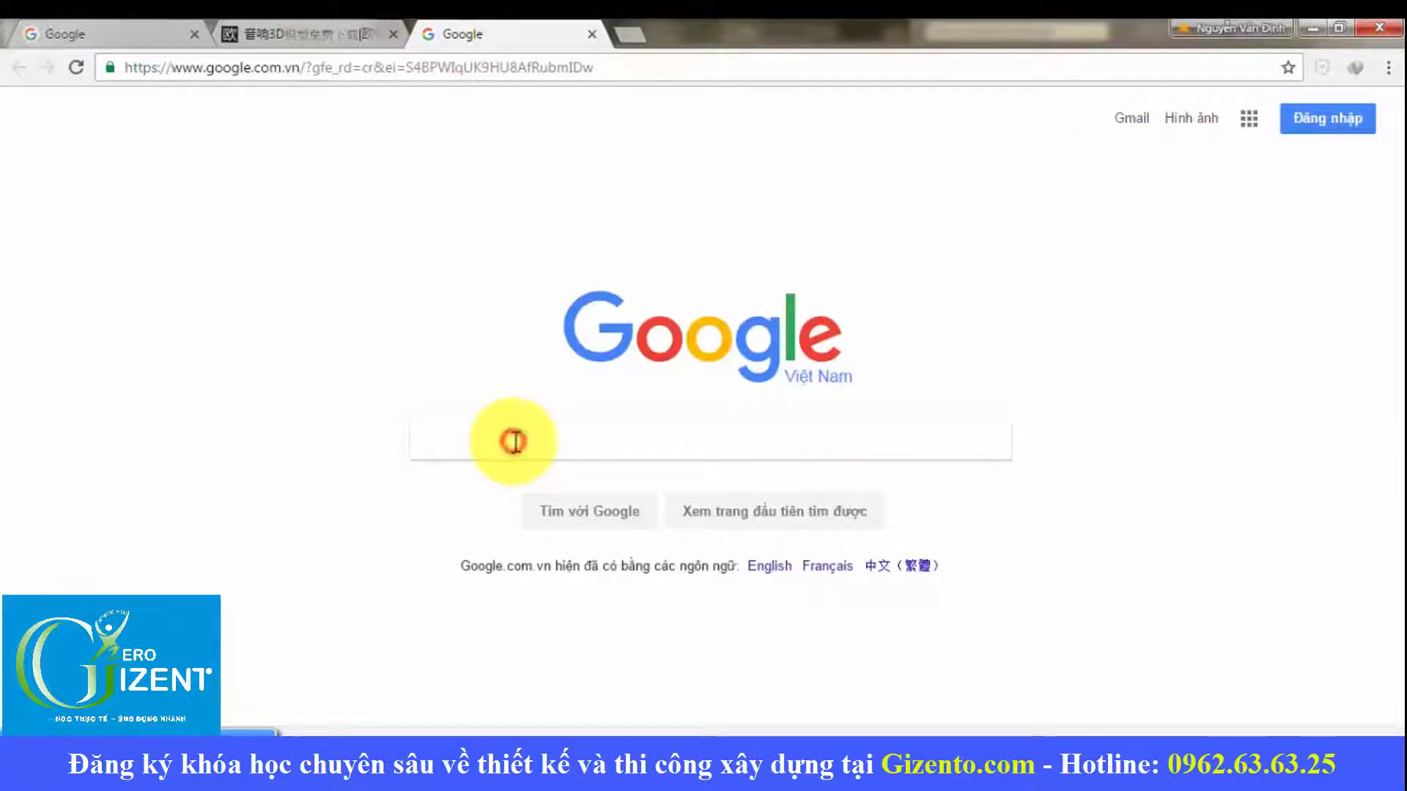
pyautogui.write('k')
pyautogui.write('av')
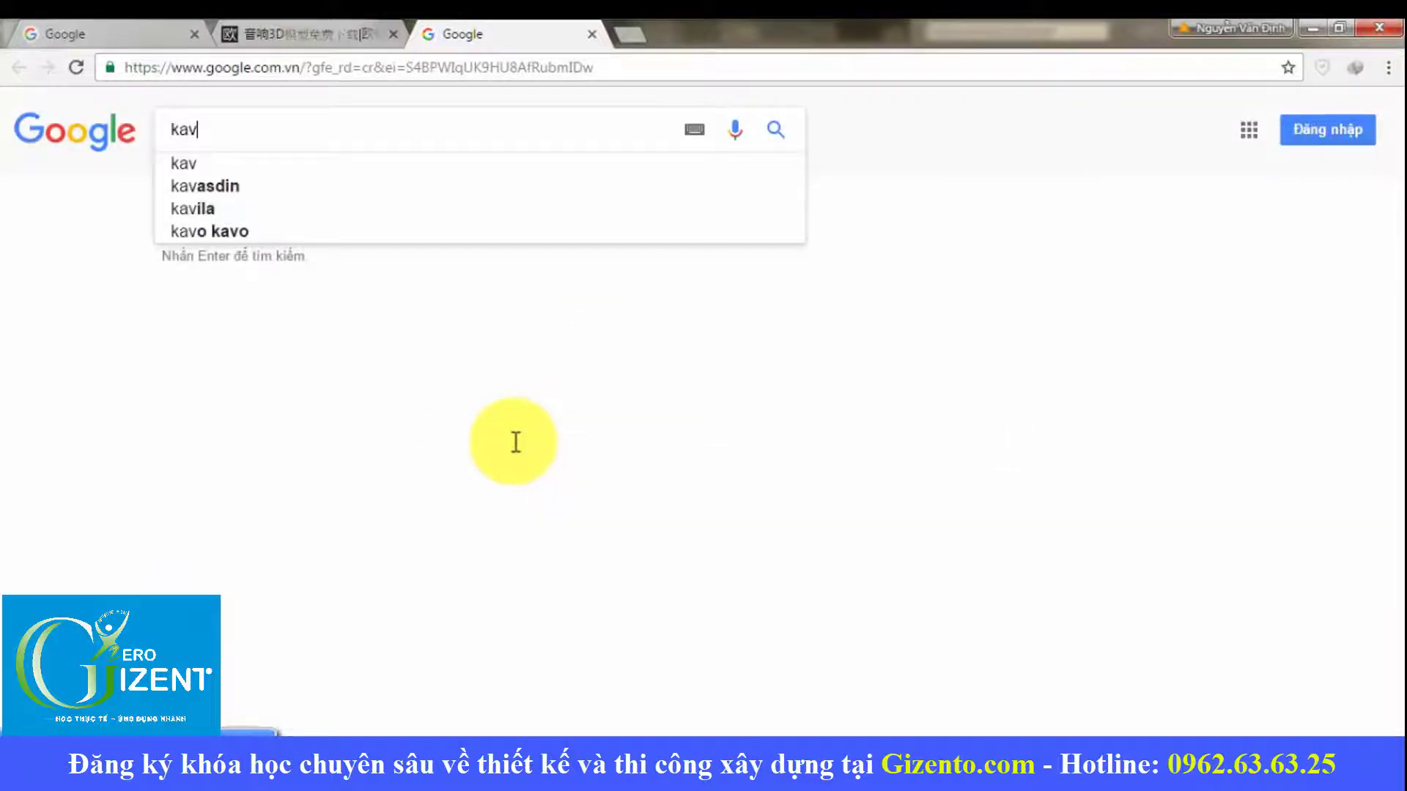
pyautogui.write('i')
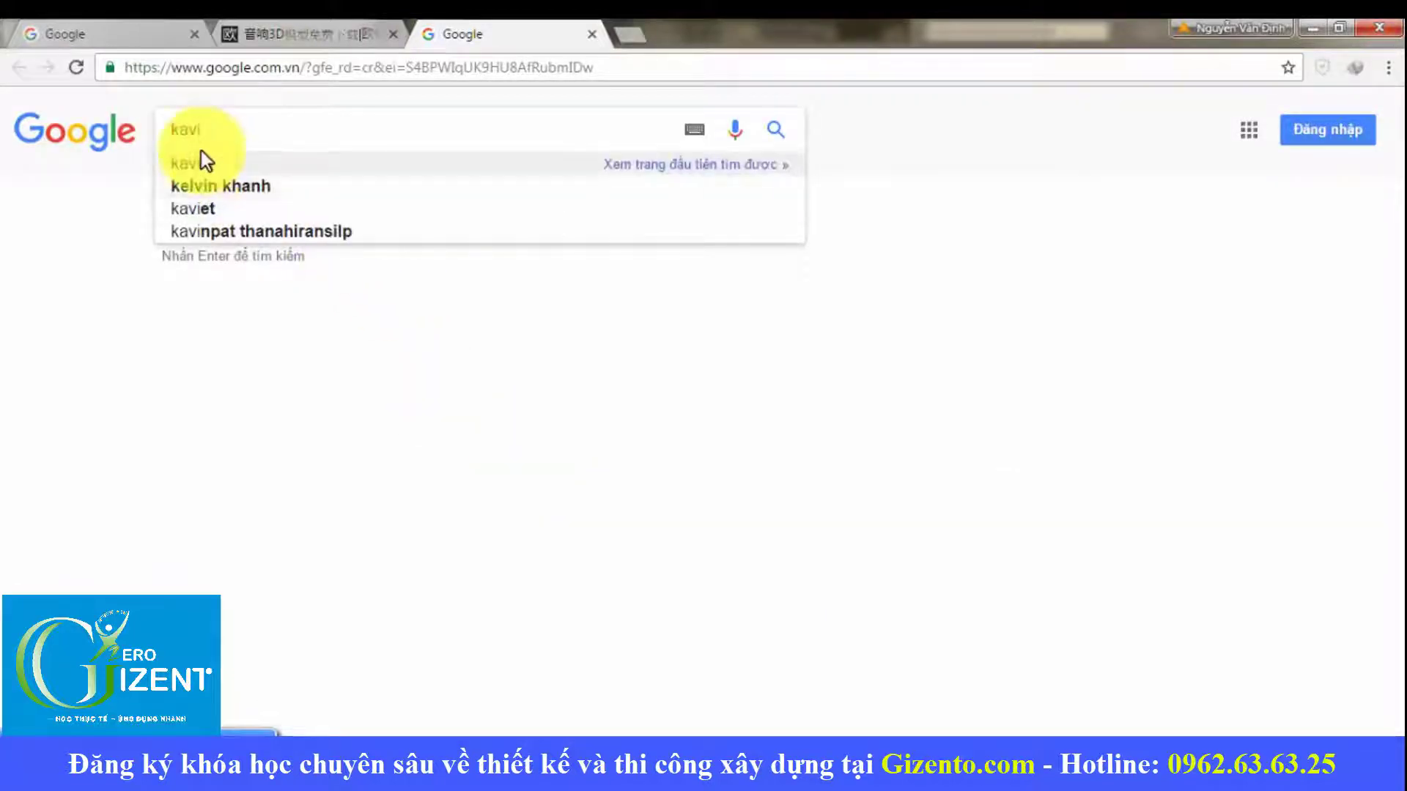
pyautogui.write('la')
pyautogui.press('Return')
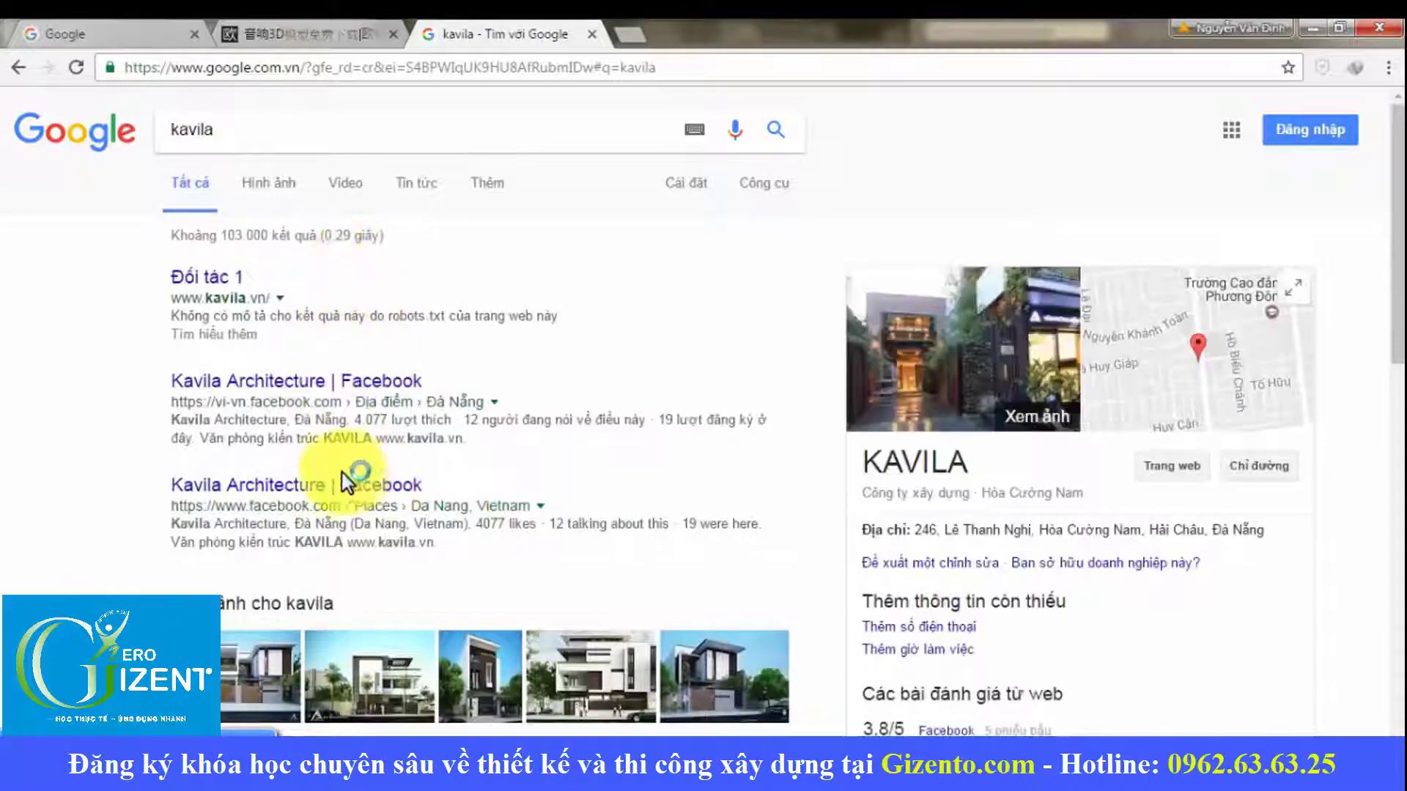
# Step: Browse the kavila search results, then close that tab
pyautogui.scroll(-4, 343, 483)
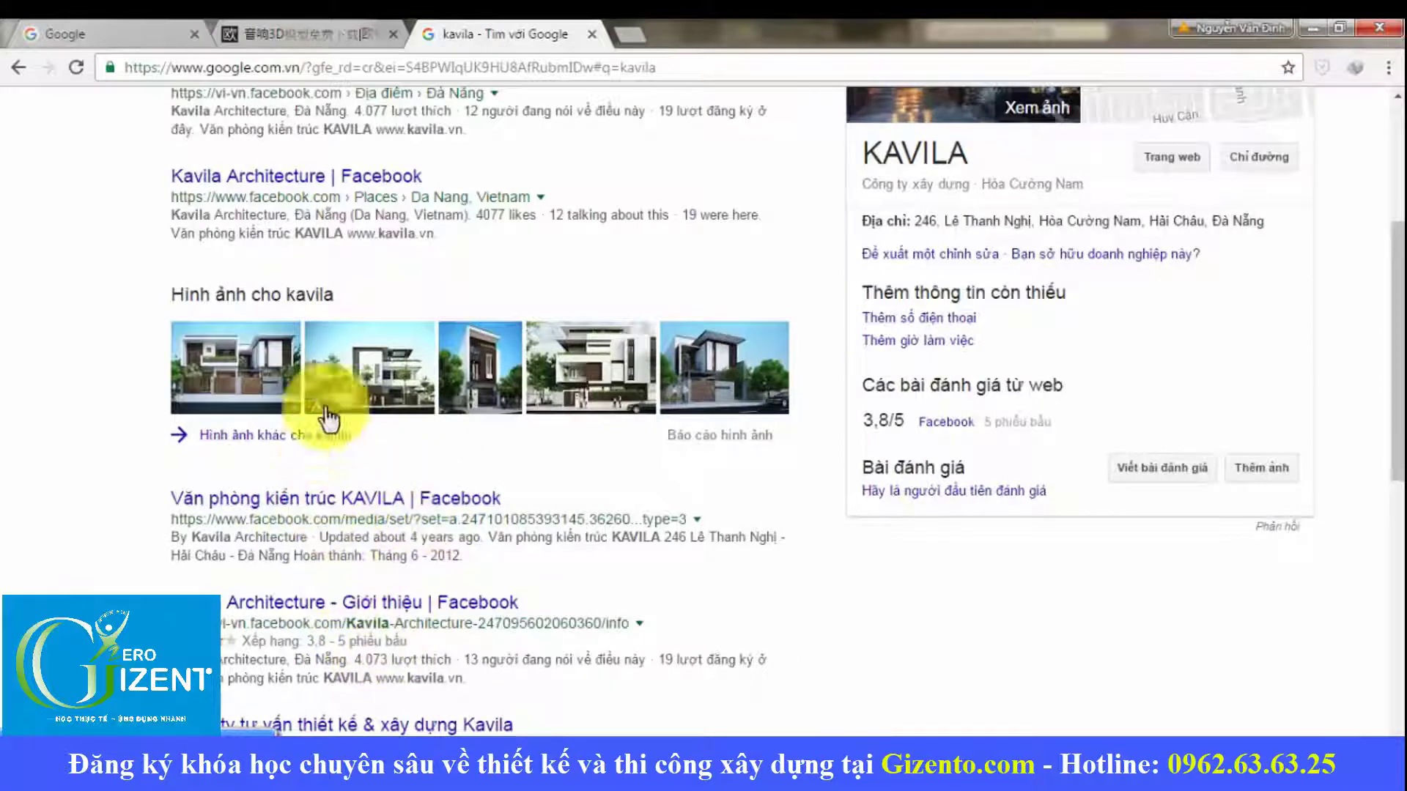
pyautogui.scroll(-1, 328, 440)
pyautogui.scroll(2, 341, 381)
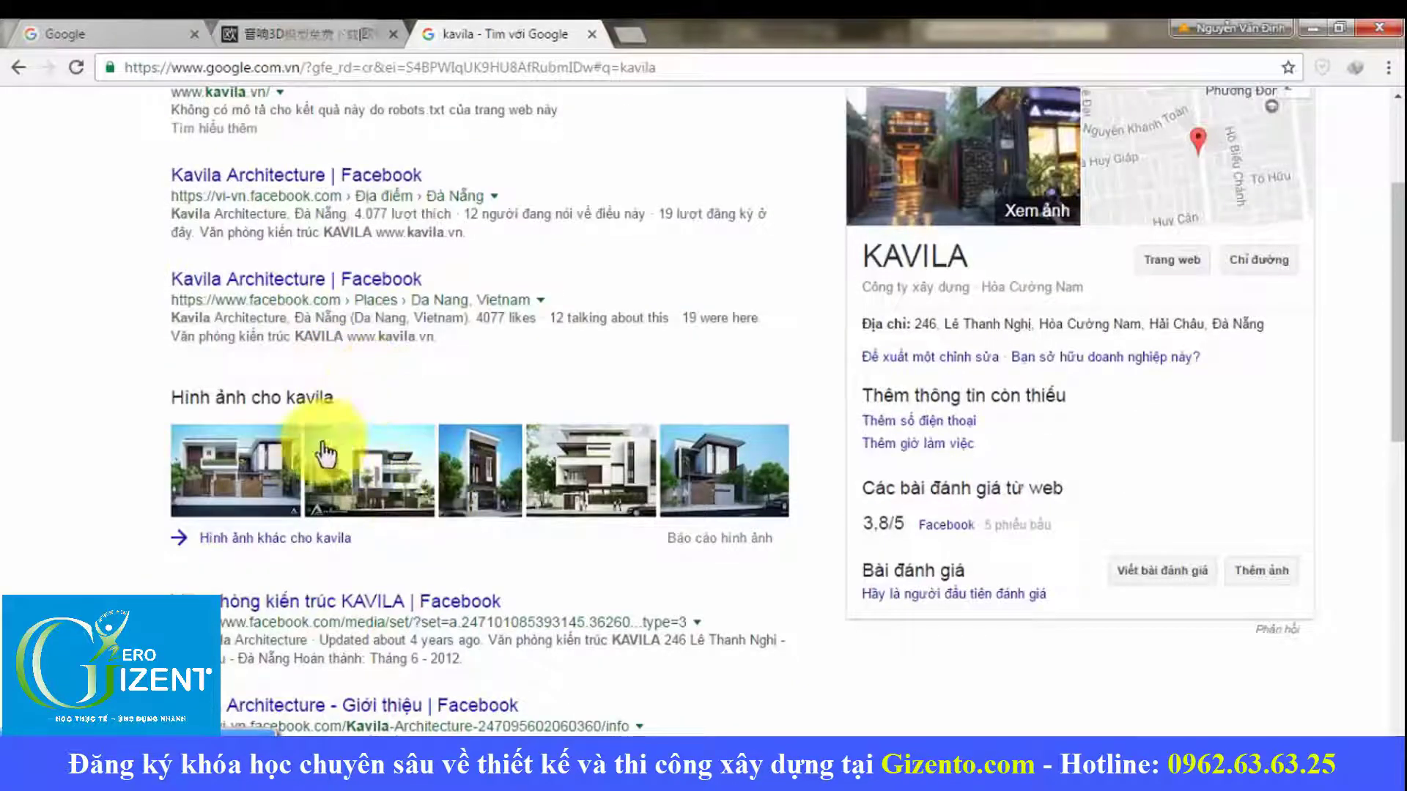
pyautogui.scroll(-1, 289, 480)
pyautogui.scroll(-3, 293, 478)
pyautogui.scroll(2, 301, 484)
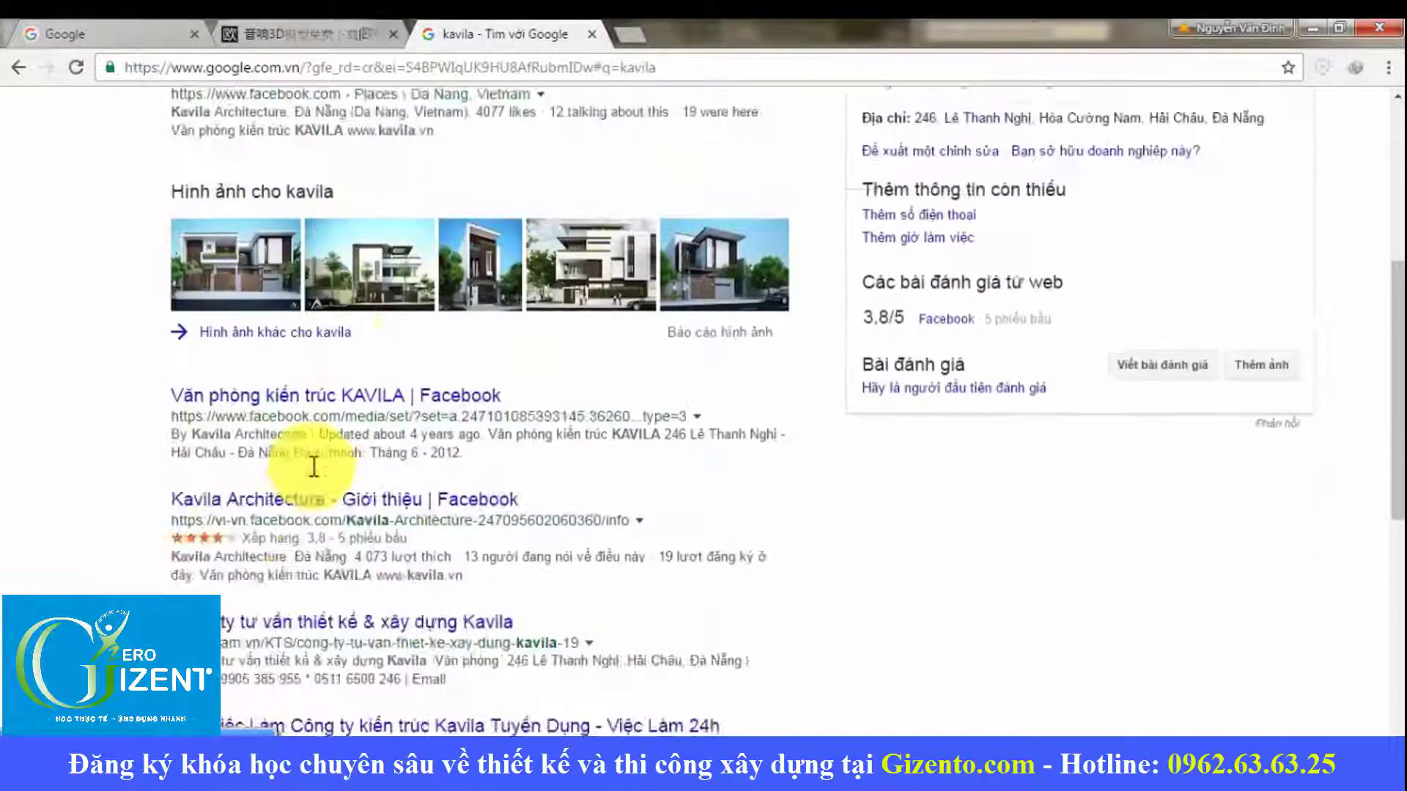
pyautogui.scroll(1, 366, 366)
pyautogui.scroll(2, 485, 281)
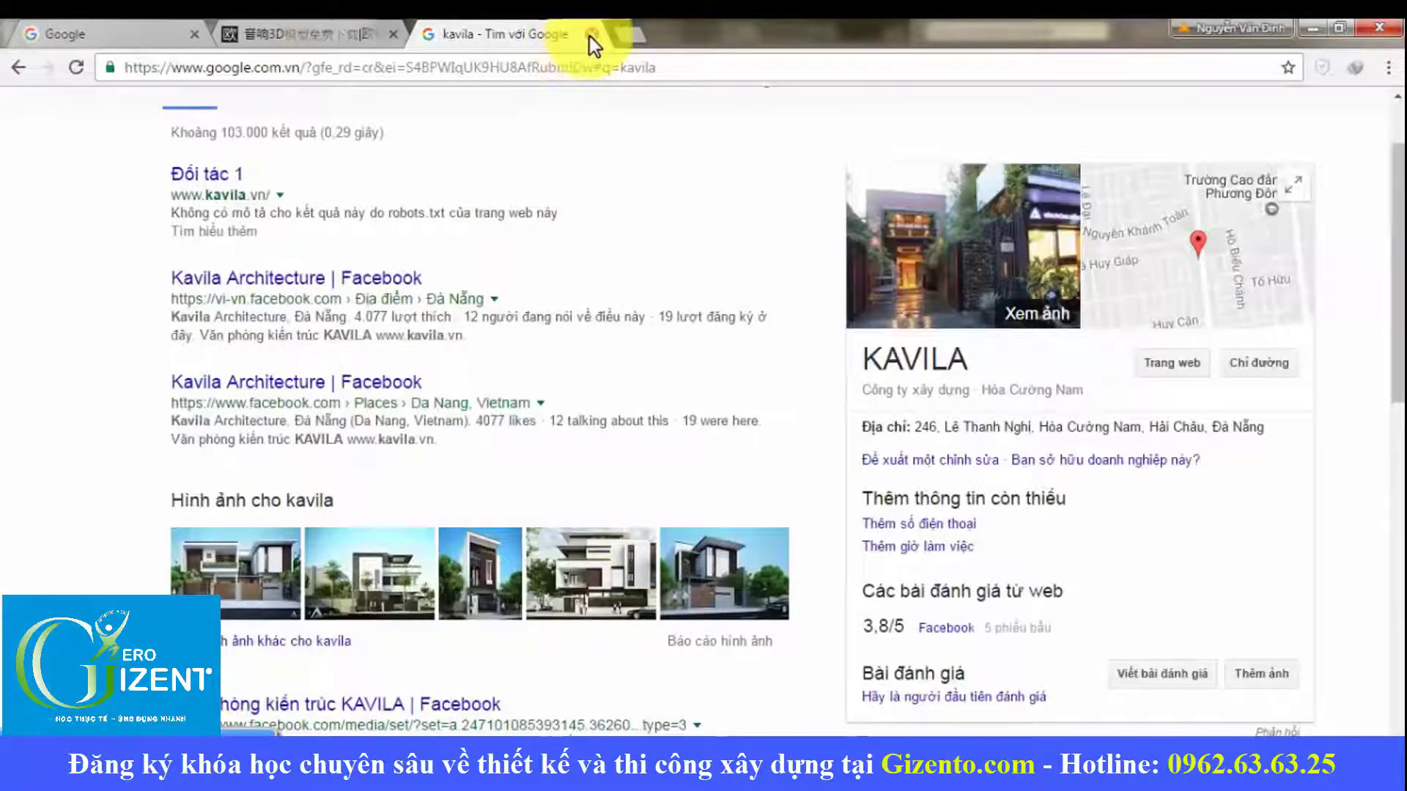
pyautogui.click(590, 37)
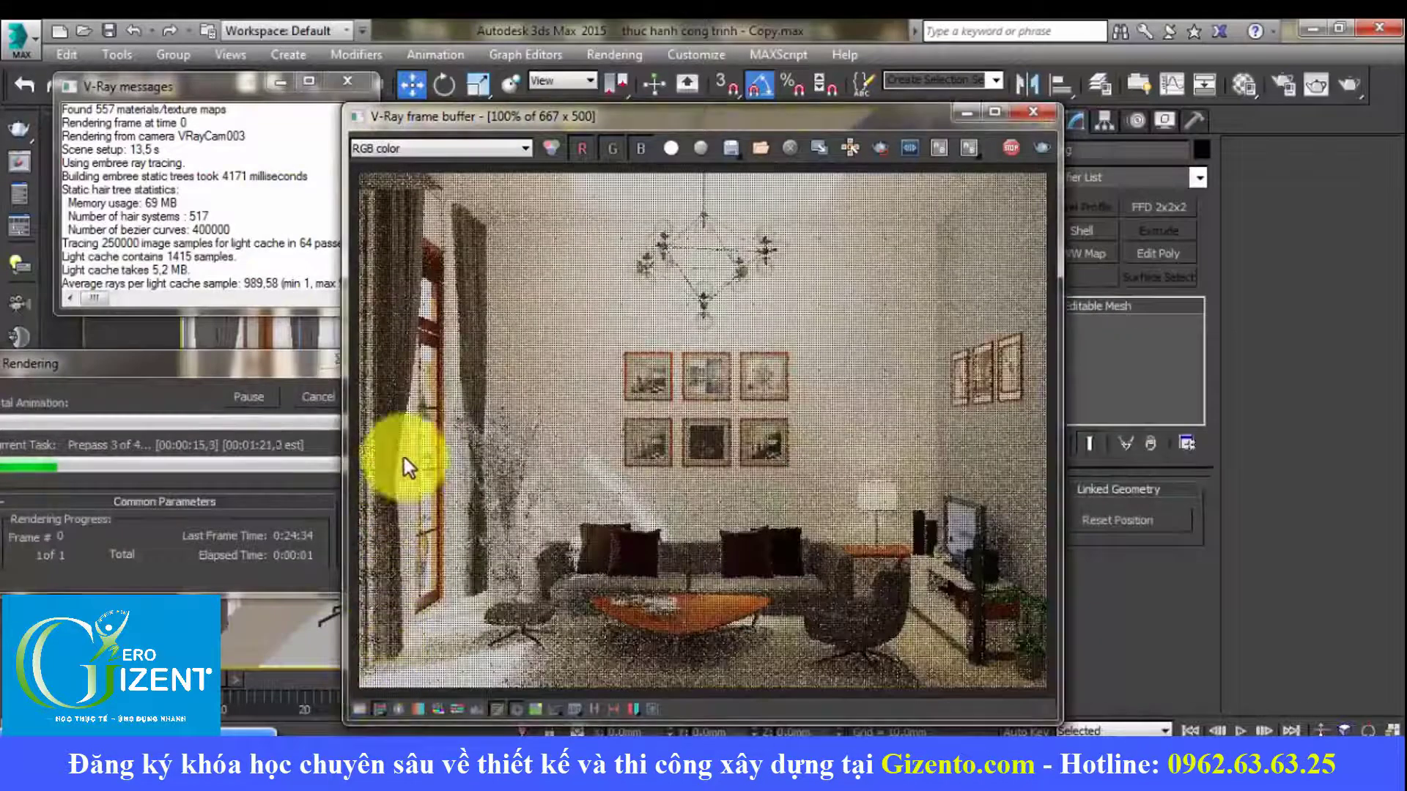
# Step: Open the V-Ray colour corrections and lift the tone curve to brighten the render
pyautogui.click(359, 709)
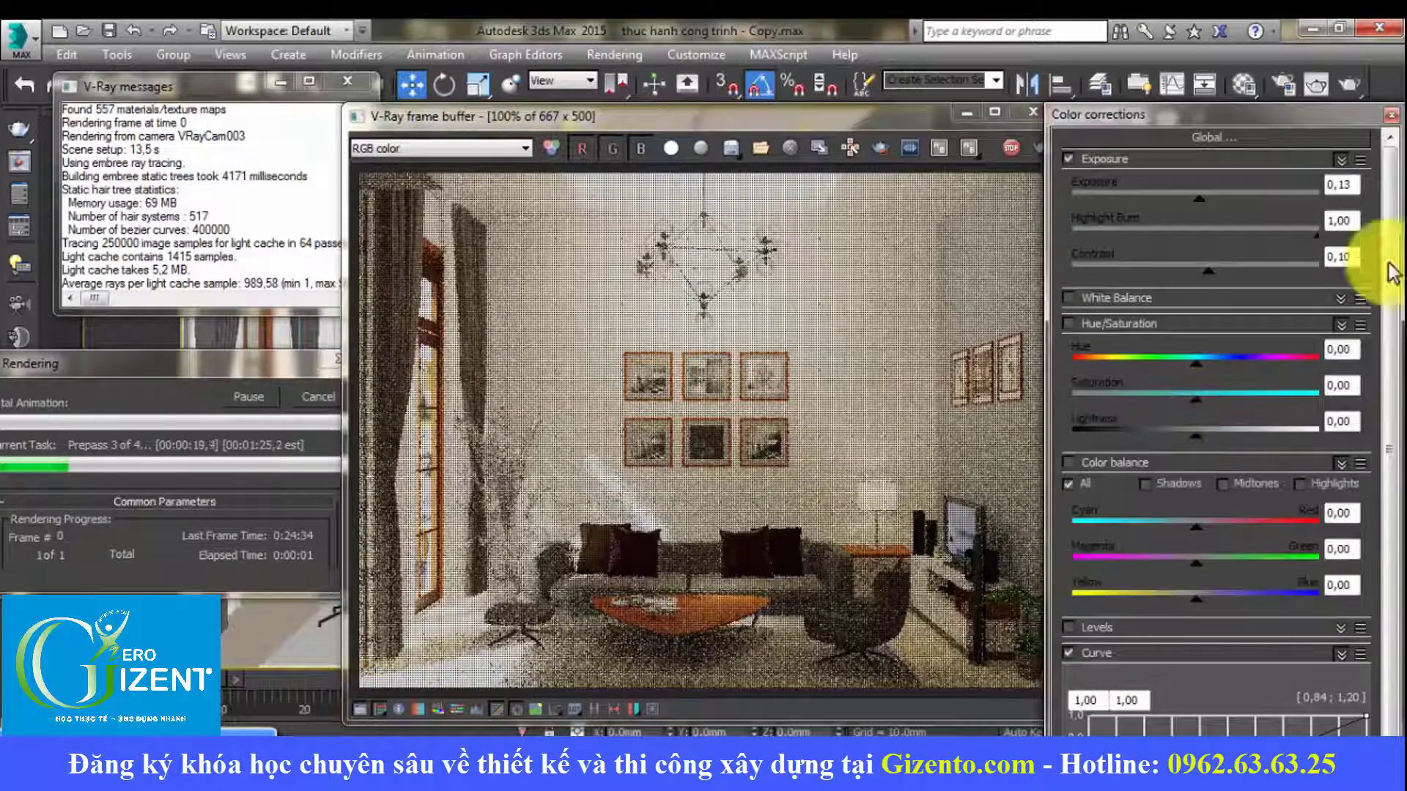
pyautogui.moveTo(1277, 112); pyautogui.dragTo(1273, 67)
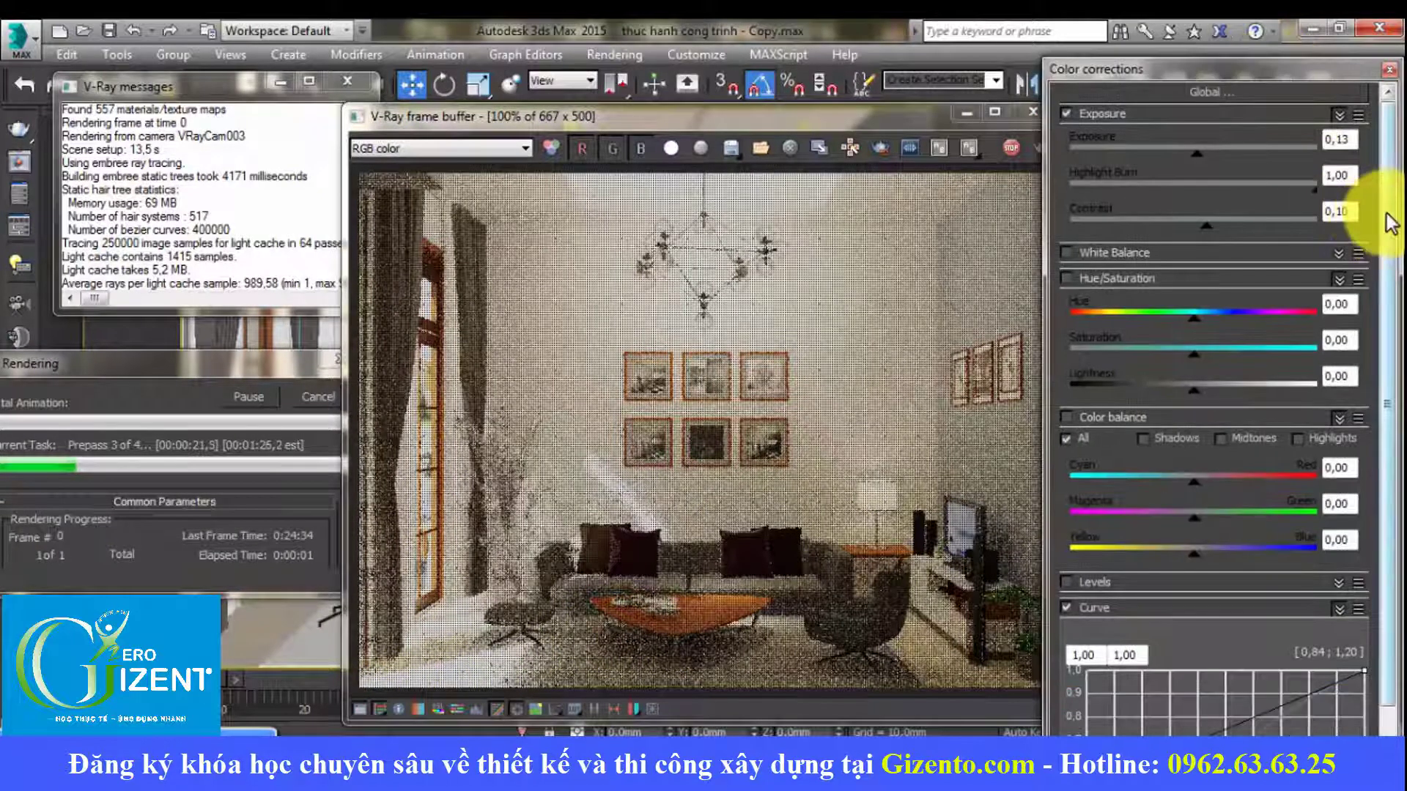
pyautogui.scroll(-2, 1378, 227)
pyautogui.moveTo(1198, 651); pyautogui.dragTo(1229, 649)
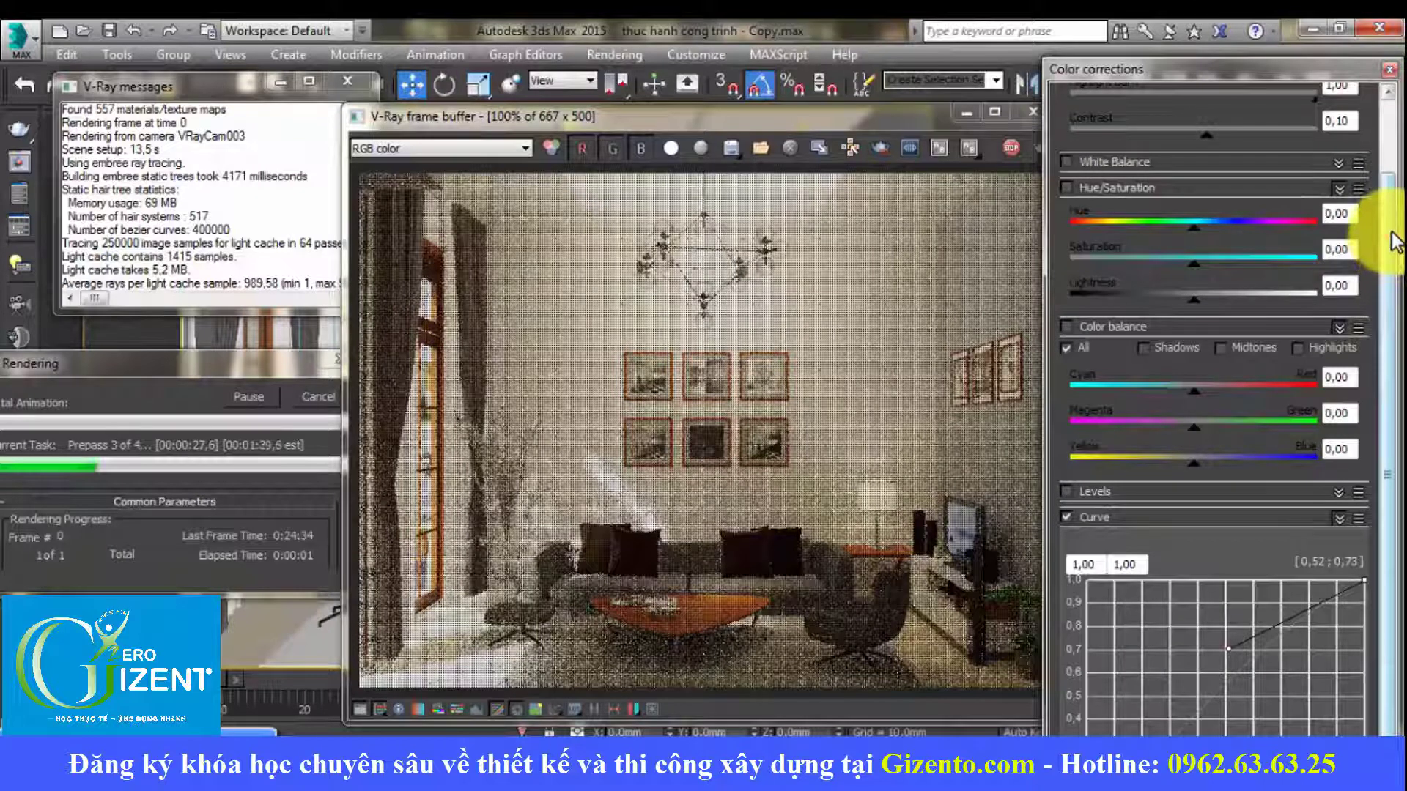
pyautogui.scroll(2, 1385, 234)
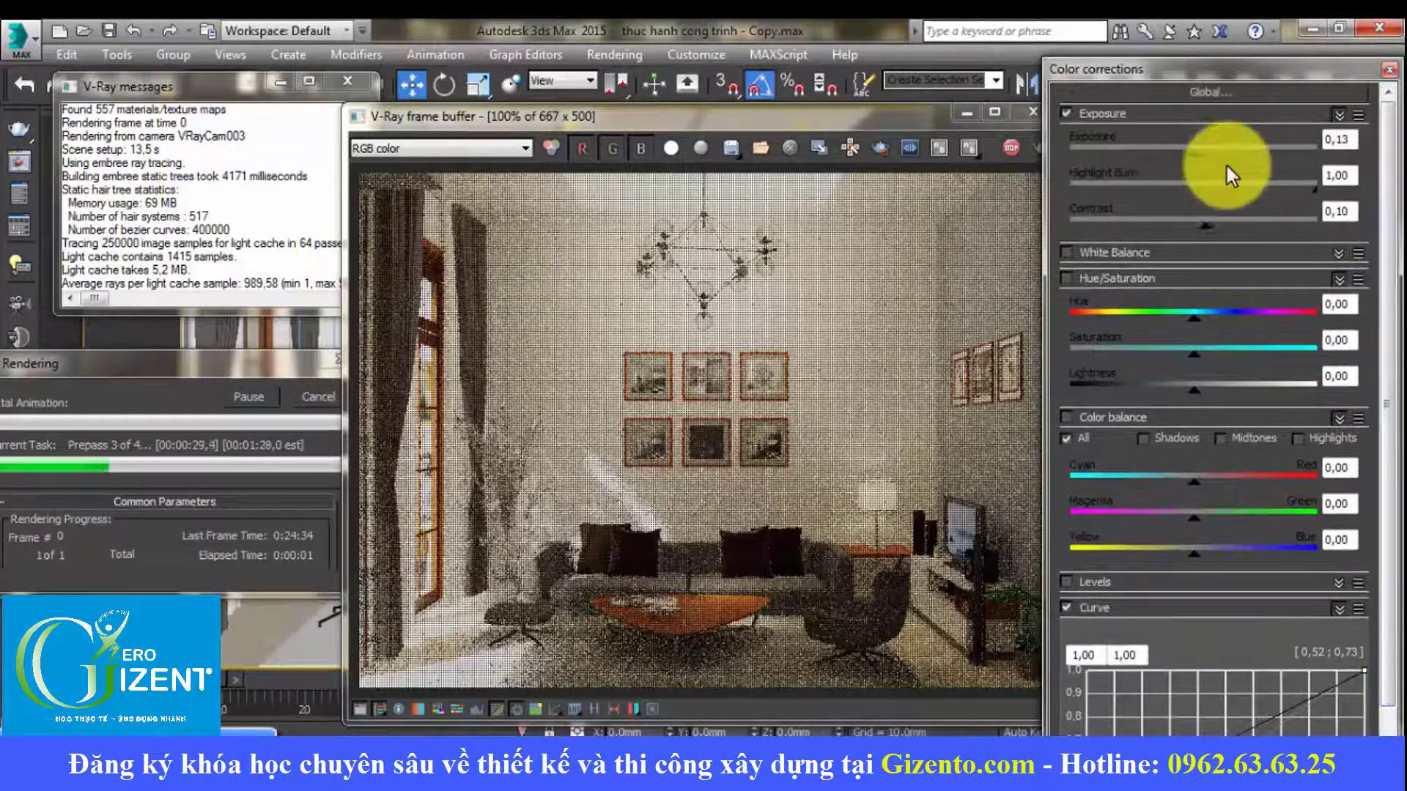
# Step: Set exposure to 0,13 and contrast to 0,03, then close the colour corrections
pyautogui.moveTo(1196, 152); pyautogui.dragTo(1193, 155)
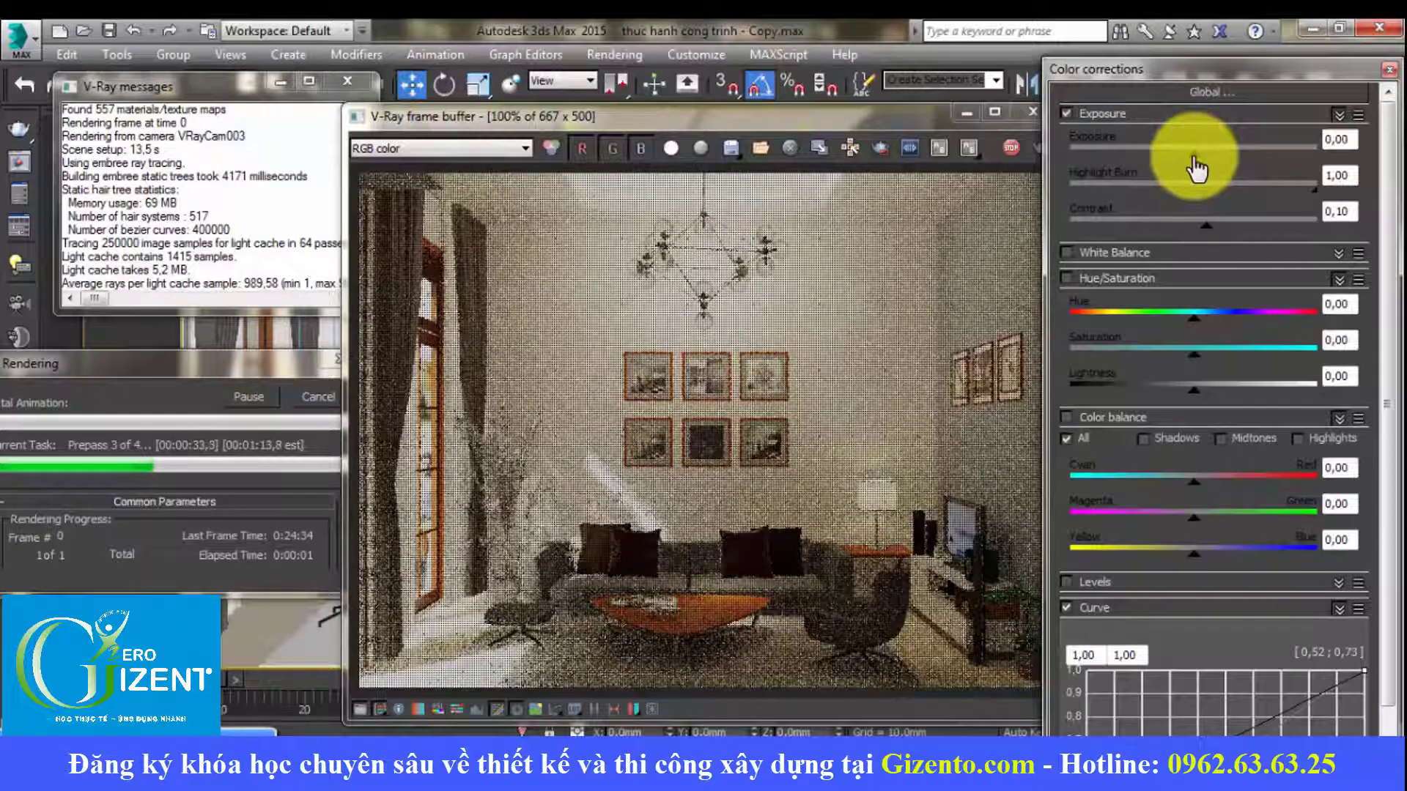
pyautogui.moveTo(1208, 226)
pyautogui.mouseDown()
pyautogui.moveTo(1224, 226)
pyautogui.moveTo(1198, 243)
pyautogui.mouseUp()
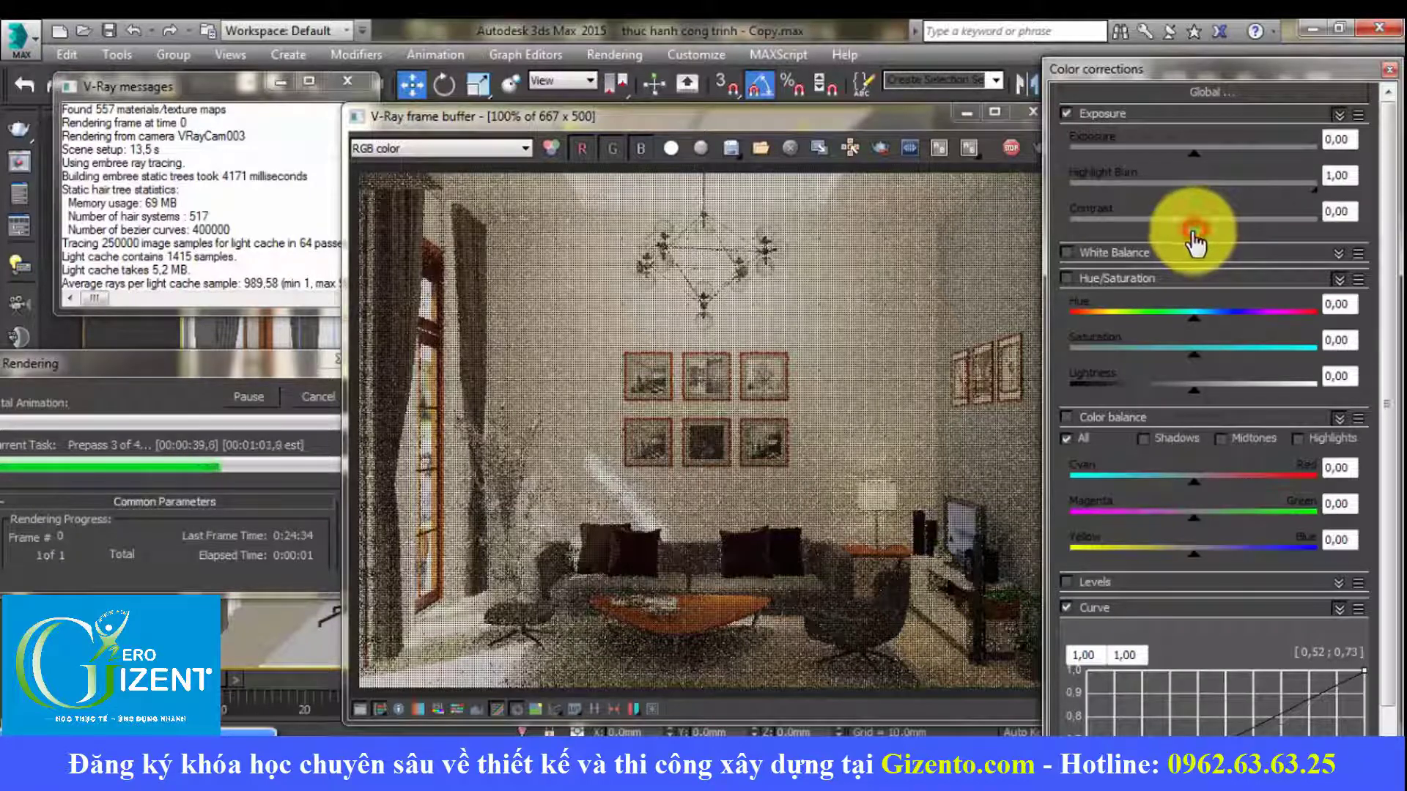
pyautogui.moveTo(1199, 244); pyautogui.dragTo(1198, 228)
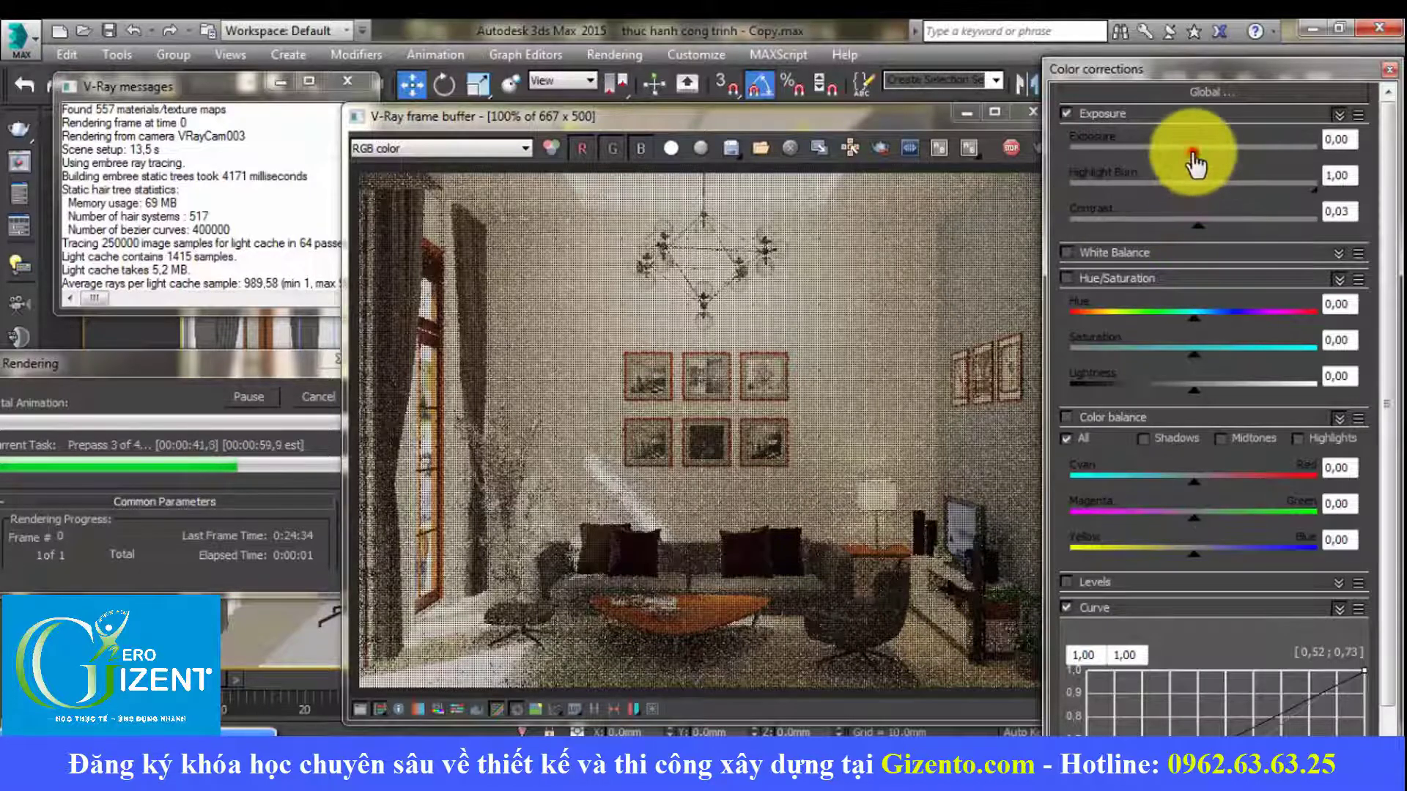
pyautogui.moveTo(1192, 150); pyautogui.dragTo(1194, 147)
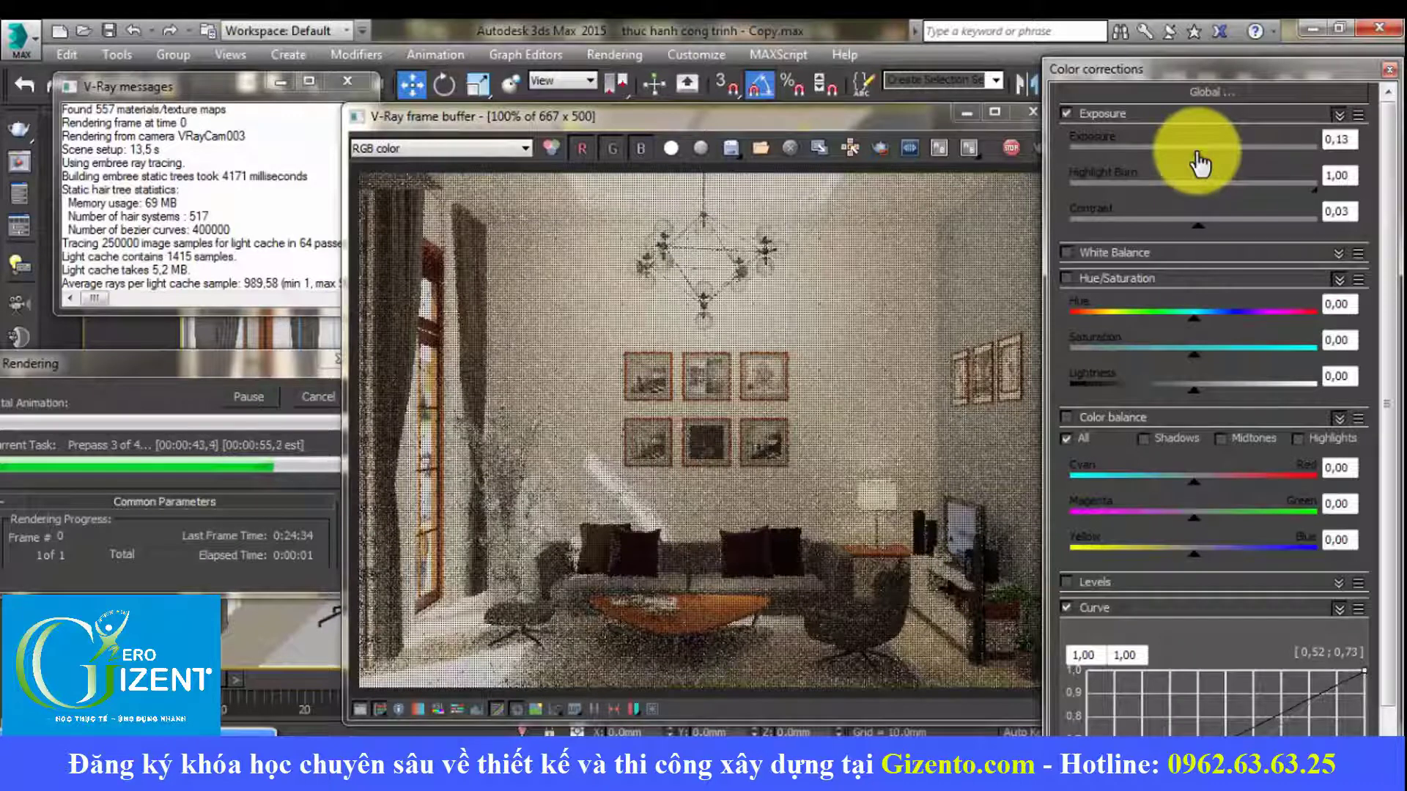
pyautogui.click(1388, 69)
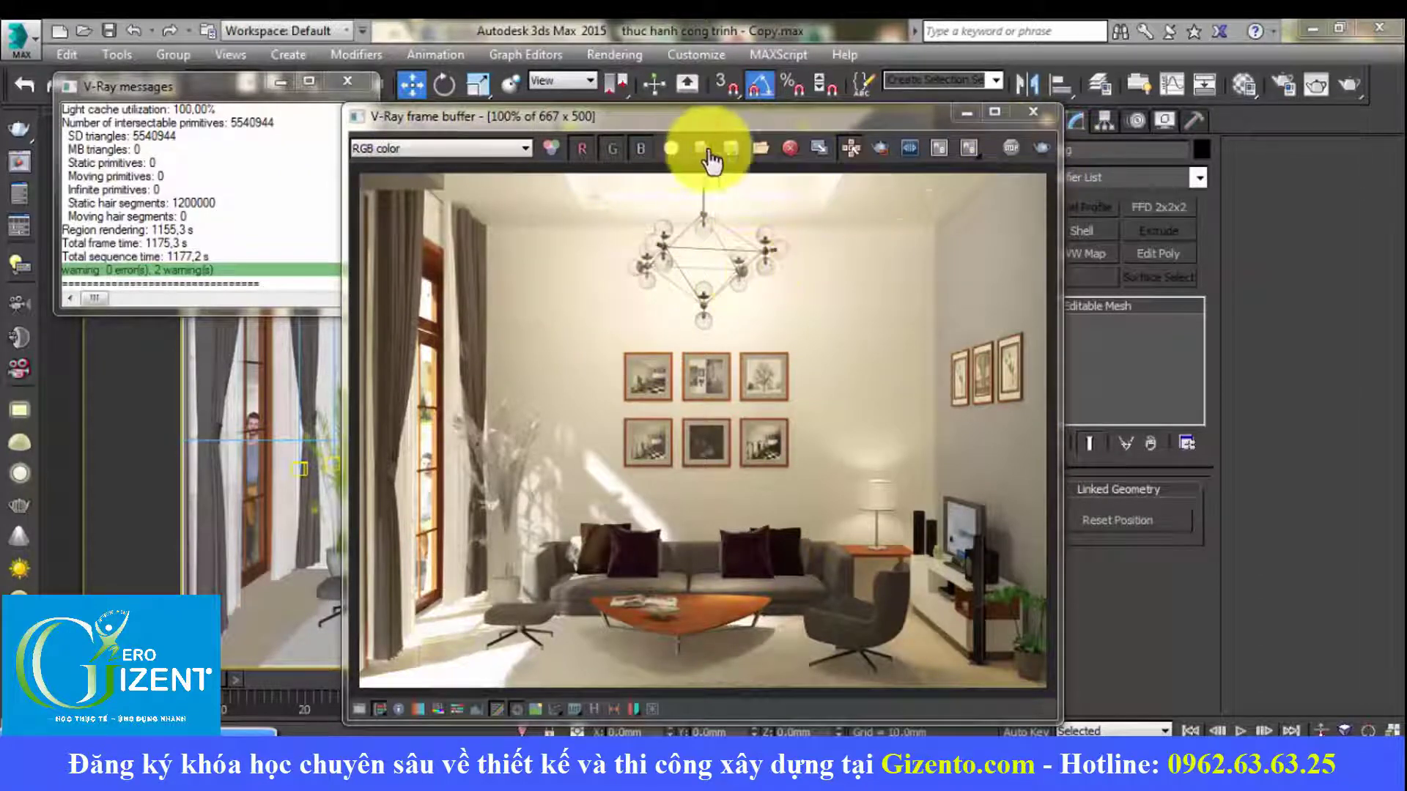
# Step: Save the finished render as JPEG 'a3' in the 'anh ren' folder, quality 95
pyautogui.click(732, 149)
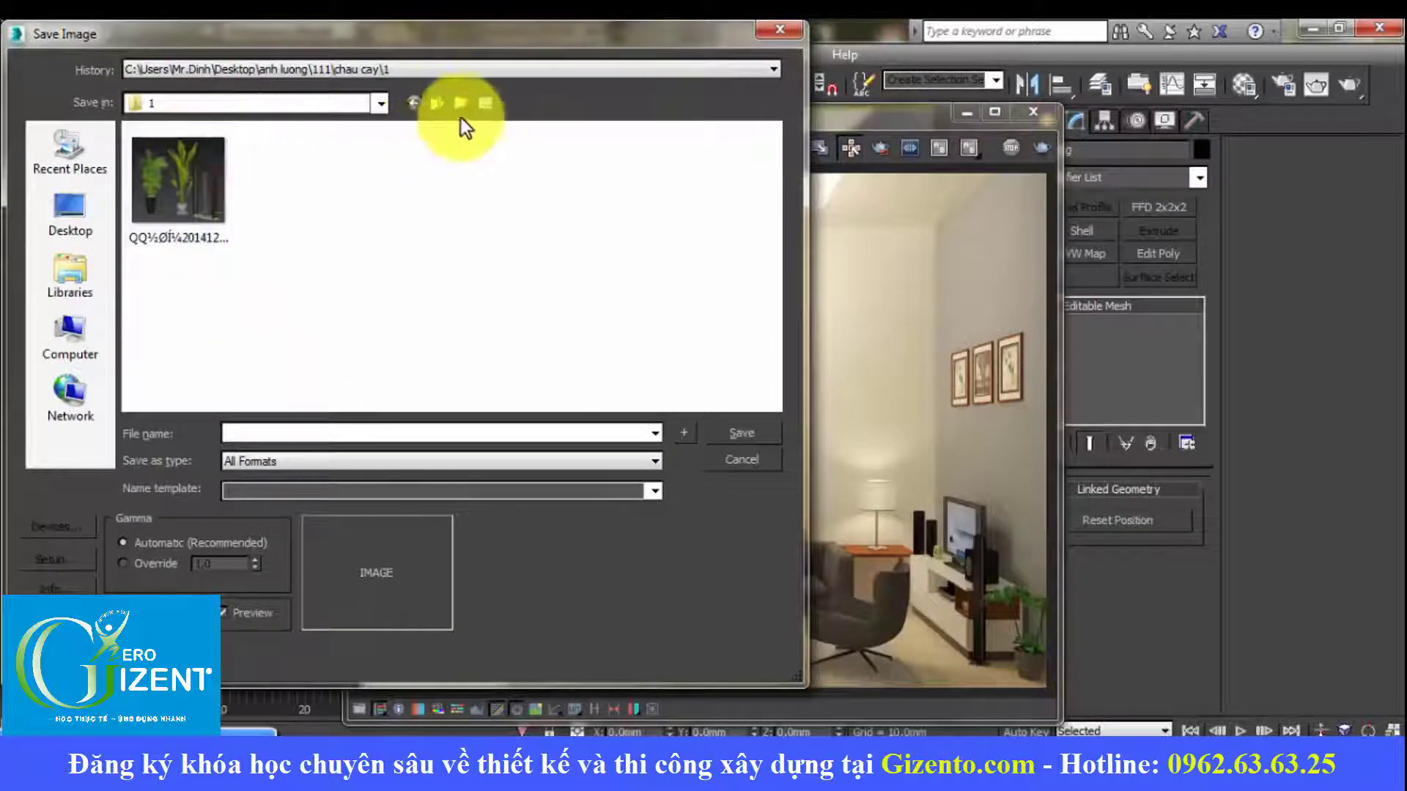
pyautogui.click(434, 104)
pyautogui.click(440, 102)
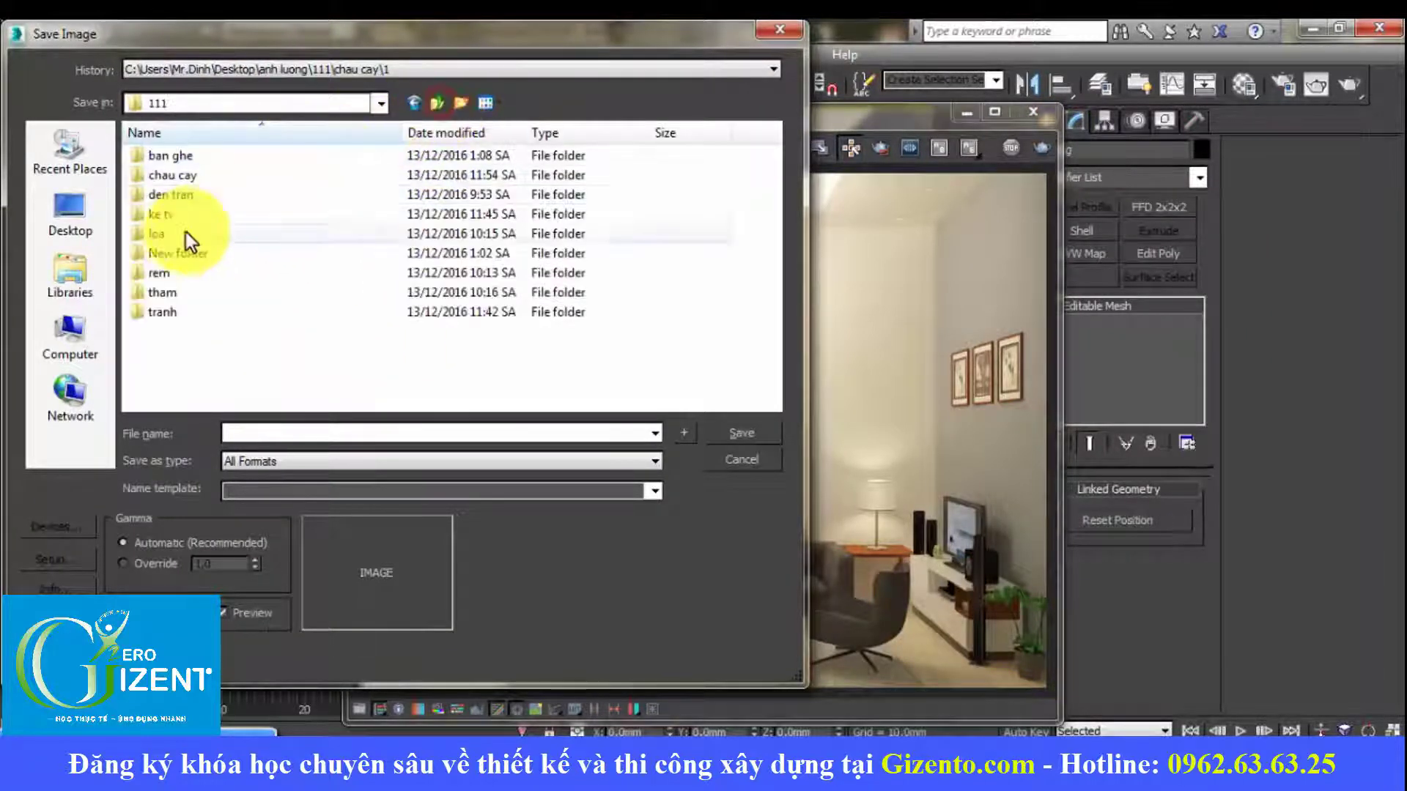
pyautogui.click(438, 103)
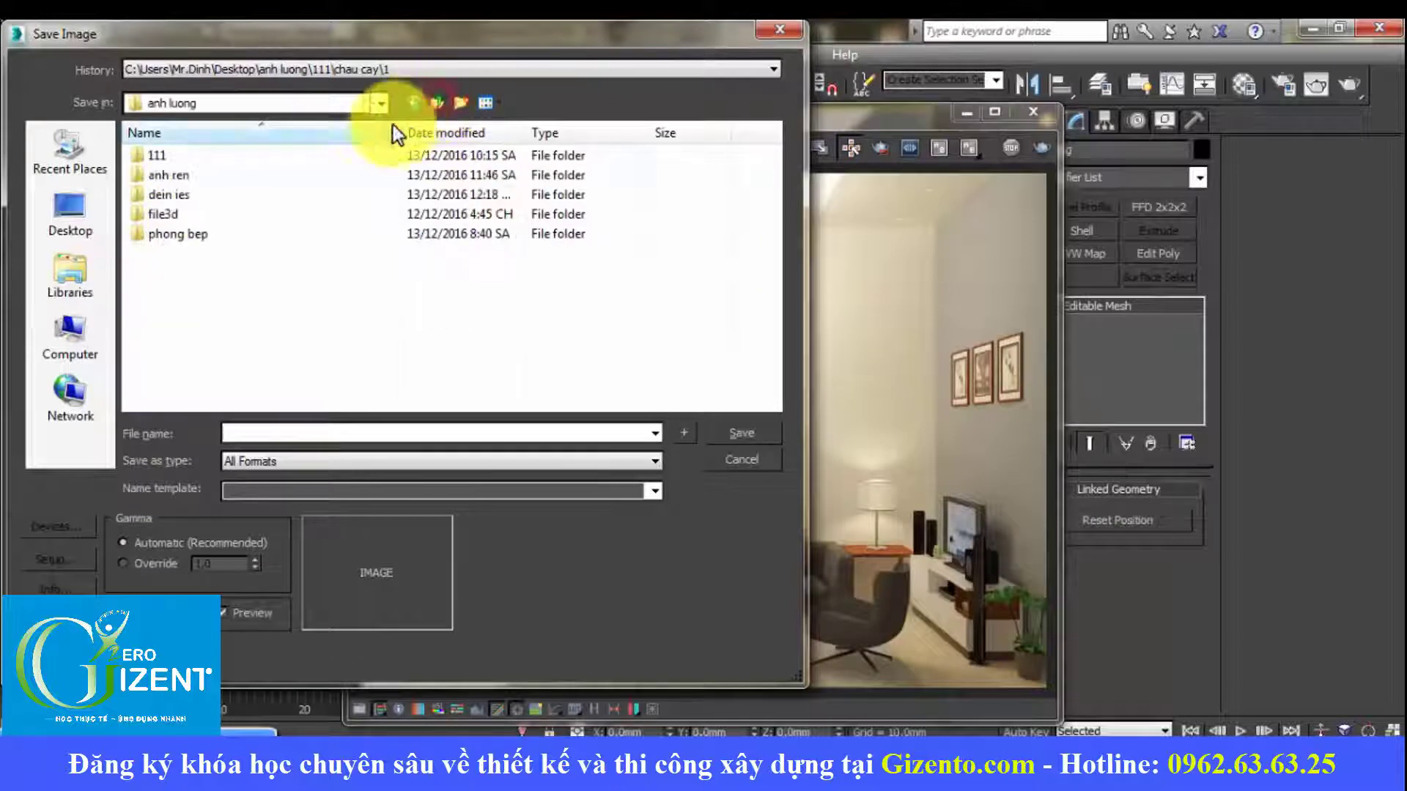
pyautogui.doubleClick(184, 170)
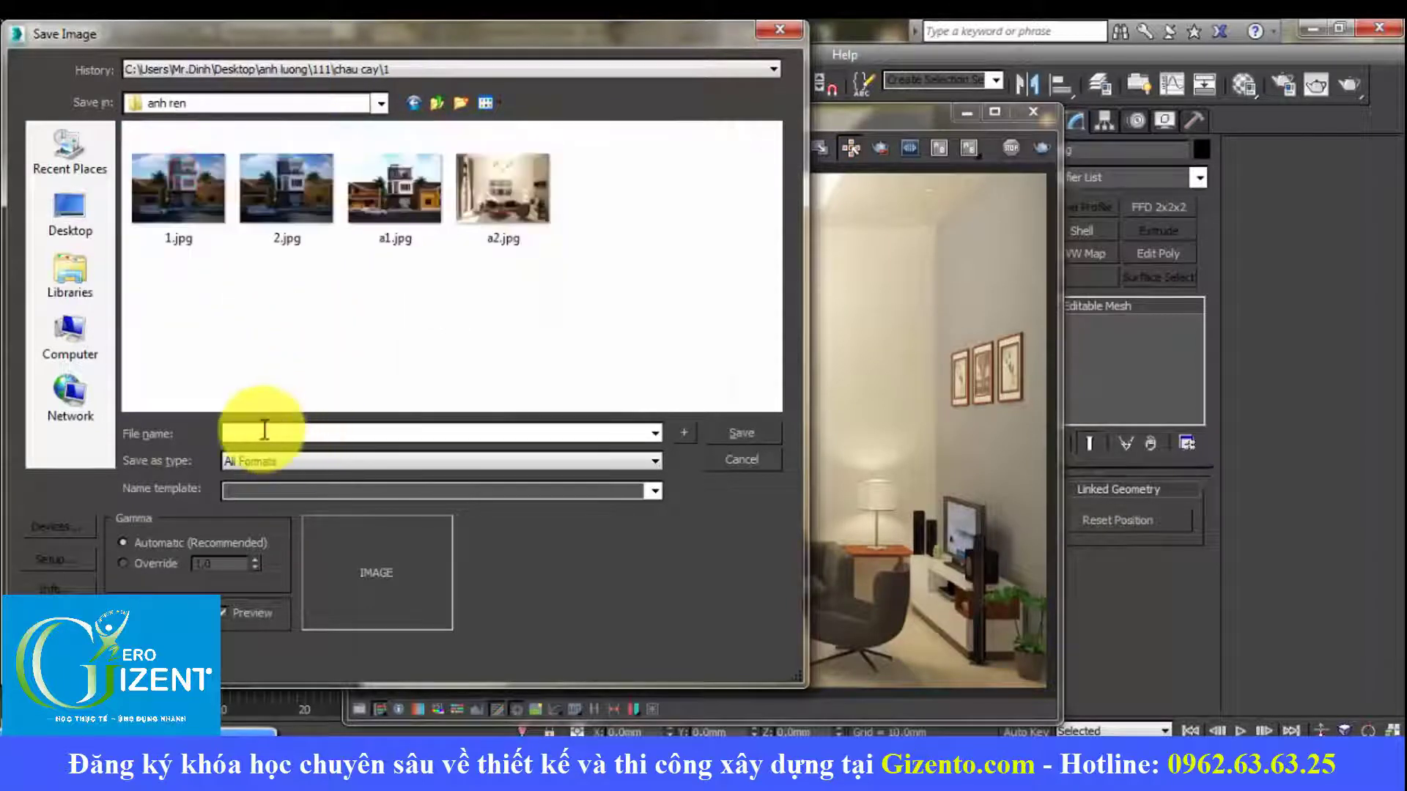
pyautogui.write('a3')
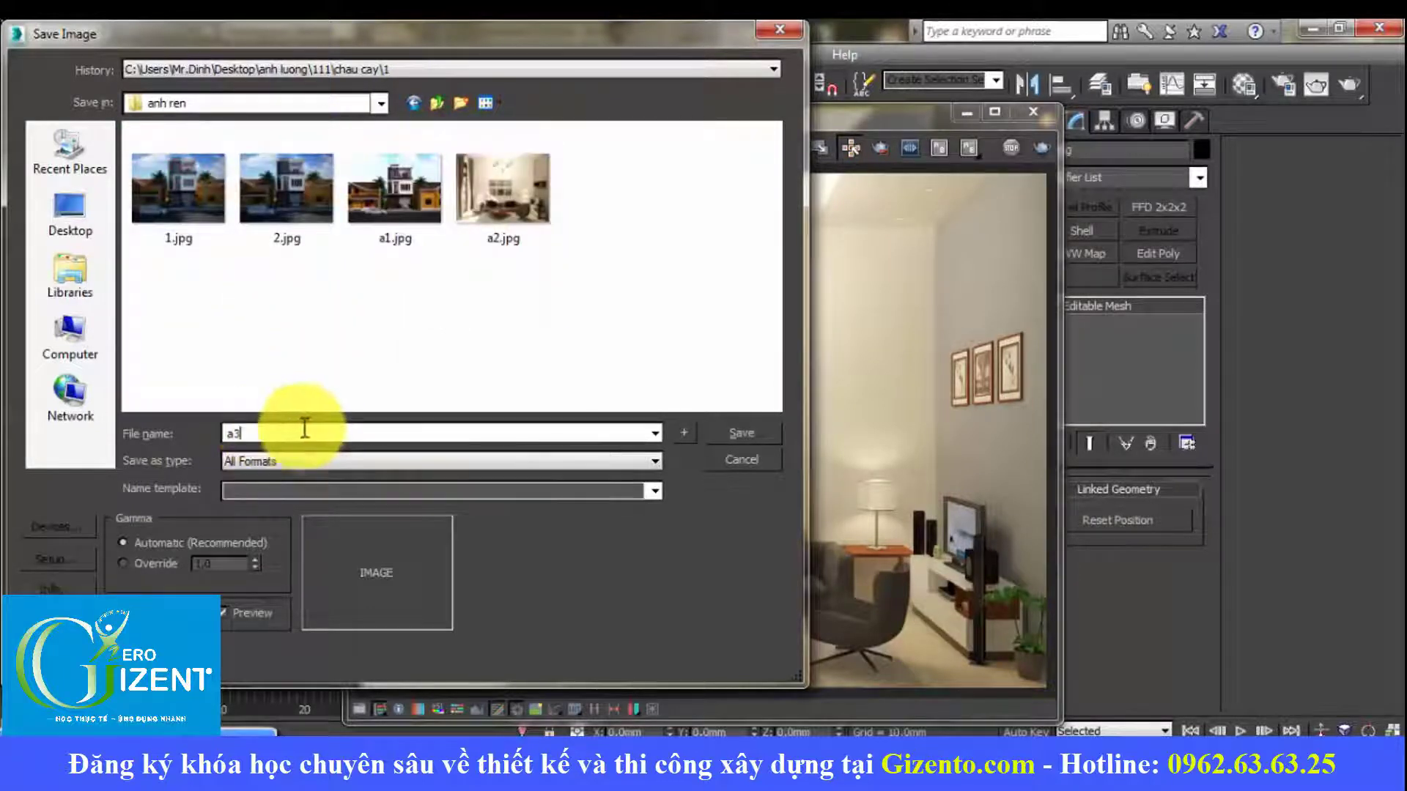
pyautogui.click(459, 462)
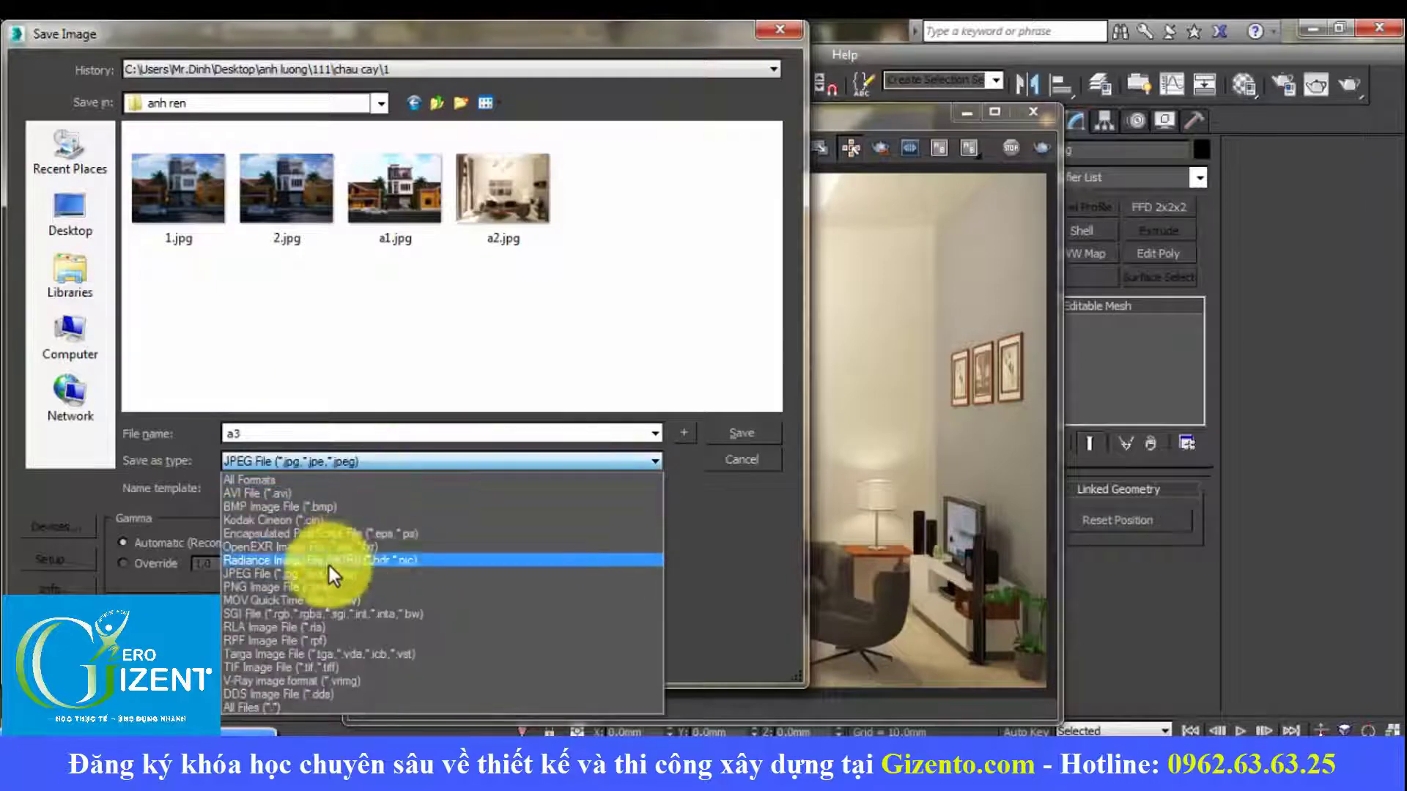
pyautogui.click(324, 570)
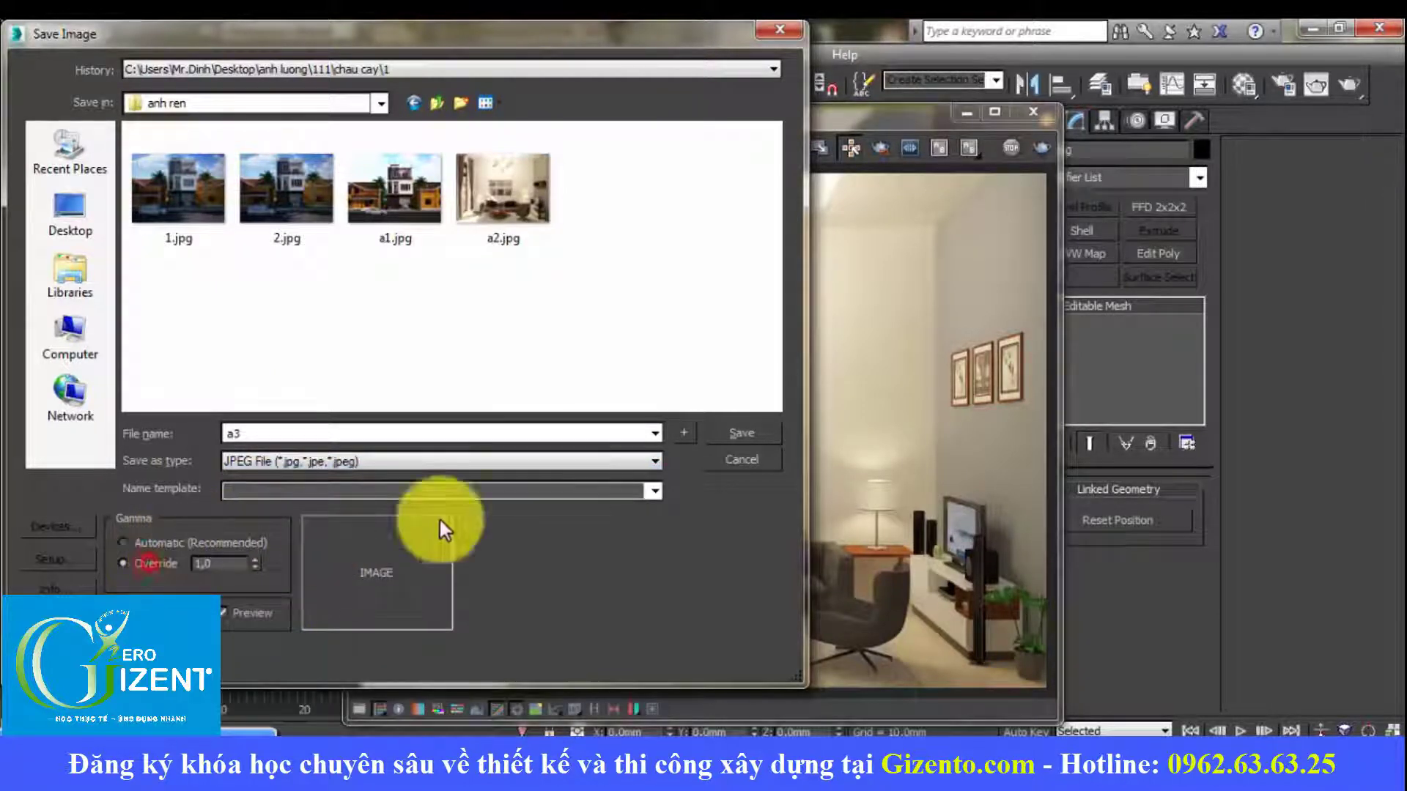
pyautogui.click(753, 430)
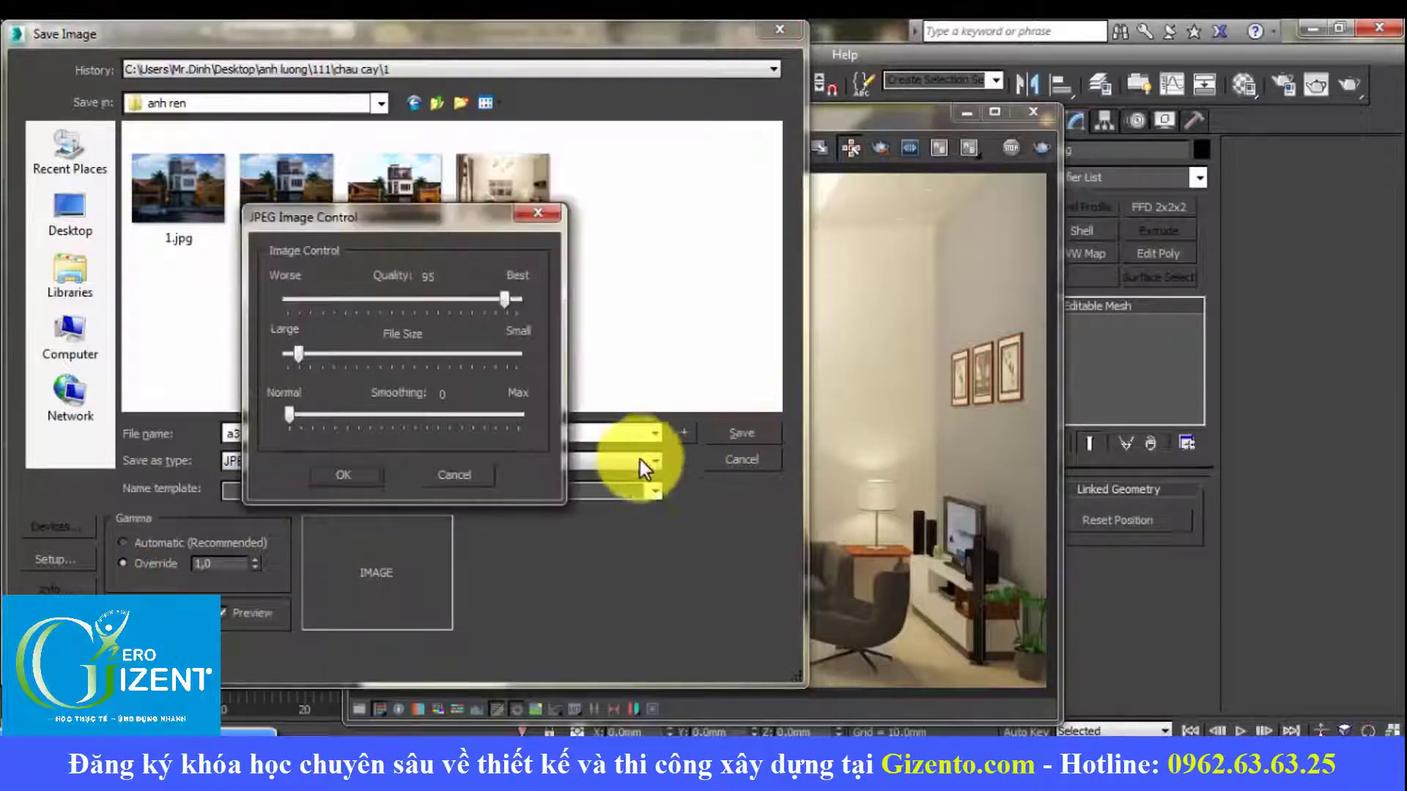
pyautogui.click(392, 482)
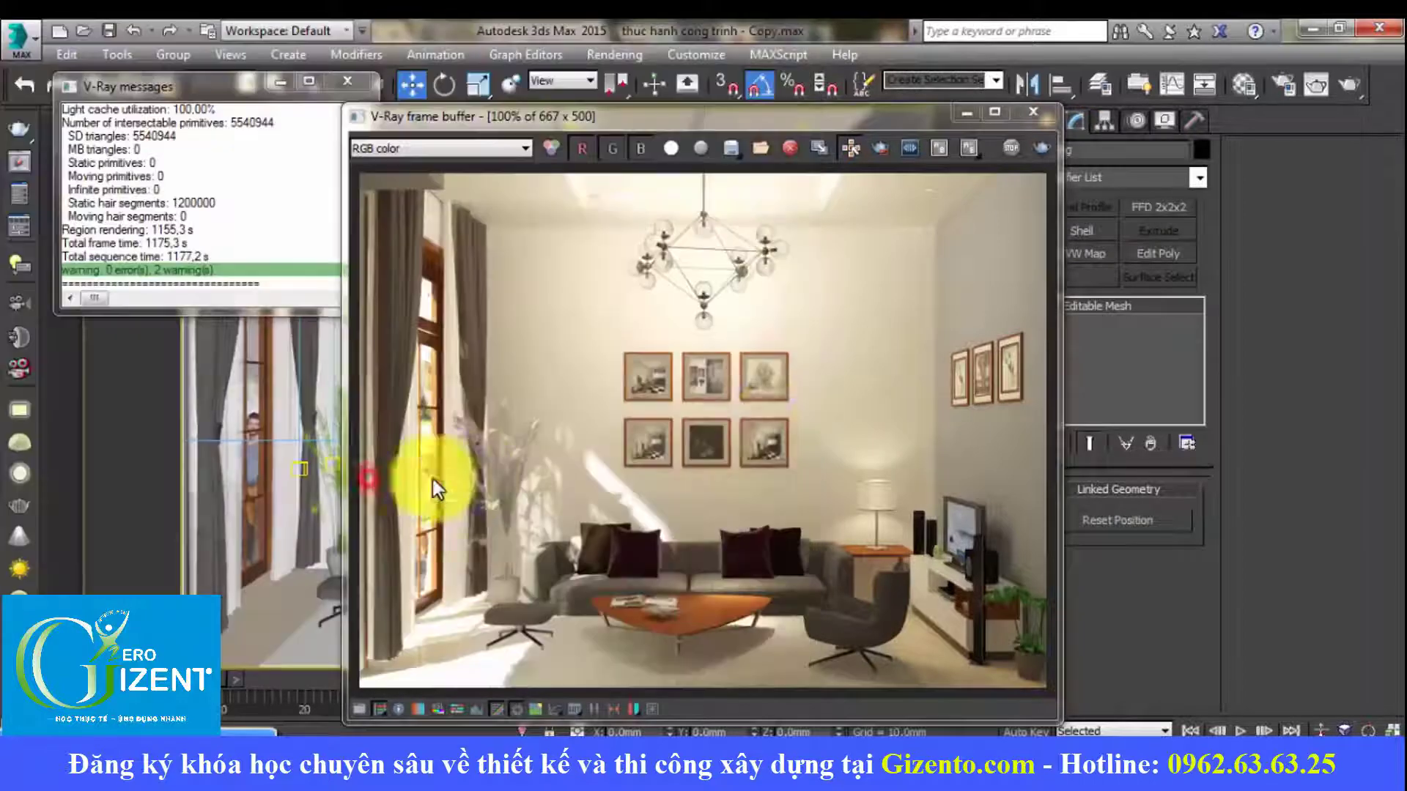
pyautogui.click(1034, 112)
# Step: Close the render log and select the five ceiling cove pieces in wireframe Top view
pyautogui.click(341, 79)
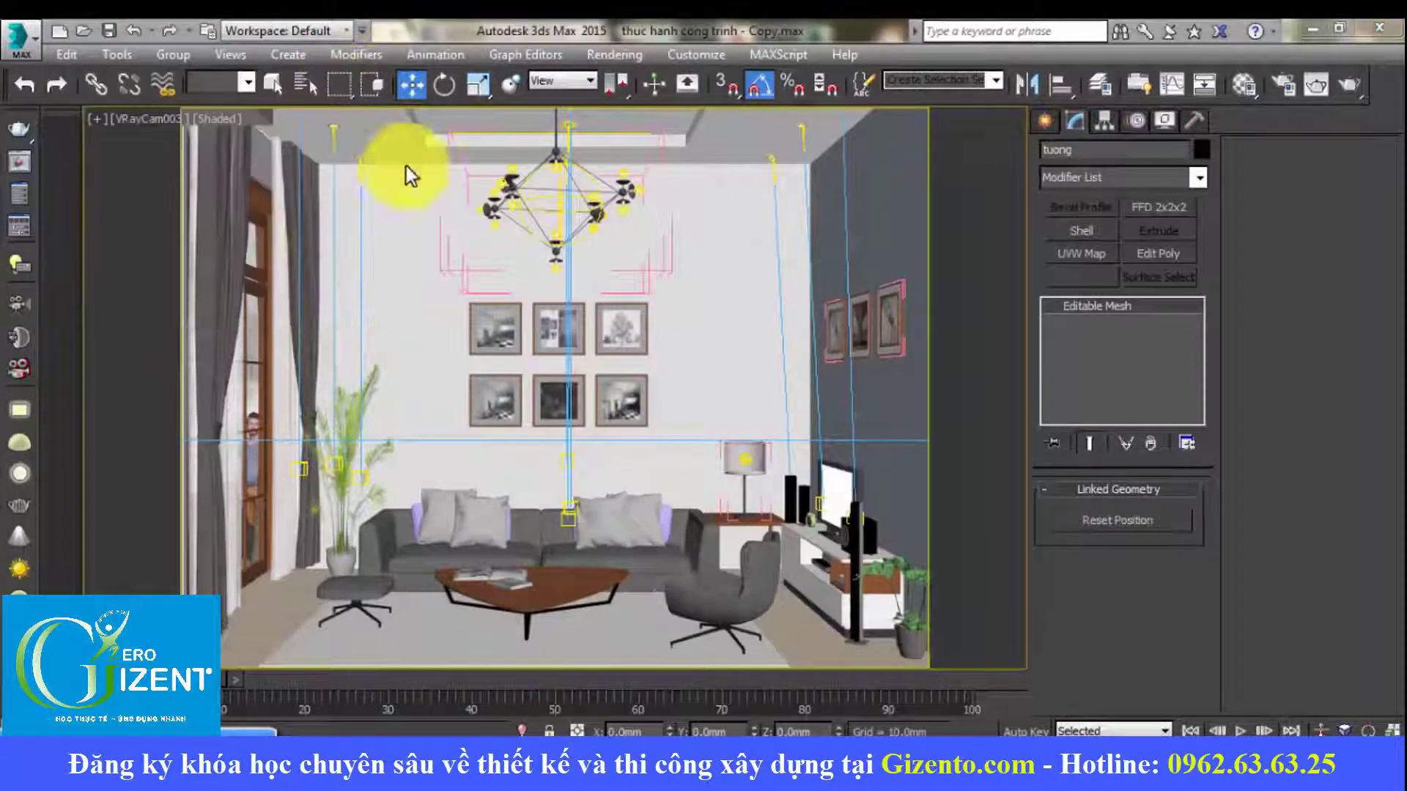
pyautogui.click(716, 123)
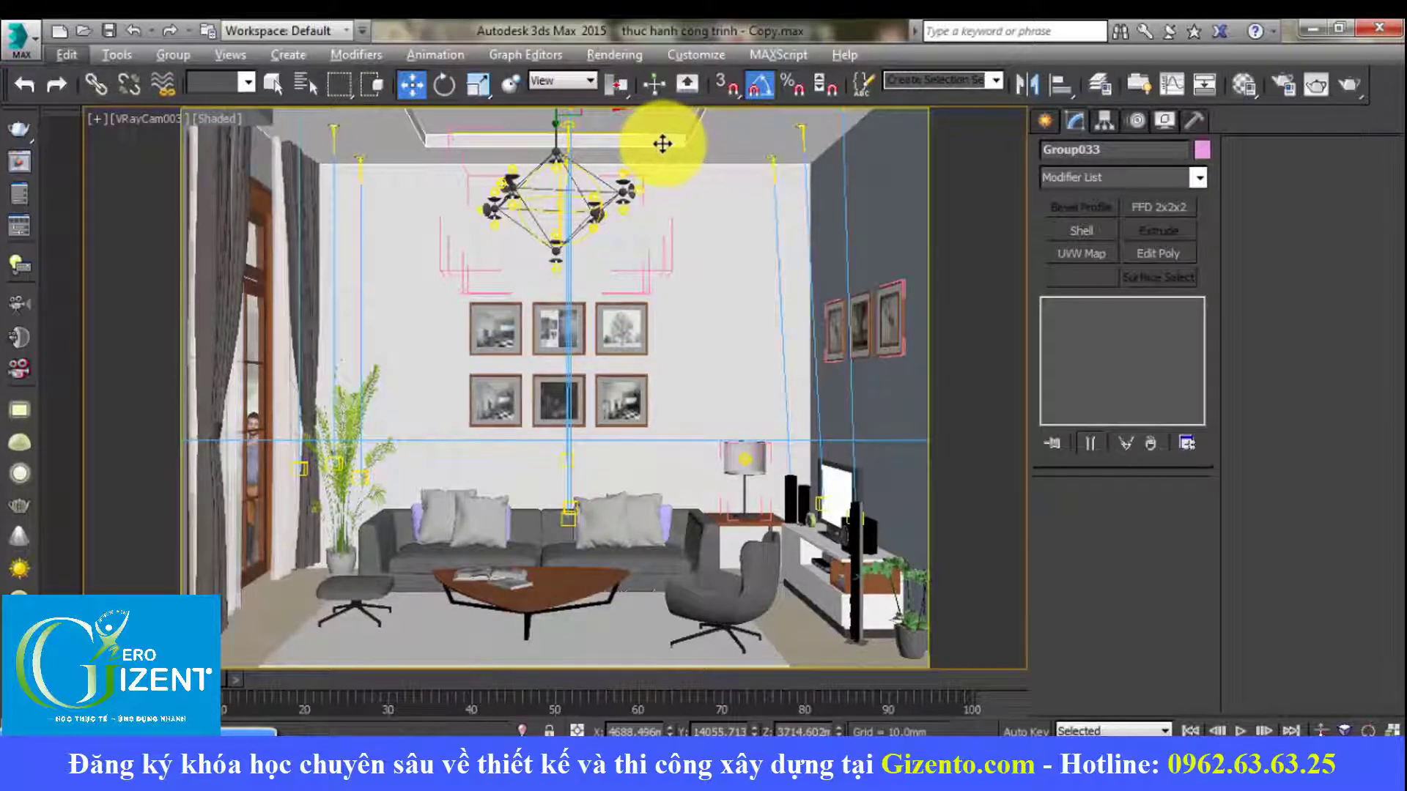
pyautogui.press('F3')
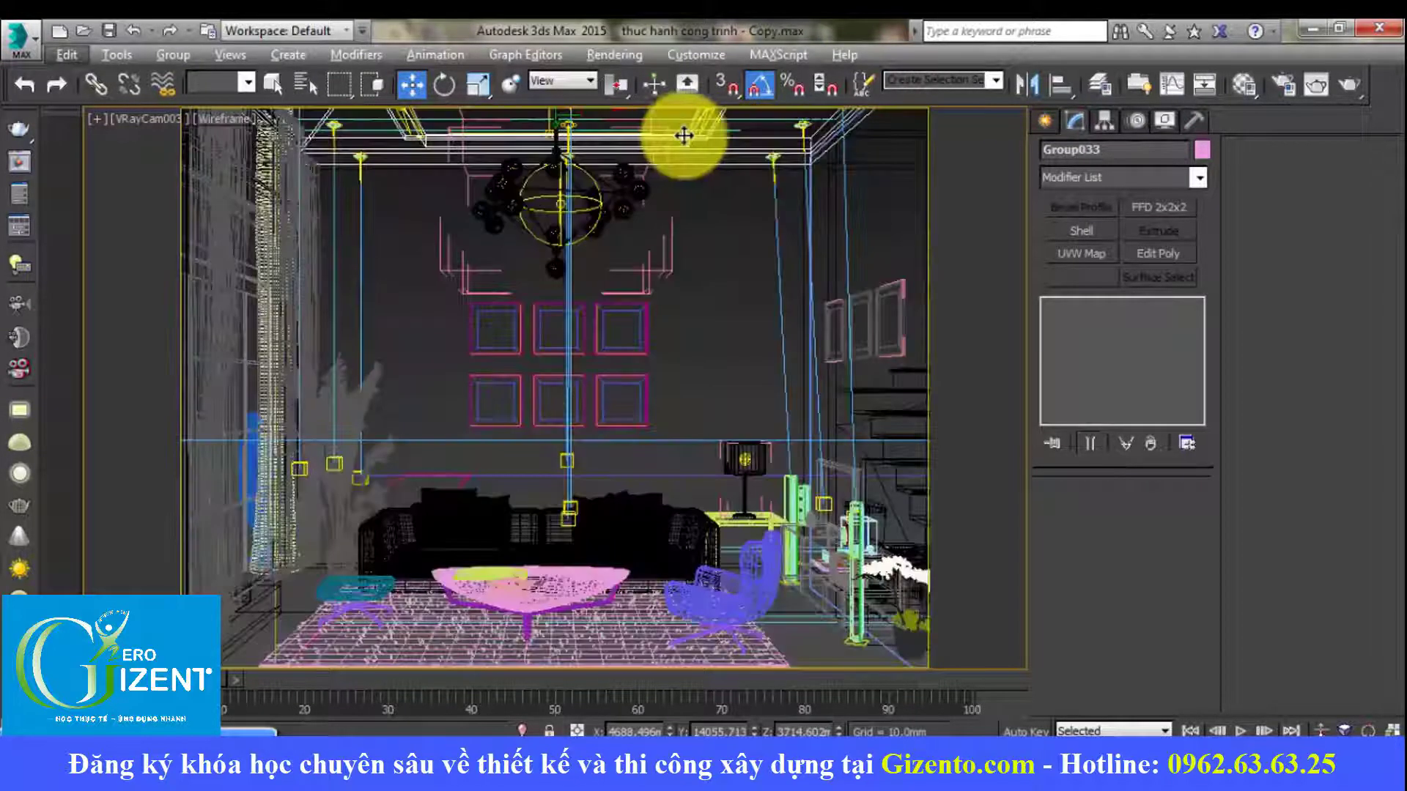
pyautogui.keyDown('ctrl'); pyautogui.click(705, 126); pyautogui.keyUp('ctrl')
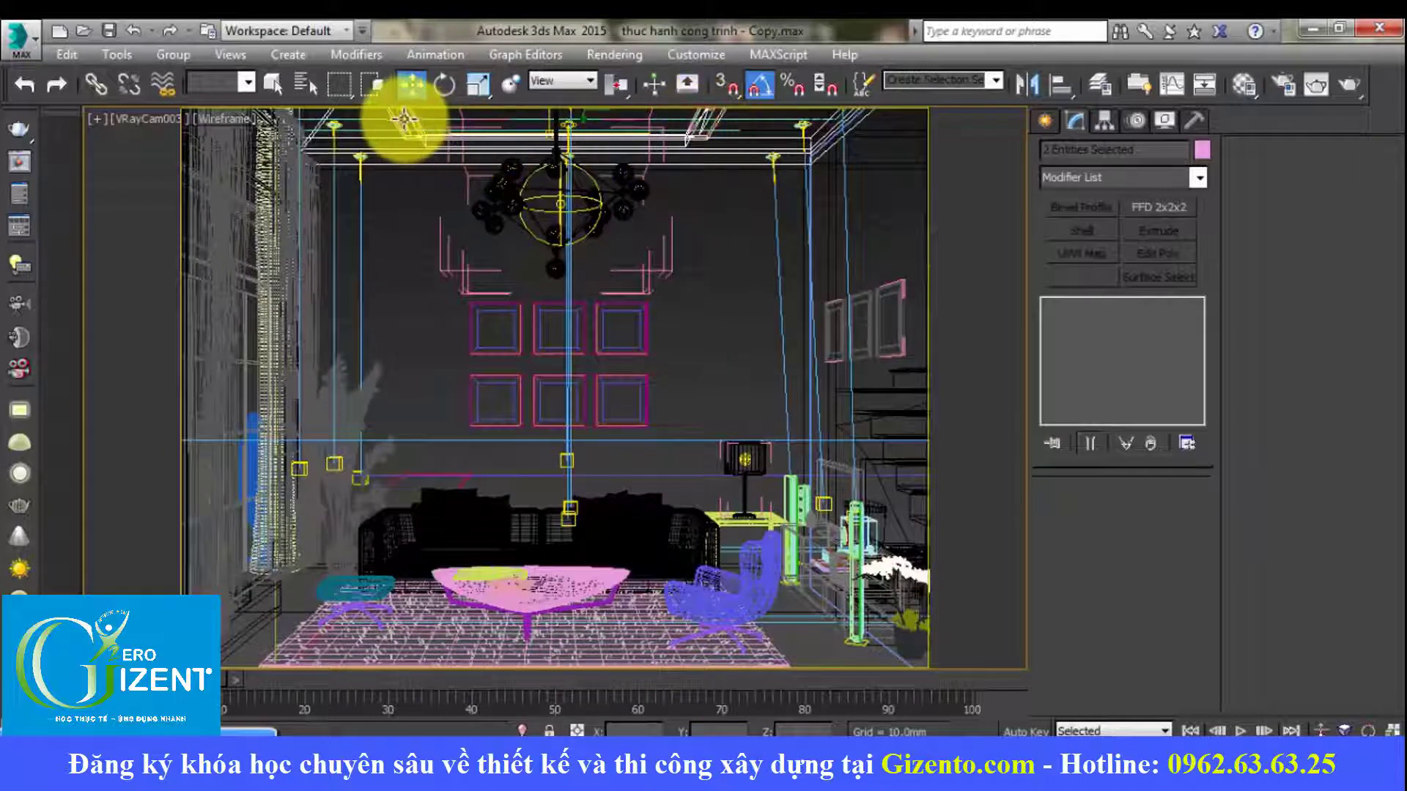
pyautogui.keyDown('ctrl'); pyautogui.click(497, 143); pyautogui.keyUp('ctrl')
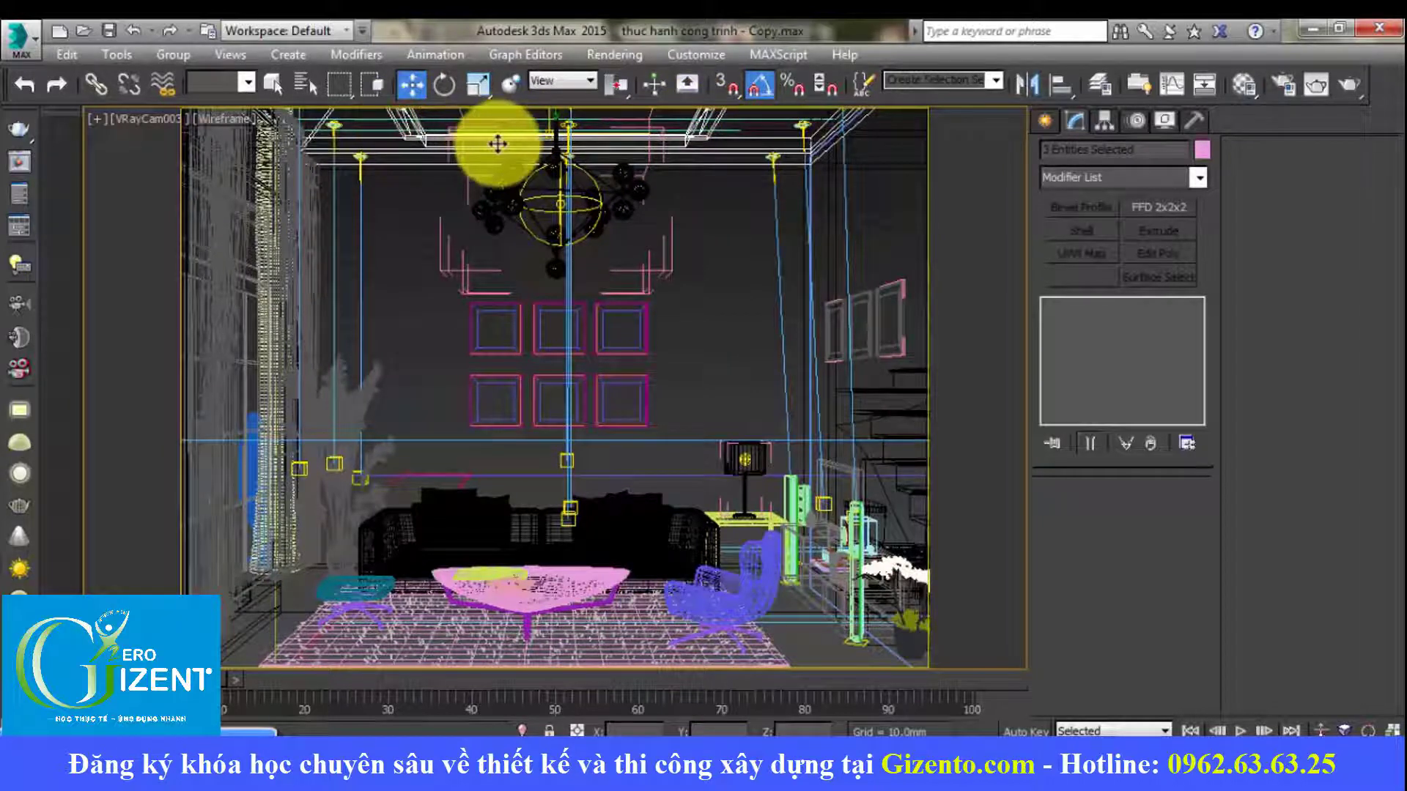
pyautogui.press('t')
pyautogui.press('z')
pyautogui.keyDown('ctrl'); pyautogui.click(552, 253); pyautogui.keyUp('ctrl')
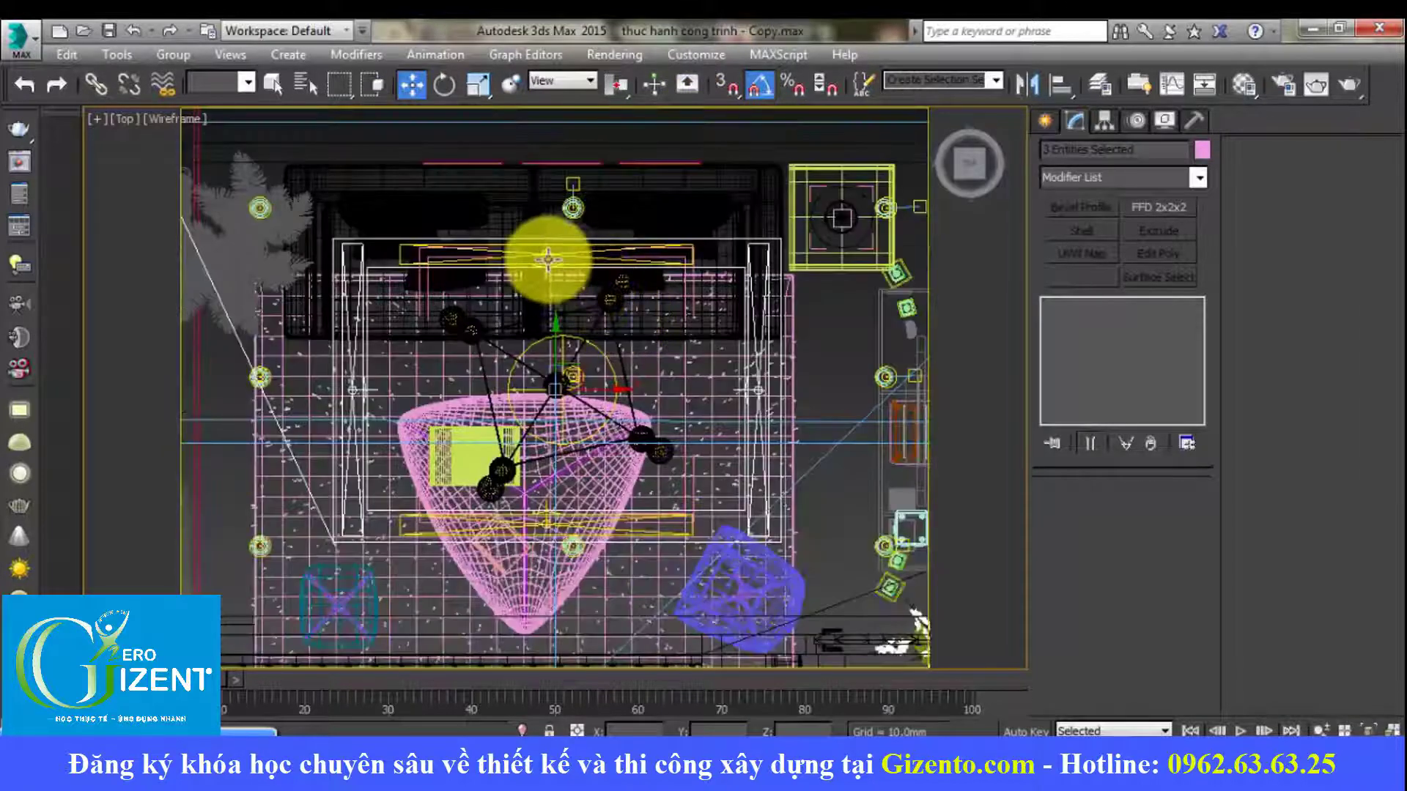
pyautogui.press('z')
pyautogui.keyDown('ctrl'); pyautogui.click(672, 480); pyautogui.keyUp('ctrl')
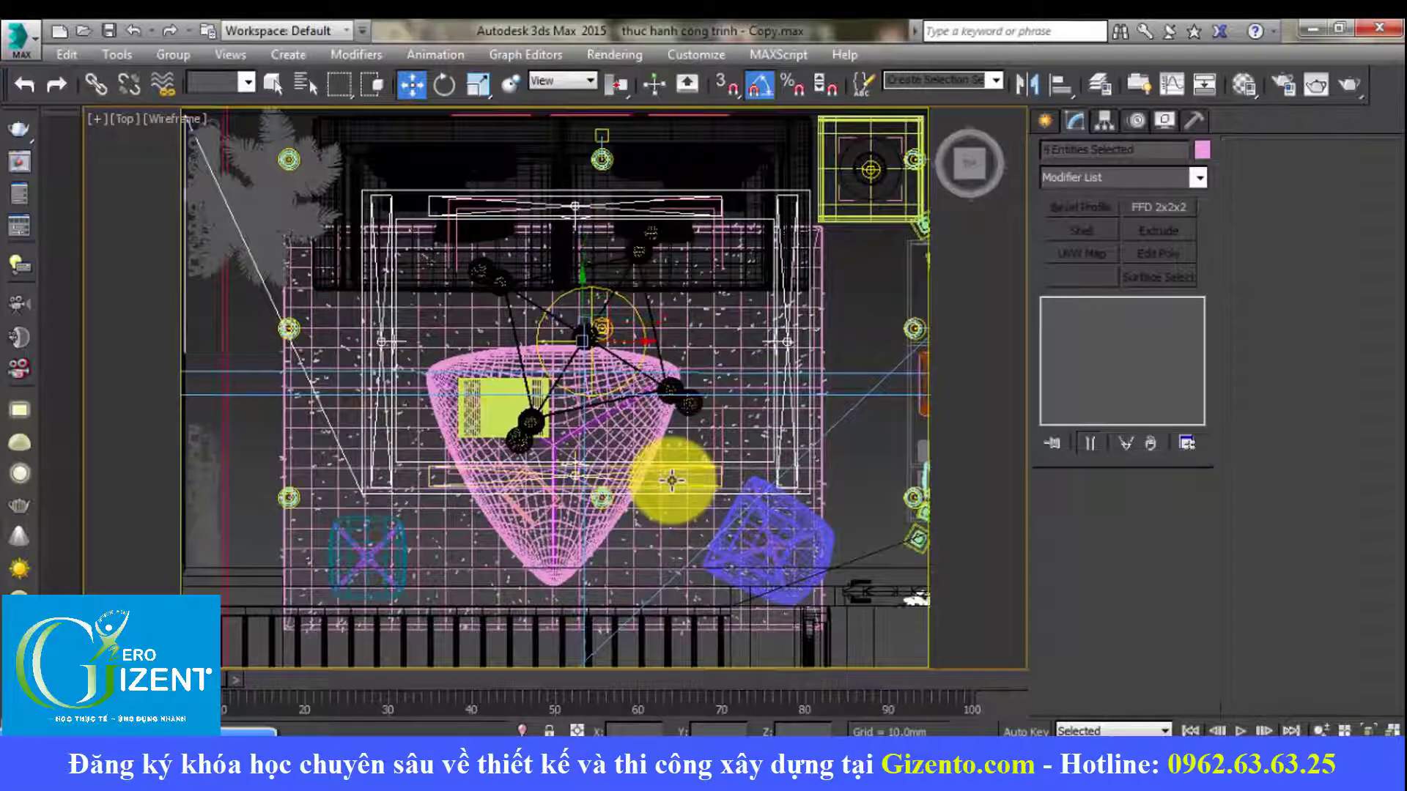
# Step: Isolate the selected cove pieces with Alt+Q and frame them in shaded view
pyautogui.hotkey('alt', 'q')
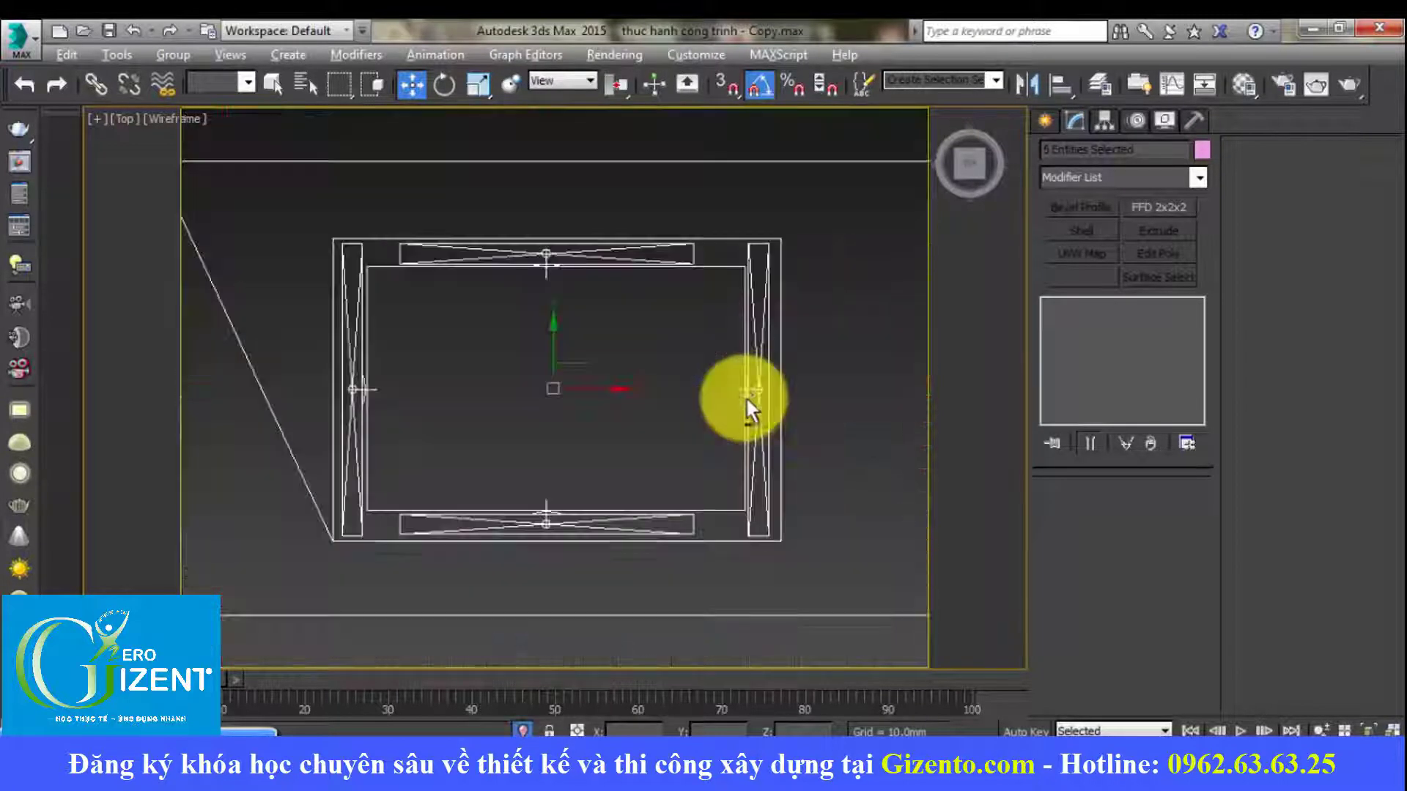
pyautogui.moveTo(744, 418)
pyautogui.mouseDown(button='middle')
pyautogui.moveTo(793, 263)
pyautogui.moveTo(645, 434)
pyautogui.moveTo(653, 251)
pyautogui.moveTo(546, 270)
pyautogui.moveTo(540, 296)
pyautogui.moveTo(608, 310)
pyautogui.moveTo(621, 259)
pyautogui.moveTo(644, 307)
pyautogui.moveTo(726, 314)
pyautogui.moveTo(816, 298)
pyautogui.moveTo(851, 273)
pyautogui.moveTo(816, 260)
pyautogui.moveTo(759, 300)
pyautogui.mouseUp(button='middle')
pyautogui.scroll(-3, 762, 398)
pyautogui.press('F3')
pyautogui.scroll(5, 614, 414)
# Step: Select cove group Group033 in wireframe Left view and open the group
pyautogui.click(569, 286)
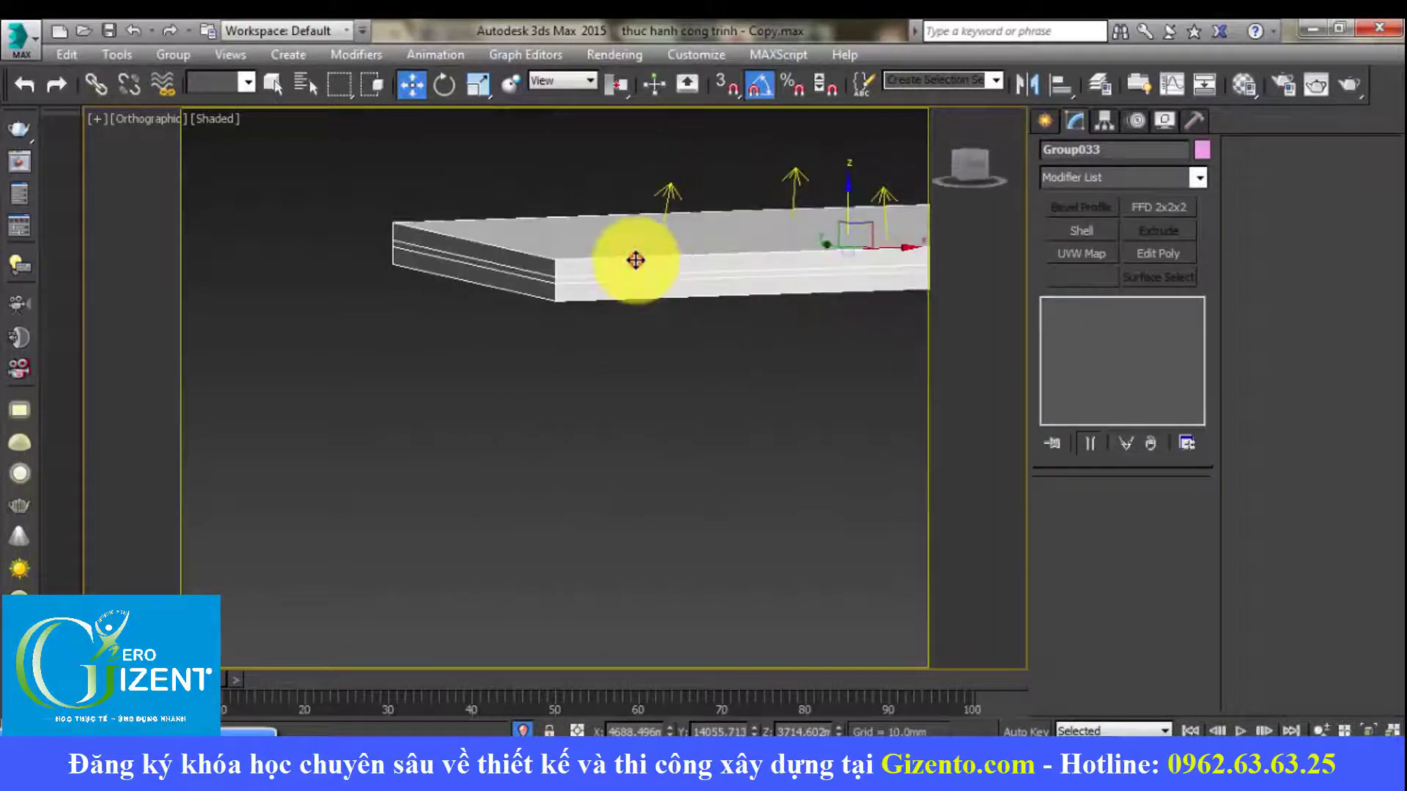
pyautogui.press('l')
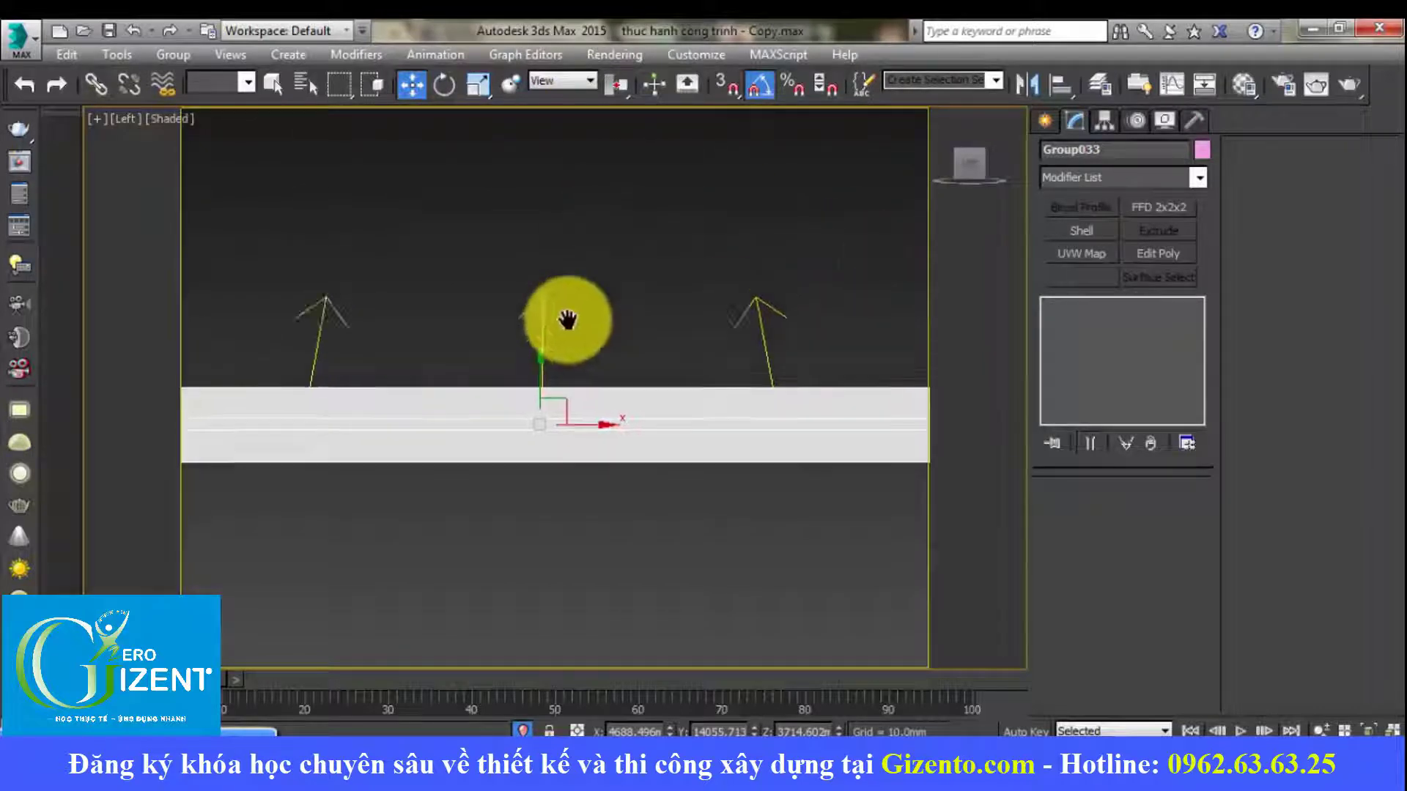
pyautogui.scroll(-3, 564, 323)
pyautogui.press('F3')
pyautogui.scroll(4, 491, 354)
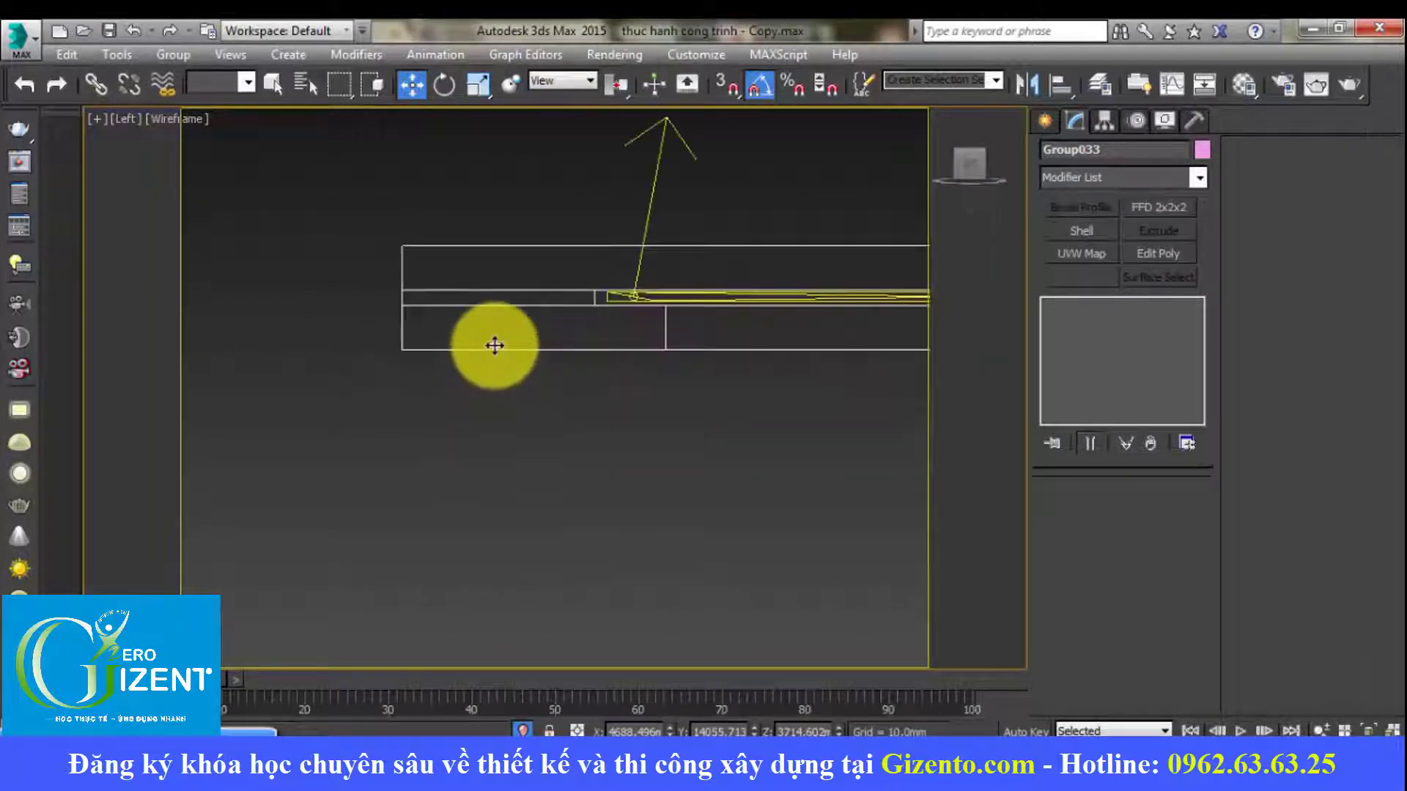
pyautogui.scroll(-2, 510, 354)
pyautogui.scroll(-2, 594, 346)
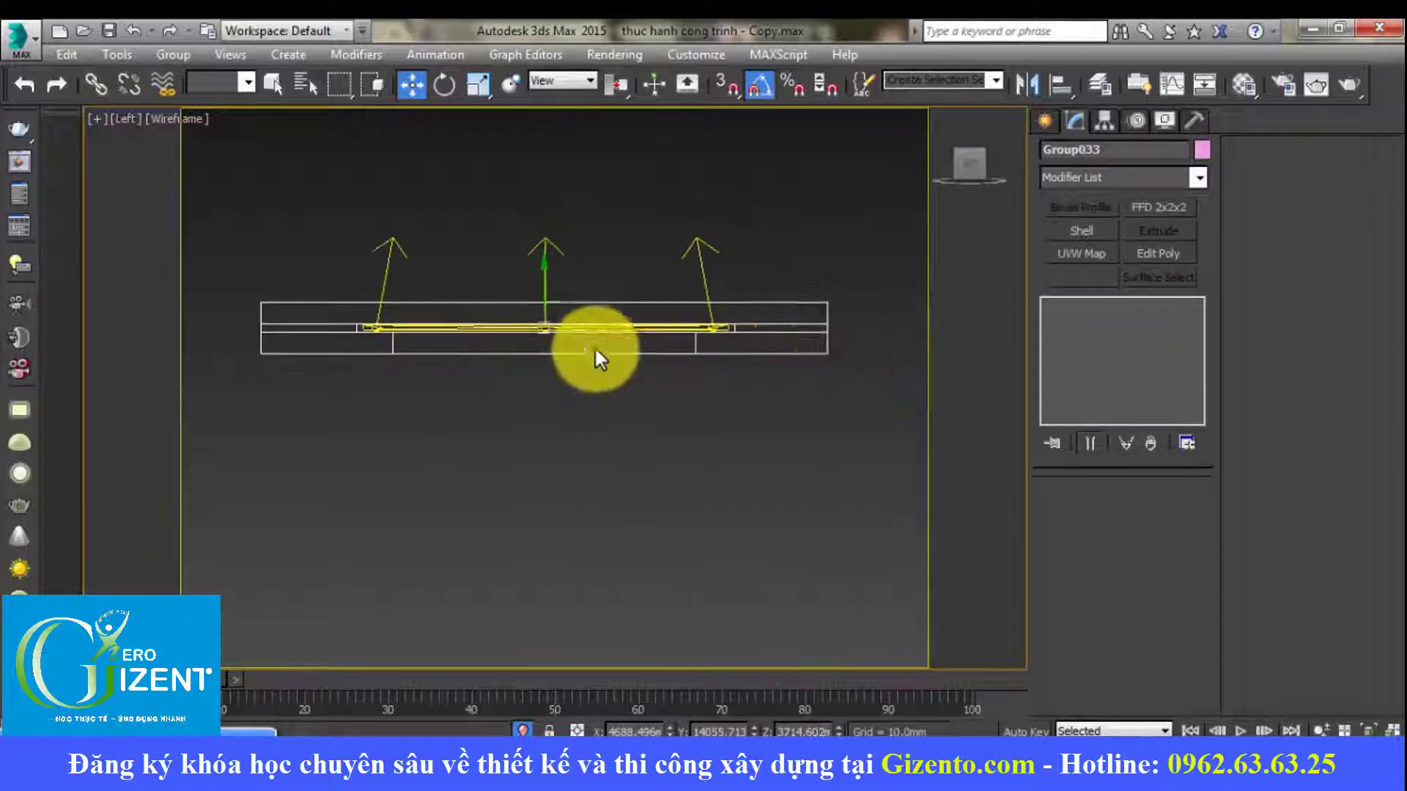
pyautogui.scroll(3, 812, 355)
pyautogui.click(825, 340)
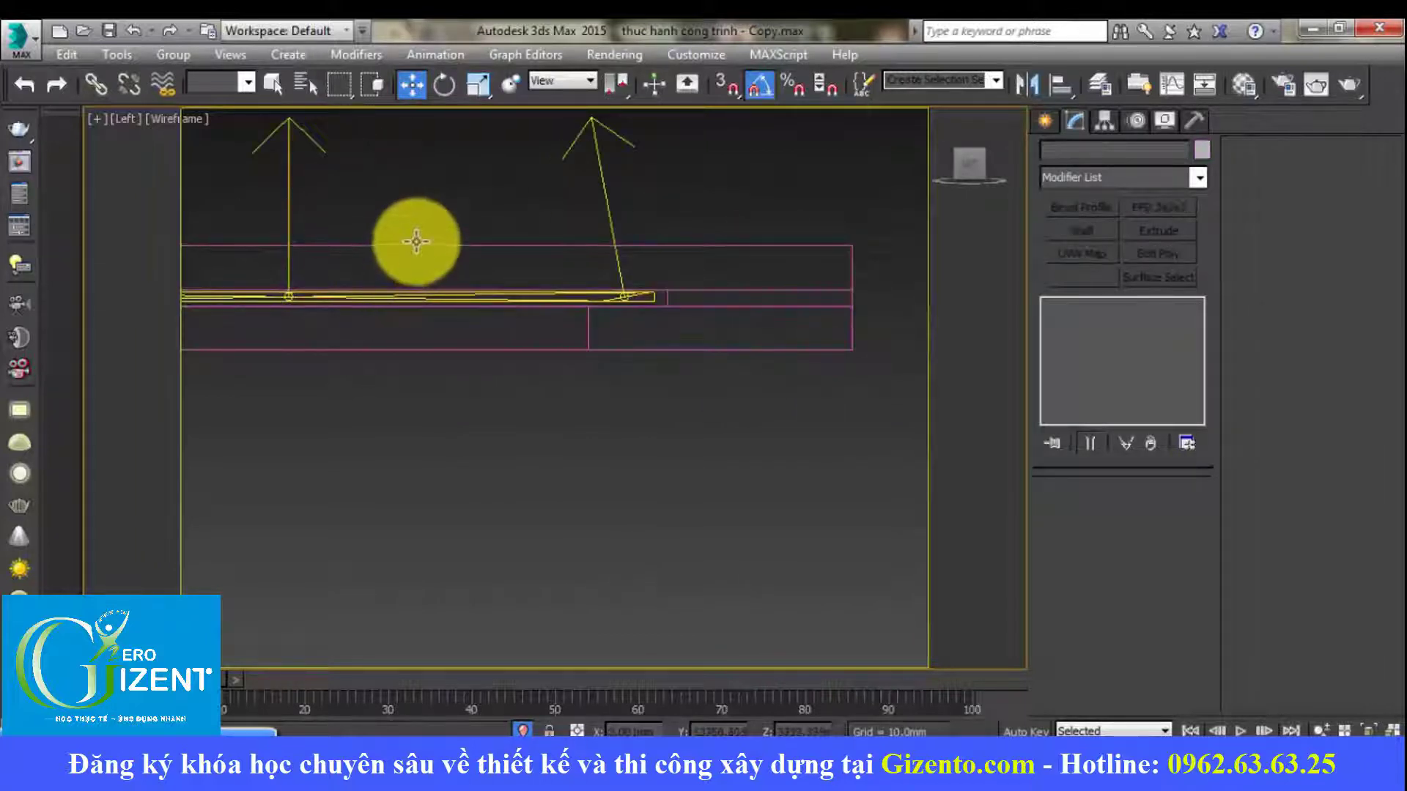
pyautogui.click(414, 243)
pyautogui.press('z')
pyautogui.click(172, 56)
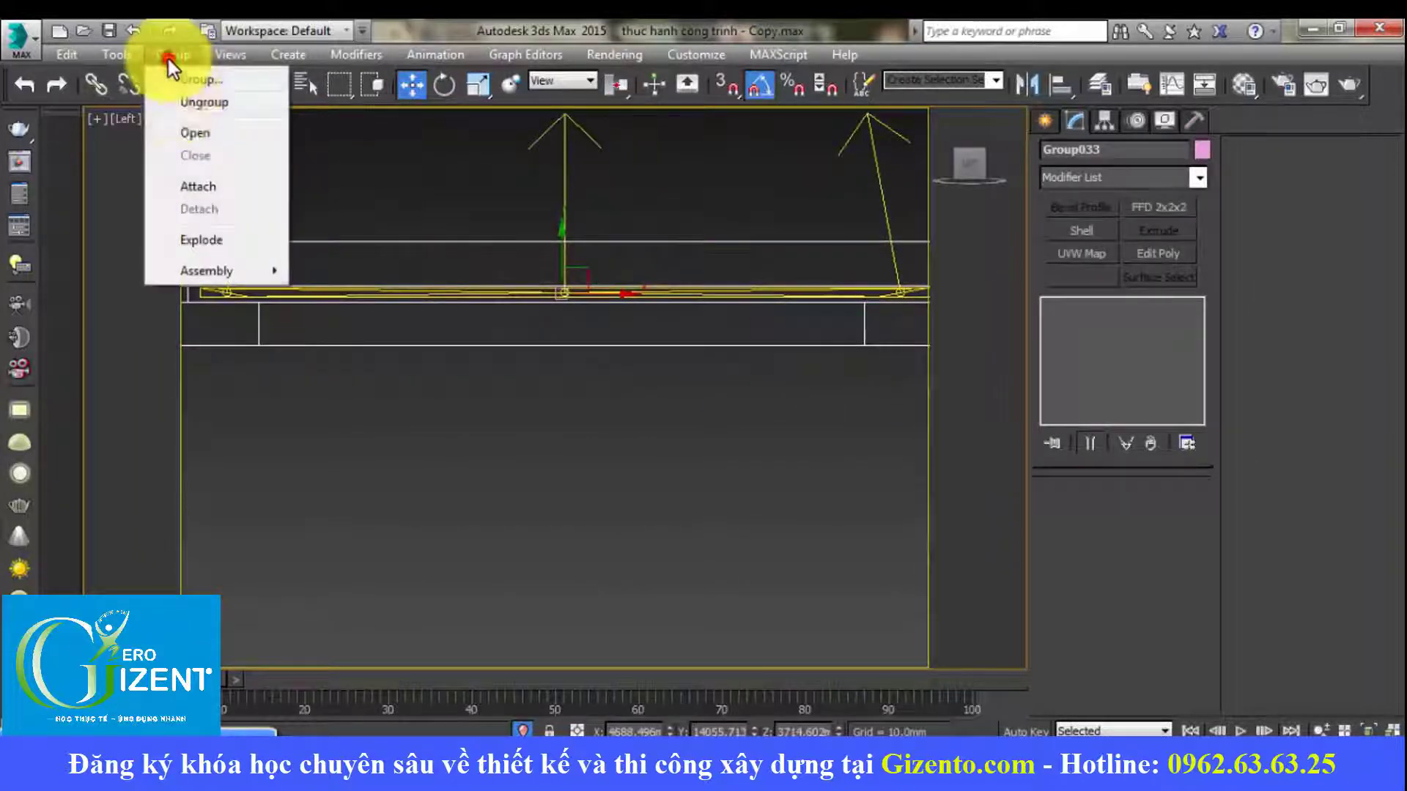
pyautogui.click(195, 133)
# Step: Add Edit Poly to Rectangle017 and raise its four ledge vertices slightly
pyautogui.scroll(-2, 732, 318)
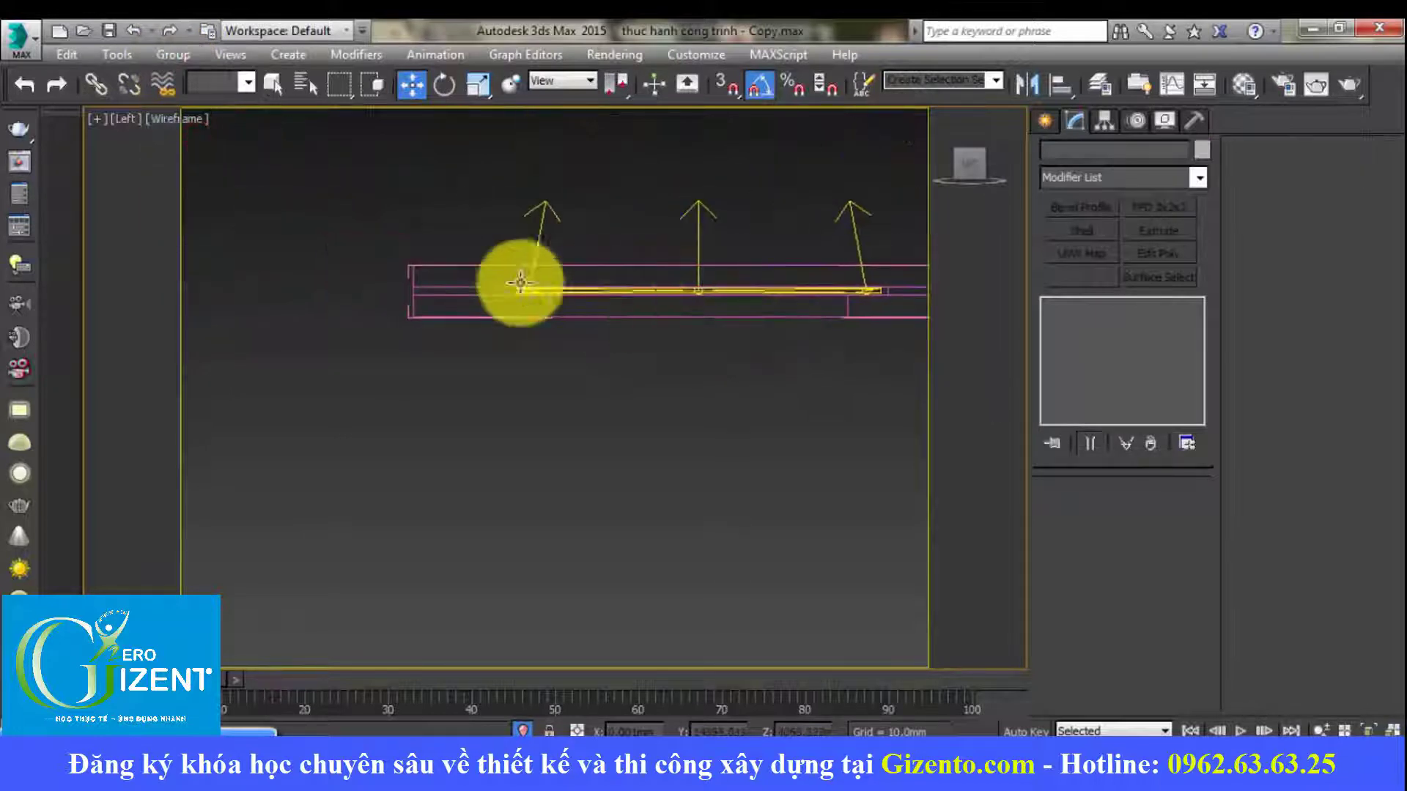
pyautogui.scroll(2, 495, 270)
pyautogui.click(500, 250)
pyautogui.moveTo(1005, 279); pyautogui.dragTo(866, 279, button='middle')
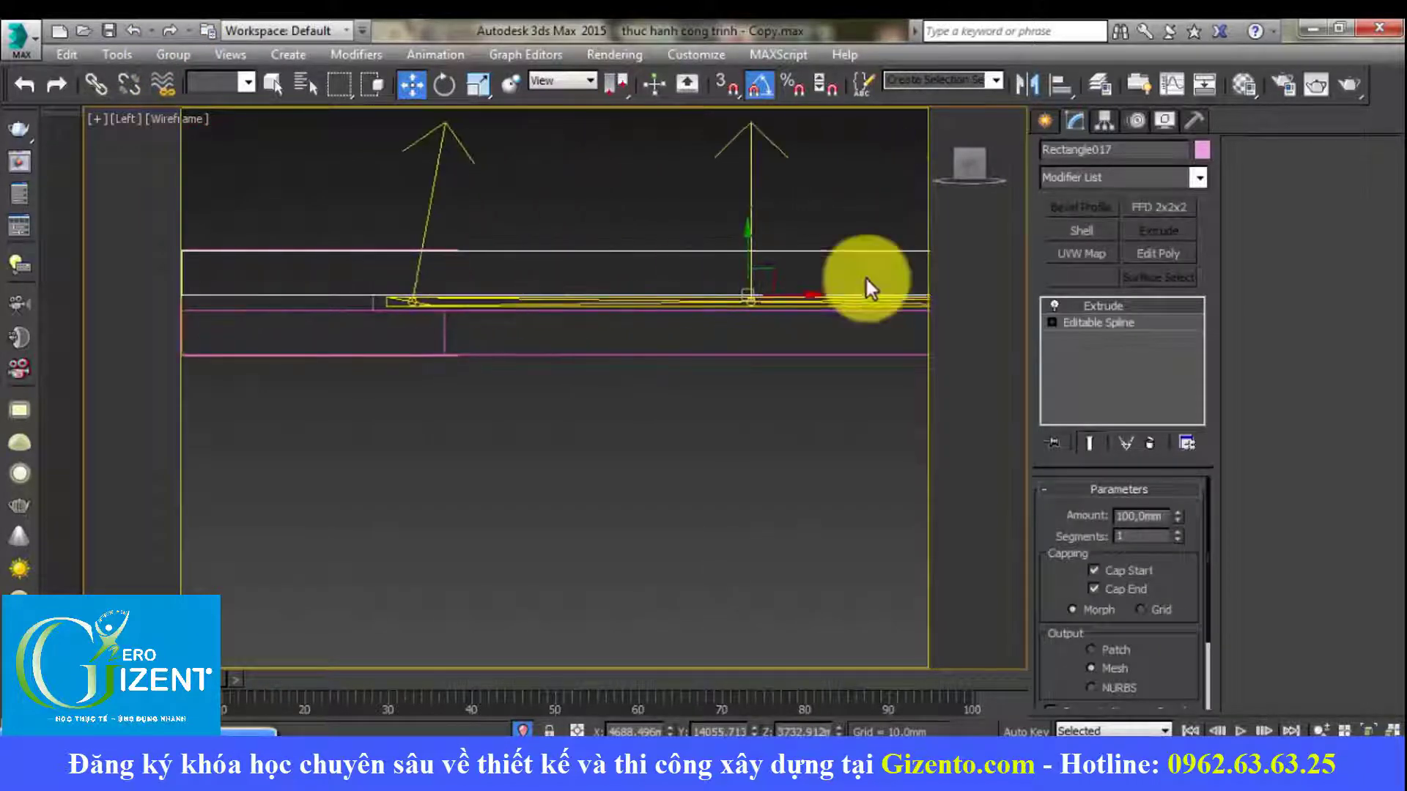
pyautogui.click(1166, 253)
pyautogui.scroll(-2, 713, 327)
pyautogui.scroll(-2, 616, 337)
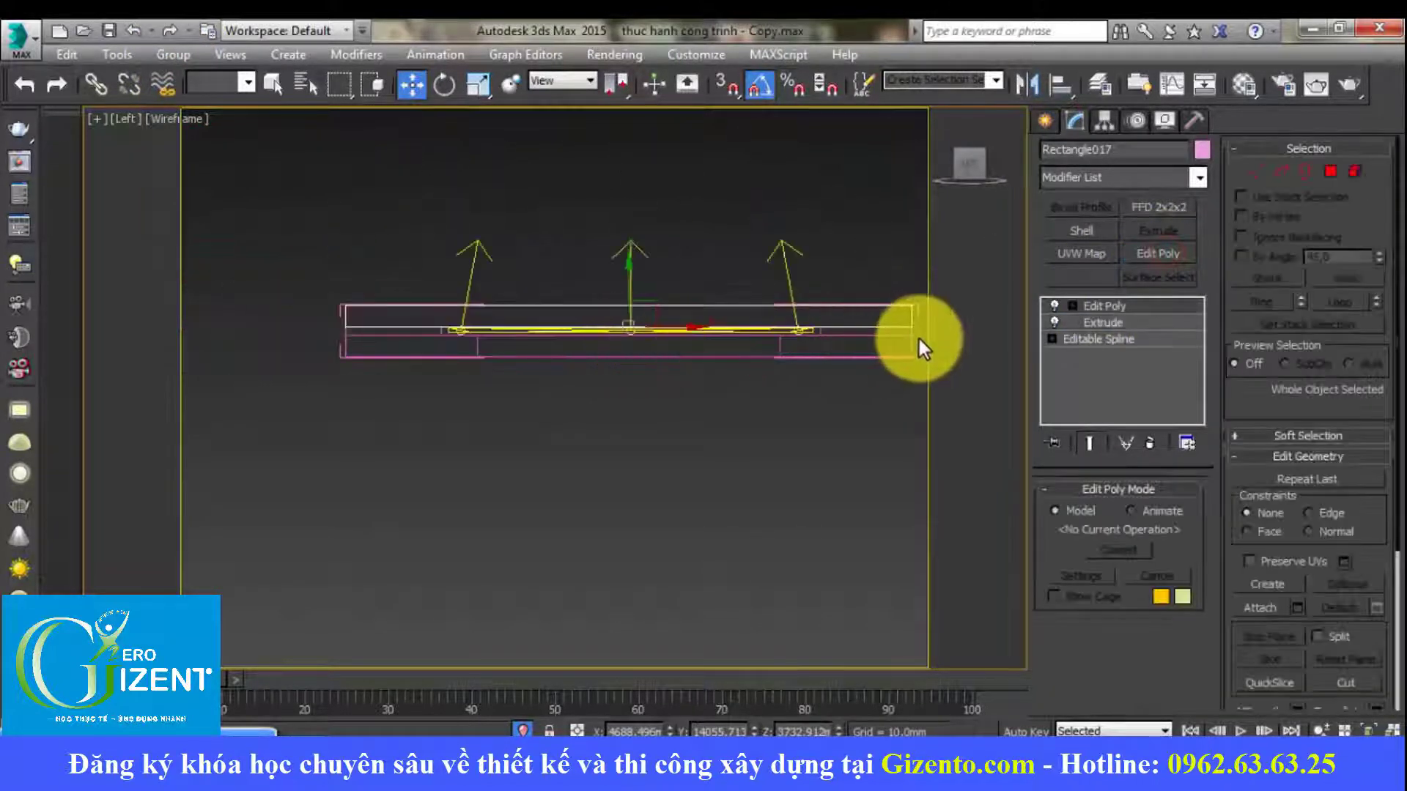
pyautogui.press('1')
pyautogui.moveTo(923, 308); pyautogui.dragTo(278, 352)
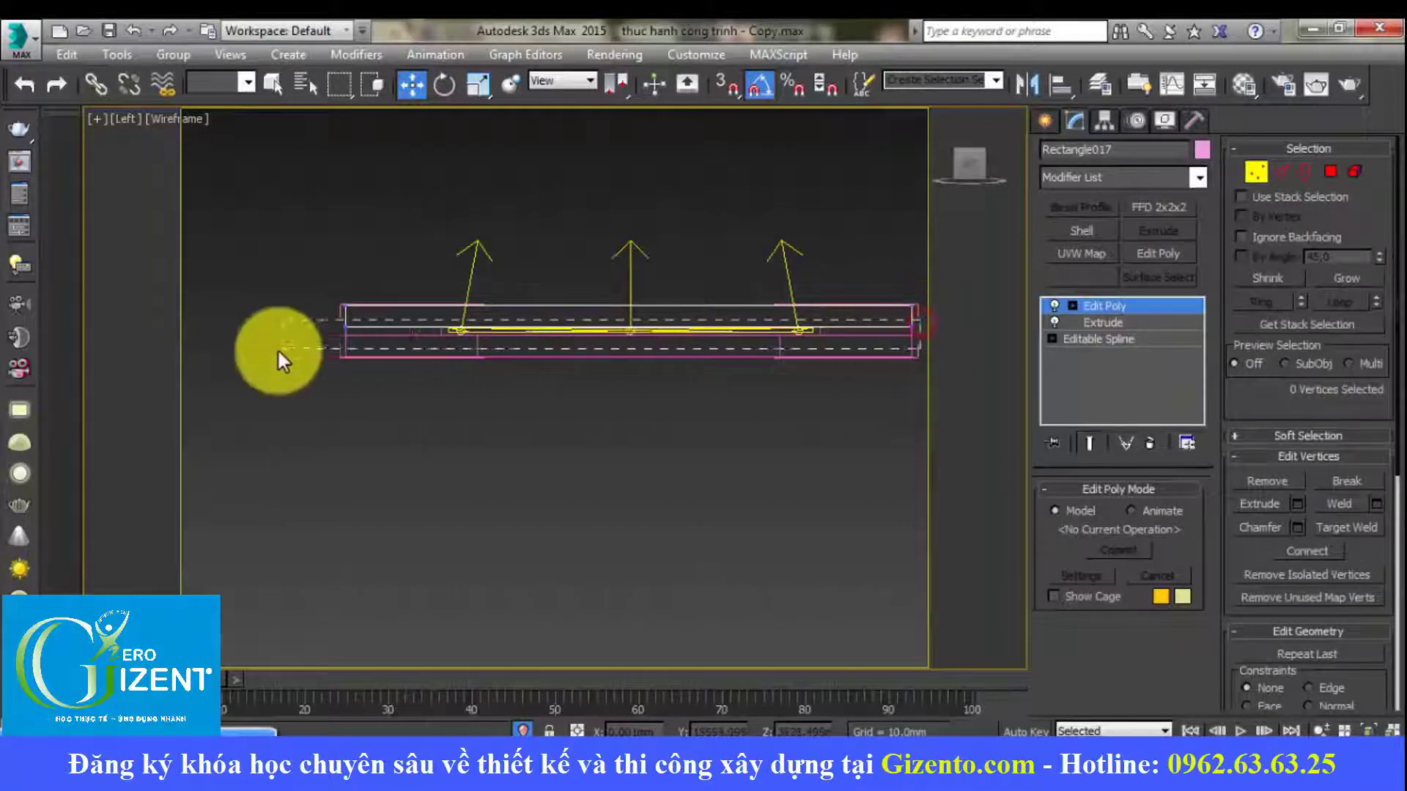
pyautogui.scroll(4, 581, 324)
pyautogui.moveTo(675, 283); pyautogui.dragTo(681, 276)
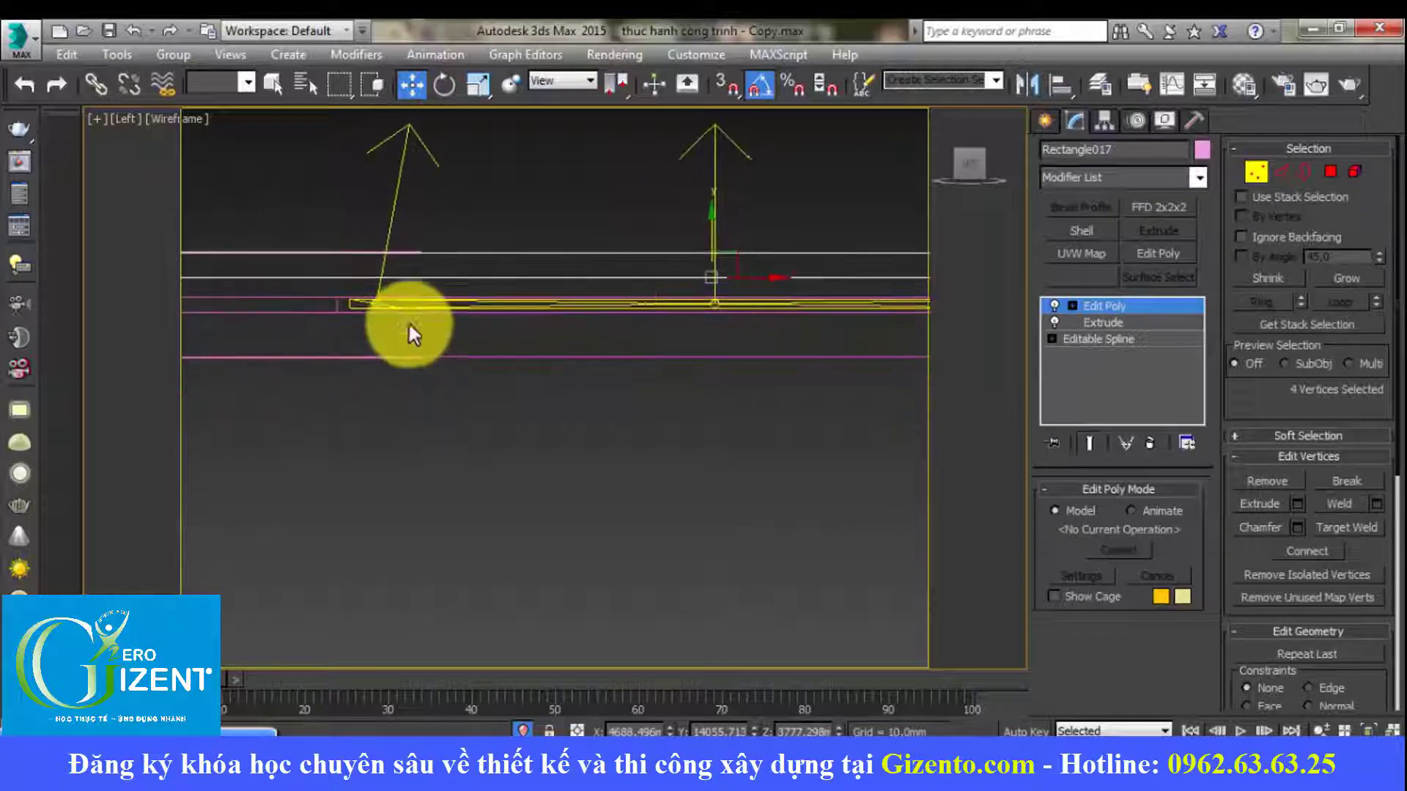
pyautogui.moveTo(408, 322); pyautogui.dragTo(491, 326, button='middle')
pyautogui.press('1')
# Step: Move Rectangle018 slightly upward
pyautogui.click(363, 300)
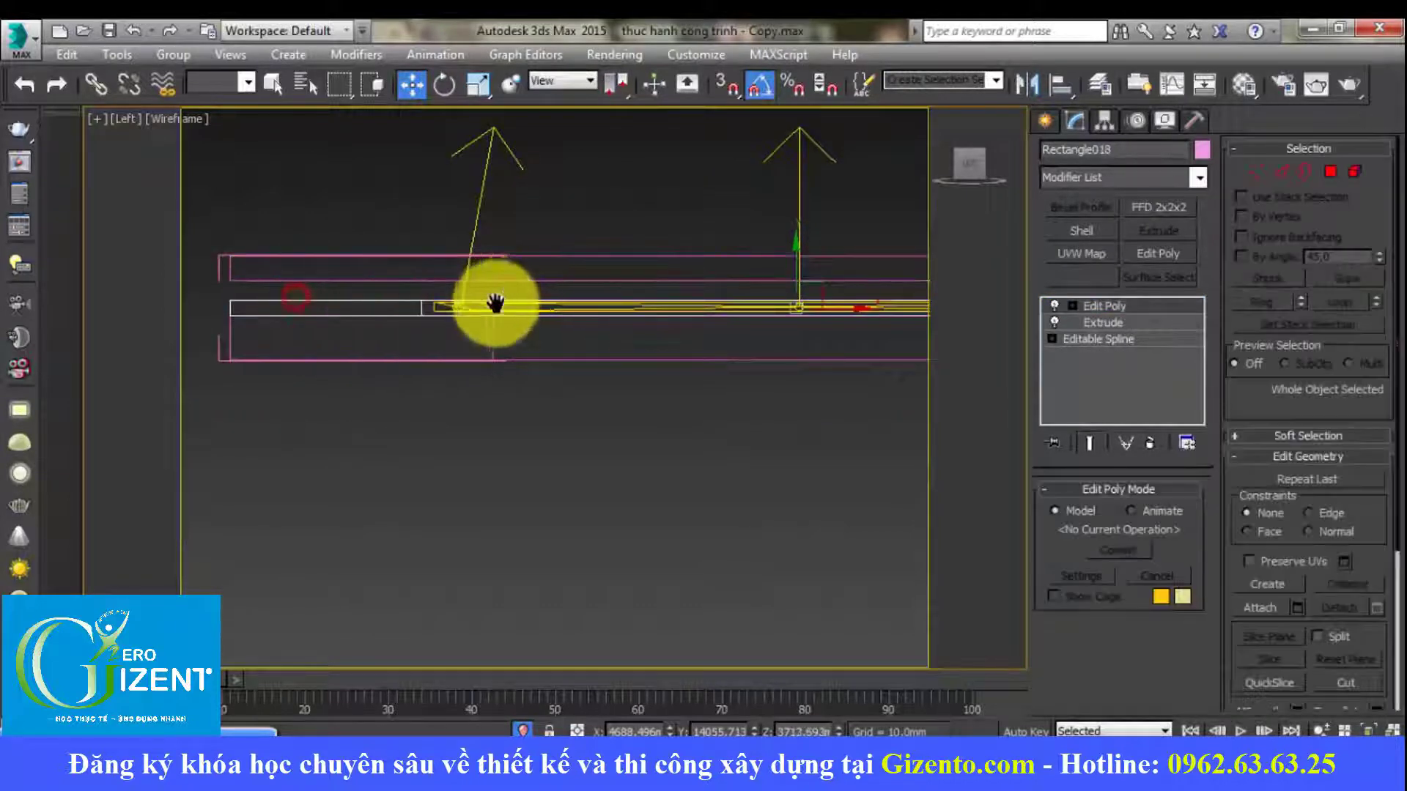
pyautogui.moveTo(681, 311); pyautogui.dragTo(599, 311, button='middle')
pyautogui.moveTo(599, 311)
pyautogui.mouseDown()
pyautogui.moveTo(618, 265)
pyautogui.moveTo(597, 273)
pyautogui.mouseUp()
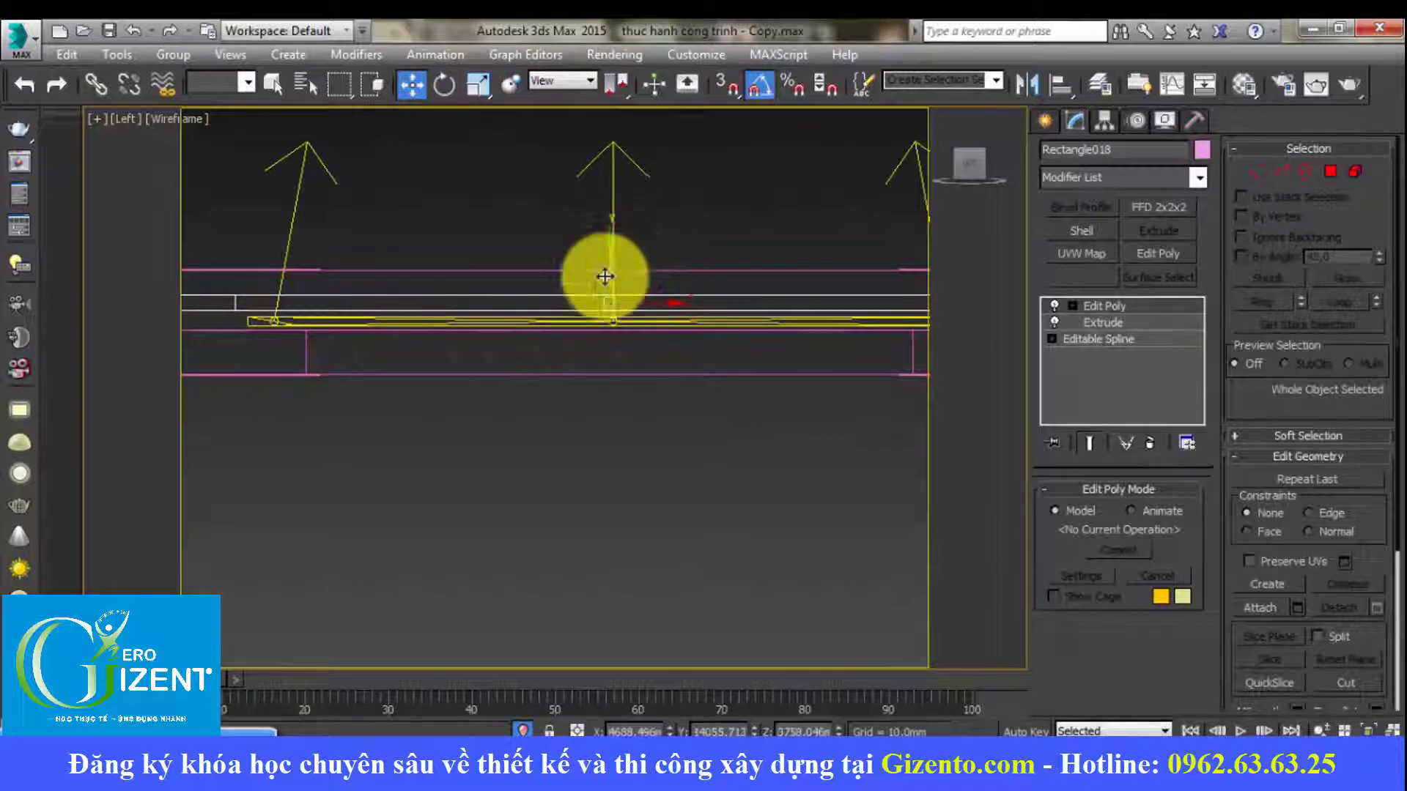
pyautogui.moveTo(597, 273); pyautogui.dragTo(612, 311, button='middle')
pyautogui.scroll(1, 406, 333)
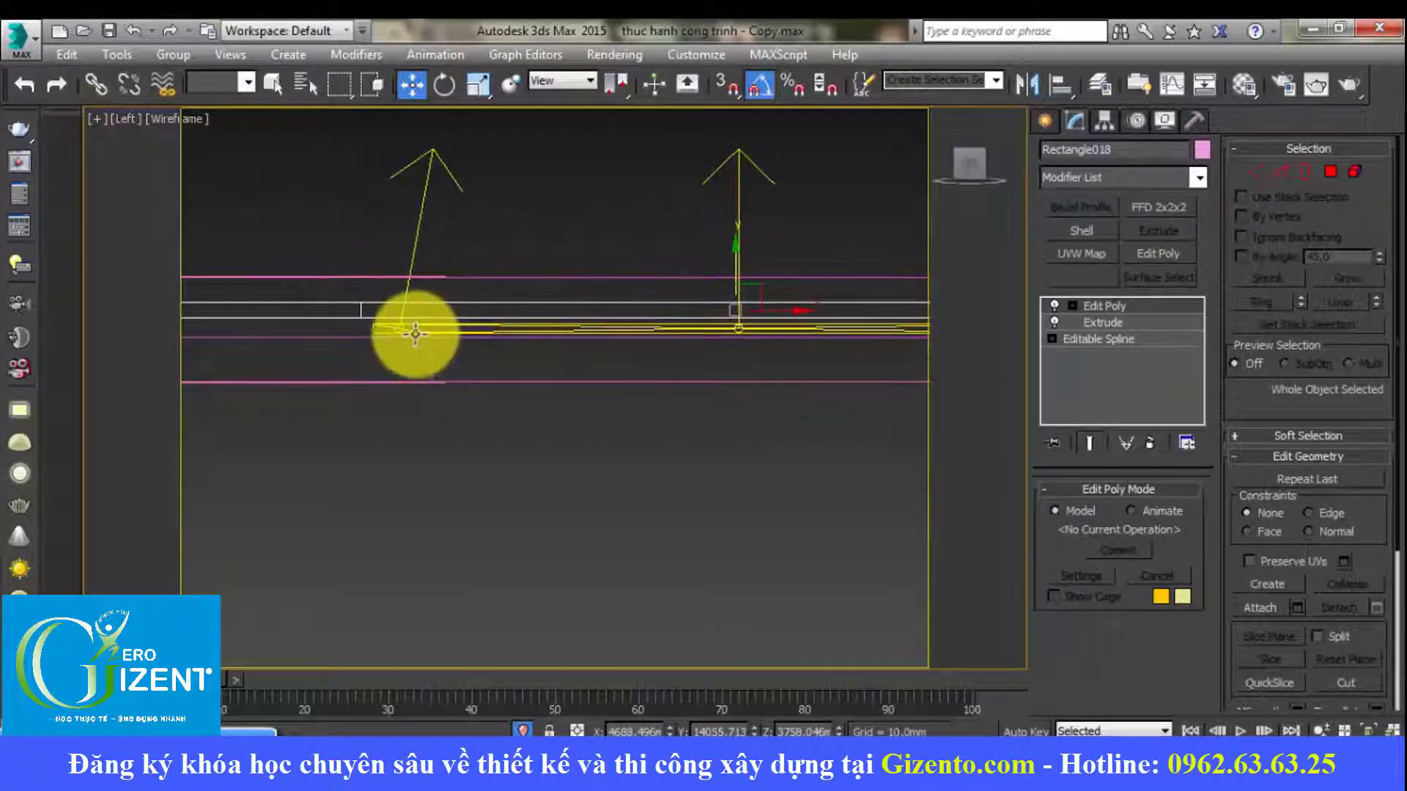
pyautogui.scroll(3, 402, 330)
pyautogui.scroll(2, 403, 326)
# Step: Select the four cove VRayLights and raise them slightly
pyautogui.click(402, 320)
pyautogui.scroll(-5, 403, 320)
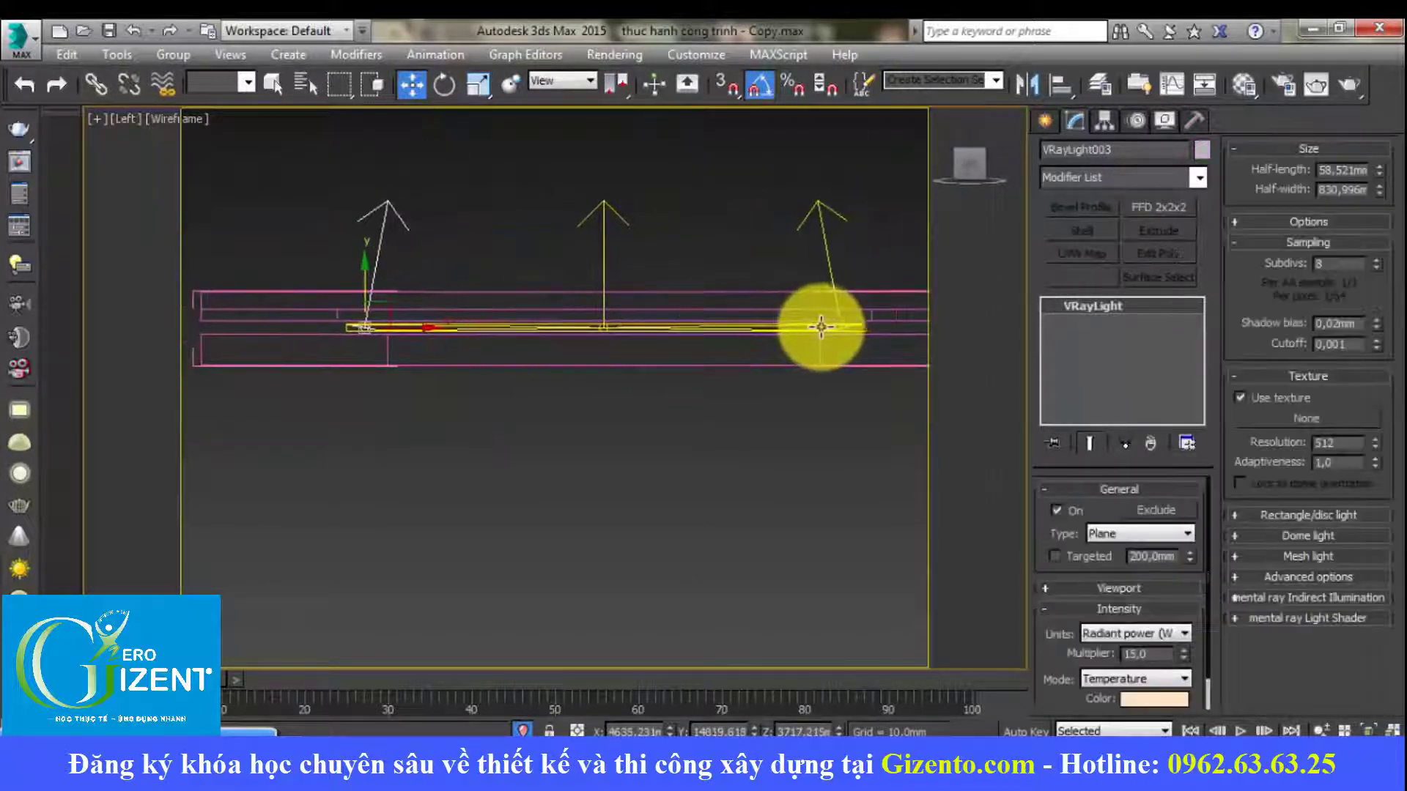
pyautogui.scroll(2, 895, 330)
pyautogui.scroll(-2, 894, 330)
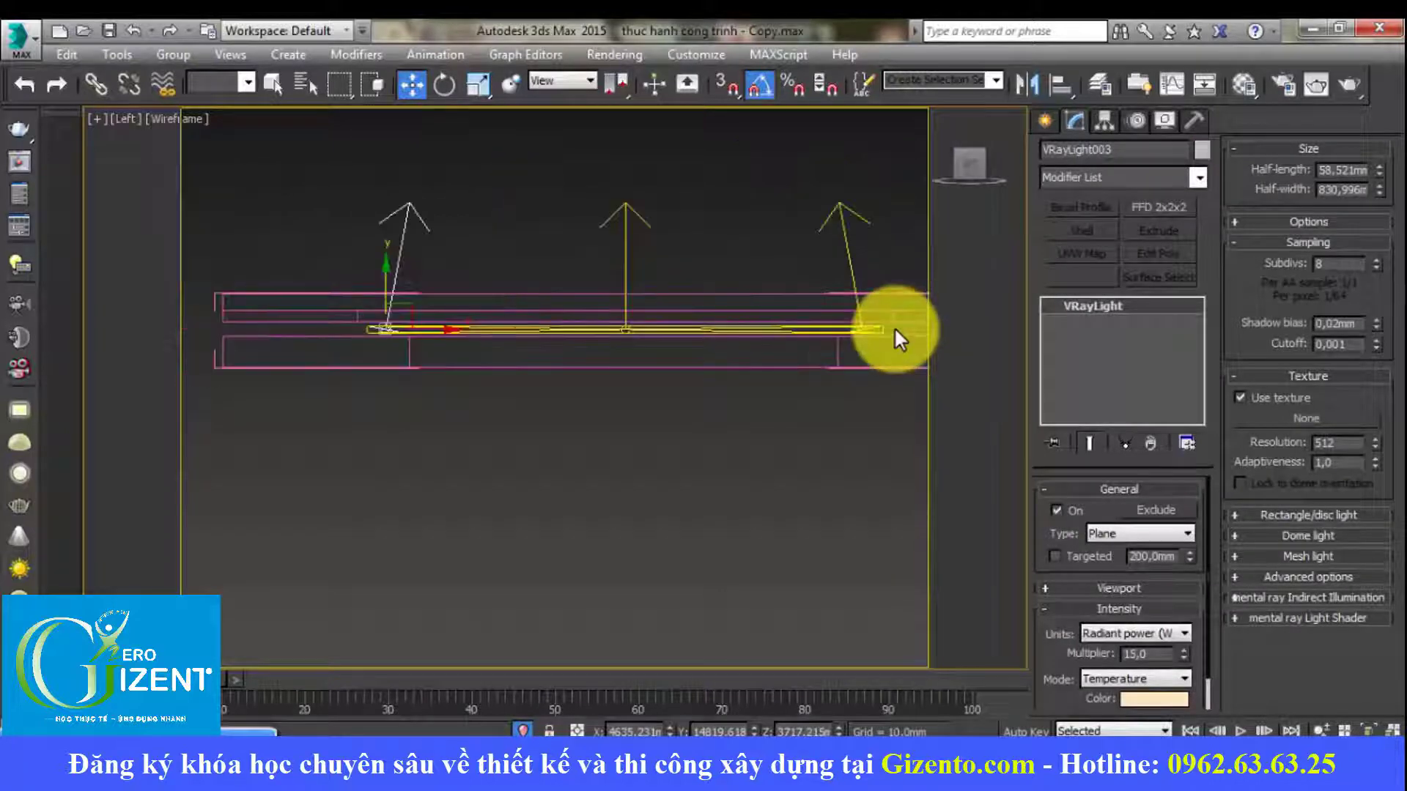
pyautogui.moveTo(340, 330); pyautogui.dragTo(418, 327)
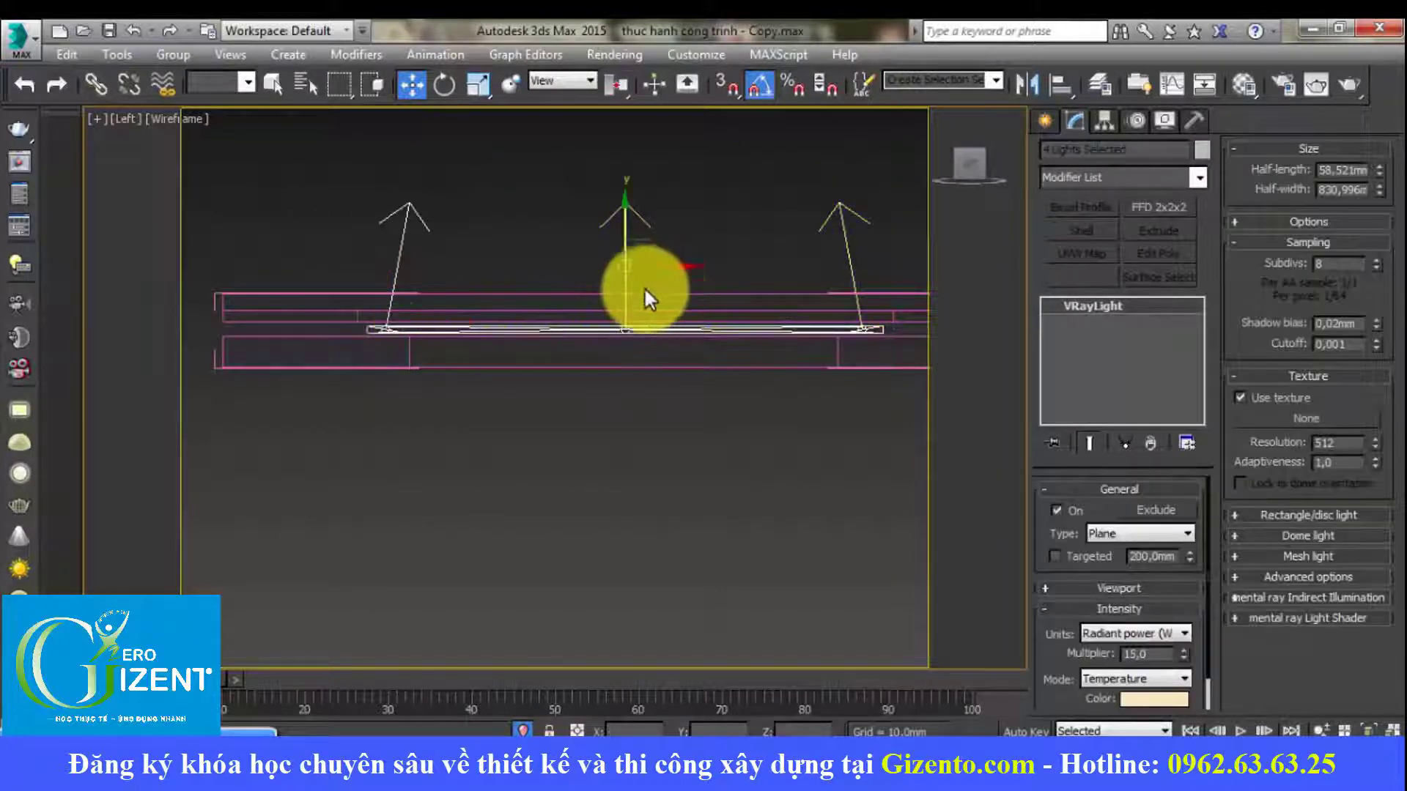
pyautogui.scroll(3, 626, 278)
pyautogui.moveTo(625, 291); pyautogui.dragTo(750, 194, button='middle')
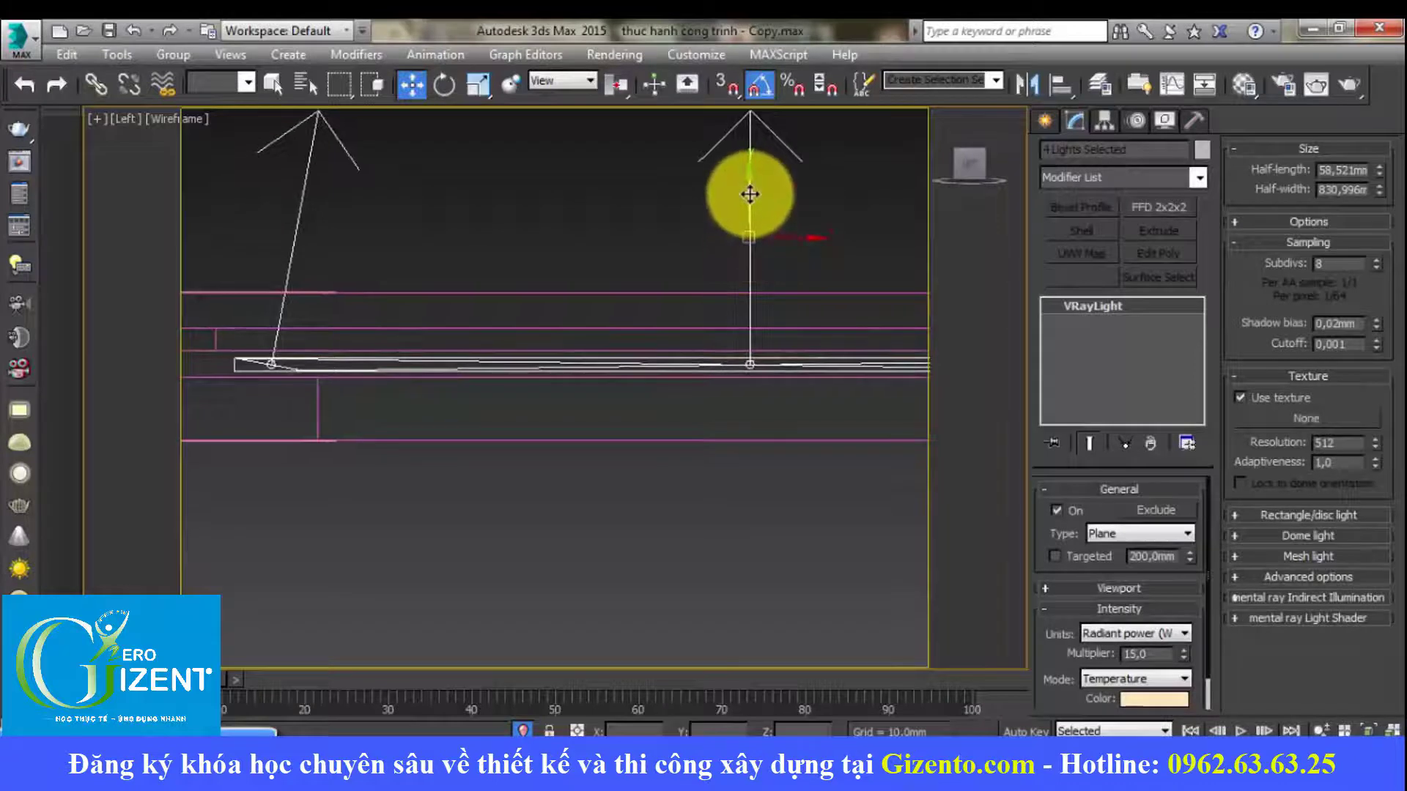
pyautogui.moveTo(751, 194); pyautogui.dragTo(754, 187)
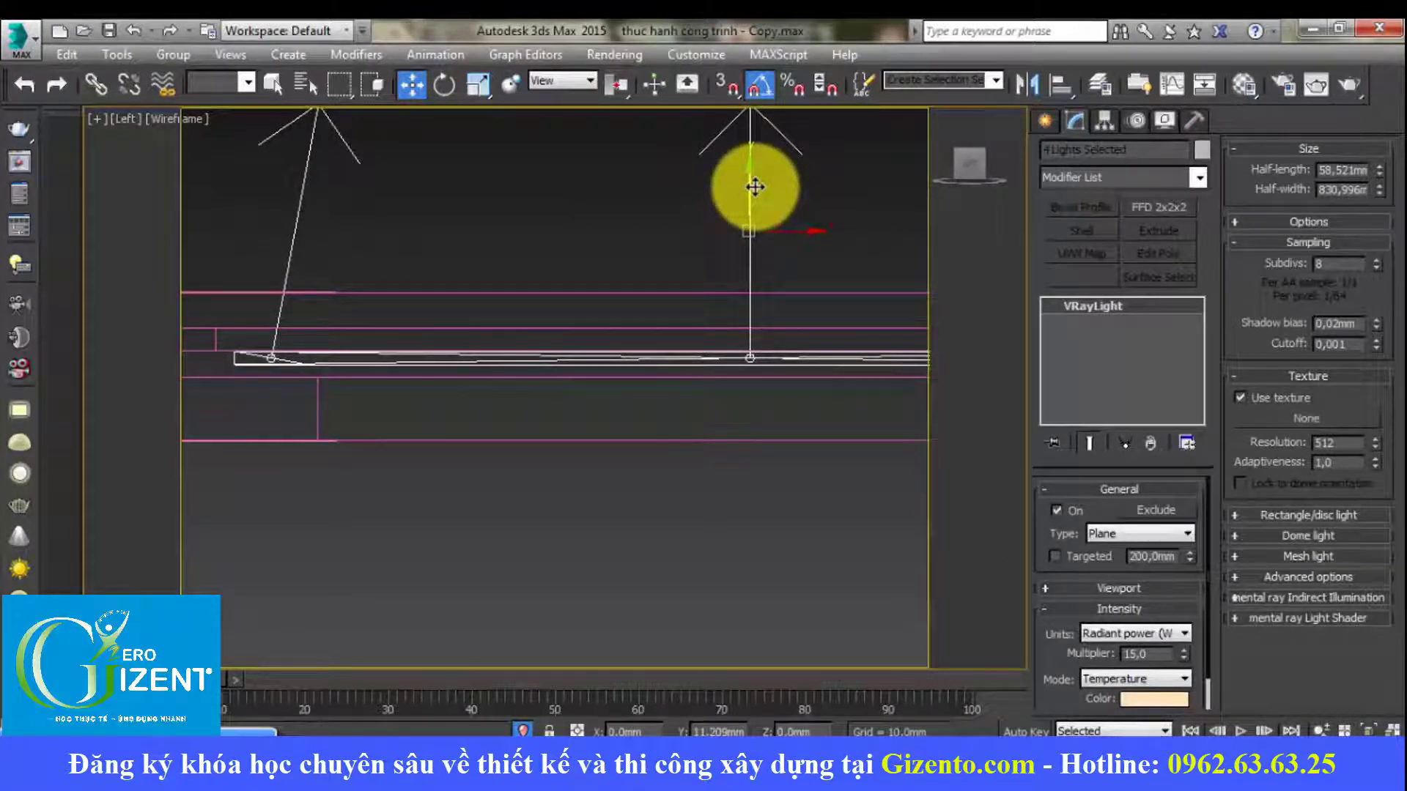
pyautogui.click(362, 378)
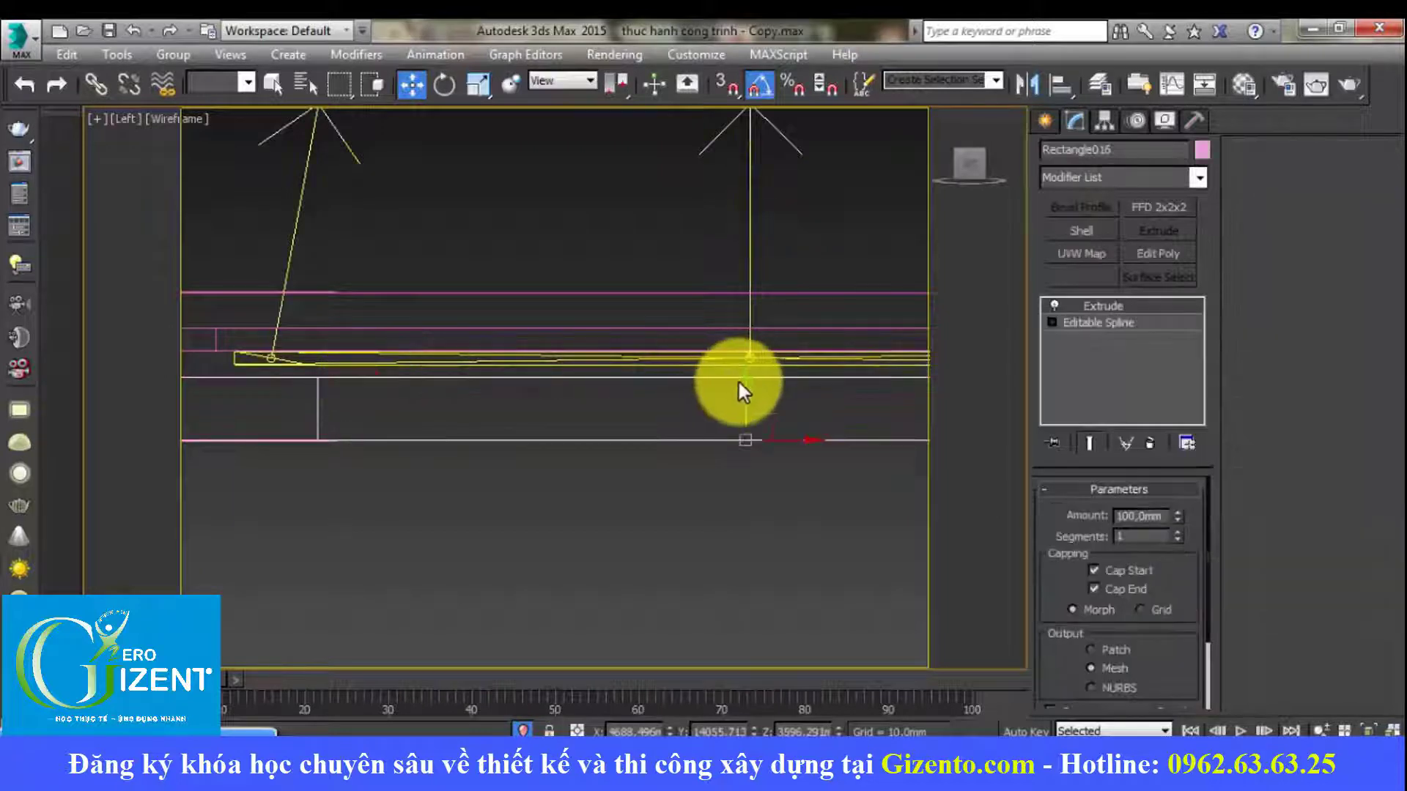
# Step: Raise Rectangle016, add Edit Poly, and lift its lower vertices about 32 mm
pyautogui.moveTo(740, 383); pyautogui.dragTo(744, 374)
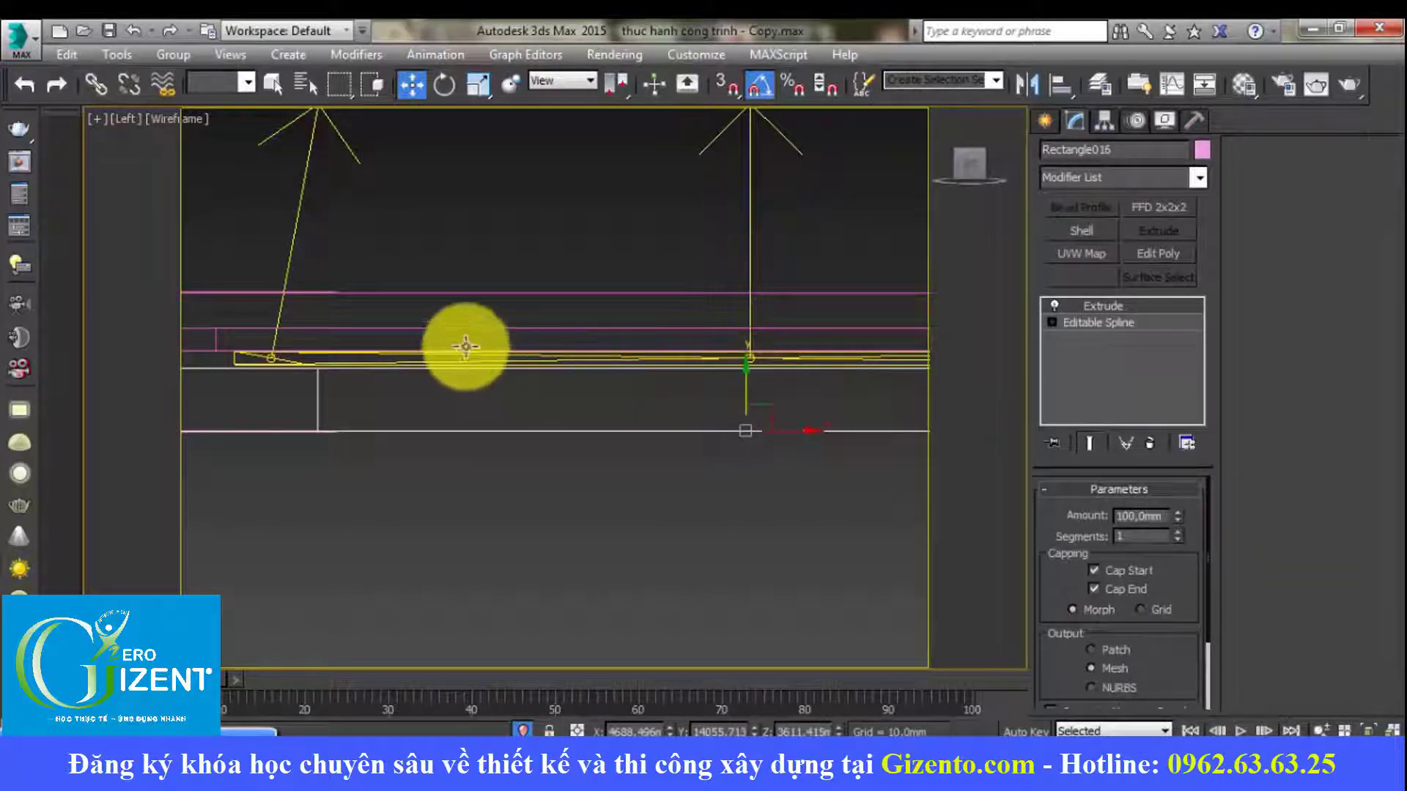
pyautogui.scroll(-2, 462, 348)
pyautogui.click(1146, 254)
pyautogui.scroll(-3, 684, 304)
pyautogui.press('1')
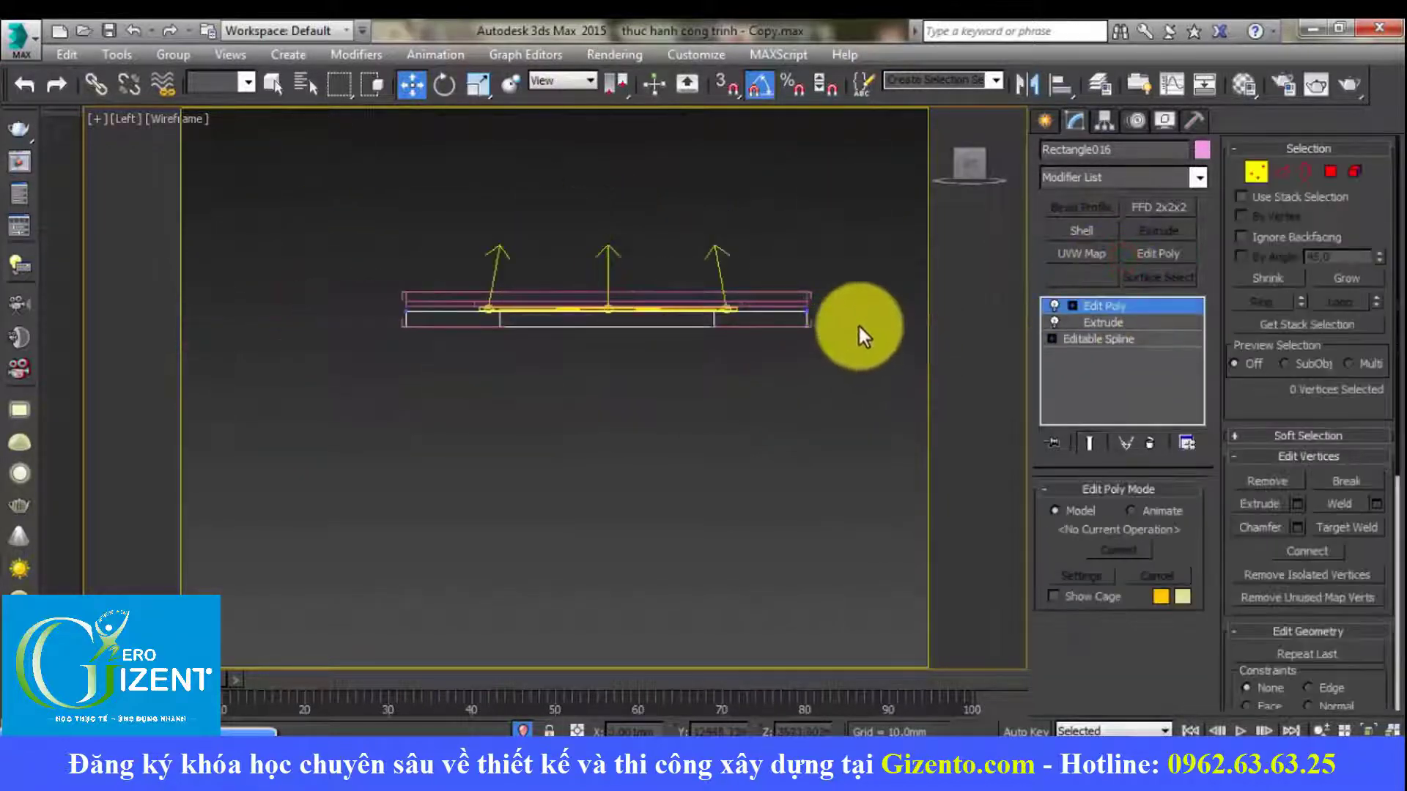
pyautogui.moveTo(855, 323); pyautogui.dragTo(339, 377)
pyautogui.scroll(3, 700, 292)
pyautogui.moveTo(700, 292); pyautogui.dragTo(807, 282, button='middle')
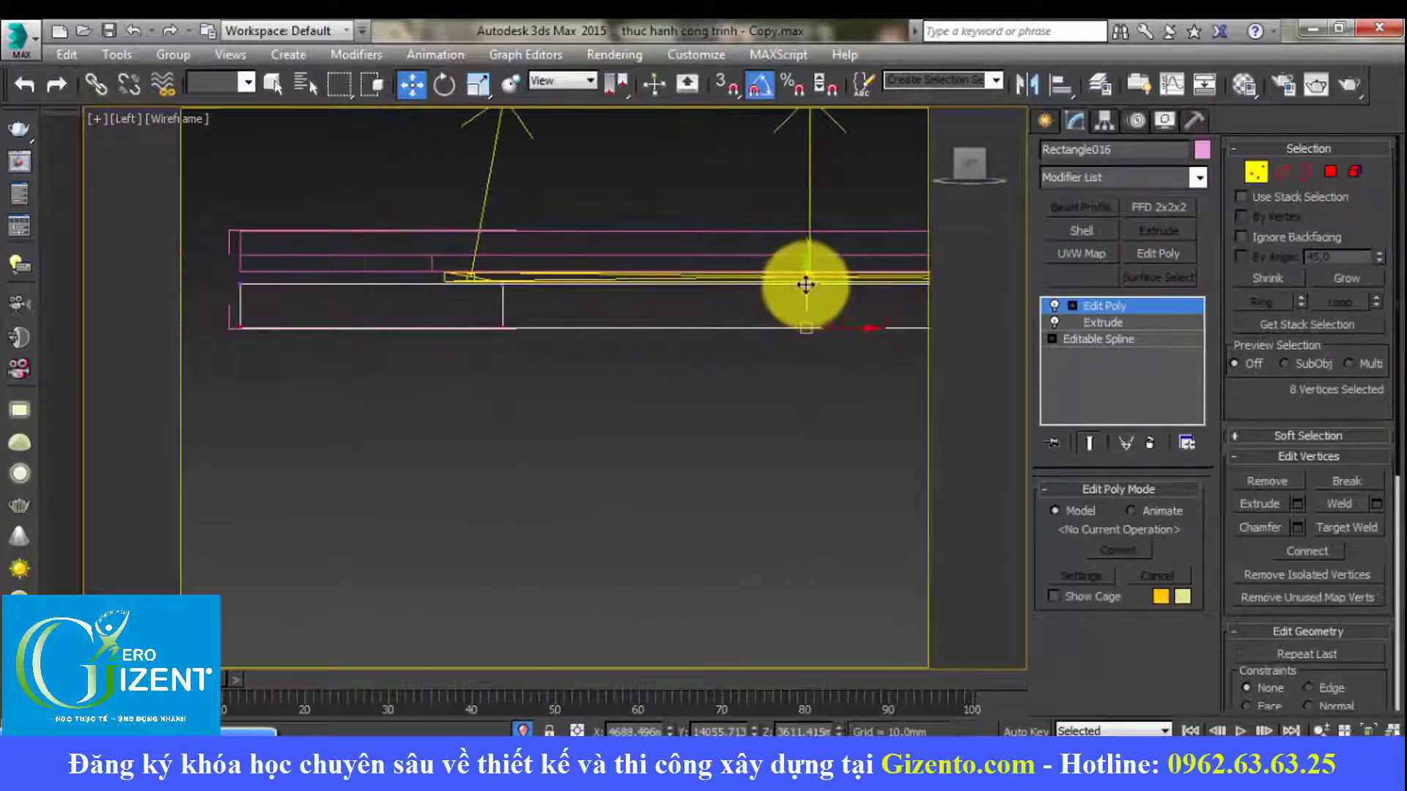
pyautogui.moveTo(807, 282); pyautogui.dragTo(817, 268)
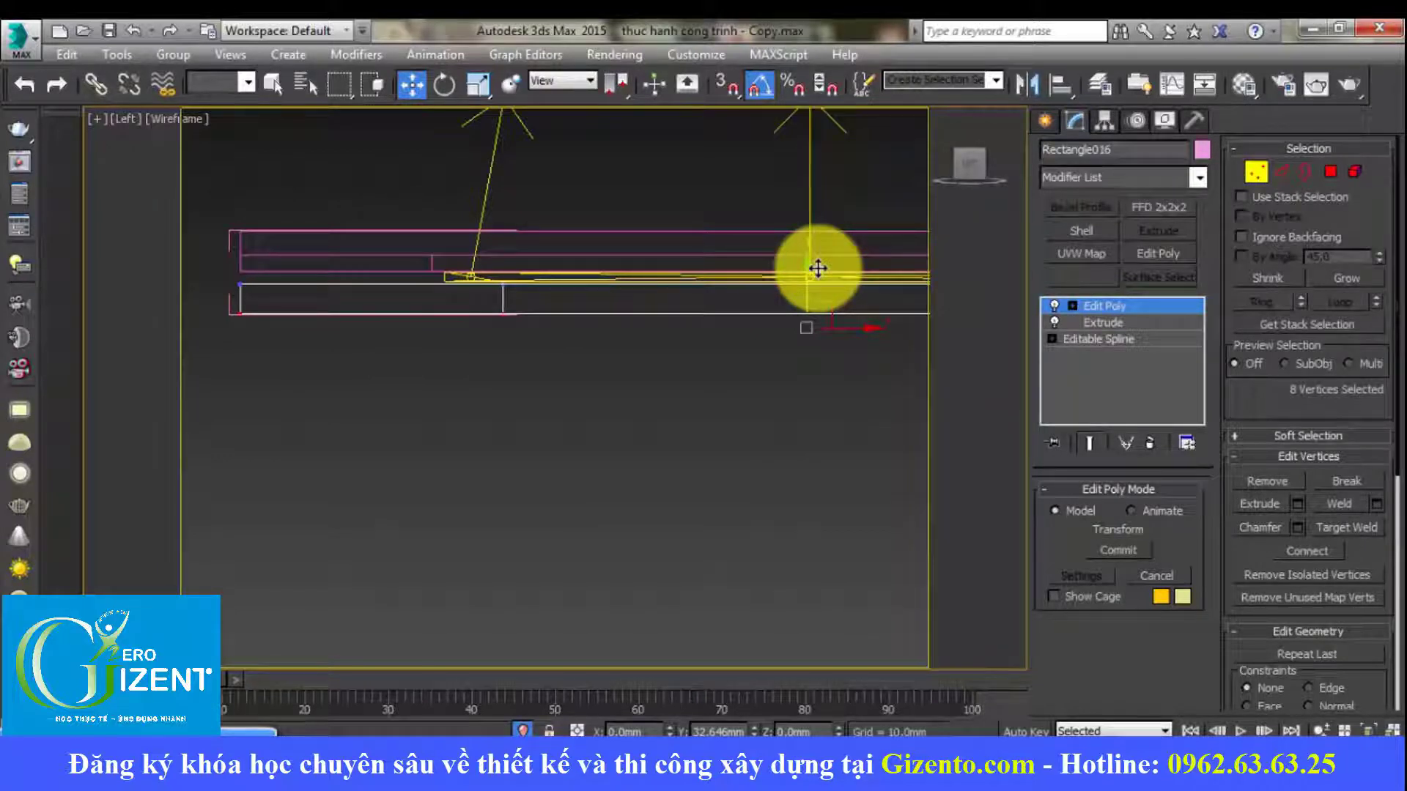
pyautogui.moveTo(818, 268); pyautogui.dragTo(818, 269)
pyautogui.scroll(-2, 559, 267)
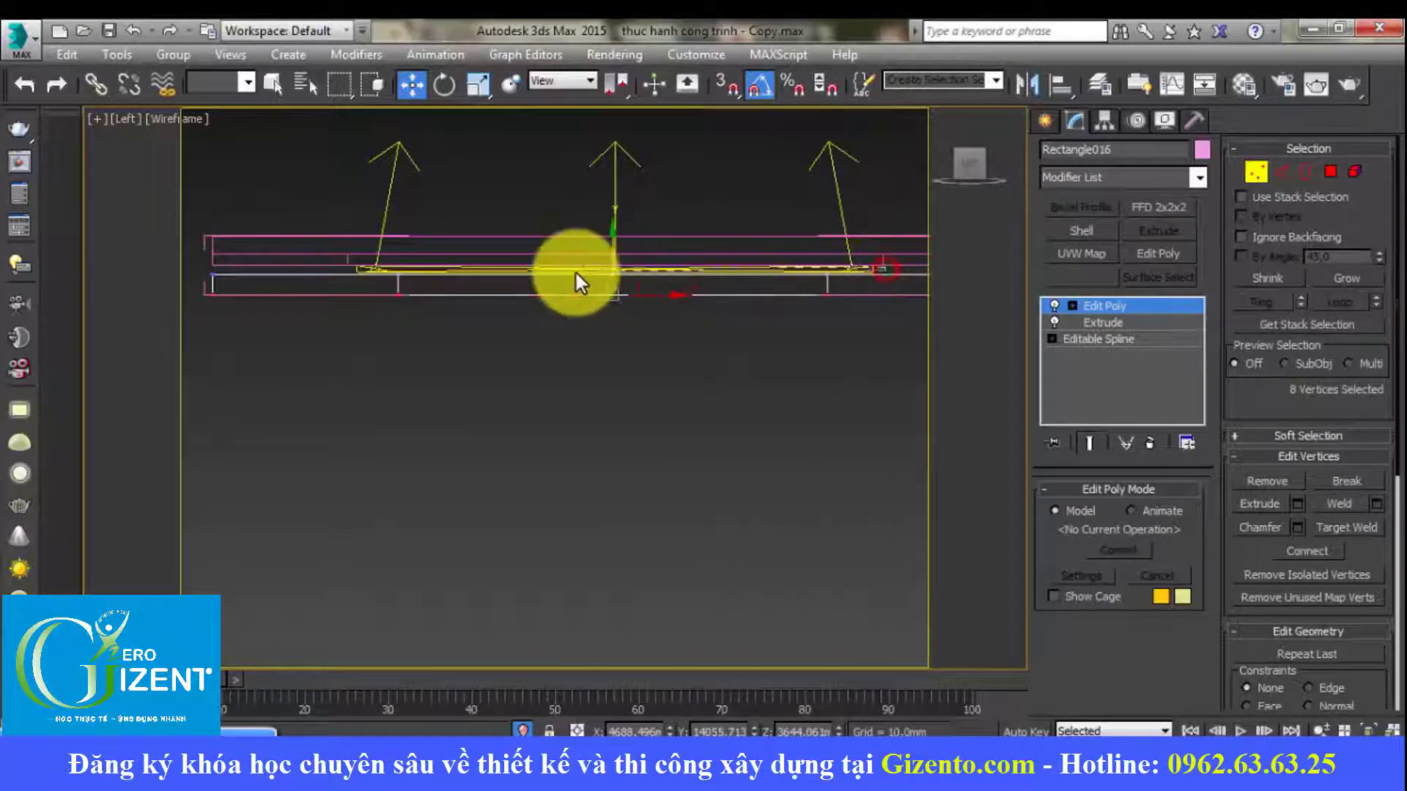
pyautogui.click(340, 270)
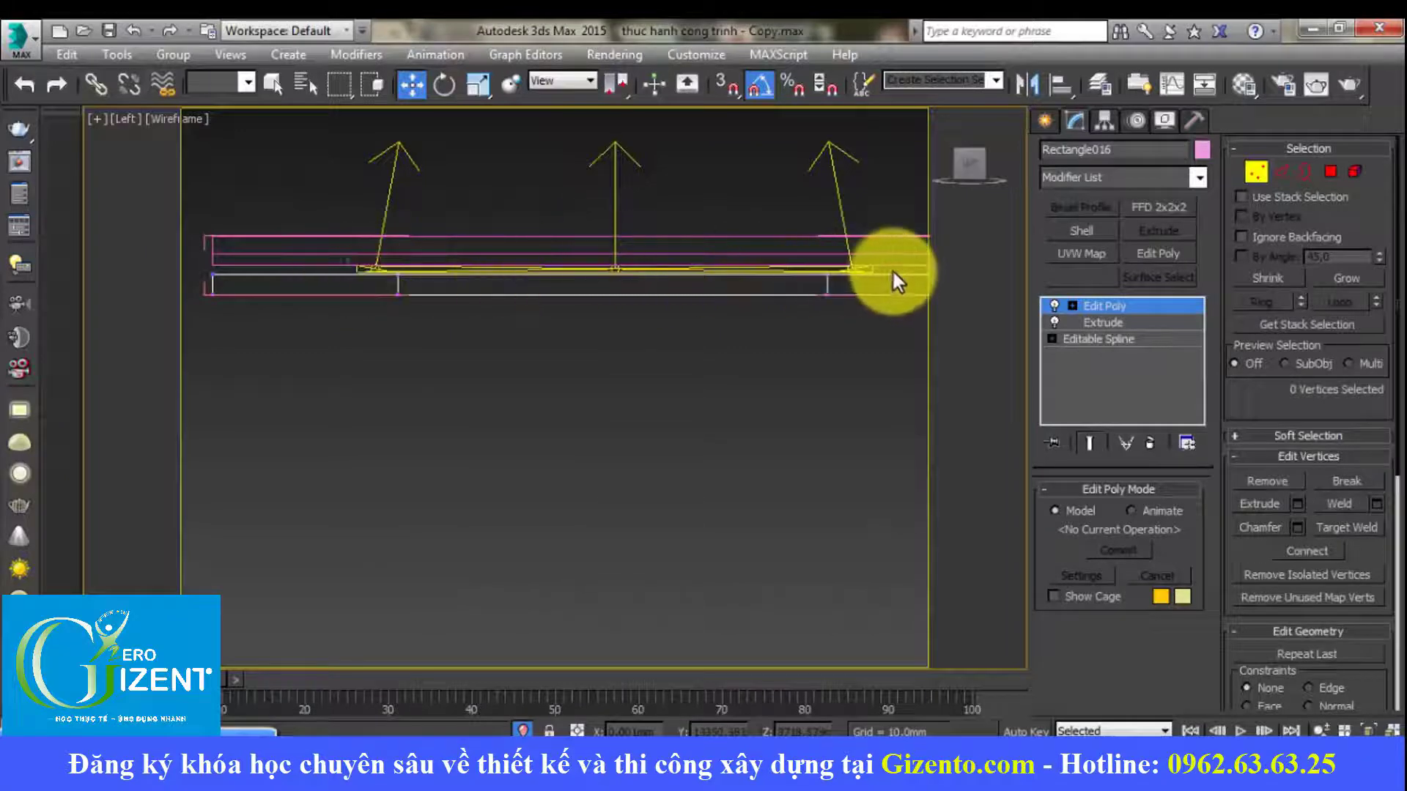
pyautogui.press('1')
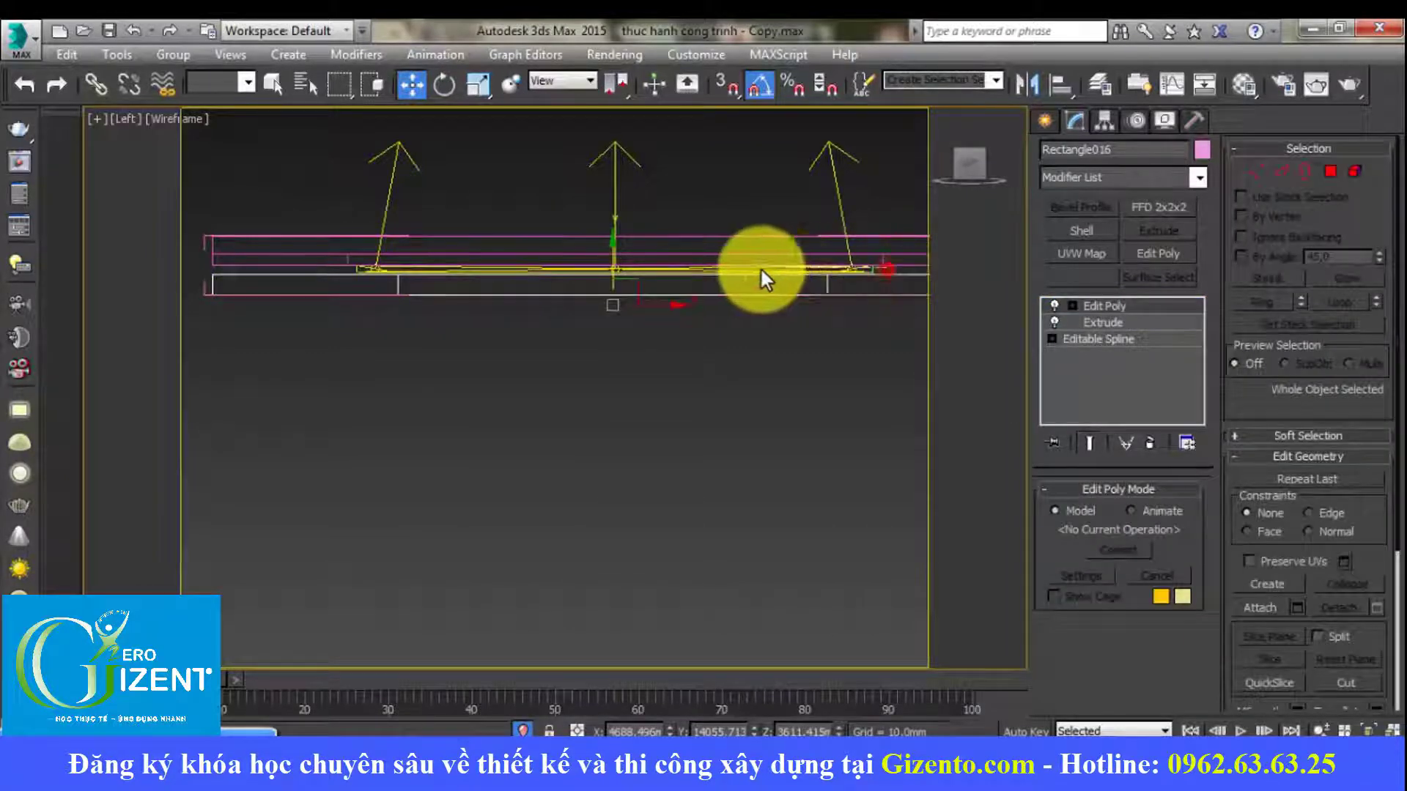
# Step: Raise the four cove plane lights about 25 mm
pyautogui.click(349, 275)
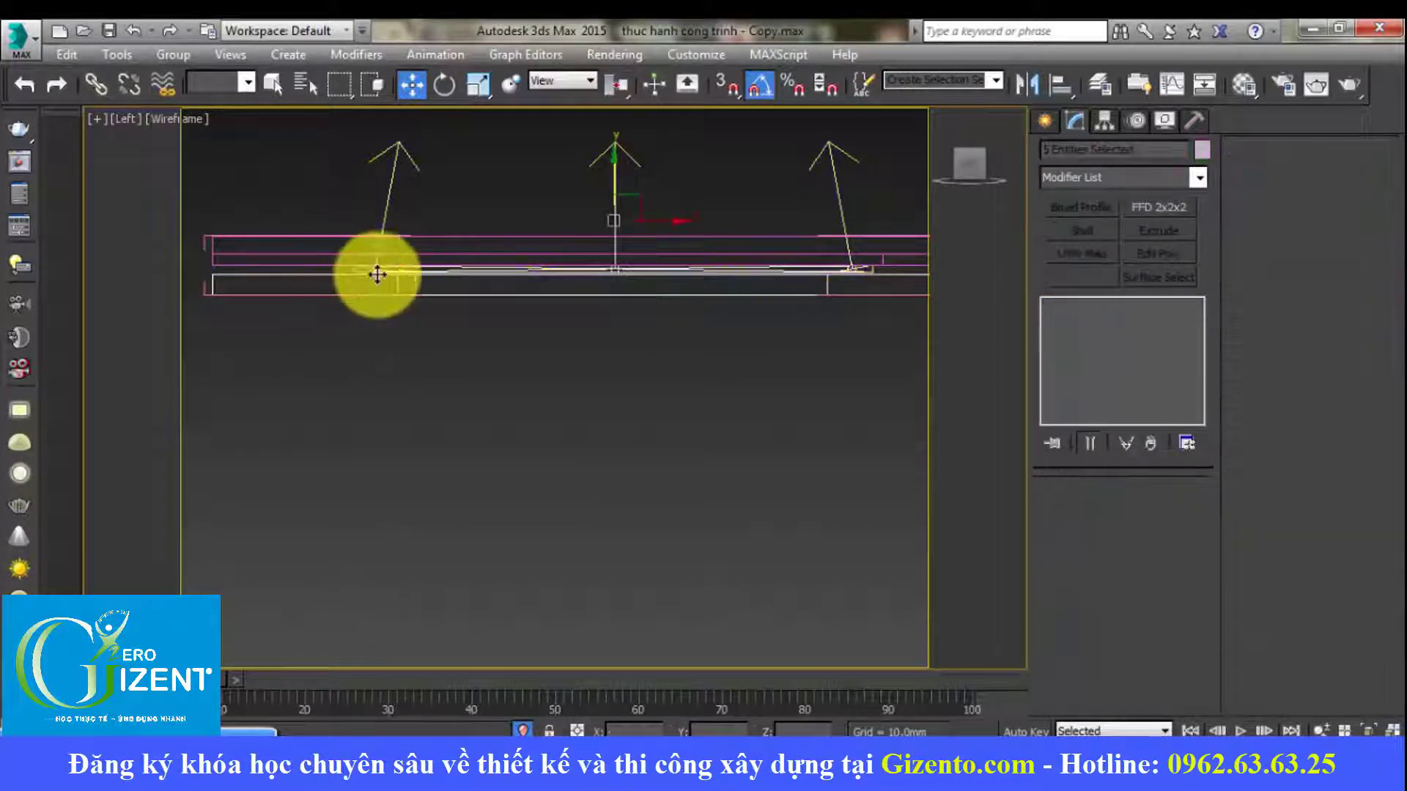
pyautogui.moveTo(616, 192); pyautogui.dragTo(618, 187)
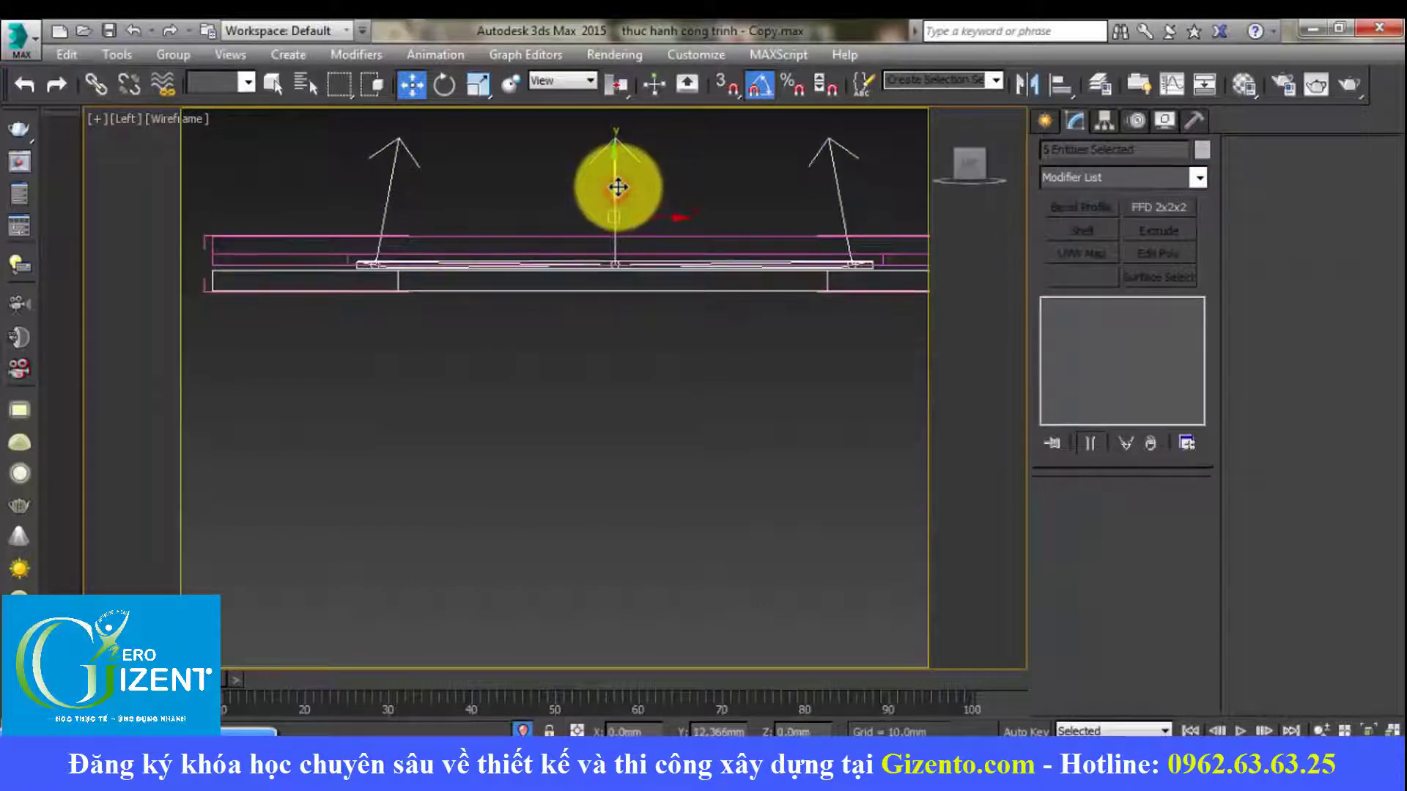
pyautogui.rightClick(618, 188)
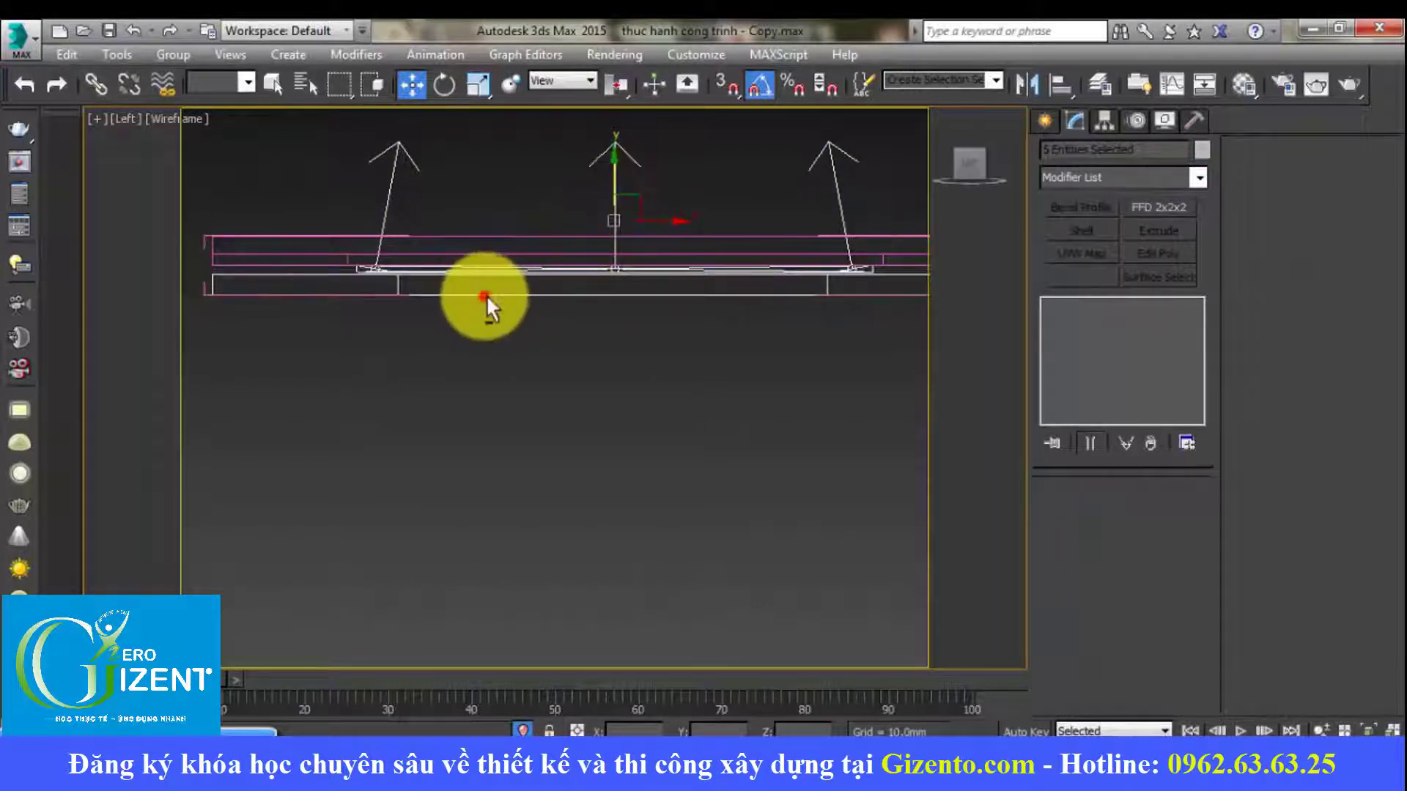
pyautogui.click(461, 291)
pyautogui.scroll(2, 590, 286)
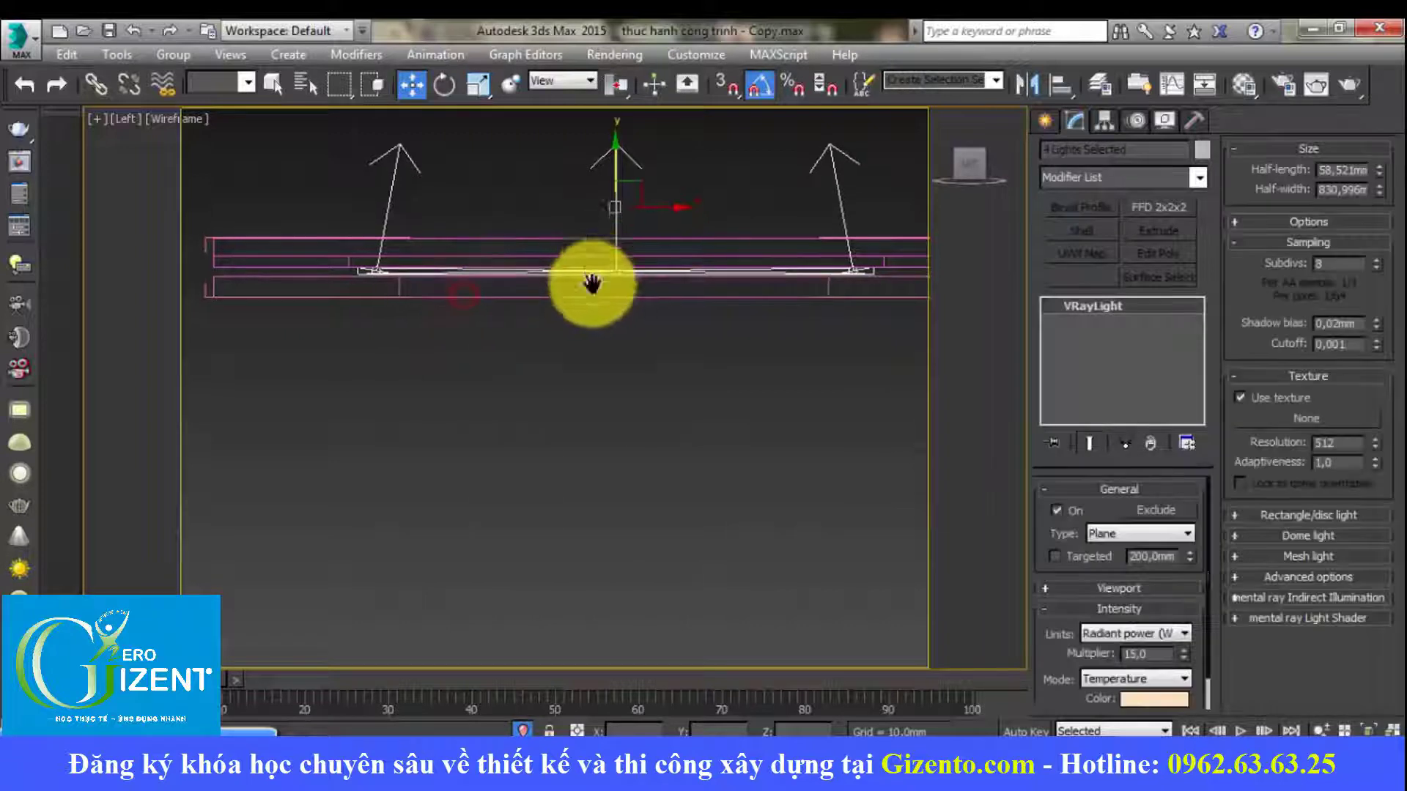
pyautogui.scroll(2, 631, 280)
pyautogui.moveTo(632, 281); pyautogui.dragTo(703, 273, button='middle')
pyautogui.moveTo(689, 224); pyautogui.dragTo(688, 204)
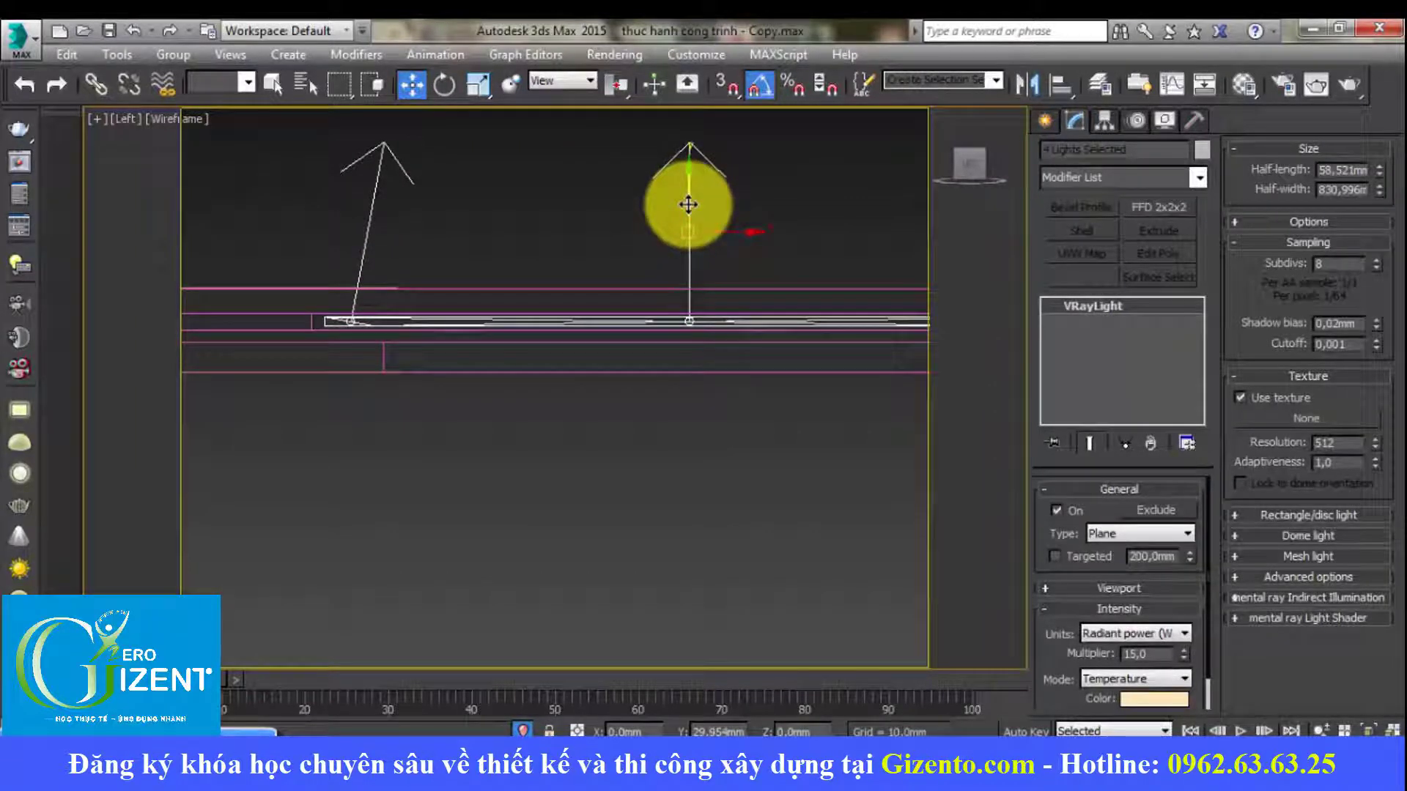
pyautogui.moveTo(534, 323); pyautogui.dragTo(728, 323, button='middle')
# Step: Raise the cove strip's bottom vertices about 9 mm
pyautogui.click(575, 341)
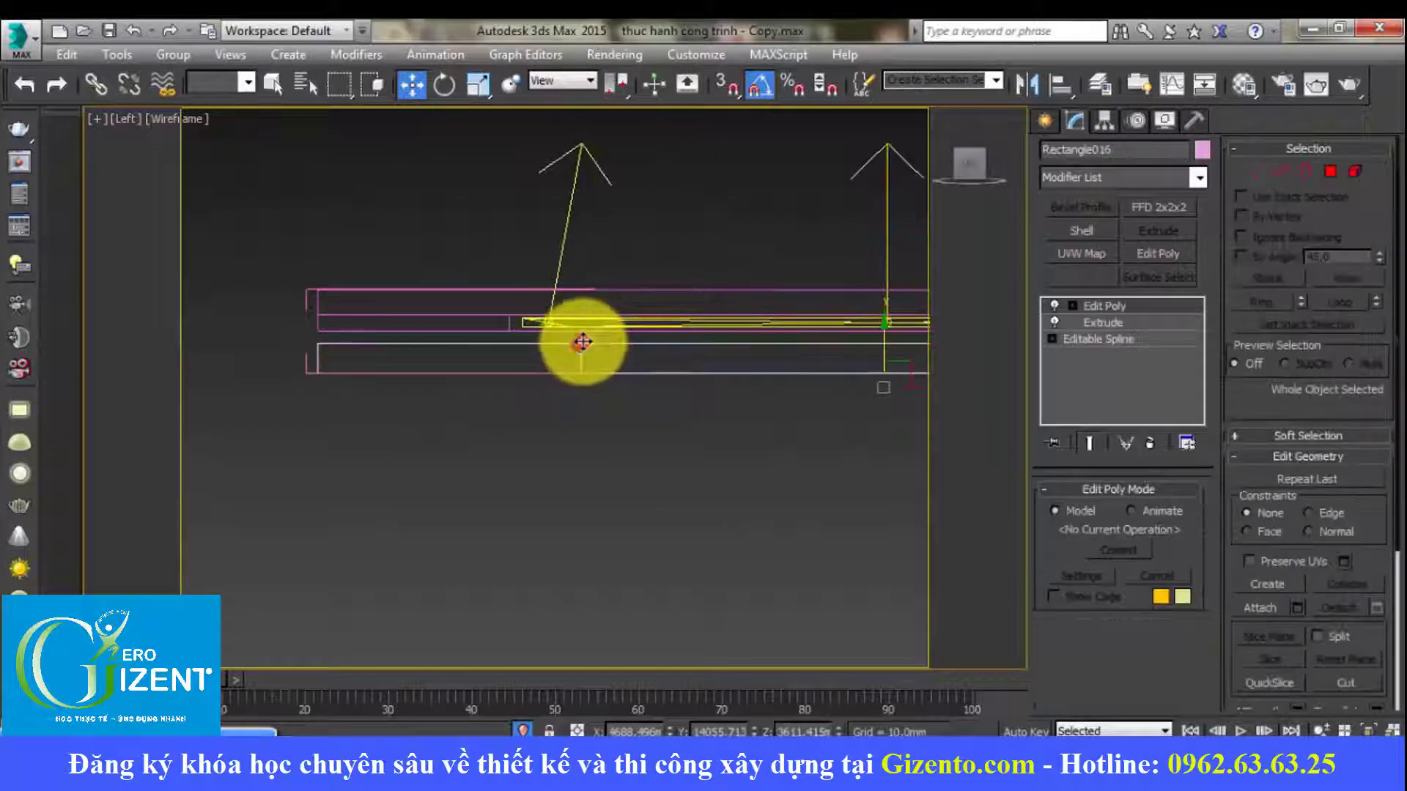
pyautogui.moveTo(583, 341); pyautogui.dragTo(475, 366, button='middle')
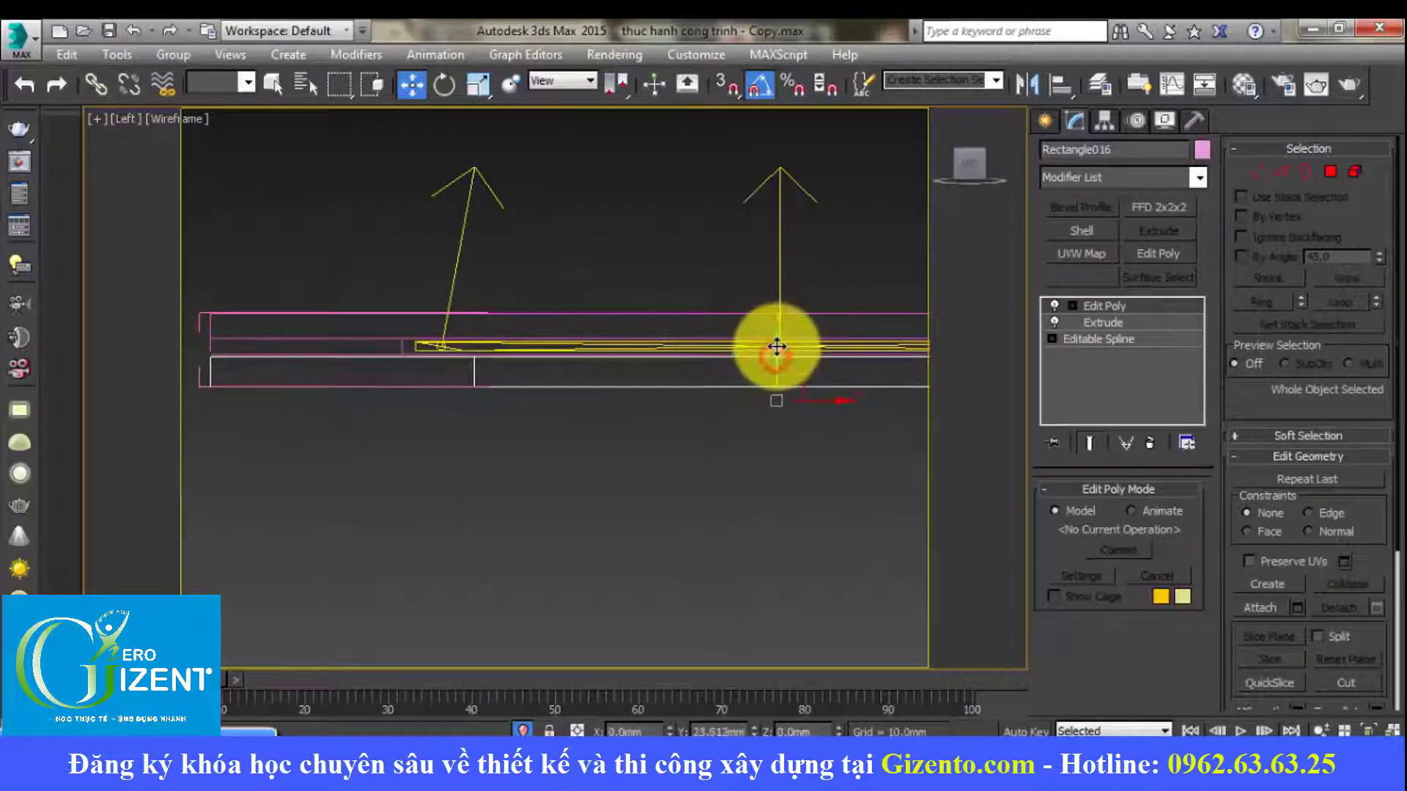
pyautogui.scroll(-5, 636, 336)
pyautogui.press('1')
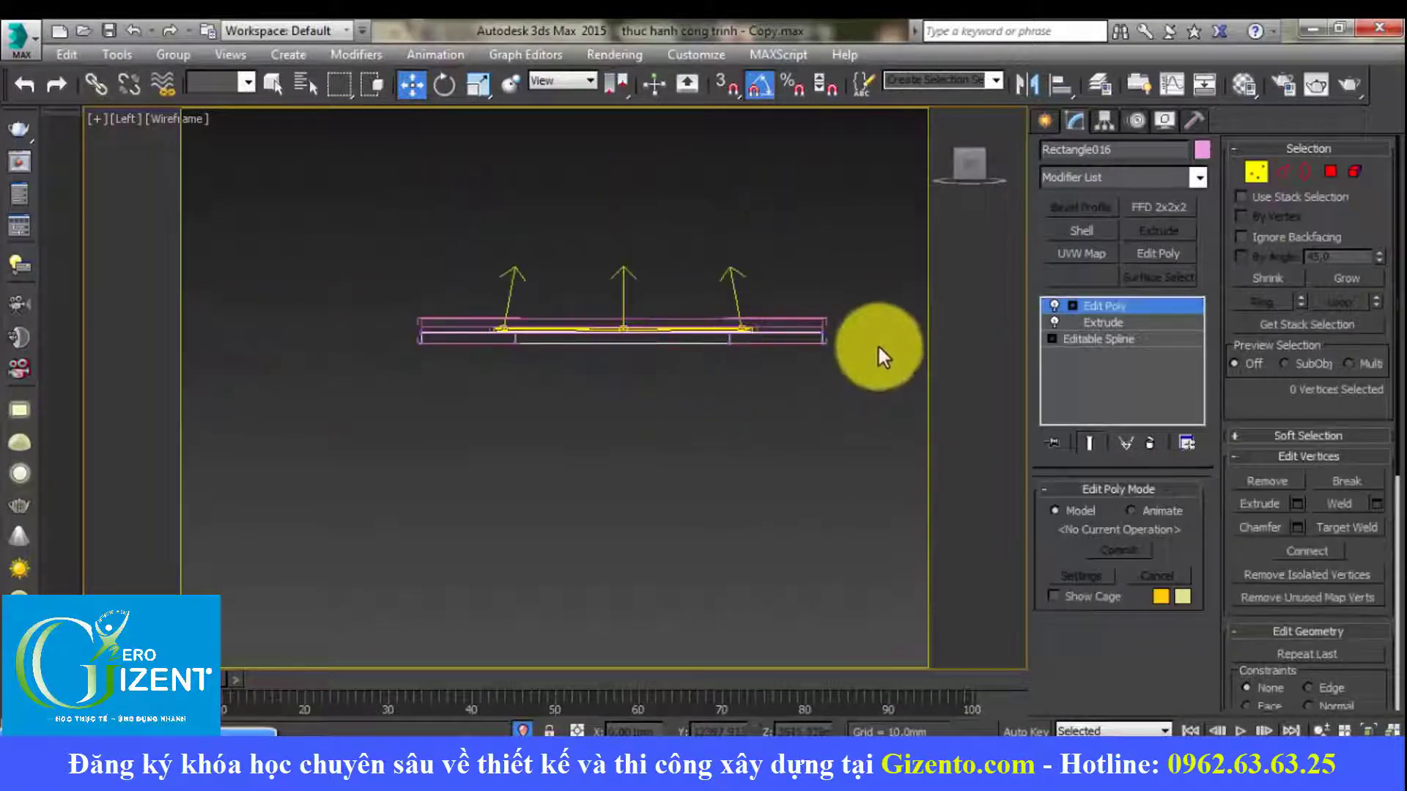
pyautogui.moveTo(396, 399); pyautogui.dragTo(402, 394)
pyautogui.scroll(4, 630, 330)
pyautogui.moveTo(645, 324); pyautogui.dragTo(806, 314, button='middle')
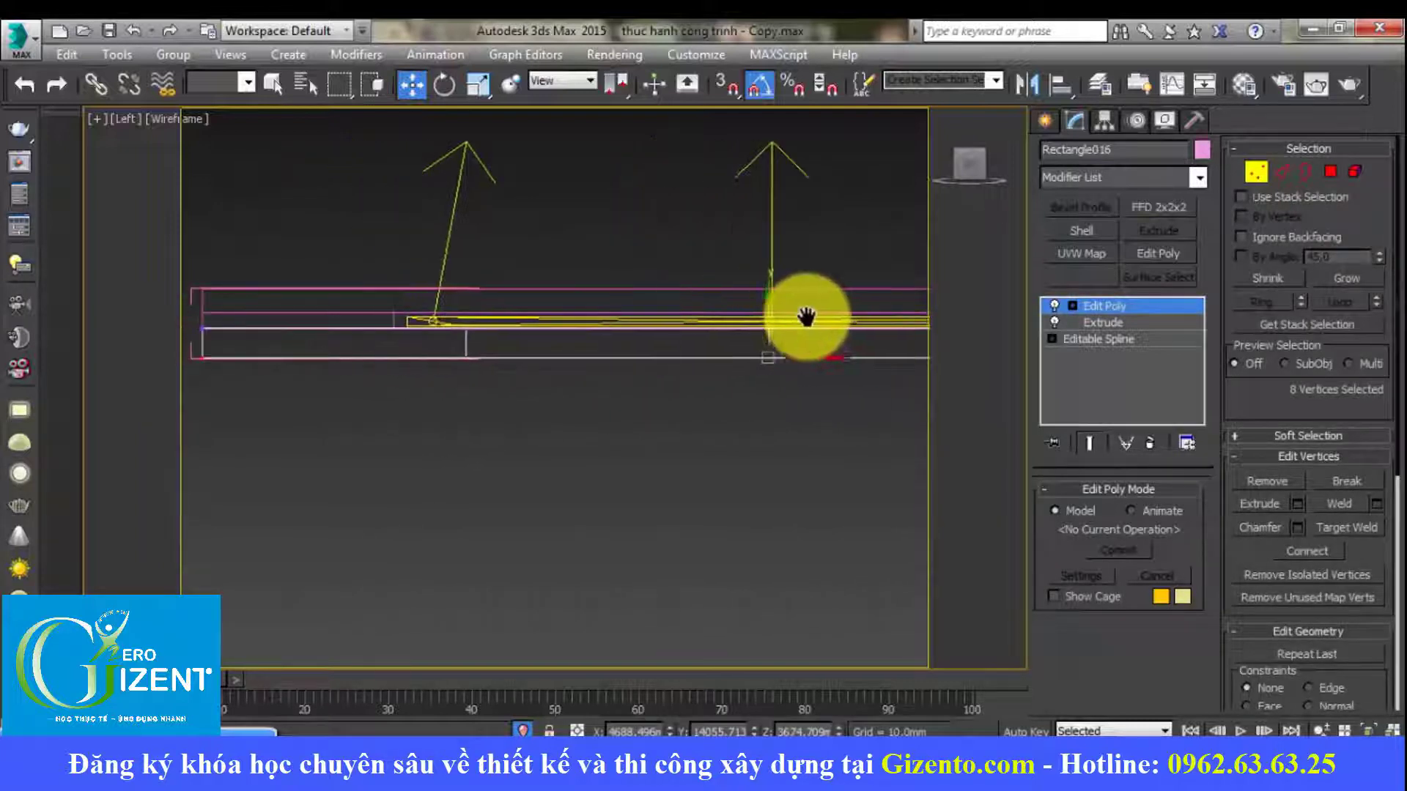
pyautogui.moveTo(790, 310); pyautogui.dragTo(790, 307)
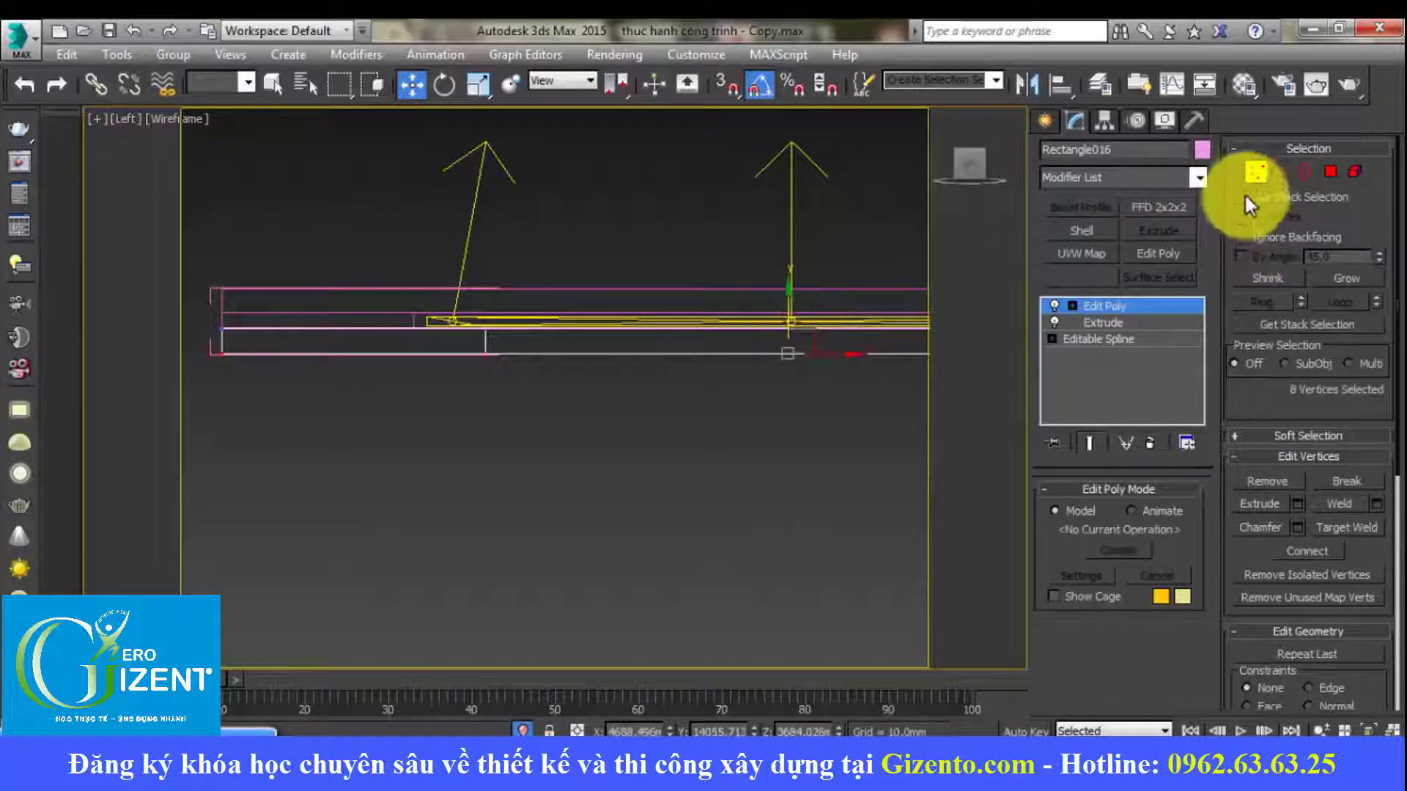
pyautogui.click(1255, 171)
# Step: Clone the cove strip lower down and select both strip pieces
pyautogui.scroll(-1, 754, 276)
pyautogui.scroll(-2, 739, 292)
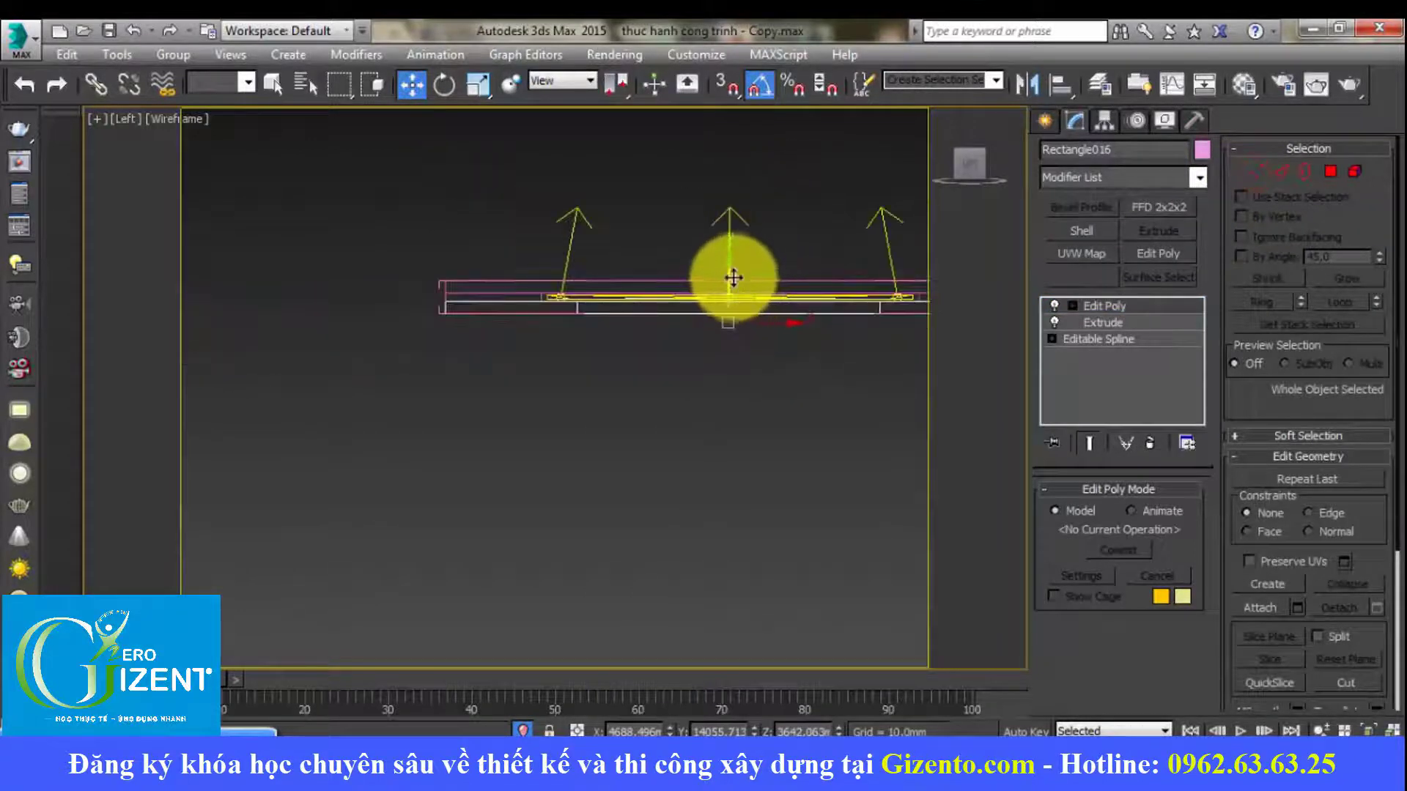
pyautogui.keyDown('shift'); pyautogui.moveTo(728, 265); pyautogui.dragTo(728, 283); pyautogui.keyUp('shift')
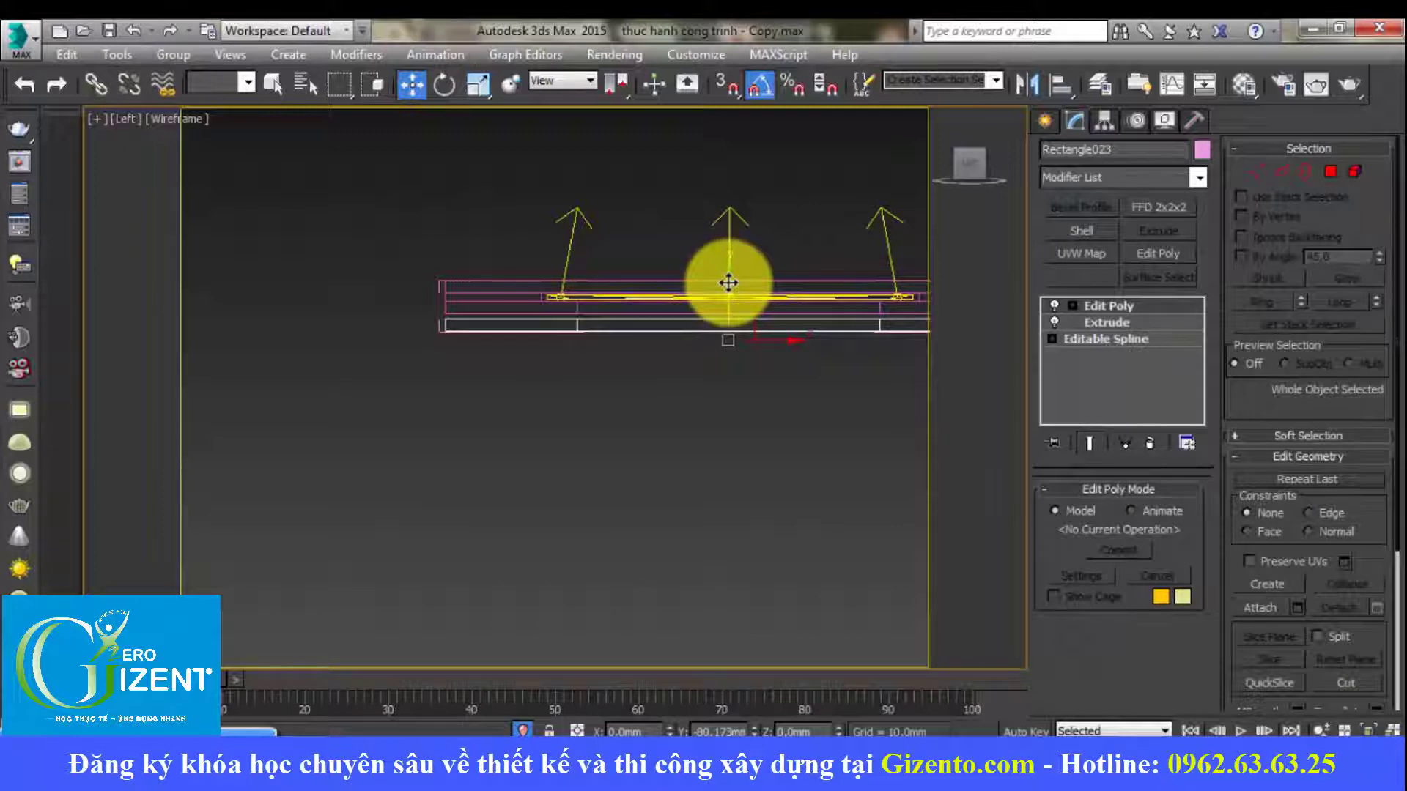
pyautogui.click(543, 294)
pyautogui.scroll(2, 554, 297)
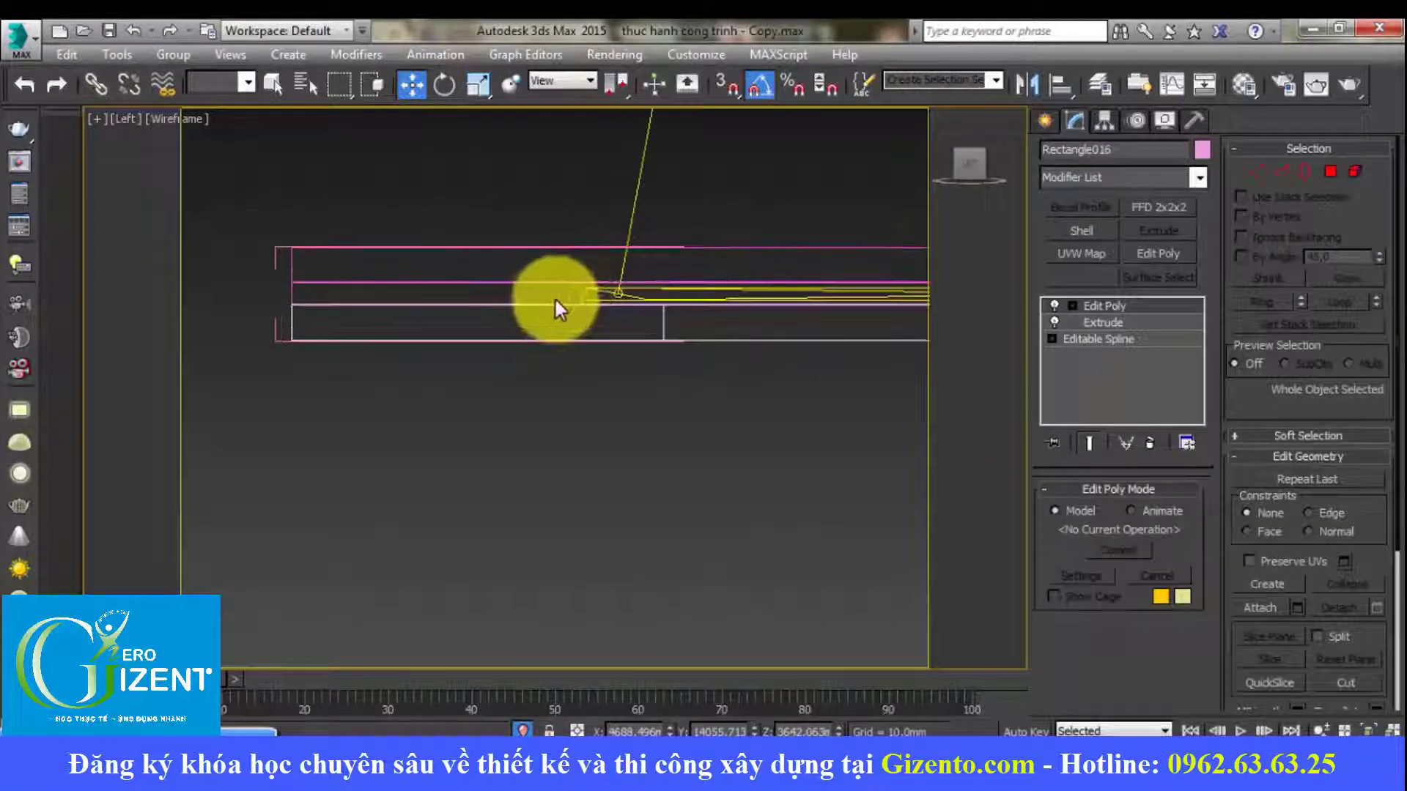
pyautogui.keyDown('ctrl'); pyautogui.click(565, 290); pyautogui.keyUp('ctrl')
# Step: Copy both cove pieces lower down as independent copies
pyautogui.scroll(-2, 667, 319)
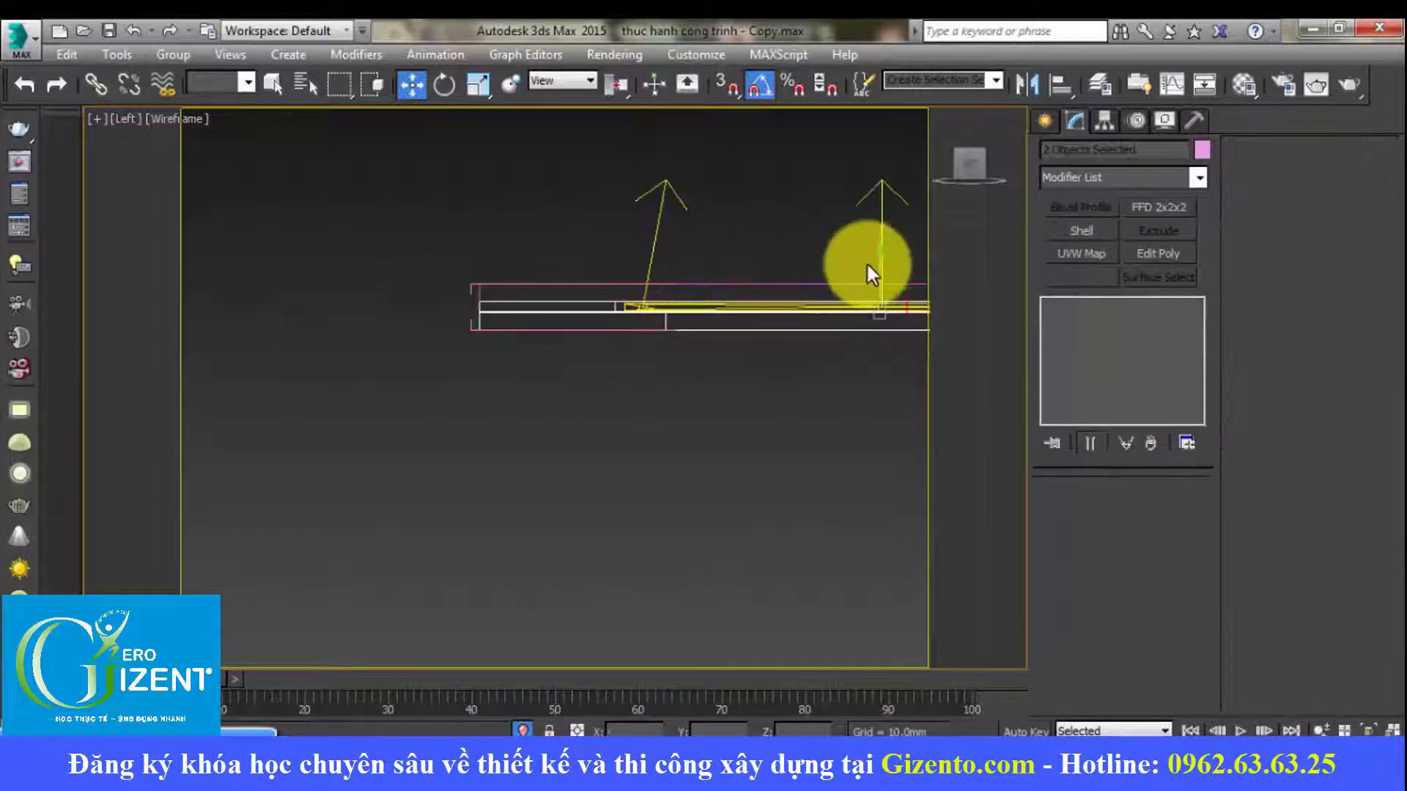
pyautogui.keyDown('shift'); pyautogui.moveTo(880, 257); pyautogui.dragTo(881, 313); pyautogui.keyUp('shift')
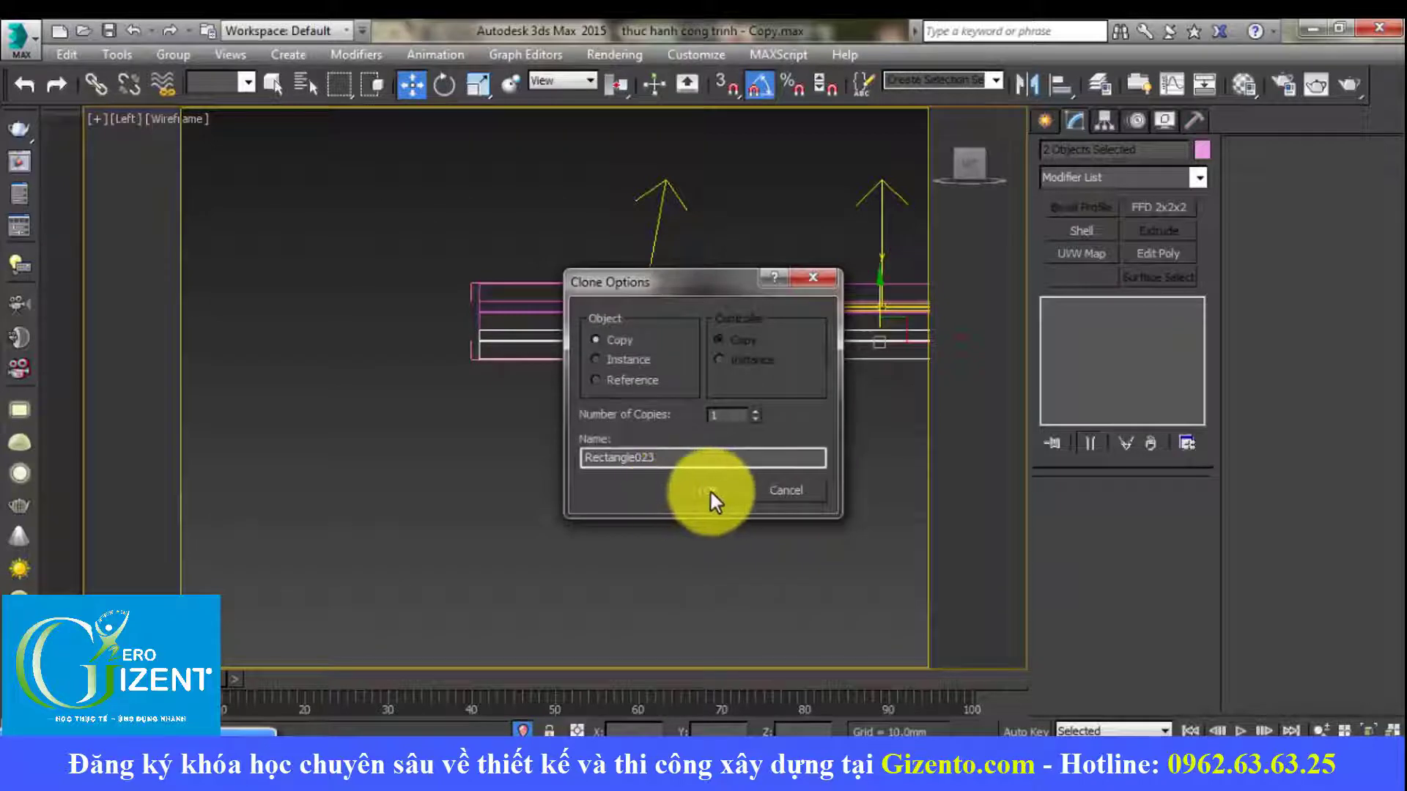
pyautogui.click(709, 492)
pyautogui.moveTo(696, 437)
pyautogui.keyDown('alt'); pyautogui.mouseDown(button='middle')
pyautogui.moveTo(723, 439)
pyautogui.moveTo(744, 408)
pyautogui.moveTo(738, 345)
pyautogui.mouseUp(button='middle'); pyautogui.keyUp('alt')
pyautogui.press('F3')
pyautogui.scroll(5, 825, 395)
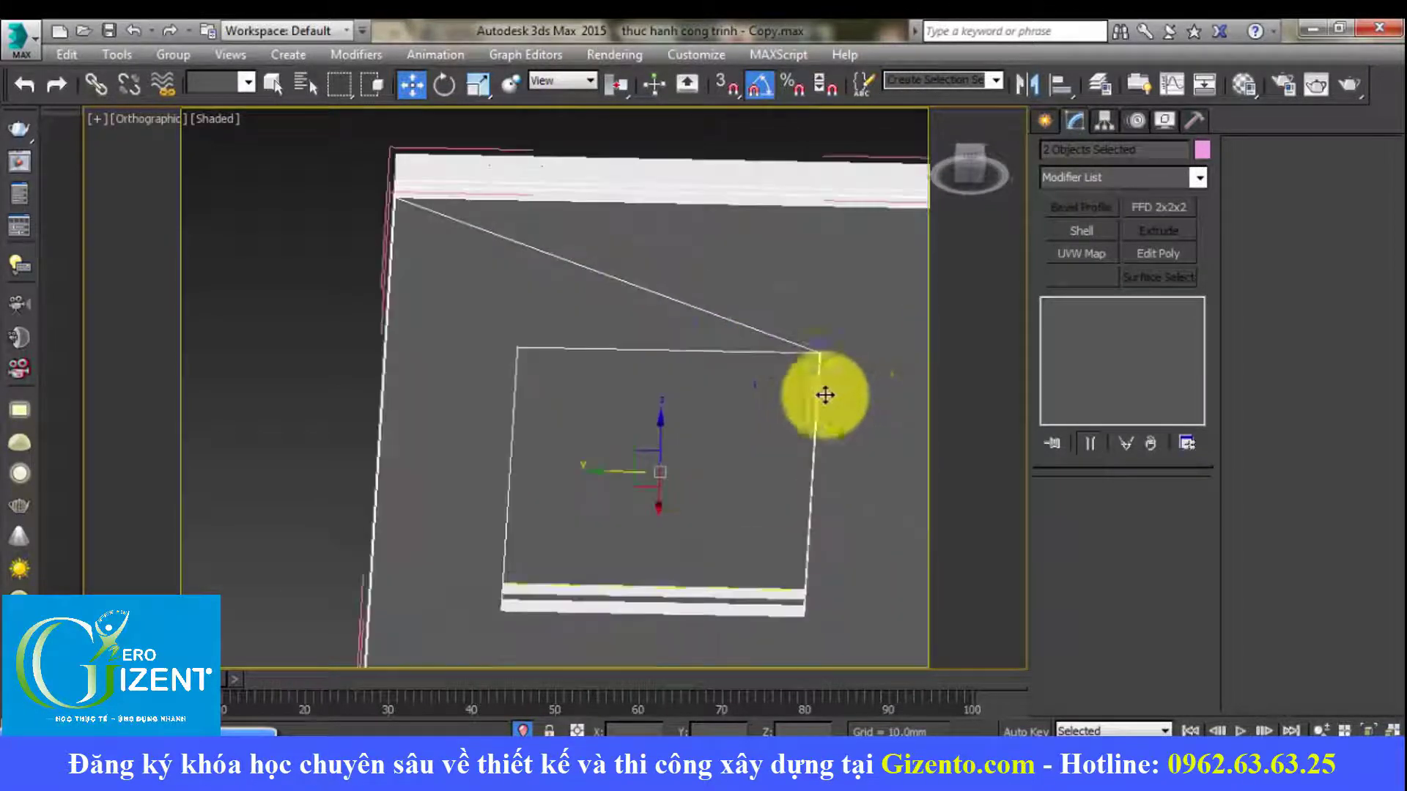
# Step: Select the copied panel and enter Vertex mode in a wireframe Top view showing the whole room
pyautogui.click(810, 398)
pyautogui.scroll(-4, 777, 396)
pyautogui.press('t')
pyautogui.scroll(4, 746, 393)
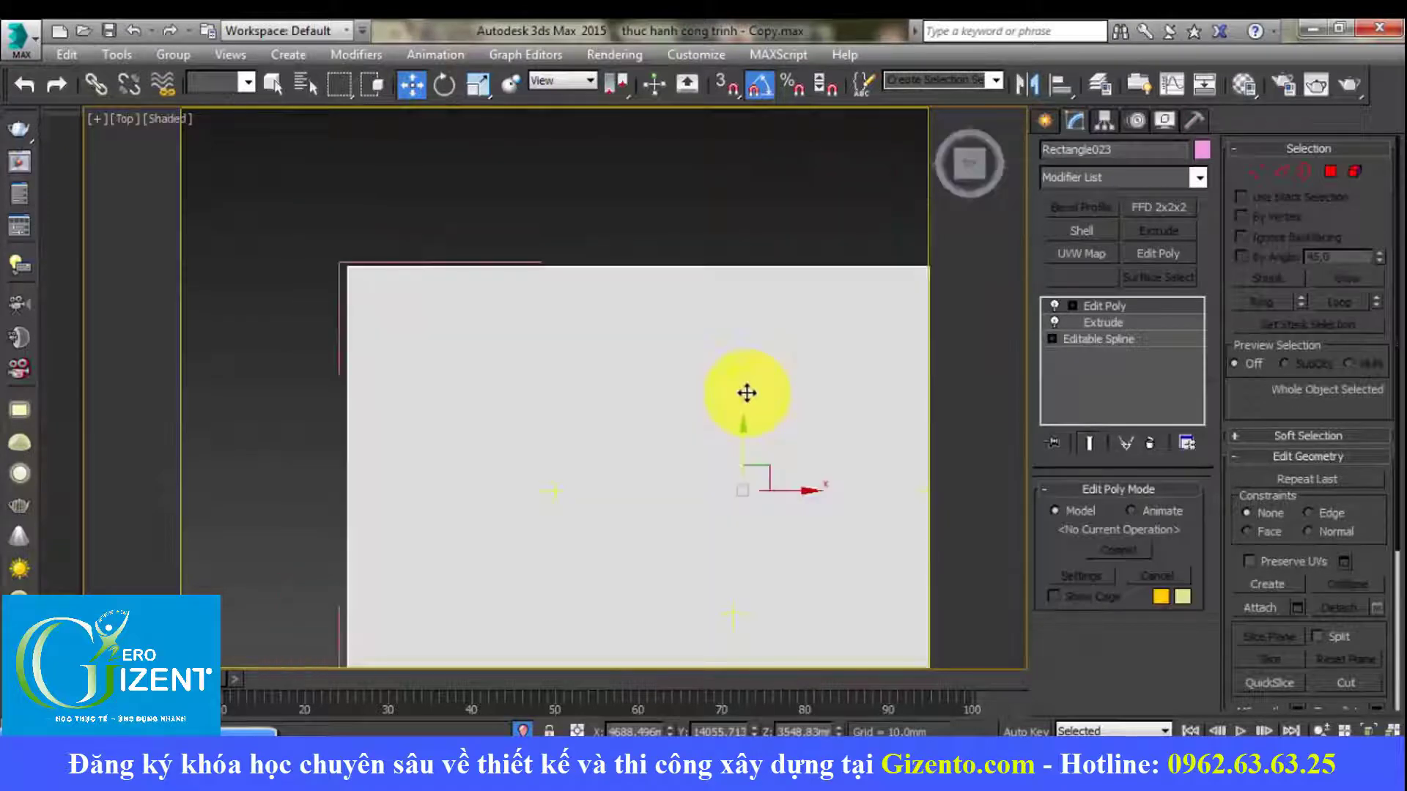
pyautogui.scroll(-2, 745, 390)
pyautogui.press('F3')
pyautogui.scroll(-3, 714, 388)
pyautogui.scroll(-2, 710, 372)
pyautogui.moveTo(710, 372)
pyautogui.mouseDown(button='middle')
pyautogui.moveTo(762, 388)
pyautogui.moveTo(768, 326)
pyautogui.mouseUp(button='middle')
pyautogui.press('1')
pyautogui.scroll(2, 762, 389)
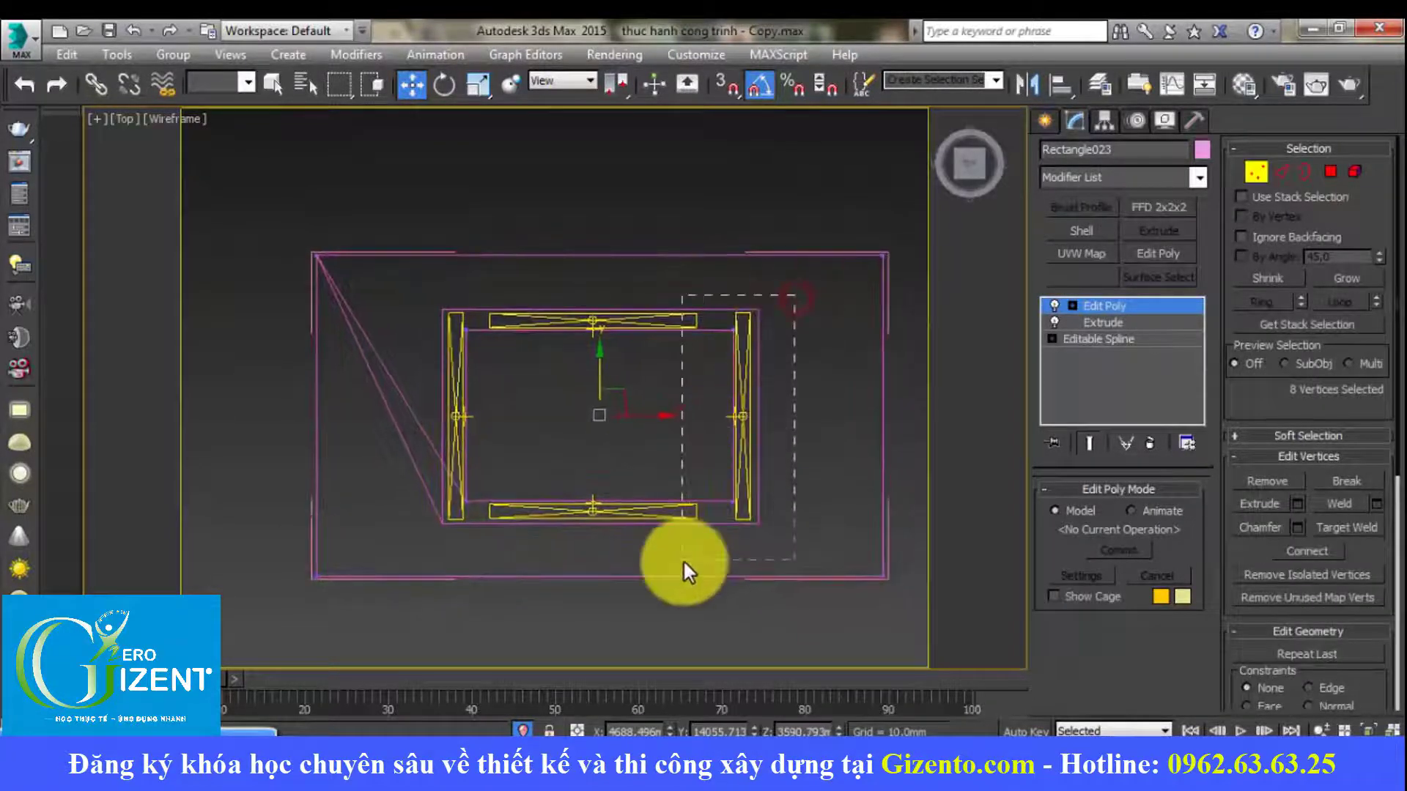
# Step: Stretch Rectangle023's right, left, top and bottom vertices outward to the outer frame
pyautogui.moveTo(795, 297); pyautogui.dragTo(682, 560)
pyautogui.moveTo(783, 418); pyautogui.dragTo(854, 419)
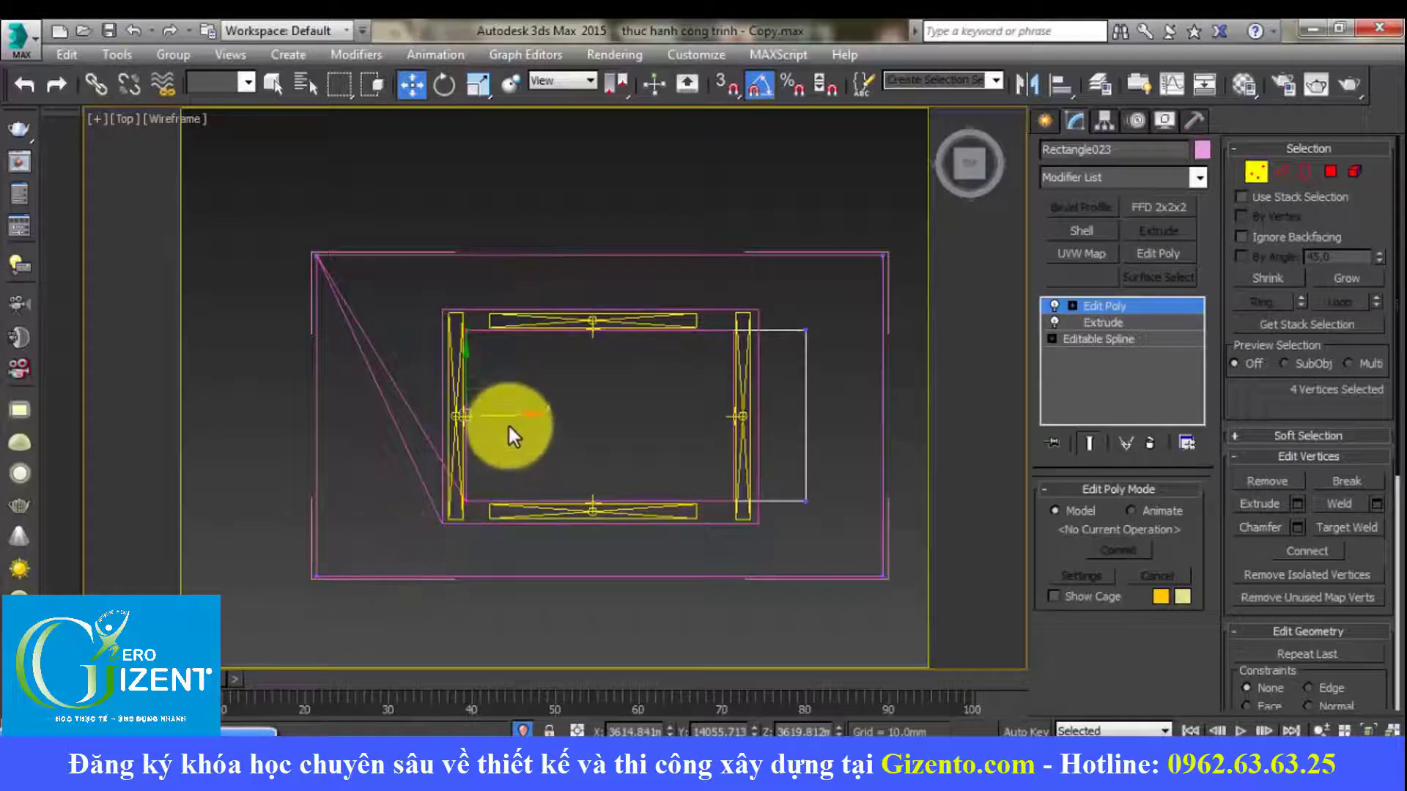
pyautogui.moveTo(509, 428)
pyautogui.mouseDown()
pyautogui.moveTo(471, 418)
pyautogui.moveTo(444, 438)
pyautogui.mouseUp()
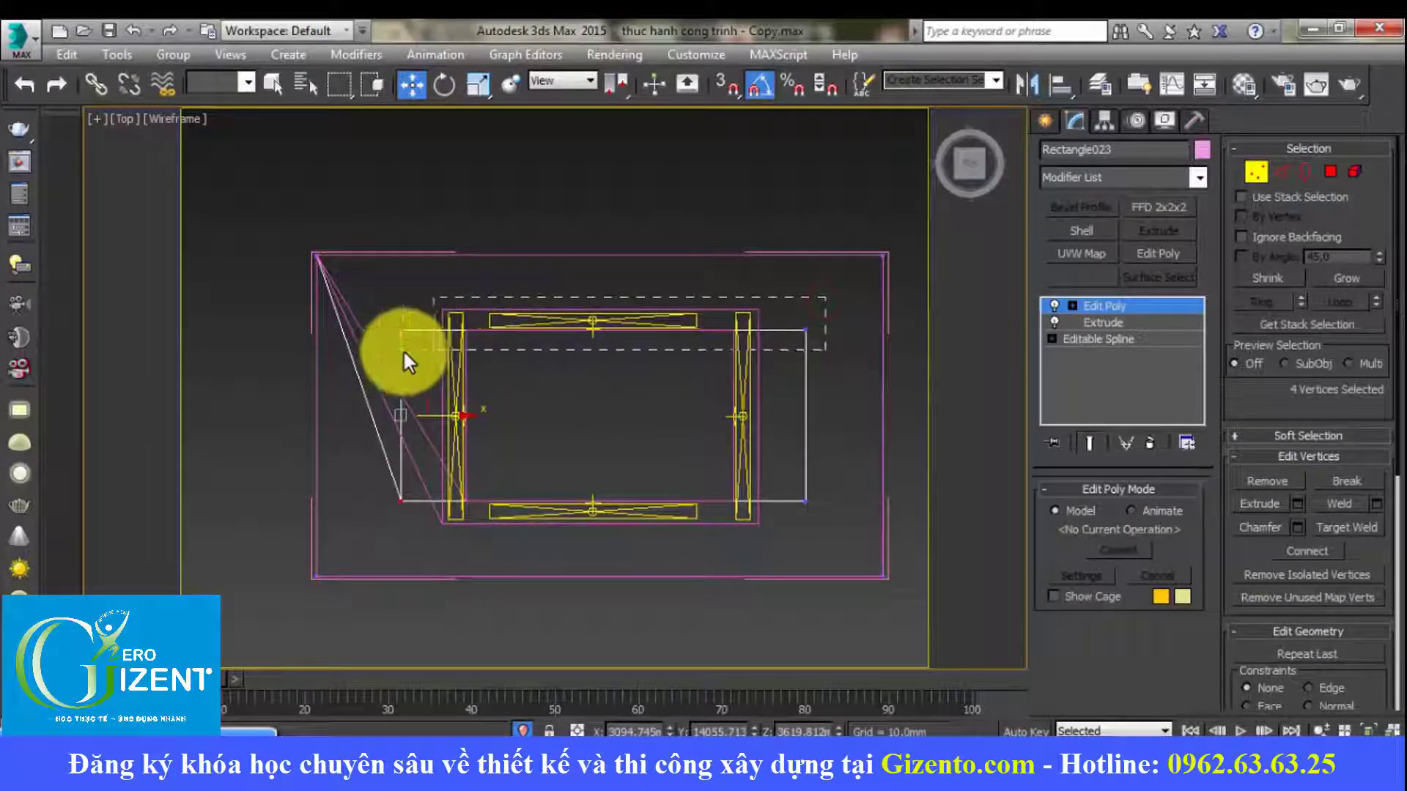
pyautogui.moveTo(468, 351); pyautogui.dragTo(391, 350)
pyautogui.moveTo(602, 276)
pyautogui.mouseDown()
pyautogui.moveTo(747, 249)
pyautogui.moveTo(864, 251)
pyautogui.mouseUp()
pyautogui.press('s')
pyautogui.moveTo(494, 530); pyautogui.dragTo(536, 507)
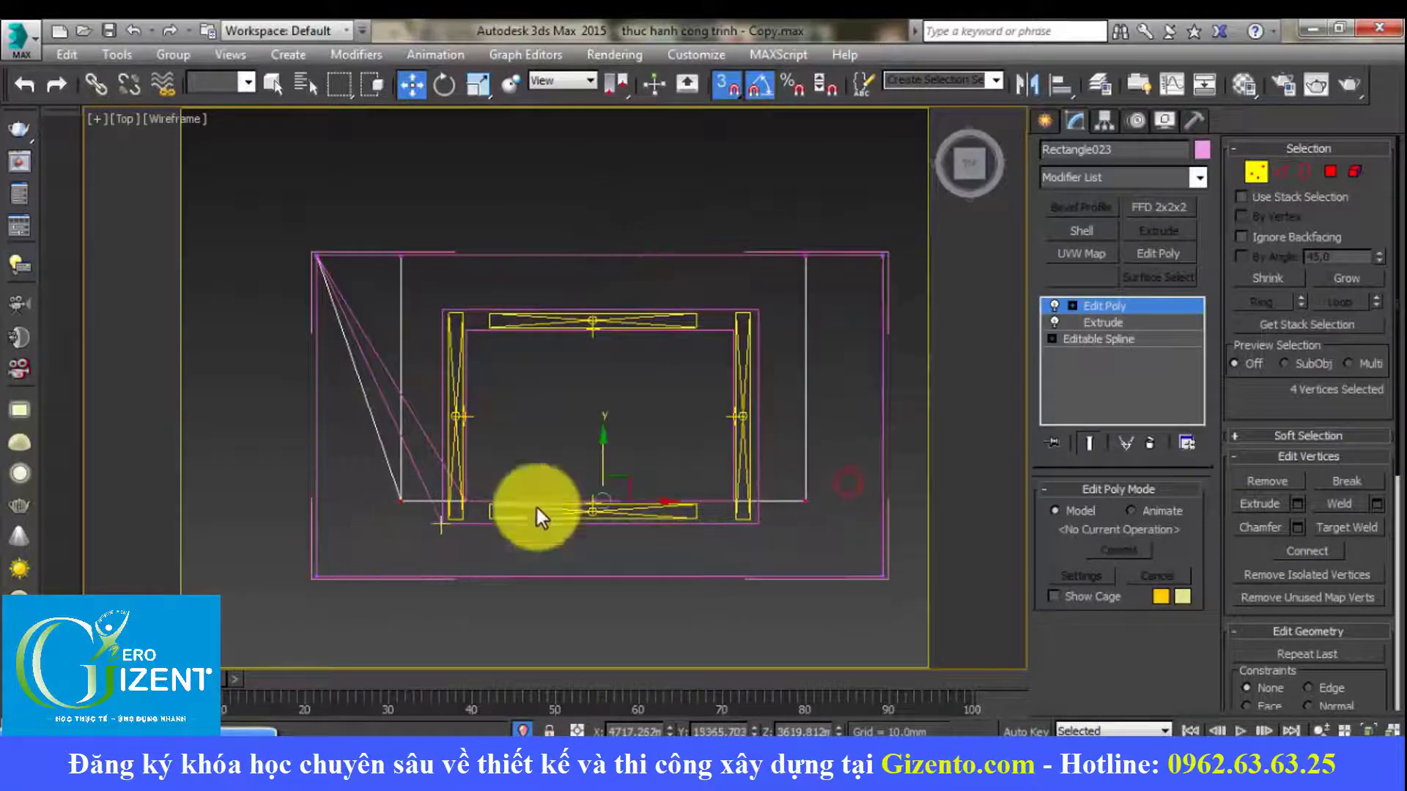
pyautogui.moveTo(603, 458); pyautogui.dragTo(857, 559)
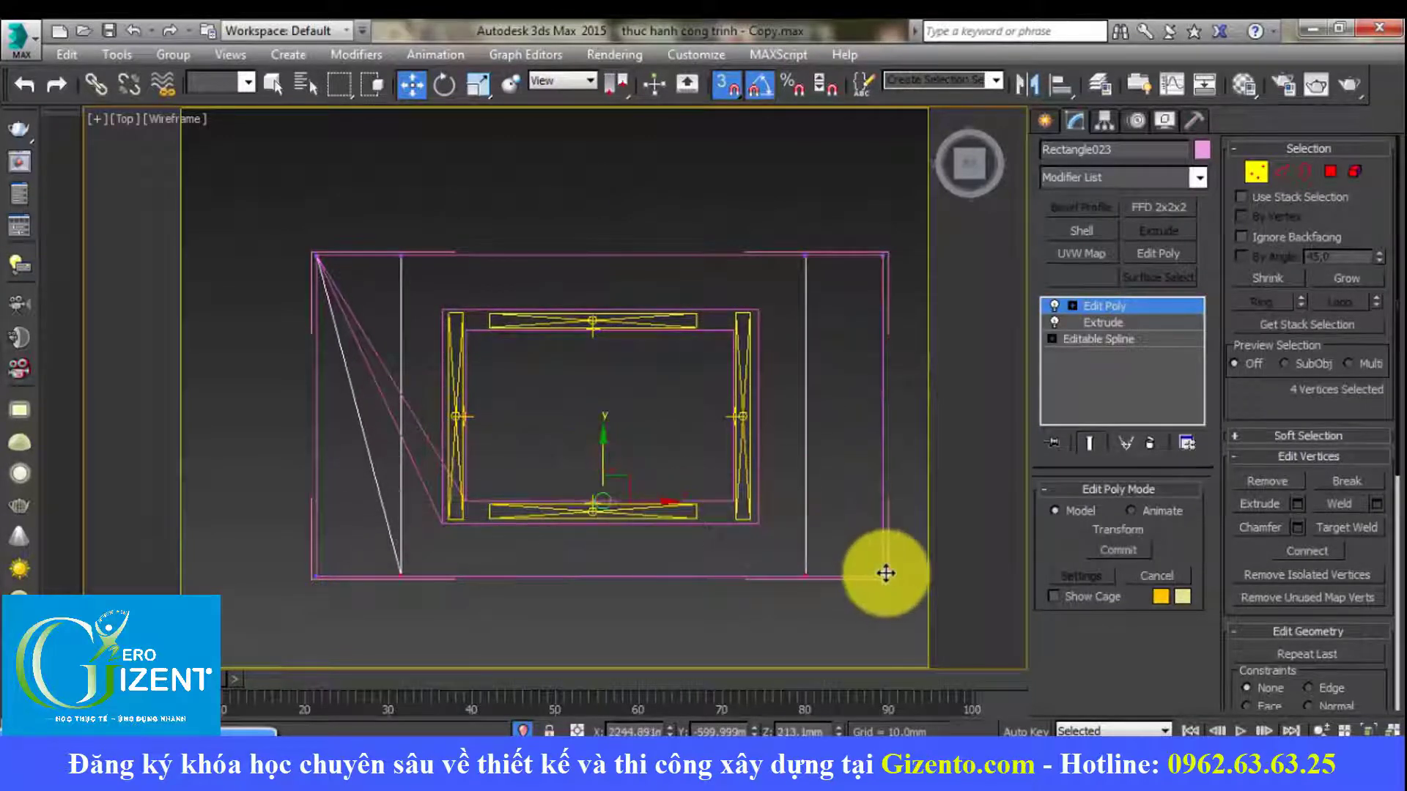
pyautogui.moveTo(775, 519); pyautogui.dragTo(784, 526, button='middle')
# Step: Select the upper ceiling slab Rectangle024 and enter Vertex mode in a framed wireframe Top view
pyautogui.press('F3')
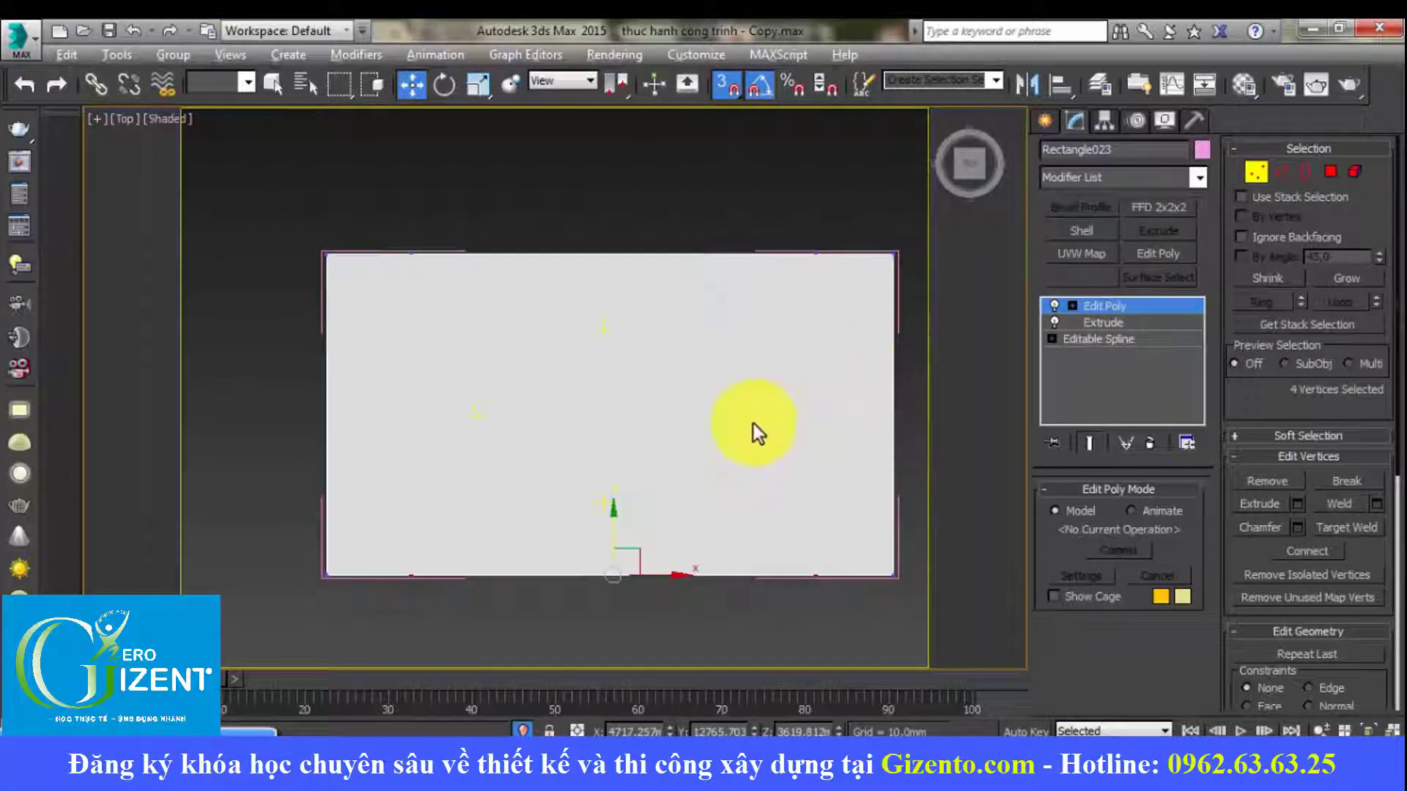
pyautogui.moveTo(753, 429)
pyautogui.keyDown('alt'); pyautogui.mouseDown(button='middle')
pyautogui.moveTo(779, 270)
pyautogui.moveTo(653, 477)
pyautogui.moveTo(721, 436)
pyautogui.moveTo(747, 383)
pyautogui.moveTo(769, 402)
pyautogui.mouseUp(button='middle'); pyautogui.keyUp('alt')
pyautogui.scroll(5, 762, 404)
pyautogui.click(911, 339)
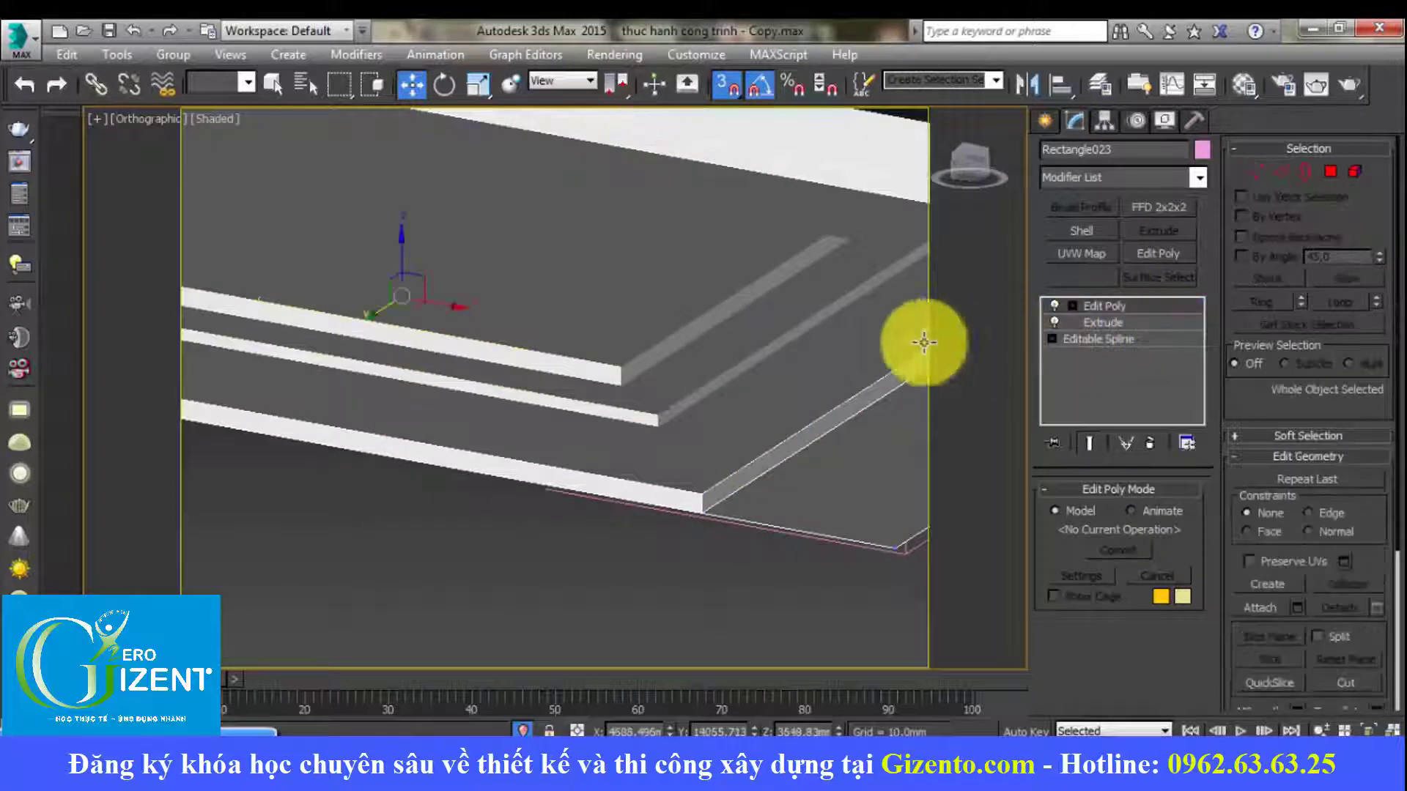
pyautogui.press('z')
pyautogui.scroll(-3, 762, 384)
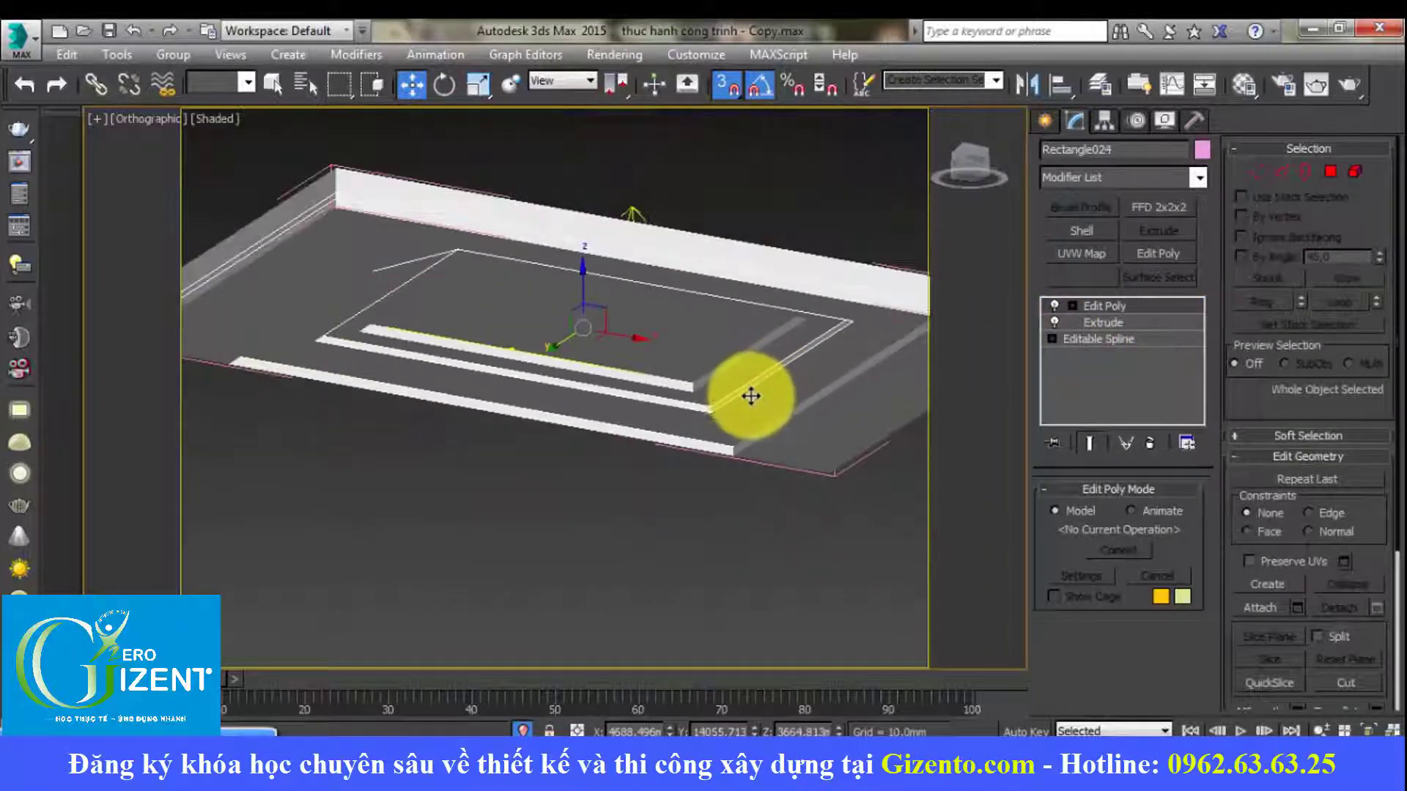
pyautogui.press('t')
pyautogui.press('z')
pyautogui.press('F3')
pyautogui.press('z')
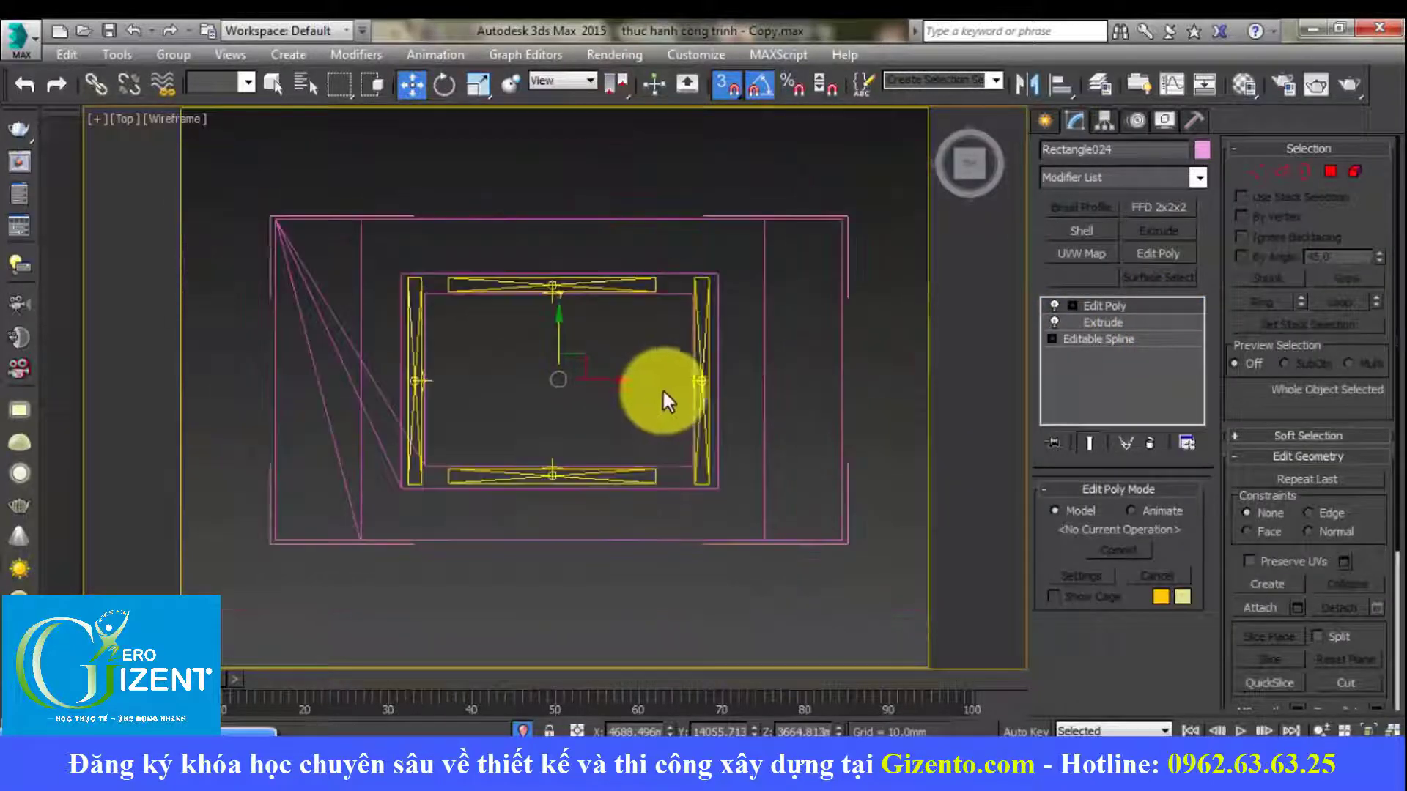
pyautogui.press('1')
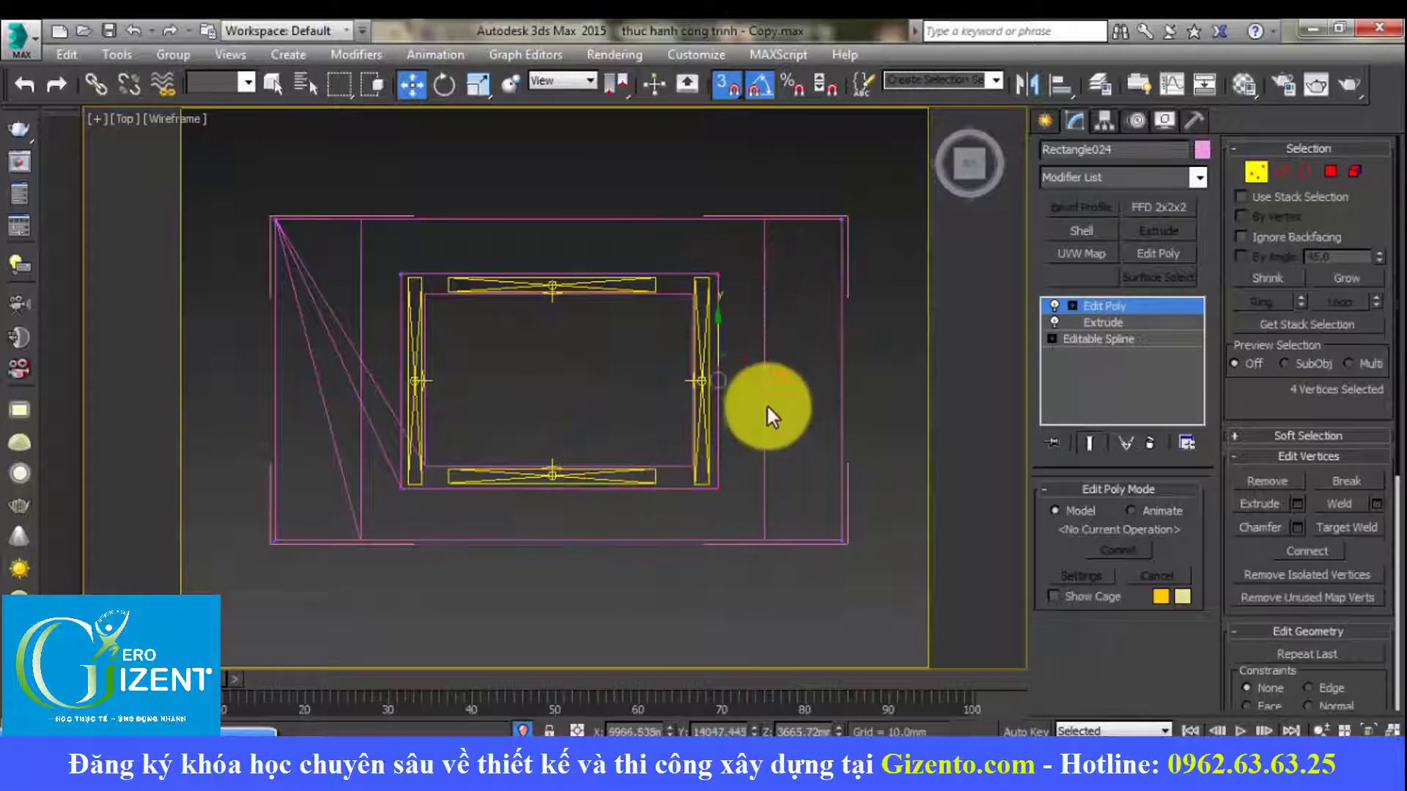
# Step: Move Rectangle024's right, left, bottom and top vertices outward, snapping toward the outer frame
pyautogui.moveTo(762, 381); pyautogui.dragTo(781, 387)
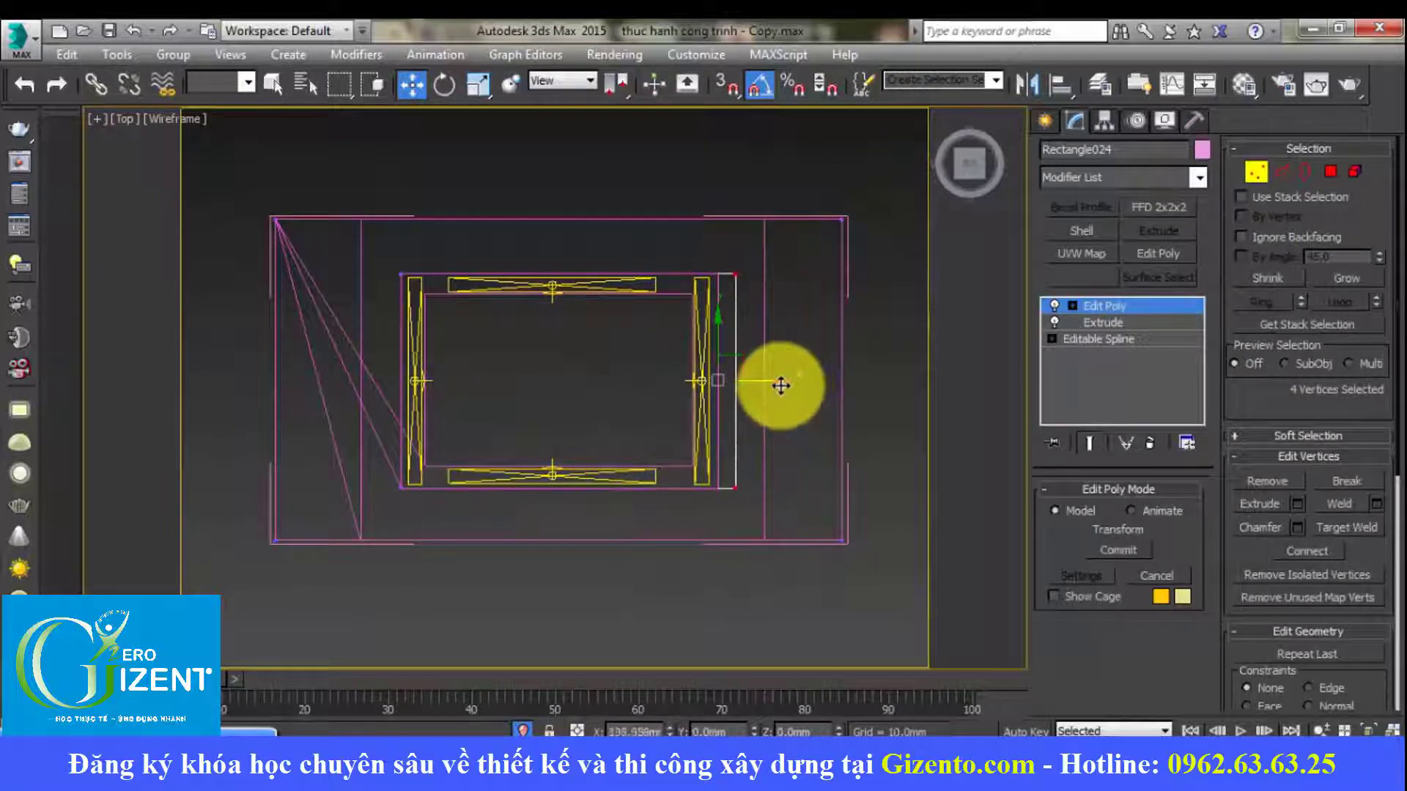
pyautogui.moveTo(781, 386); pyautogui.dragTo(818, 386)
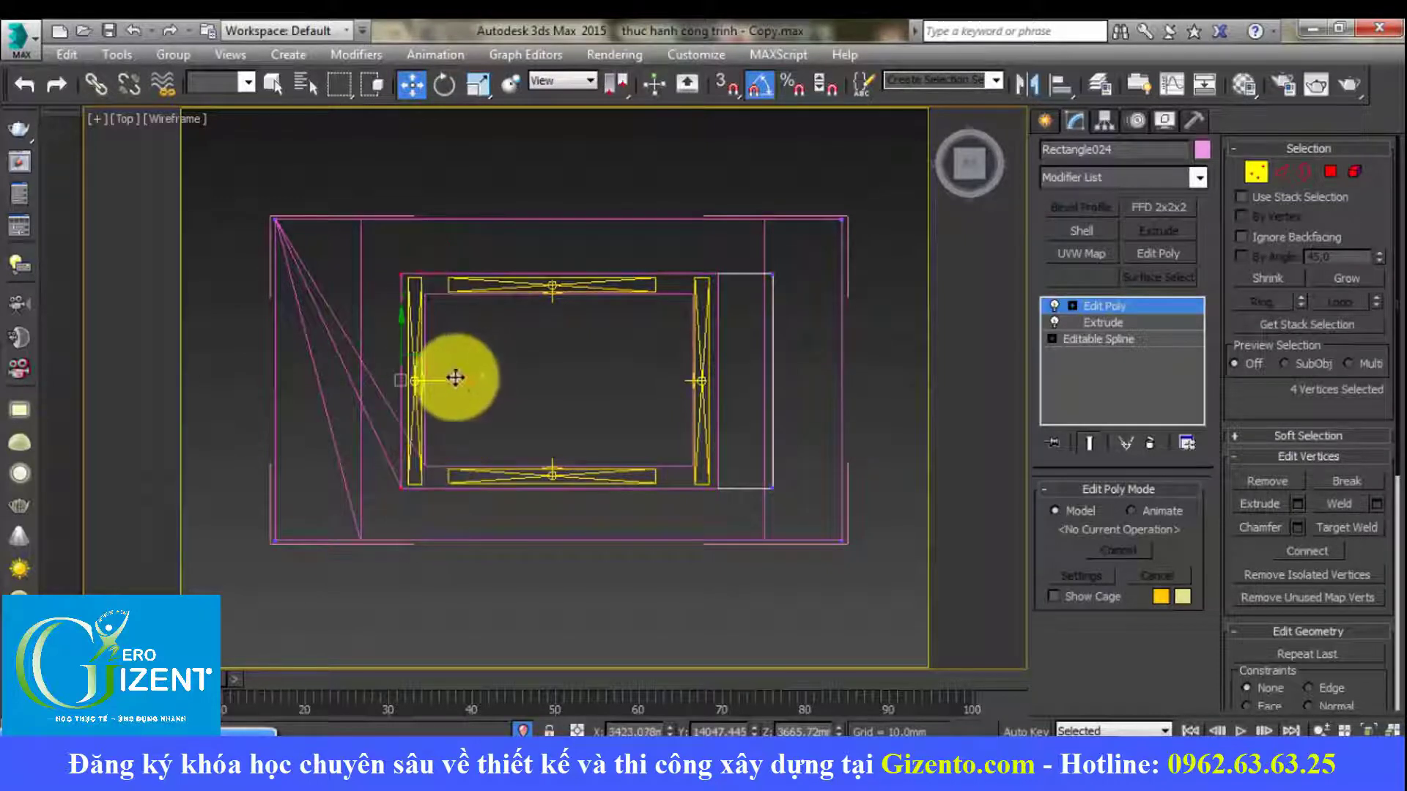
pyautogui.moveTo(455, 377); pyautogui.dragTo(396, 415)
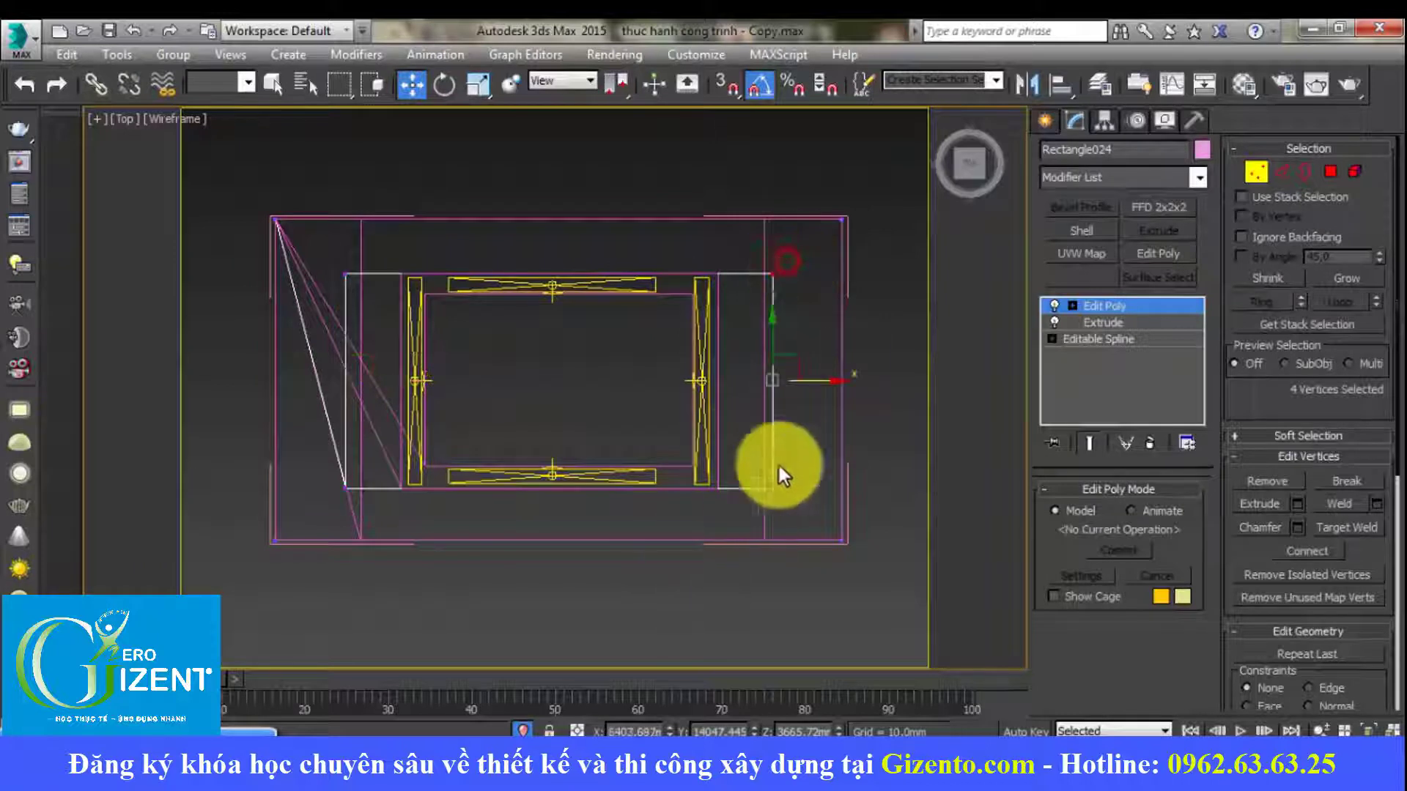
pyautogui.moveTo(820, 392); pyautogui.dragTo(833, 382)
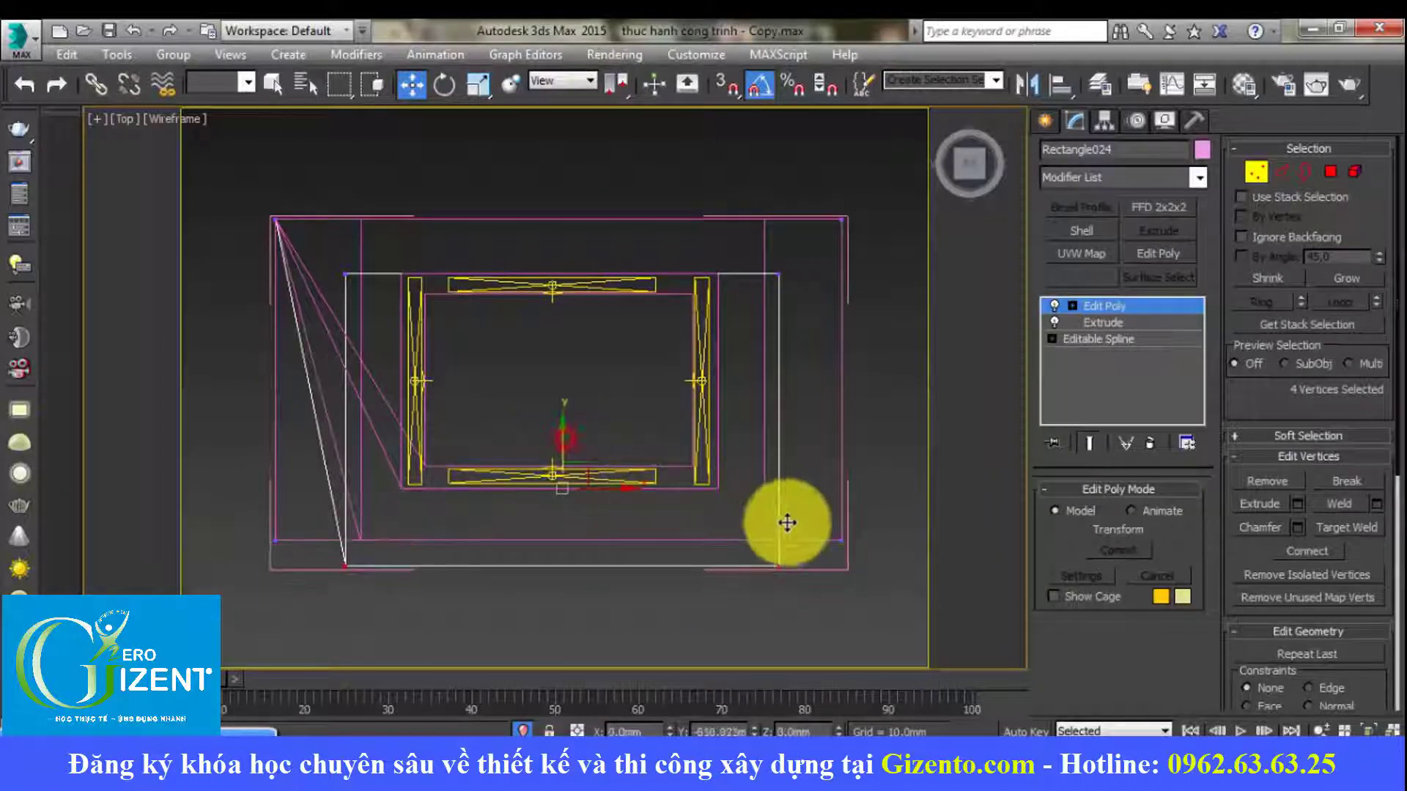
pyautogui.moveTo(568, 438); pyautogui.dragTo(848, 540)
pyautogui.press('s')
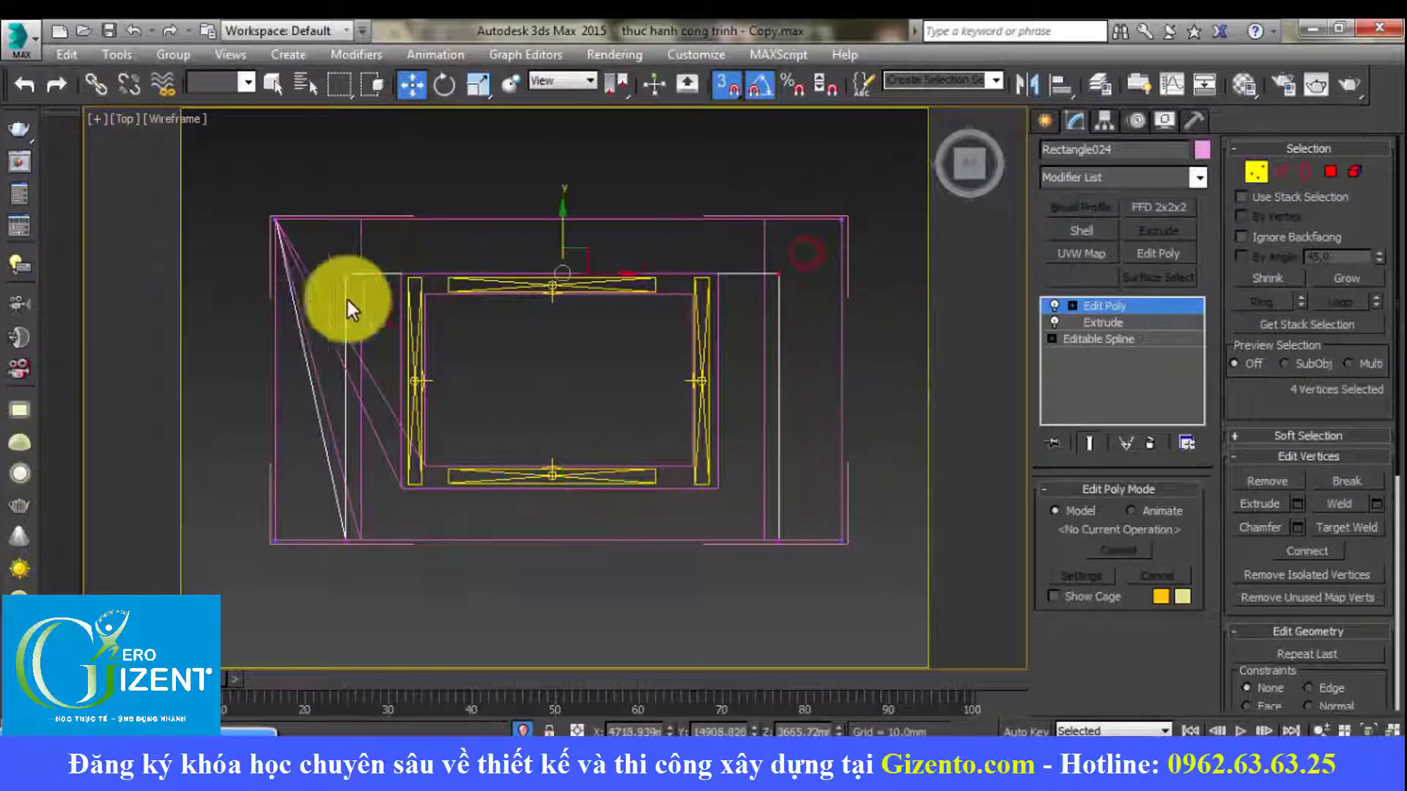
pyautogui.moveTo(562, 272); pyautogui.dragTo(806, 220)
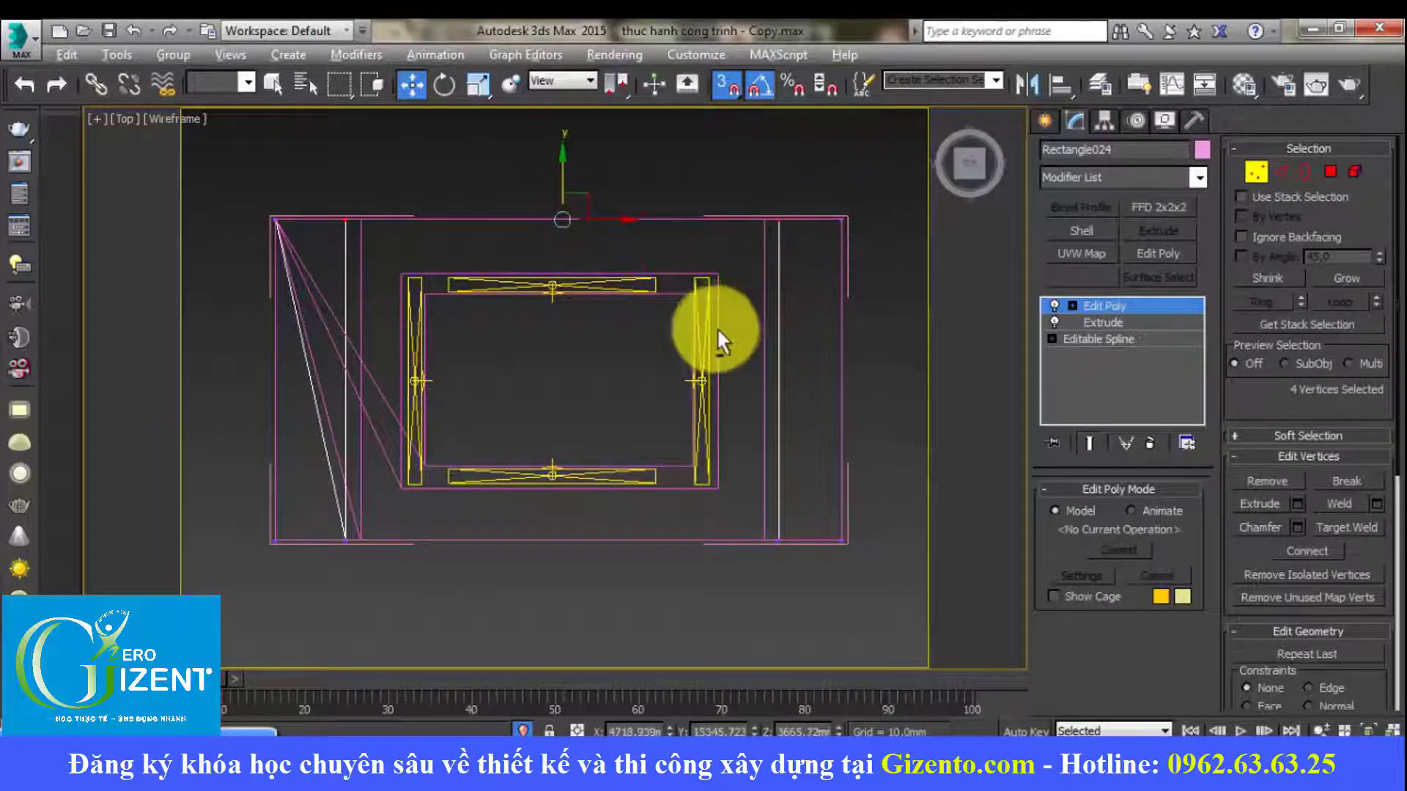
pyautogui.keyDown('alt'); pyautogui.moveTo(717, 327); pyautogui.dragTo(754, 261, button='middle'); pyautogui.keyUp('alt')
pyautogui.scroll(-3, 754, 261)
pyautogui.keyDown('alt'); pyautogui.moveTo(679, 323); pyautogui.dragTo(711, 199, button='middle'); pyautogui.keyUp('alt')
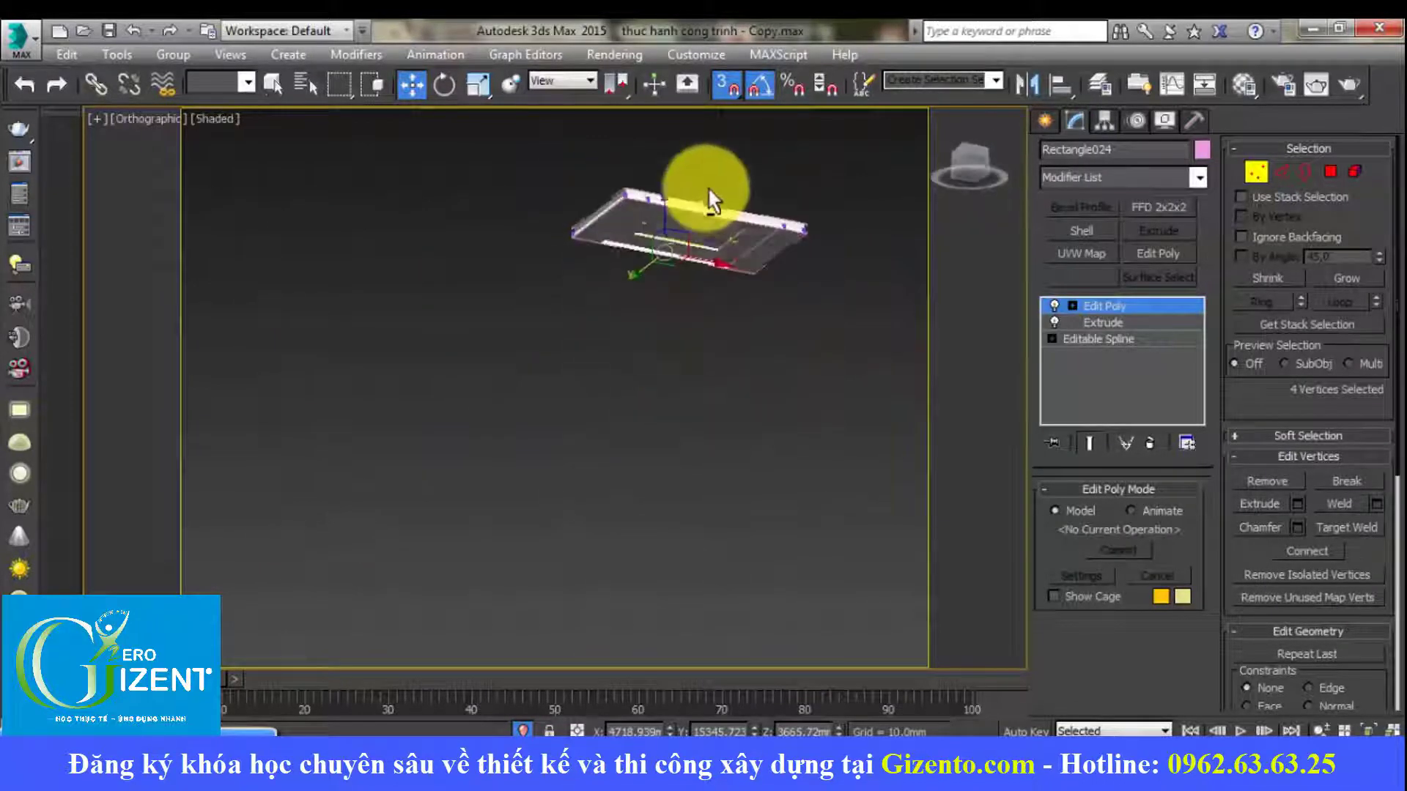
pyautogui.scroll(3, 659, 393)
pyautogui.scroll(3, 659, 402)
pyautogui.moveTo(660, 402)
pyautogui.keyDown('alt'); pyautogui.mouseDown(button='middle')
pyautogui.moveTo(675, 345)
pyautogui.moveTo(601, 366)
pyautogui.moveTo(578, 417)
pyautogui.moveTo(637, 380)
pyautogui.moveTo(691, 304)
pyautogui.moveTo(745, 282)
pyautogui.moveTo(842, 417)
pyautogui.moveTo(864, 424)
pyautogui.moveTo(597, 403)
pyautogui.moveTo(627, 421)
pyautogui.moveTo(478, 443)
pyautogui.mouseUp(button='middle'); pyautogui.keyUp('alt')
pyautogui.scroll(2, 595, 403)
pyautogui.press('2')
pyautogui.click(630, 407)
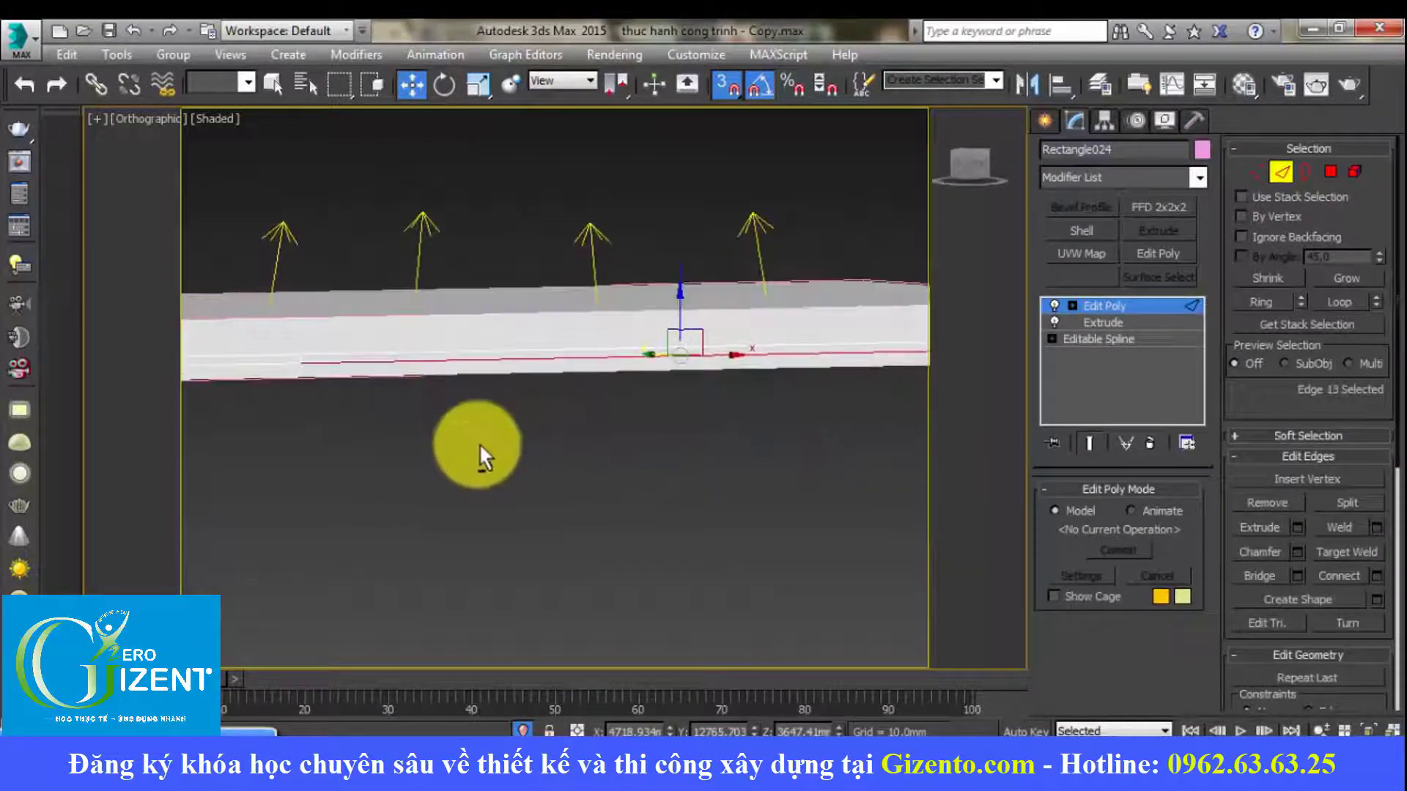
pyautogui.press('F3')
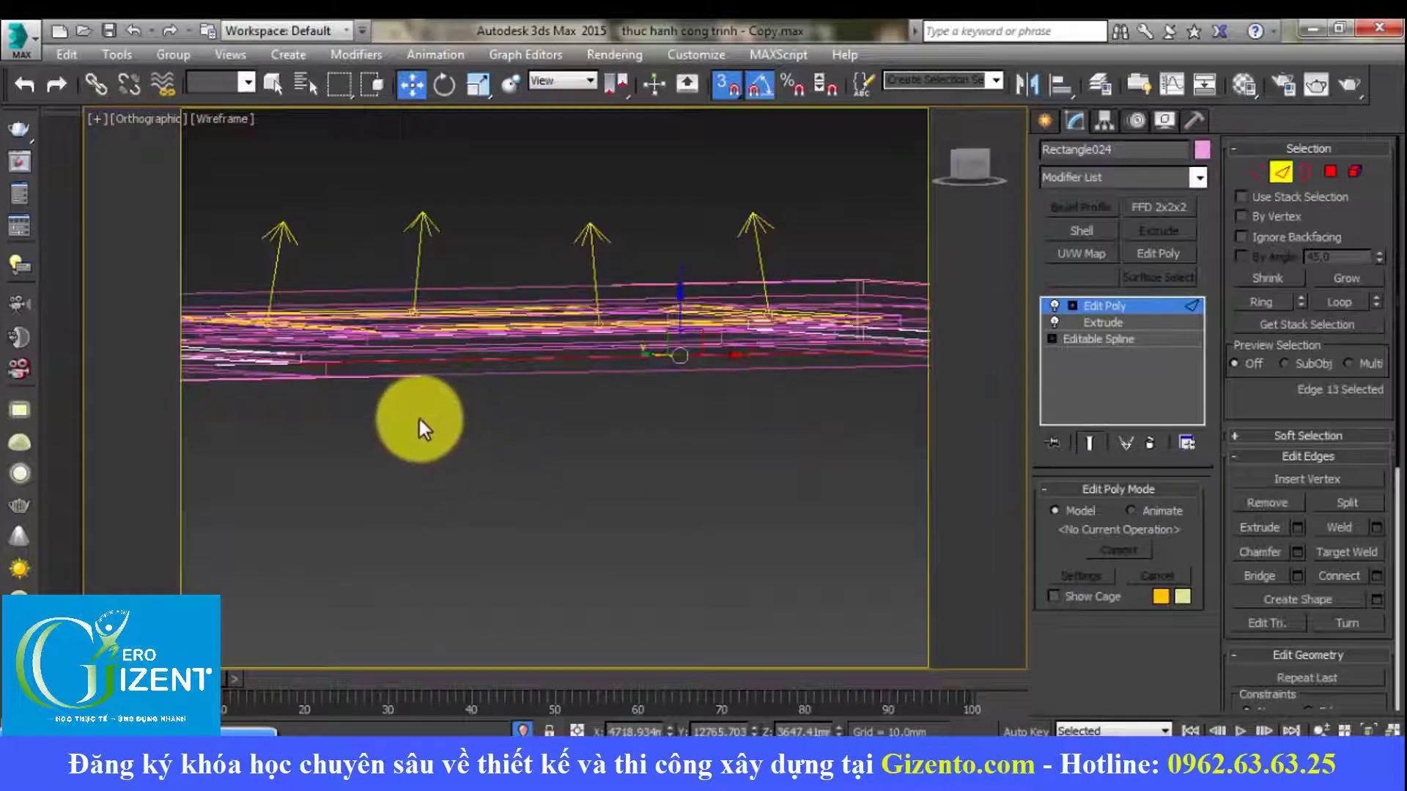
pyautogui.press('4')
pyautogui.press('F3')
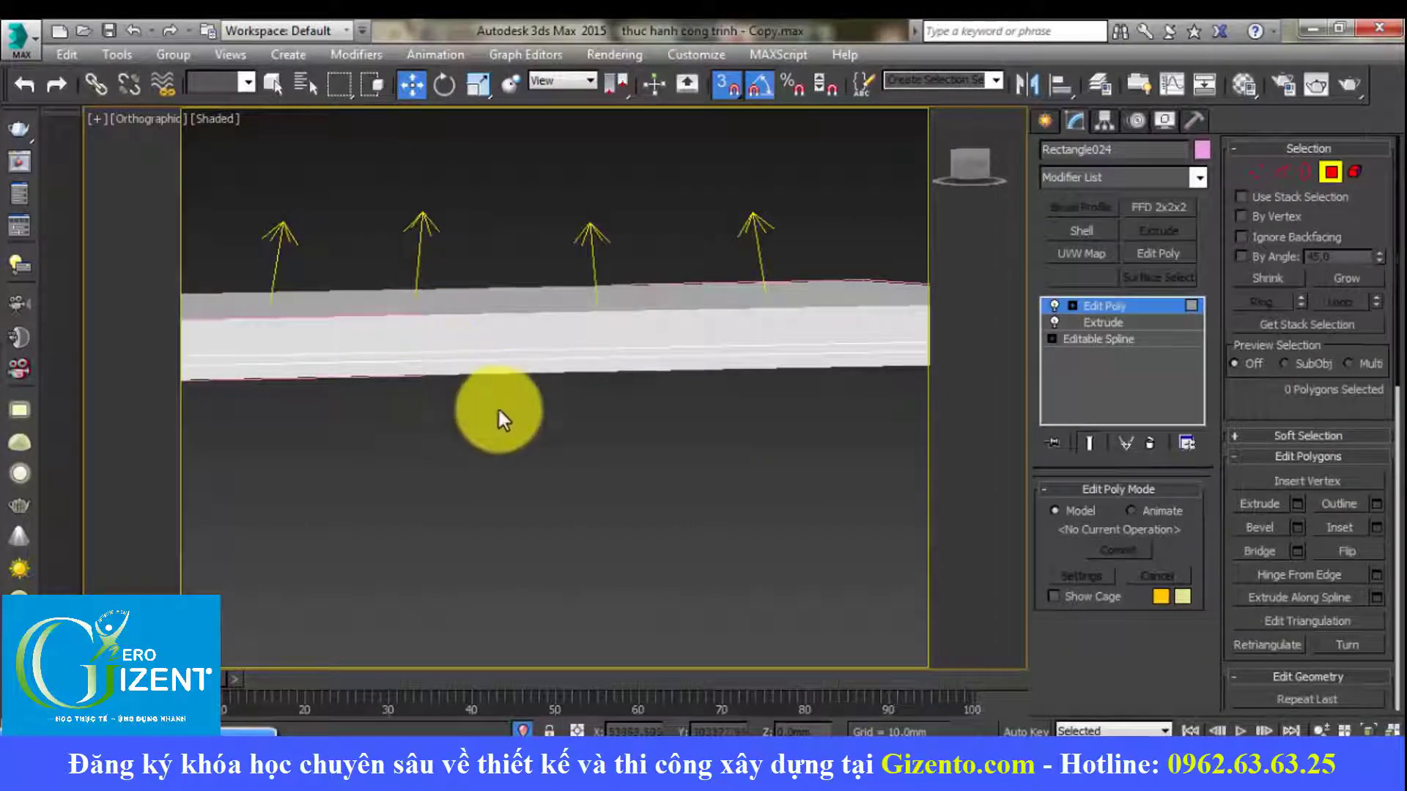
pyautogui.moveTo(498, 406)
pyautogui.keyDown('alt'); pyautogui.mouseDown(button='middle')
pyautogui.moveTo(518, 442)
pyautogui.moveTo(509, 397)
pyautogui.mouseUp(button='middle'); pyautogui.keyUp('alt')
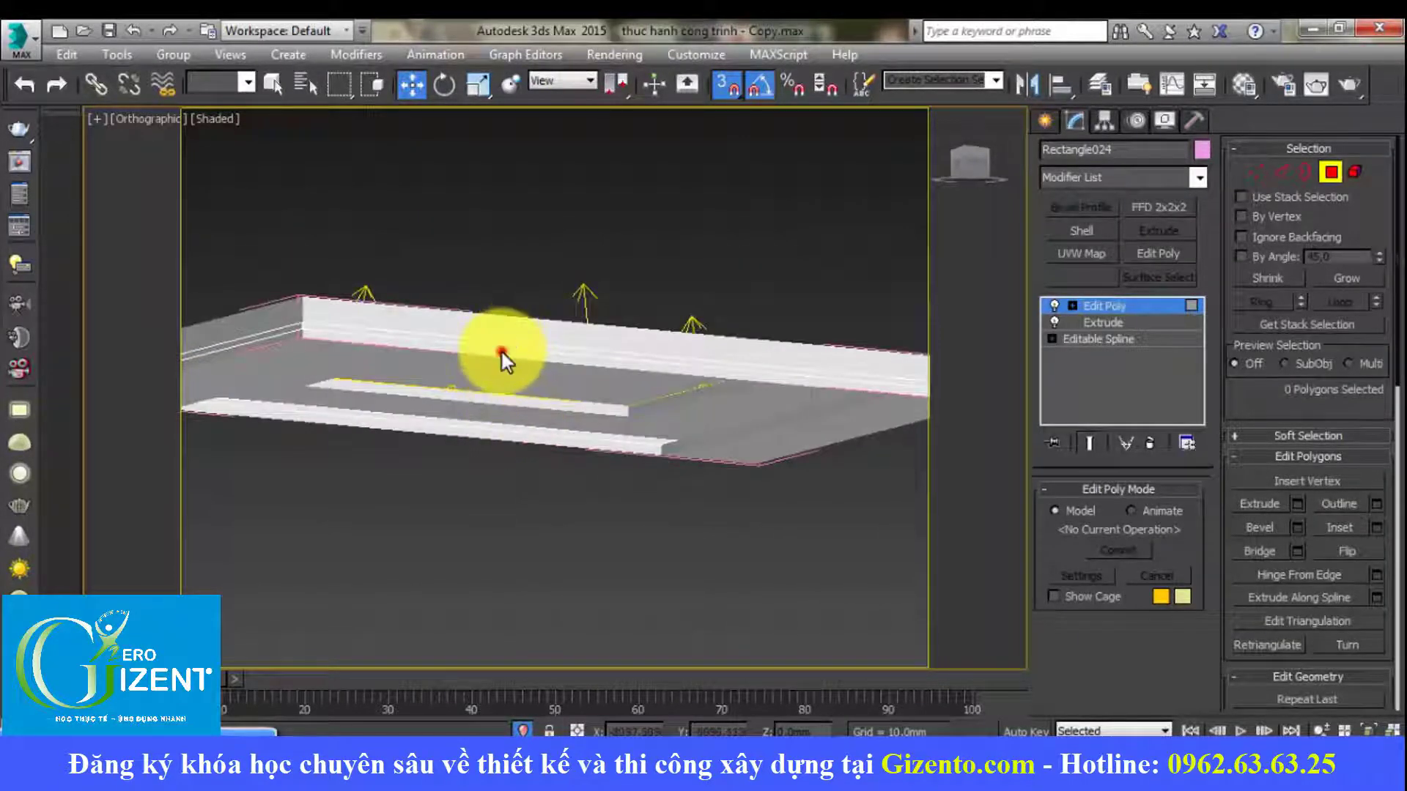
pyautogui.click(462, 343)
pyautogui.scroll(1, 461, 366)
pyautogui.scroll(3, 396, 367)
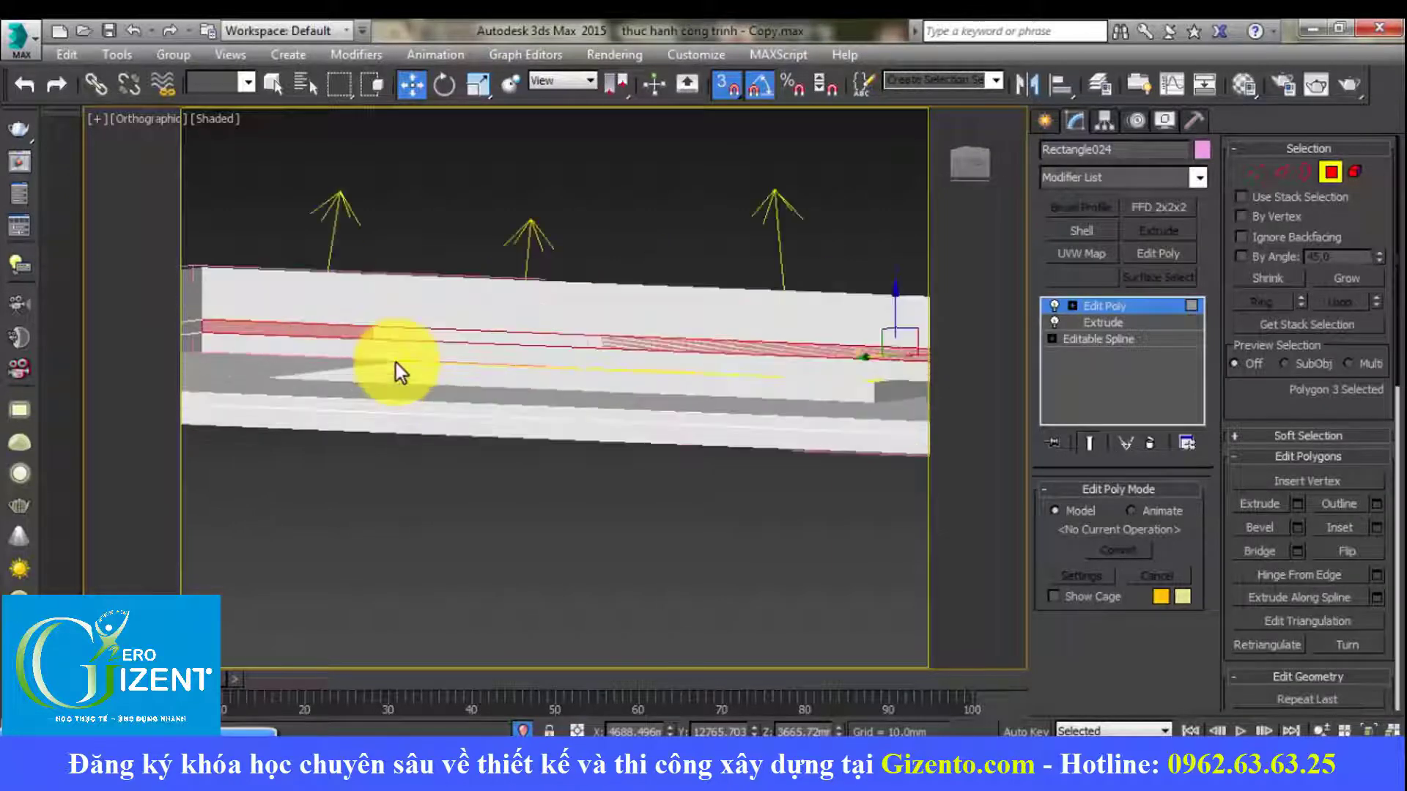
pyautogui.scroll(2, 505, 362)
pyautogui.moveTo(506, 362); pyautogui.dragTo(482, 405, button='middle')
pyautogui.press('2')
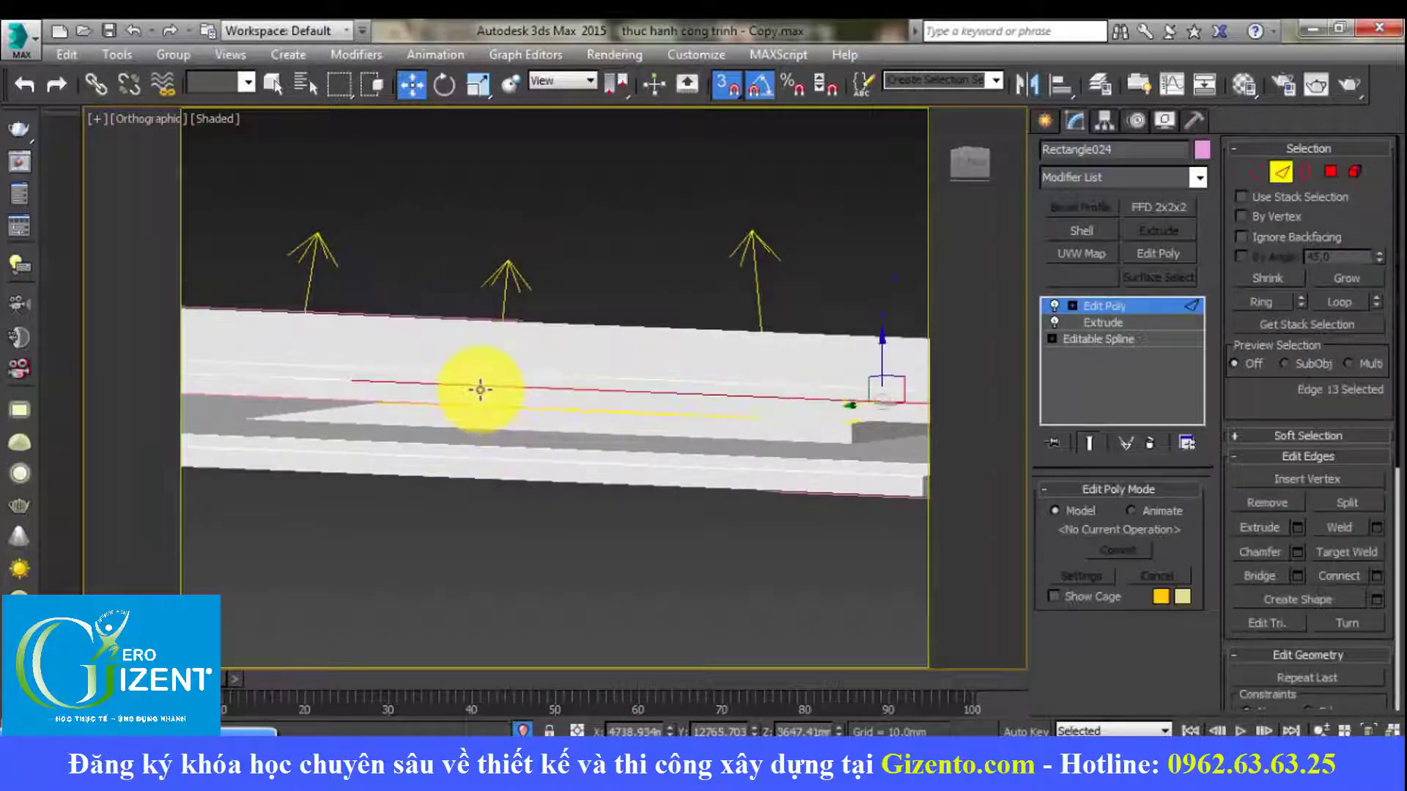
pyautogui.scroll(1, 449, 389)
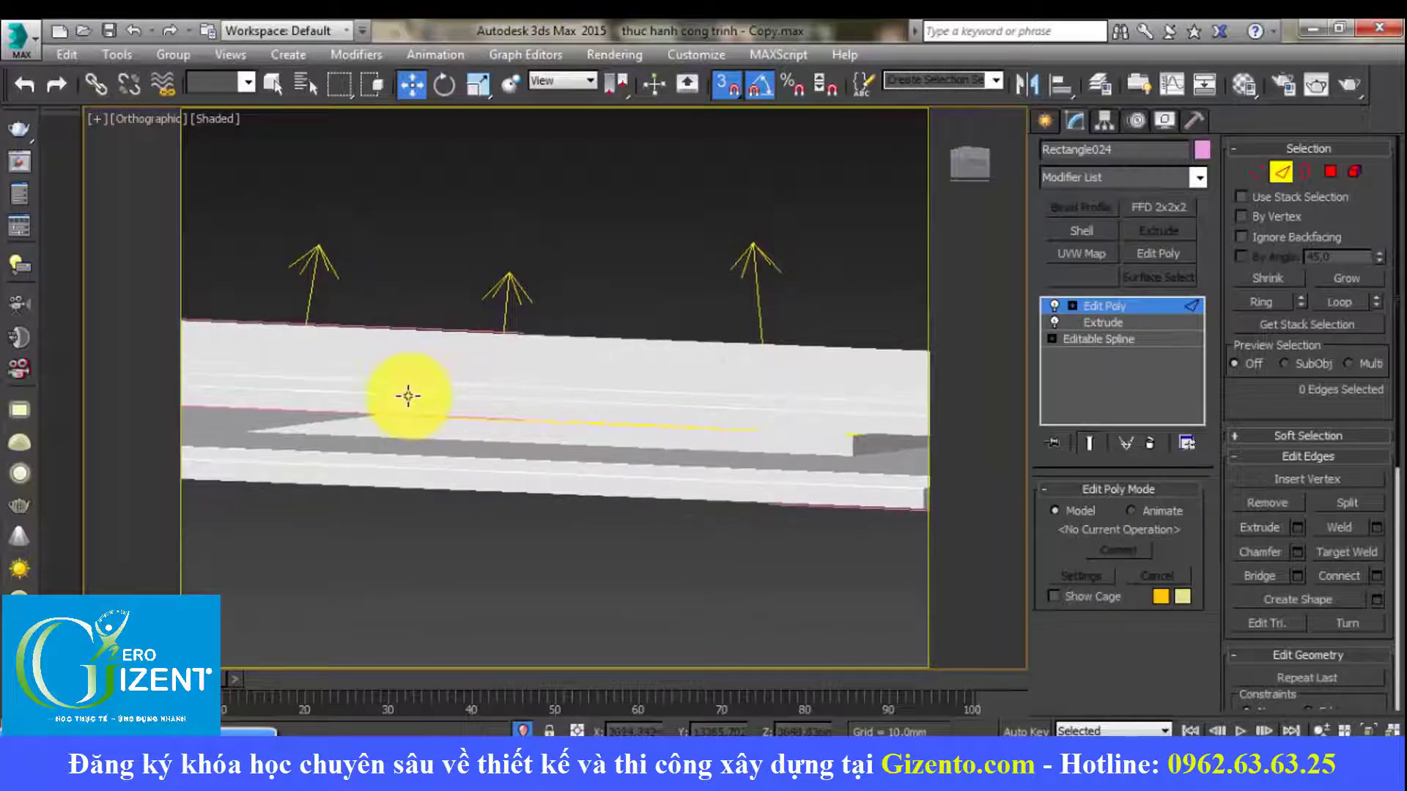
pyautogui.scroll(1, 408, 393)
pyautogui.click(408, 396)
pyautogui.scroll(-2, 408, 395)
pyautogui.scroll(2, 451, 420)
pyautogui.scroll(-2, 454, 420)
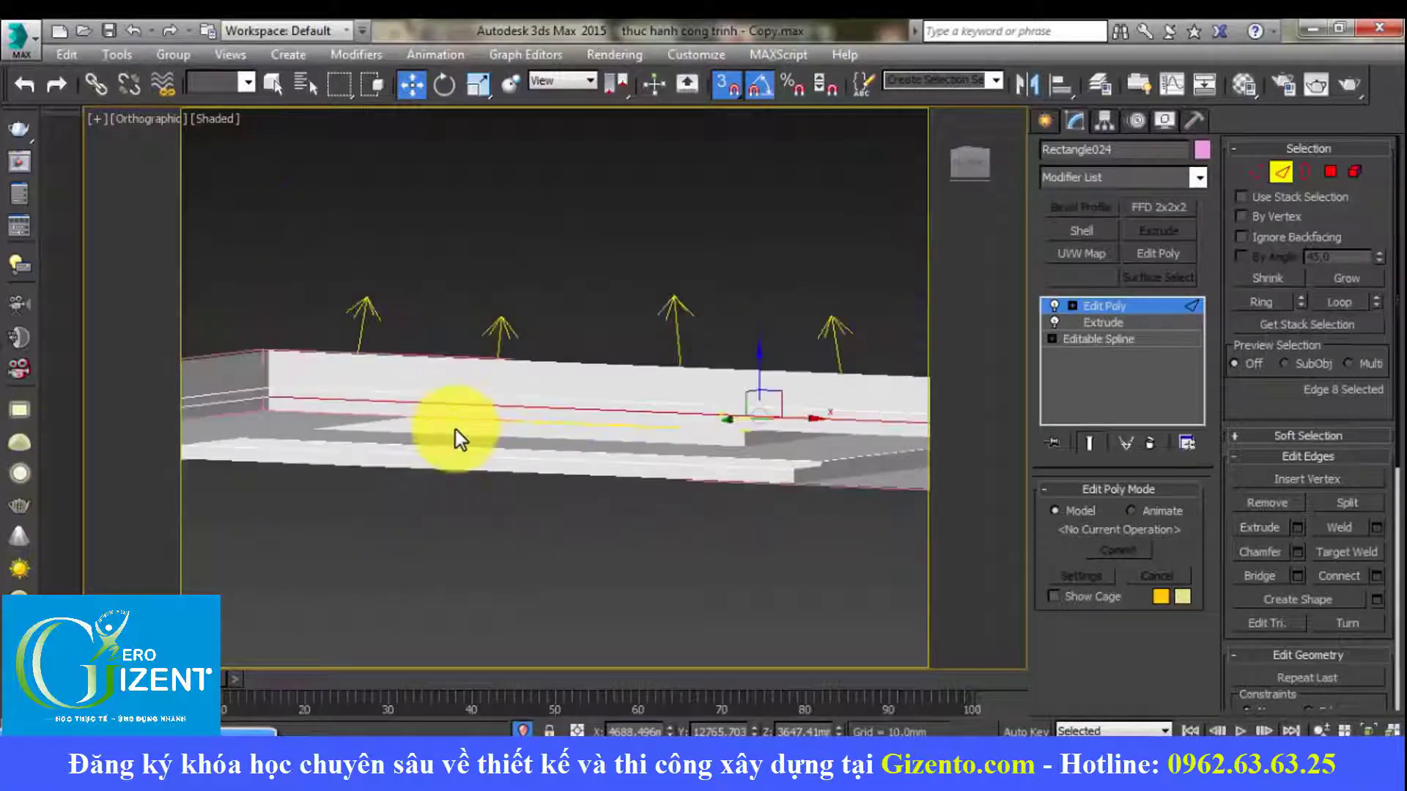
pyautogui.moveTo(455, 430)
pyautogui.keyDown('alt'); pyautogui.mouseDown(button='middle')
pyautogui.moveTo(498, 362)
pyautogui.moveTo(643, 359)
pyautogui.moveTo(683, 388)
pyautogui.mouseUp(button='middle'); pyautogui.keyUp('alt')
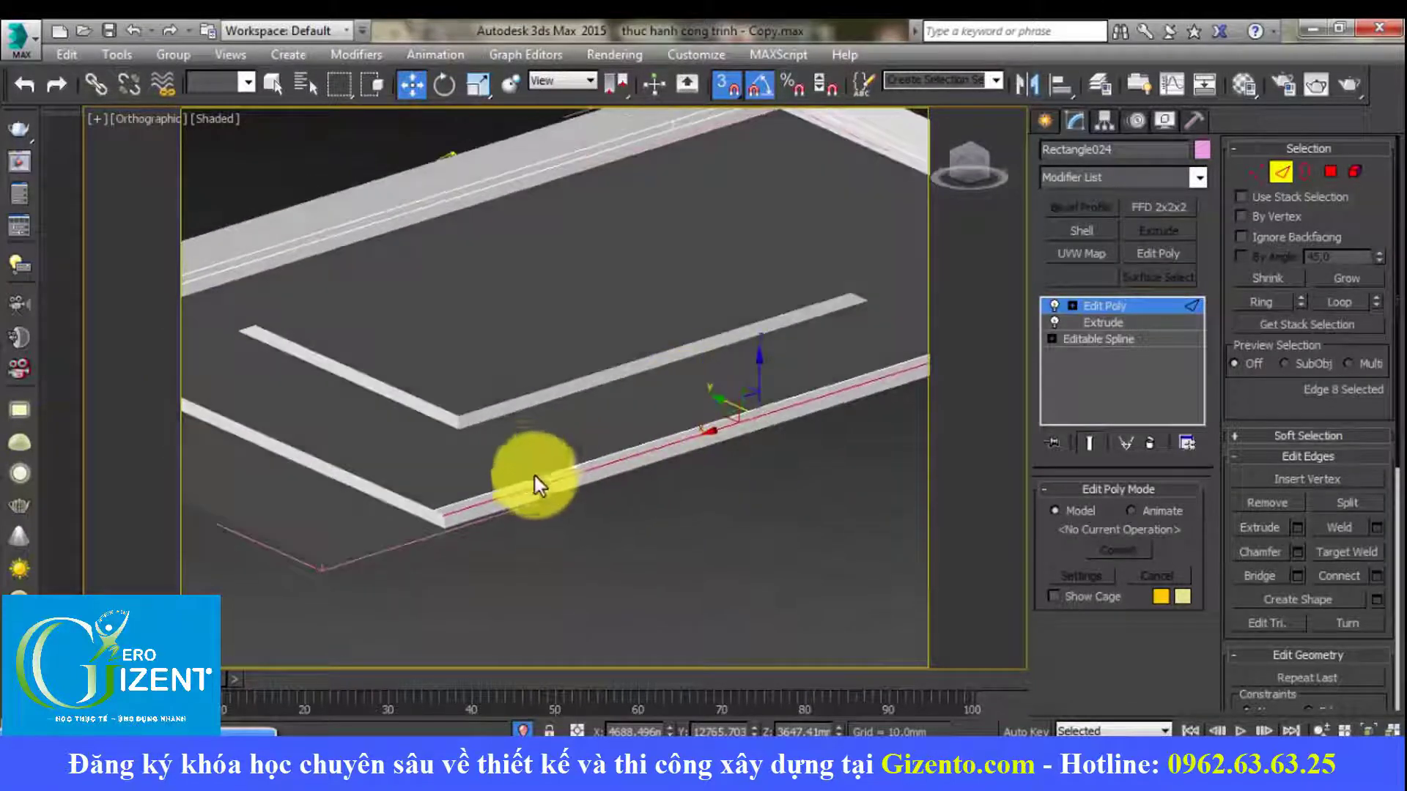
pyautogui.scroll(2, 535, 476)
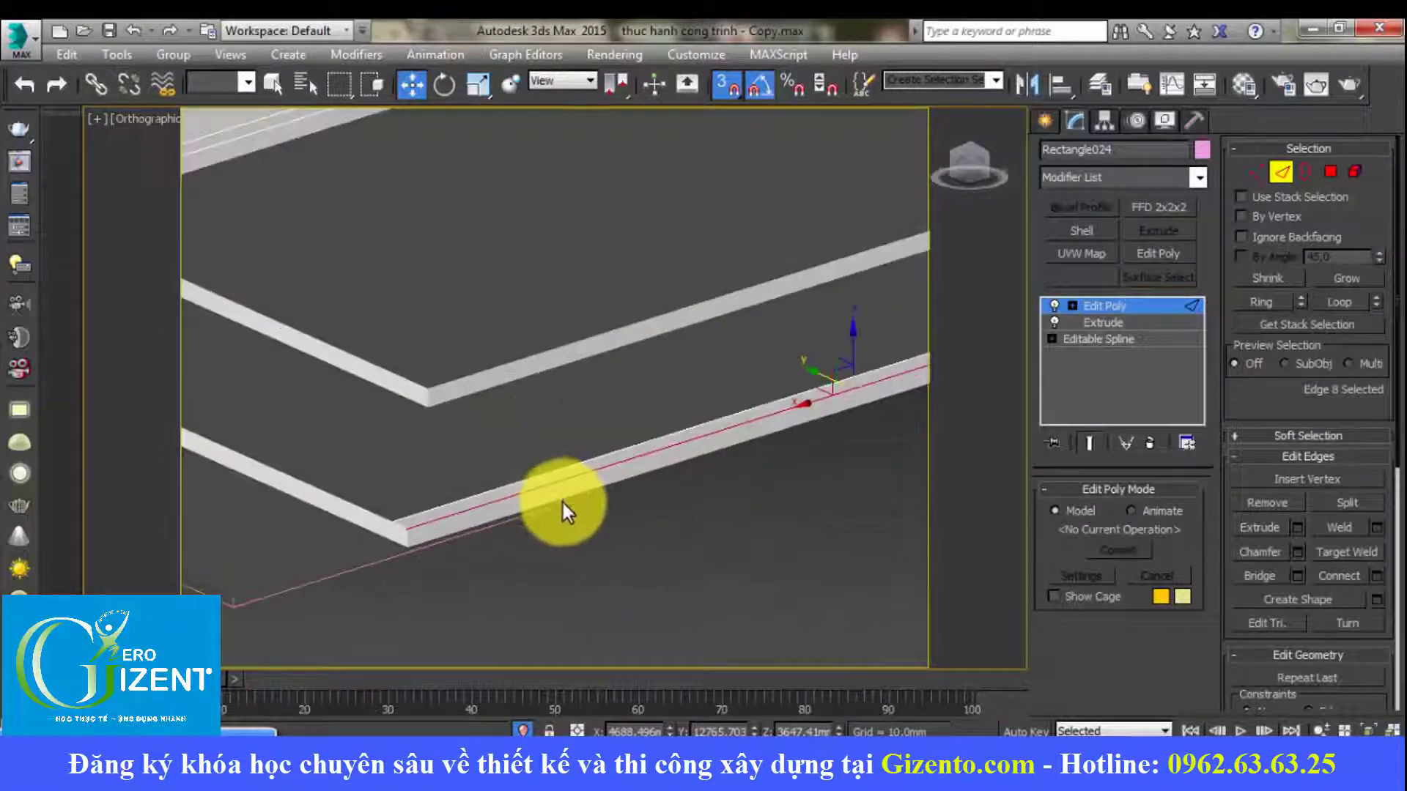
pyautogui.click(1279, 173)
pyautogui.click(652, 463)
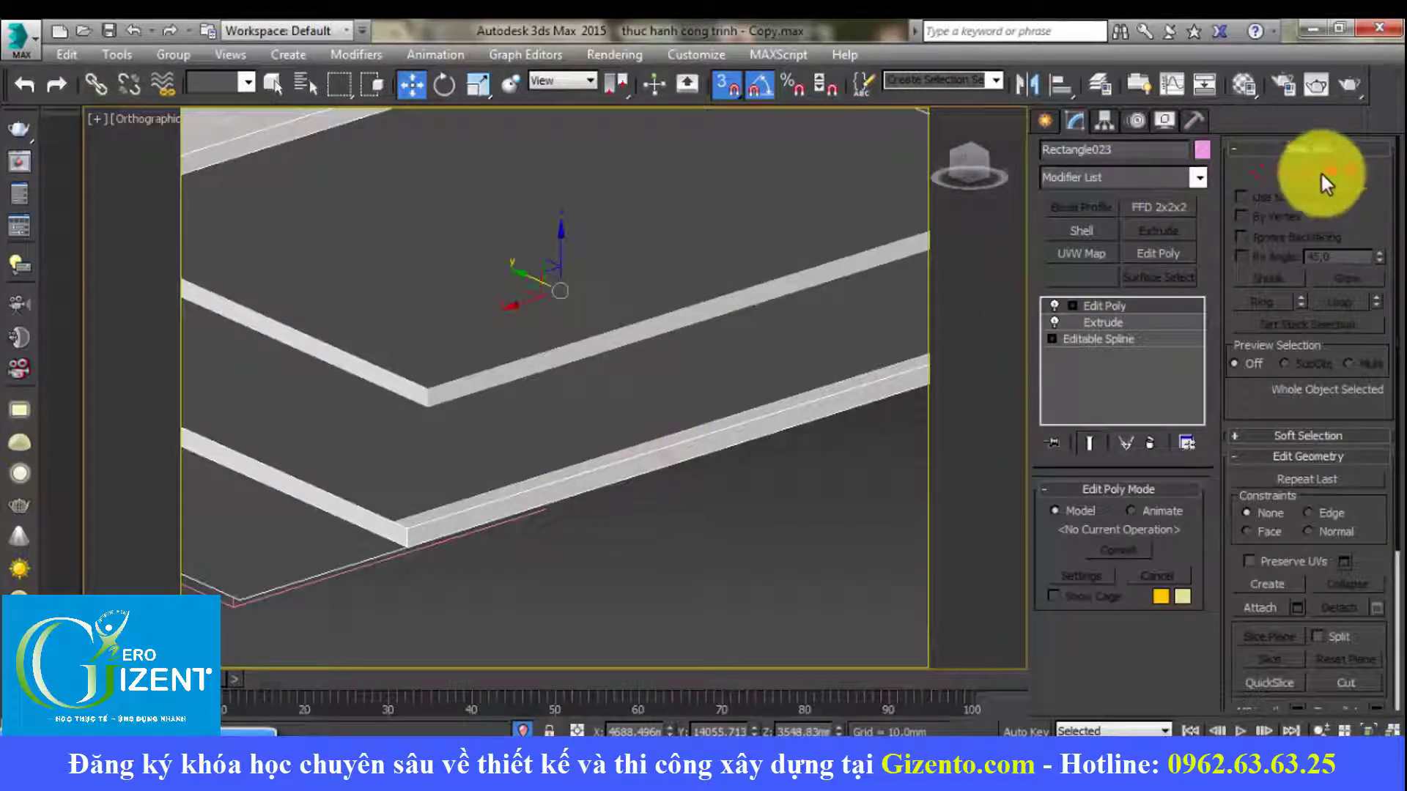
pyautogui.click(1285, 170)
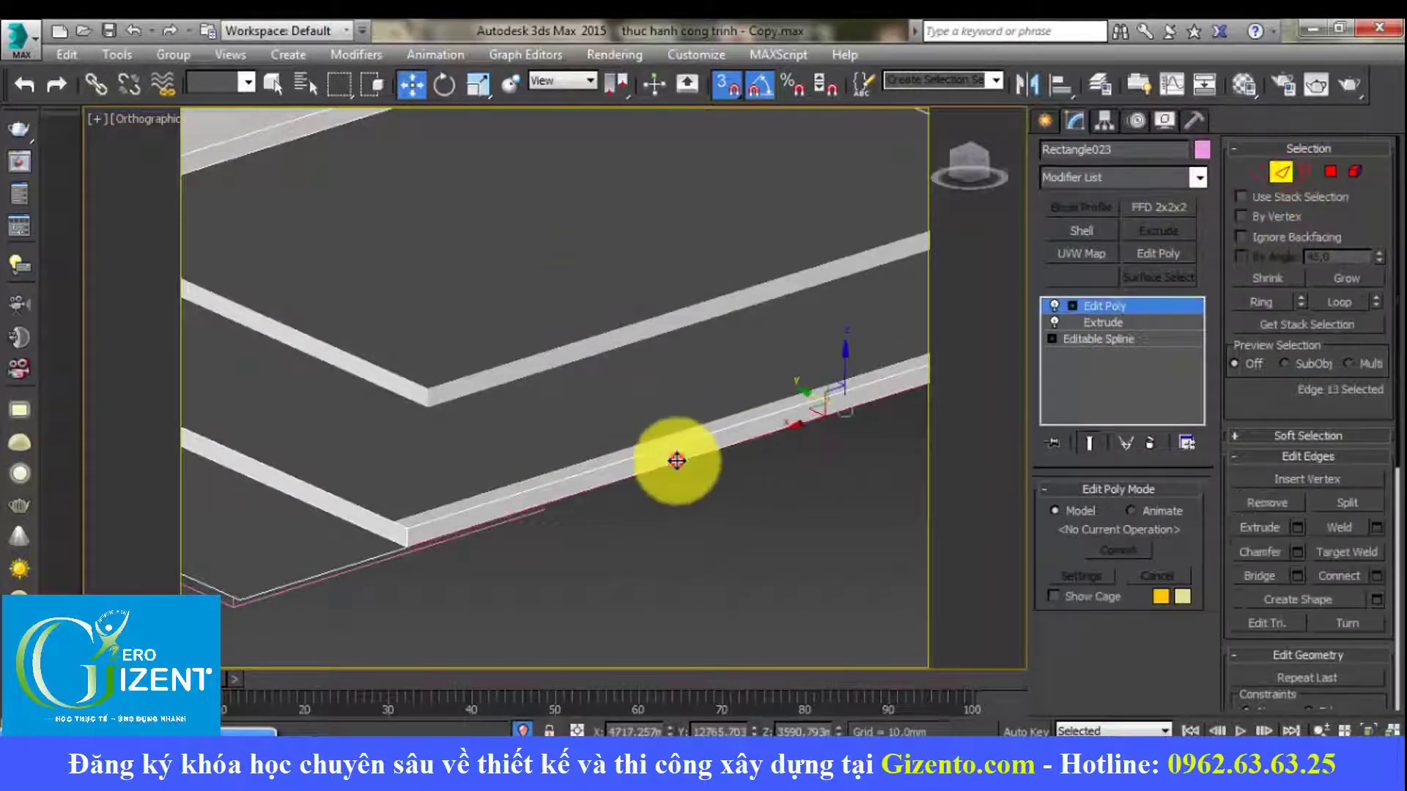
pyautogui.moveTo(676, 462)
pyautogui.mouseDown(button='middle')
pyautogui.moveTo(674, 433)
pyautogui.moveTo(641, 408)
pyautogui.moveTo(540, 415)
pyautogui.moveTo(527, 443)
pyautogui.mouseUp(button='middle')
pyautogui.scroll(-3, 625, 455)
# Step: In a wireframe Top view, exit edge editing and choose the VRay plane light tool
pyautogui.press('t')
pyautogui.press('F3')
pyautogui.scroll(-5, 628, 399)
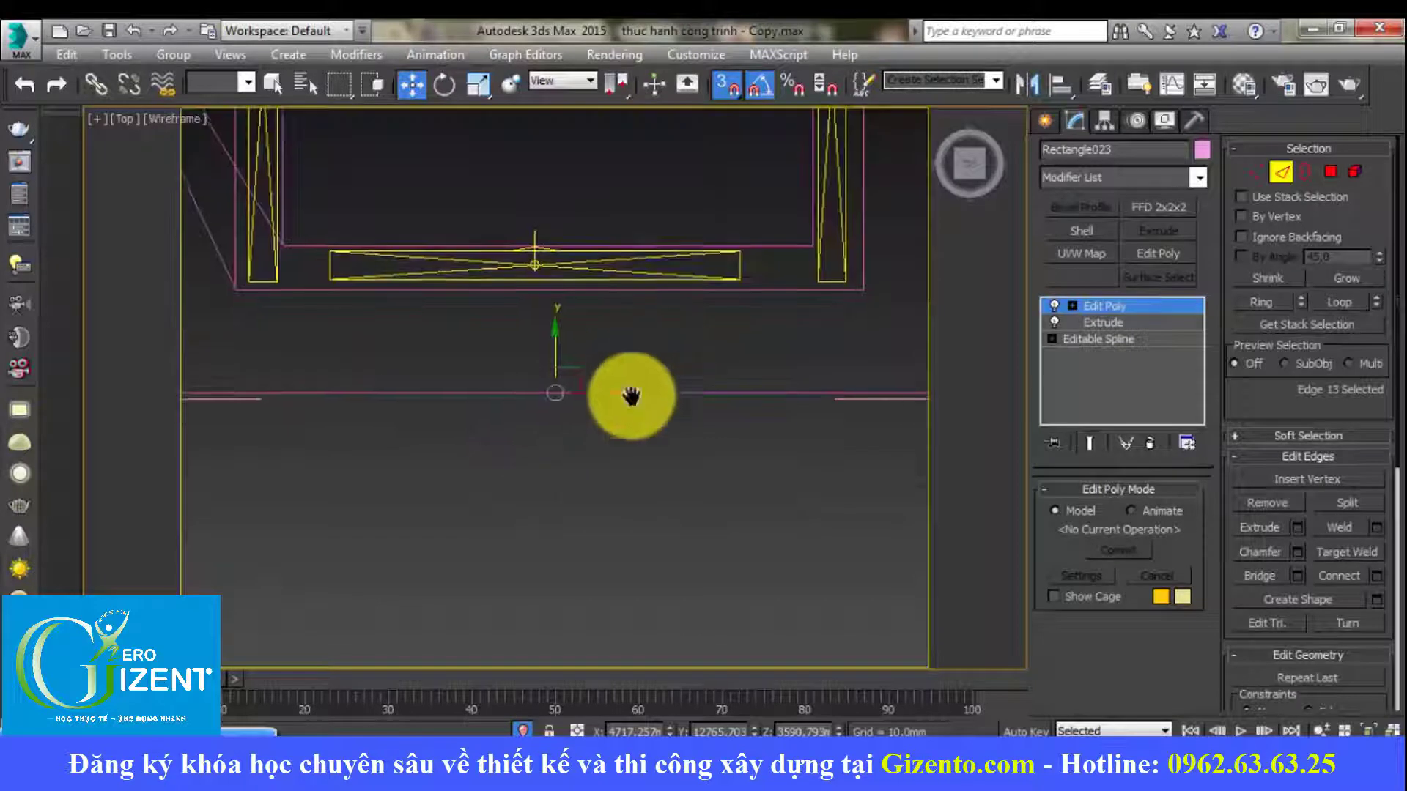
pyautogui.click(1284, 171)
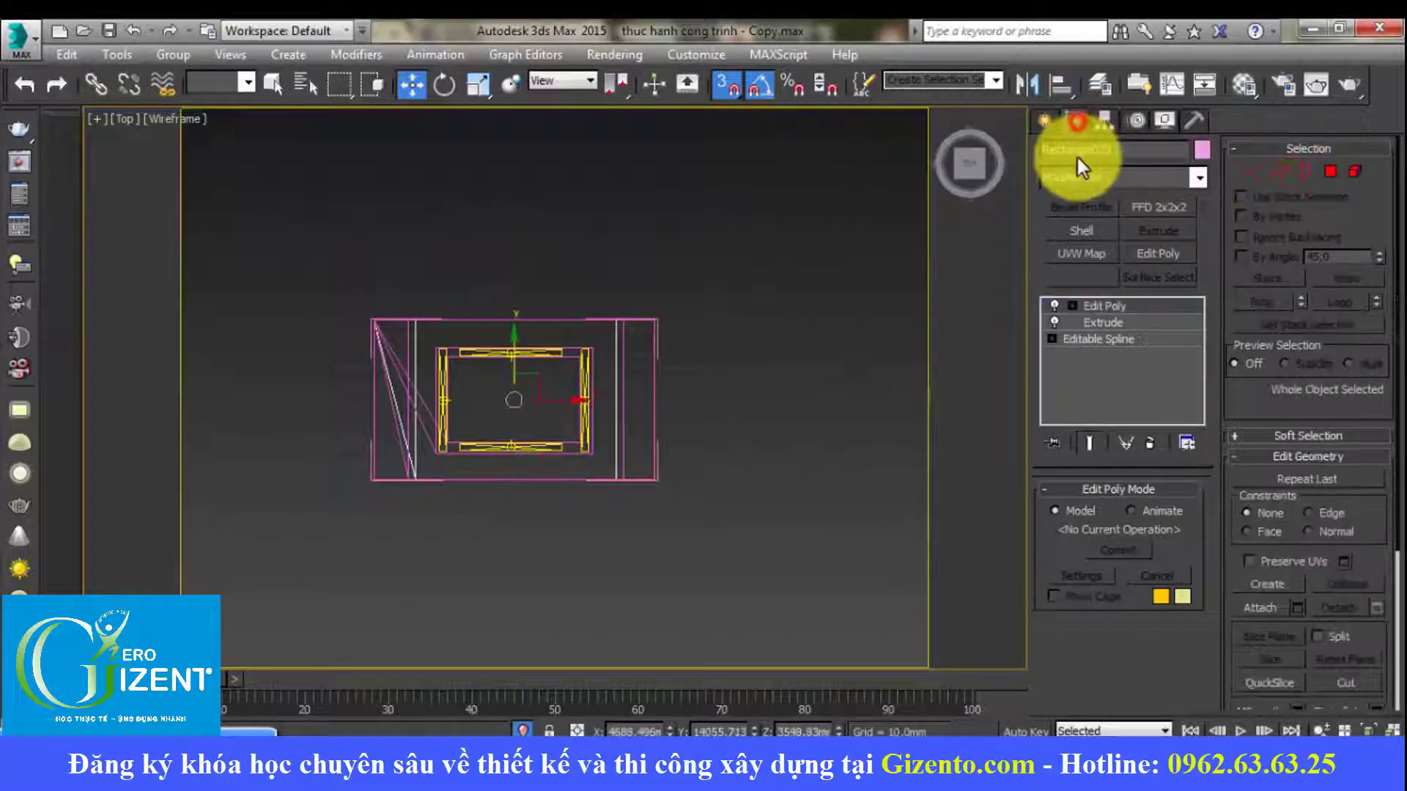
pyautogui.click(1105, 122)
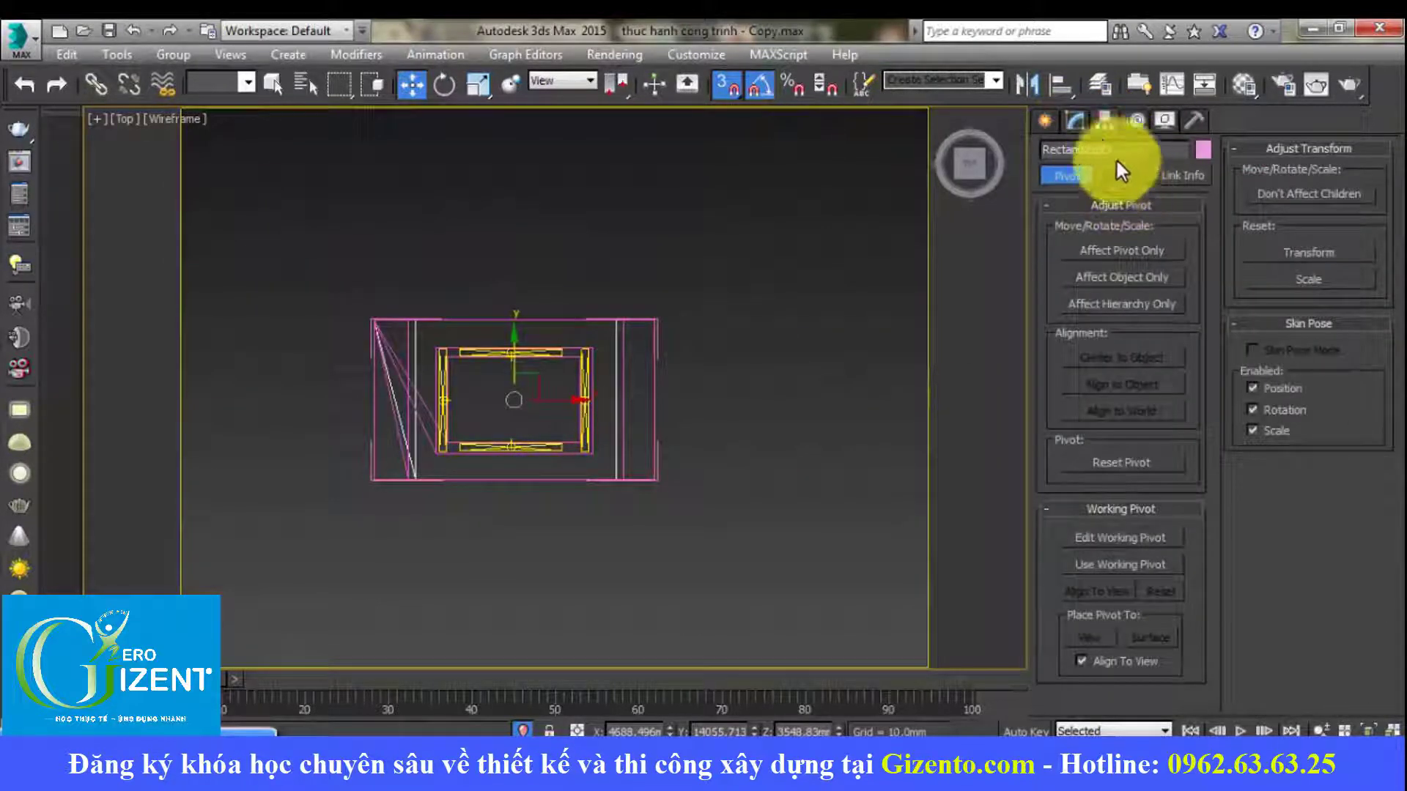
pyautogui.click(1042, 116)
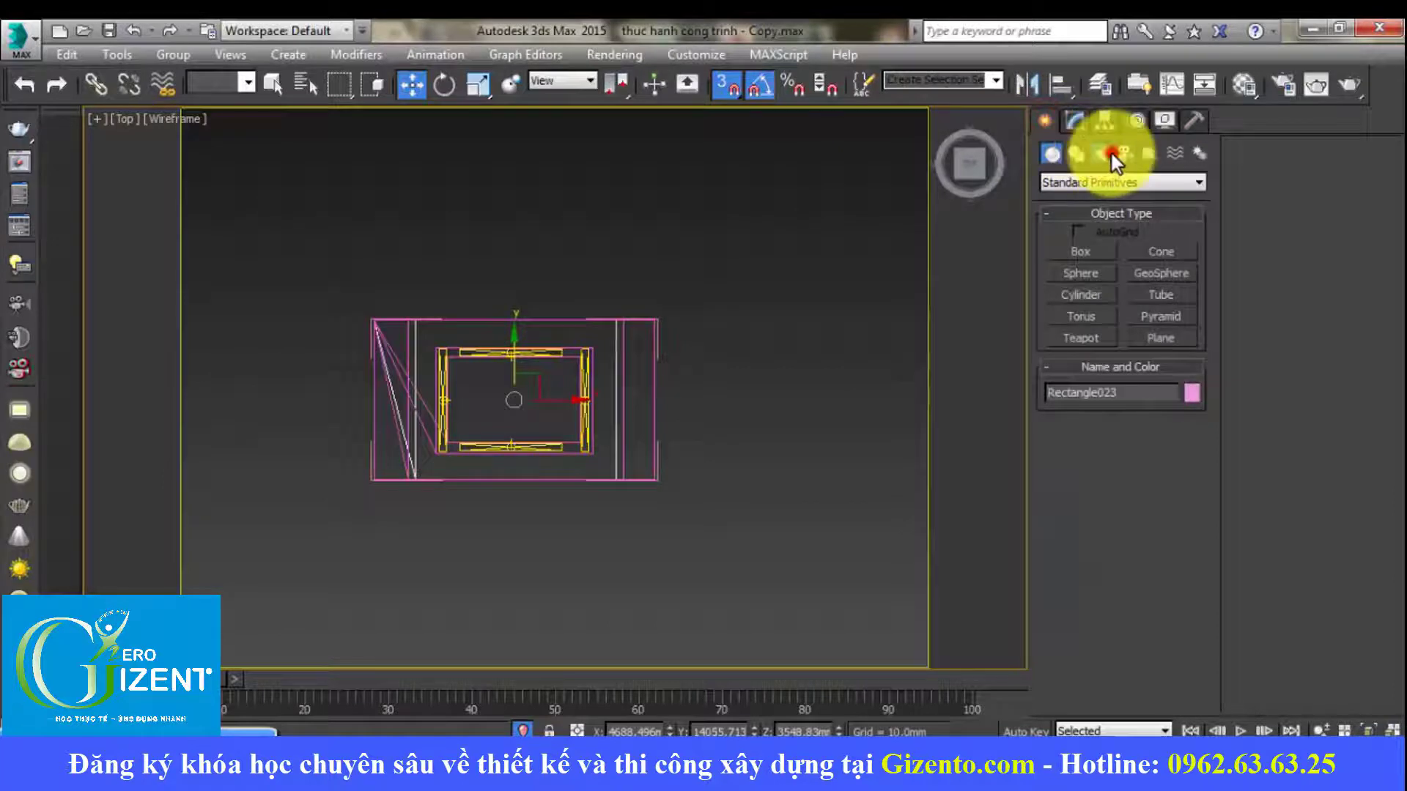
pyautogui.click(1110, 154)
pyautogui.click(1101, 182)
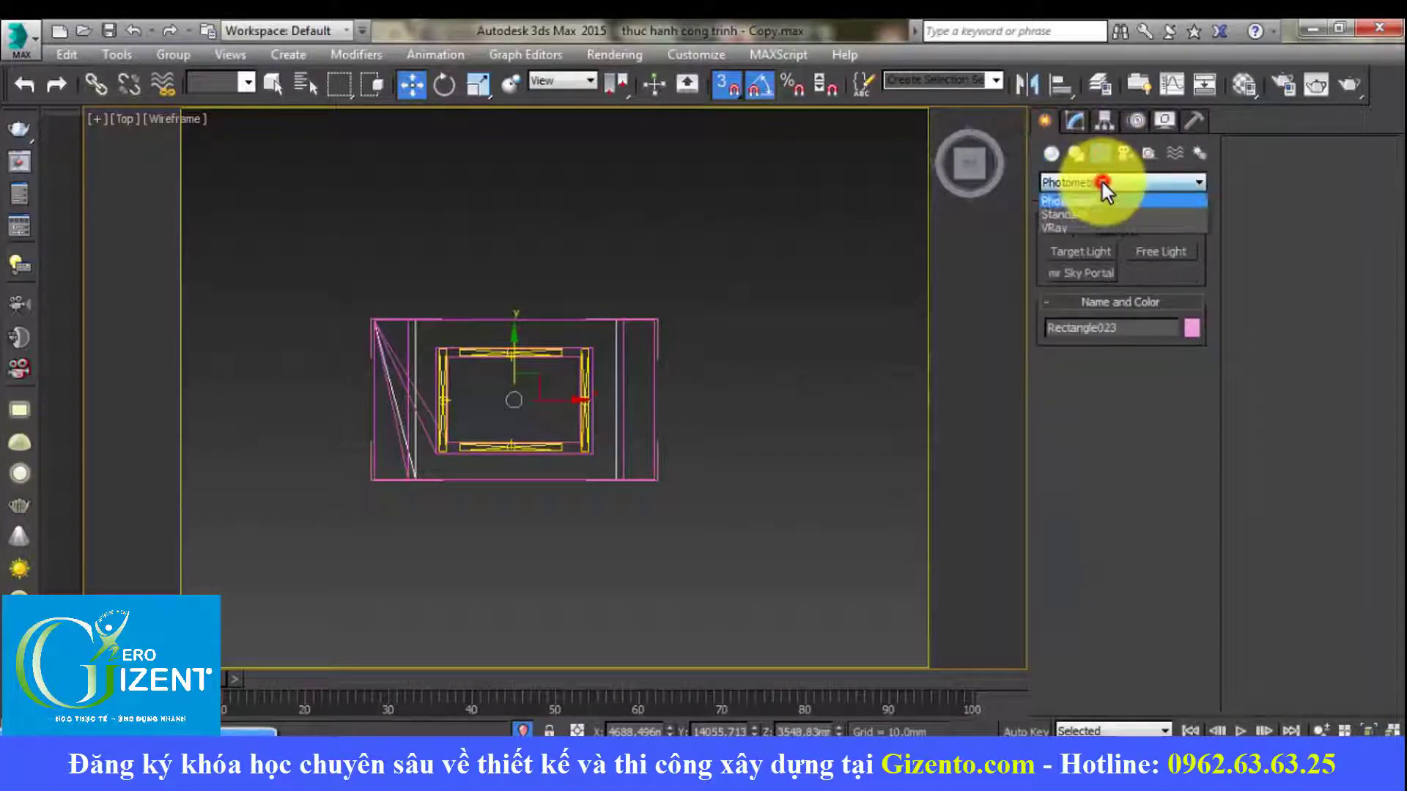
pyautogui.click(1075, 226)
pyautogui.click(1103, 252)
# Step: Draw a thin VRay plane light strip along the room's right side
pyautogui.scroll(3, 660, 315)
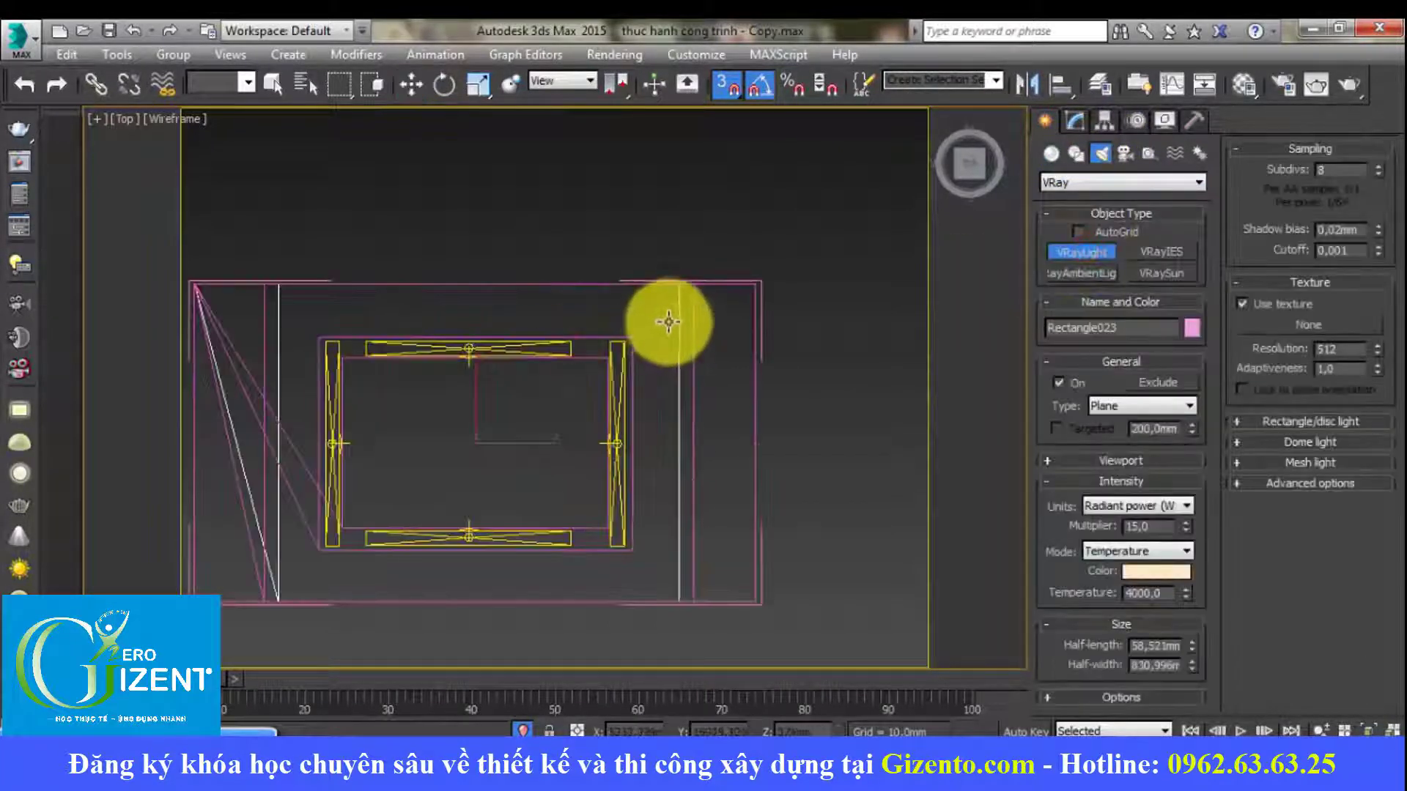
pyautogui.scroll(2, 687, 280)
pyautogui.scroll(-2, 686, 242)
pyautogui.scroll(-2, 685, 219)
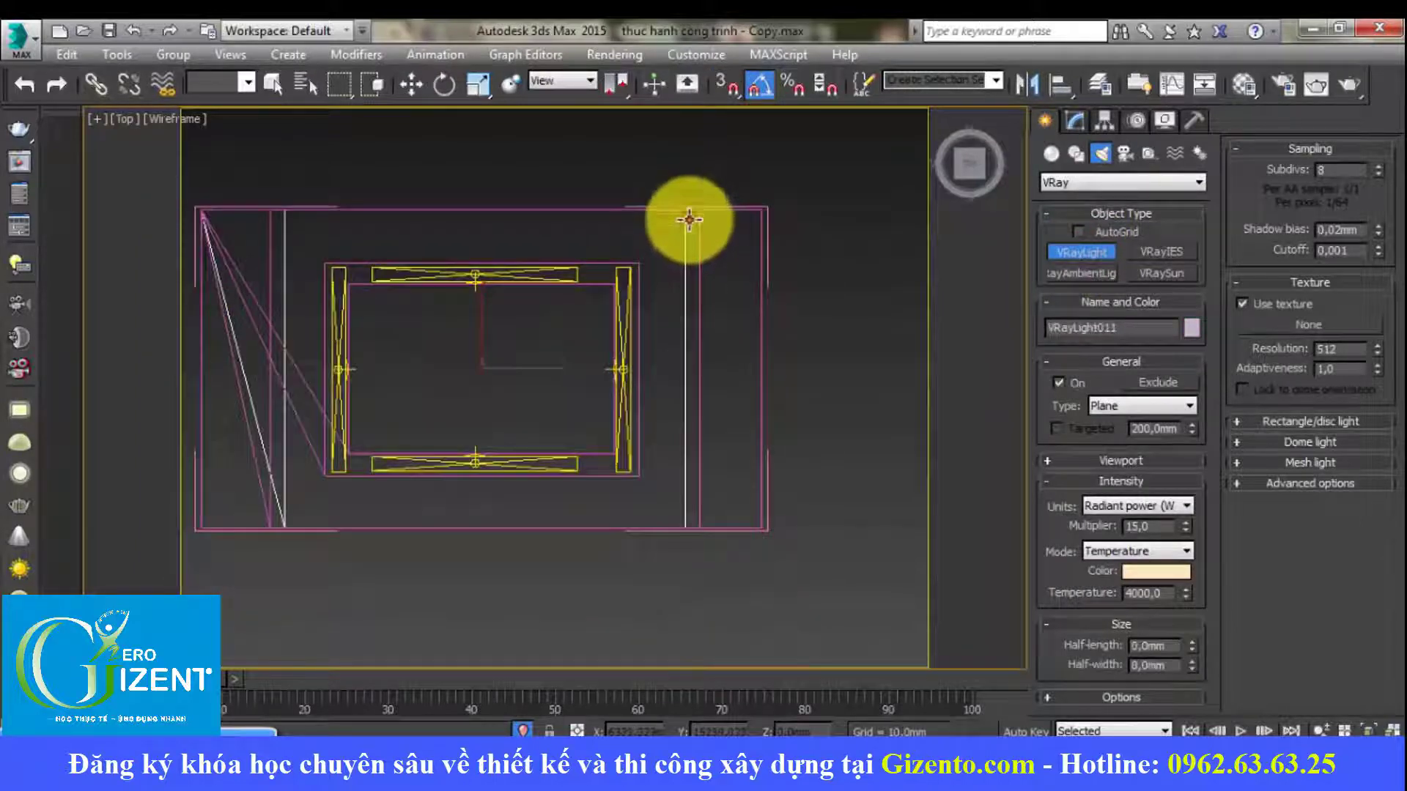
pyautogui.moveTo(693, 216); pyautogui.dragTo(699, 526)
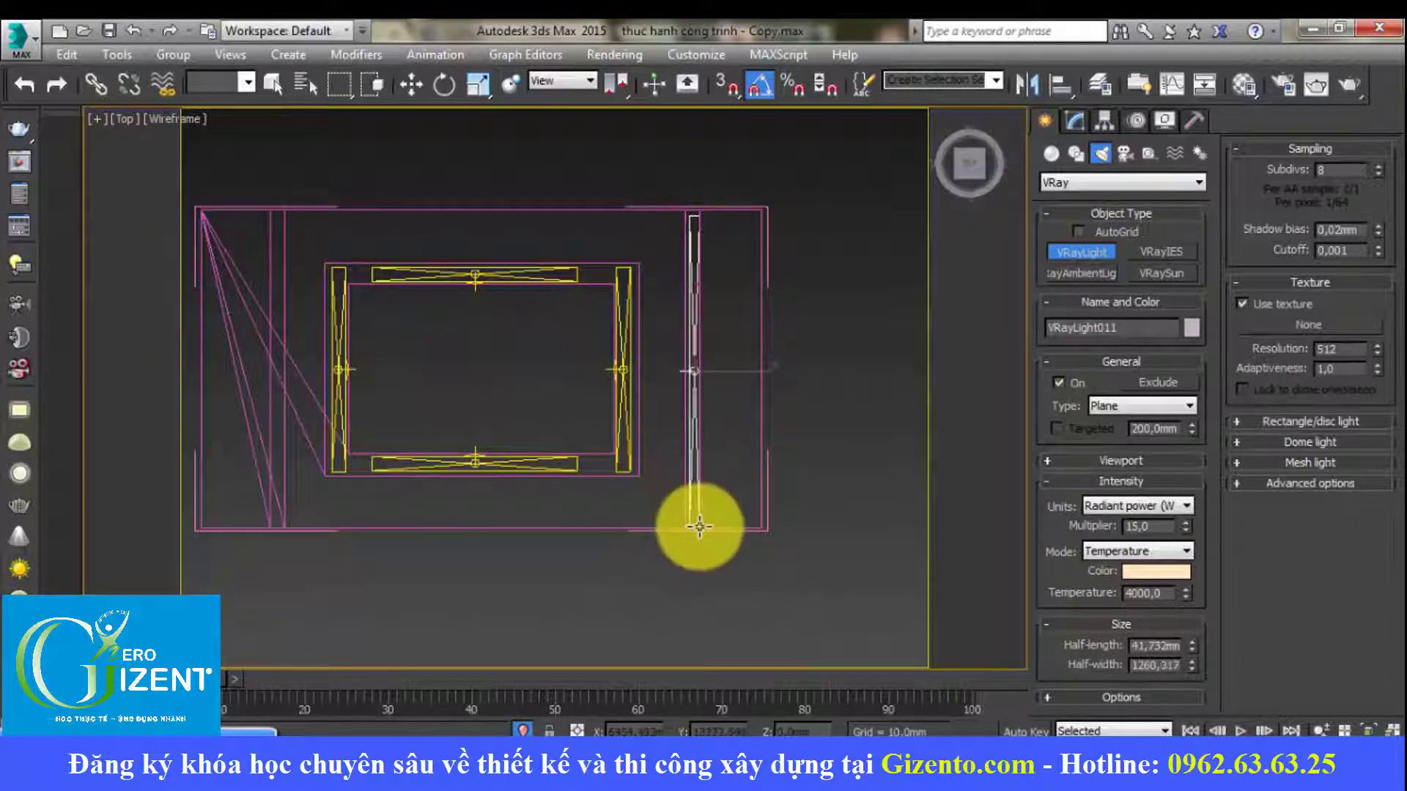
pyautogui.click(411, 84)
pyautogui.scroll(1, 697, 352)
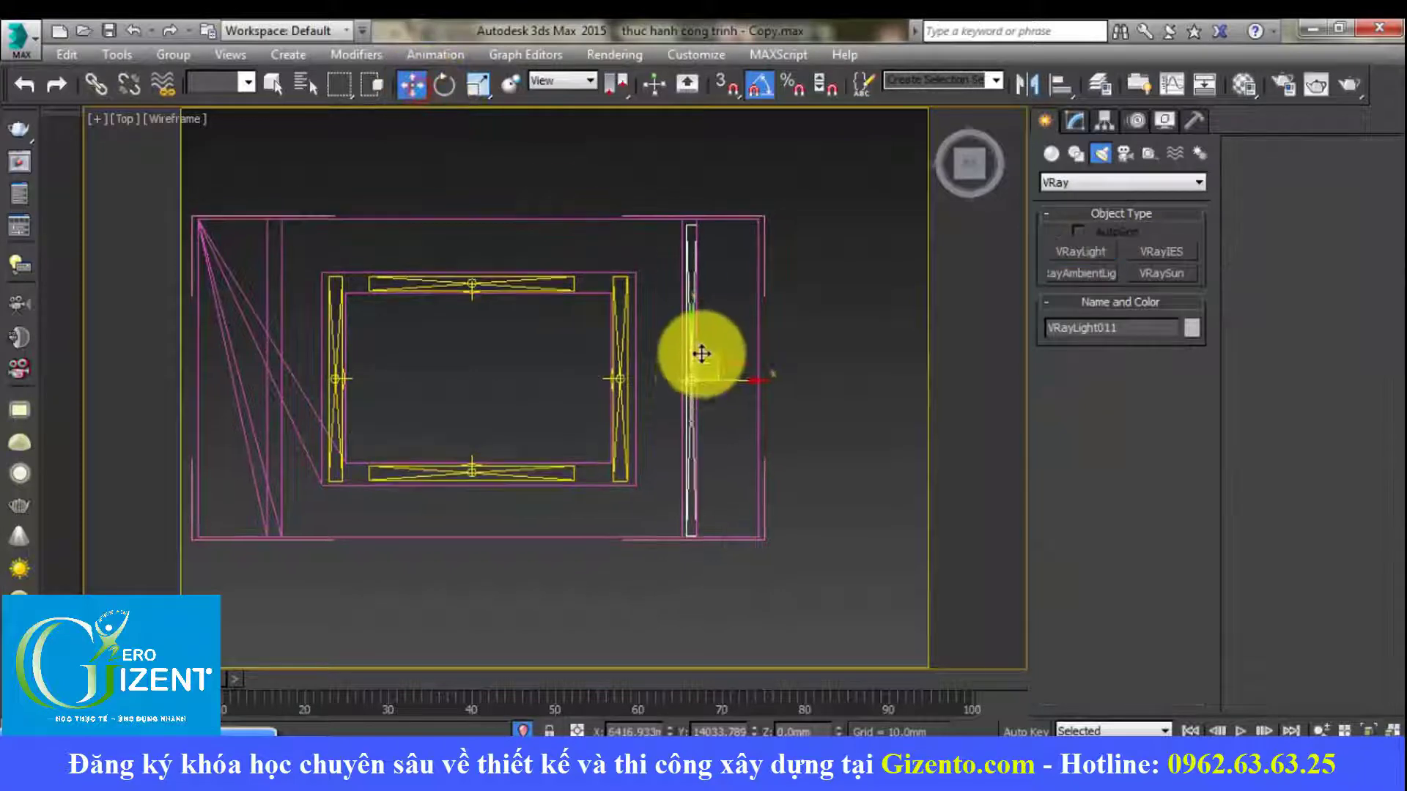
pyautogui.scroll(2, 720, 392)
# Step: Nudge VRayLight011 left and raise it to ceiling cove level in the Left view
pyautogui.moveTo(723, 388); pyautogui.dragTo(720, 392)
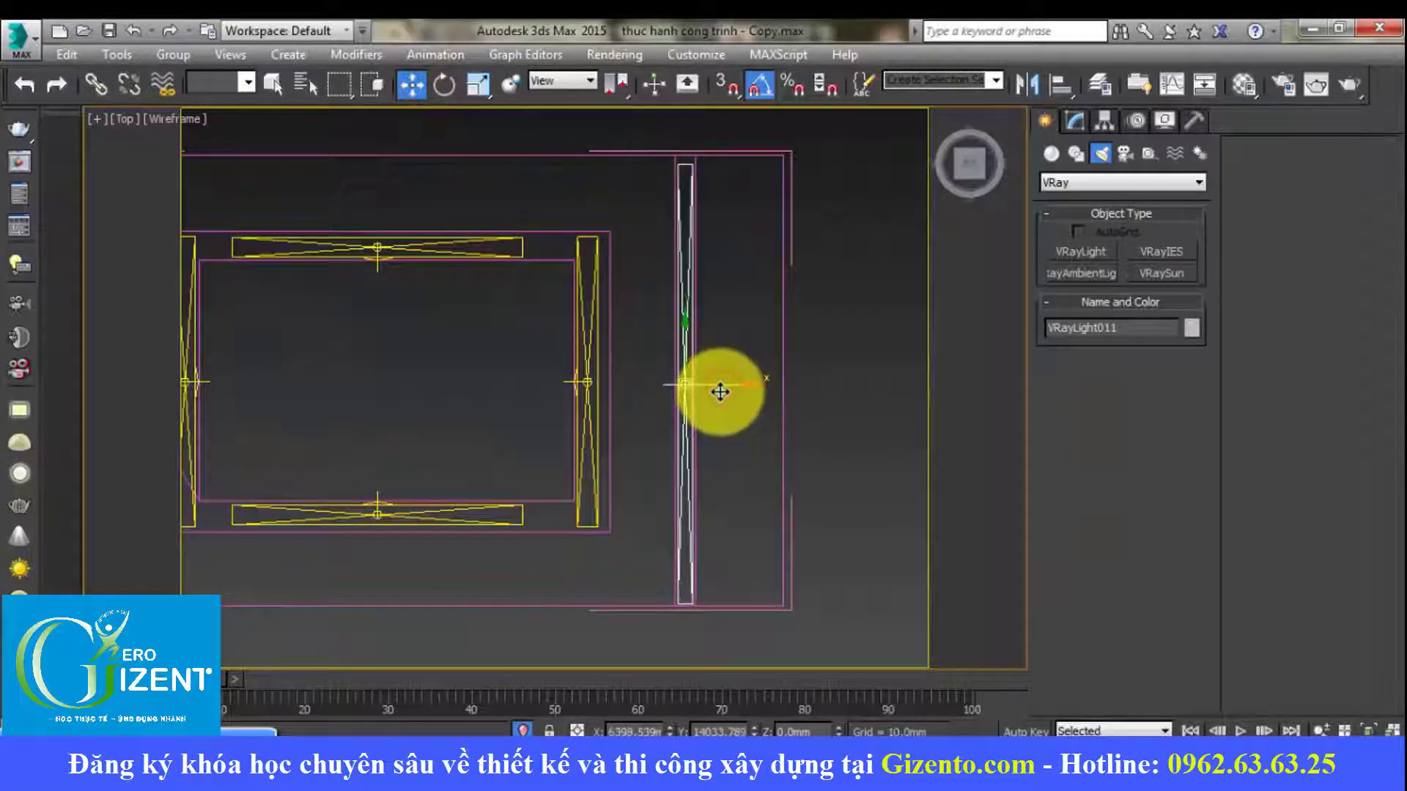
pyautogui.press('l')
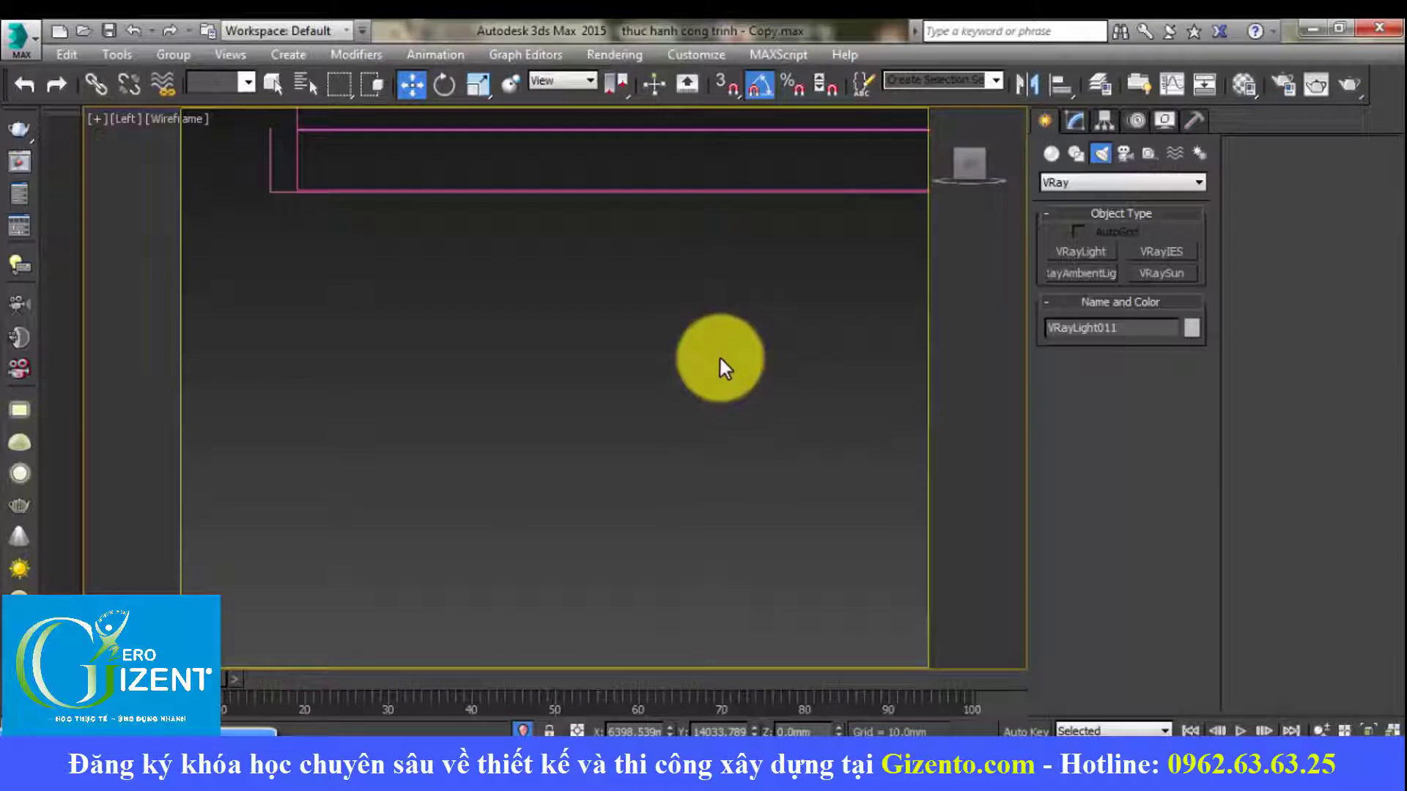
pyautogui.scroll(-2, 719, 355)
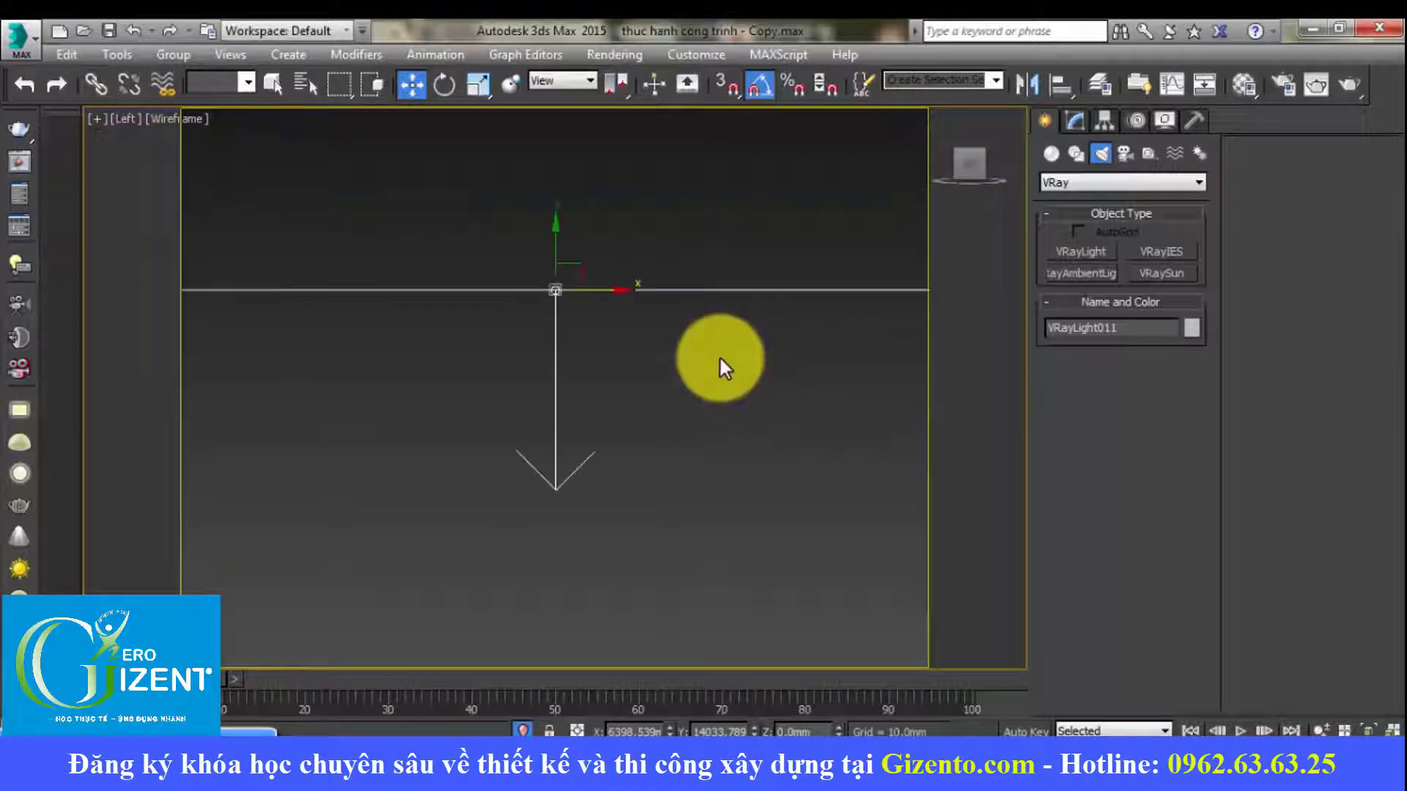
pyautogui.scroll(-2, 709, 302)
pyautogui.moveTo(709, 302); pyautogui.dragTo(710, 429, button='middle')
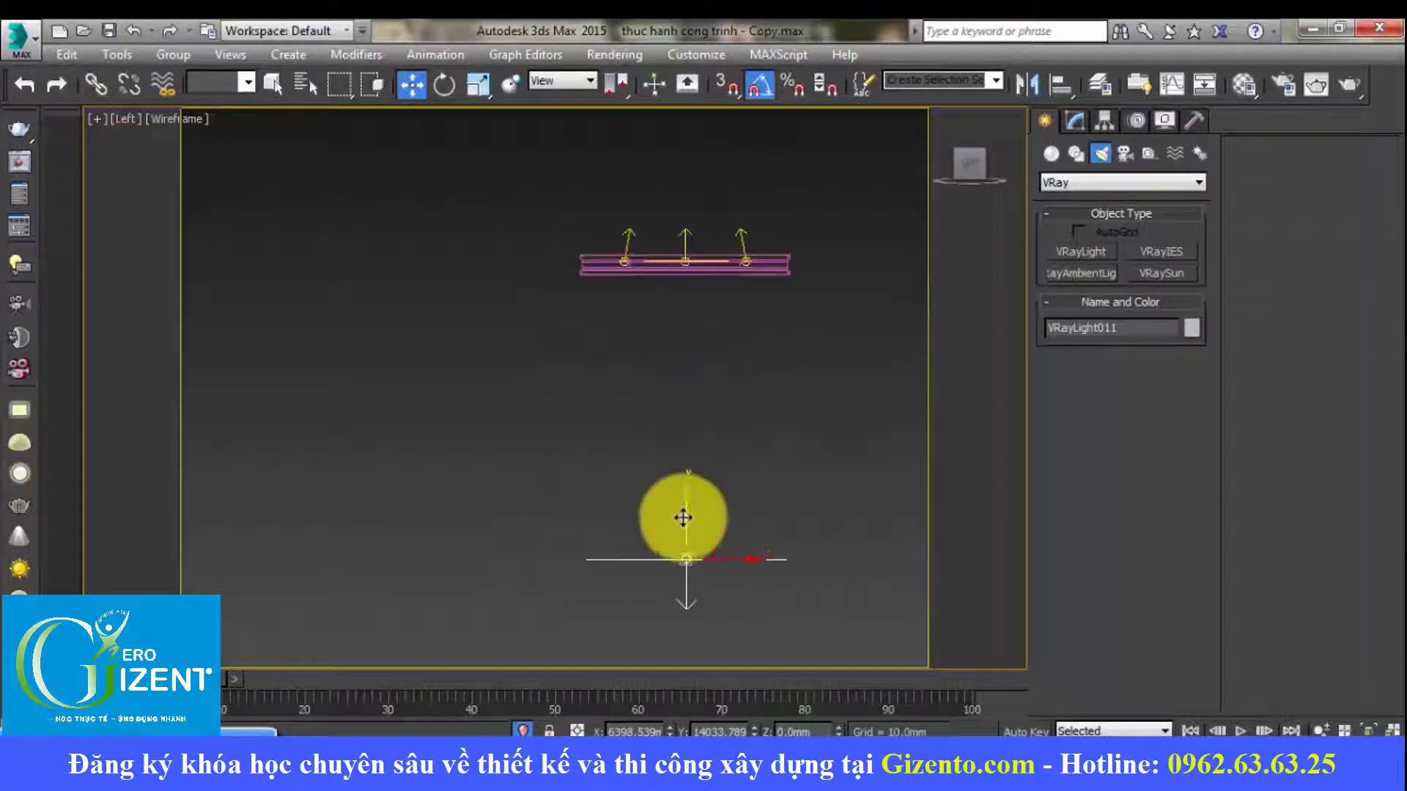
pyautogui.moveTo(681, 512); pyautogui.dragTo(735, 218)
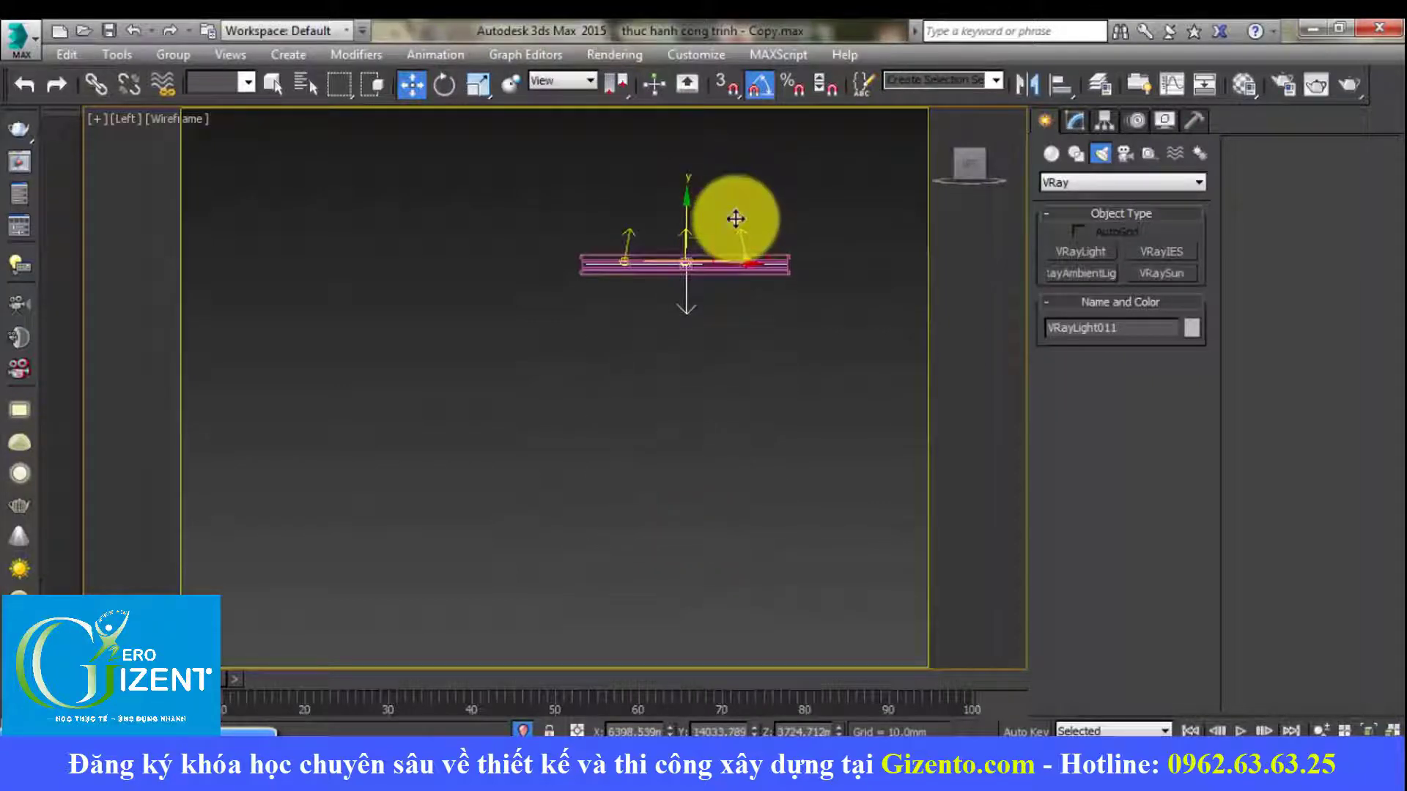
# Step: Lower the light slightly into the pink cove in the Front view, to Z 3659.479 mm
pyautogui.press('f')
pyautogui.scroll(3, 717, 273)
pyautogui.scroll(2, 754, 387)
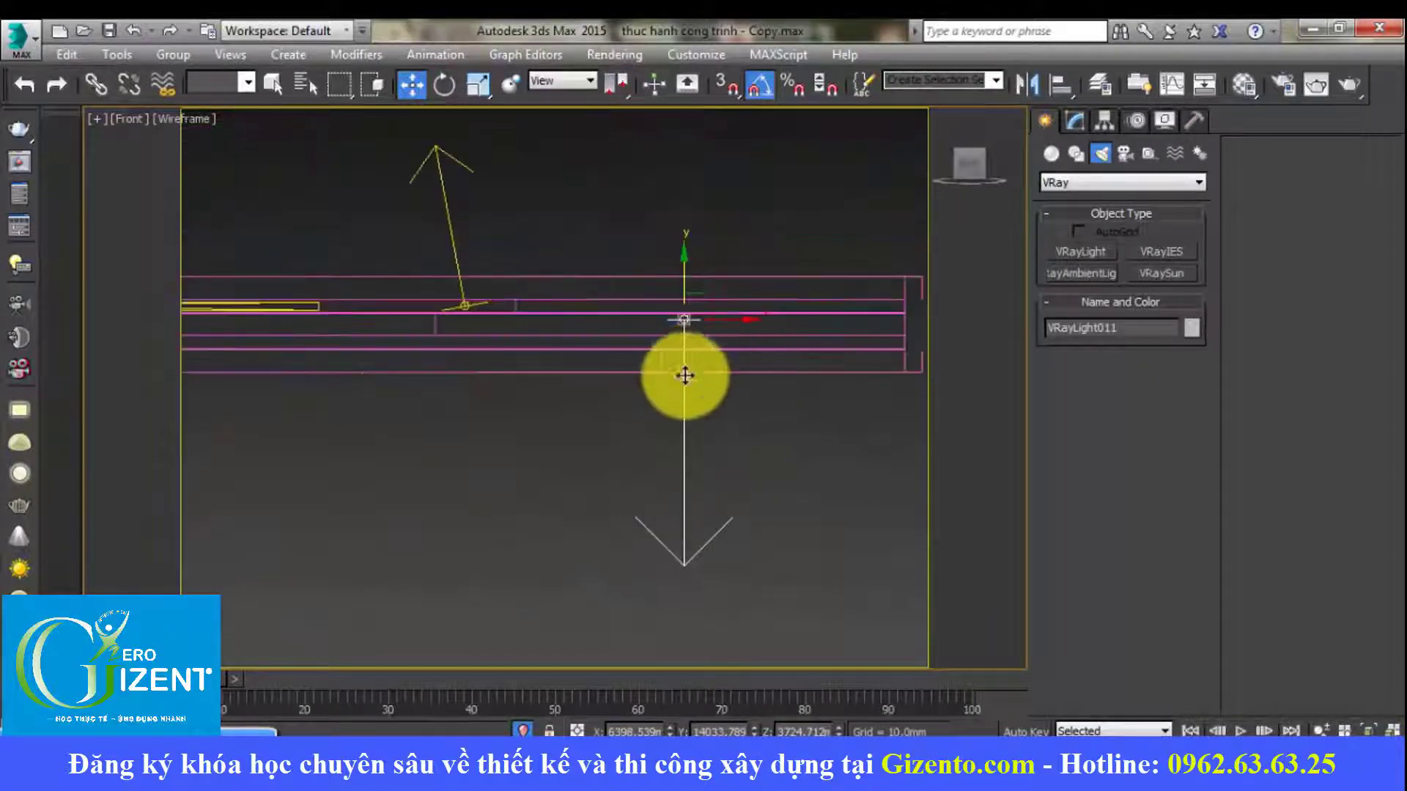
pyautogui.scroll(2, 718, 351)
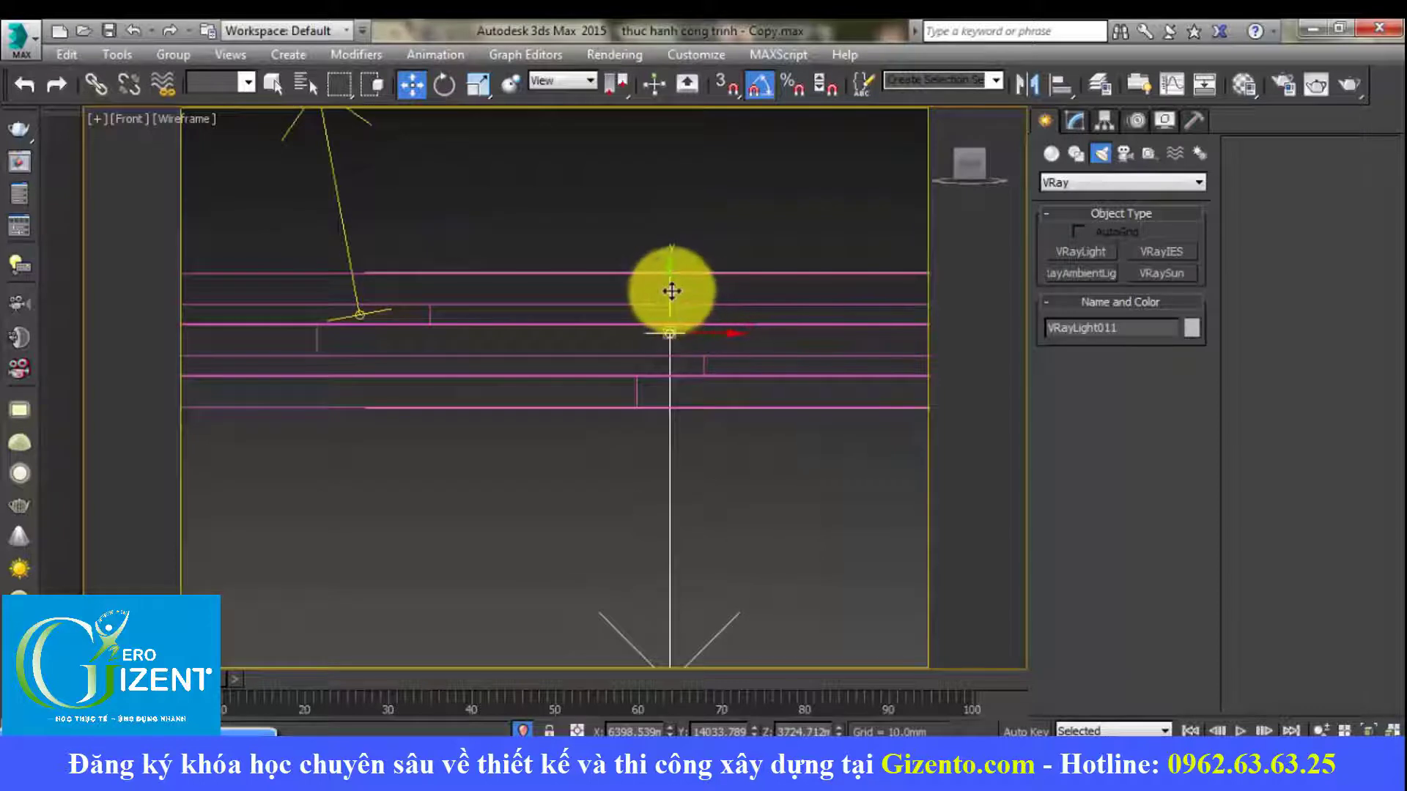
pyautogui.moveTo(671, 307); pyautogui.dragTo(671, 328)
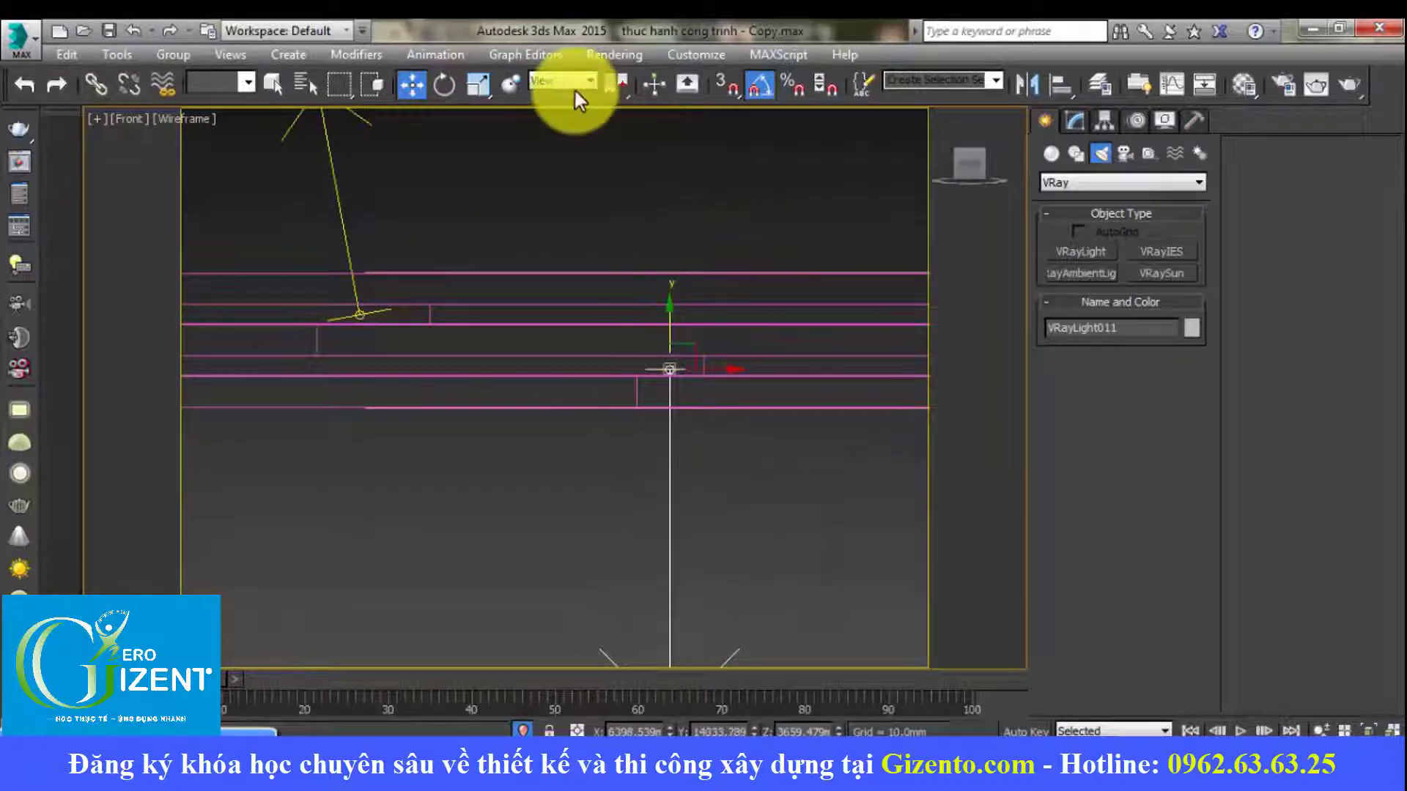
pyautogui.click(1031, 83)
# Step: Mirror VRayLight011 on the Y axis without cloning
pyautogui.moveTo(732, 222); pyautogui.dragTo(979, 226)
pyautogui.click(913, 310)
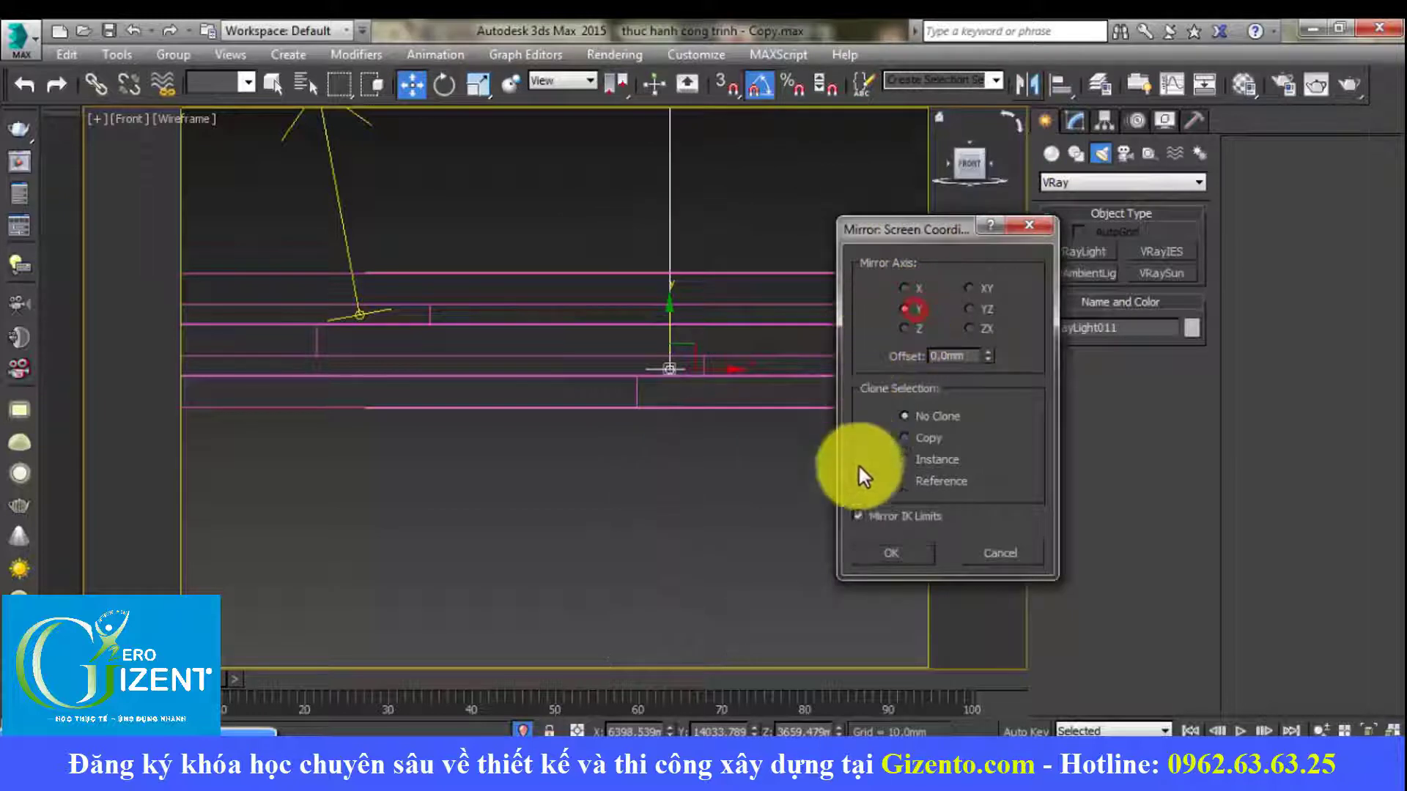
pyautogui.click(899, 555)
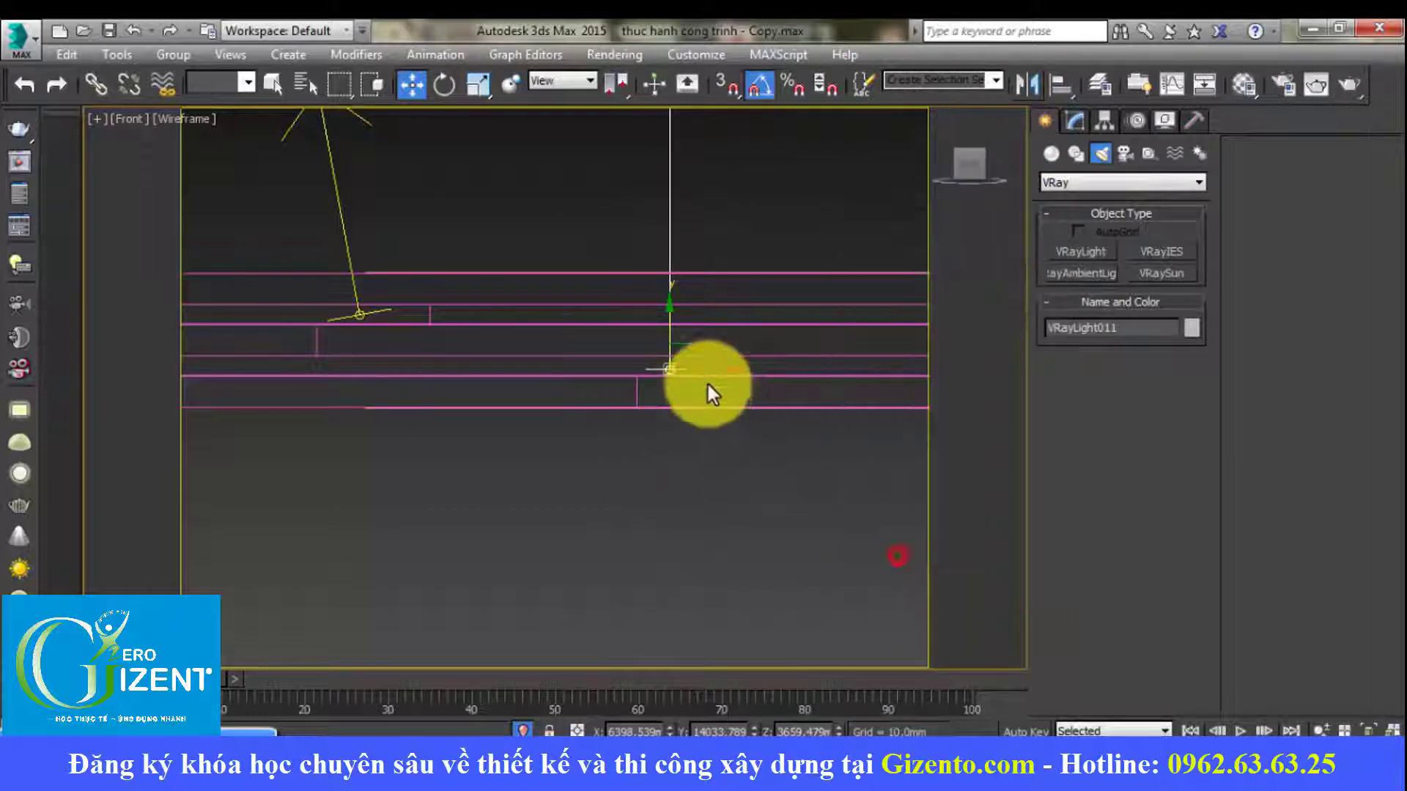
# Step: Rotate the light about 11.5° with angle snap off to match the other cove lights
pyautogui.click(443, 84)
pyautogui.moveTo(717, 446); pyautogui.dragTo(723, 444)
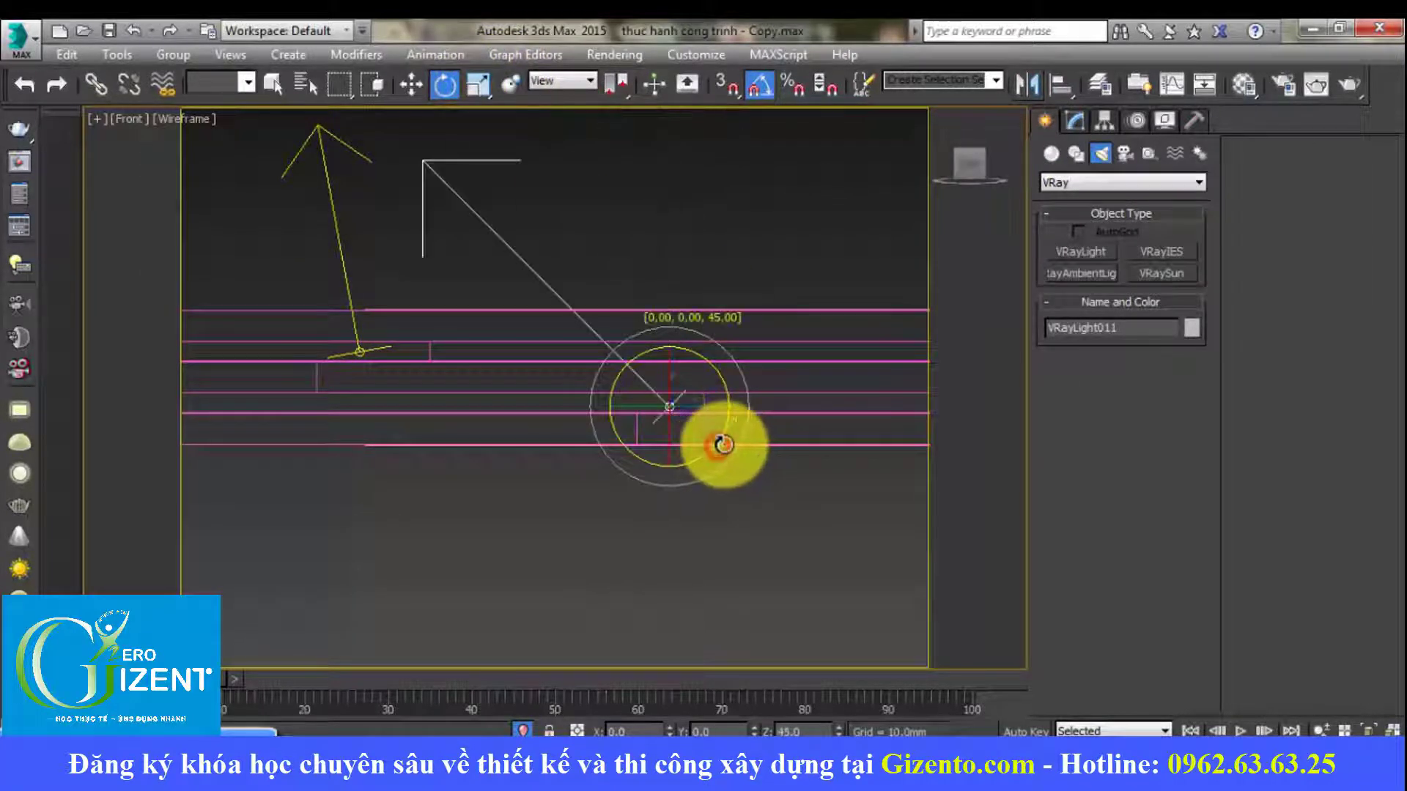
pyautogui.rightClick(725, 443)
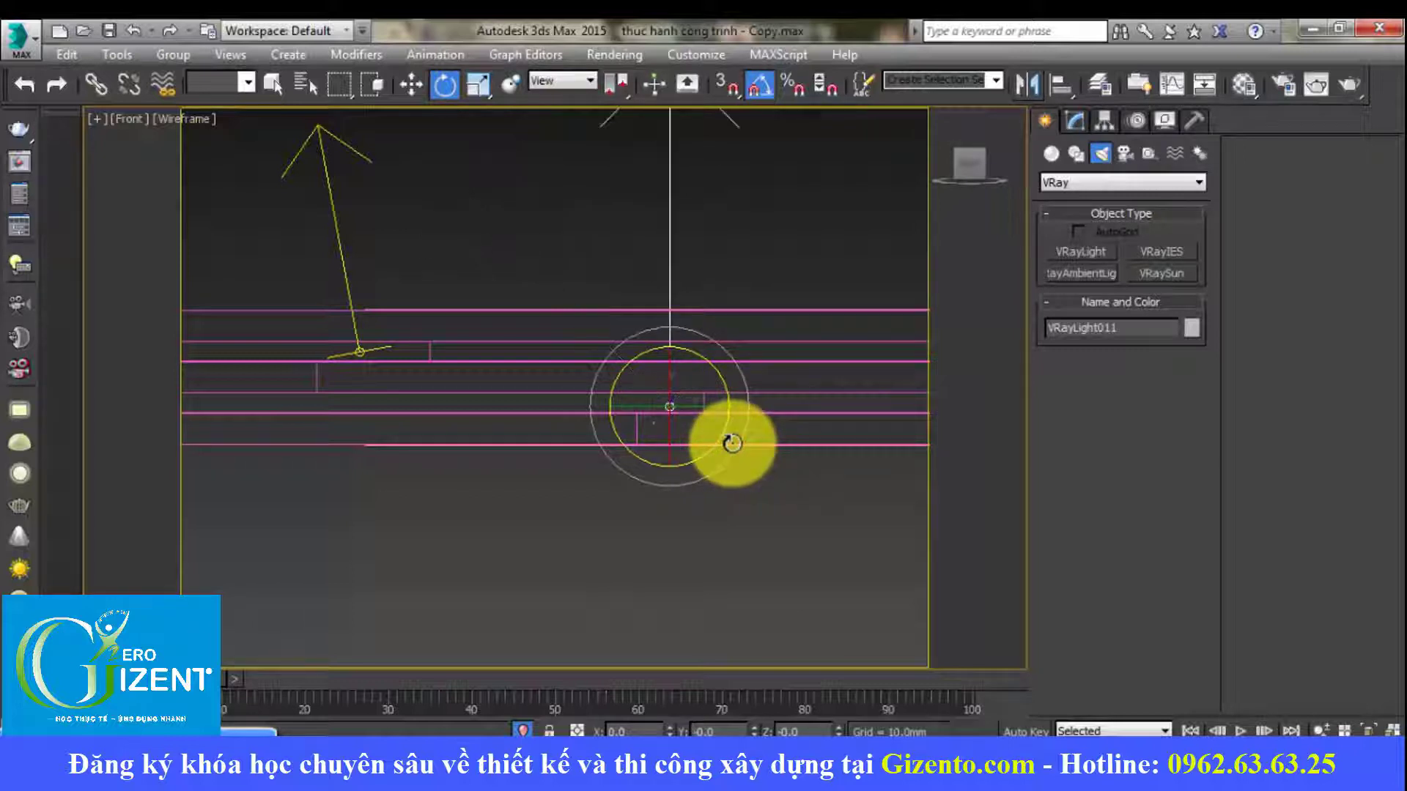
pyautogui.press('a')
pyautogui.moveTo(717, 446); pyautogui.dragTo(737, 431)
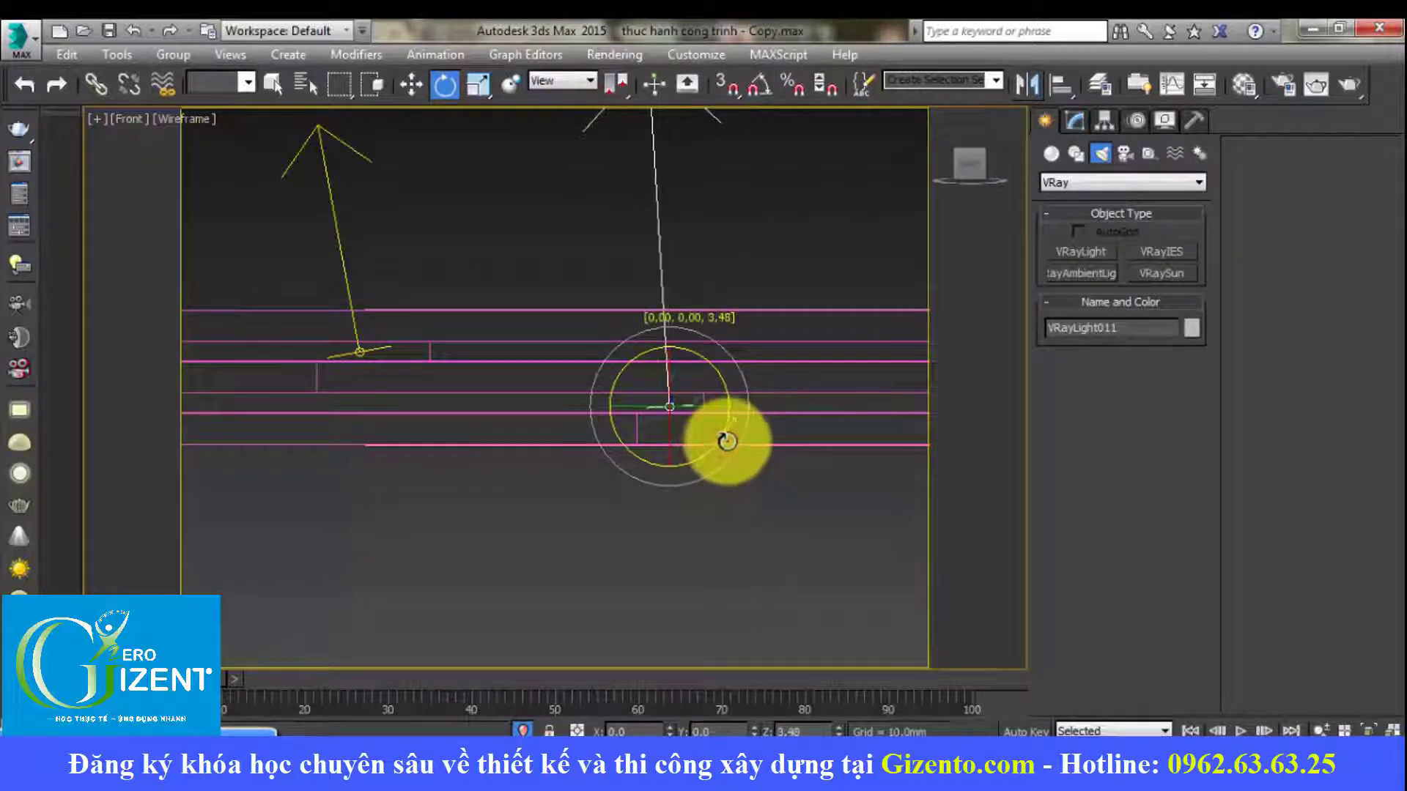
pyautogui.scroll(-2, 738, 411)
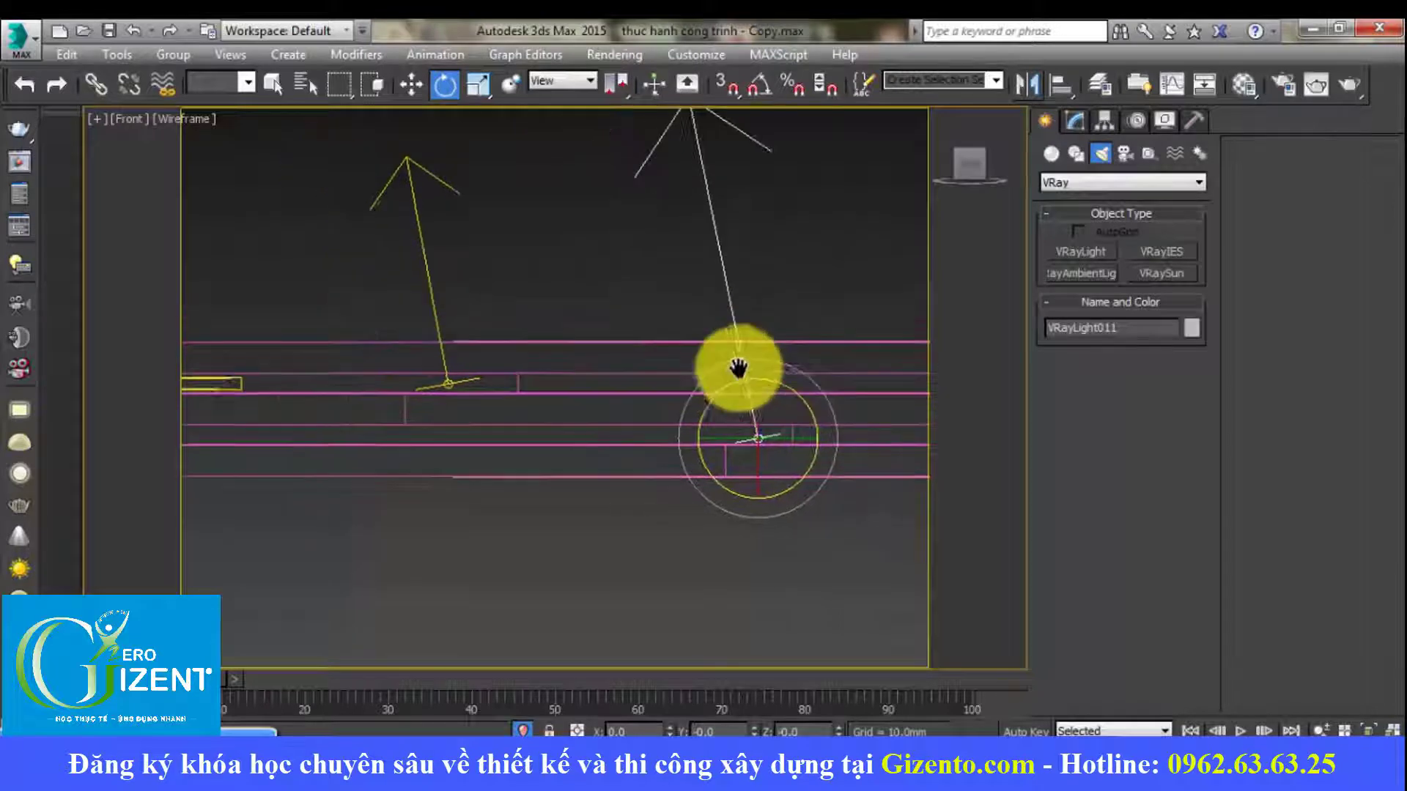
pyautogui.scroll(-2, 738, 367)
# Step: Copy the tilted strip light to the left end of the cove as VRayLight012
pyautogui.press('w')
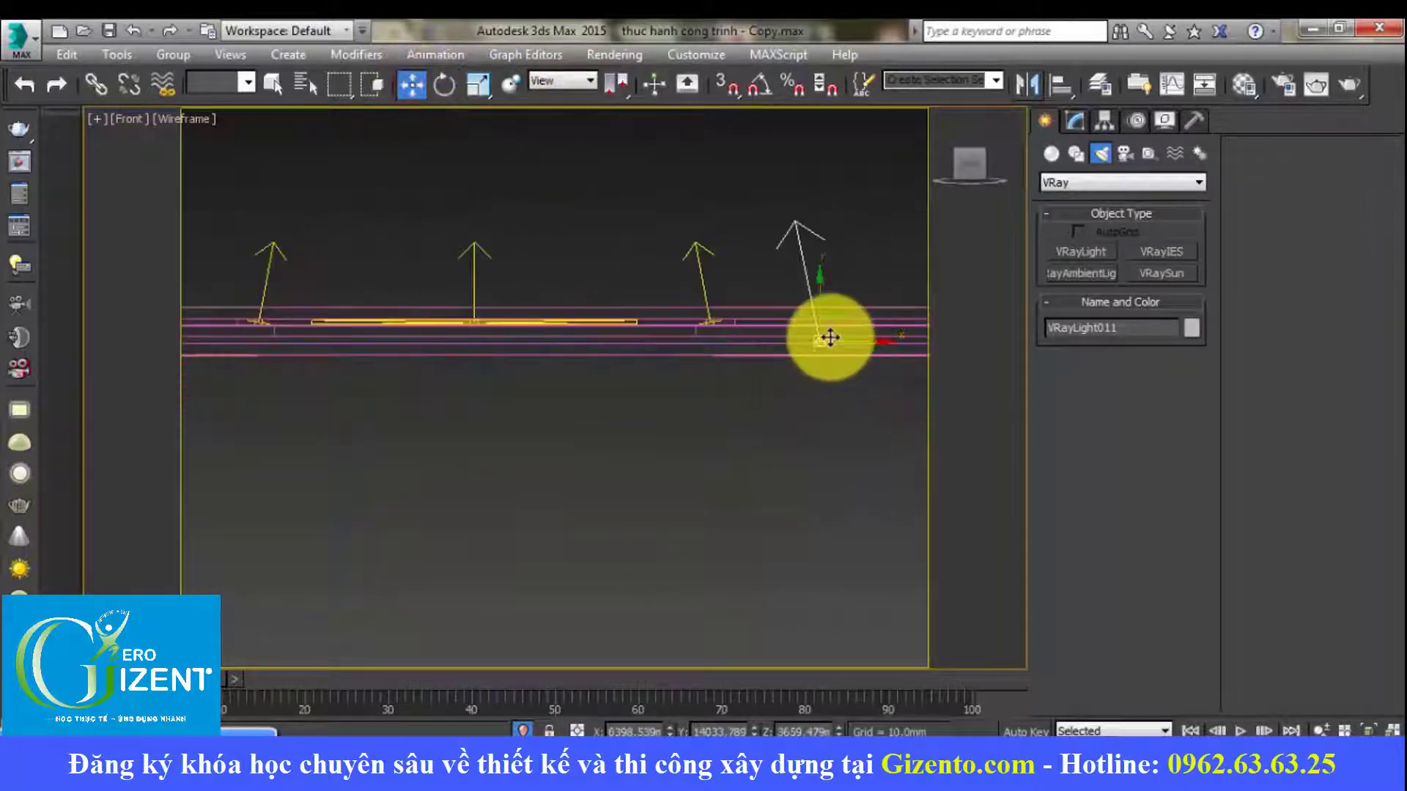
pyautogui.scroll(-1, 826, 336)
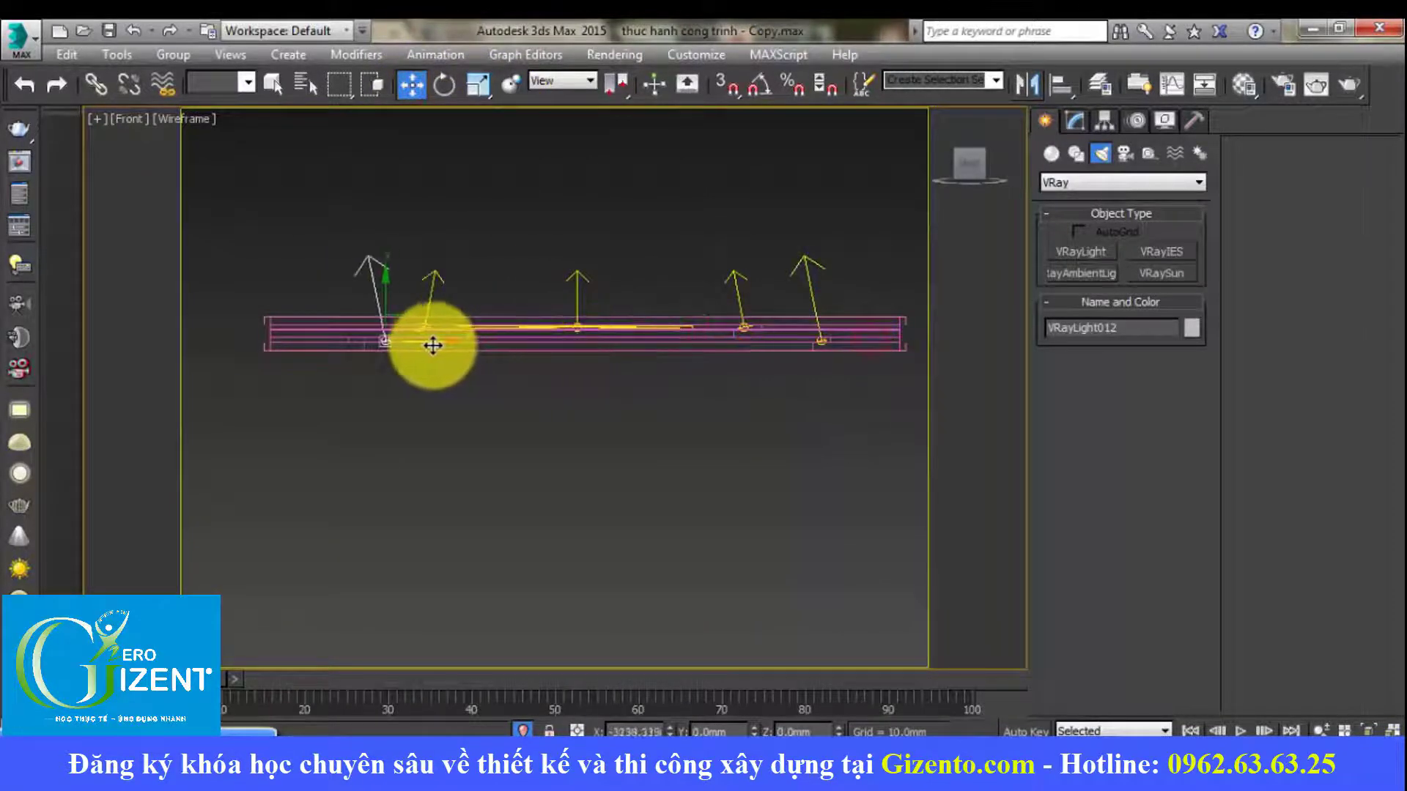
pyautogui.keyDown('shift'); pyautogui.moveTo(654, 346); pyautogui.dragTo(402, 339); pyautogui.keyUp('shift')
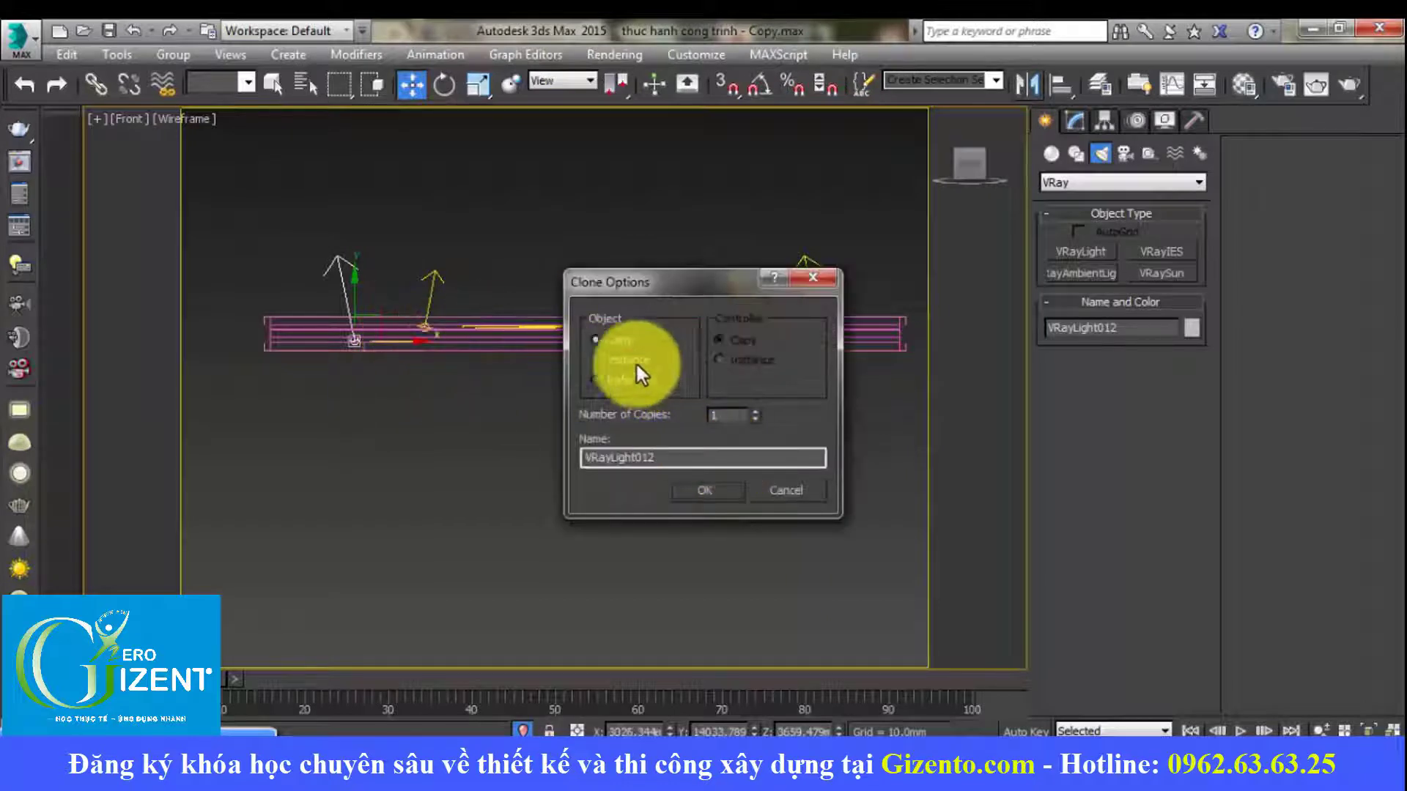
pyautogui.click(705, 495)
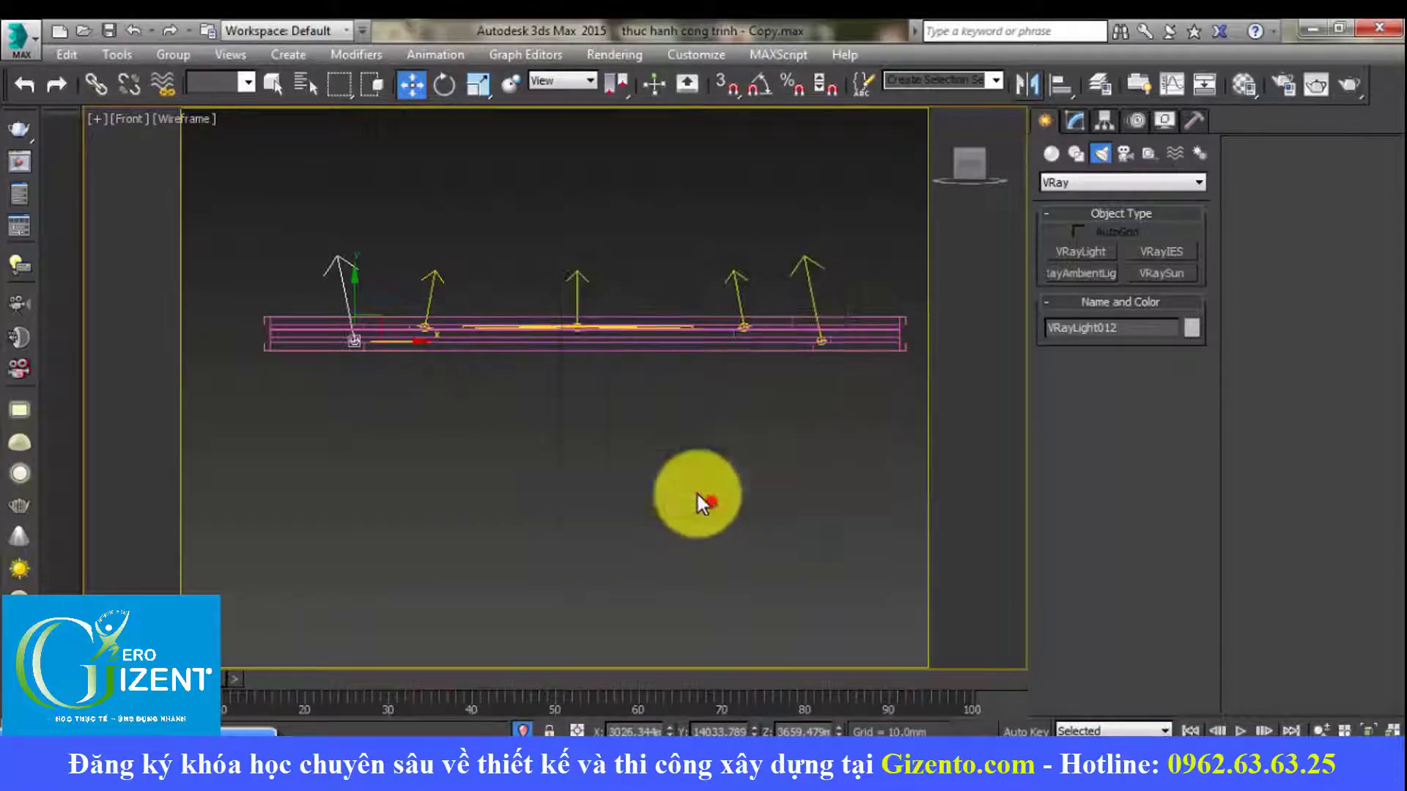
# Step: Mirror the copy on X, nudge it right, and expand its Options rollout
pyautogui.click(1025, 87)
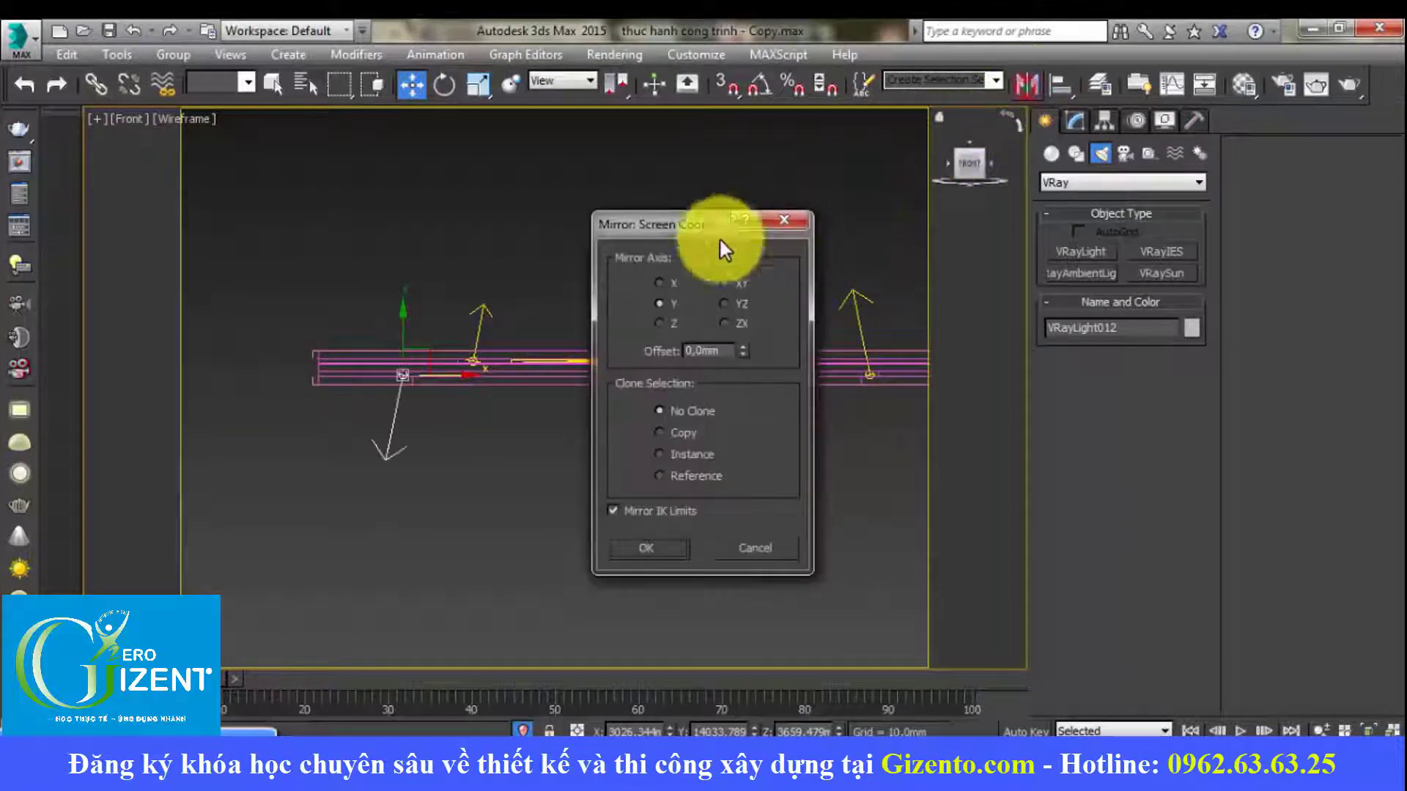
pyautogui.click(673, 542)
pyautogui.scroll(5, 493, 361)
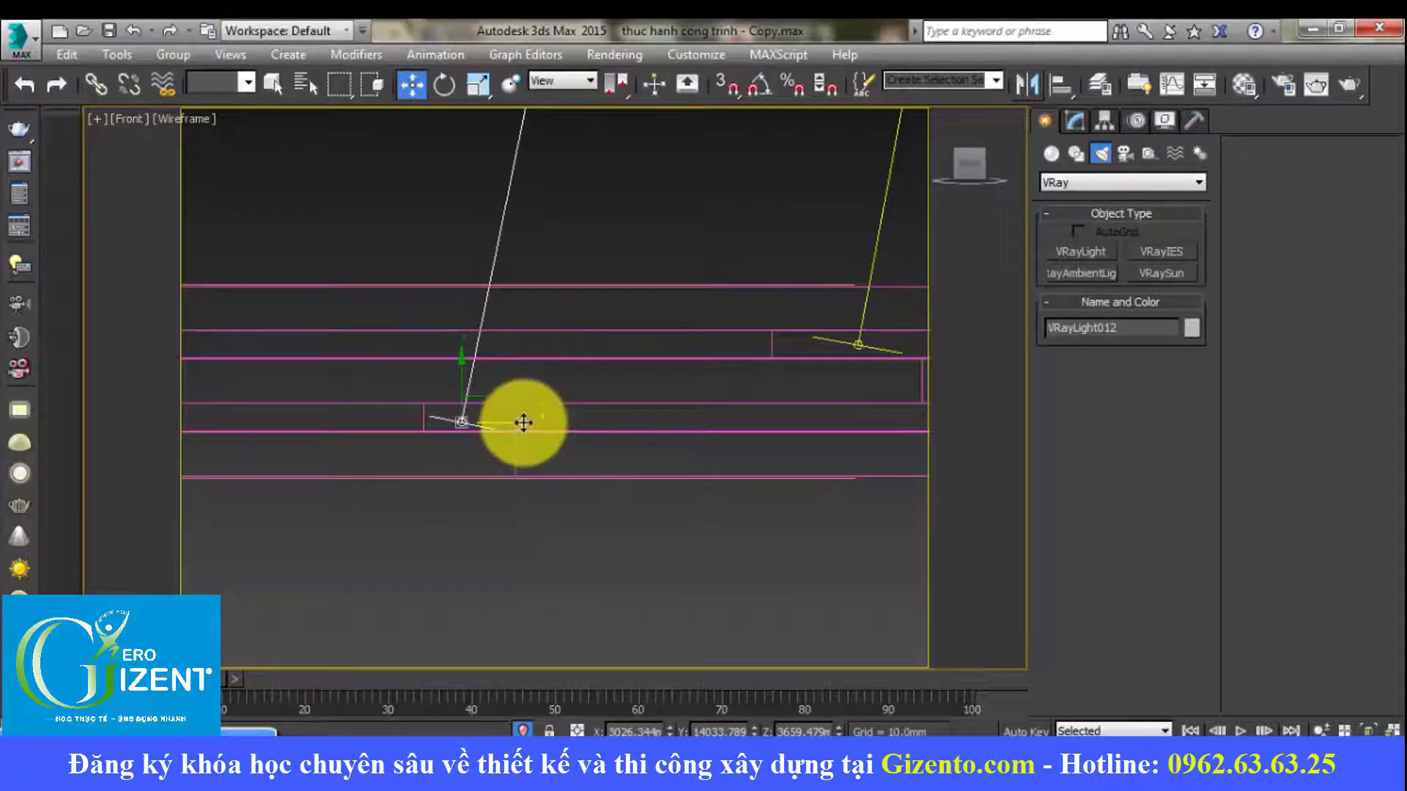
pyautogui.moveTo(523, 423); pyautogui.dragTo(532, 423)
pyautogui.click(1076, 120)
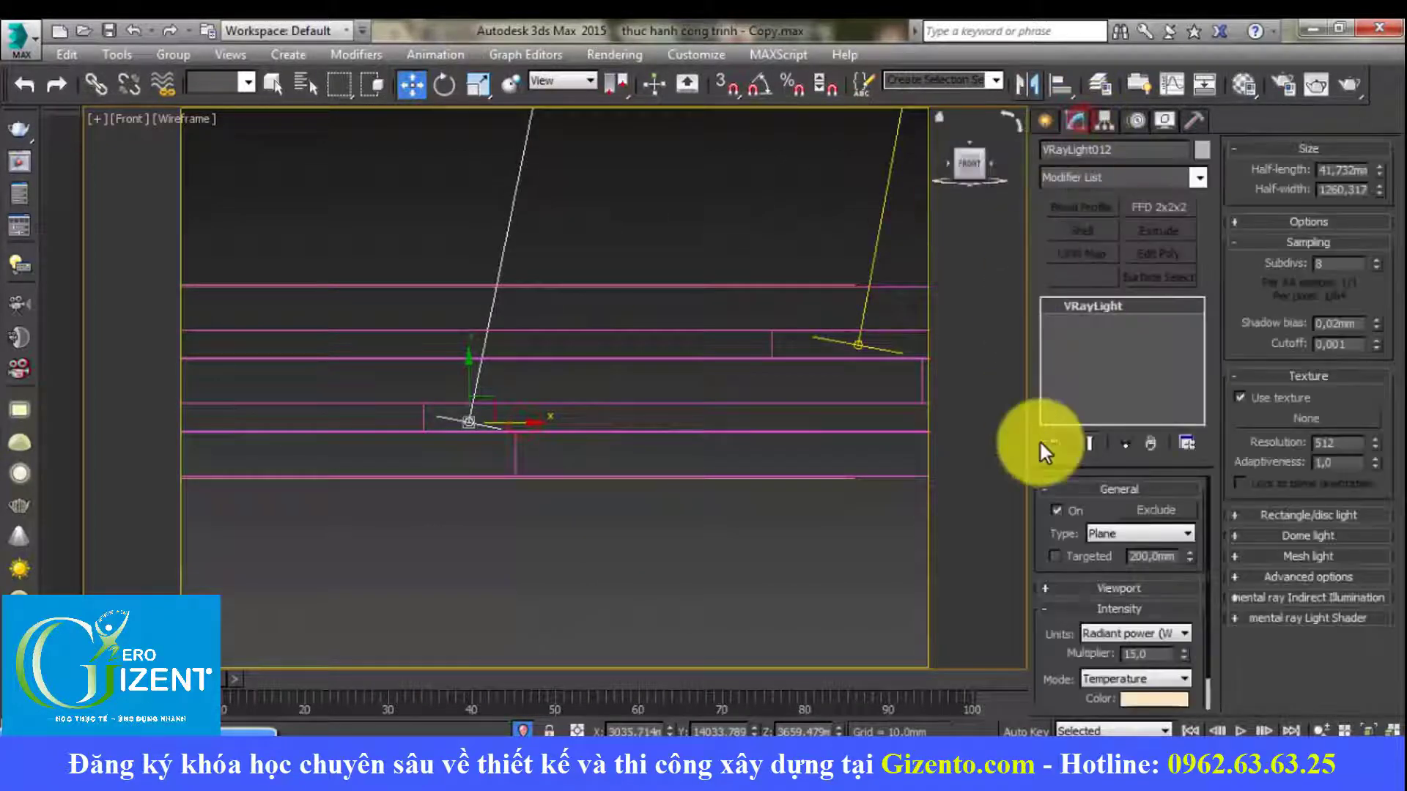
pyautogui.click(1316, 222)
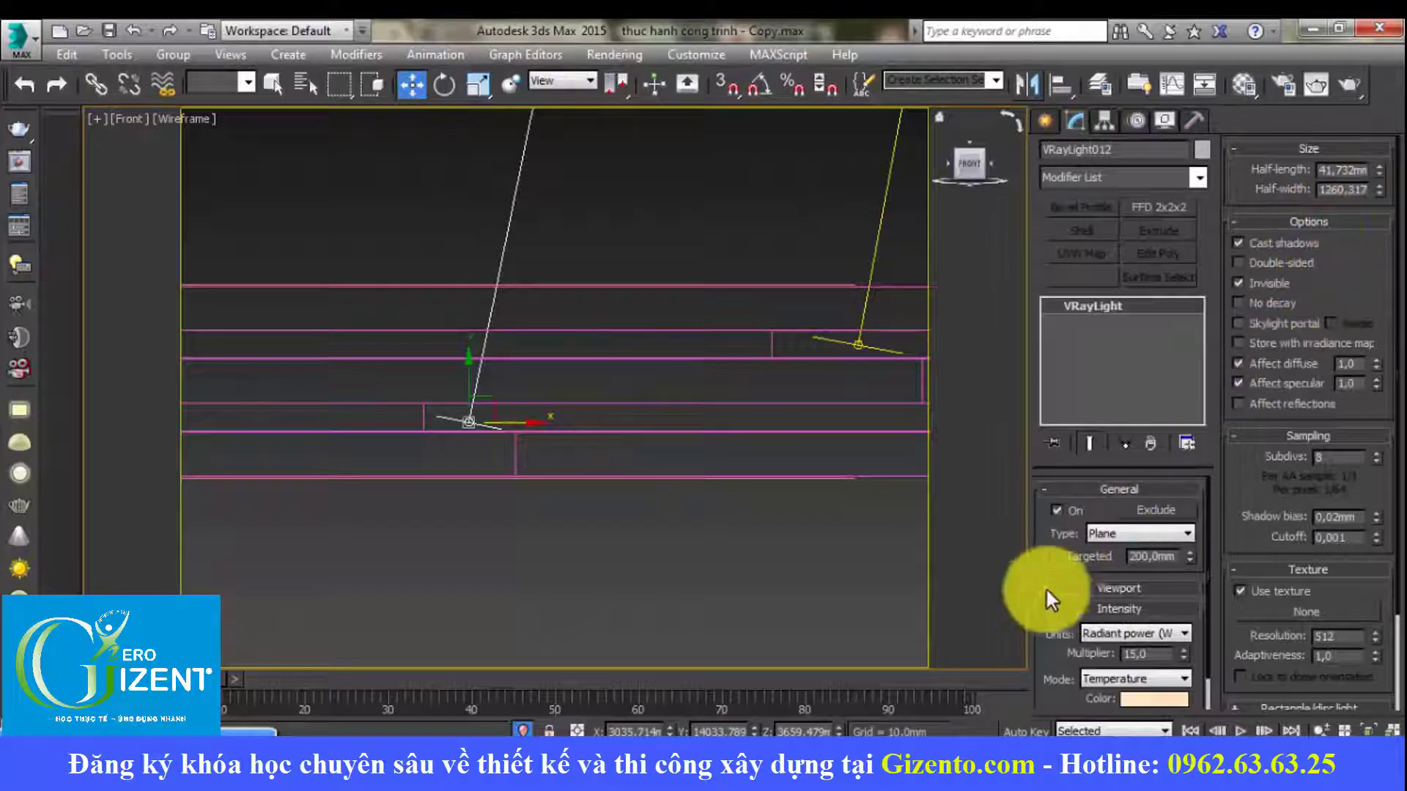
# Step: Give VRayLight012 a warm colour temperature, entering 3000 then settling on 2500
pyautogui.scroll(-2, 1035, 652)
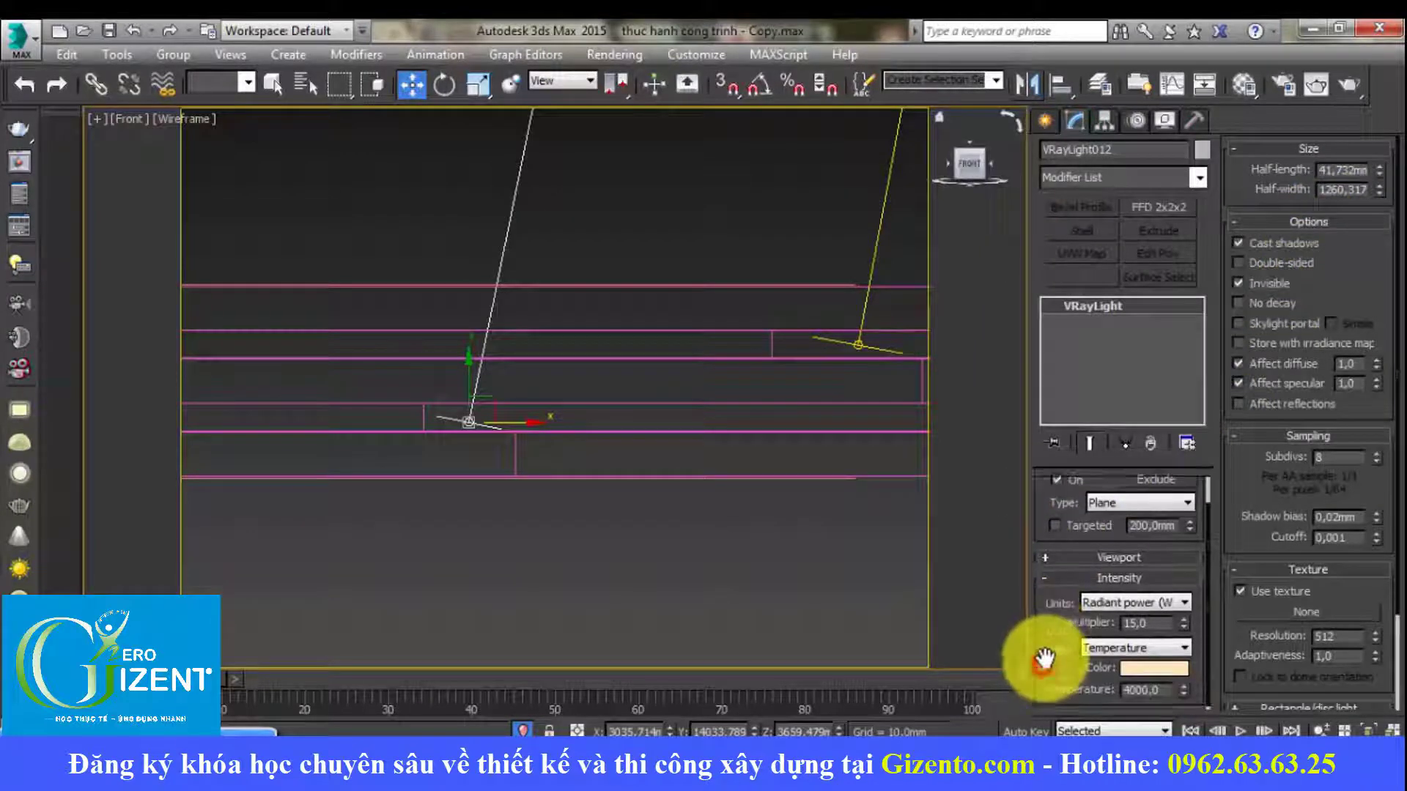
pyautogui.click(1160, 678)
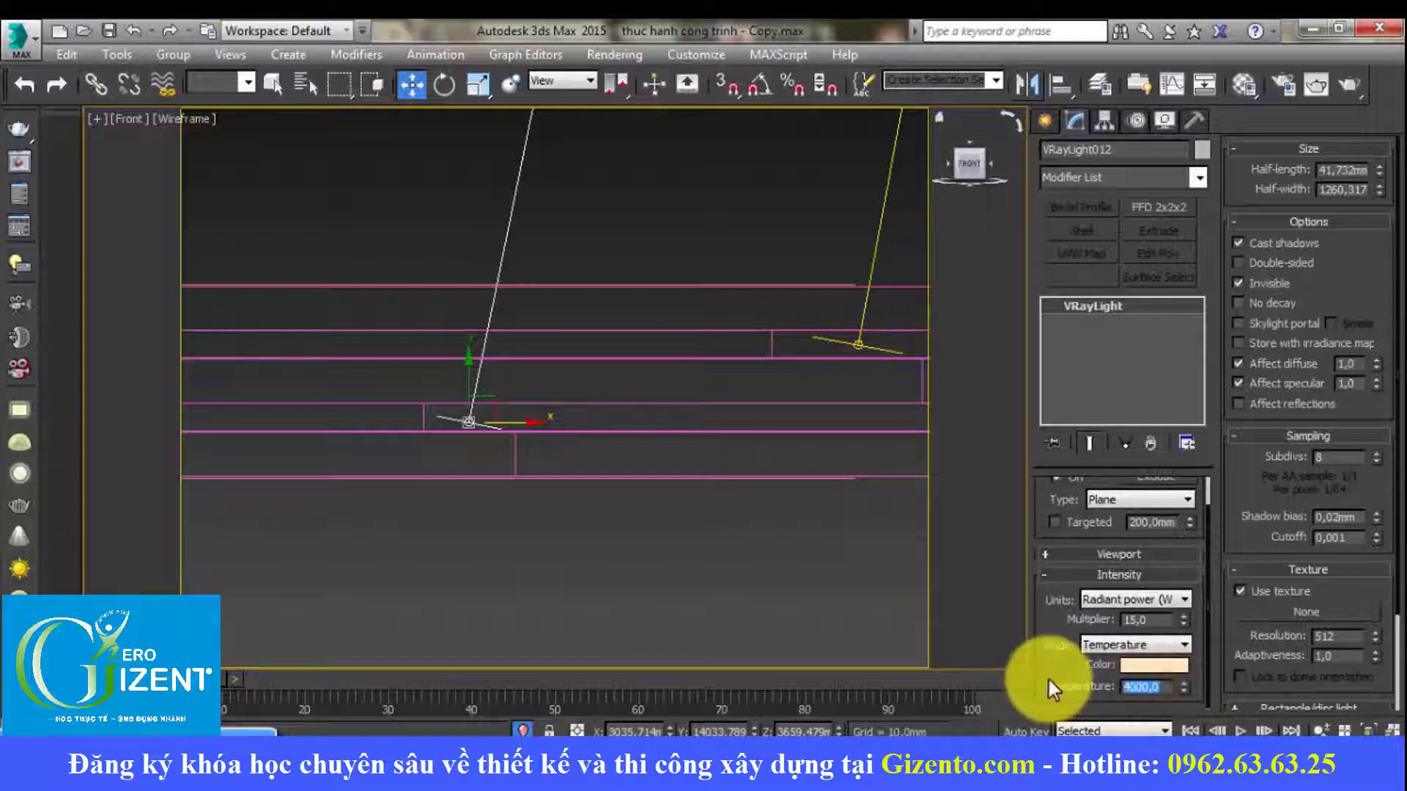
pyautogui.write('3000')
pyautogui.press('Return')
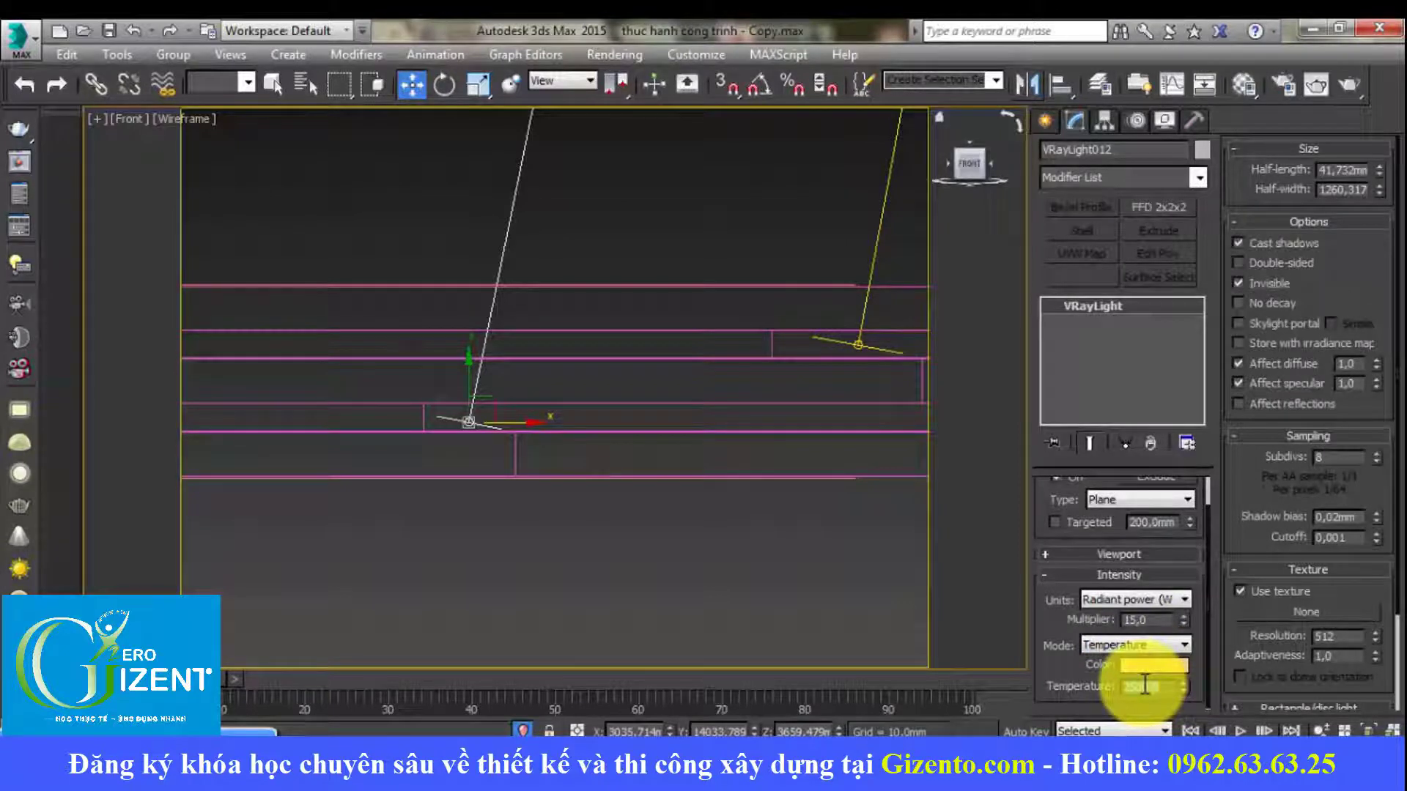
pyautogui.click(1154, 620)
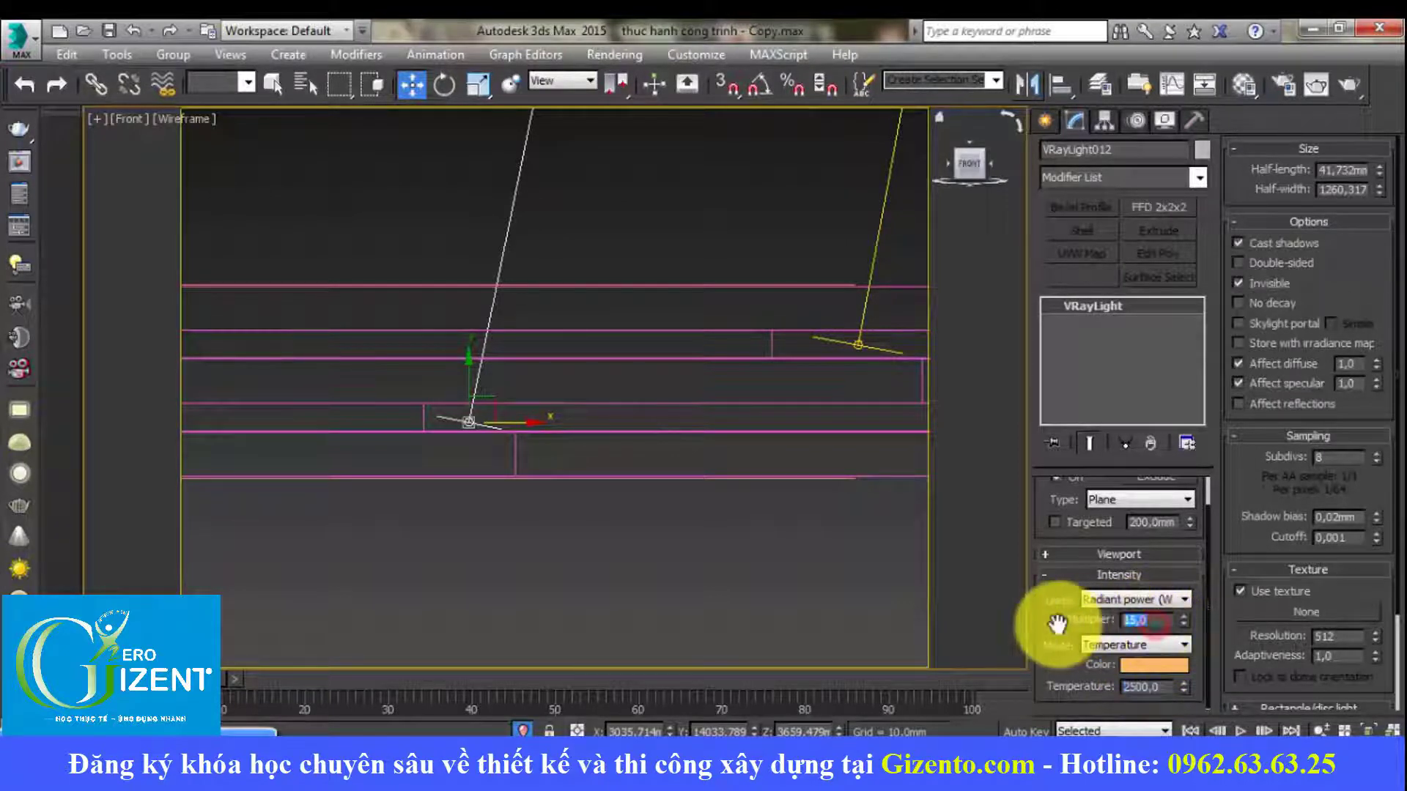
pyautogui.write('10')
# Step: Set VRayLight002's multiplier to 10 with the warm 2500 temperature
pyautogui.scroll(-5, 823, 425)
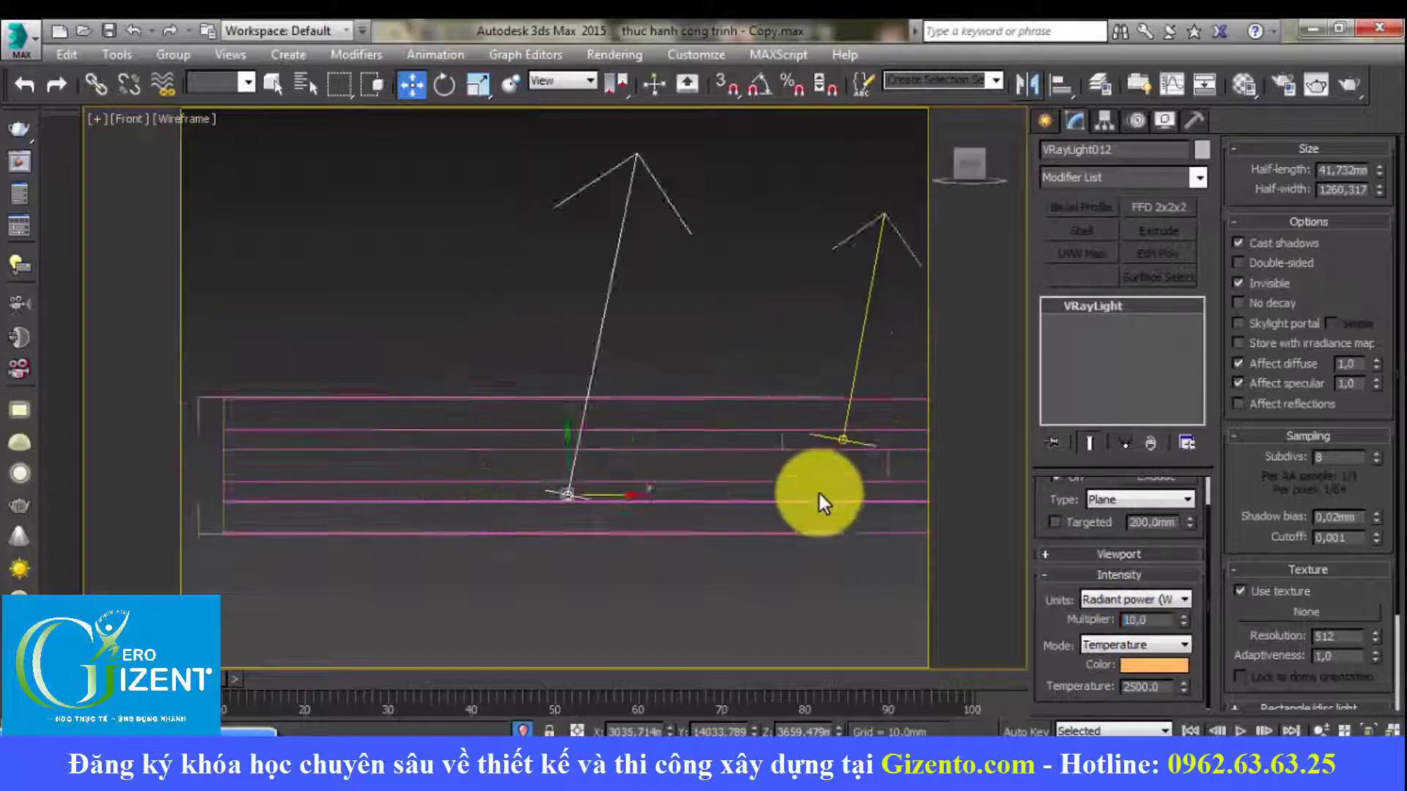
pyautogui.scroll(-2, 779, 471)
pyautogui.click(776, 453)
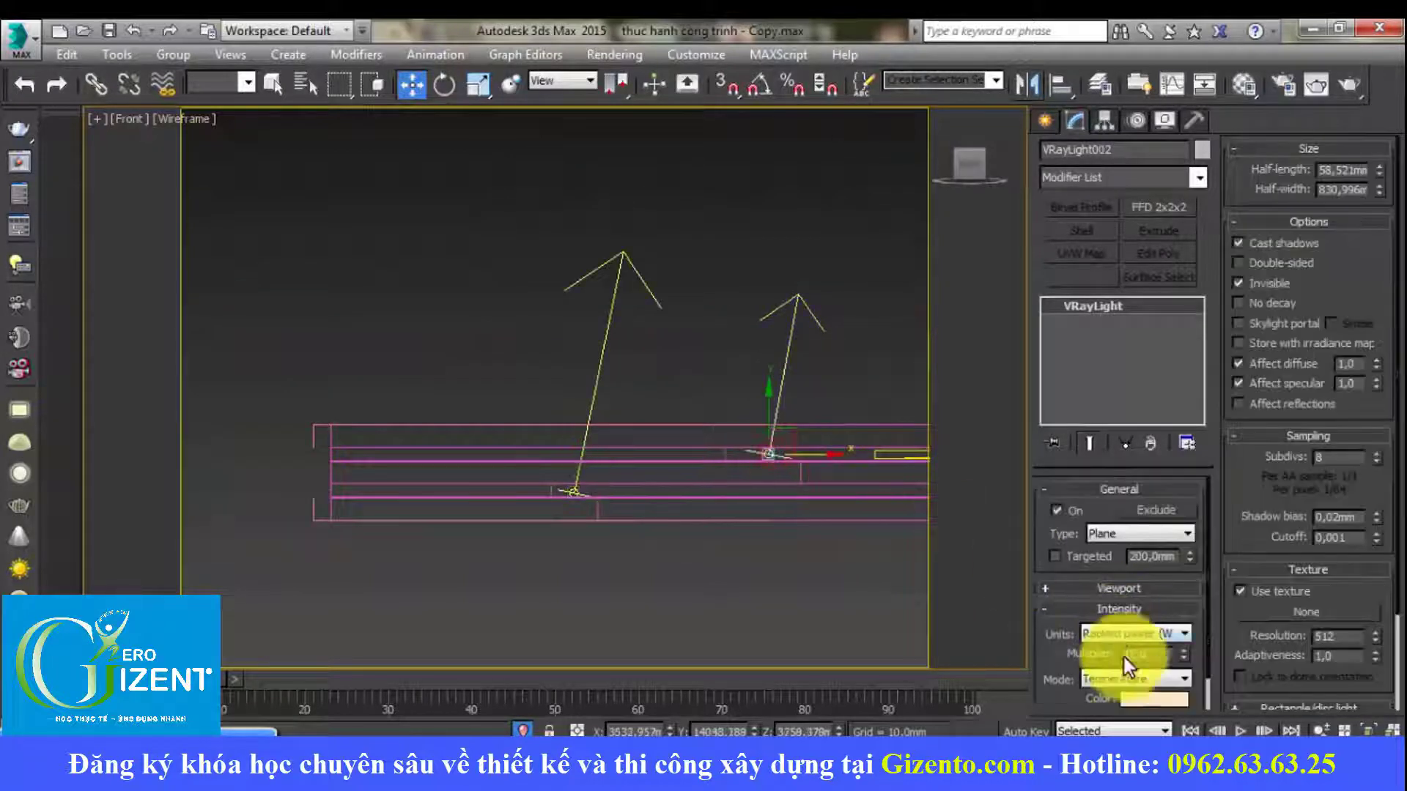
pyautogui.doubleClick(1155, 652)
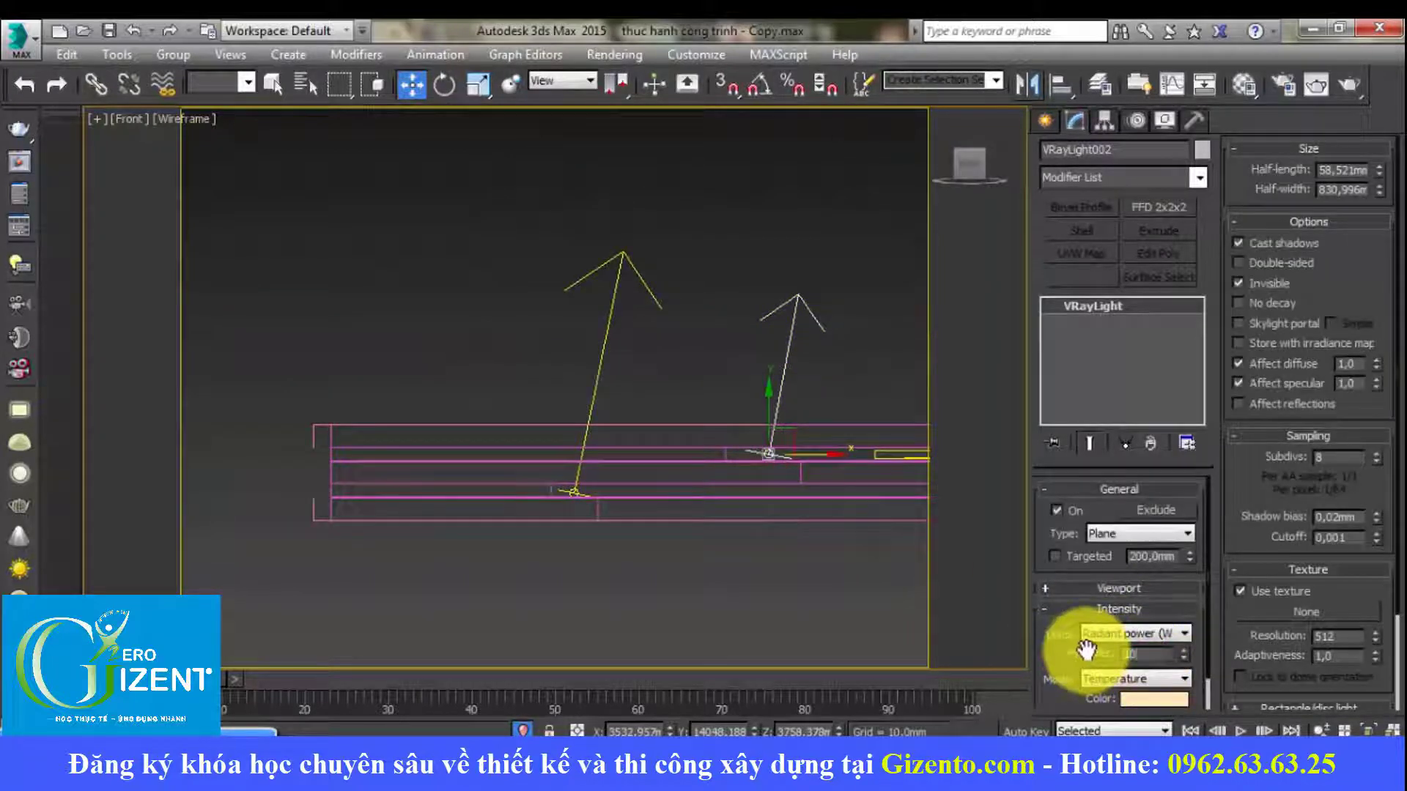
pyautogui.scroll(-1, 1099, 700)
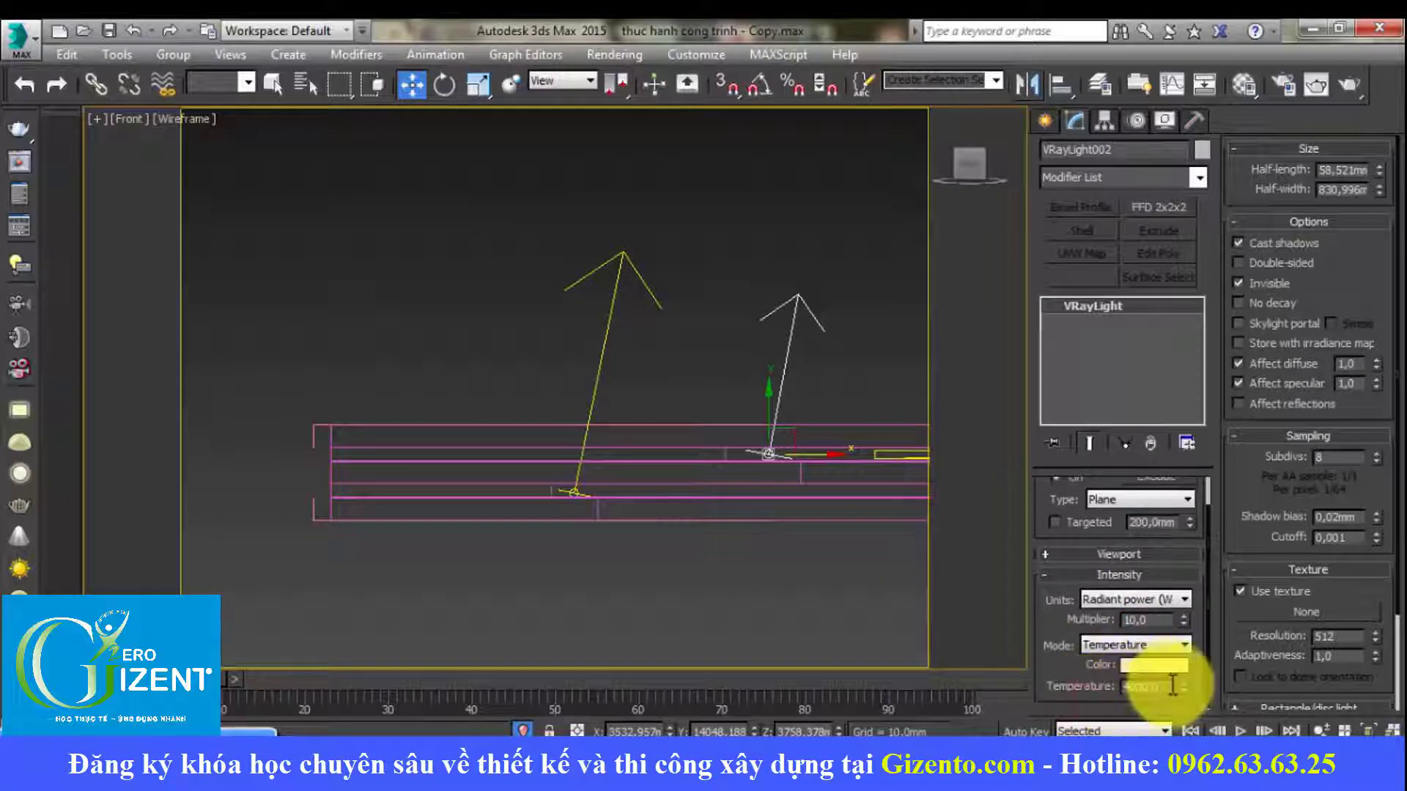
pyautogui.moveTo(1165, 687); pyautogui.dragTo(1048, 687)
pyautogui.write('2500')
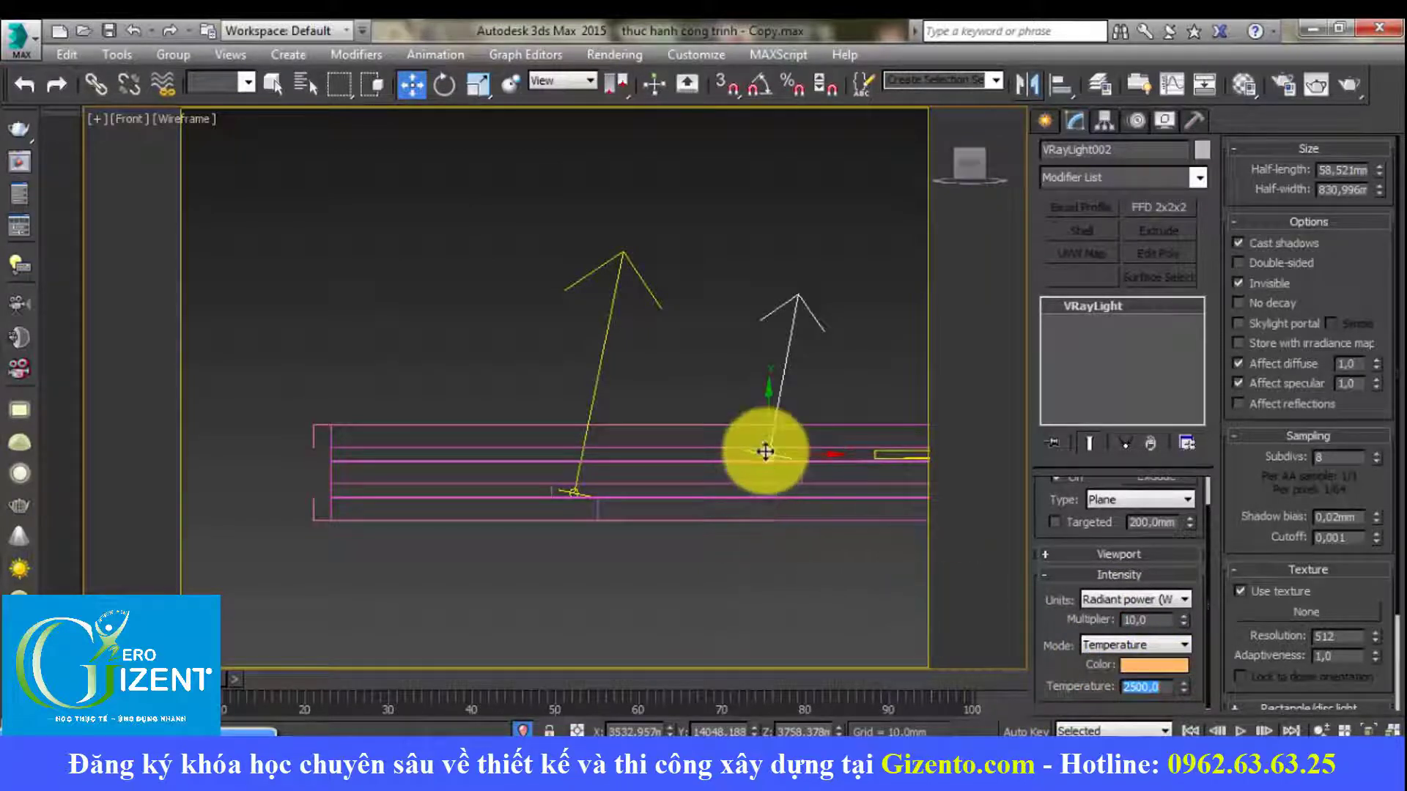
pyautogui.click(763, 448)
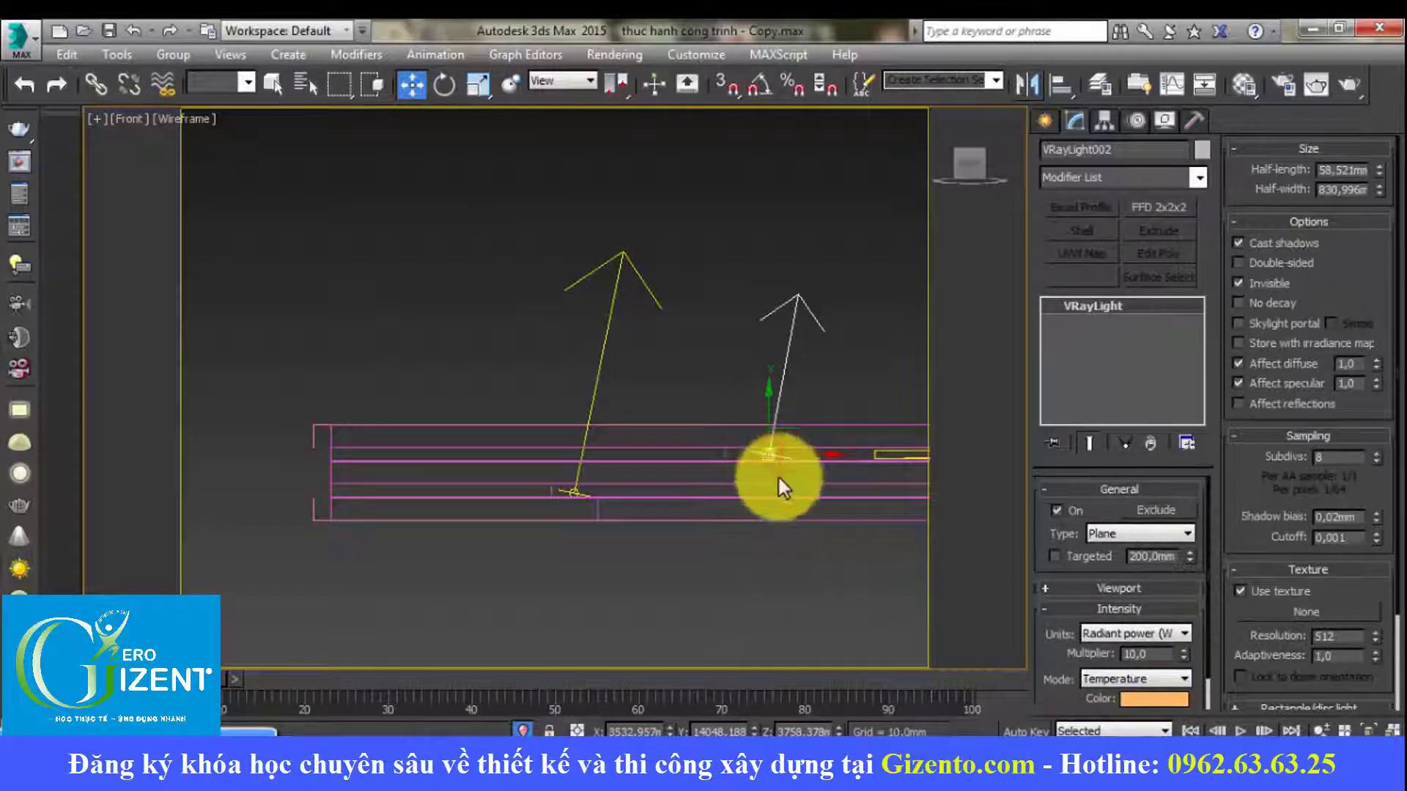
# Step: Window-select all the cove lights in the front view
pyautogui.moveTo(779, 487); pyautogui.dragTo(621, 445, button='middle')
pyautogui.scroll(-2, 620, 445)
pyautogui.scroll(-2, 628, 424)
pyautogui.moveTo(267, 298); pyautogui.dragTo(830, 490)
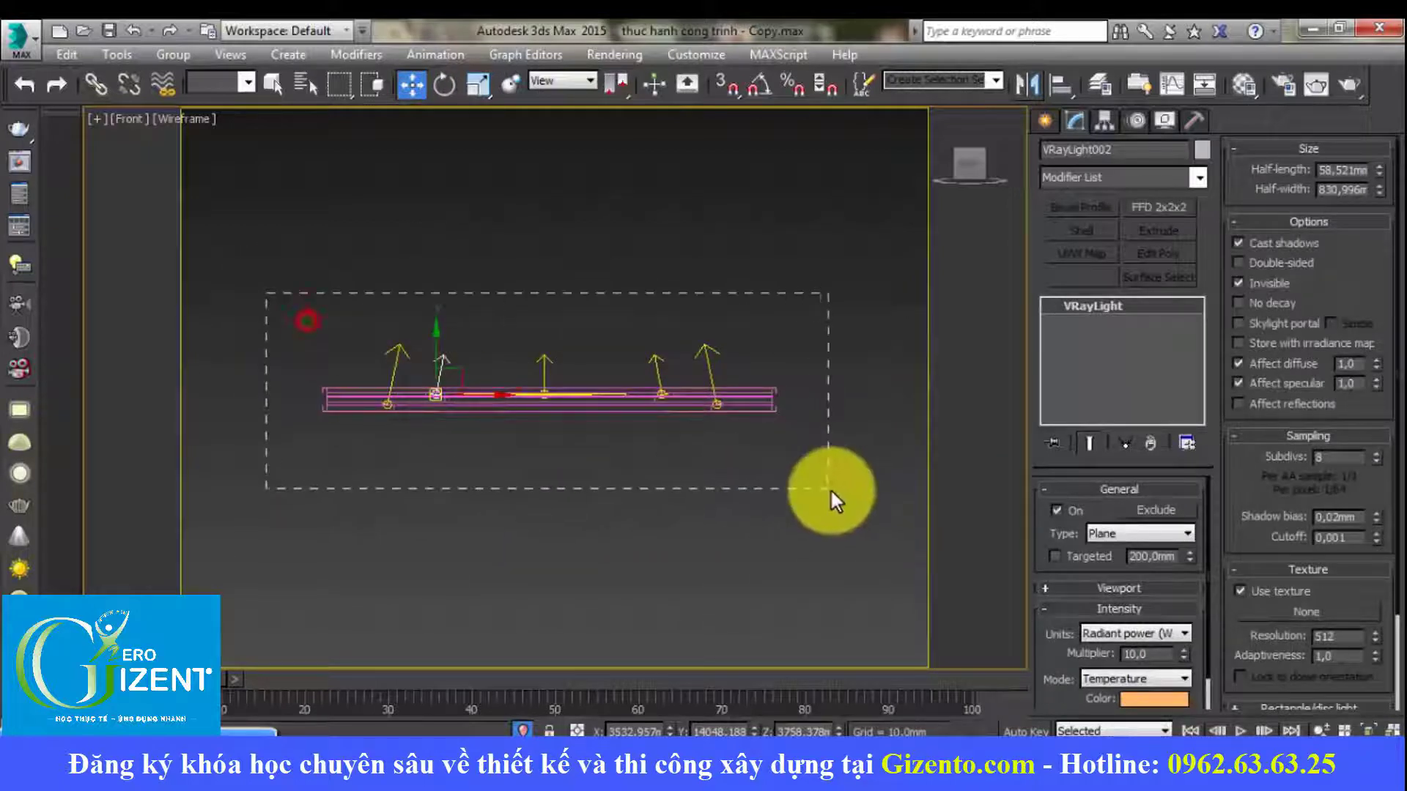
# Step: Group the selected cove lights under the default group name
pyautogui.click(174, 59)
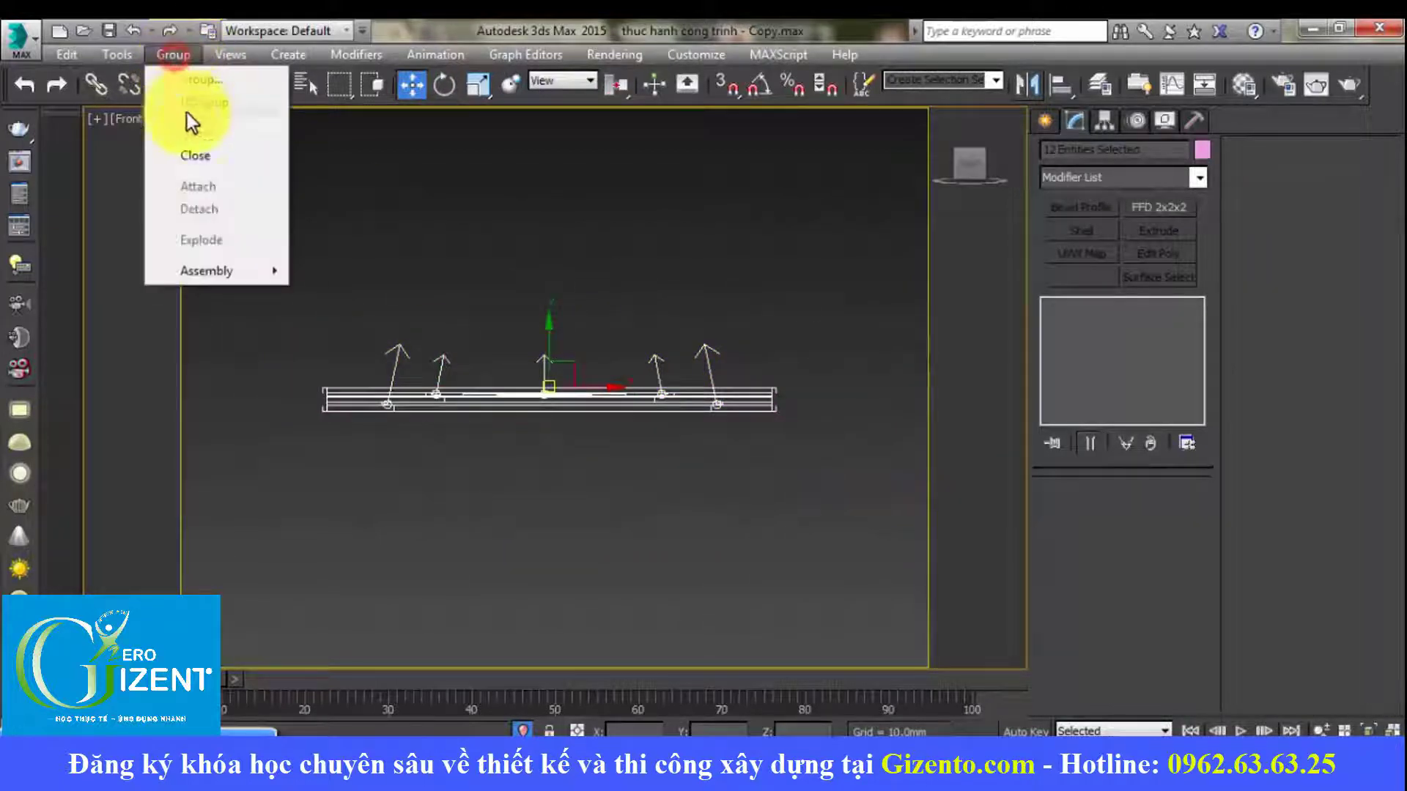
pyautogui.click(198, 159)
pyautogui.click(175, 55)
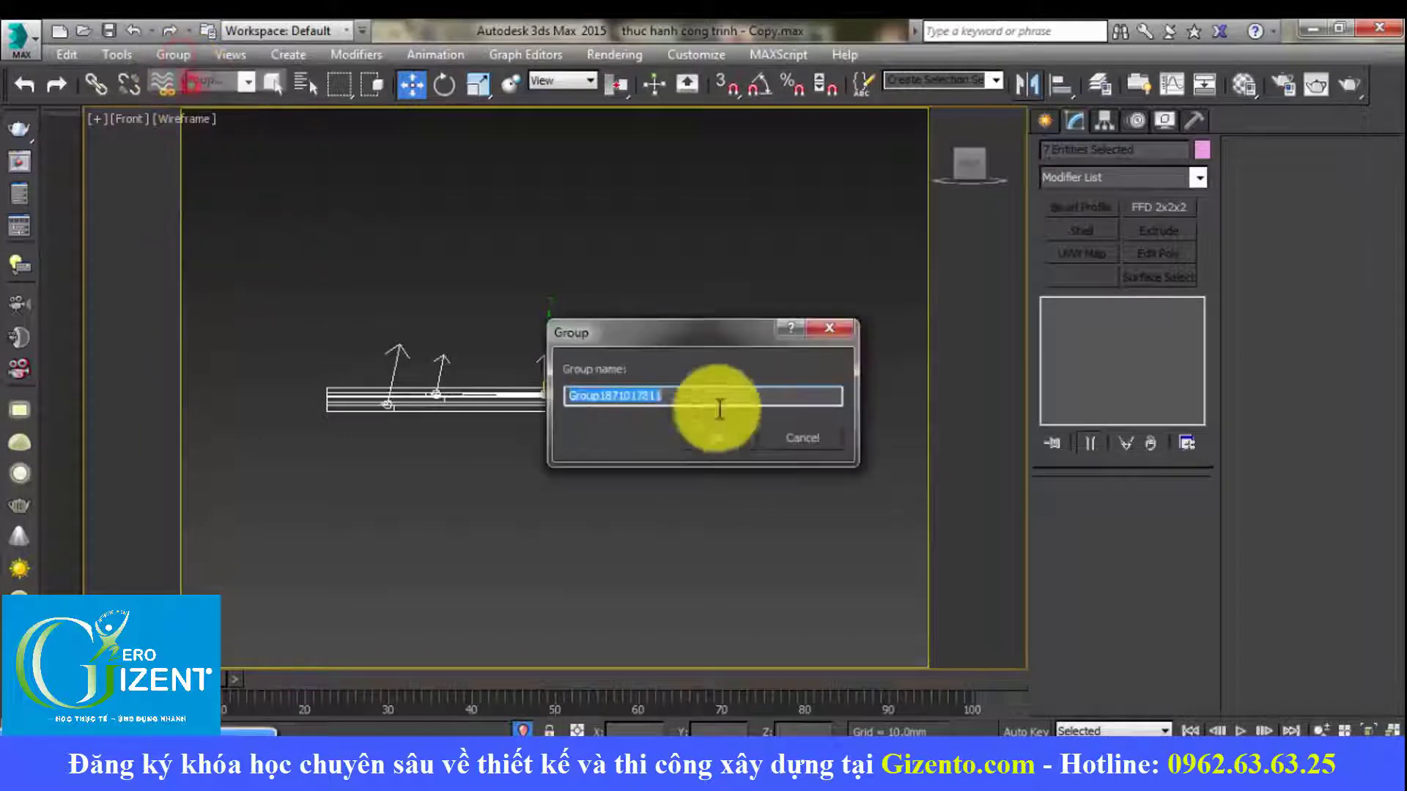
pyautogui.click(724, 435)
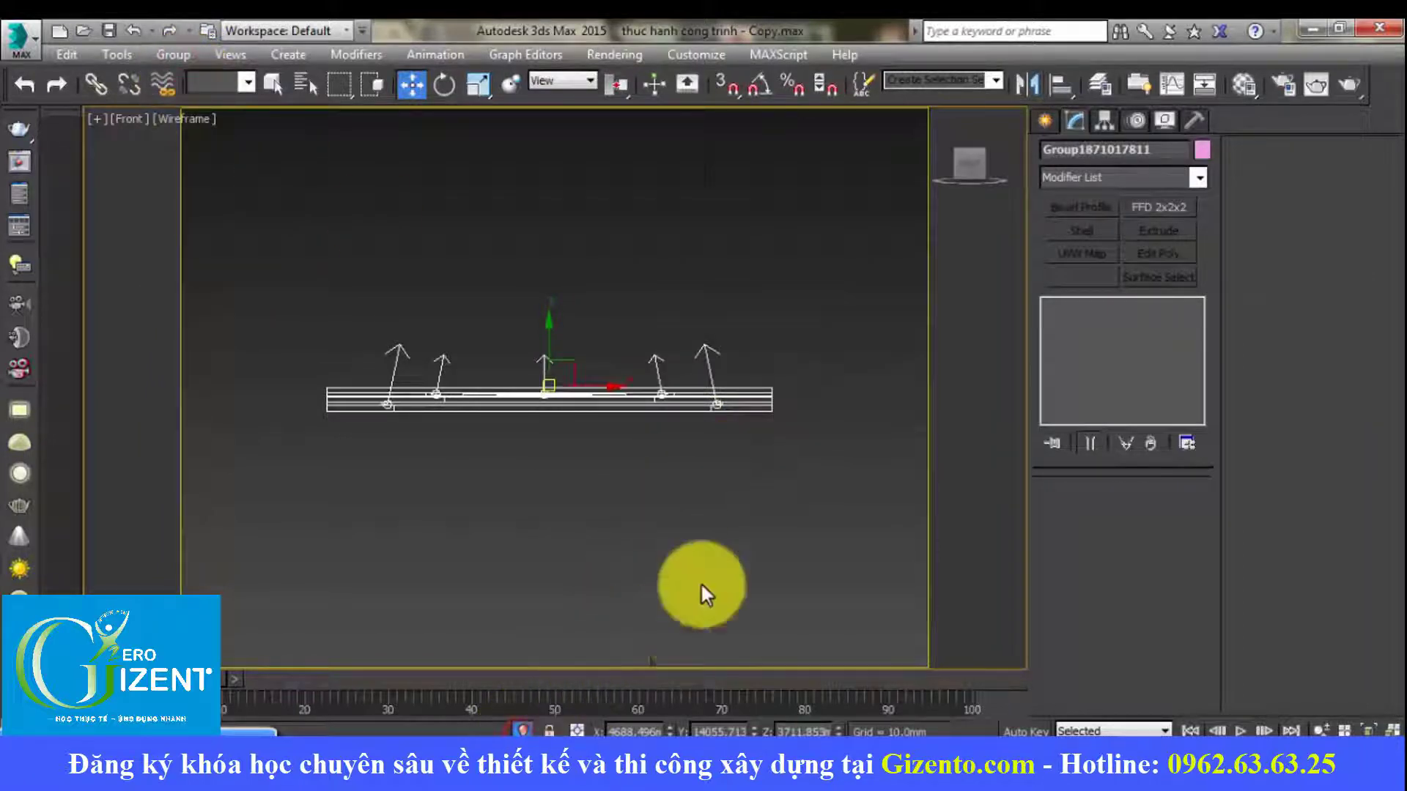
# Step: Look through camera VRayCam003 and select the VRayIES006 downlight
pyautogui.press('c')
pyautogui.click(640, 281)
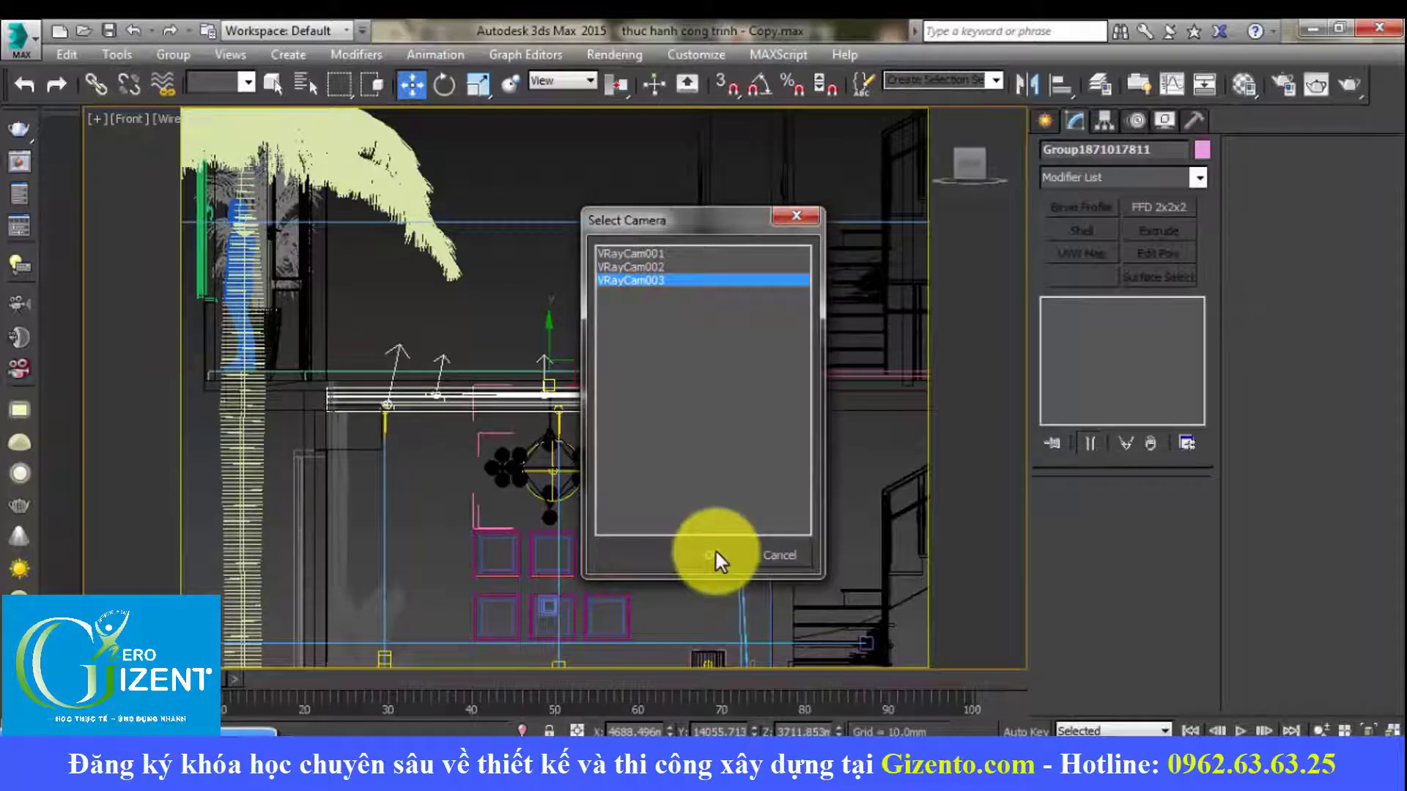
pyautogui.click(715, 557)
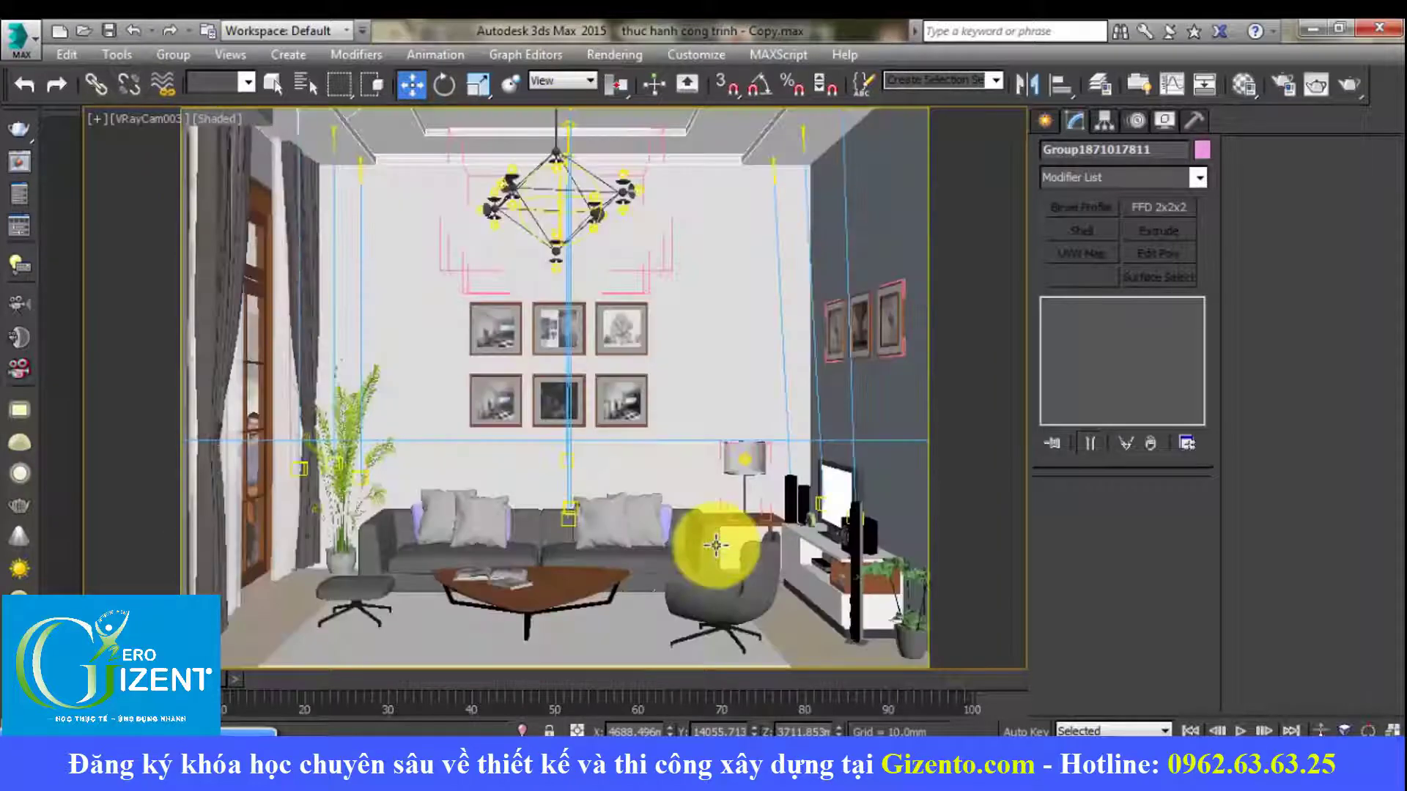
pyautogui.click(686, 349)
pyautogui.click(810, 125)
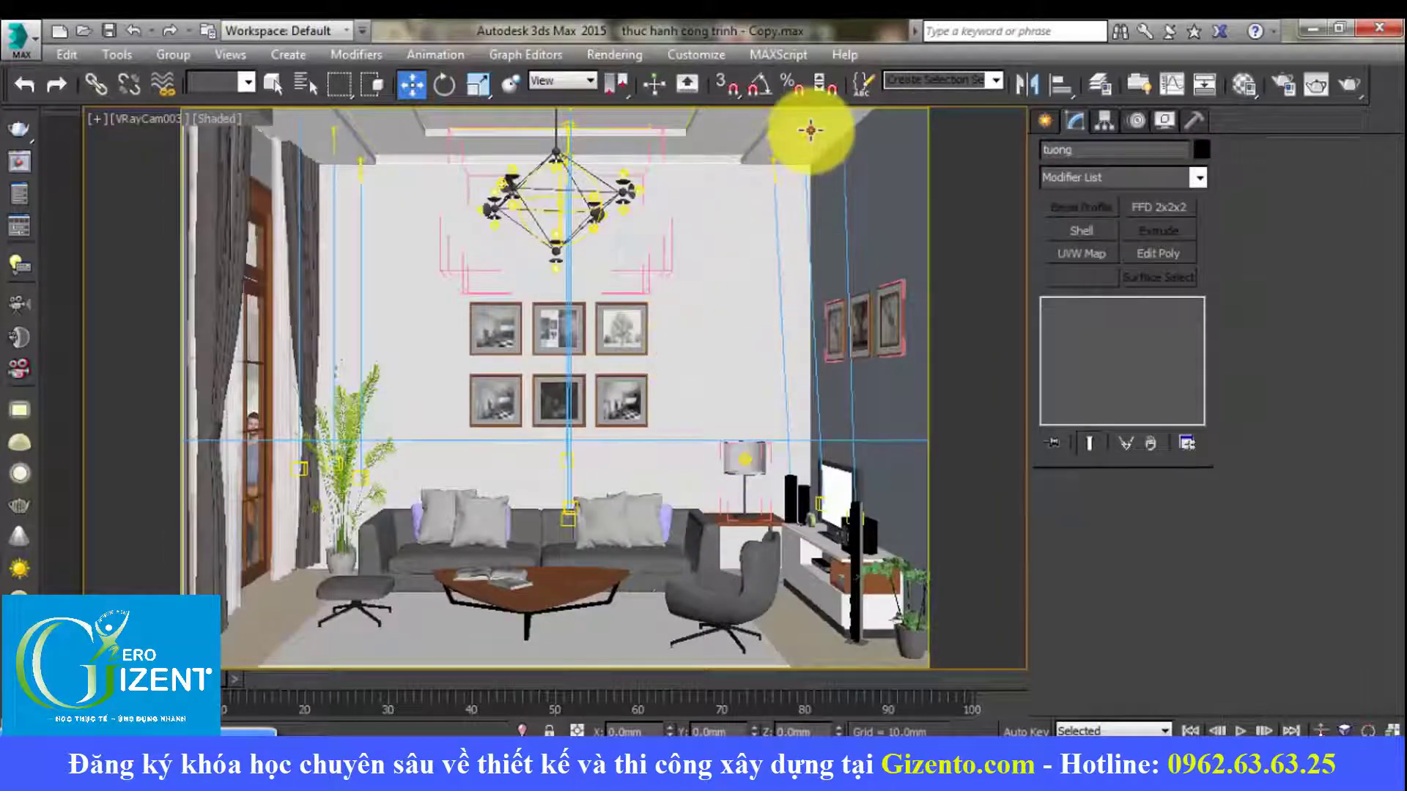
pyautogui.click(779, 364)
pyautogui.click(901, 268)
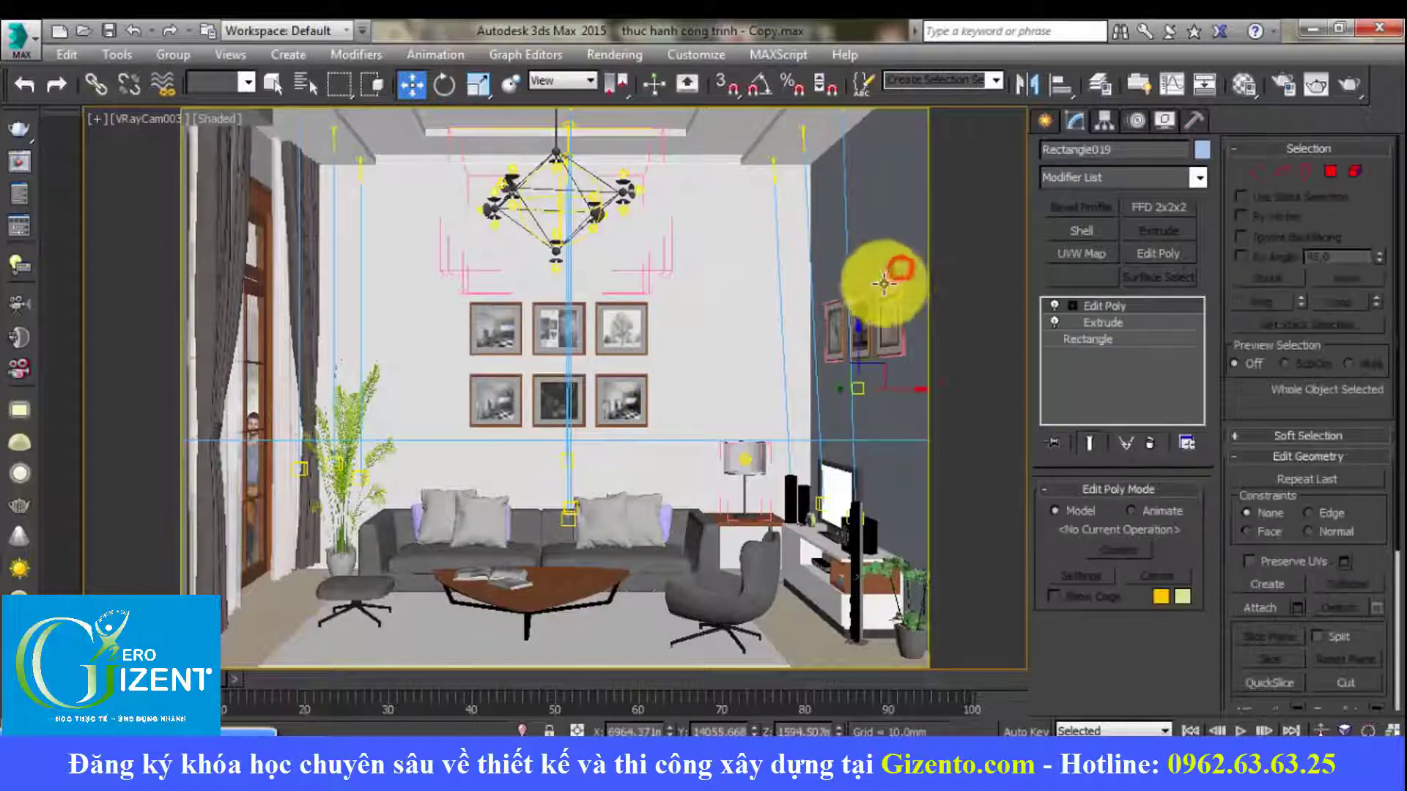
pyautogui.click(801, 134)
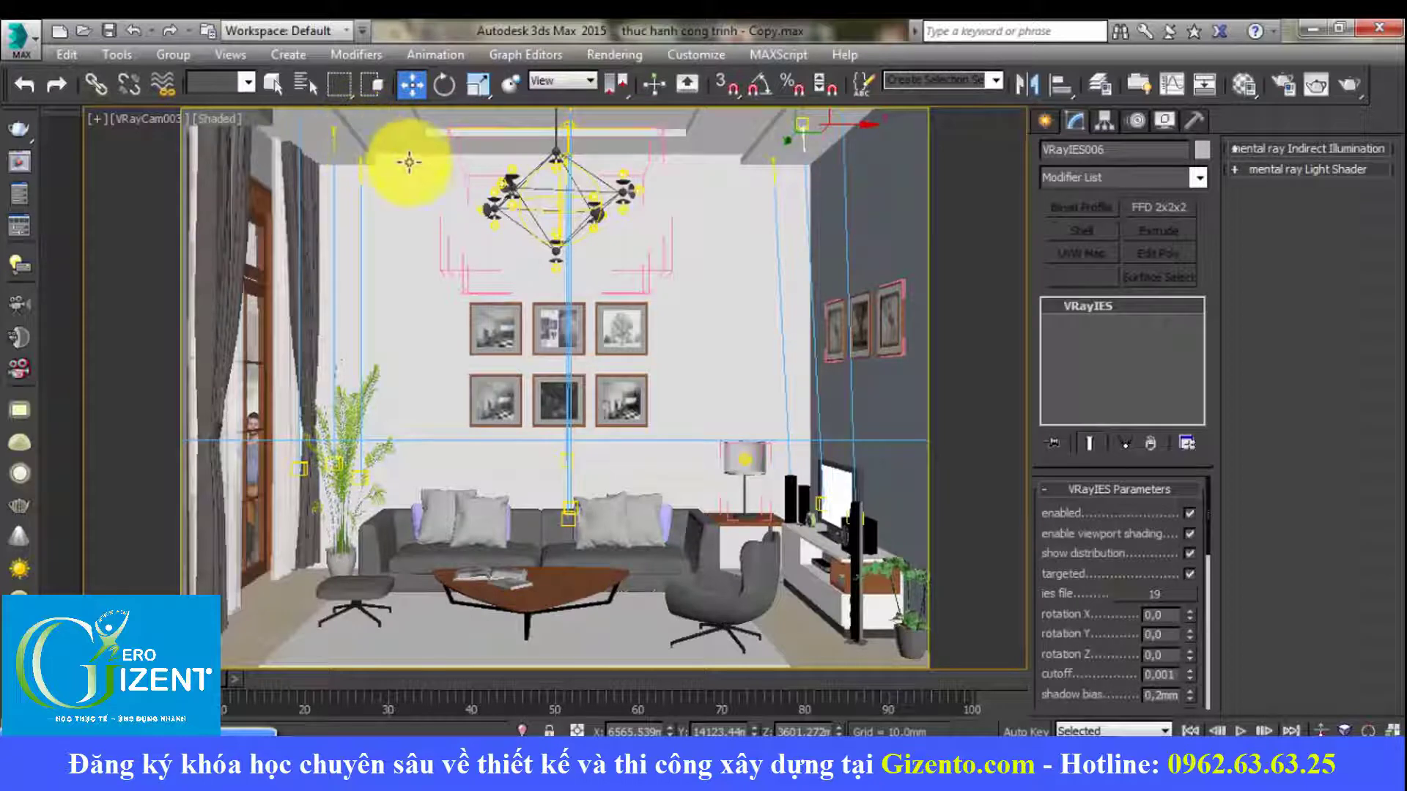
# Step: Show the Left view in wireframe and zoom in on the chandelier area
pyautogui.press('l')
pyautogui.moveTo(442, 196)
pyautogui.mouseDown(button='middle')
pyautogui.moveTo(587, 276)
pyautogui.moveTo(656, 367)
pyautogui.moveTo(652, 407)
pyautogui.moveTo(584, 384)
pyautogui.mouseUp(button='middle')
pyautogui.press('F3')
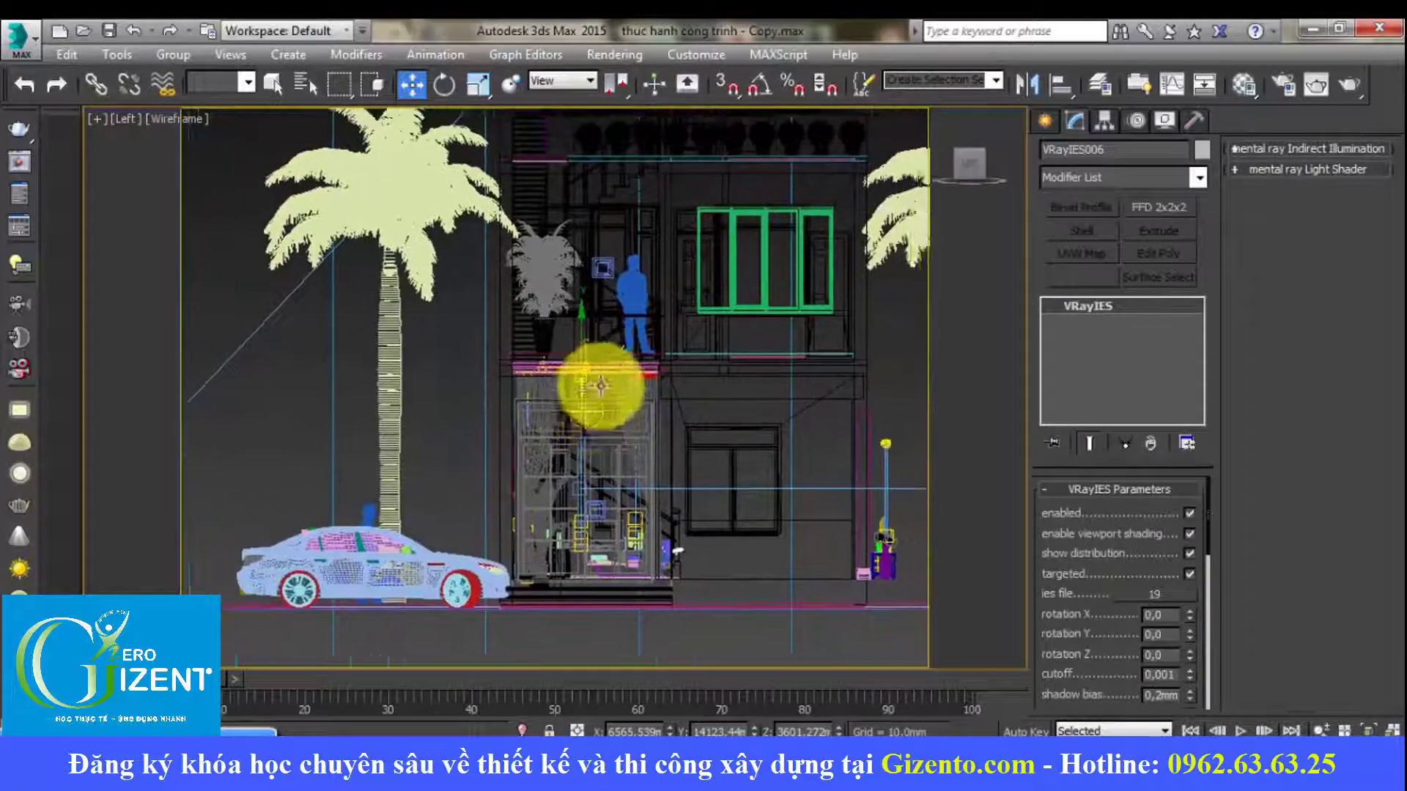
pyautogui.scroll(3, 571, 381)
pyautogui.scroll(2, 559, 377)
pyautogui.click(376, 84)
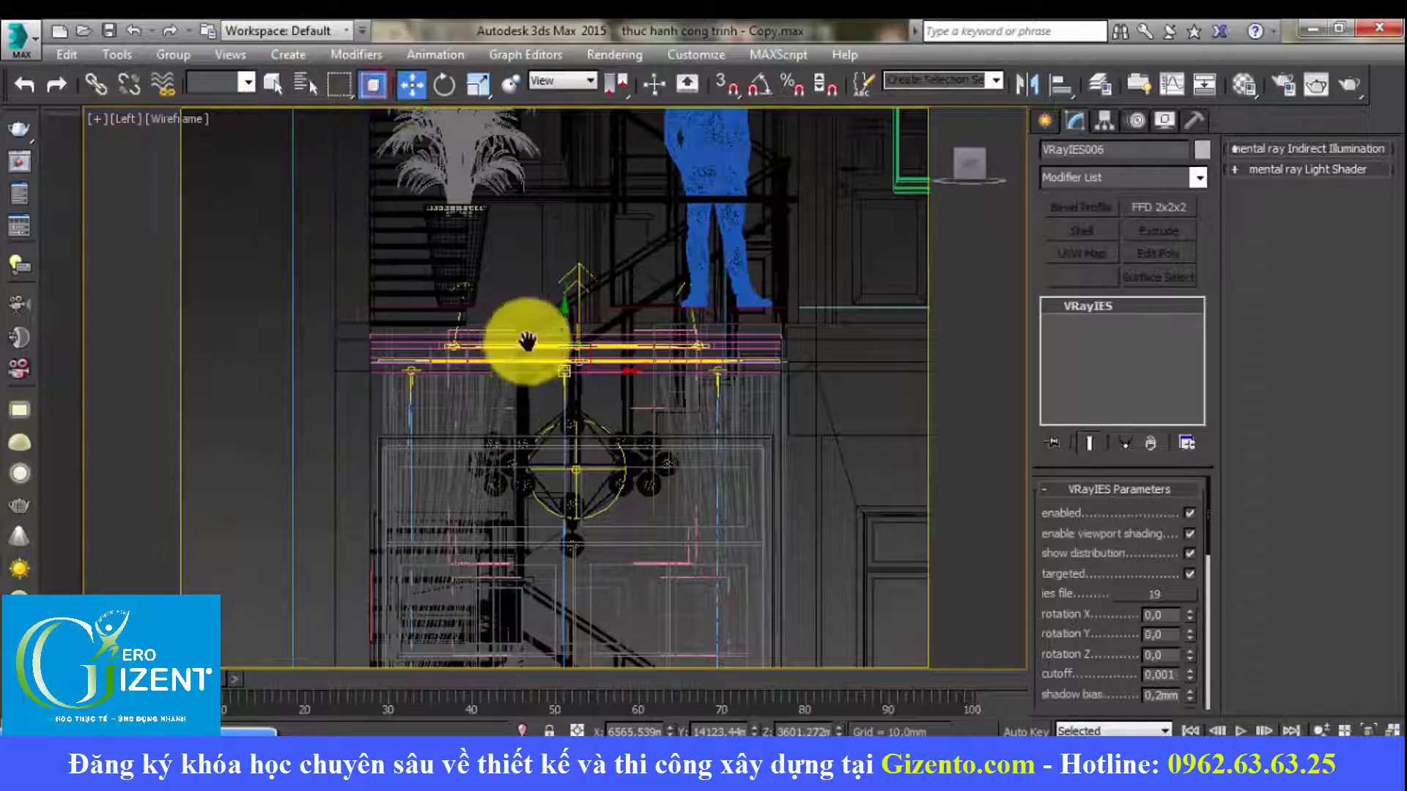
pyautogui.scroll(2, 528, 336)
pyautogui.scroll(1, 449, 354)
pyautogui.scroll(1, 355, 304)
pyautogui.scroll(-1, 223, 230)
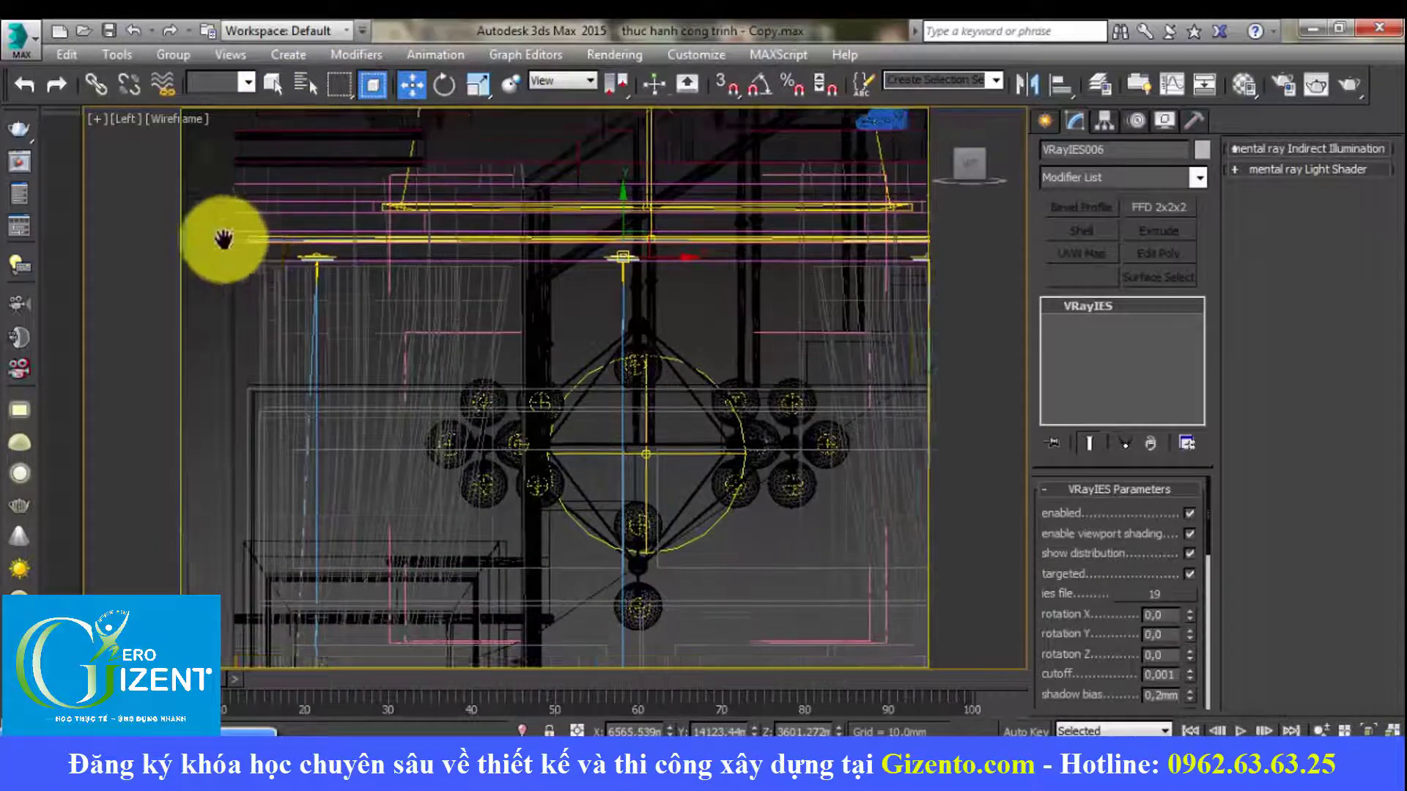
pyautogui.scroll(-1, 195, 229)
pyautogui.moveTo(232, 207); pyautogui.dragTo(232, 217, button='middle')
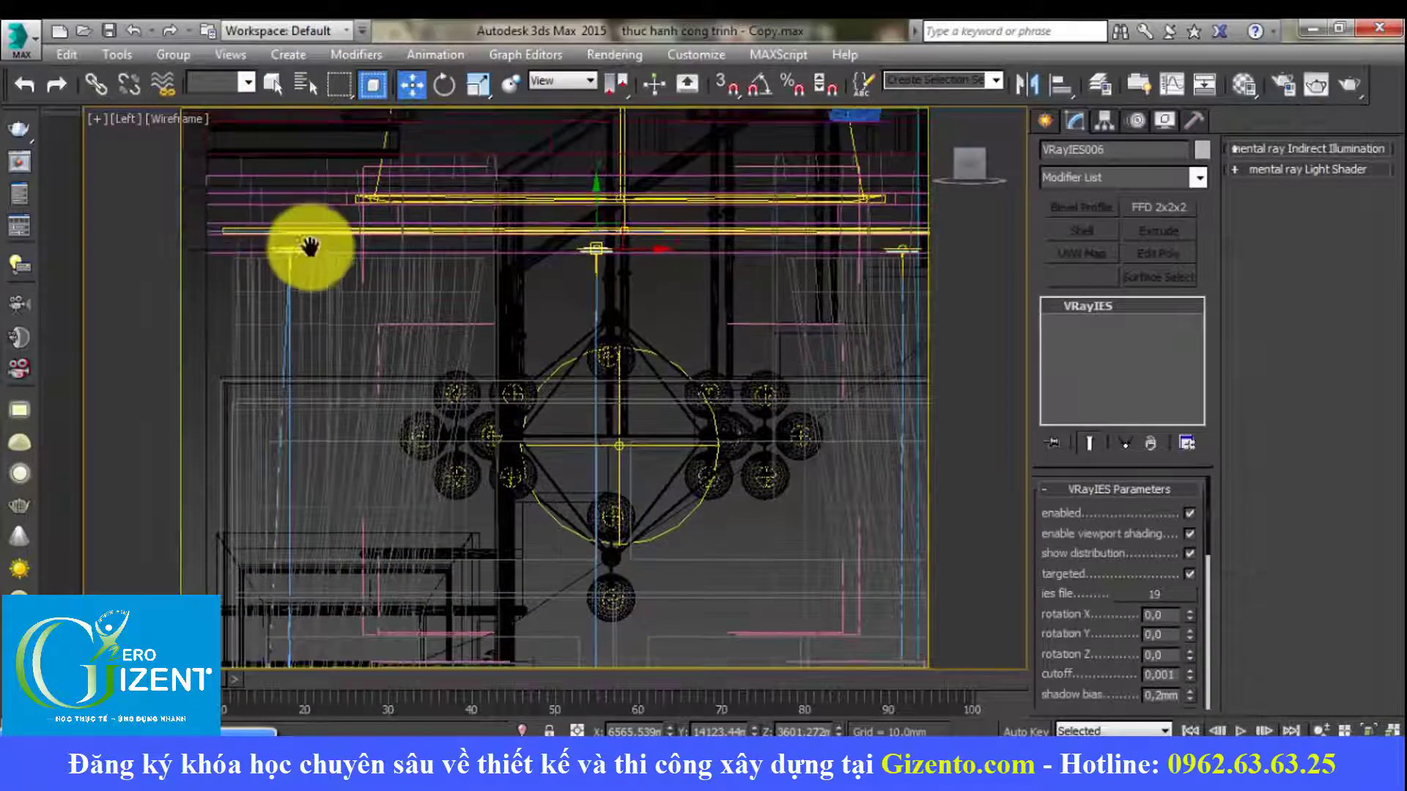
# Step: Select the chandelier parts near the ceiling and inspect their mesh at vertex level
pyautogui.click(945, 282)
pyautogui.moveTo(581, 235); pyautogui.dragTo(711, 316, button='middle')
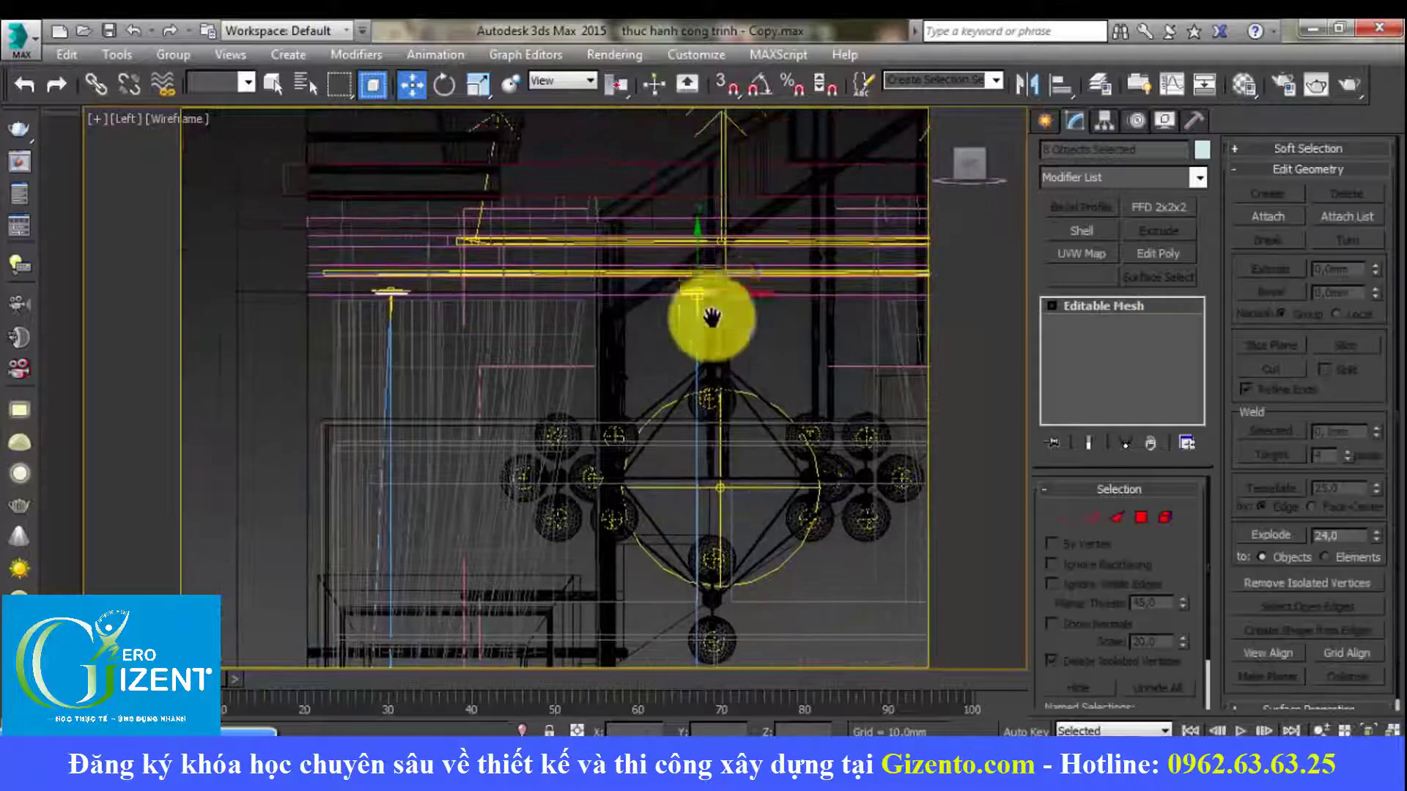
pyautogui.scroll(3, 710, 316)
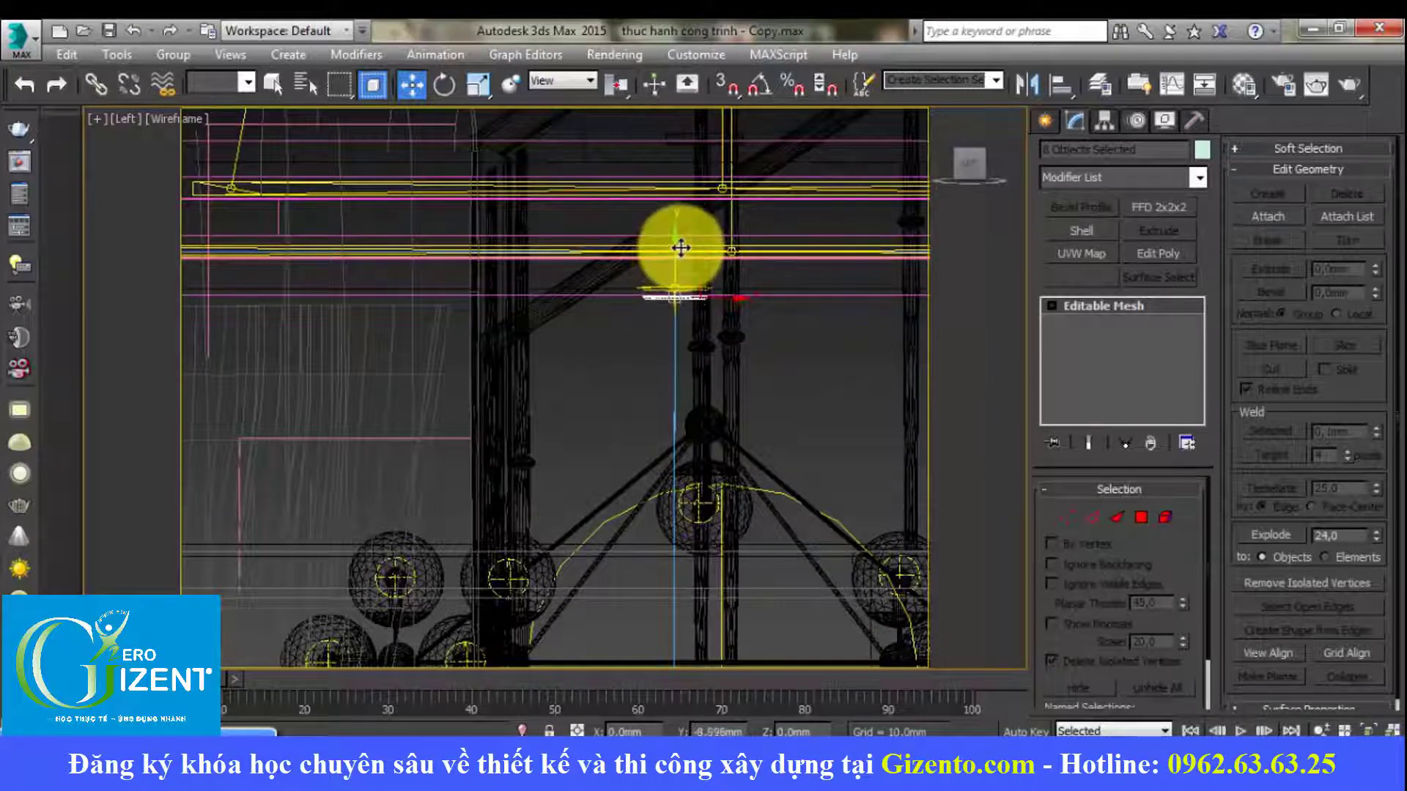
pyautogui.scroll(2, 681, 248)
pyautogui.press('1')
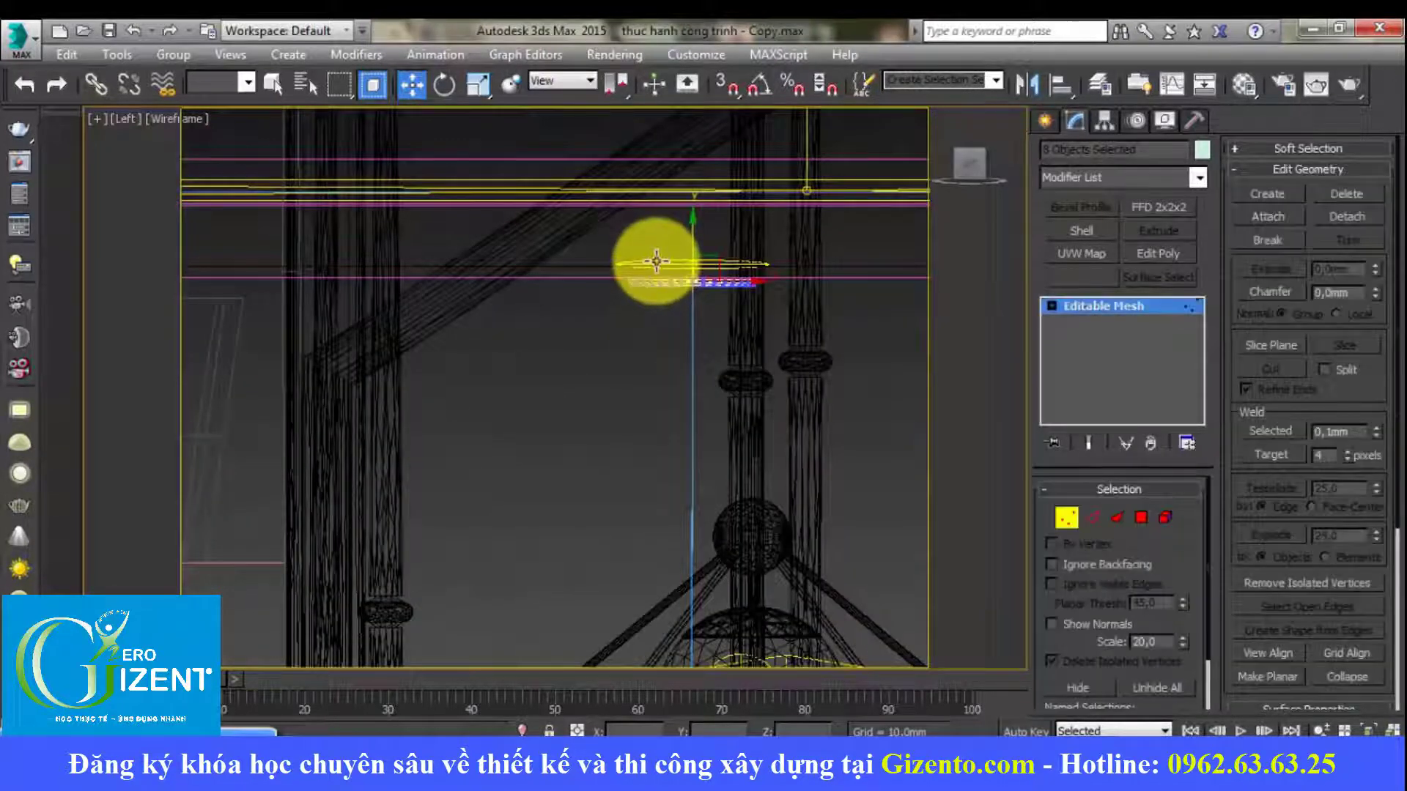
pyautogui.moveTo(652, 258); pyautogui.dragTo(656, 261, button='middle')
pyautogui.scroll(-3, 656, 261)
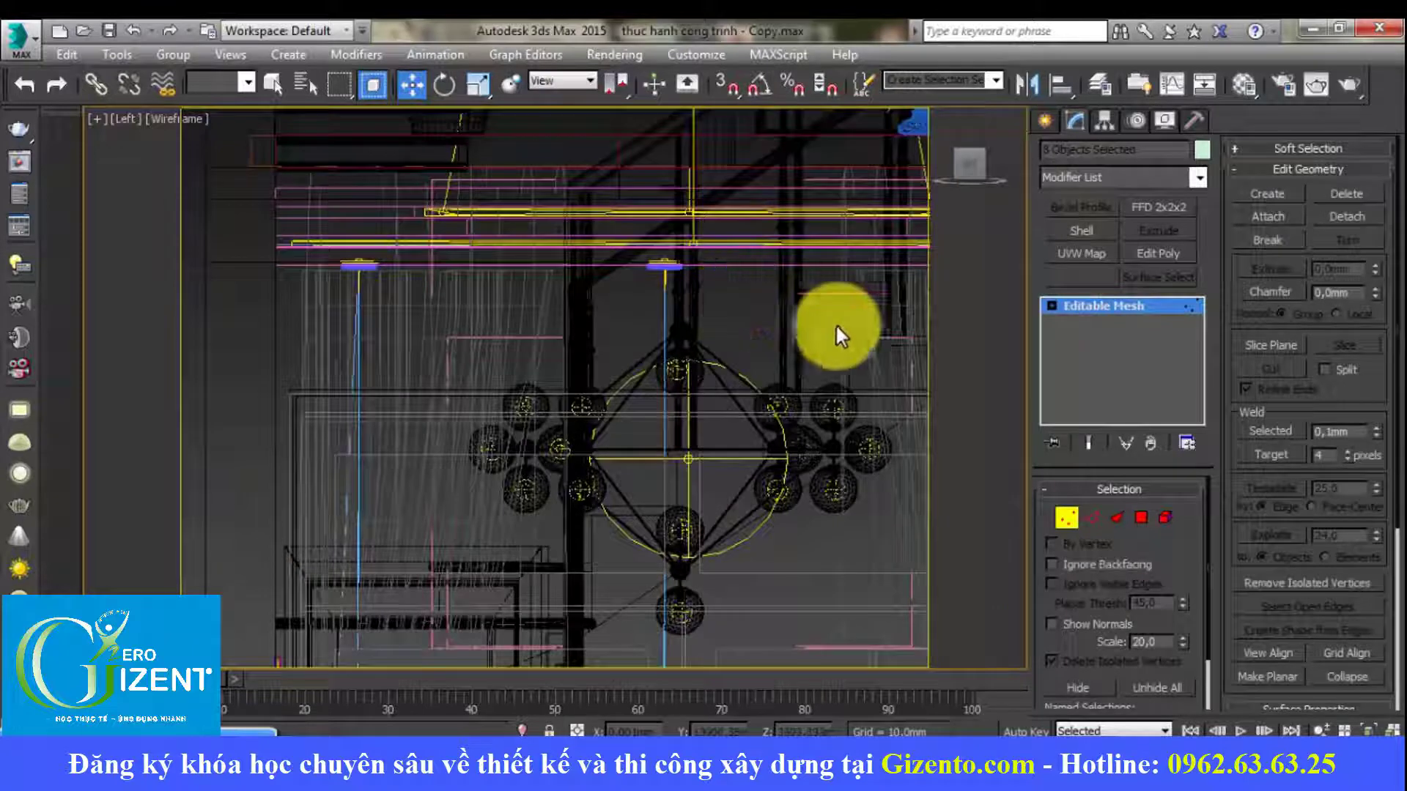
pyautogui.click(1069, 516)
pyautogui.scroll(5, 679, 282)
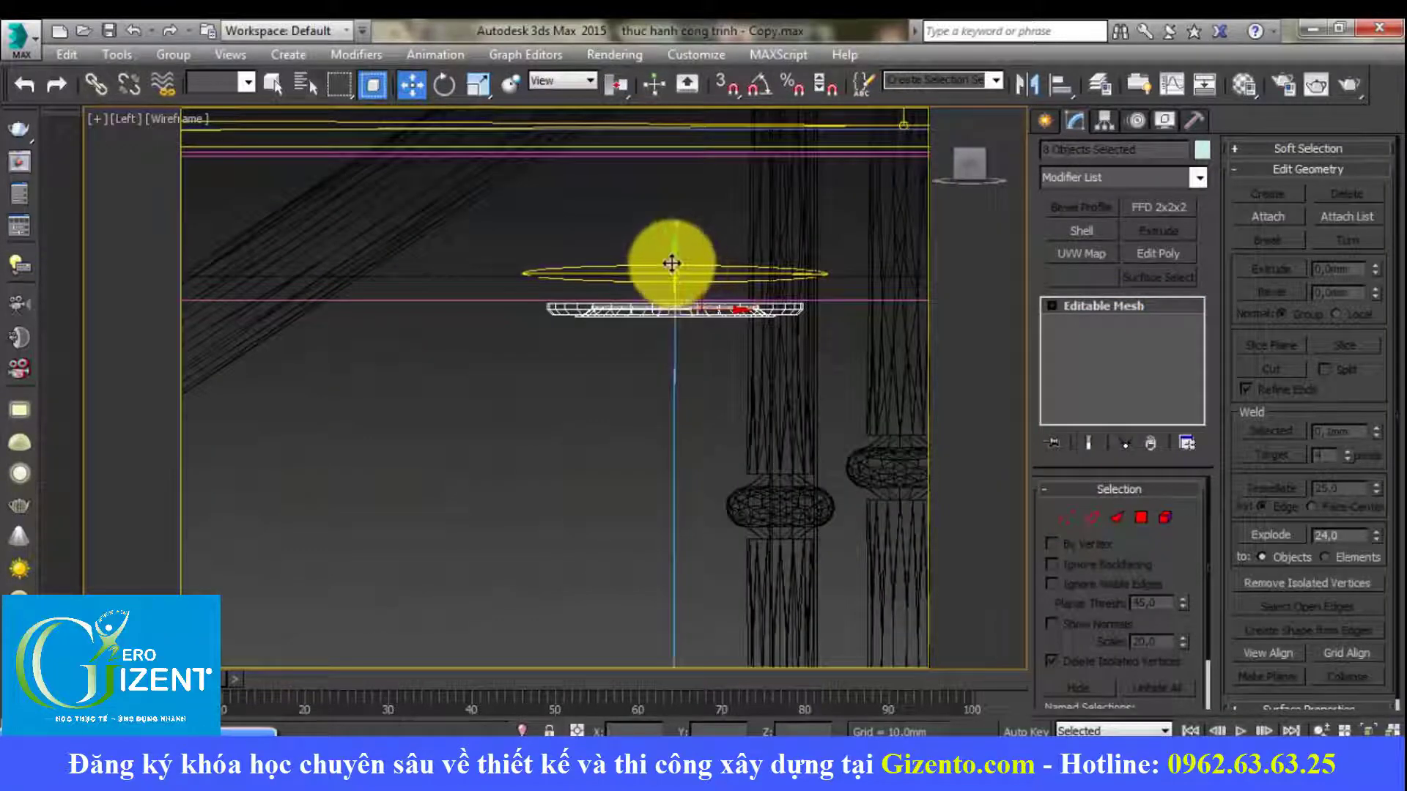
# Step: Reselect the VRayIES006 downlight above the chandelier
pyautogui.click(671, 263)
pyautogui.scroll(-1, 697, 276)
pyautogui.scroll(-2, 659, 330)
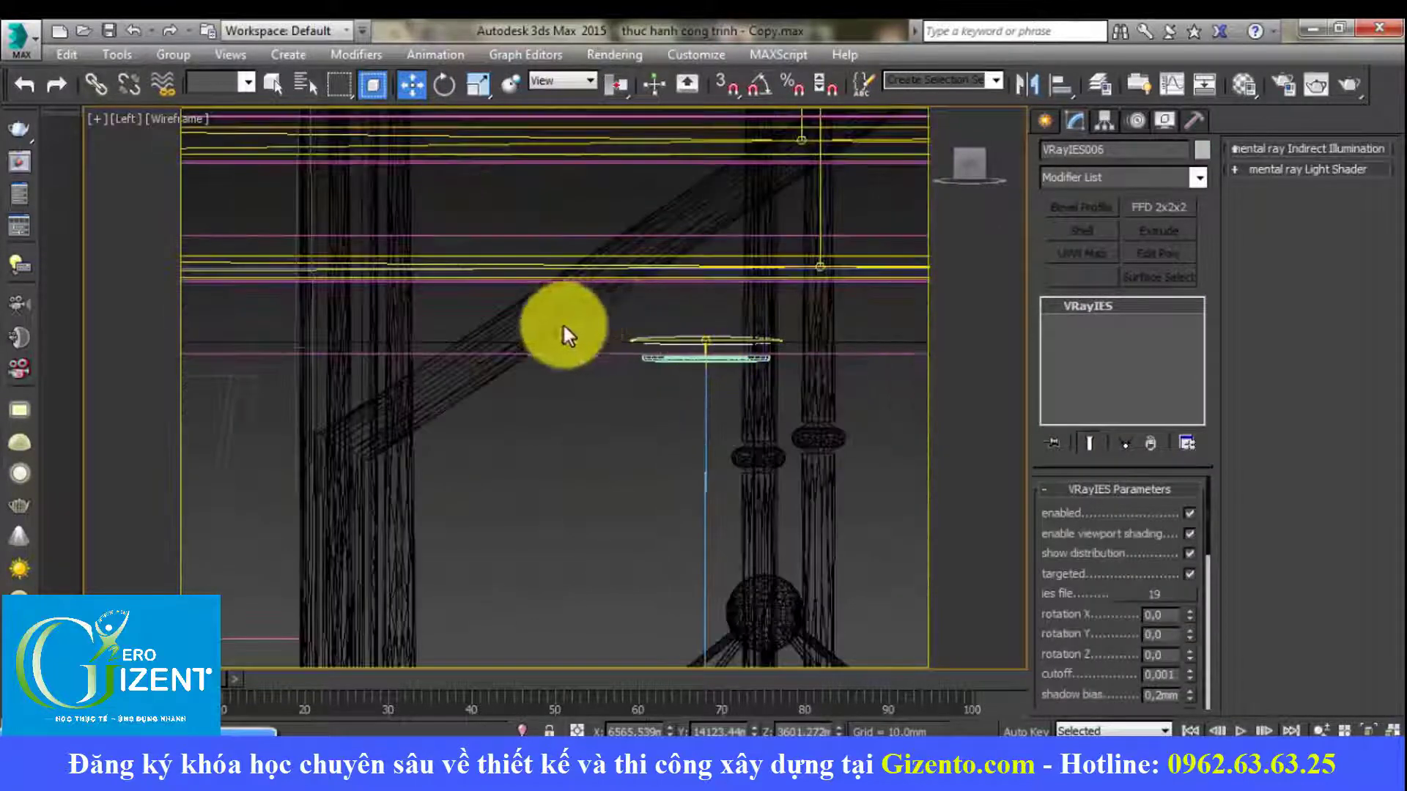
pyautogui.scroll(2, 794, 317)
pyautogui.scroll(-3, 744, 318)
# Step: In Top view, add more downlights, including the round fixture's light, to the selection
pyautogui.press('t')
pyautogui.scroll(4, 691, 336)
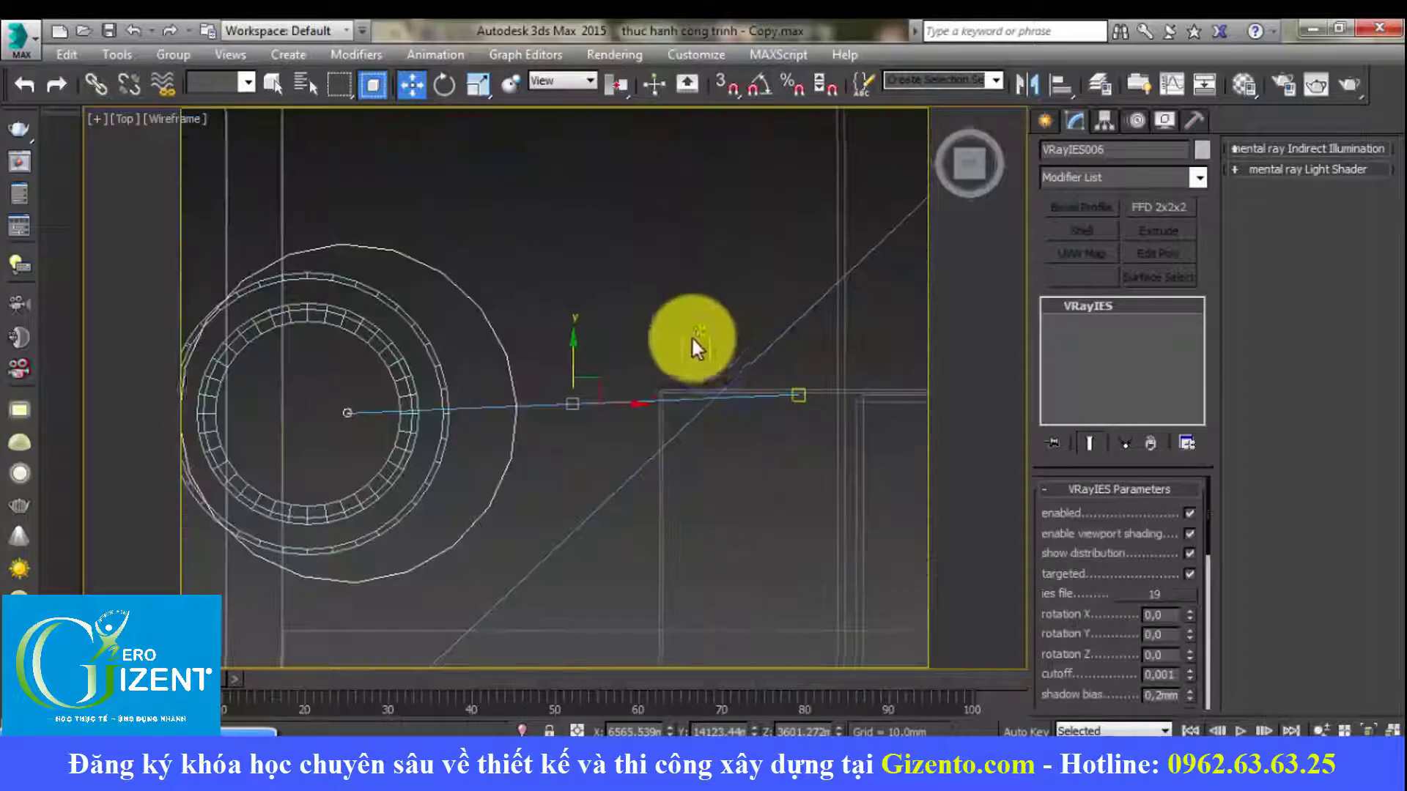
pyautogui.scroll(-3, 737, 336)
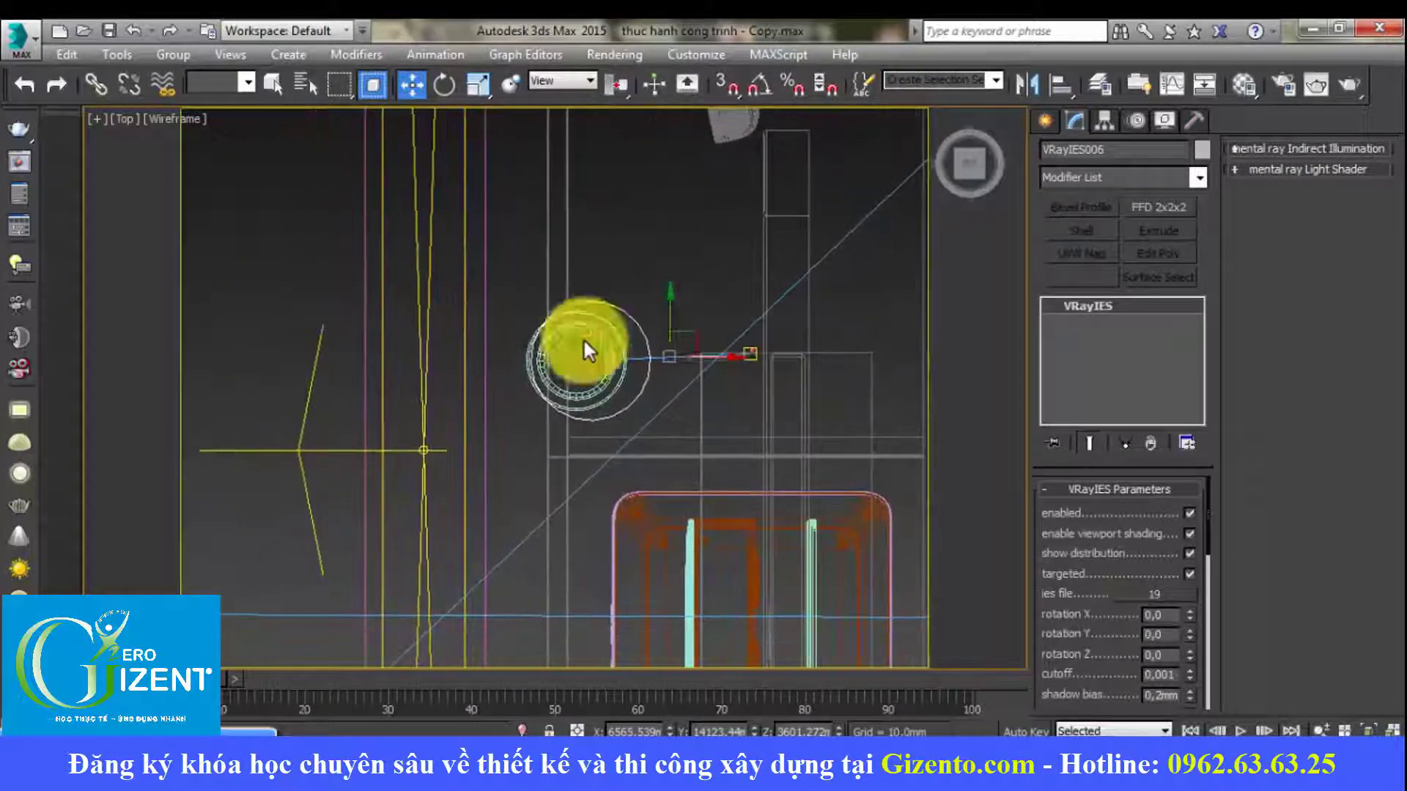
pyautogui.scroll(-2, 596, 423)
pyautogui.scroll(-3, 650, 417)
pyautogui.scroll(2, 619, 357)
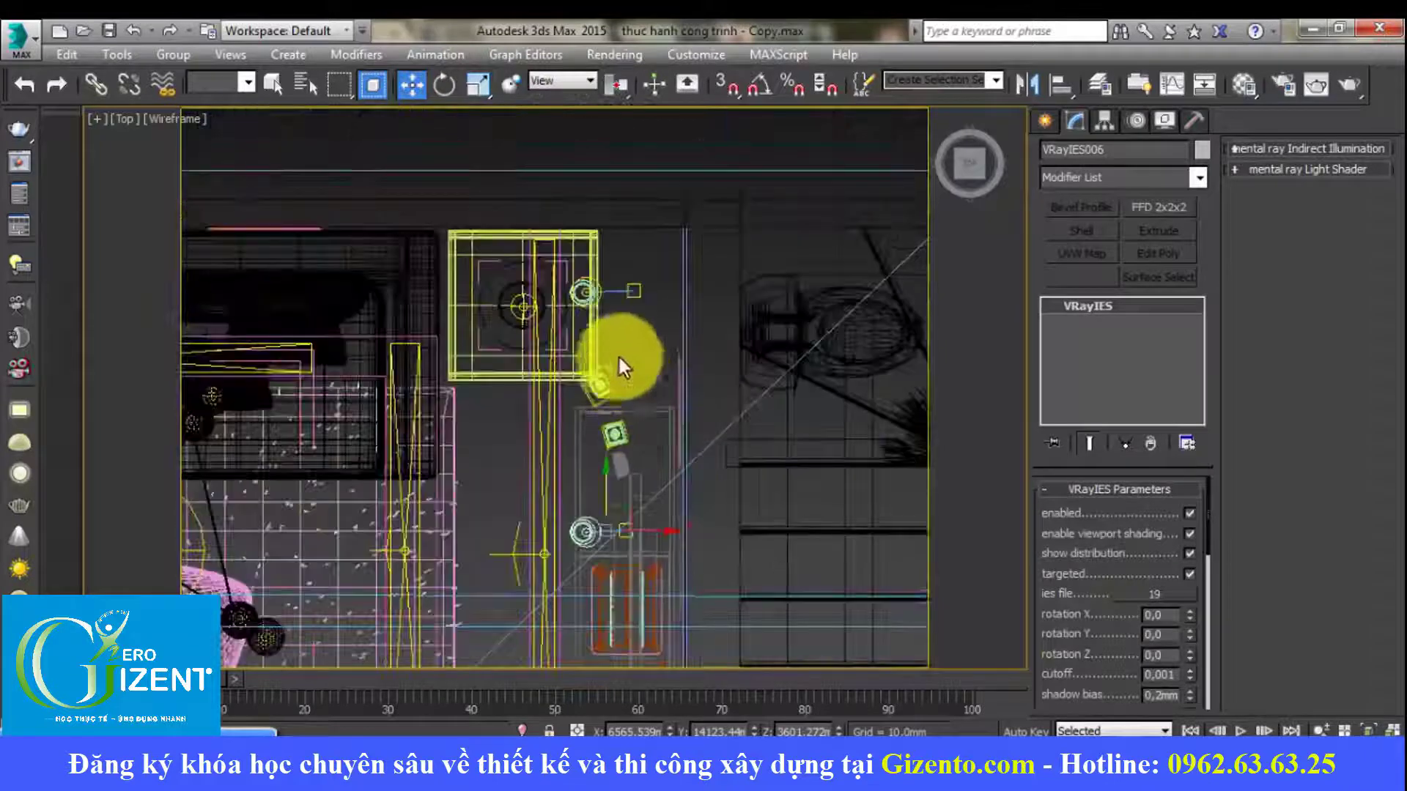
pyautogui.scroll(4, 594, 290)
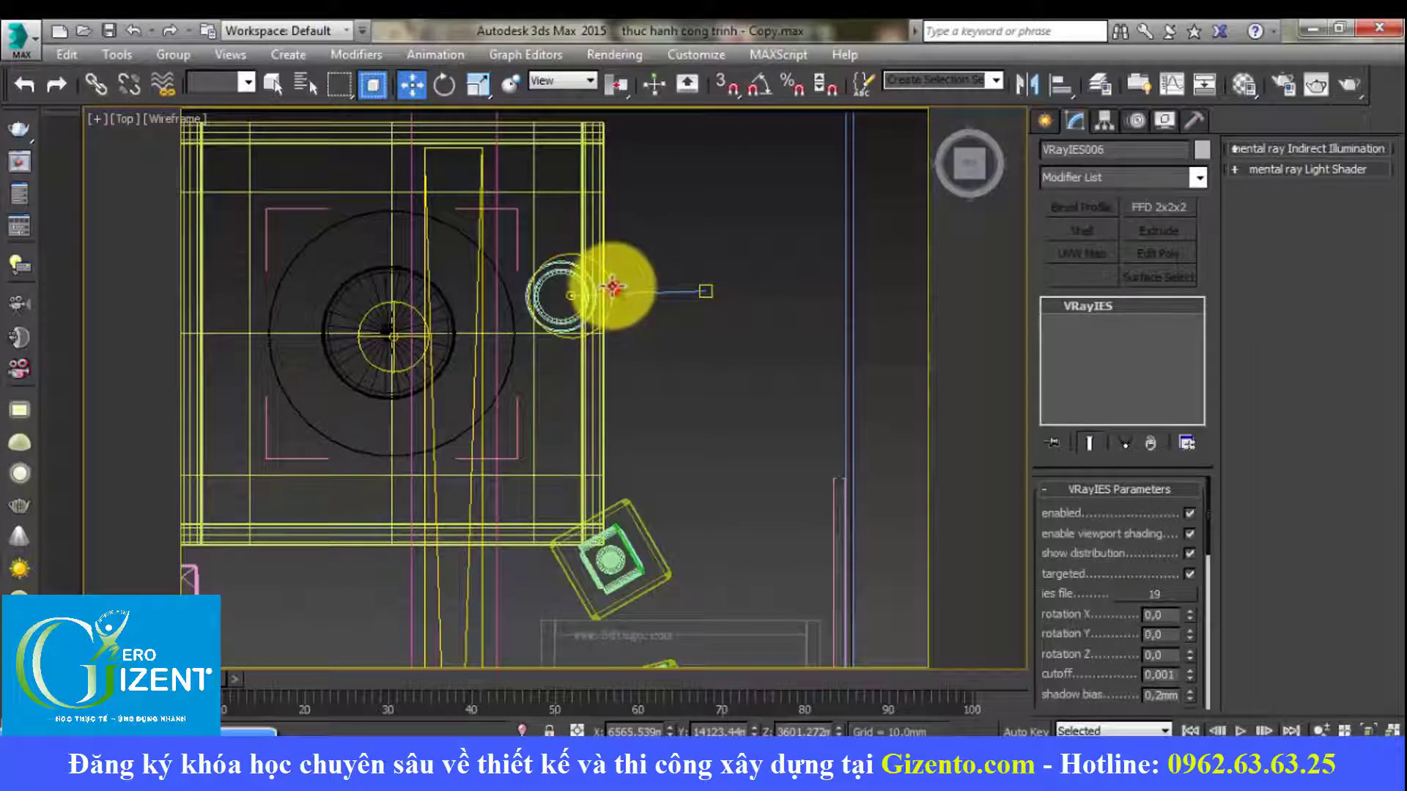
pyautogui.scroll(-3, 645, 271)
pyautogui.scroll(-2, 681, 432)
pyautogui.scroll(3, 608, 407)
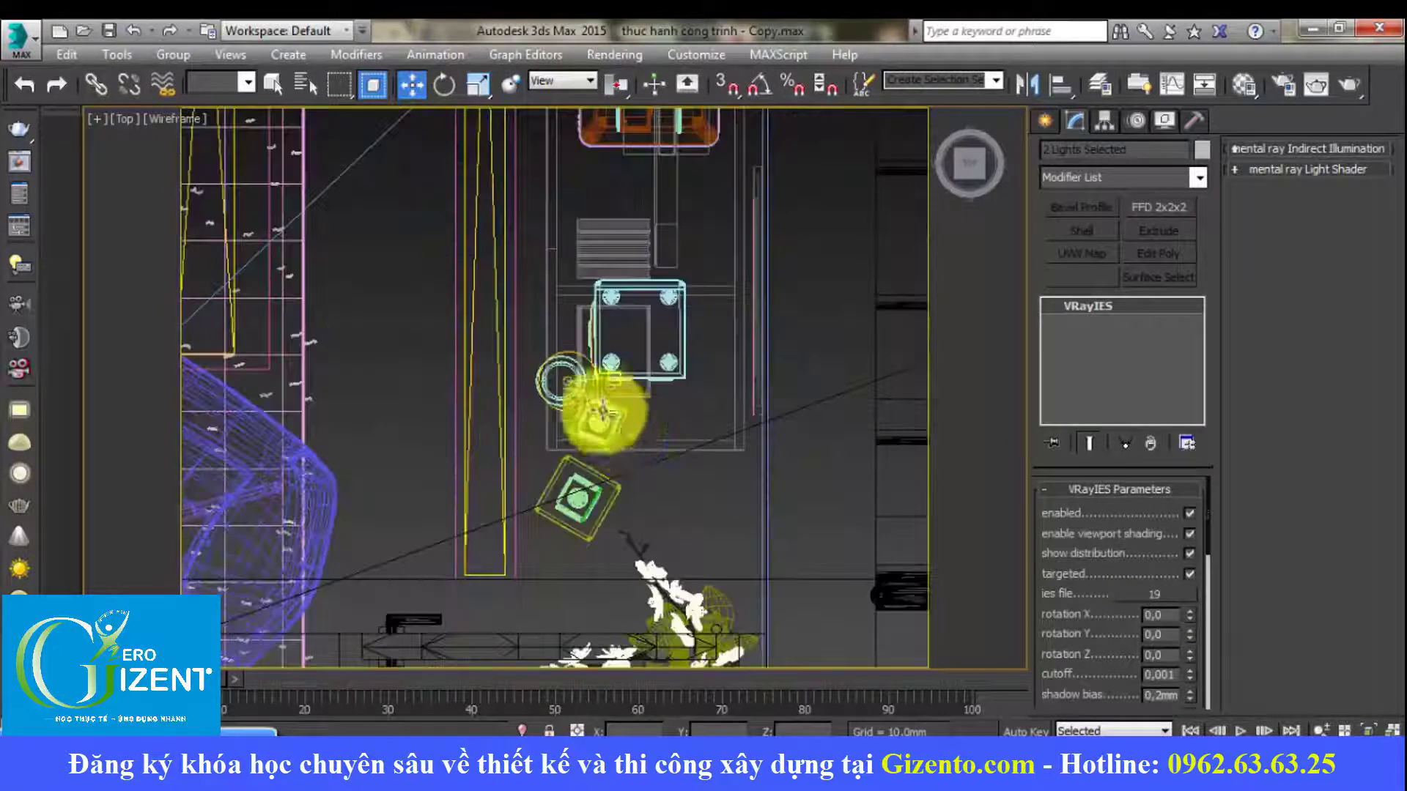
pyautogui.scroll(2, 597, 377)
pyautogui.keyDown('ctrl'); pyautogui.click(594, 371); pyautogui.keyUp('ctrl')
pyautogui.scroll(-2, 889, 370)
pyautogui.scroll(1, 601, 440)
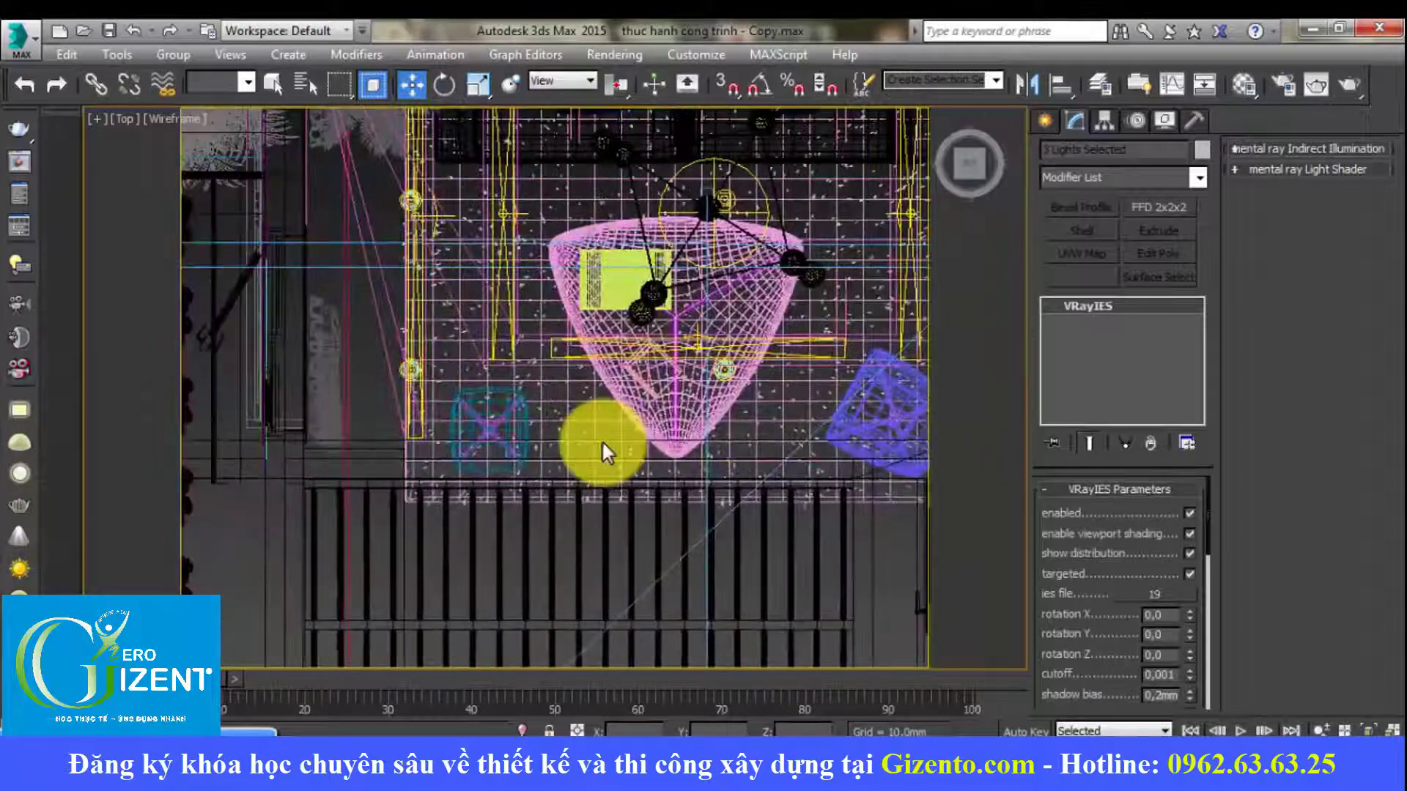
pyautogui.scroll(1, 597, 443)
pyautogui.scroll(3, 595, 440)
pyautogui.scroll(2, 653, 362)
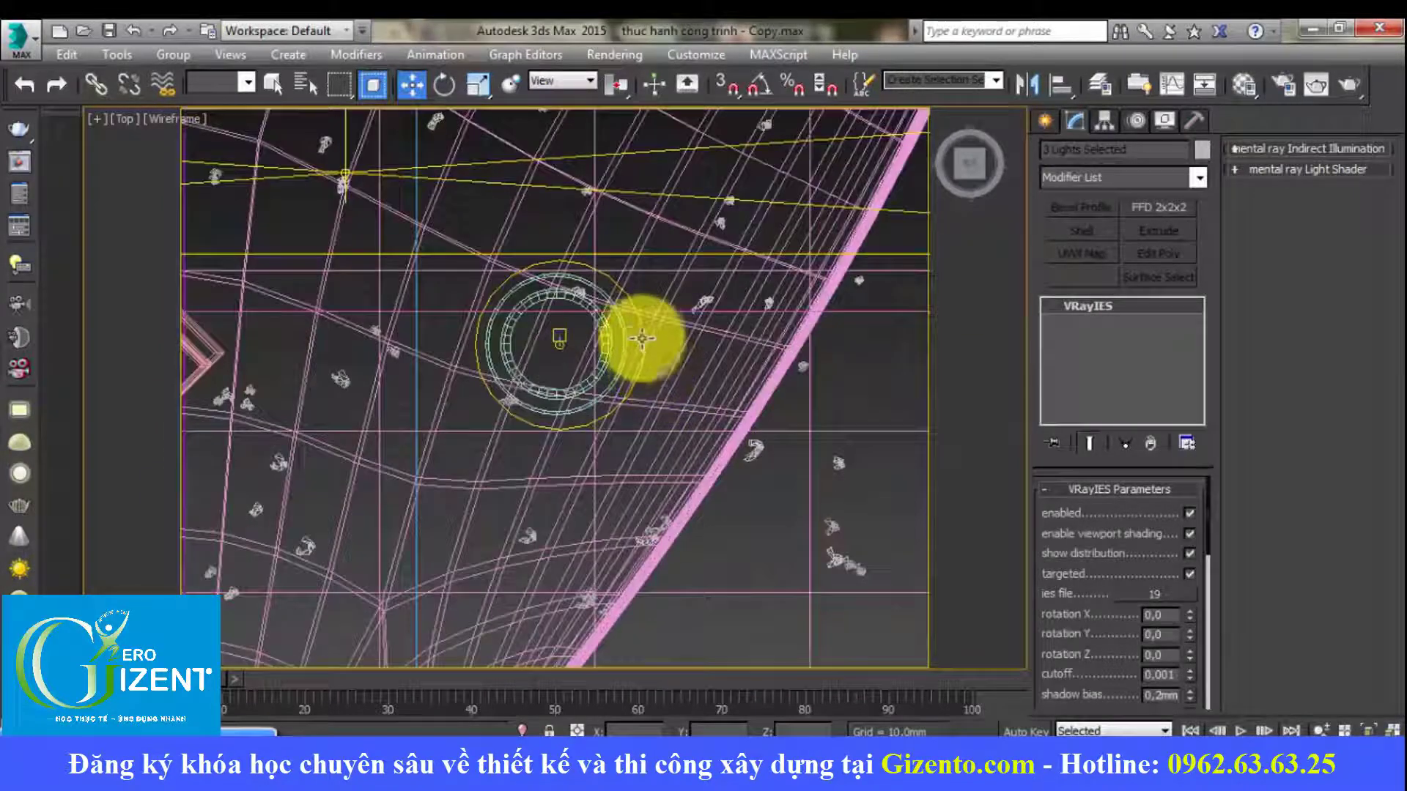
pyautogui.keyDown('ctrl'); pyautogui.click(640, 329); pyautogui.keyUp('ctrl')
pyautogui.scroll(-3, 640, 329)
pyautogui.scroll(2, 645, 367)
pyautogui.scroll(2, 598, 387)
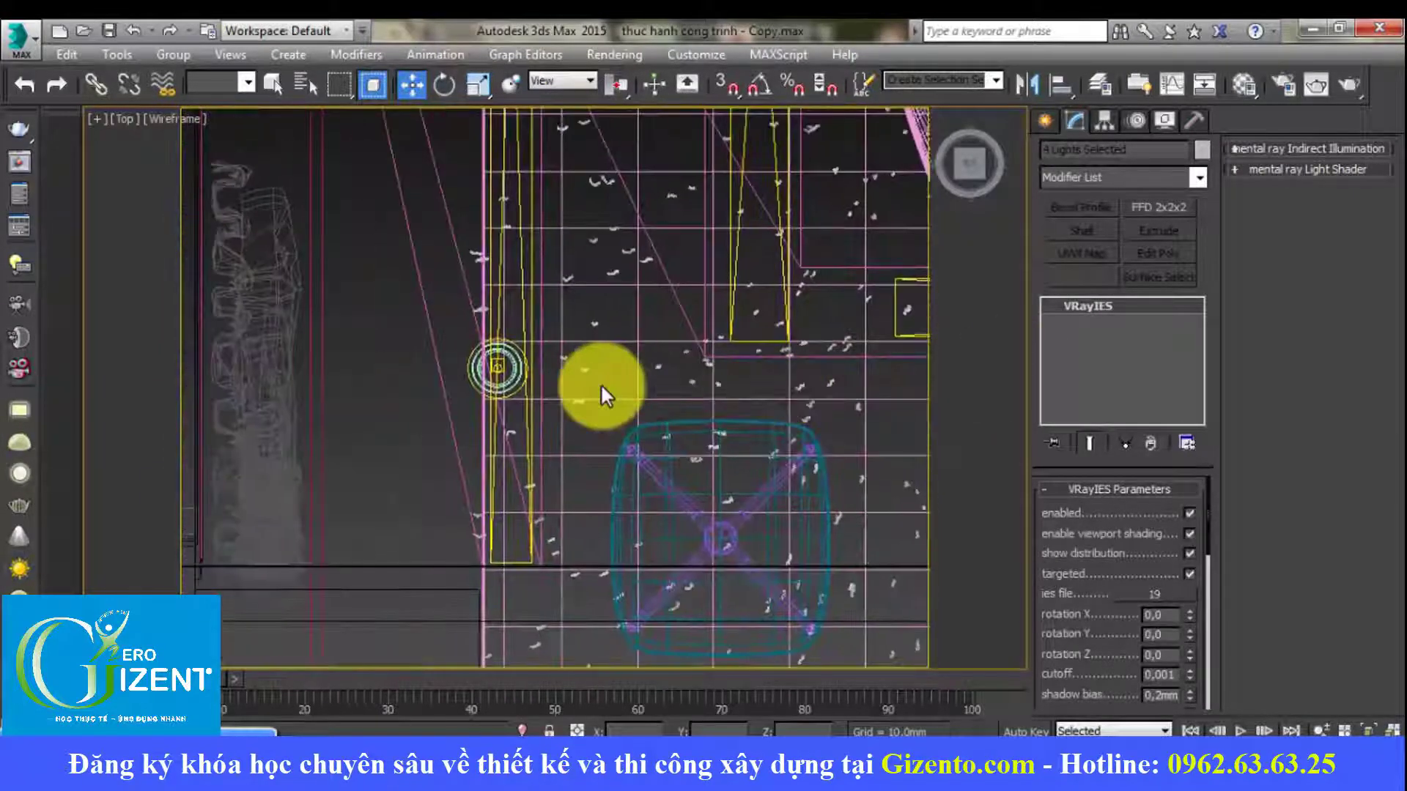
pyautogui.scroll(1, 438, 335)
# Step: Add the fifth through eighth VRayIES downlights to the selection
pyautogui.keyDown('ctrl'); pyautogui.click(433, 307); pyautogui.keyUp('ctrl')
pyautogui.scroll(-3, 434, 307)
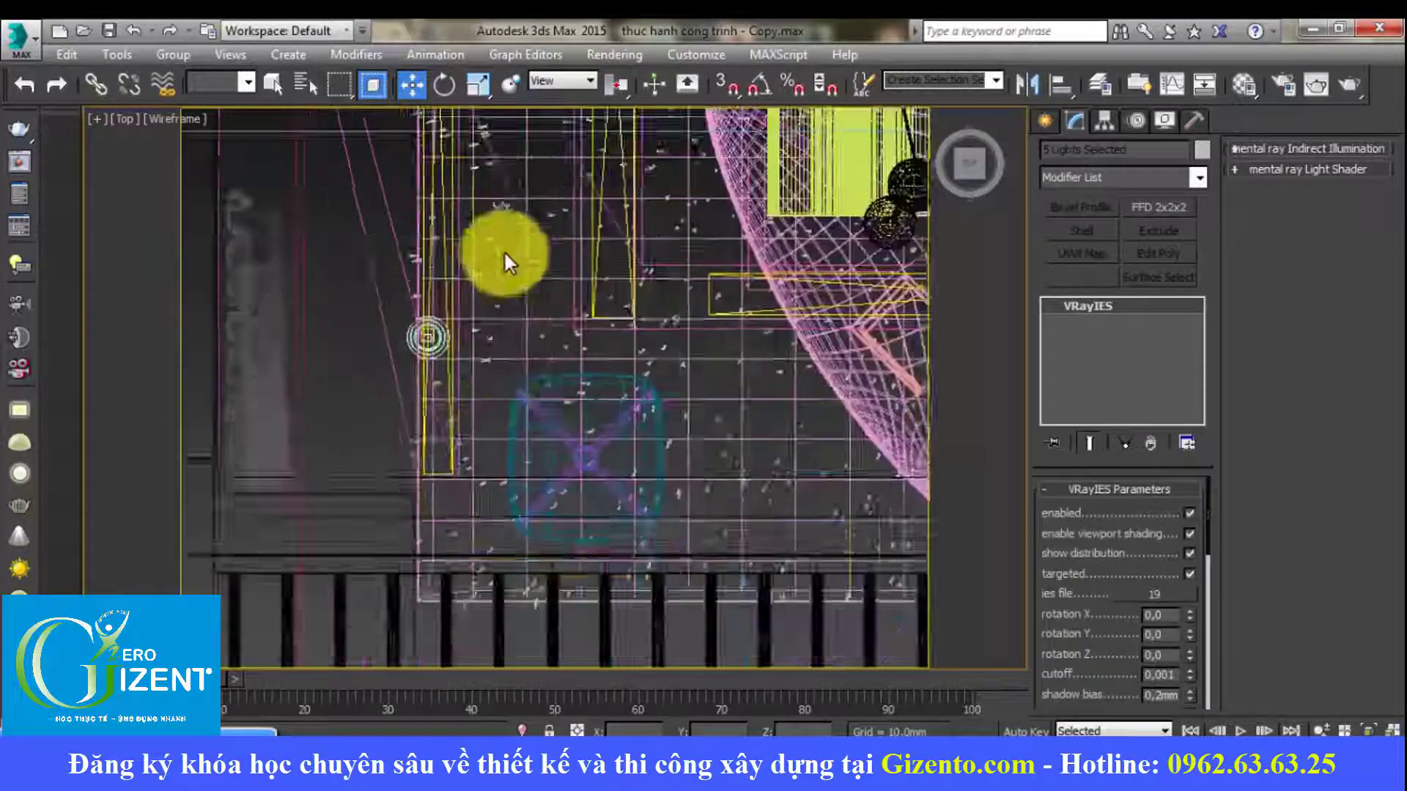
pyautogui.scroll(2, 511, 268)
pyautogui.scroll(2, 465, 365)
pyautogui.scroll(1, 476, 345)
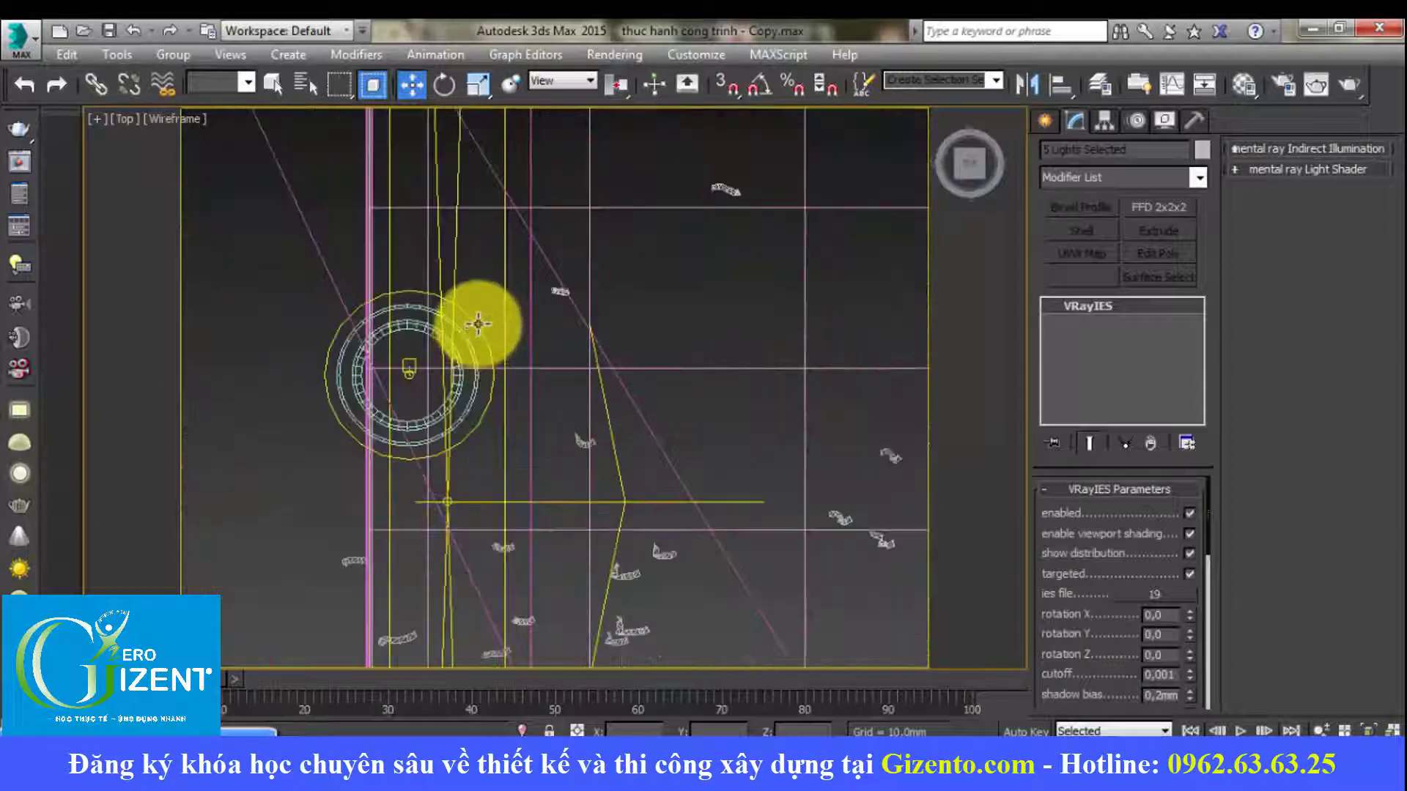
pyautogui.keyDown('ctrl'); pyautogui.click(477, 323); pyautogui.keyUp('ctrl')
pyautogui.scroll(-3, 480, 327)
pyautogui.scroll(2, 528, 487)
pyautogui.scroll(2, 469, 198)
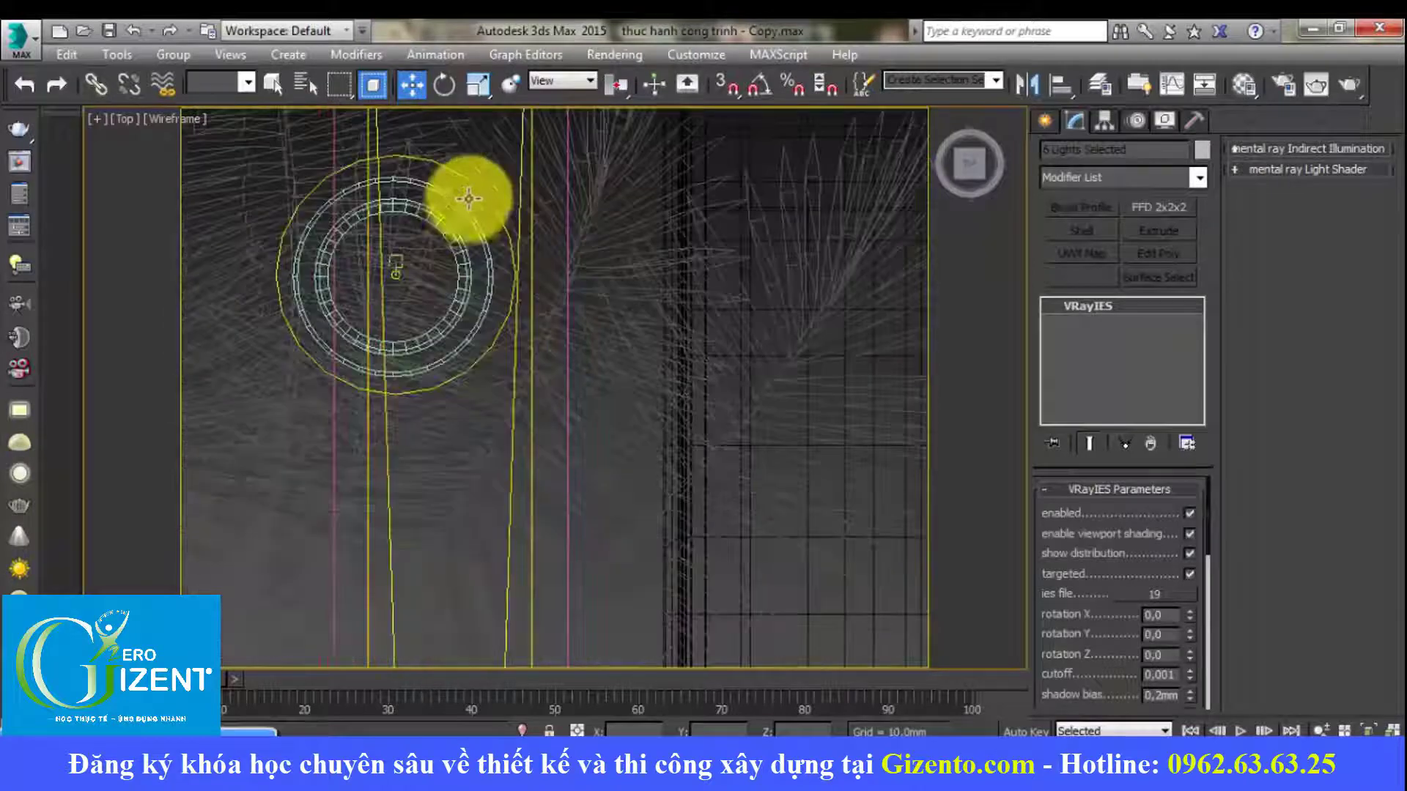
pyautogui.keyDown('ctrl'); pyautogui.click(433, 257); pyautogui.keyUp('ctrl')
pyautogui.scroll(-3, 396, 283)
pyautogui.scroll(2, 656, 314)
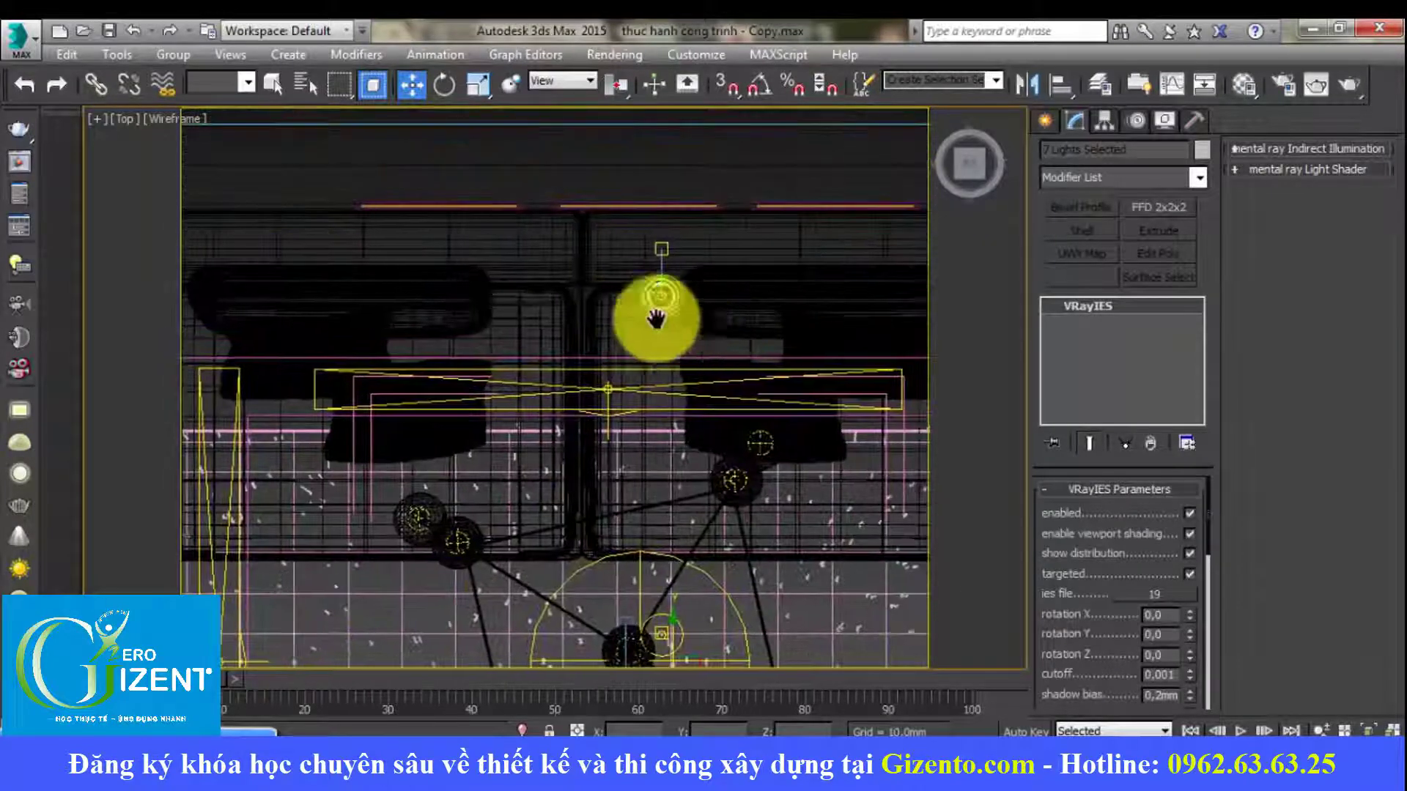
pyautogui.scroll(2, 576, 281)
pyautogui.keyDown('ctrl'); pyautogui.click(564, 274); pyautogui.keyUp('ctrl')
pyautogui.scroll(-3, 565, 276)
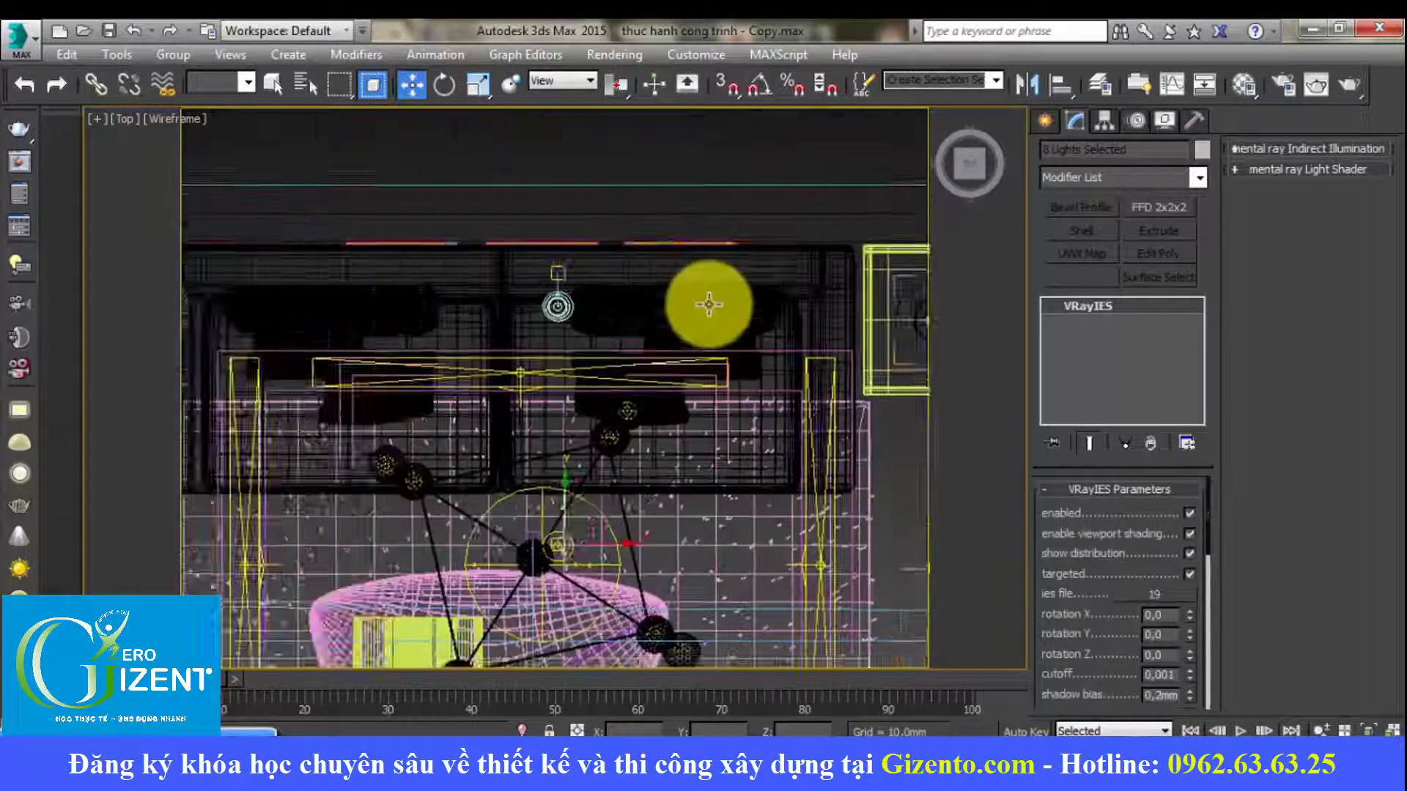
pyautogui.scroll(2, 704, 298)
pyautogui.scroll(-3, 769, 313)
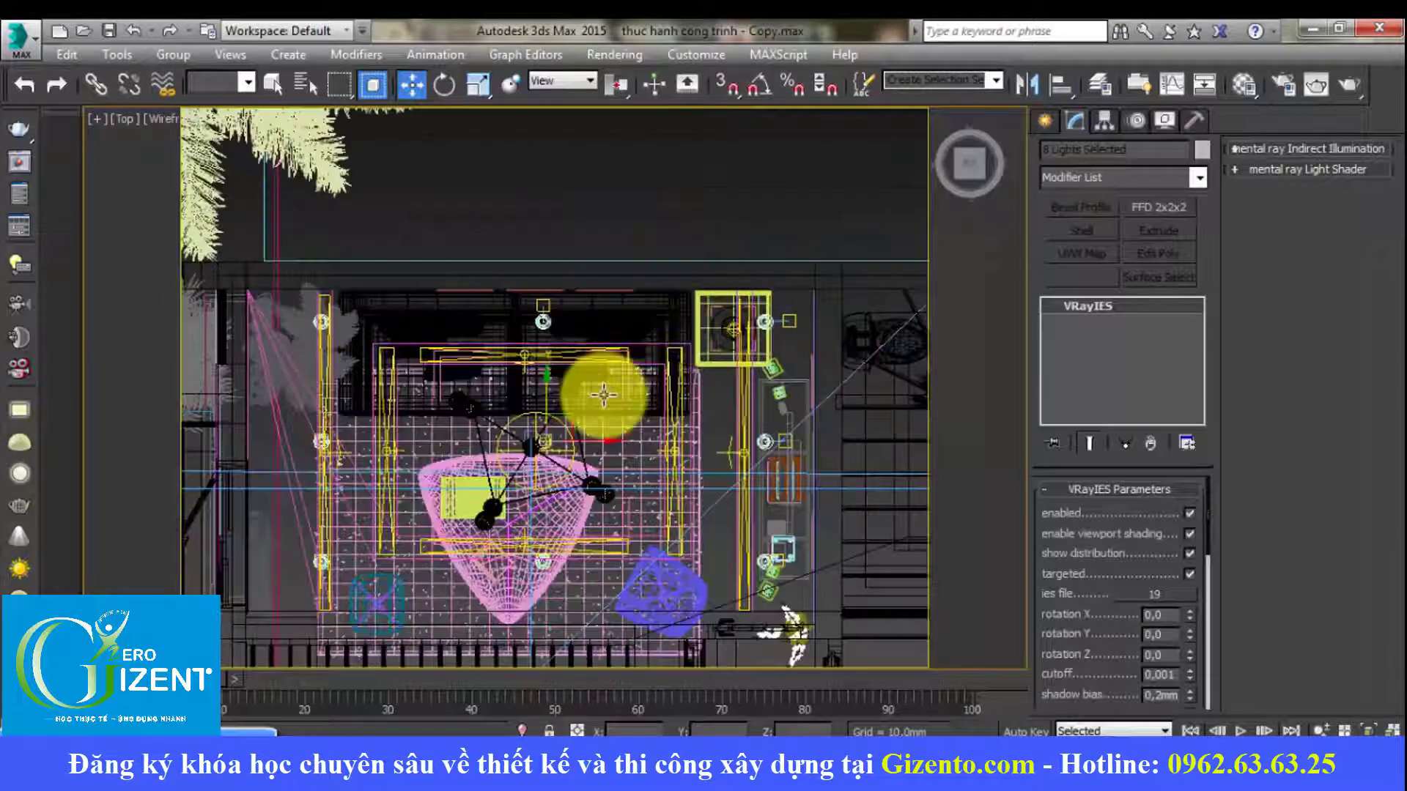
# Step: Frame the chandelier and stairs in Left view, then view through camera VRayCam003
pyautogui.press('l')
pyautogui.scroll(-3, 608, 388)
pyautogui.moveTo(650, 371); pyautogui.dragTo(649, 392, button='middle')
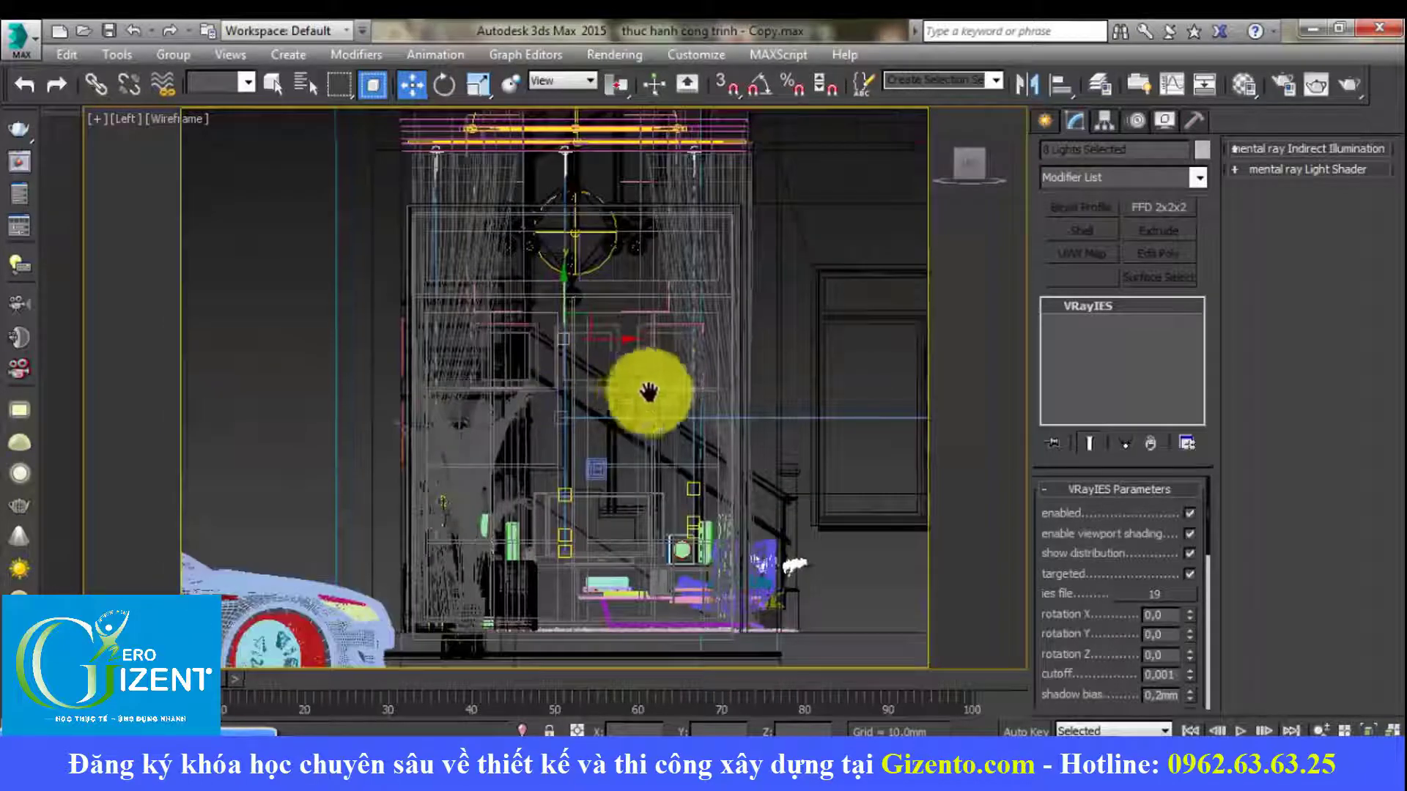
pyautogui.scroll(2, 637, 356)
pyautogui.scroll(2, 645, 337)
pyautogui.moveTo(644, 337); pyautogui.dragTo(651, 412, button='middle')
pyautogui.scroll(1, 664, 411)
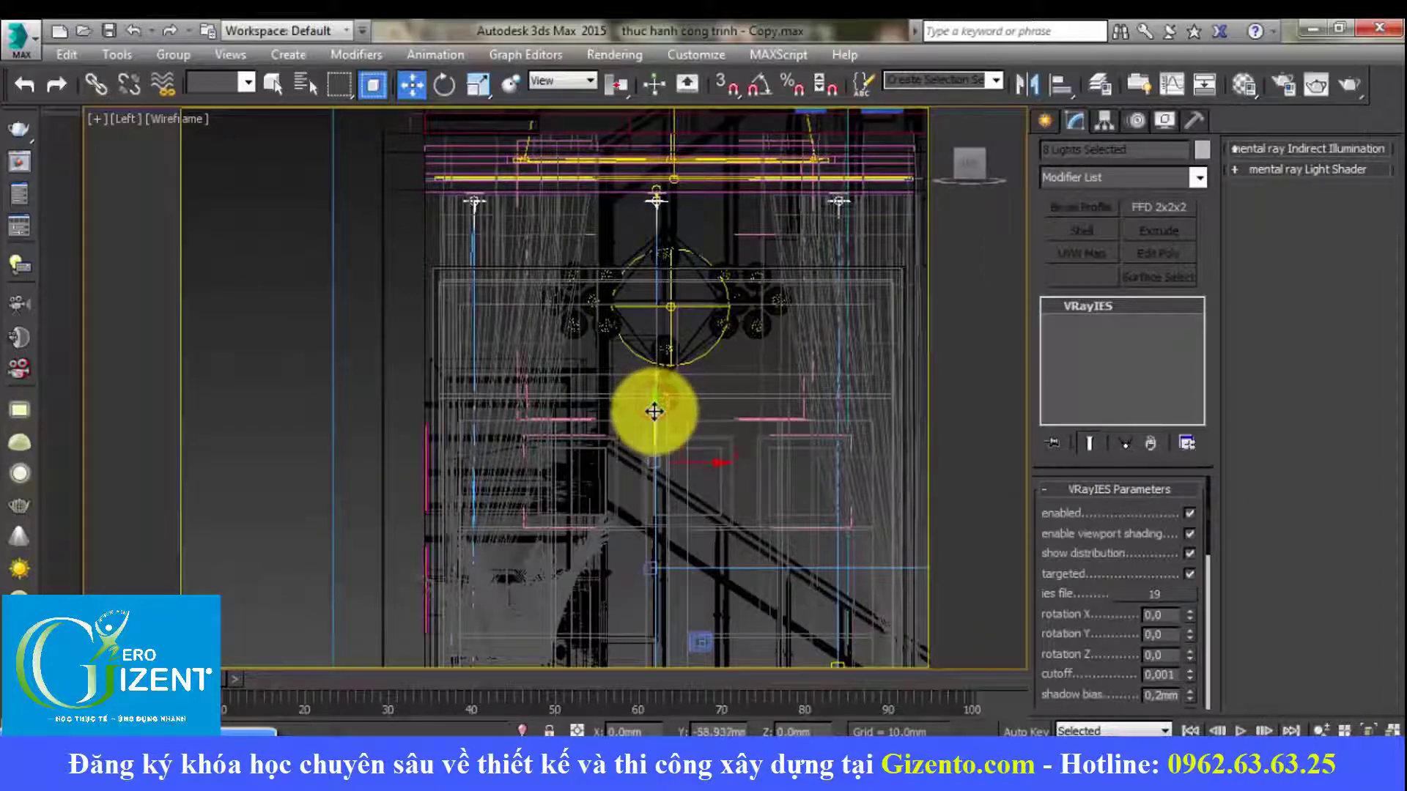
pyautogui.press('c')
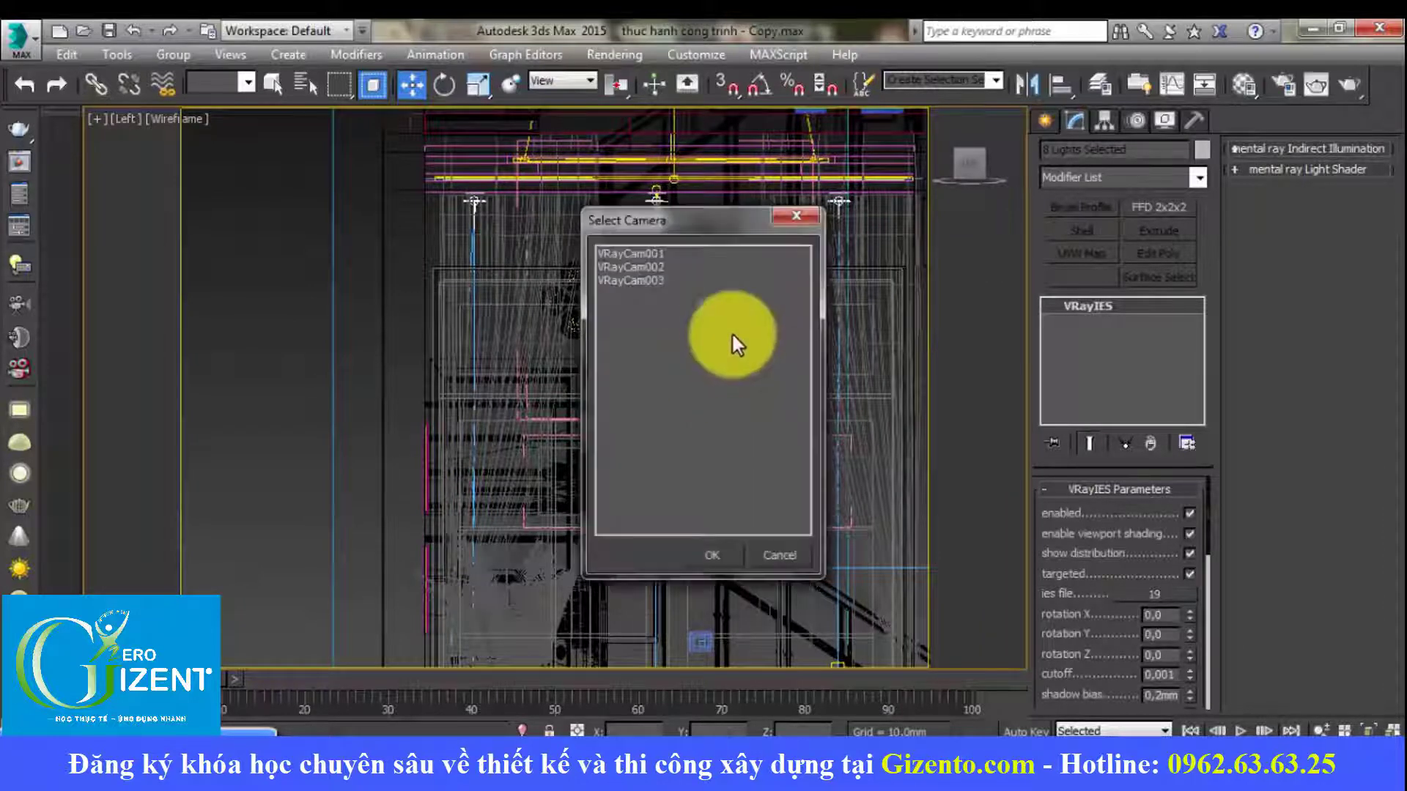
pyautogui.click(721, 551)
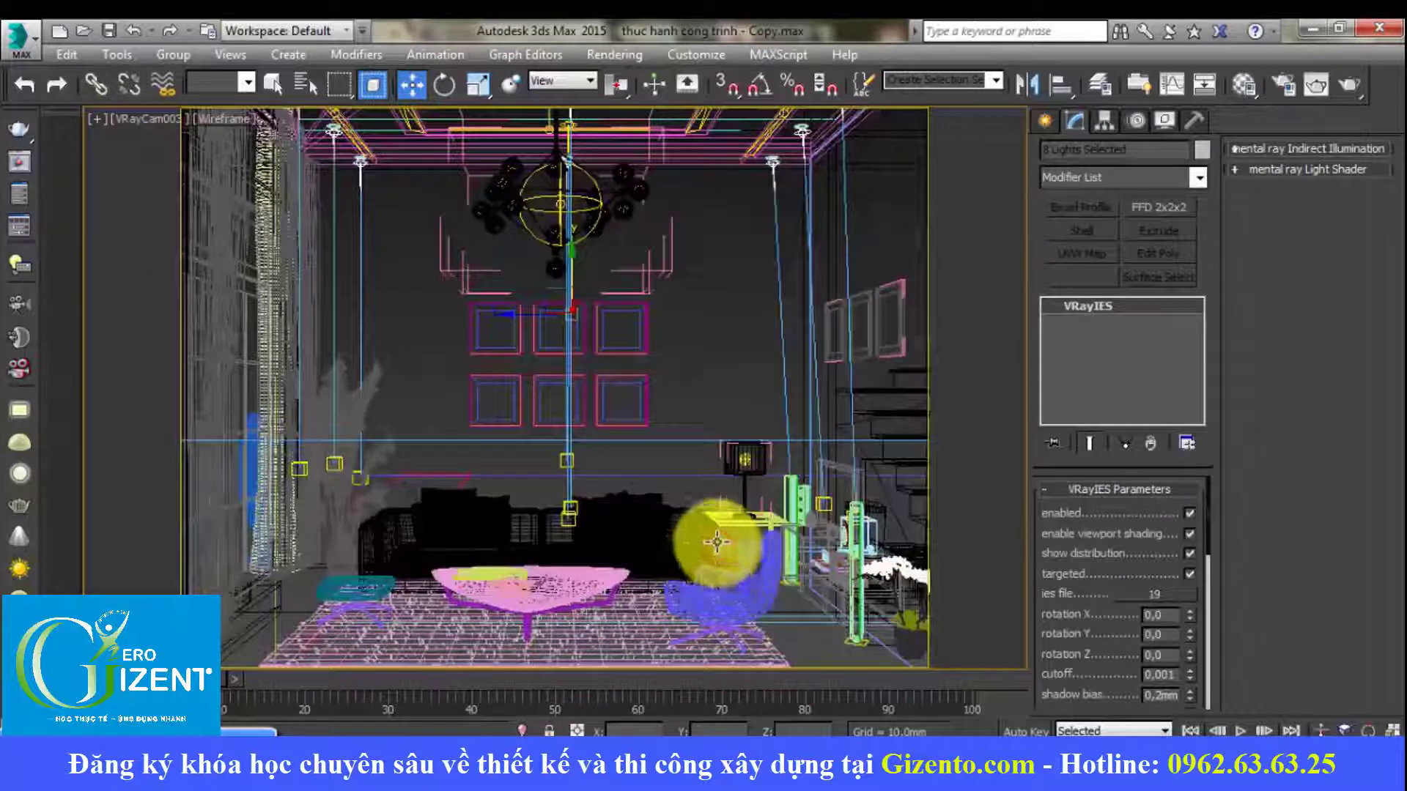
# Step: Select the VRayIES006 light by the wall pictures and nudge it vertically in the front view
pyautogui.press('F3')
pyautogui.click(755, 251)
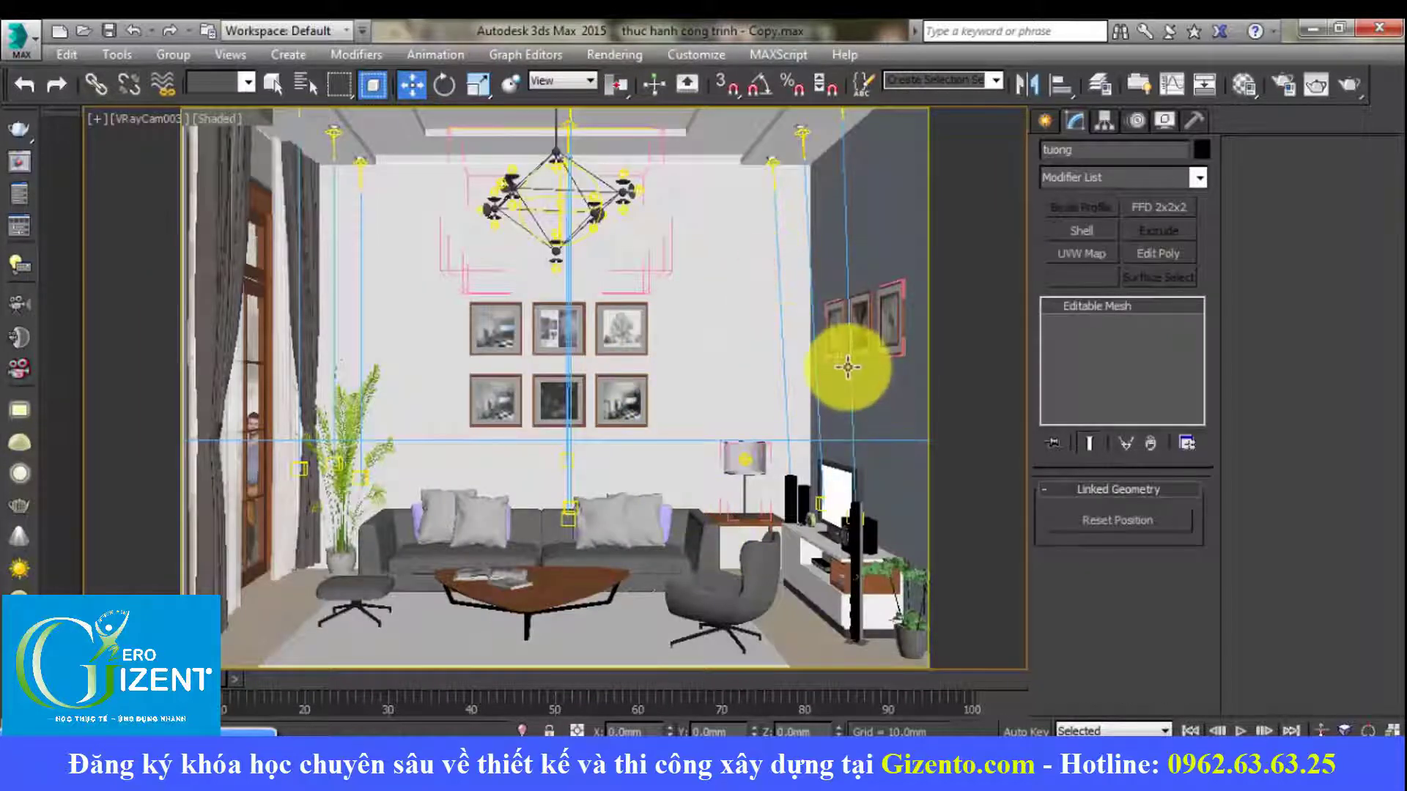
pyautogui.click(821, 497)
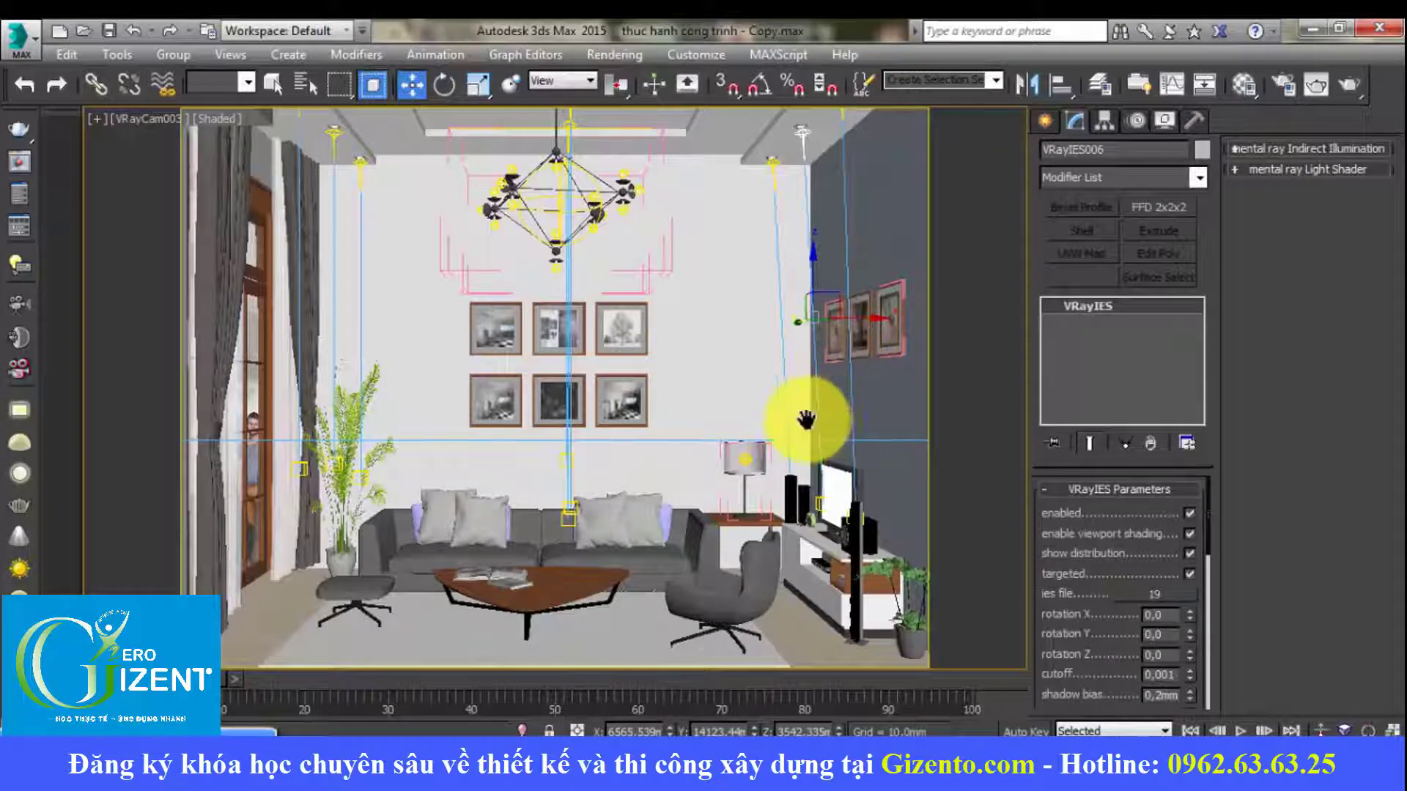
pyautogui.moveTo(806, 419); pyautogui.dragTo(807, 419, button='middle')
pyautogui.press('f')
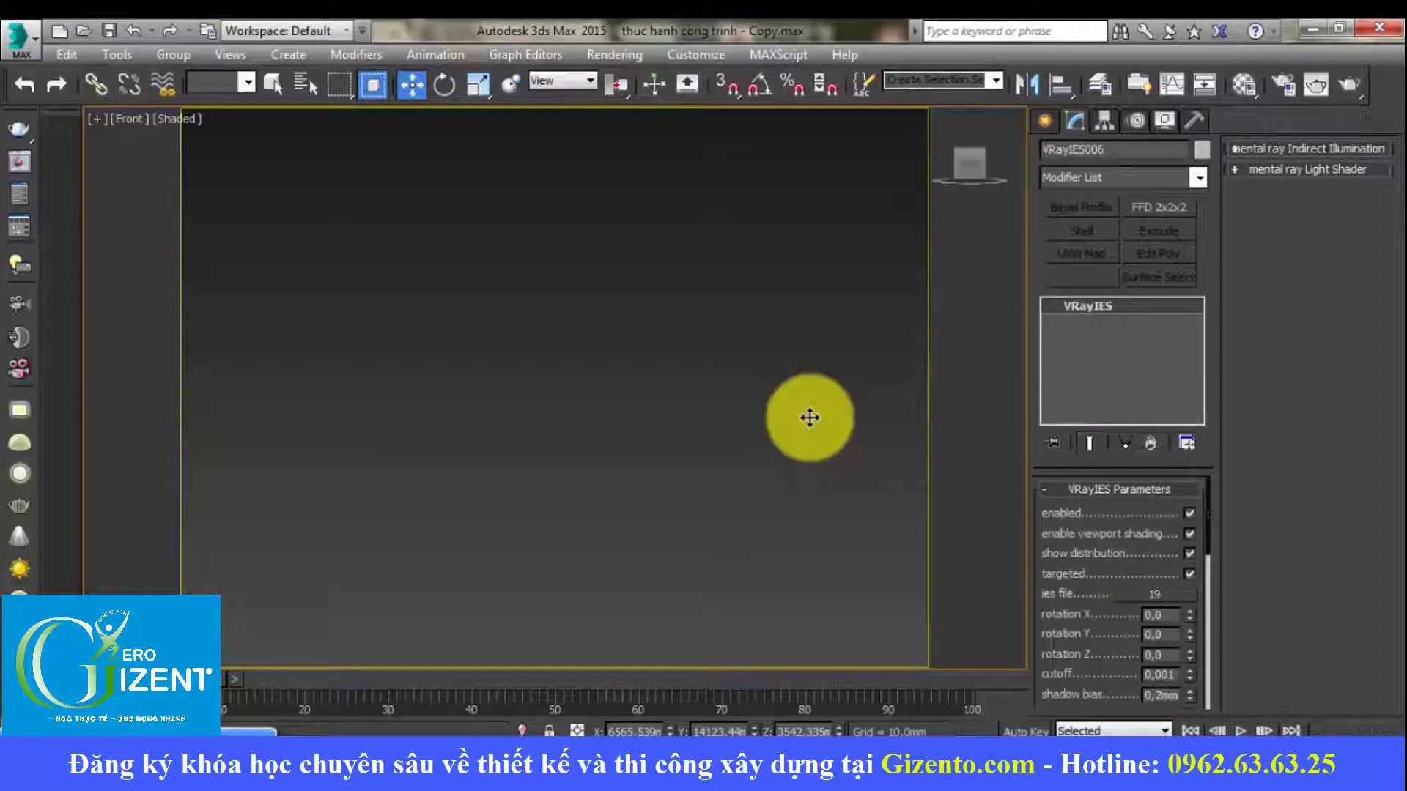
pyautogui.press('z')
pyautogui.press('F3')
pyautogui.scroll(-2, 732, 433)
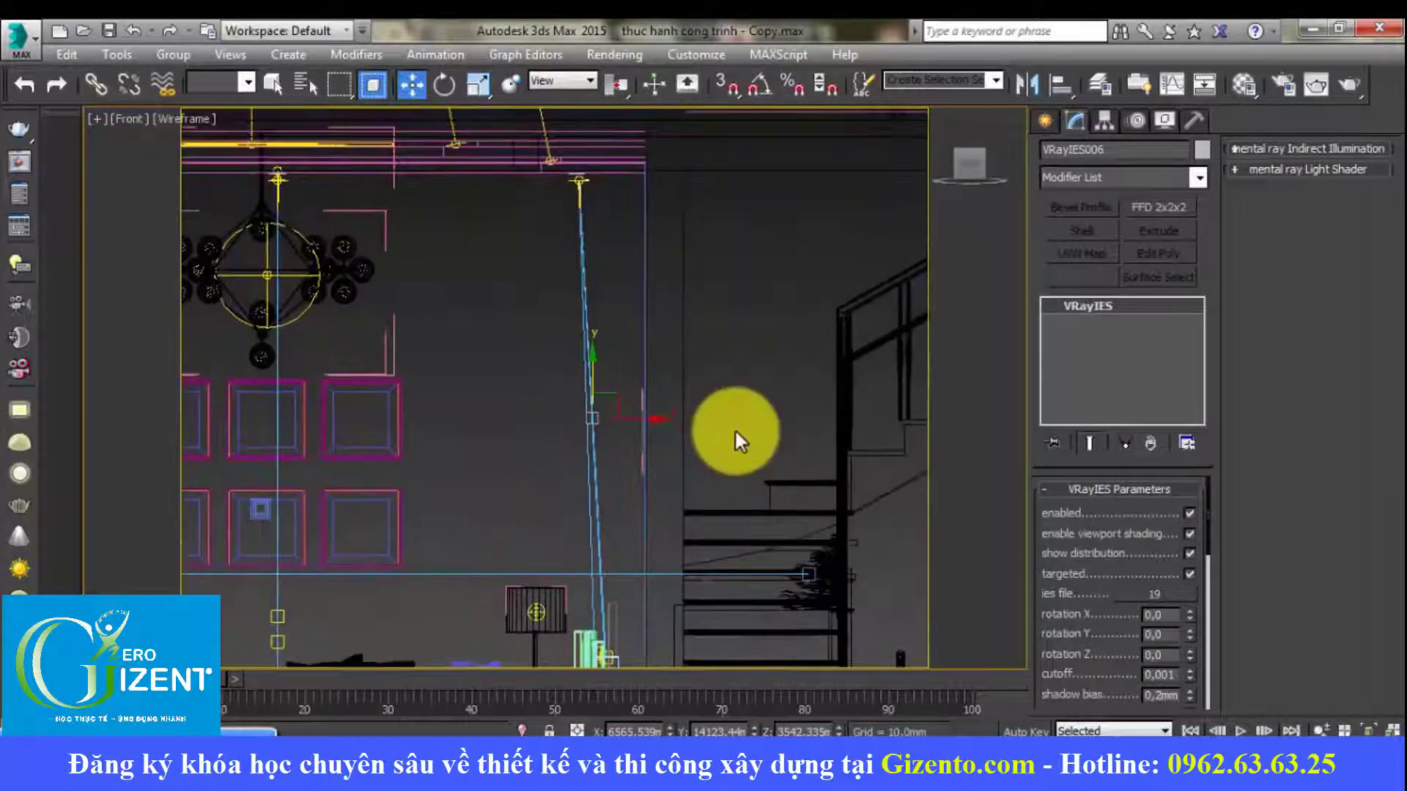
pyautogui.scroll(-2, 689, 428)
pyautogui.moveTo(660, 400)
pyautogui.mouseDown()
pyautogui.moveTo(661, 375)
pyautogui.moveTo(661, 416)
pyautogui.mouseUp()
pyautogui.scroll(3, 645, 586)
pyautogui.scroll(2, 651, 583)
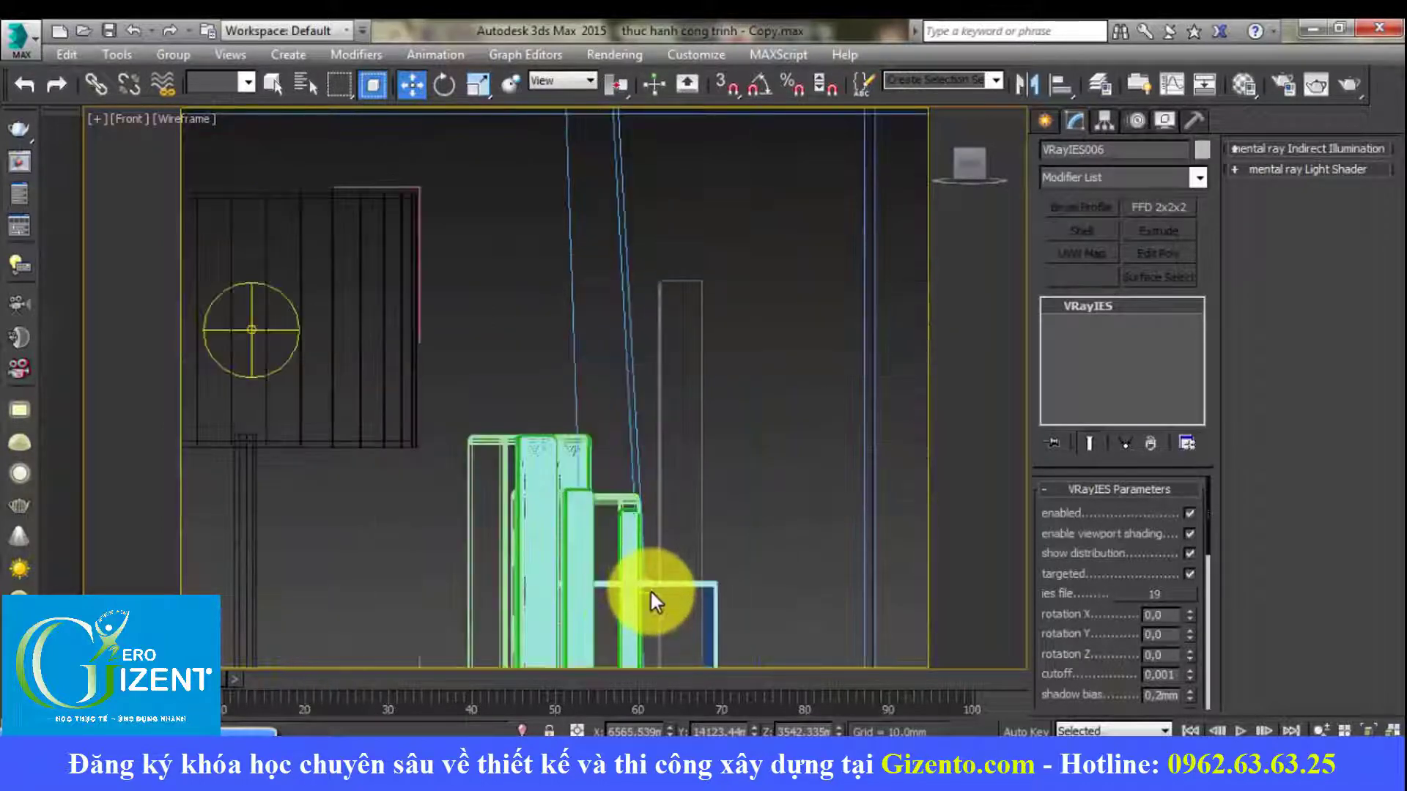
# Step: Raise the VRayIES006 light's target higher in the front view
pyautogui.click(649, 589)
pyautogui.scroll(-3, 663, 593)
pyautogui.moveTo(665, 597); pyautogui.dragTo(697, 213)
pyautogui.moveTo(716, 339)
pyautogui.mouseDown(button='middle')
pyautogui.moveTo(697, 341)
pyautogui.moveTo(680, 491)
pyautogui.mouseUp(button='middle')
pyautogui.moveTo(681, 235); pyautogui.dragTo(692, 244)
pyautogui.moveTo(699, 255); pyautogui.dragTo(732, 179, button='middle')
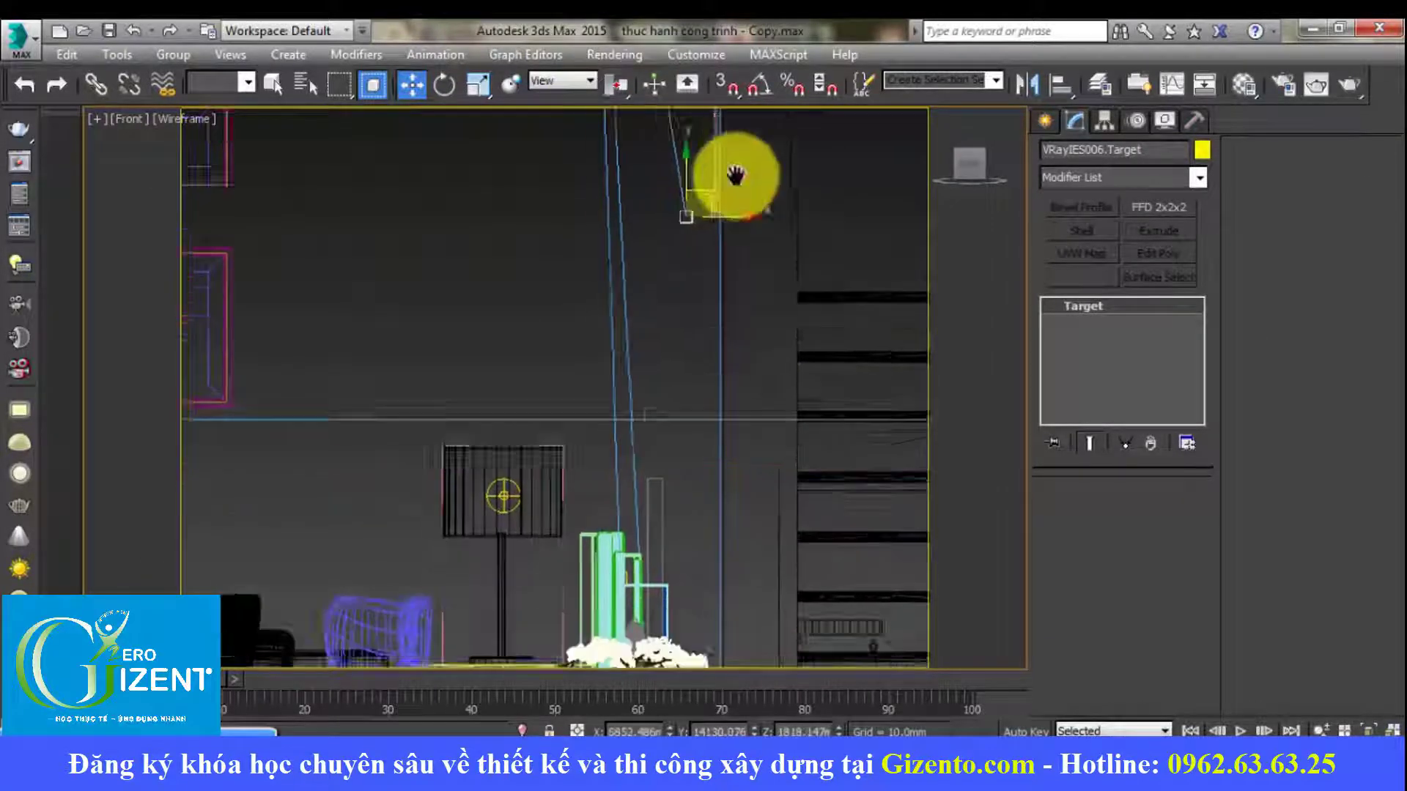
pyautogui.scroll(3, 722, 283)
pyautogui.scroll(2, 669, 449)
pyautogui.scroll(3, 661, 481)
pyautogui.scroll(3, 682, 502)
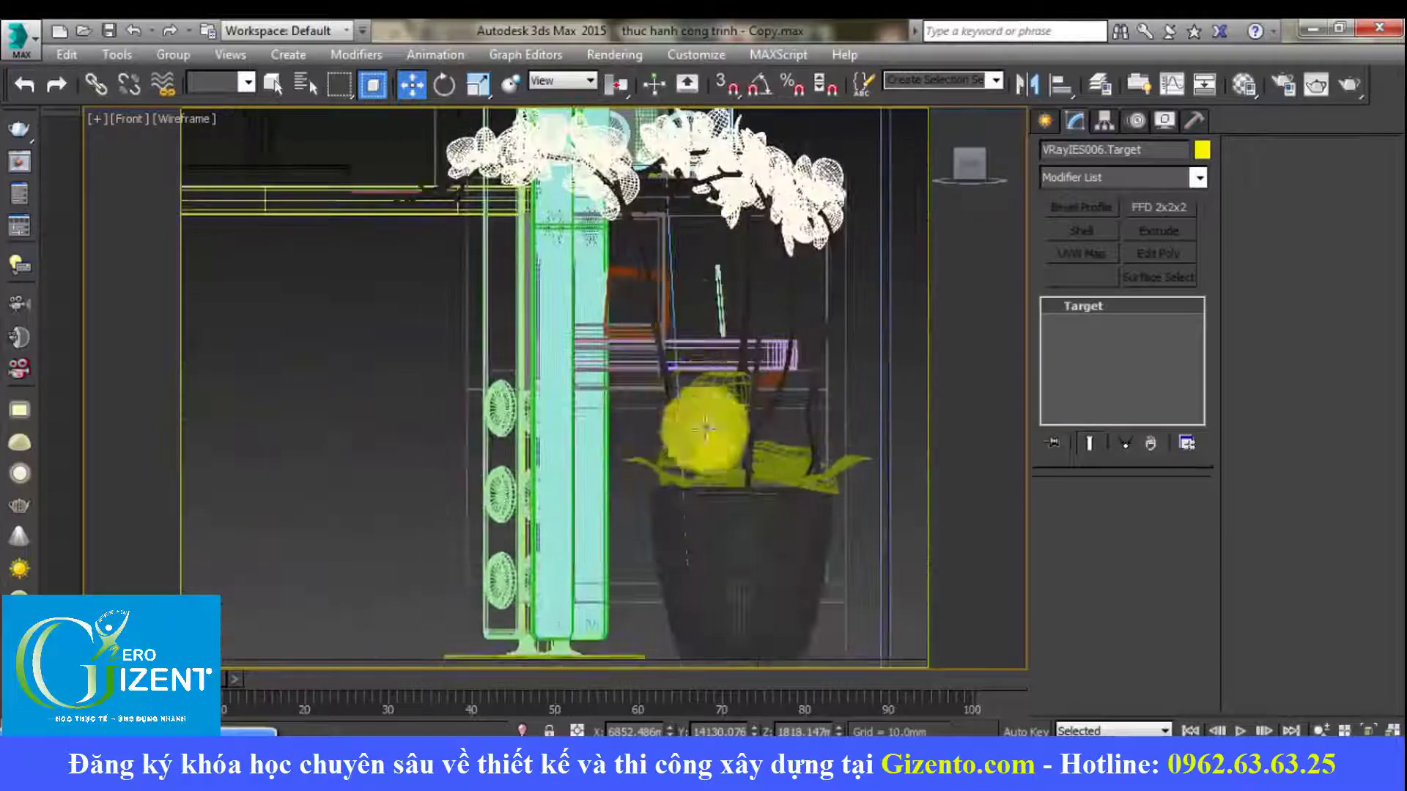
# Step: Select the VRayIES009 light's target and raise it in the front view
pyautogui.moveTo(690, 508); pyautogui.dragTo(740, 477, button='middle')
pyautogui.scroll(3, 703, 447)
pyautogui.scroll(3, 762, 421)
pyautogui.click(825, 377)
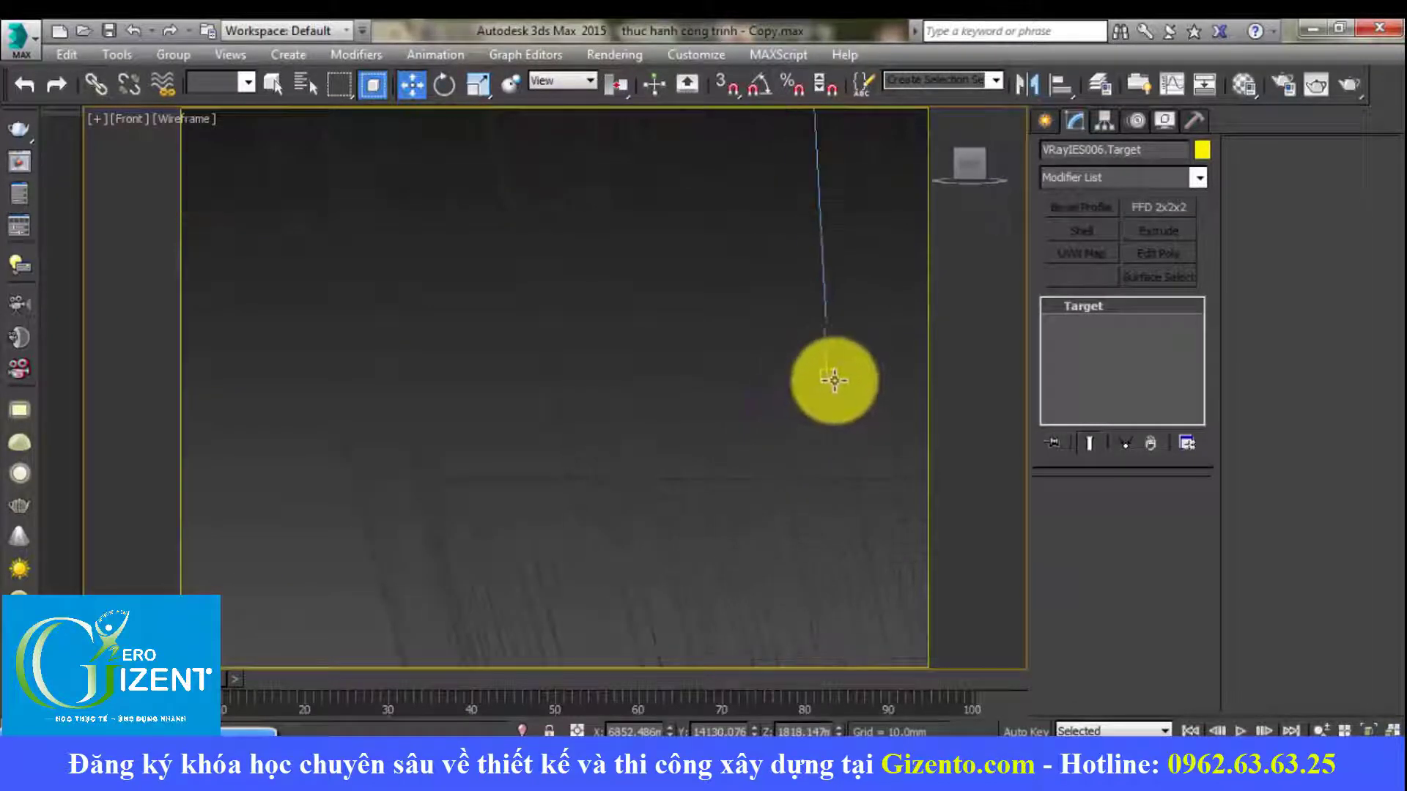
pyautogui.click(832, 380)
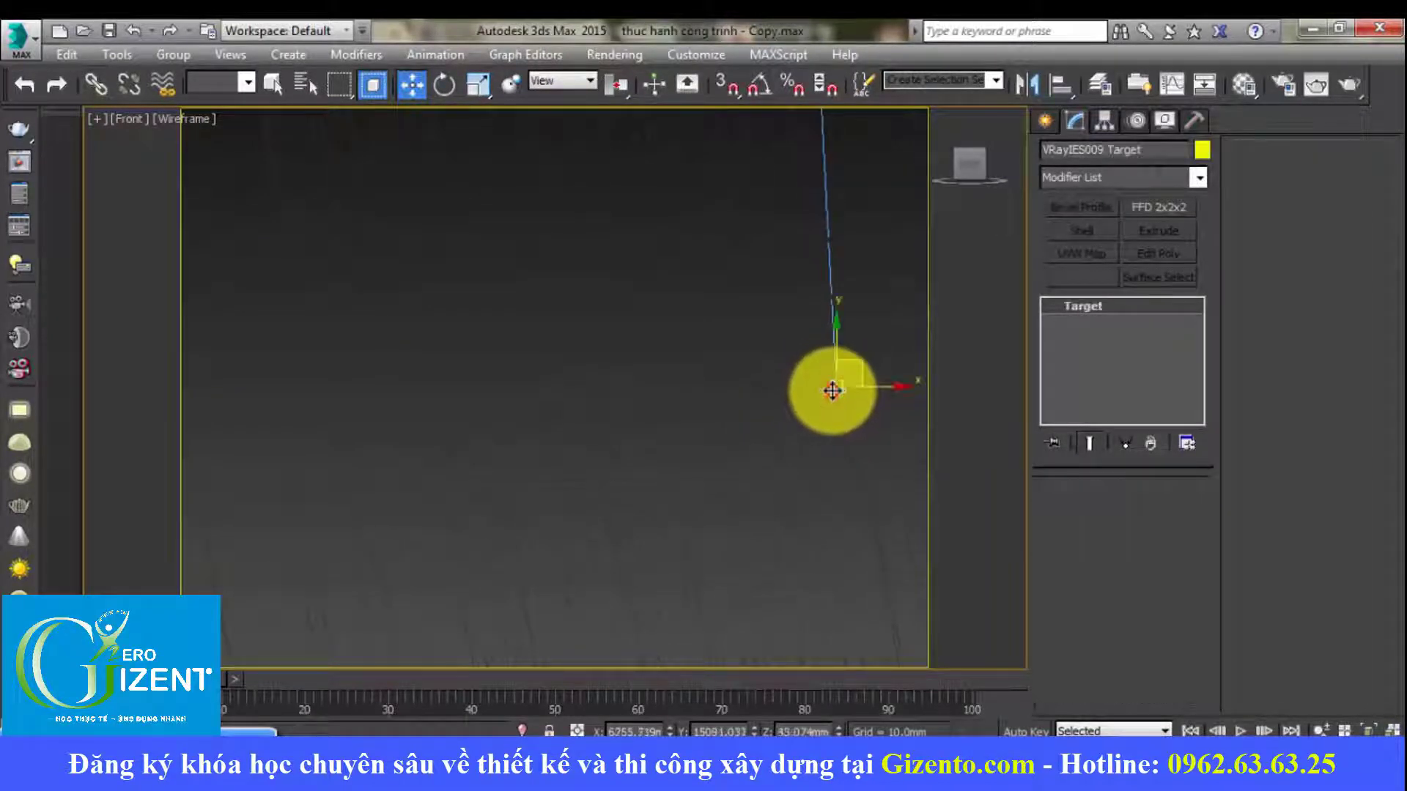
pyautogui.scroll(-1, 719, 396)
pyautogui.scroll(-3, 722, 367)
pyautogui.scroll(-2, 778, 304)
pyautogui.scroll(-3, 659, 579)
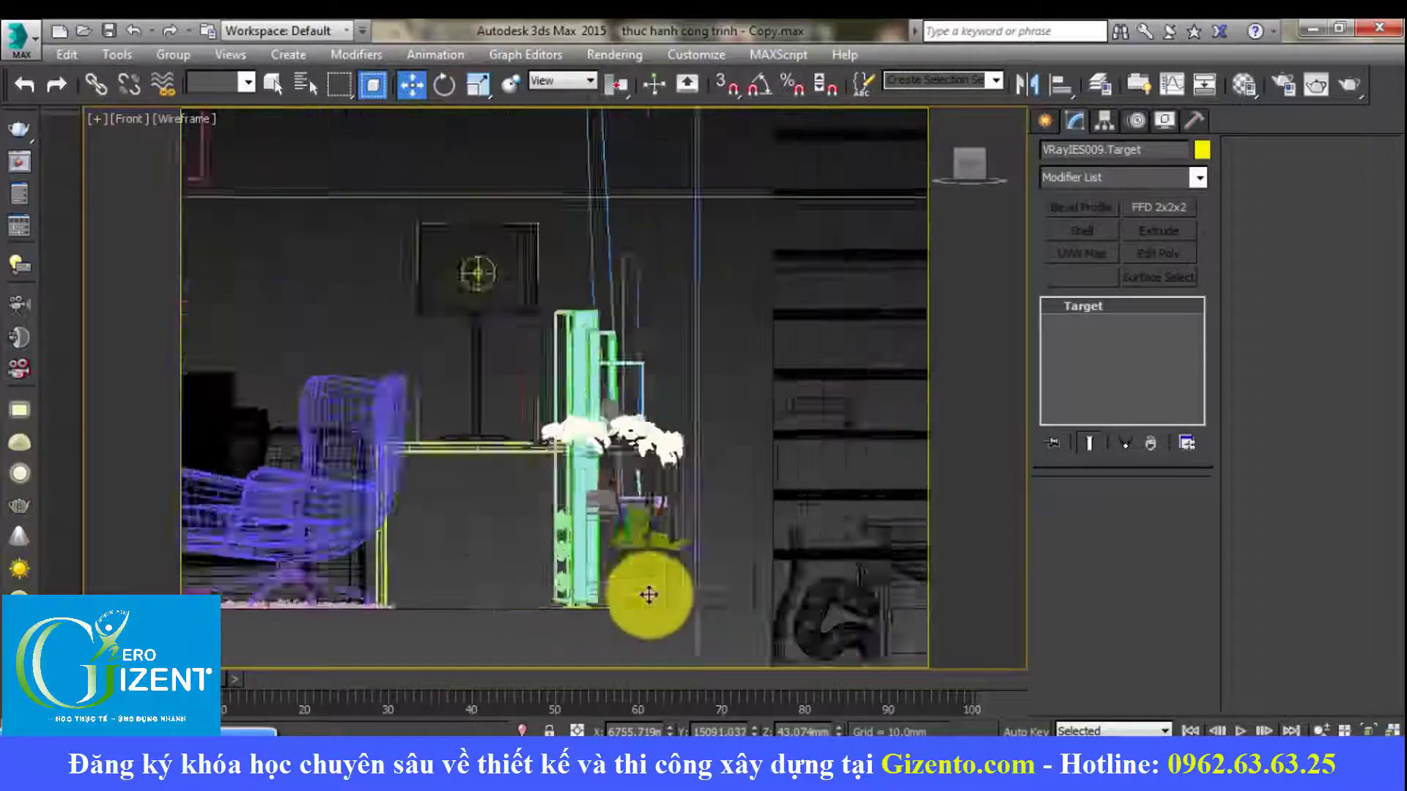
pyautogui.scroll(-2, 663, 575)
pyautogui.moveTo(666, 572)
pyautogui.mouseDown()
pyautogui.moveTo(666, 305)
pyautogui.moveTo(686, 183)
pyautogui.mouseUp()
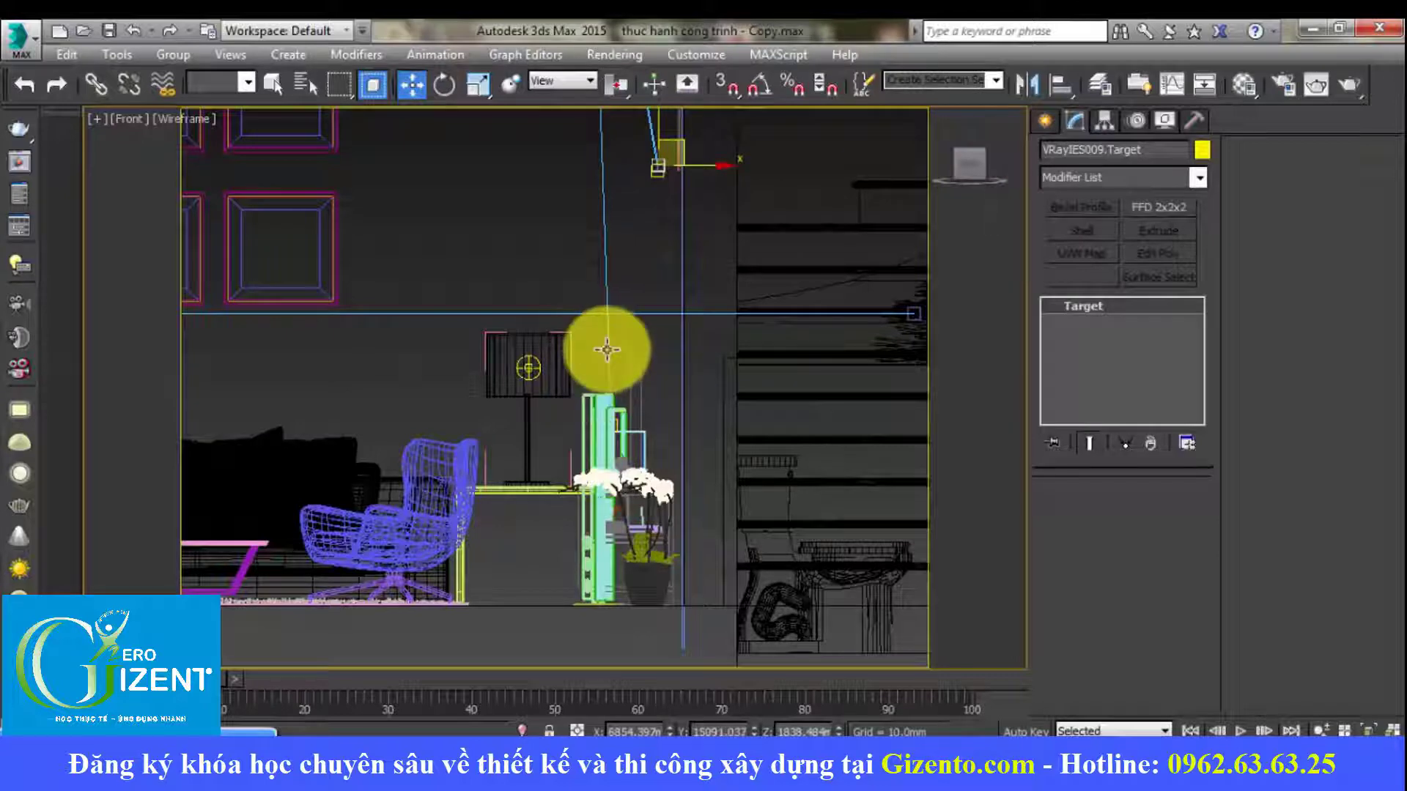
# Step: Move another IES light's target higher in the front view
pyautogui.scroll(4, 620, 426)
pyautogui.scroll(2, 616, 425)
pyautogui.scroll(2, 513, 440)
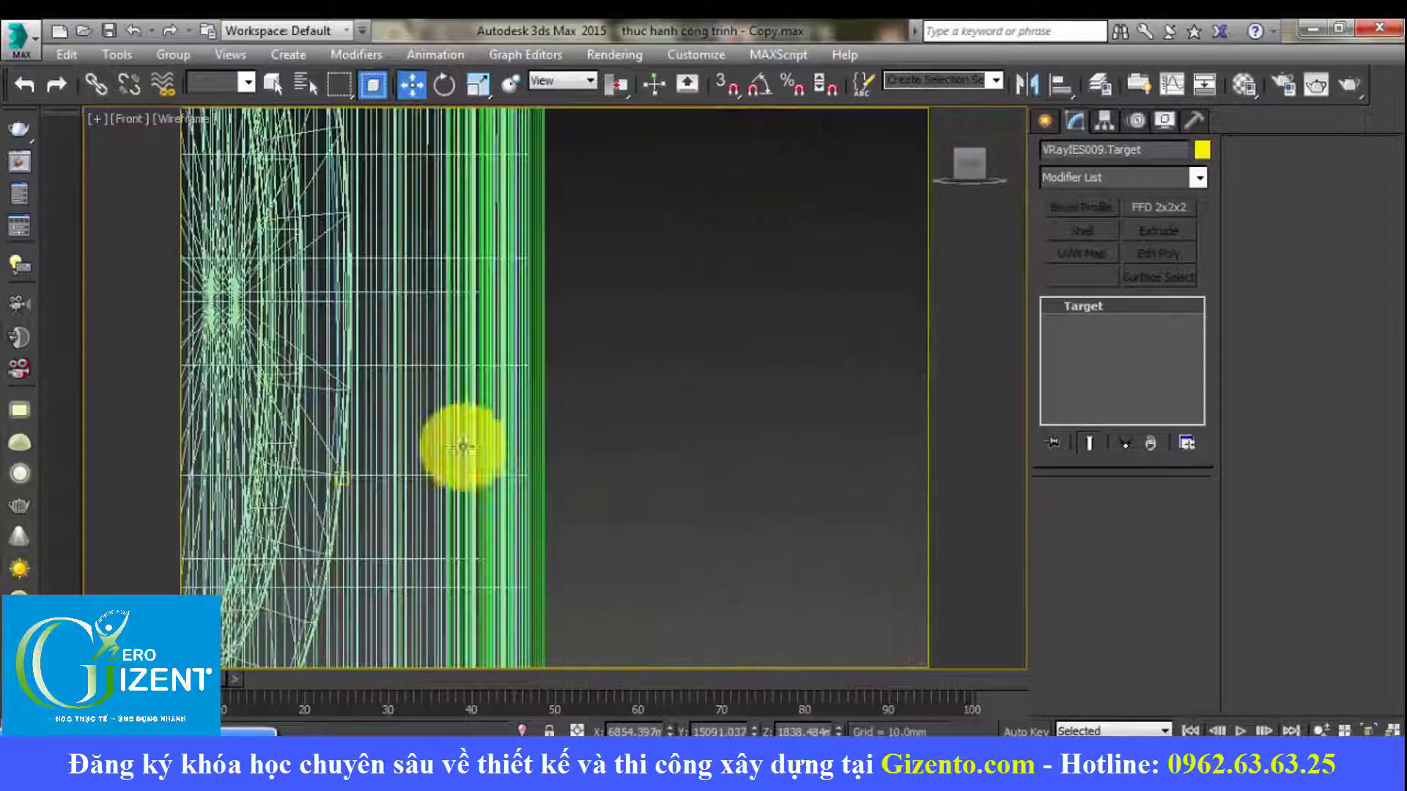
pyautogui.scroll(2, 396, 465)
pyautogui.scroll(1, 308, 462)
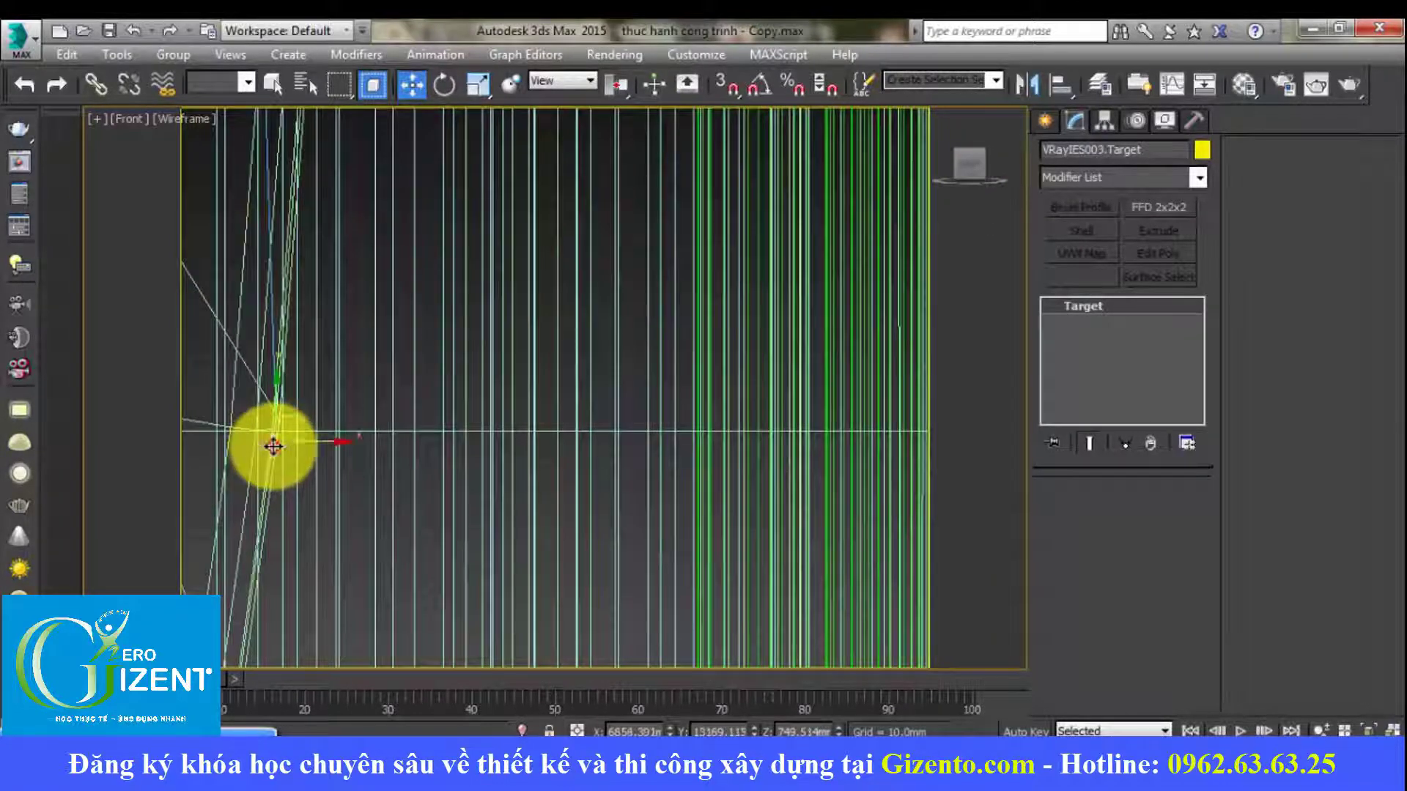
pyautogui.scroll(-3, 411, 469)
pyautogui.scroll(2, 469, 483)
pyautogui.scroll(2, 403, 469)
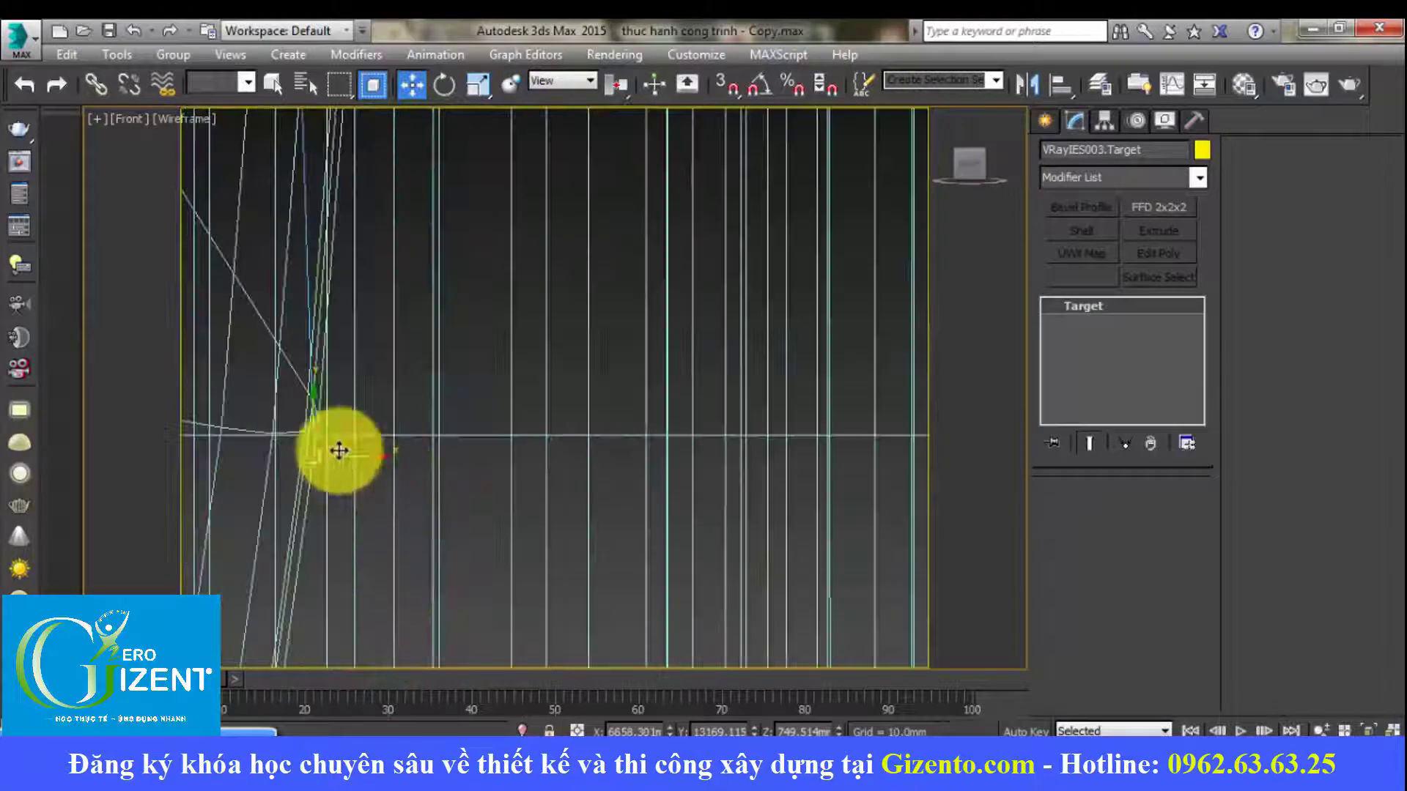
pyautogui.scroll(-1, 430, 424)
pyautogui.scroll(-2, 559, 458)
pyautogui.scroll(-2, 635, 427)
pyautogui.scroll(-2, 624, 554)
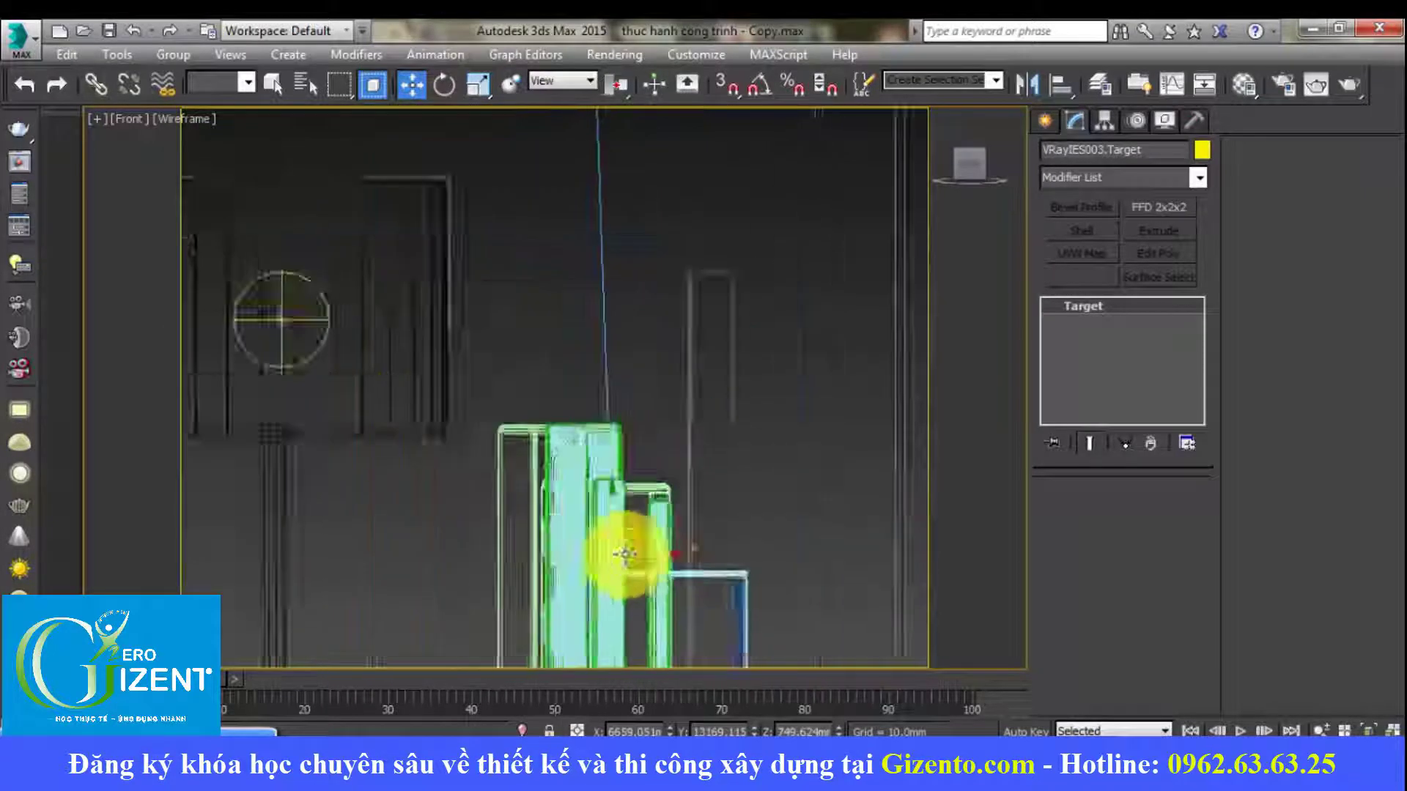
pyautogui.scroll(-2, 623, 555)
pyautogui.scroll(-2, 637, 518)
pyautogui.moveTo(650, 502); pyautogui.dragTo(688, 332)
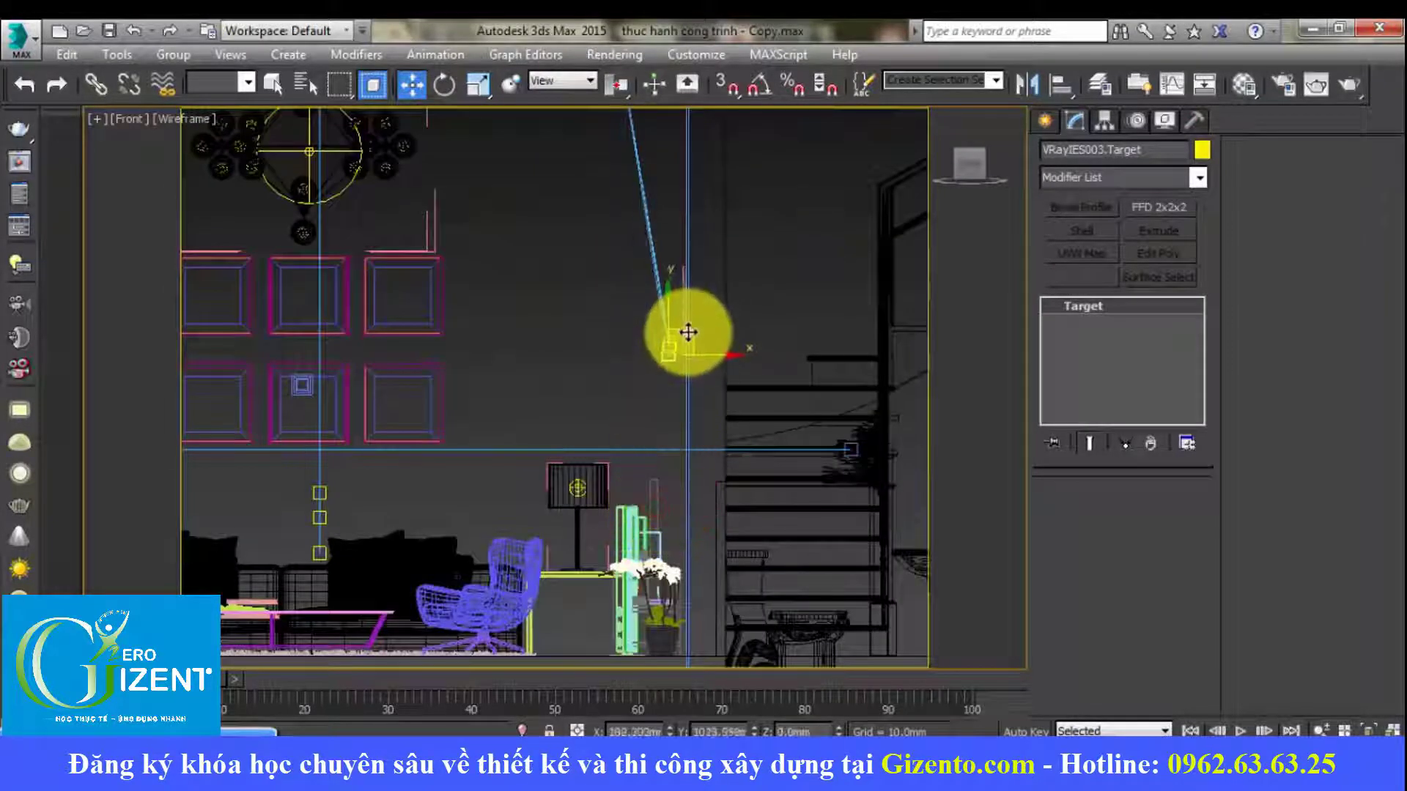
pyautogui.scroll(-2, 597, 430)
pyautogui.scroll(3, 539, 447)
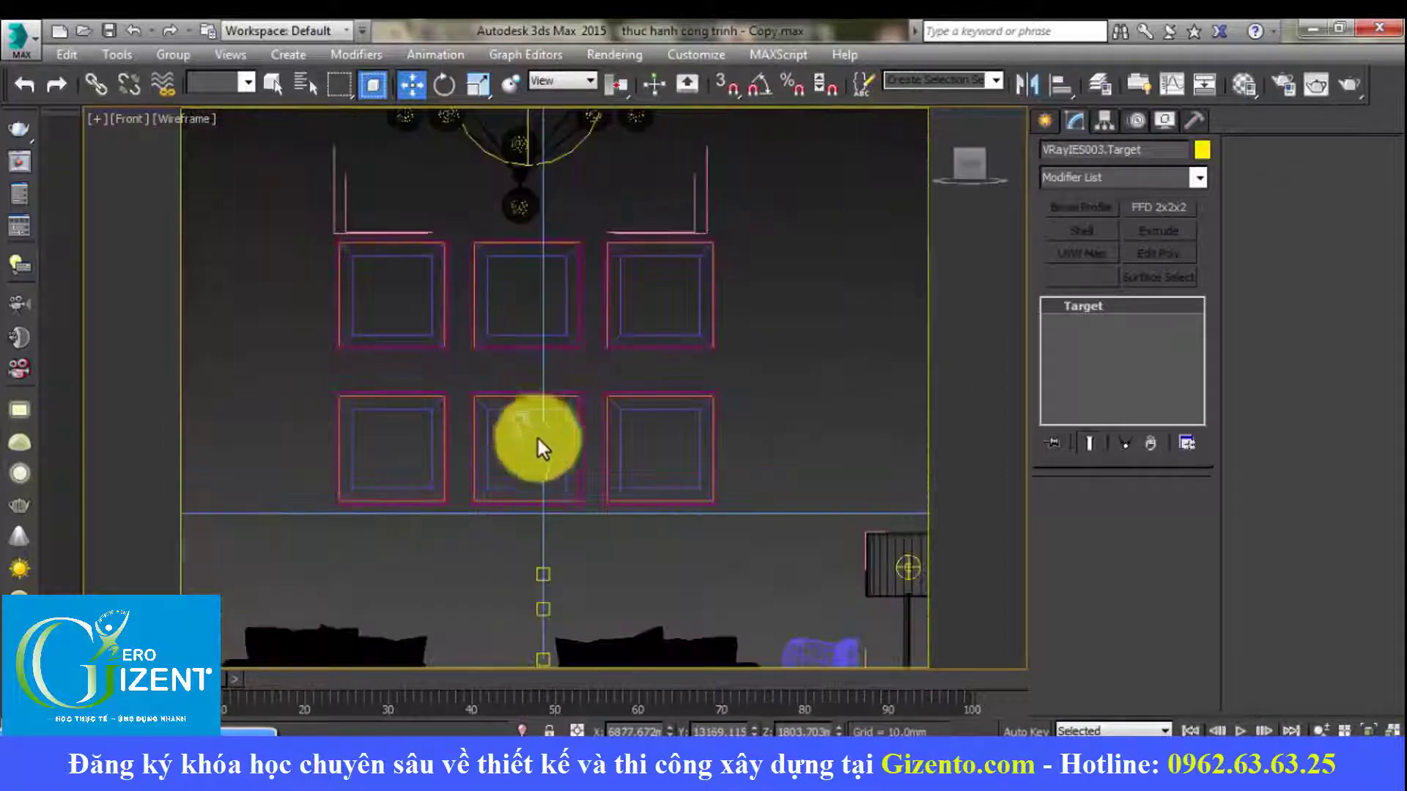
pyautogui.scroll(-3, 565, 551)
# Step: In the left view, move another IES light's target up and to the left
pyautogui.keyDown('alt'); pyautogui.moveTo(565, 551); pyautogui.dragTo(692, 563, button='middle'); pyautogui.keyUp('alt')
pyautogui.scroll(3, 553, 543)
pyautogui.scroll(2, 528, 506)
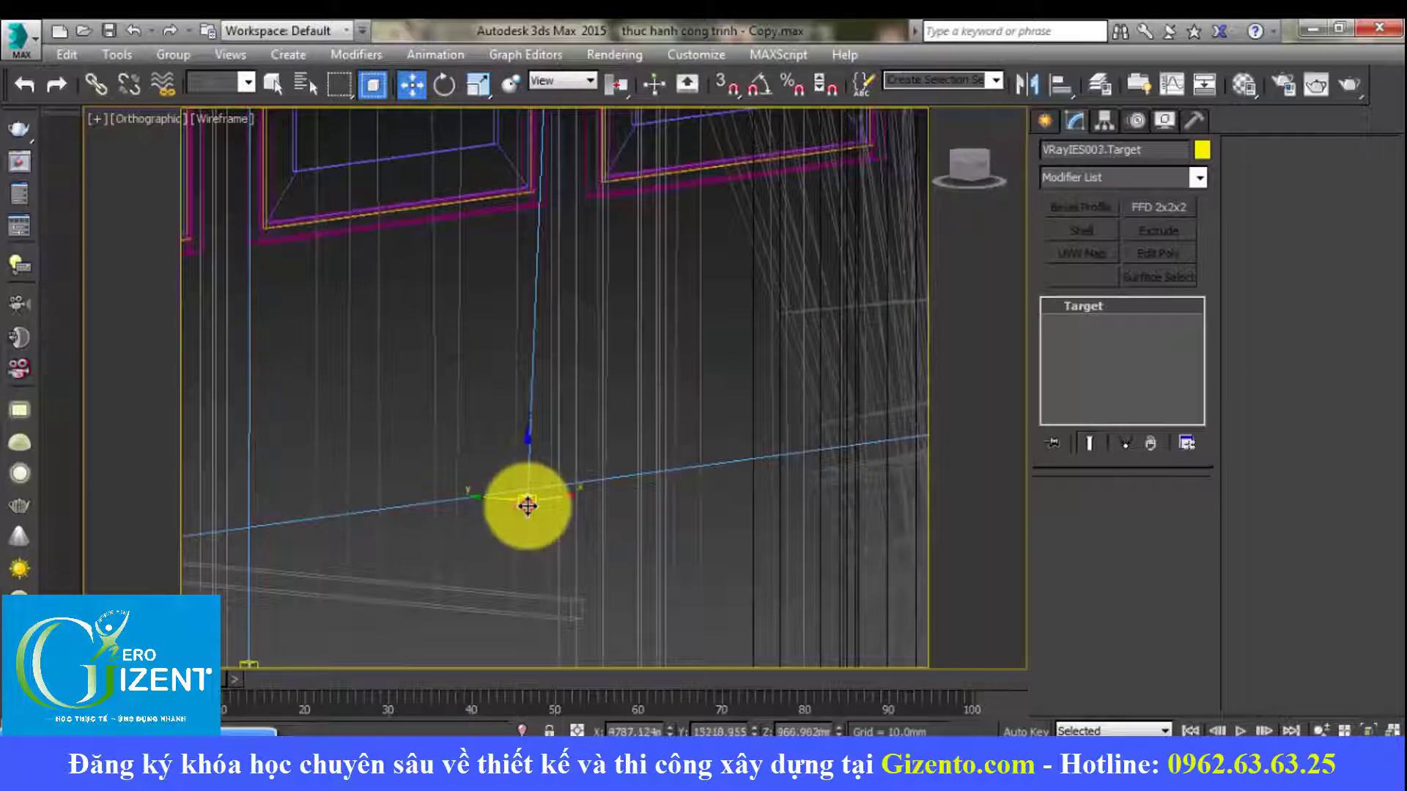
pyautogui.scroll(-3, 528, 506)
pyautogui.press('l')
pyautogui.scroll(3, 528, 502)
pyautogui.click(608, 469)
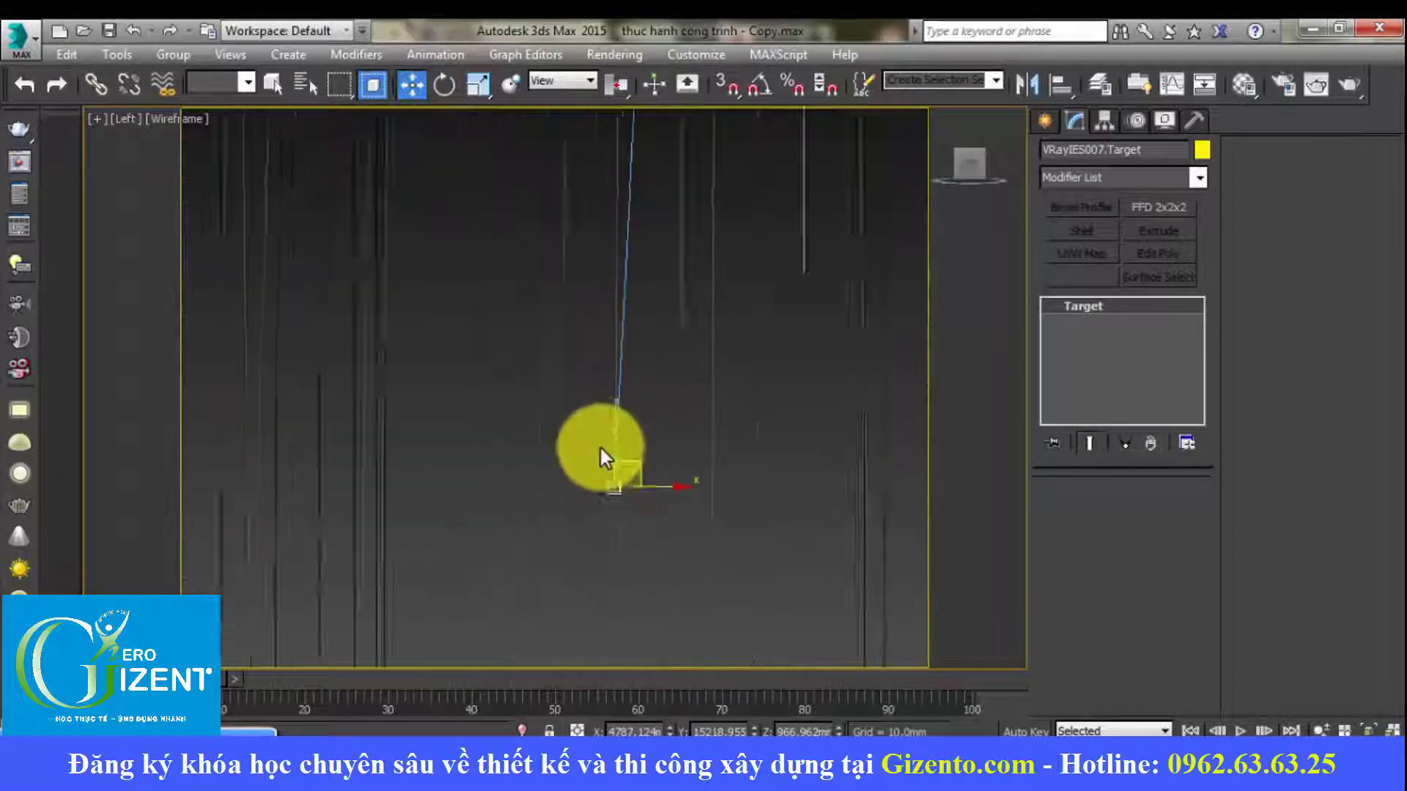
pyautogui.moveTo(605, 458); pyautogui.dragTo(637, 571, button='middle')
pyautogui.scroll(-2, 682, 449)
pyautogui.moveTo(688, 417); pyautogui.dragTo(669, 539, button='middle')
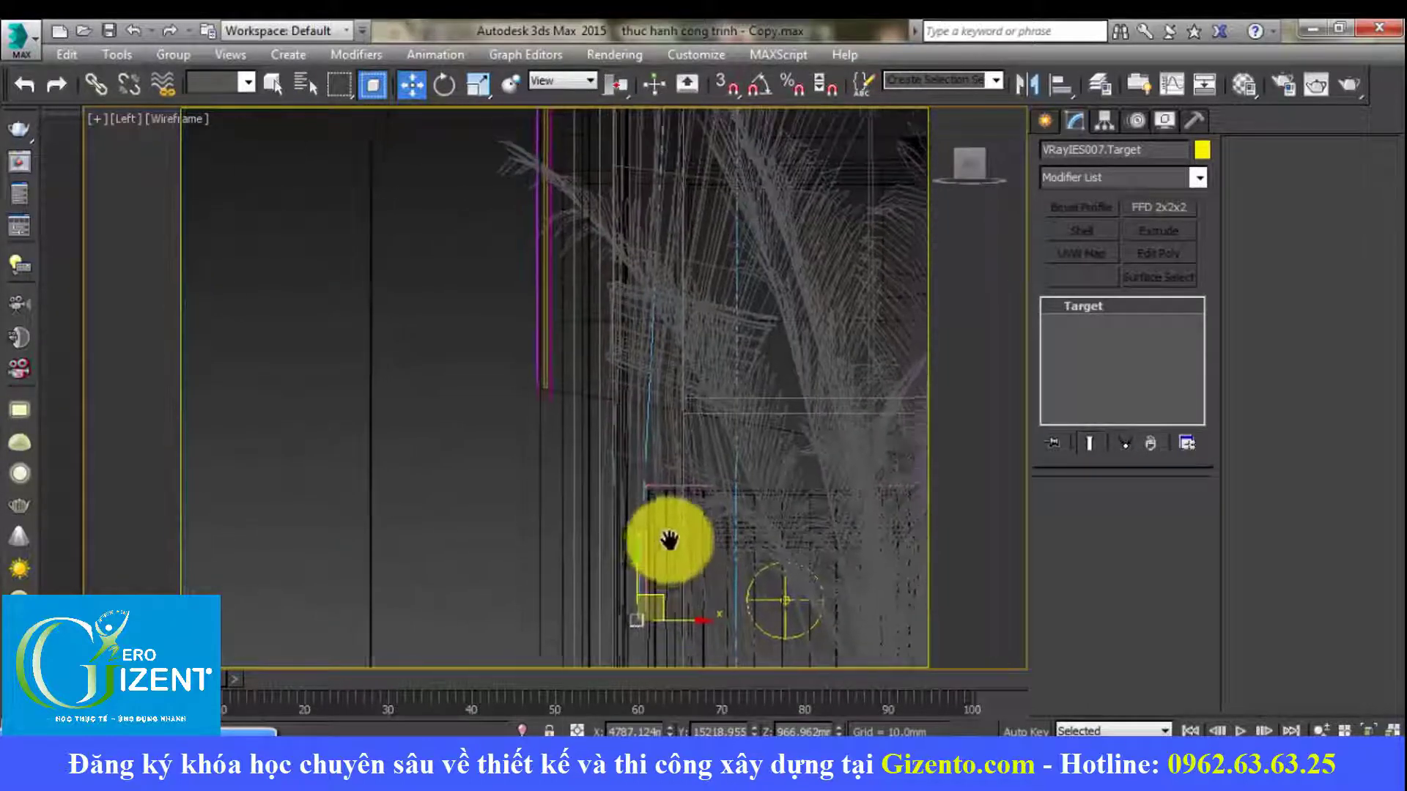
pyautogui.scroll(-2, 669, 544)
pyautogui.moveTo(673, 581); pyautogui.dragTo(622, 317)
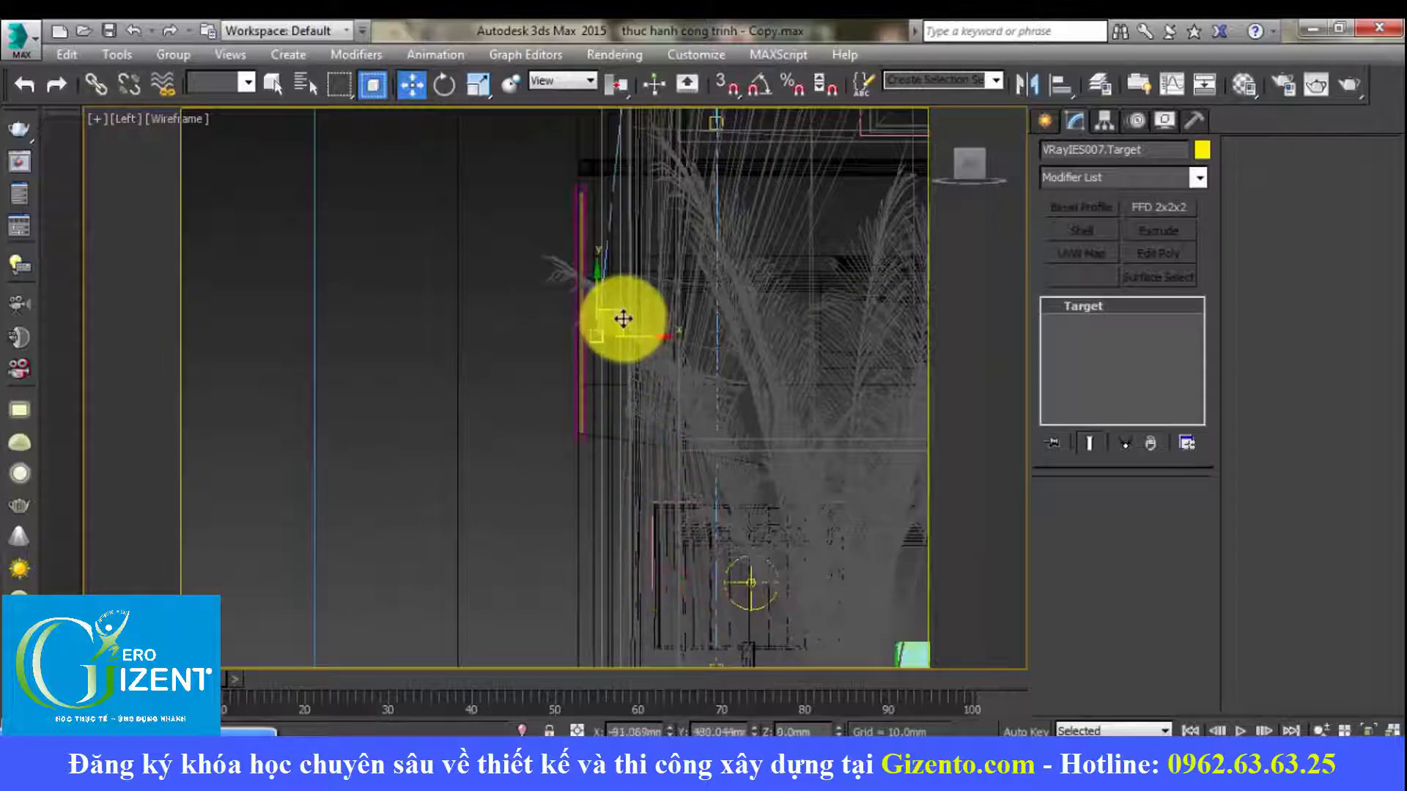
pyautogui.moveTo(622, 318); pyautogui.dragTo(596, 471, button='middle')
pyautogui.moveTo(614, 340); pyautogui.dragTo(565, 539, button='middle')
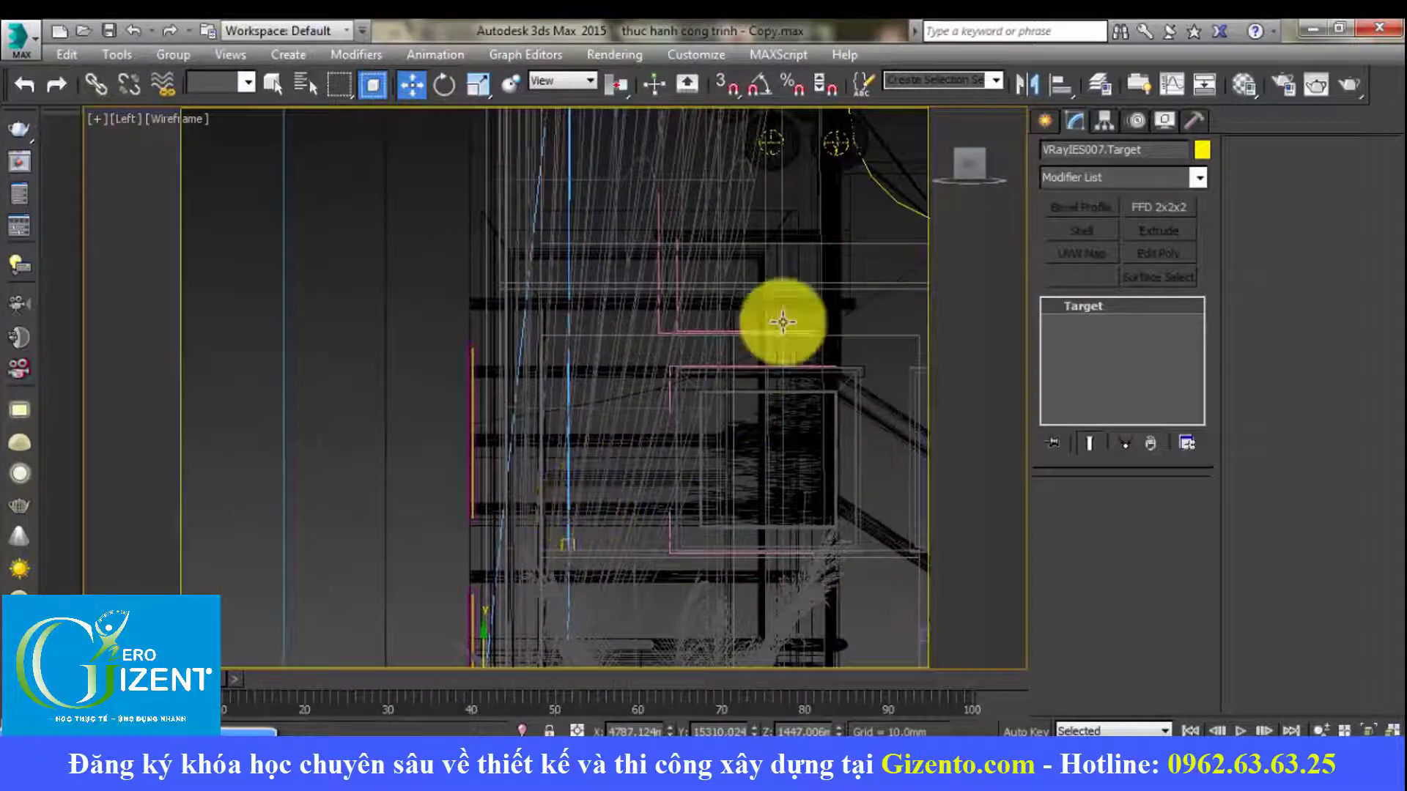
# Step: Start creating a V-Ray light with the ceiling lamp cluster framed in view
pyautogui.click(1055, 119)
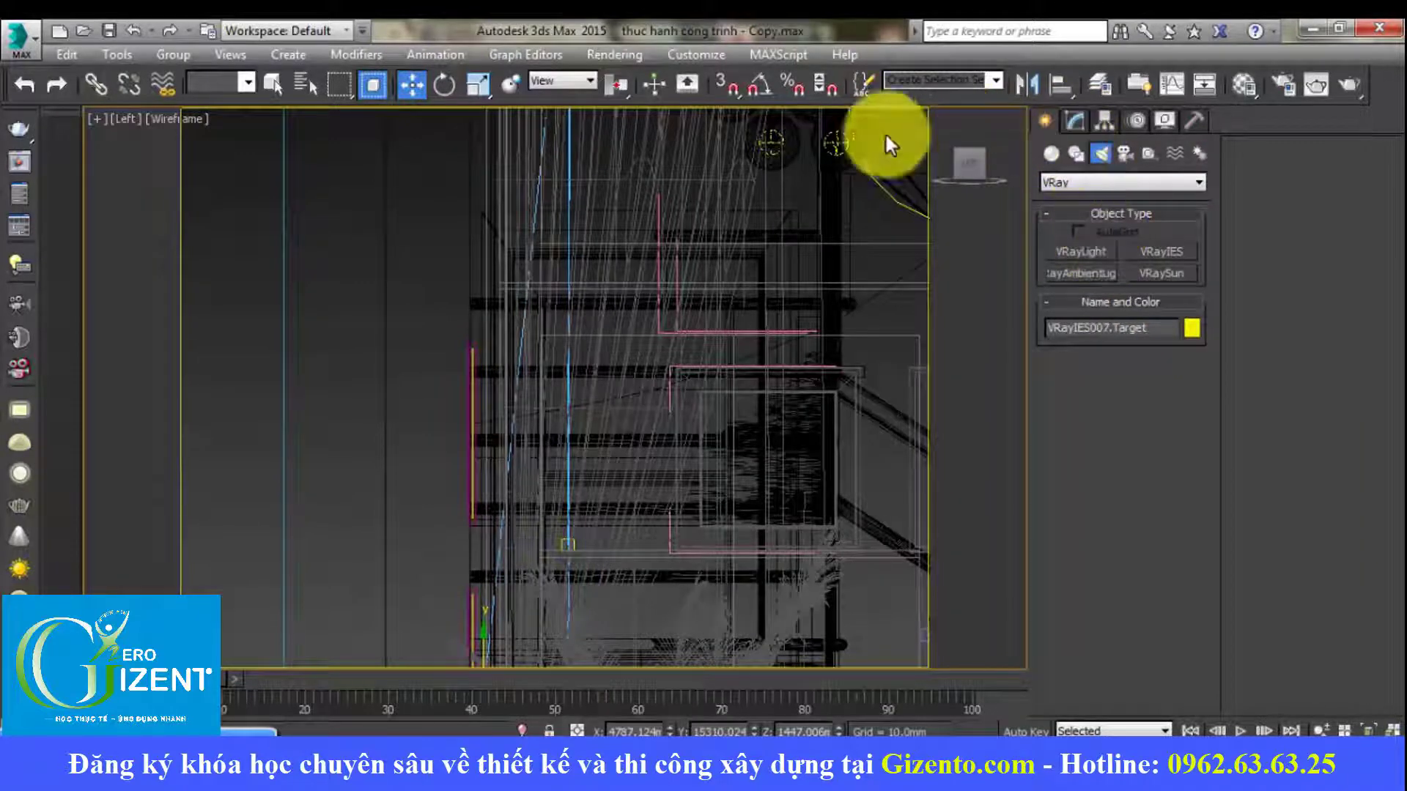
pyautogui.moveTo(653, 168); pyautogui.dragTo(641, 354, button='middle')
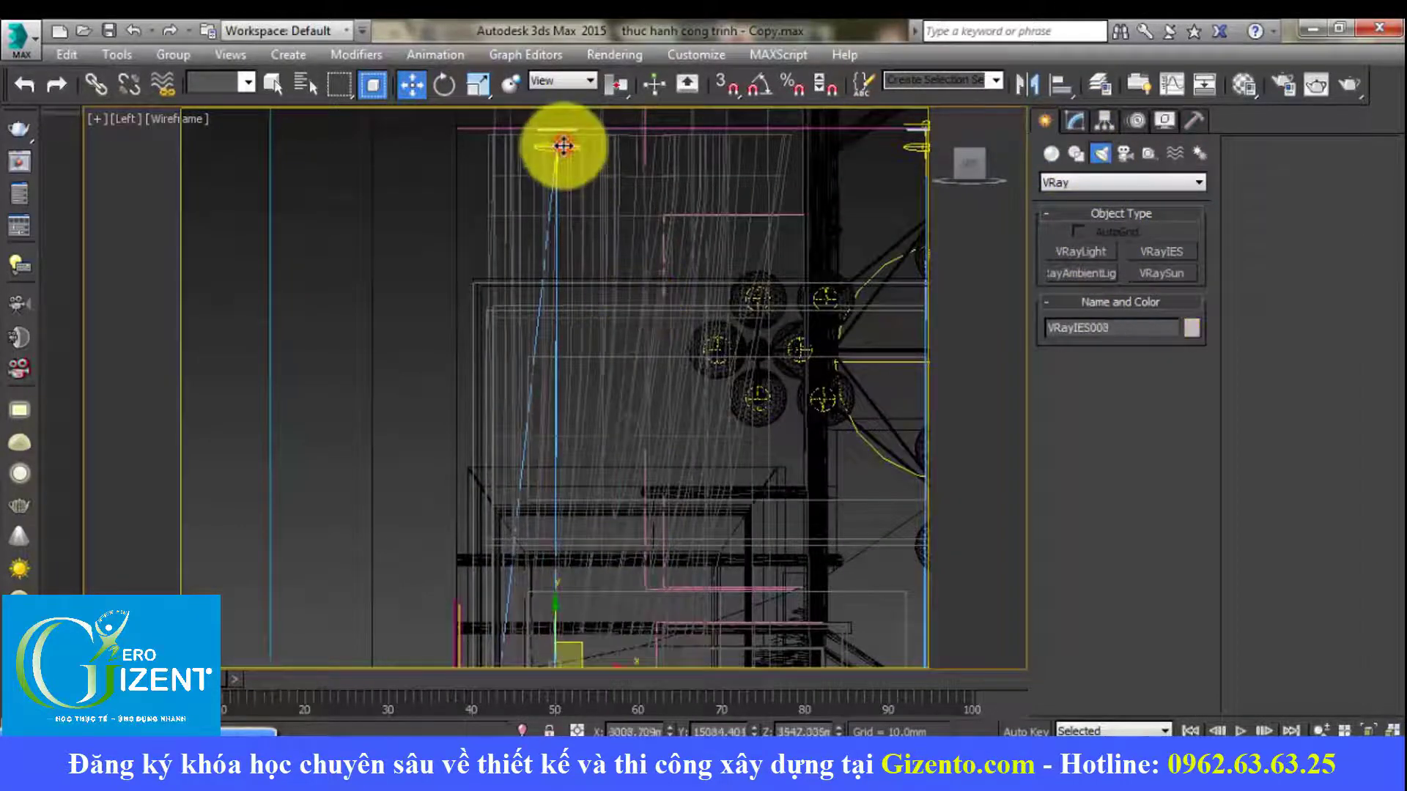
pyautogui.scroll(3, 547, 151)
pyautogui.scroll(3, 578, 178)
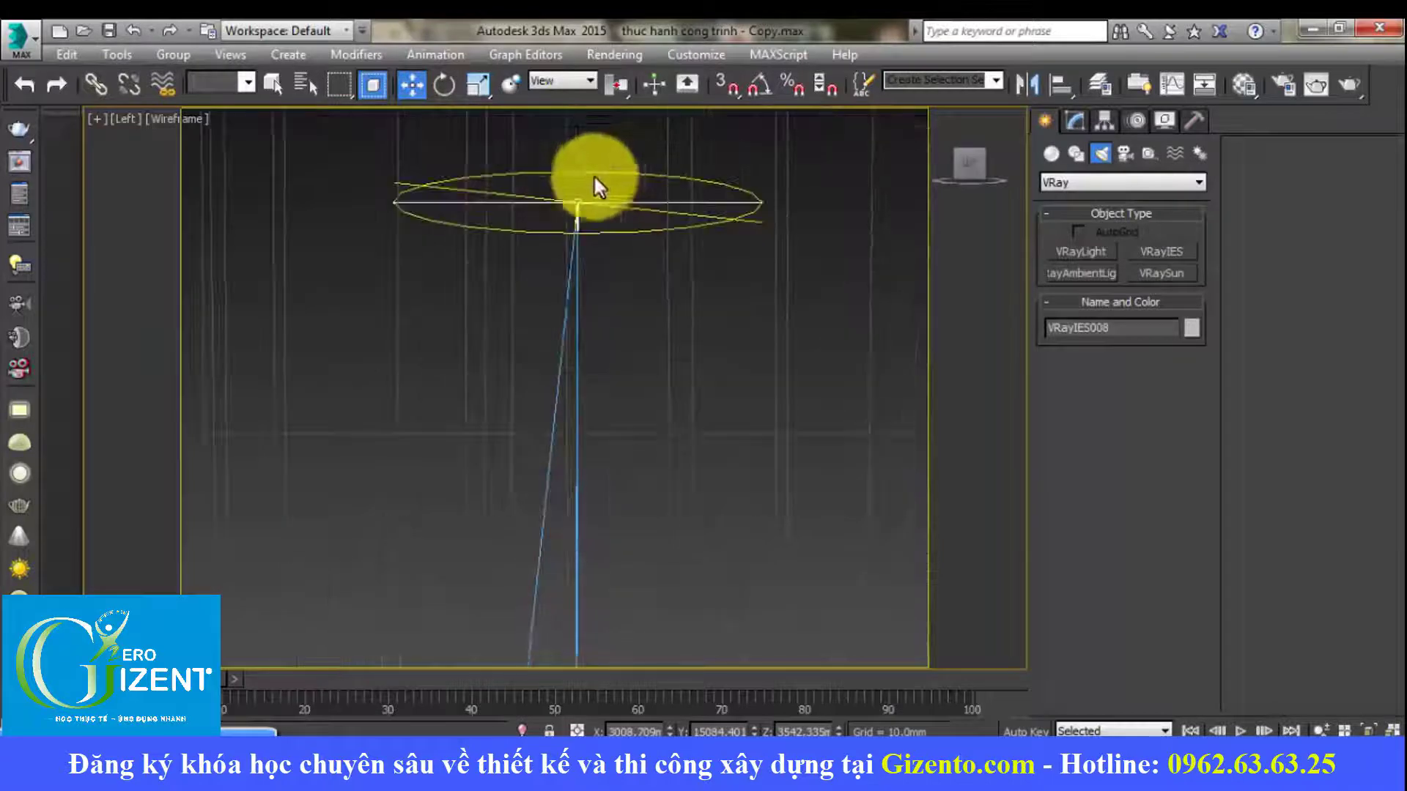
# Step: Load the 20.IES profile from the dein ies folder into the new IES light
pyautogui.click(1075, 119)
pyautogui.click(1151, 594)
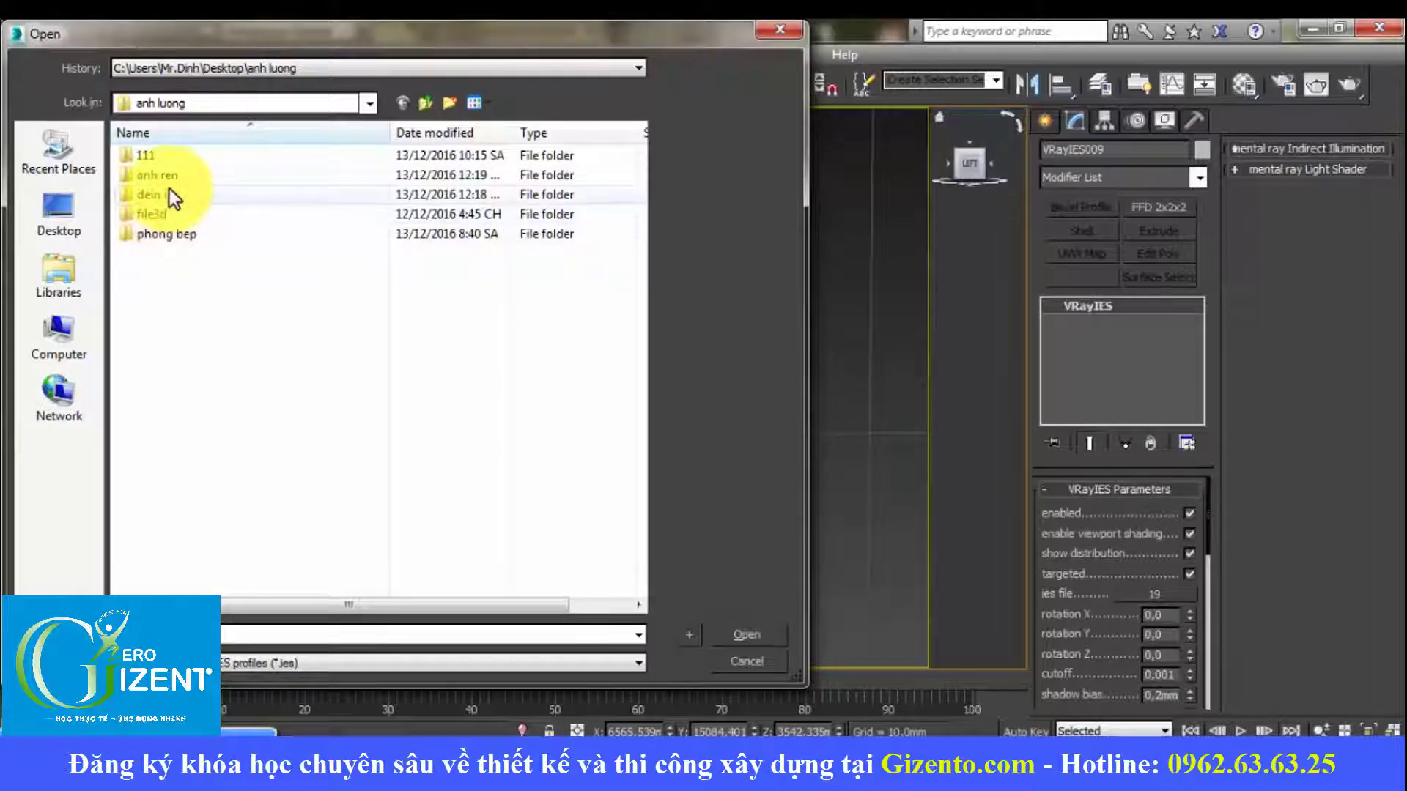
pyautogui.doubleClick(169, 195)
pyautogui.click(178, 195)
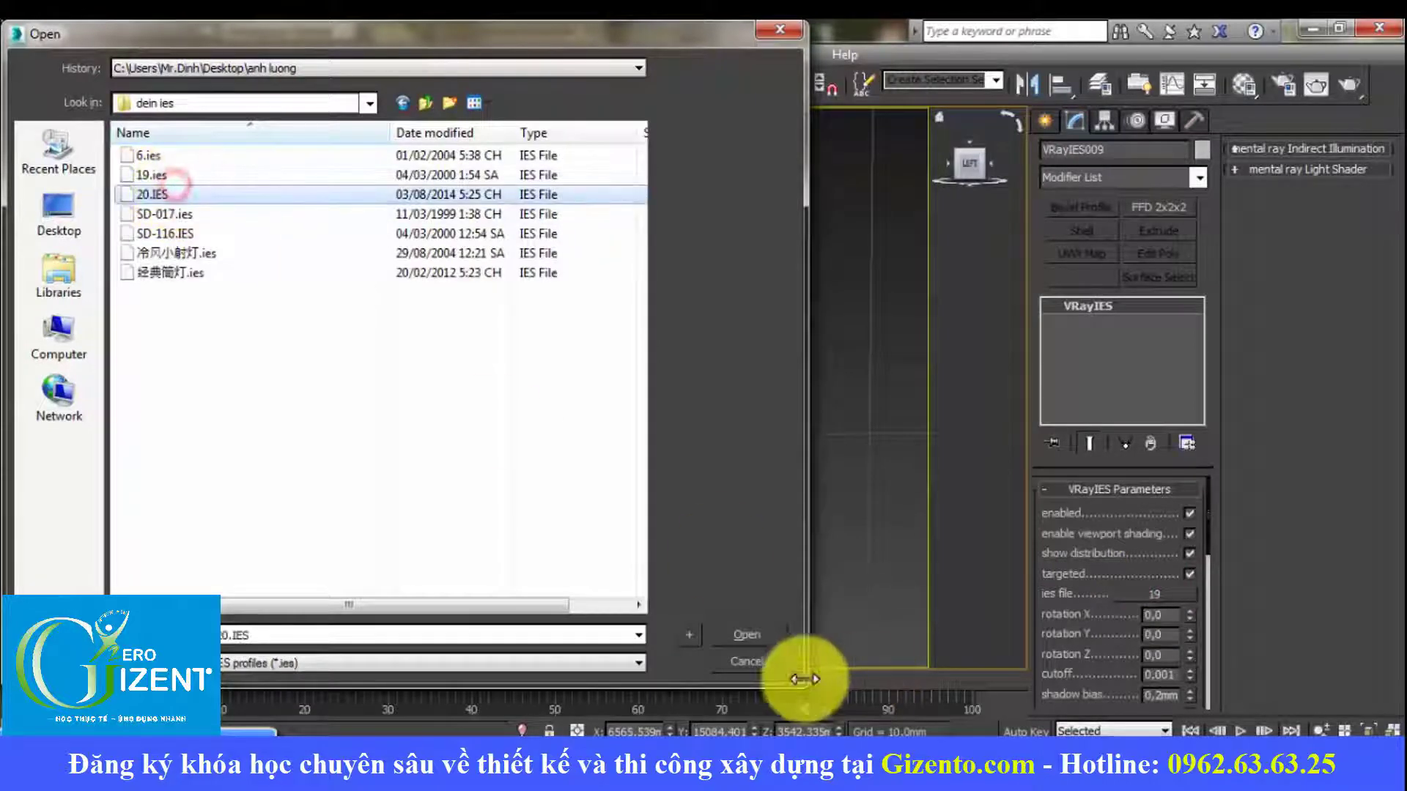
pyautogui.click(749, 634)
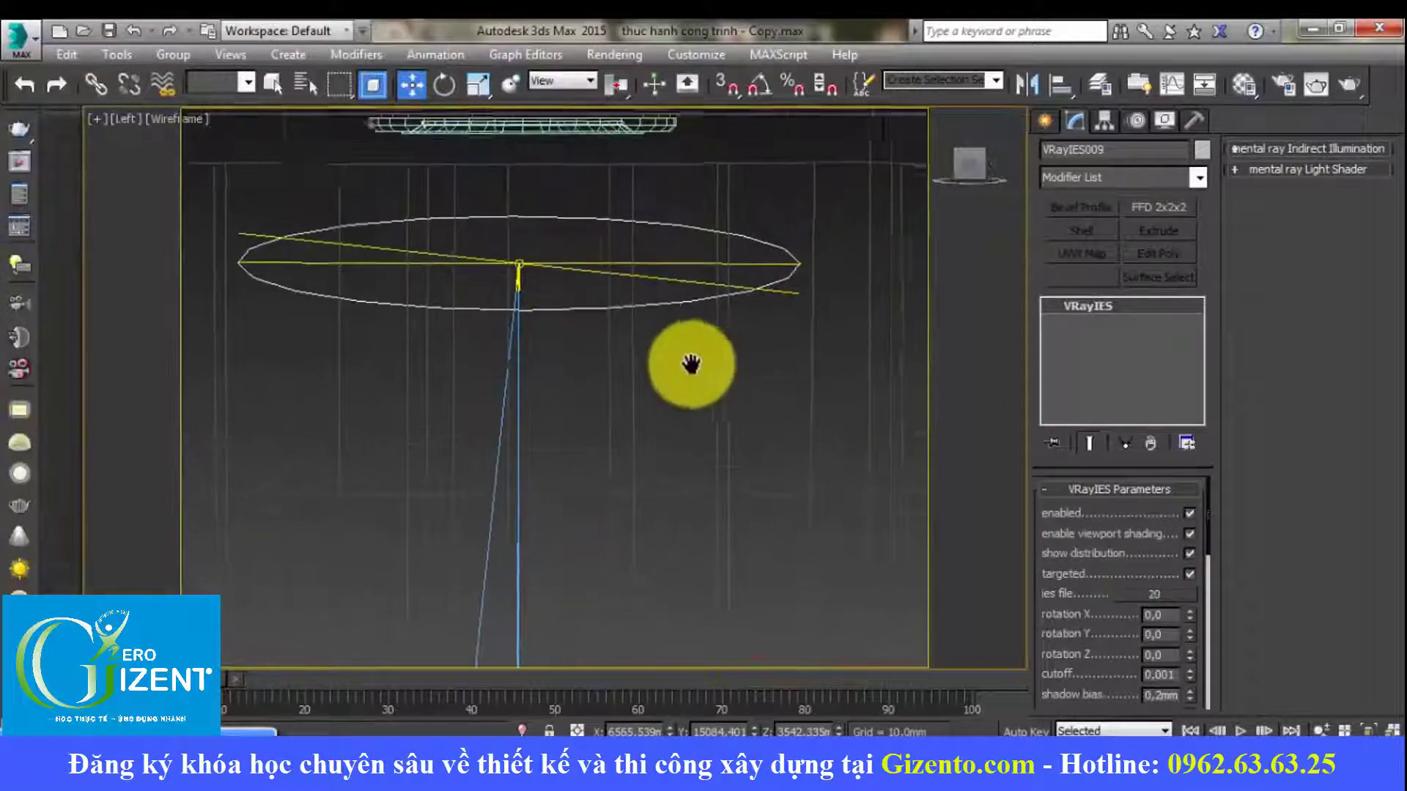
# Step: View the room shaded through camera VRayCam003, then select the wall and chandelier group
pyautogui.scroll(-5, 685, 368)
pyautogui.moveTo(726, 324)
pyautogui.mouseDown(button='middle')
pyautogui.moveTo(608, 396)
pyautogui.moveTo(408, 440)
pyautogui.mouseUp(button='middle')
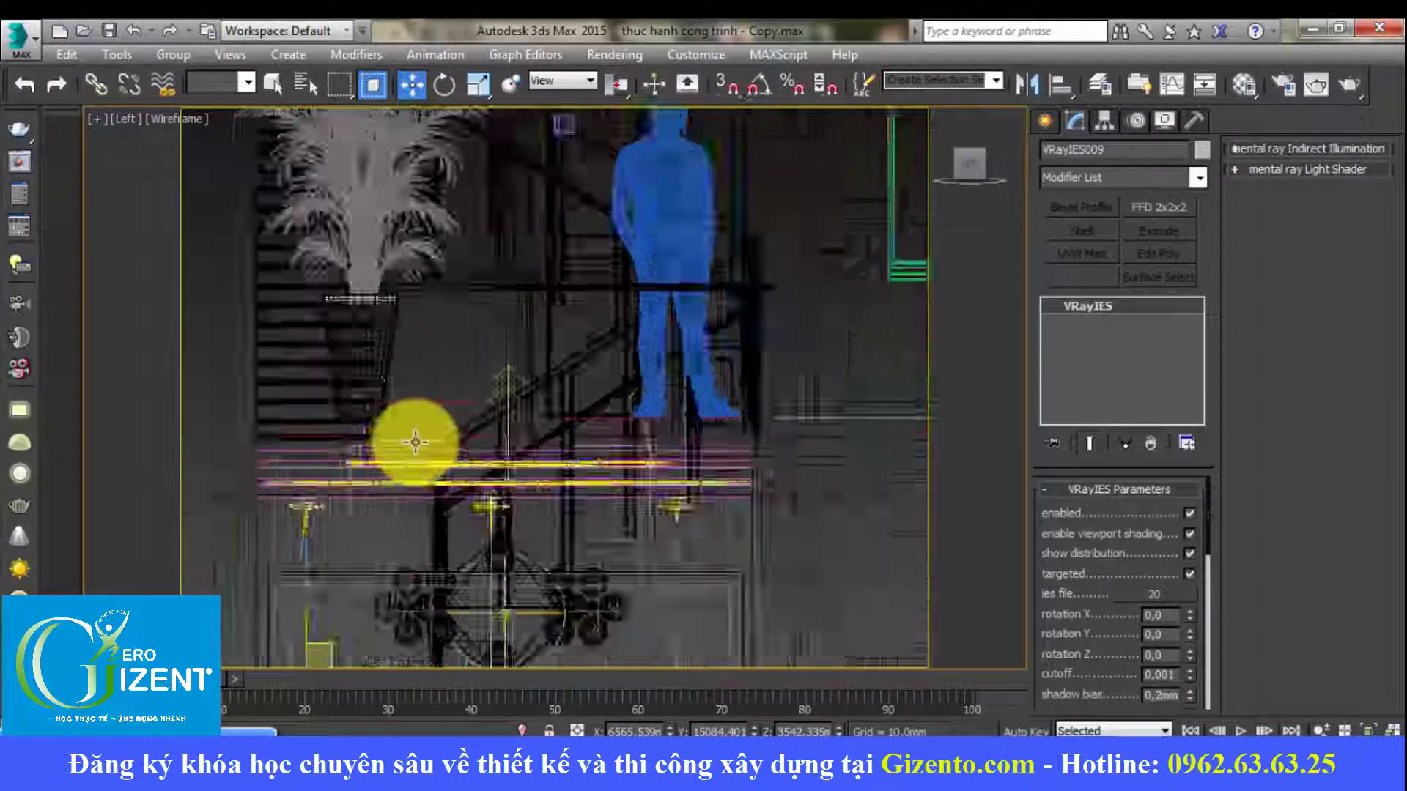
pyautogui.scroll(2, 408, 440)
pyautogui.scroll(3, 455, 494)
pyautogui.moveTo(550, 490)
pyautogui.mouseDown(button='middle')
pyautogui.moveTo(652, 292)
pyautogui.moveTo(534, 408)
pyautogui.moveTo(527, 471)
pyautogui.mouseUp(button='middle')
pyautogui.press('c')
pyautogui.click(645, 281)
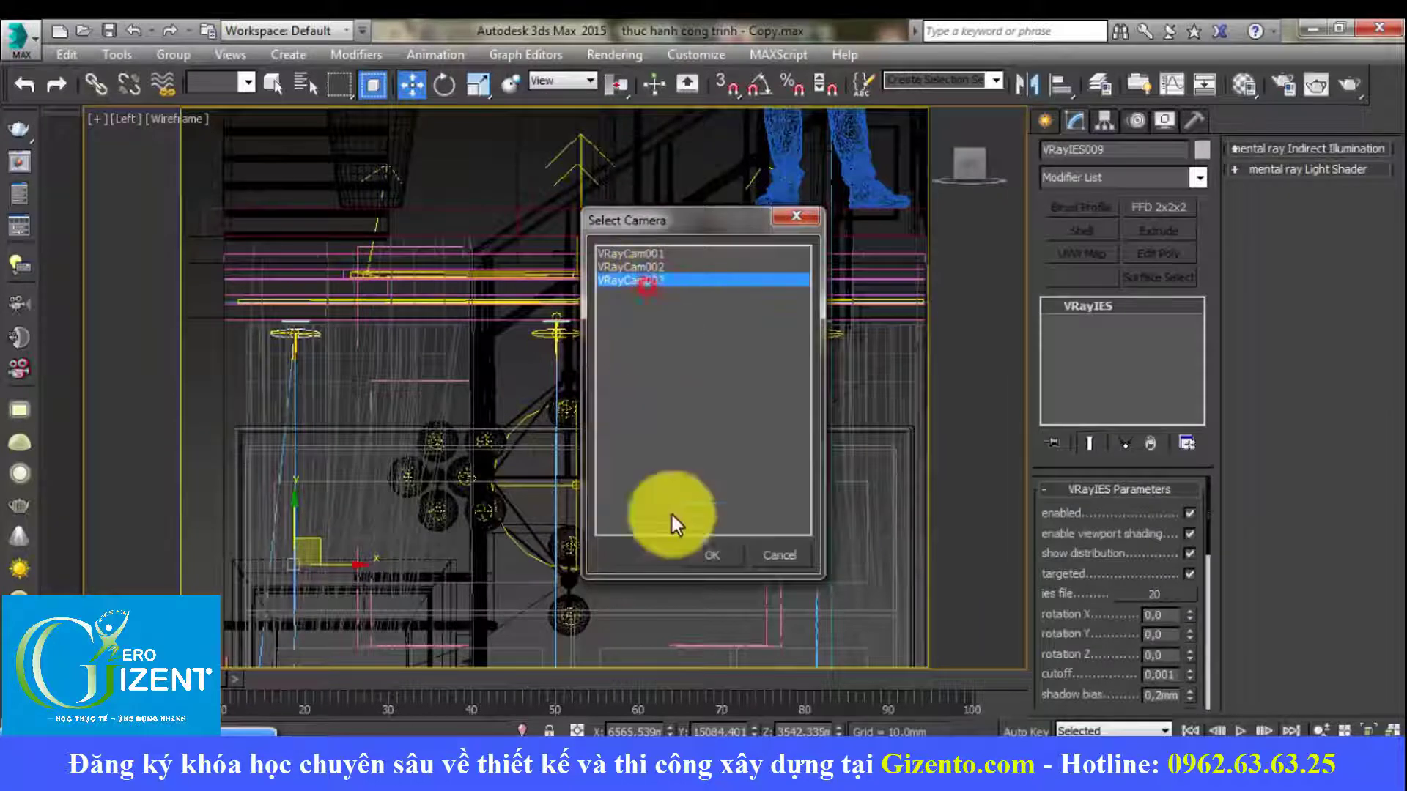
pyautogui.click(709, 554)
pyautogui.press('F3')
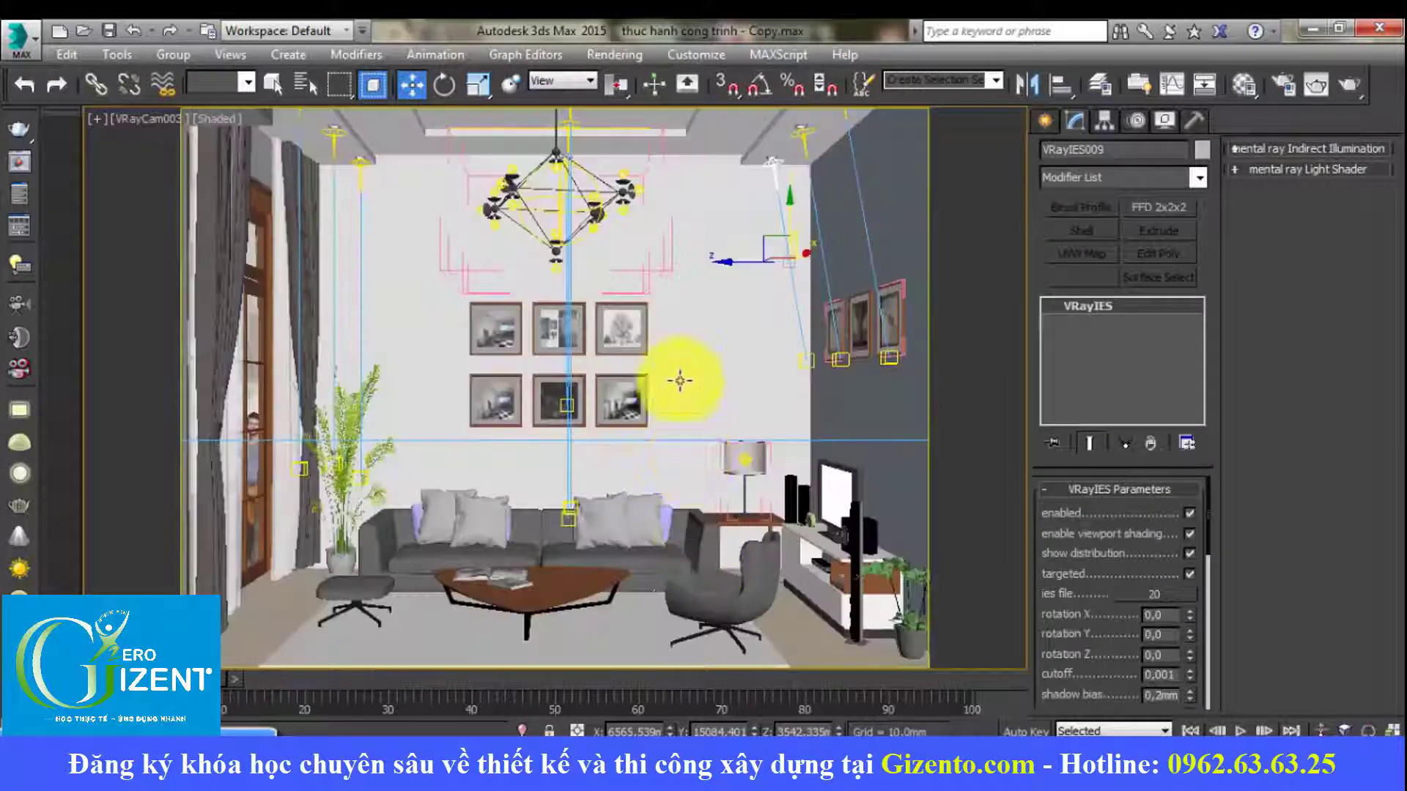
pyautogui.click(716, 327)
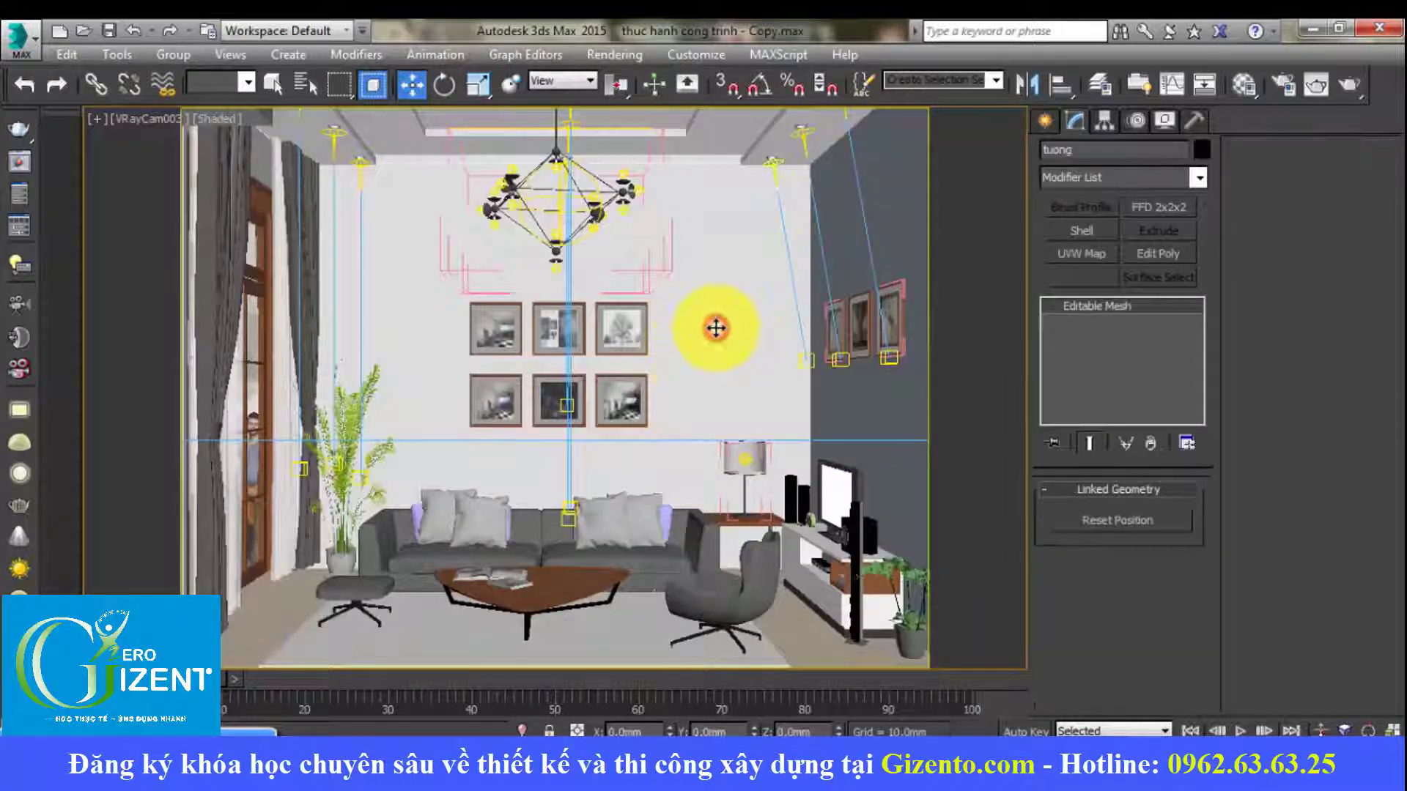
pyautogui.click(586, 126)
# Step: Orbit the wireframe top view into a three-quarter angle and open the group
pyautogui.press('t')
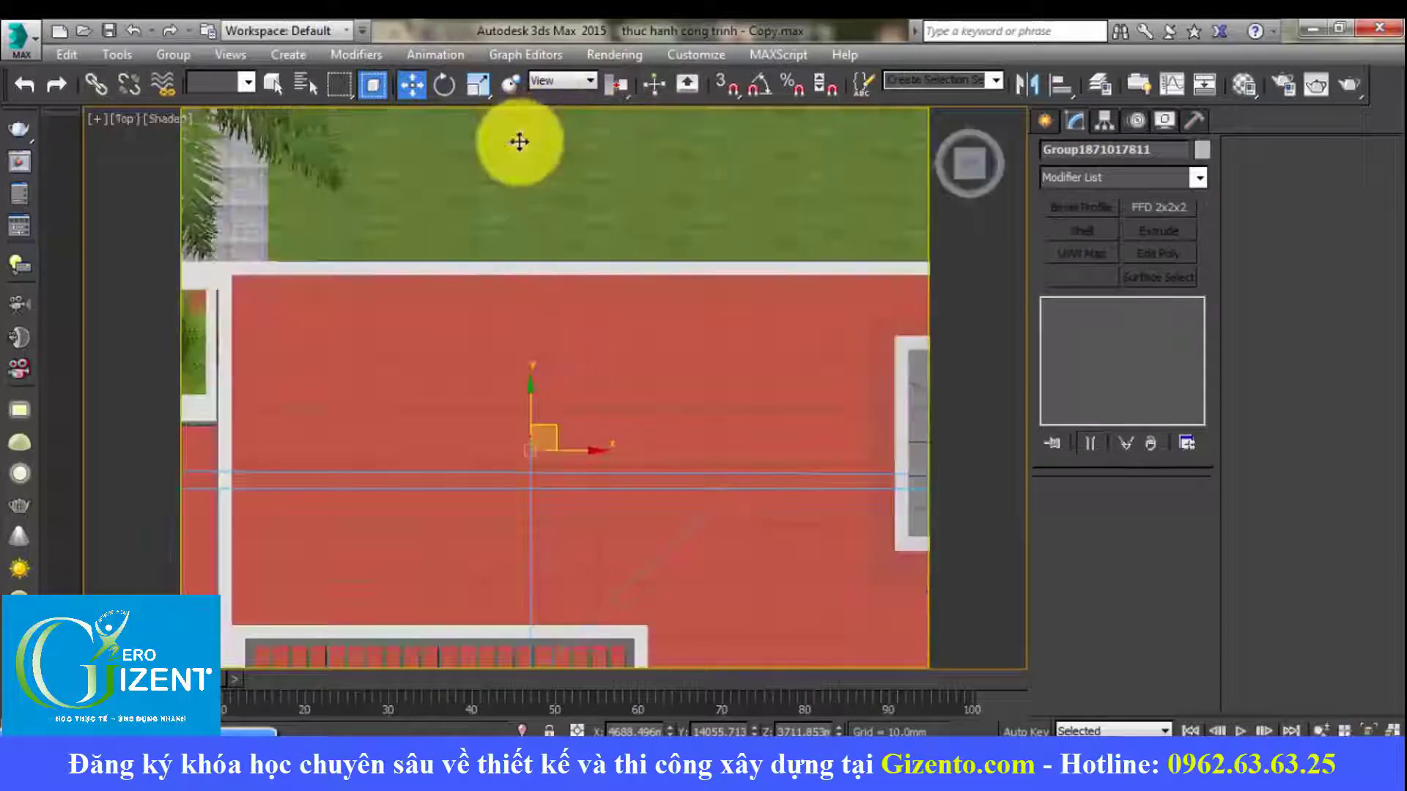
pyautogui.press('F3')
pyautogui.scroll(2, 618, 288)
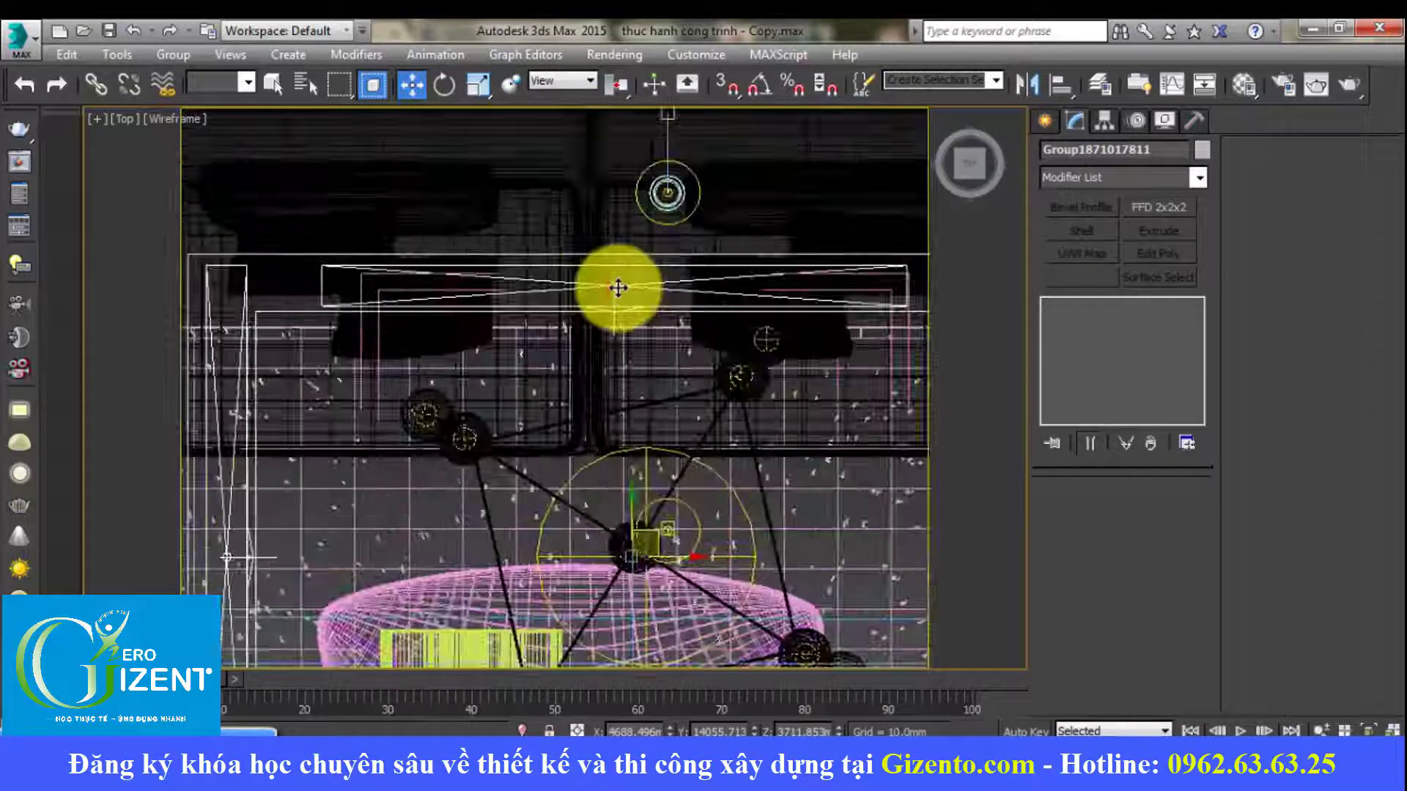
pyautogui.scroll(-5, 619, 293)
pyautogui.keyDown('alt'); pyautogui.moveTo(654, 273); pyautogui.dragTo(912, 336, button='middle'); pyautogui.keyUp('alt')
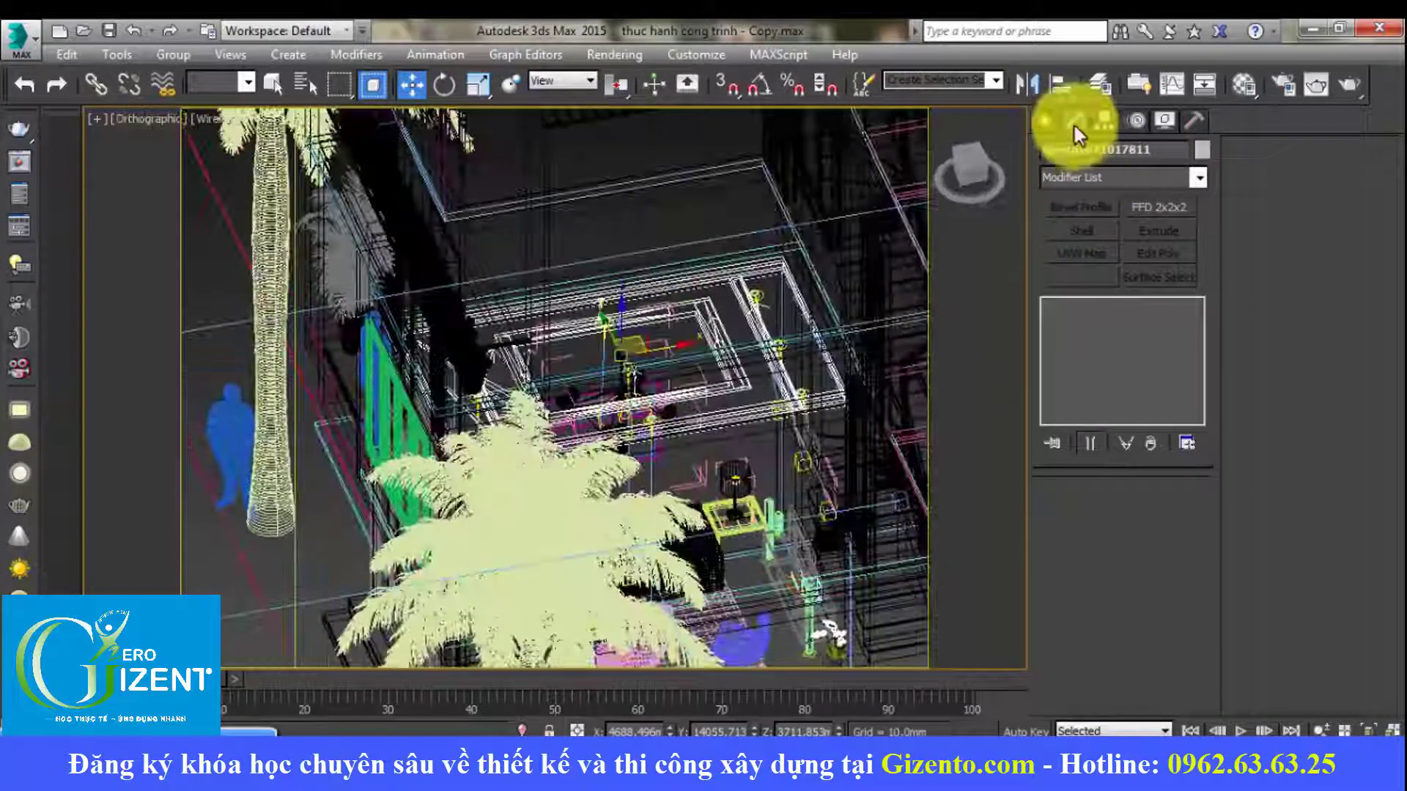
pyautogui.click(171, 53)
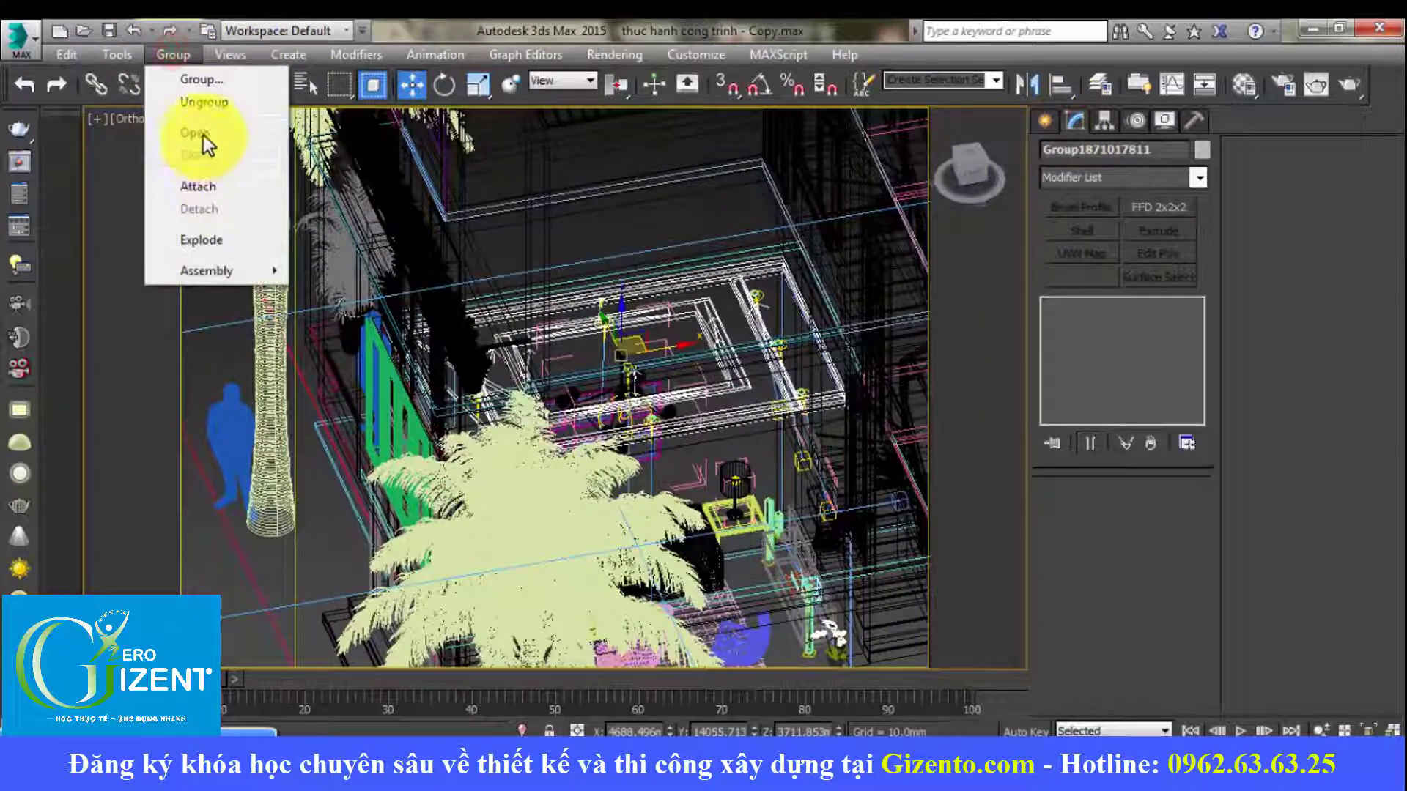
pyautogui.click(204, 134)
# Step: Set the VRayLight003 cove light's multiplier to 10 and edit its colour temperature
pyautogui.scroll(5, 632, 337)
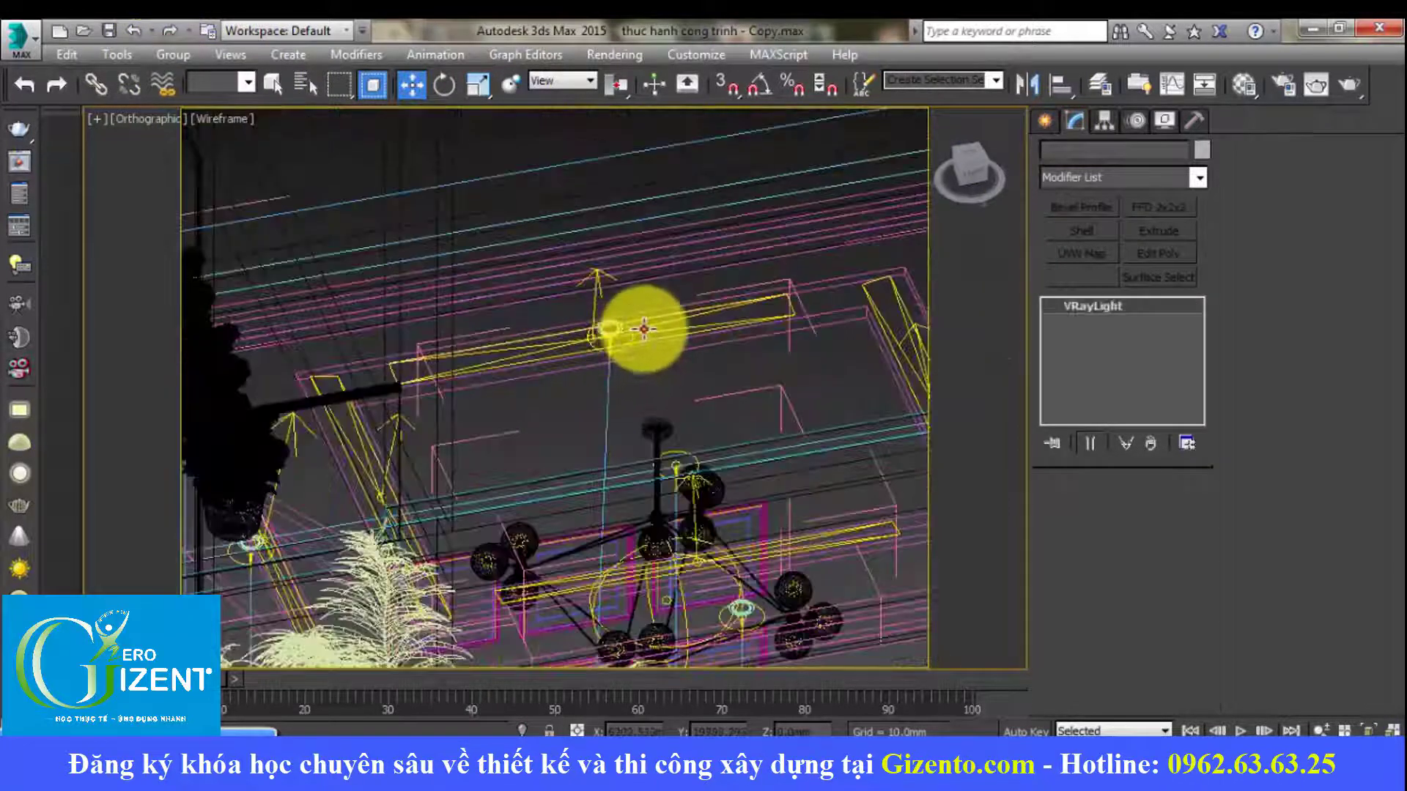
pyautogui.click(644, 329)
pyautogui.scroll(-2, 1046, 668)
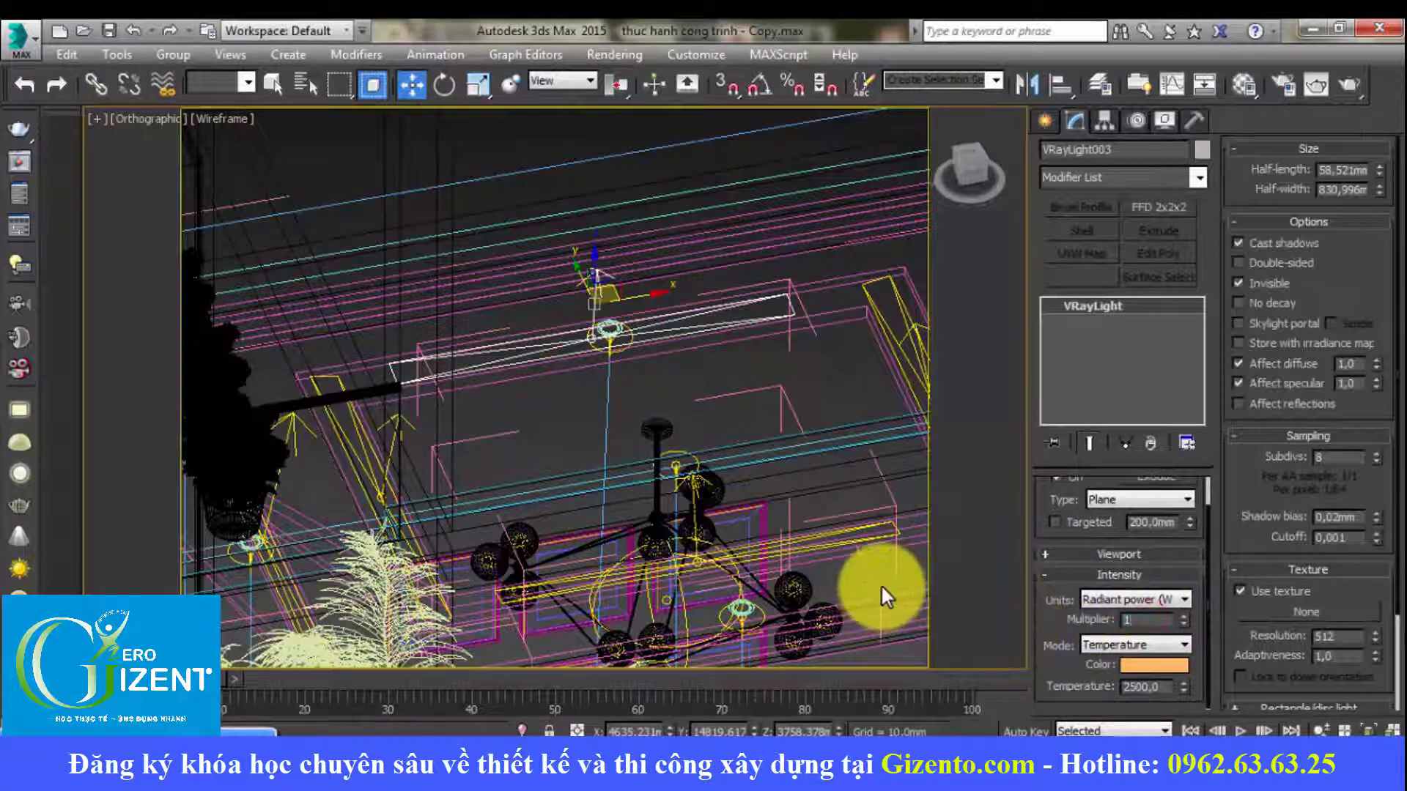
pyautogui.write('0,0')
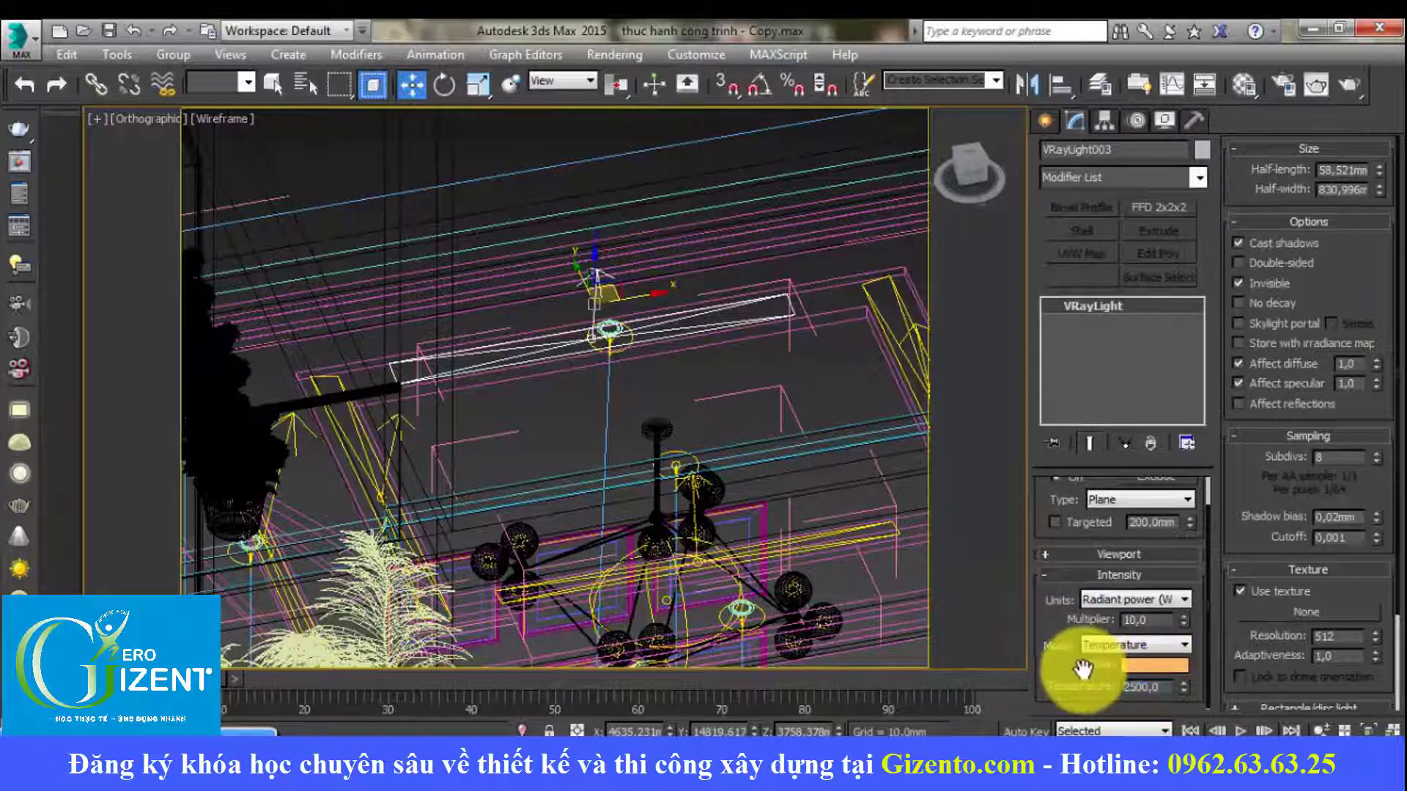
pyautogui.doubleClick(1164, 687)
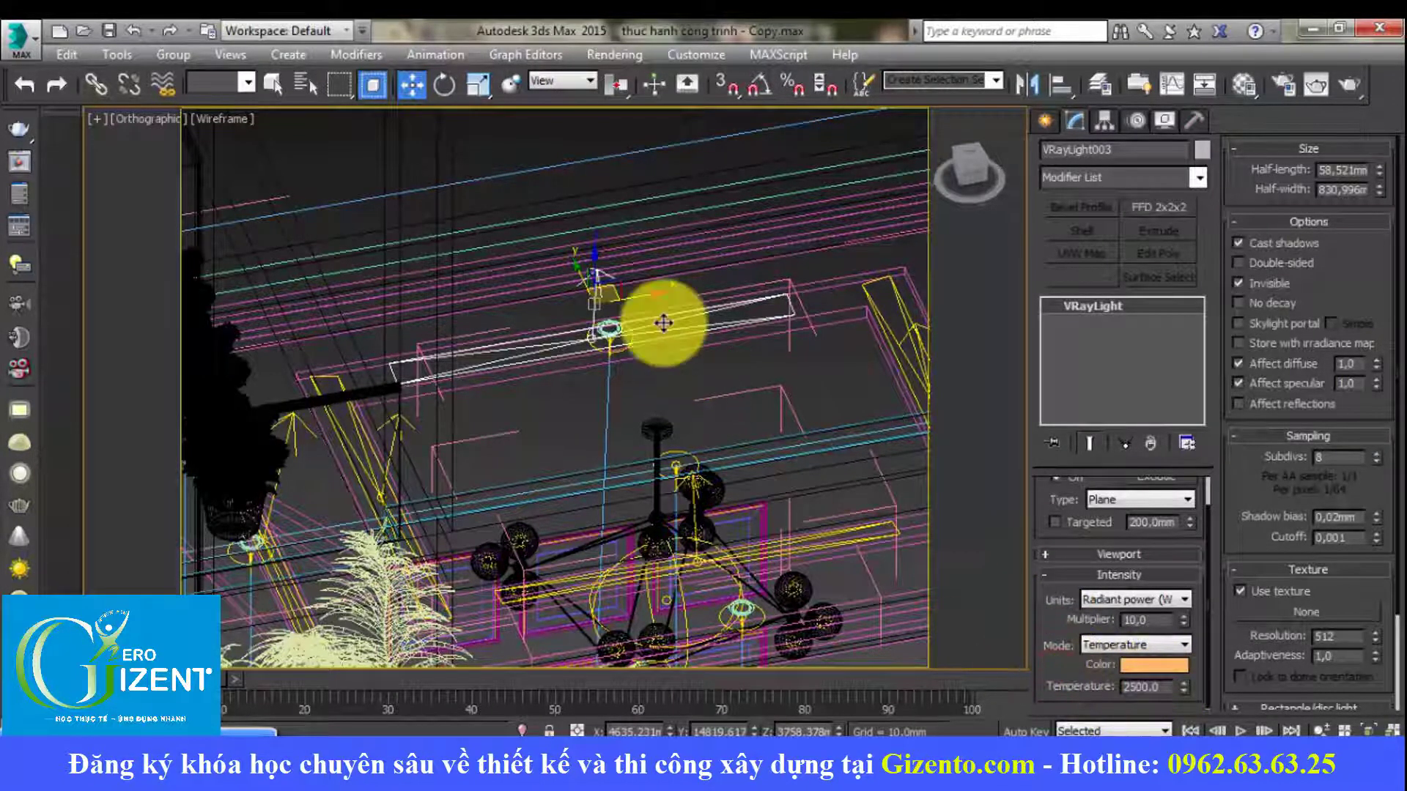
# Step: Render the shaded VRayCam003 camera view with V-Ray
pyautogui.press('c')
pyautogui.click(629, 280)
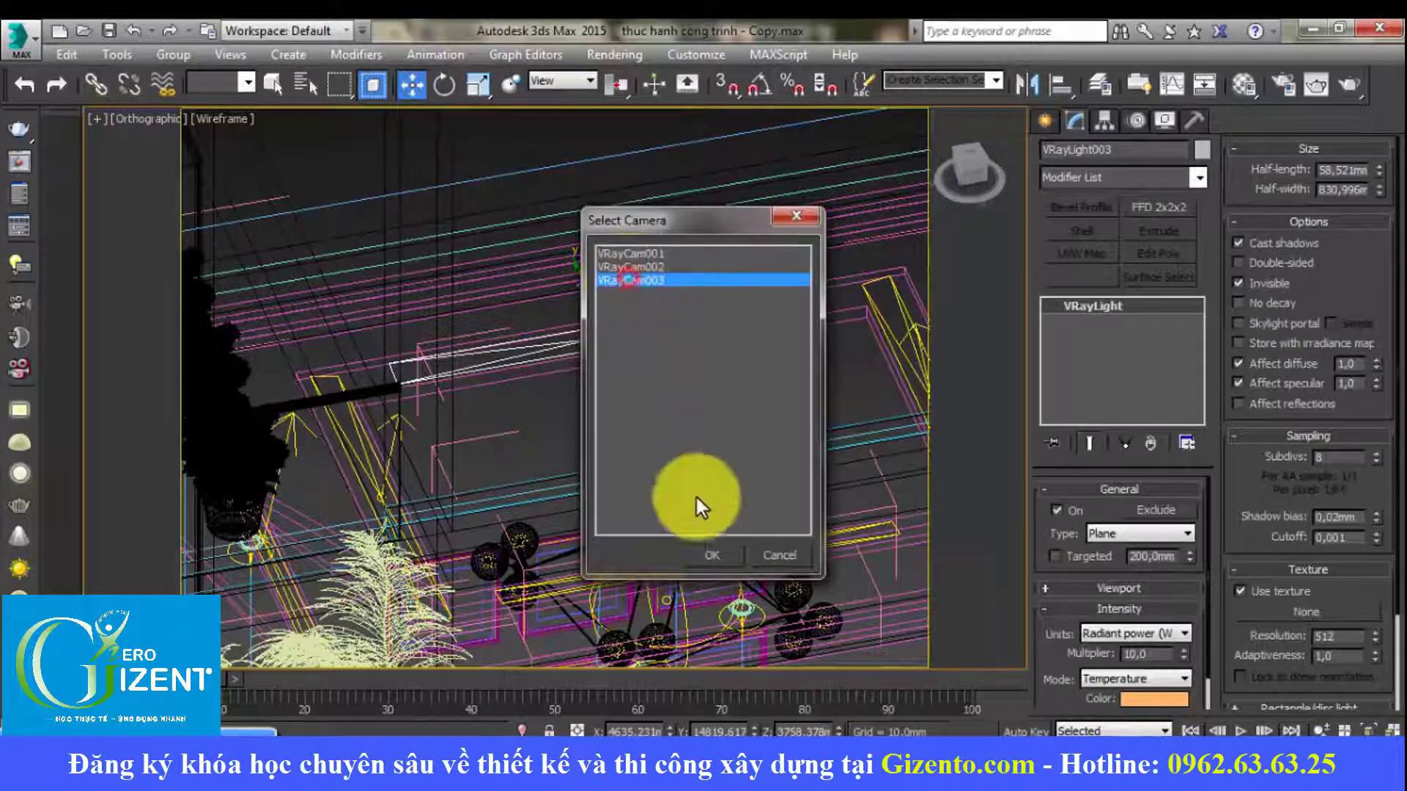
pyautogui.click(715, 555)
pyautogui.press('F3')
pyautogui.click(673, 354)
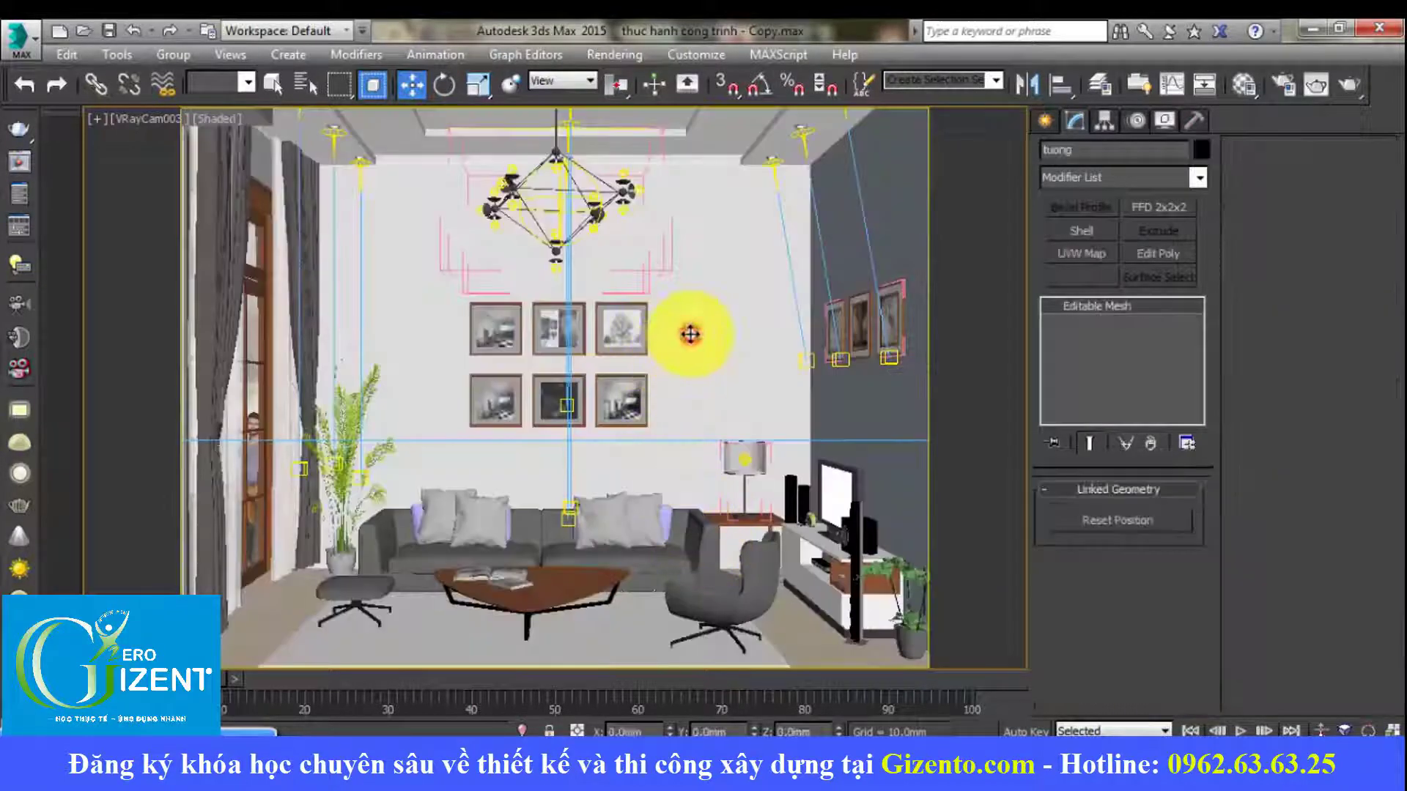
pyautogui.hotkey('shift', 'q')
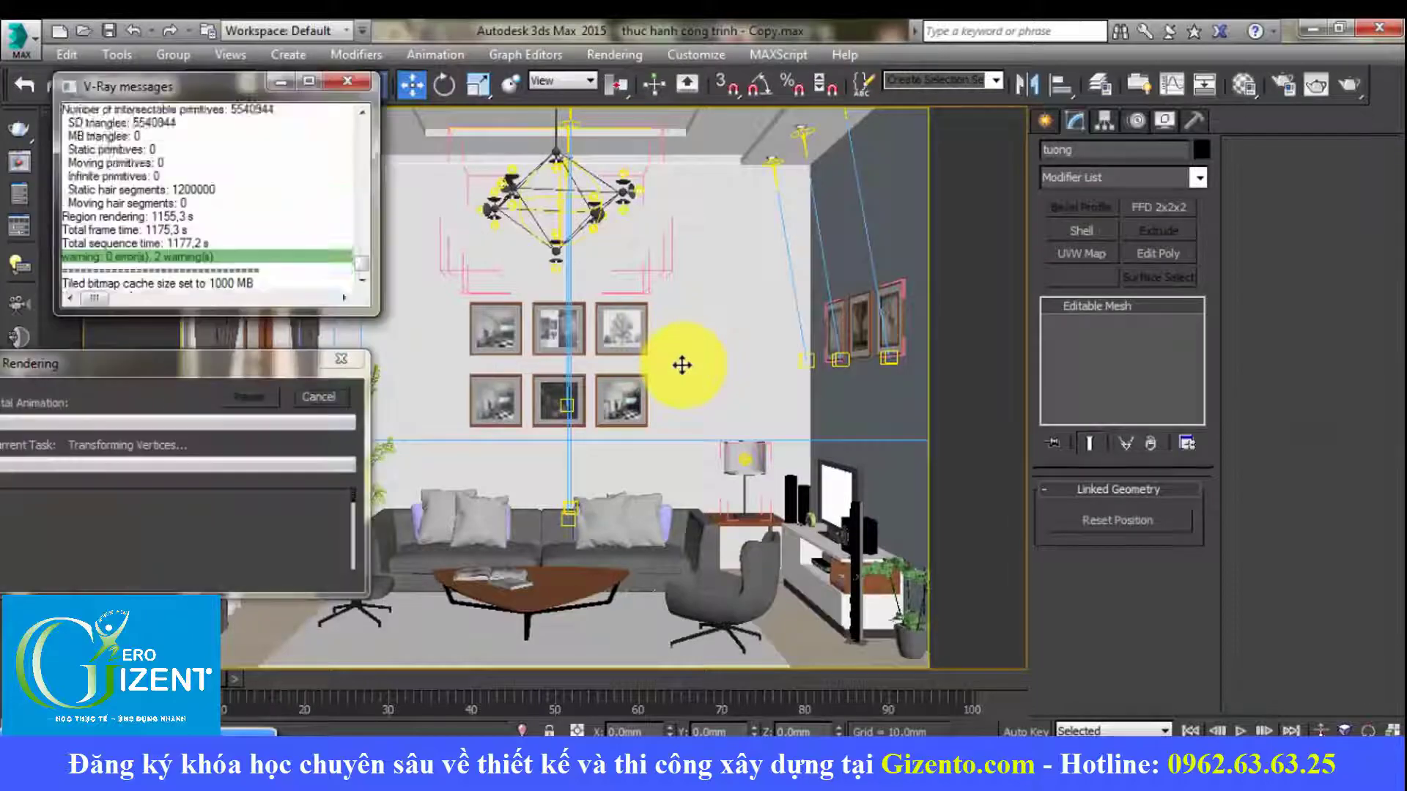